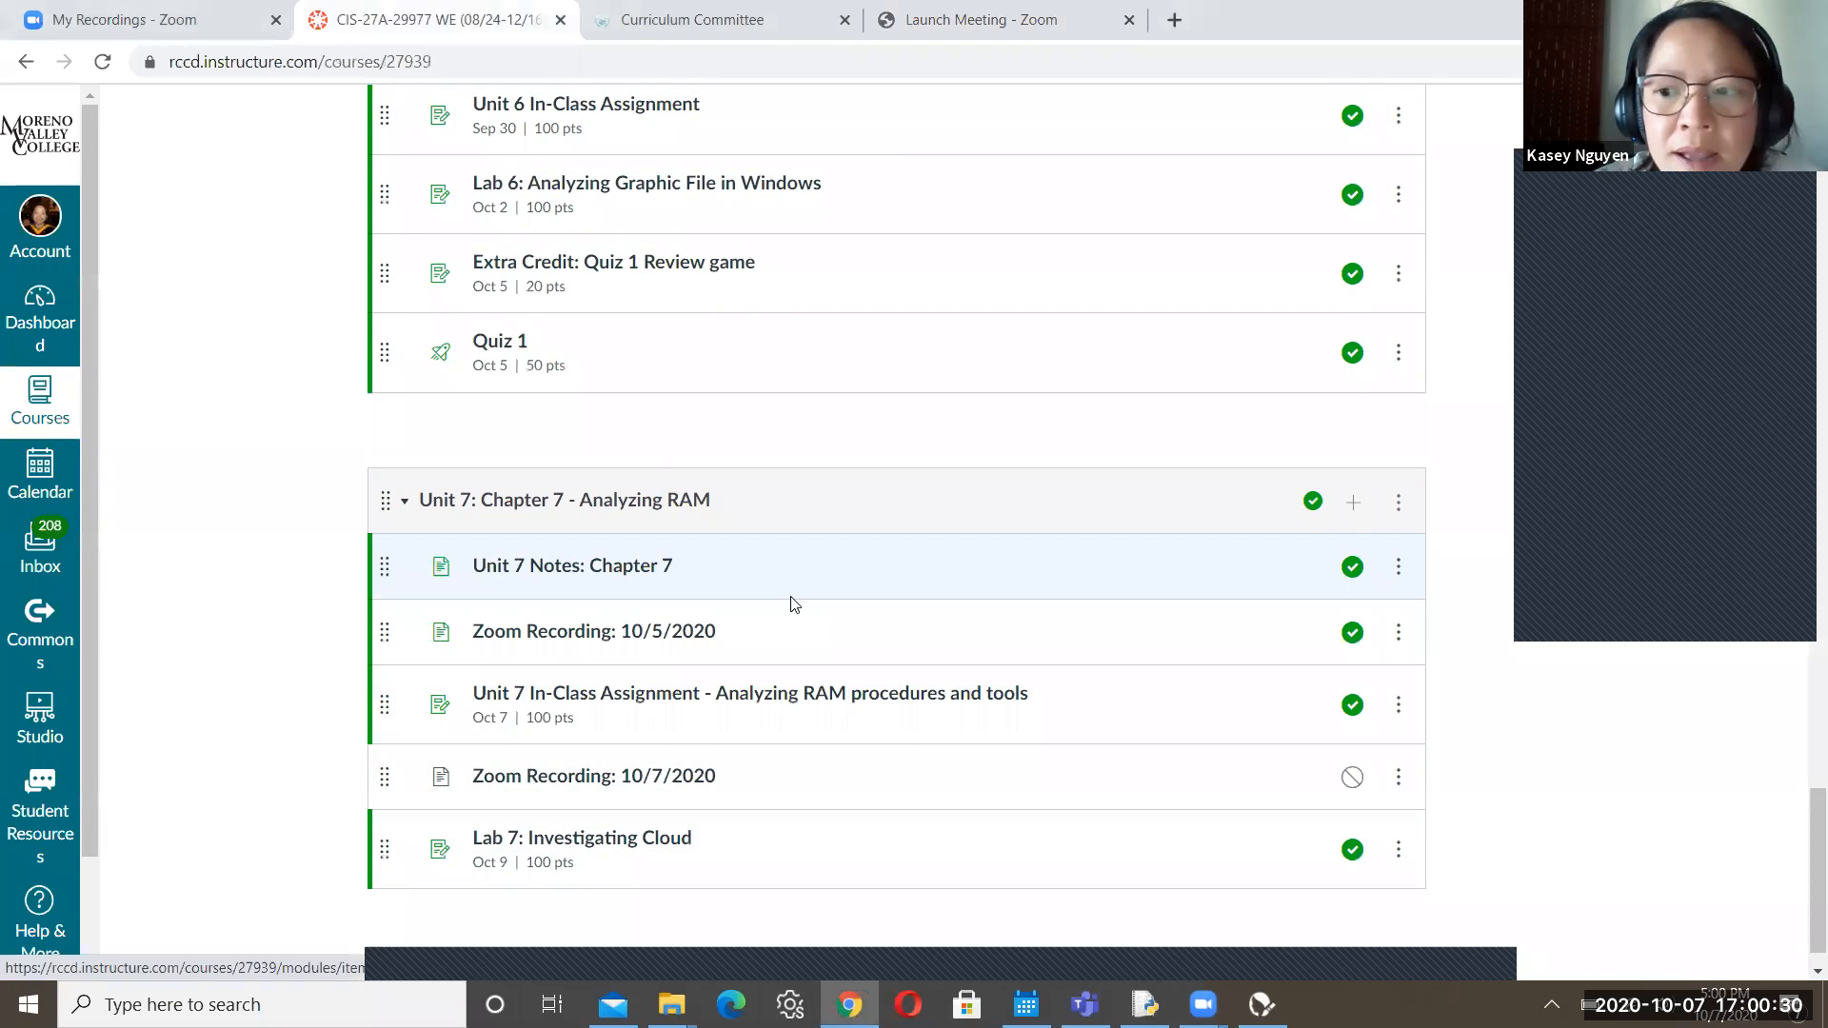
Open the 'Unit 7 Notes: Chapter 7' item under Unit 7 on the Modules page
left_click(619, 569)
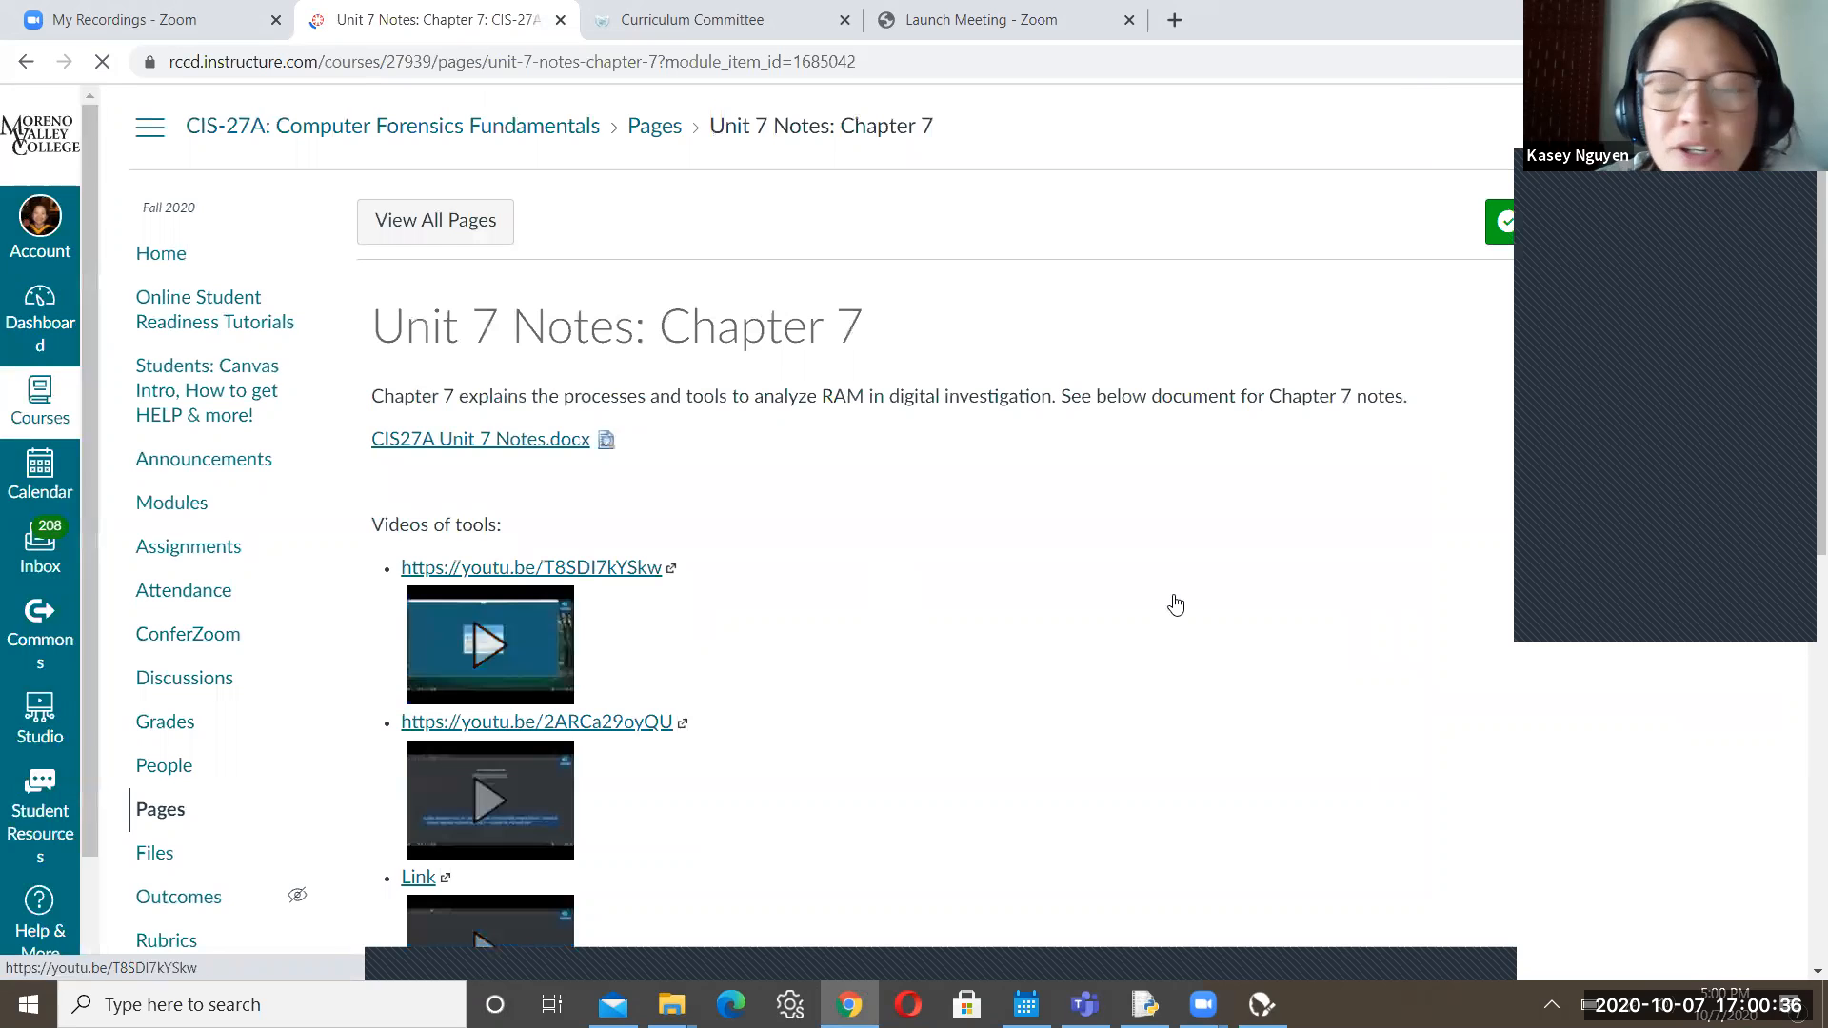
scroll(1800, 295, "down", 3)
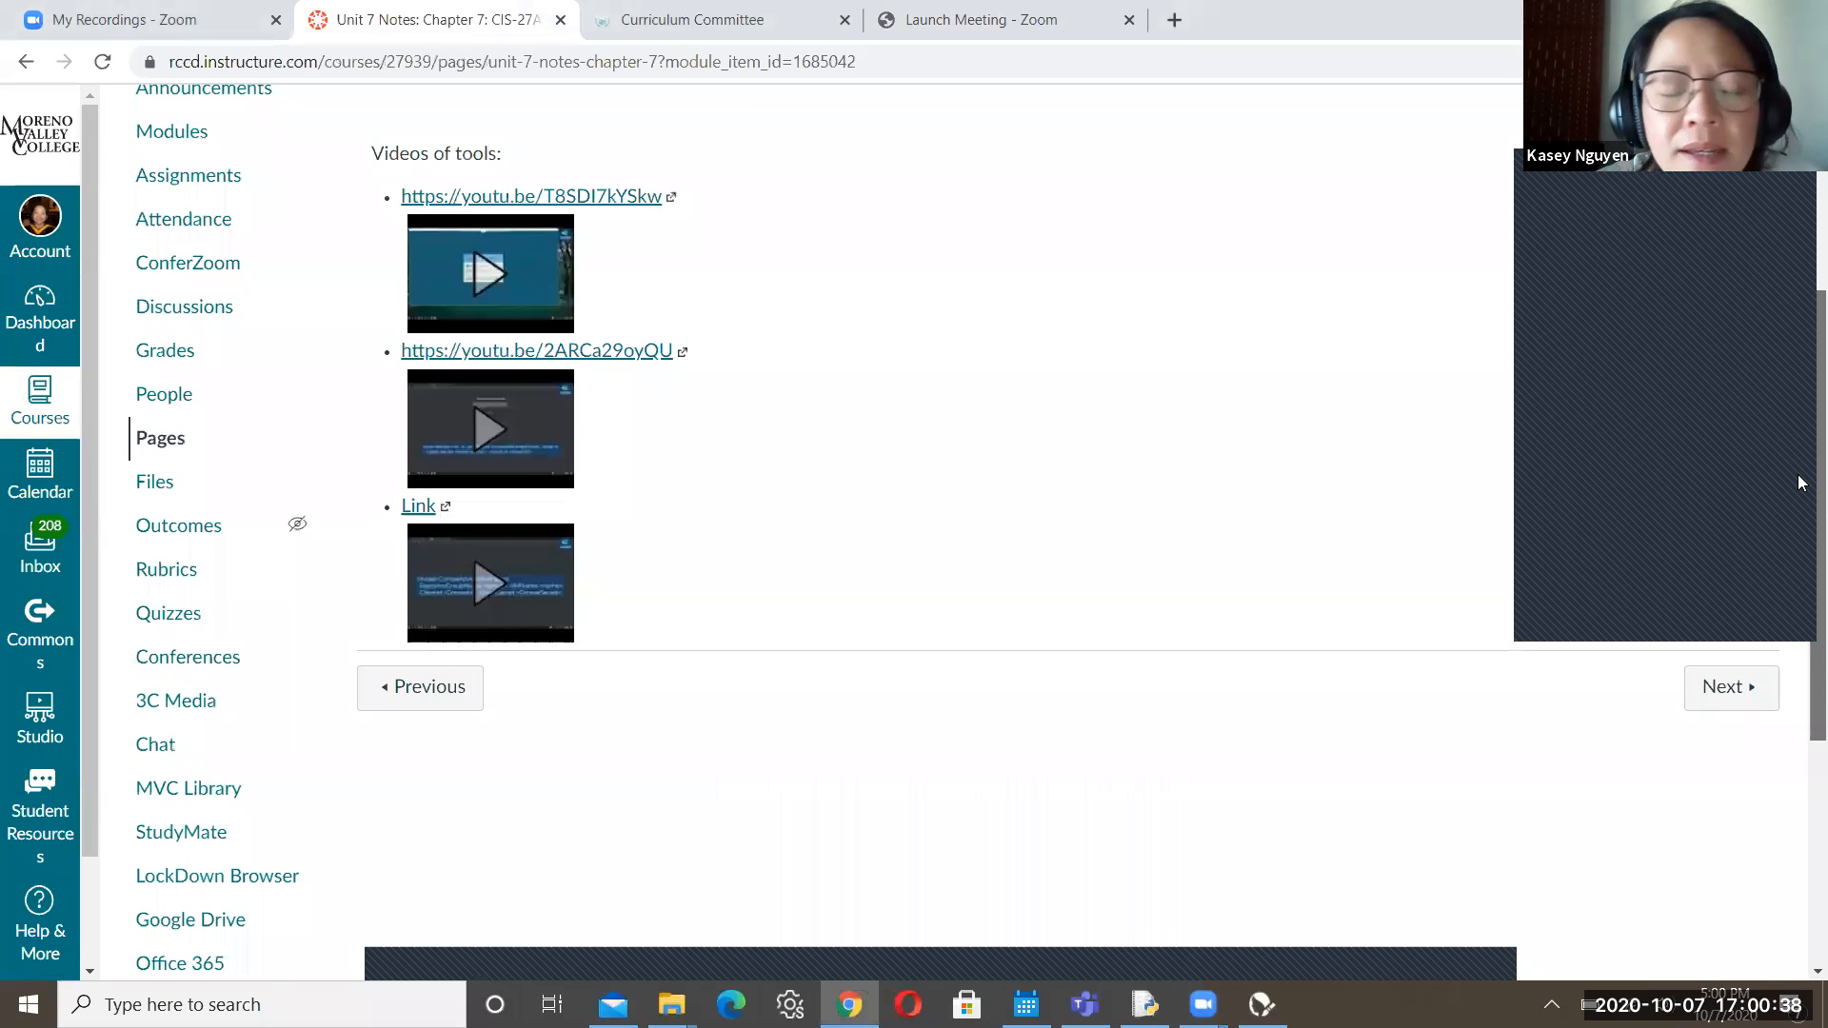
scroll(1800, 399, "up", 2)
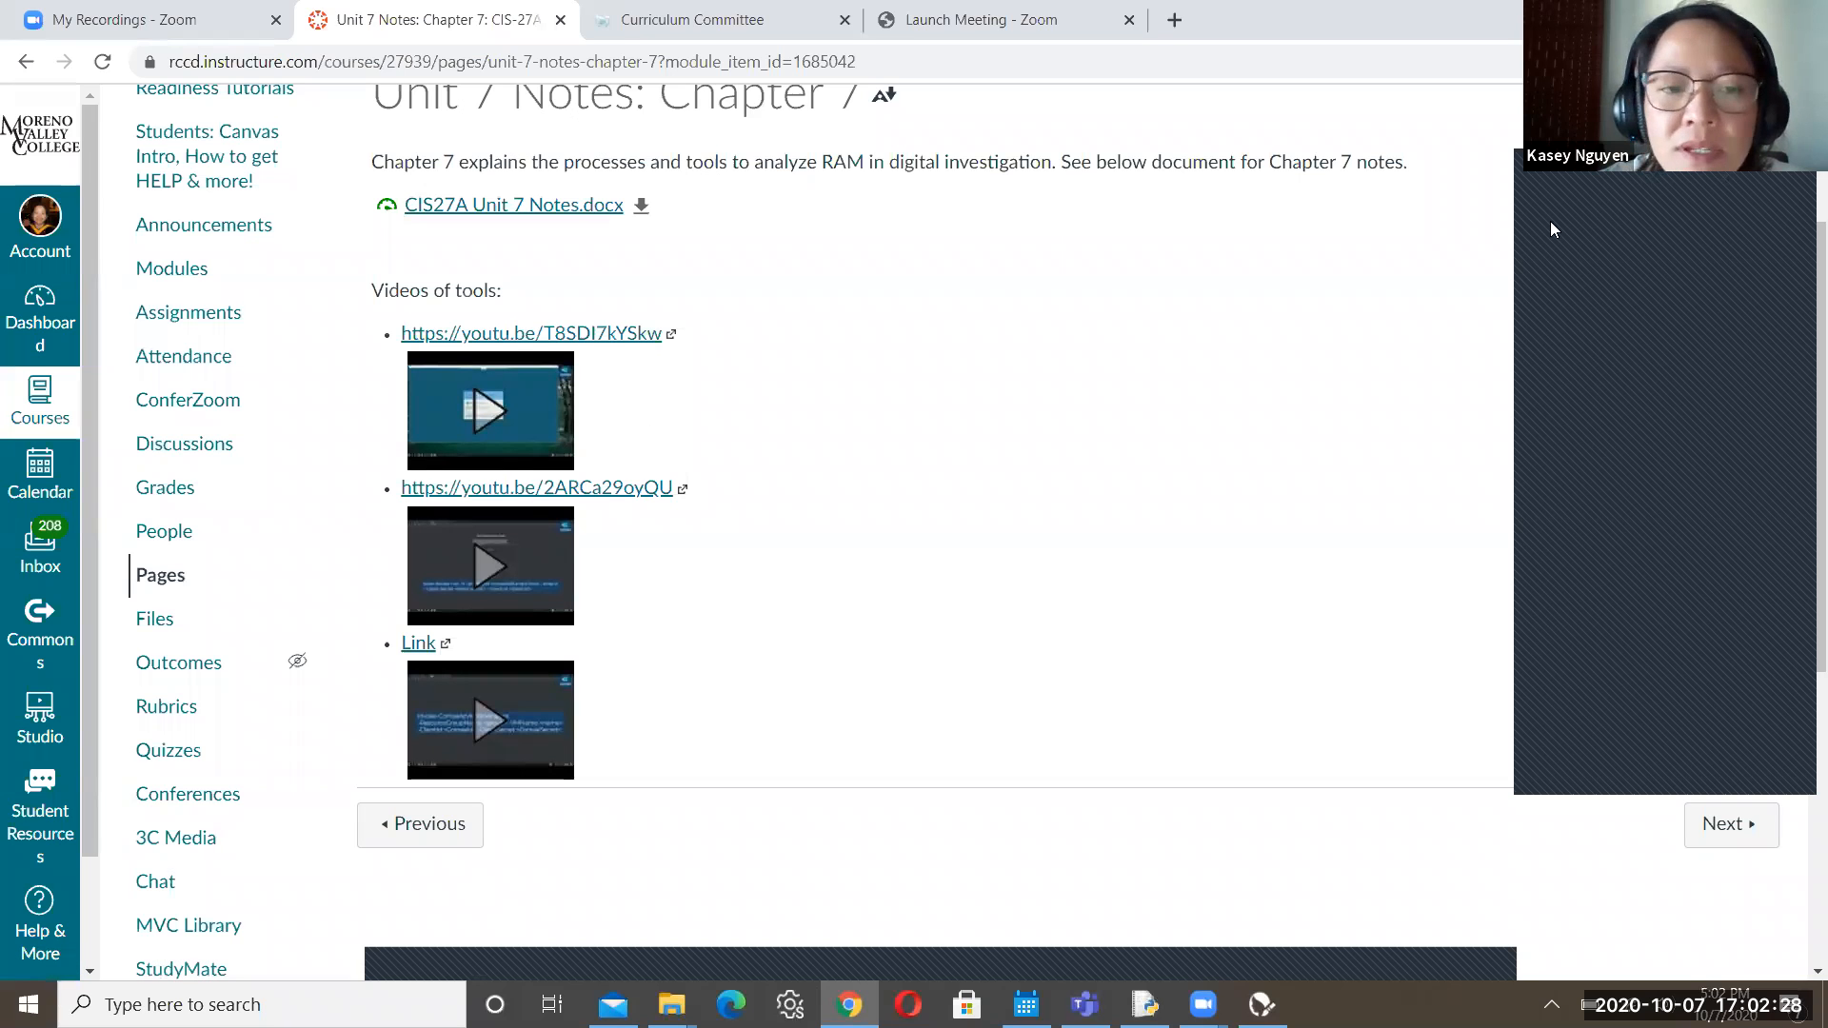
Scroll the Unit 7 notes page and go Next to 'Zoom Recording: 10/5/2020'
scroll(1552, 229, "up", 3)
scroll(1800, 233, "down", 2)
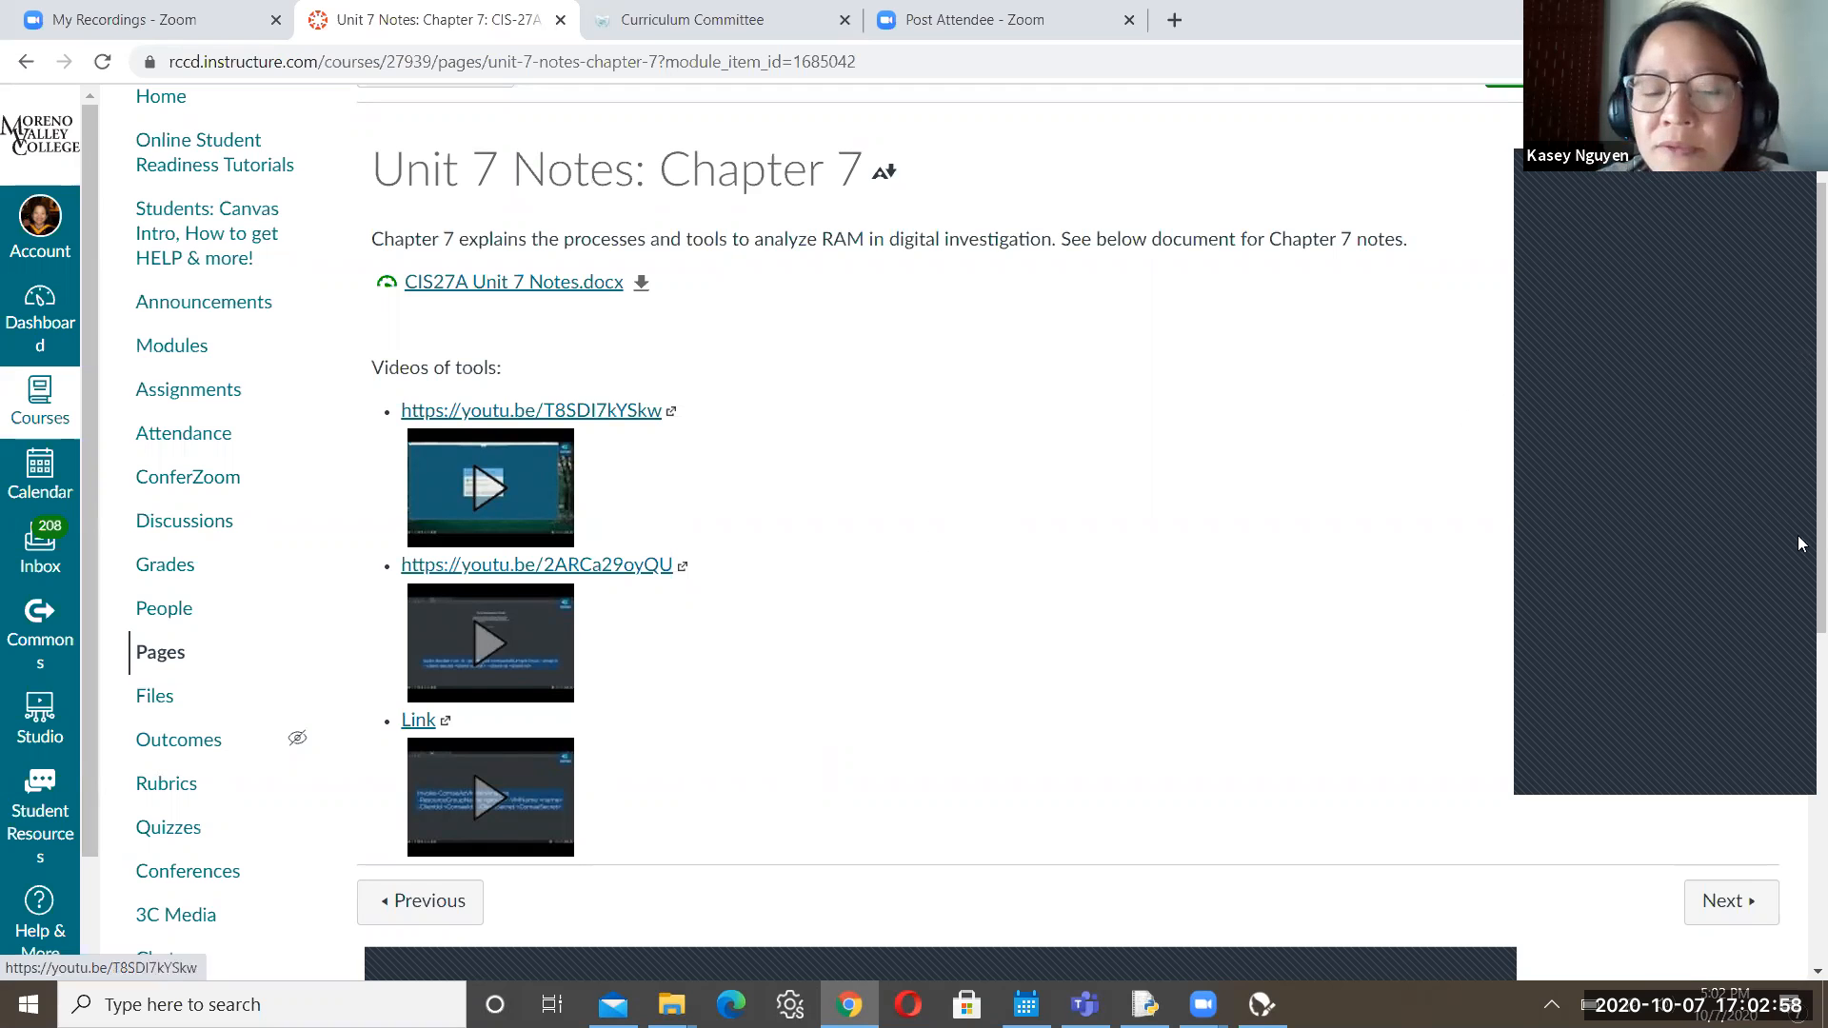
scroll(1800, 610, "down", 5)
scroll(1799, 476, "up", 6)
scroll(1800, 286, "up", 1)
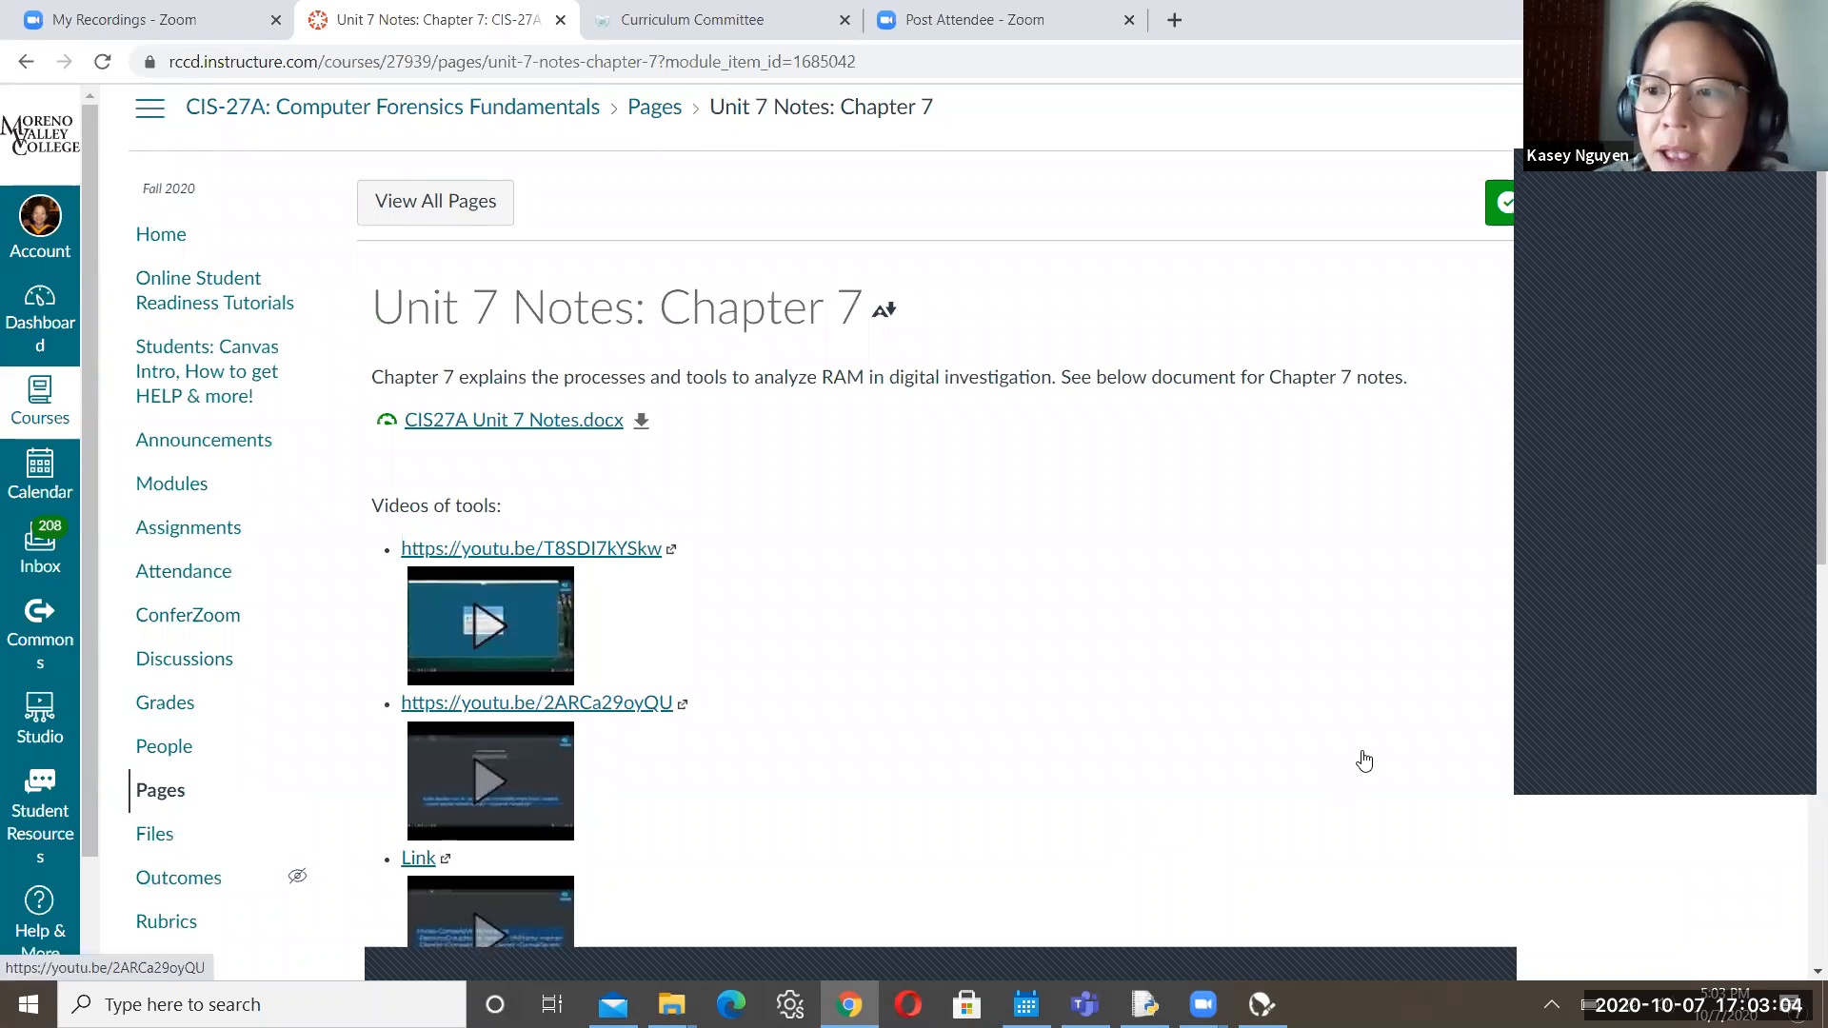
scroll(1800, 571, "down", 3)
scroll(1802, 517, "up", 2)
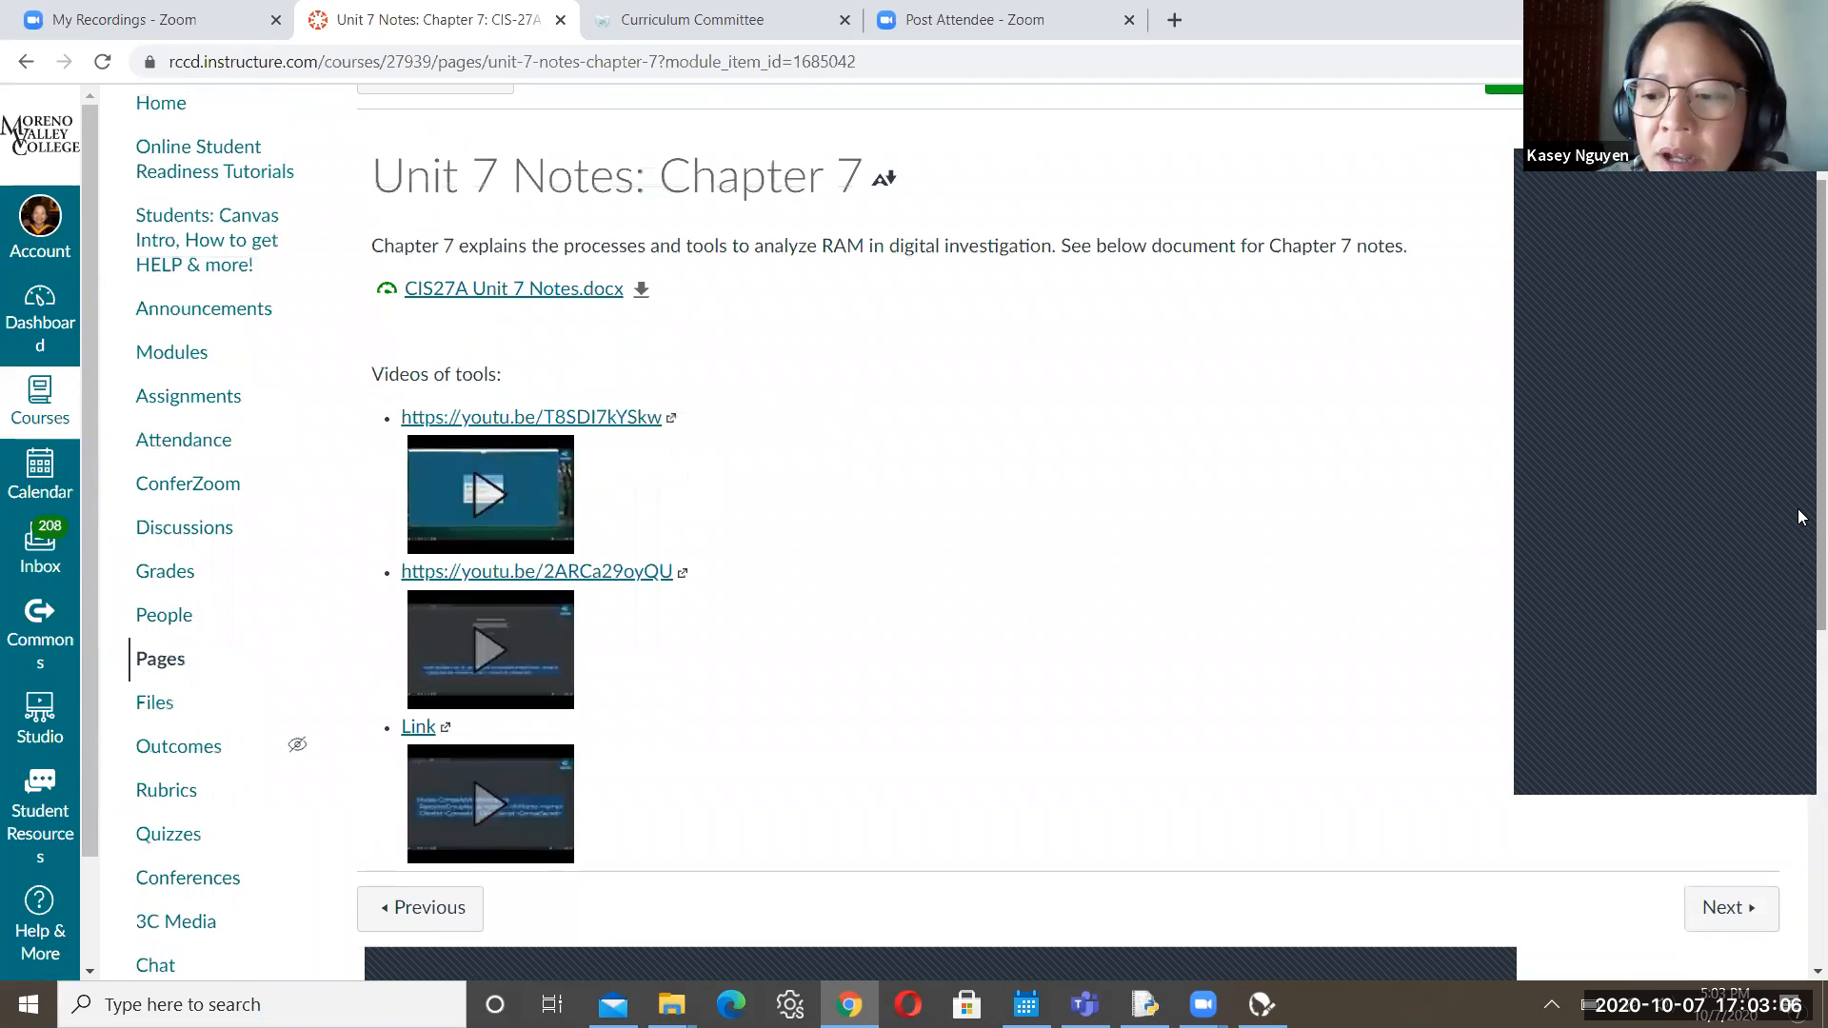
left_click(1728, 907)
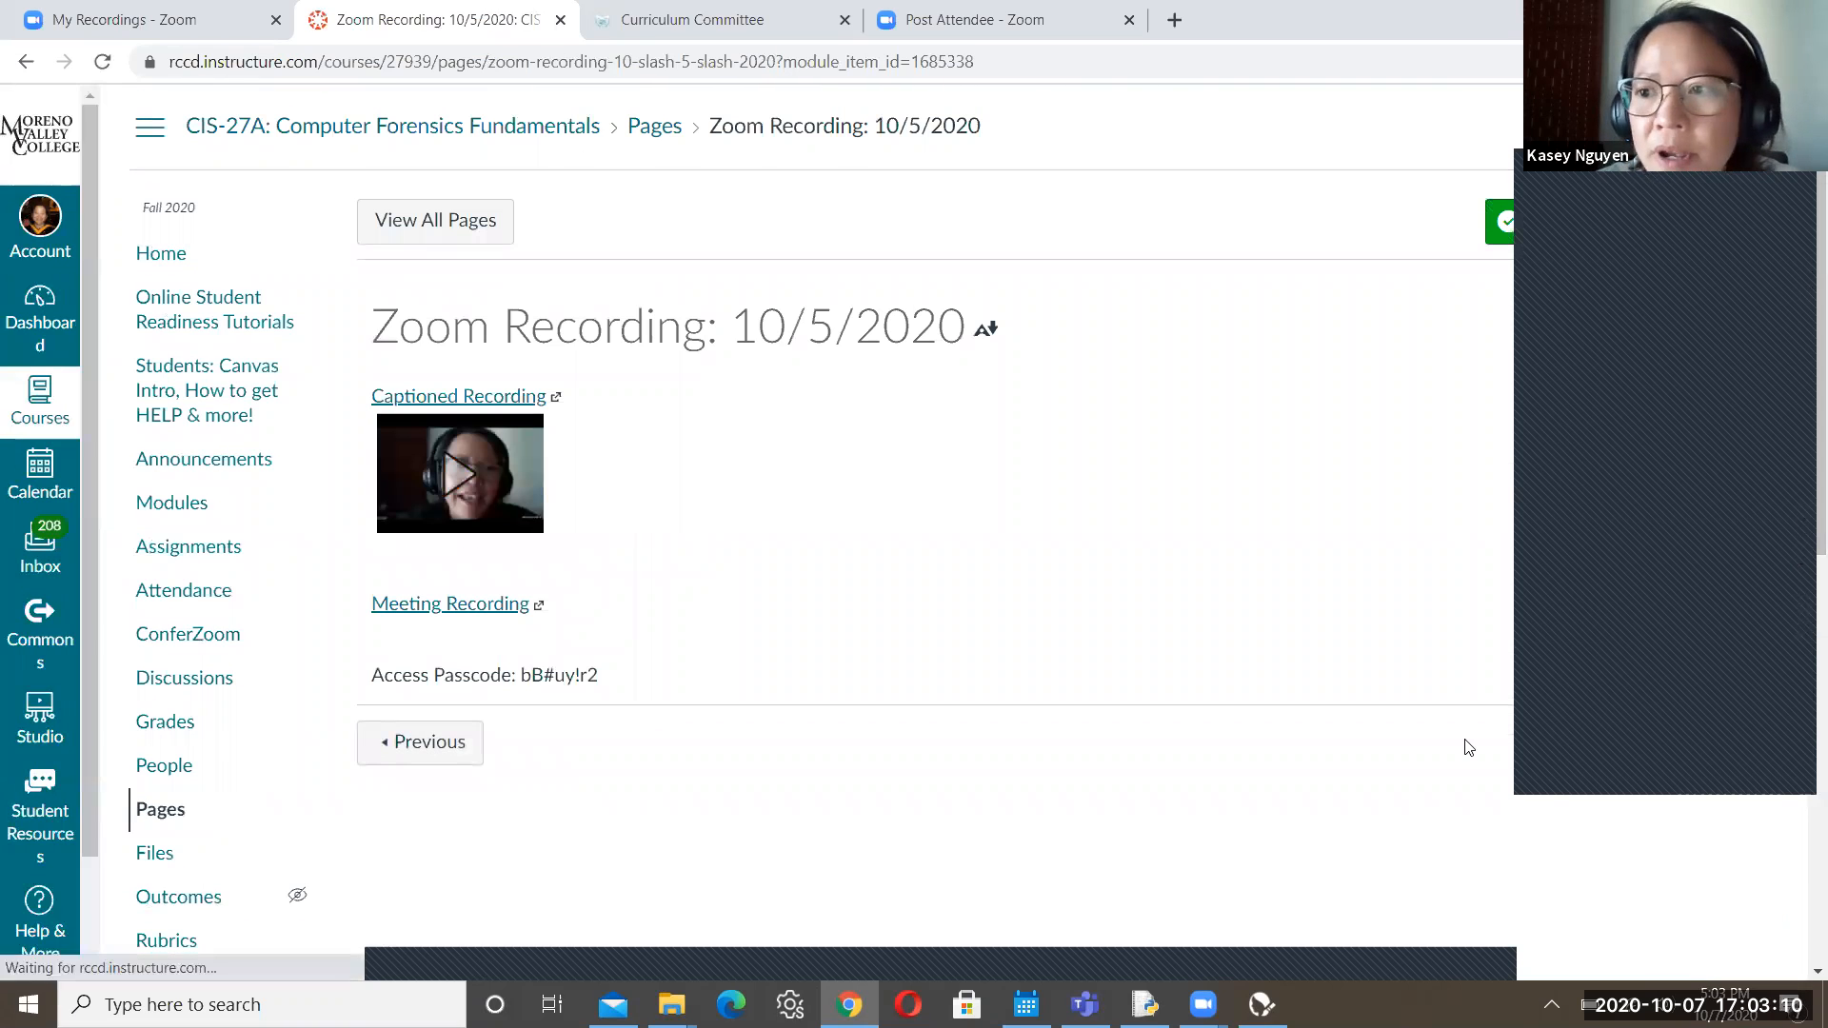
Step through the Unit 7 items to 'Lab 7: Investigating Cloud' and load its practice lab
scroll(1800, 351, "down", 4)
scroll(1800, 352, "up", 4)
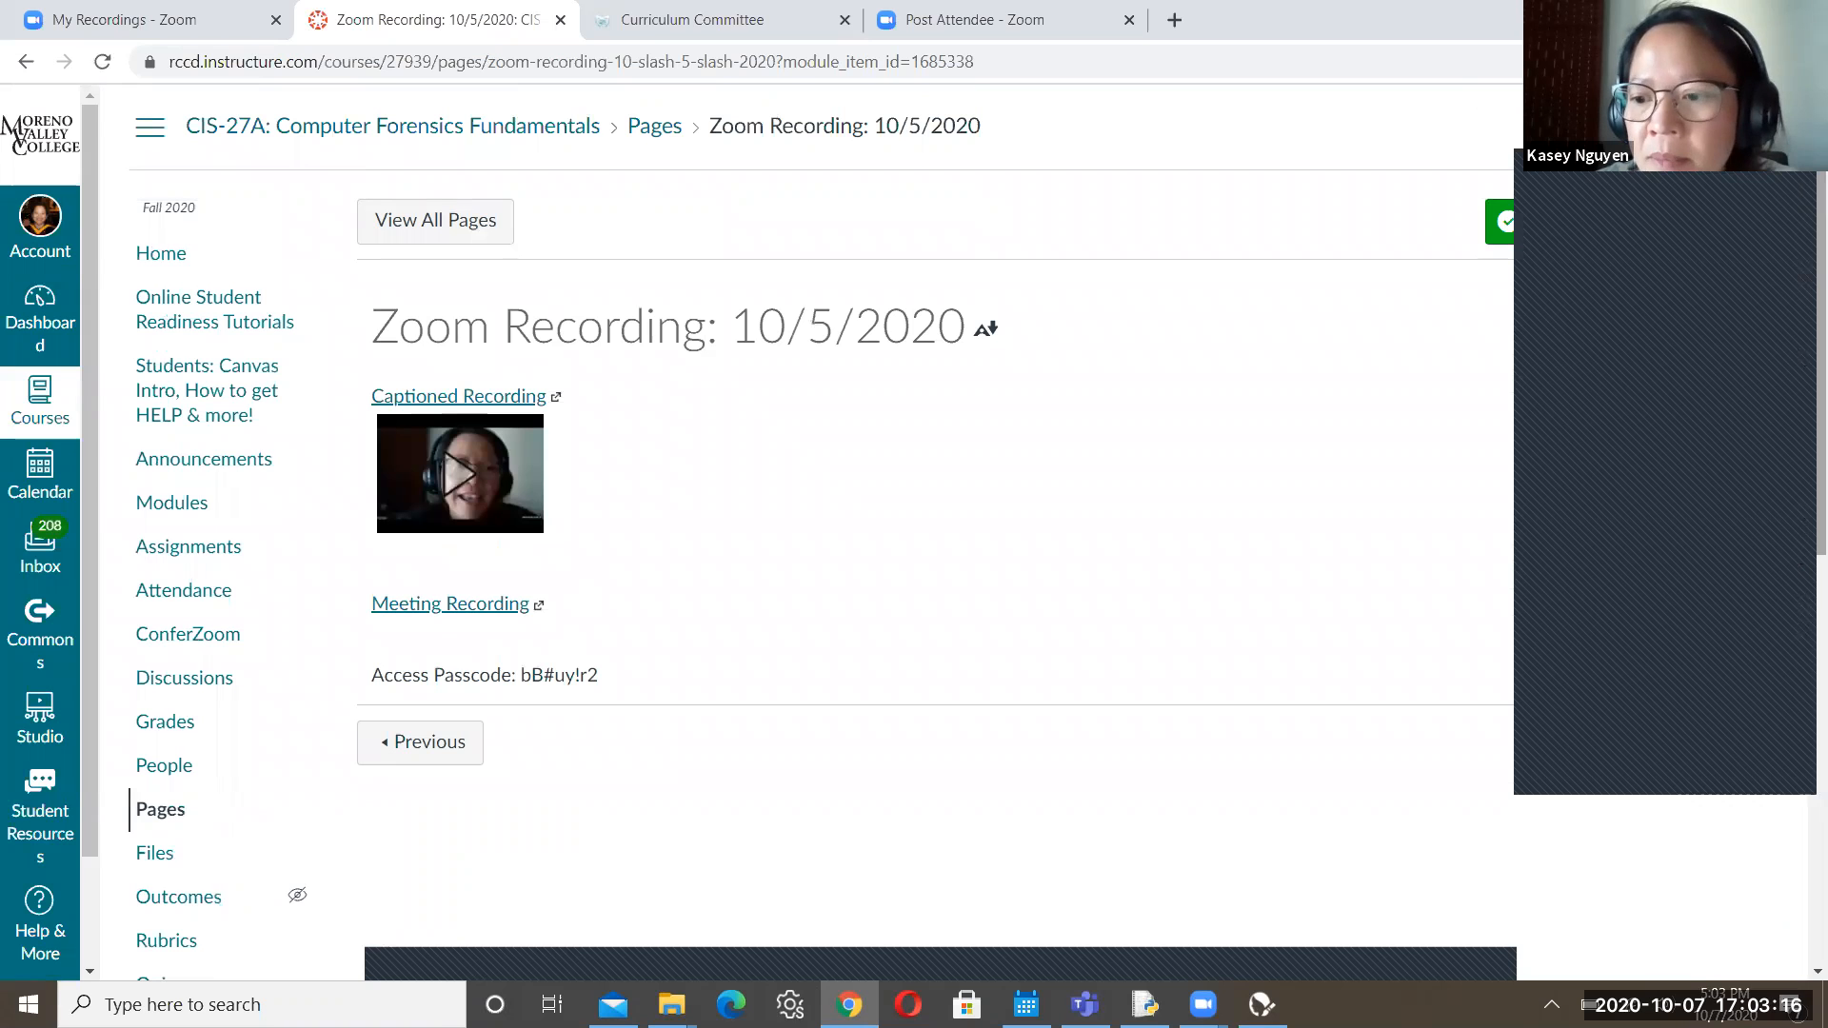
left_click(1716, 743)
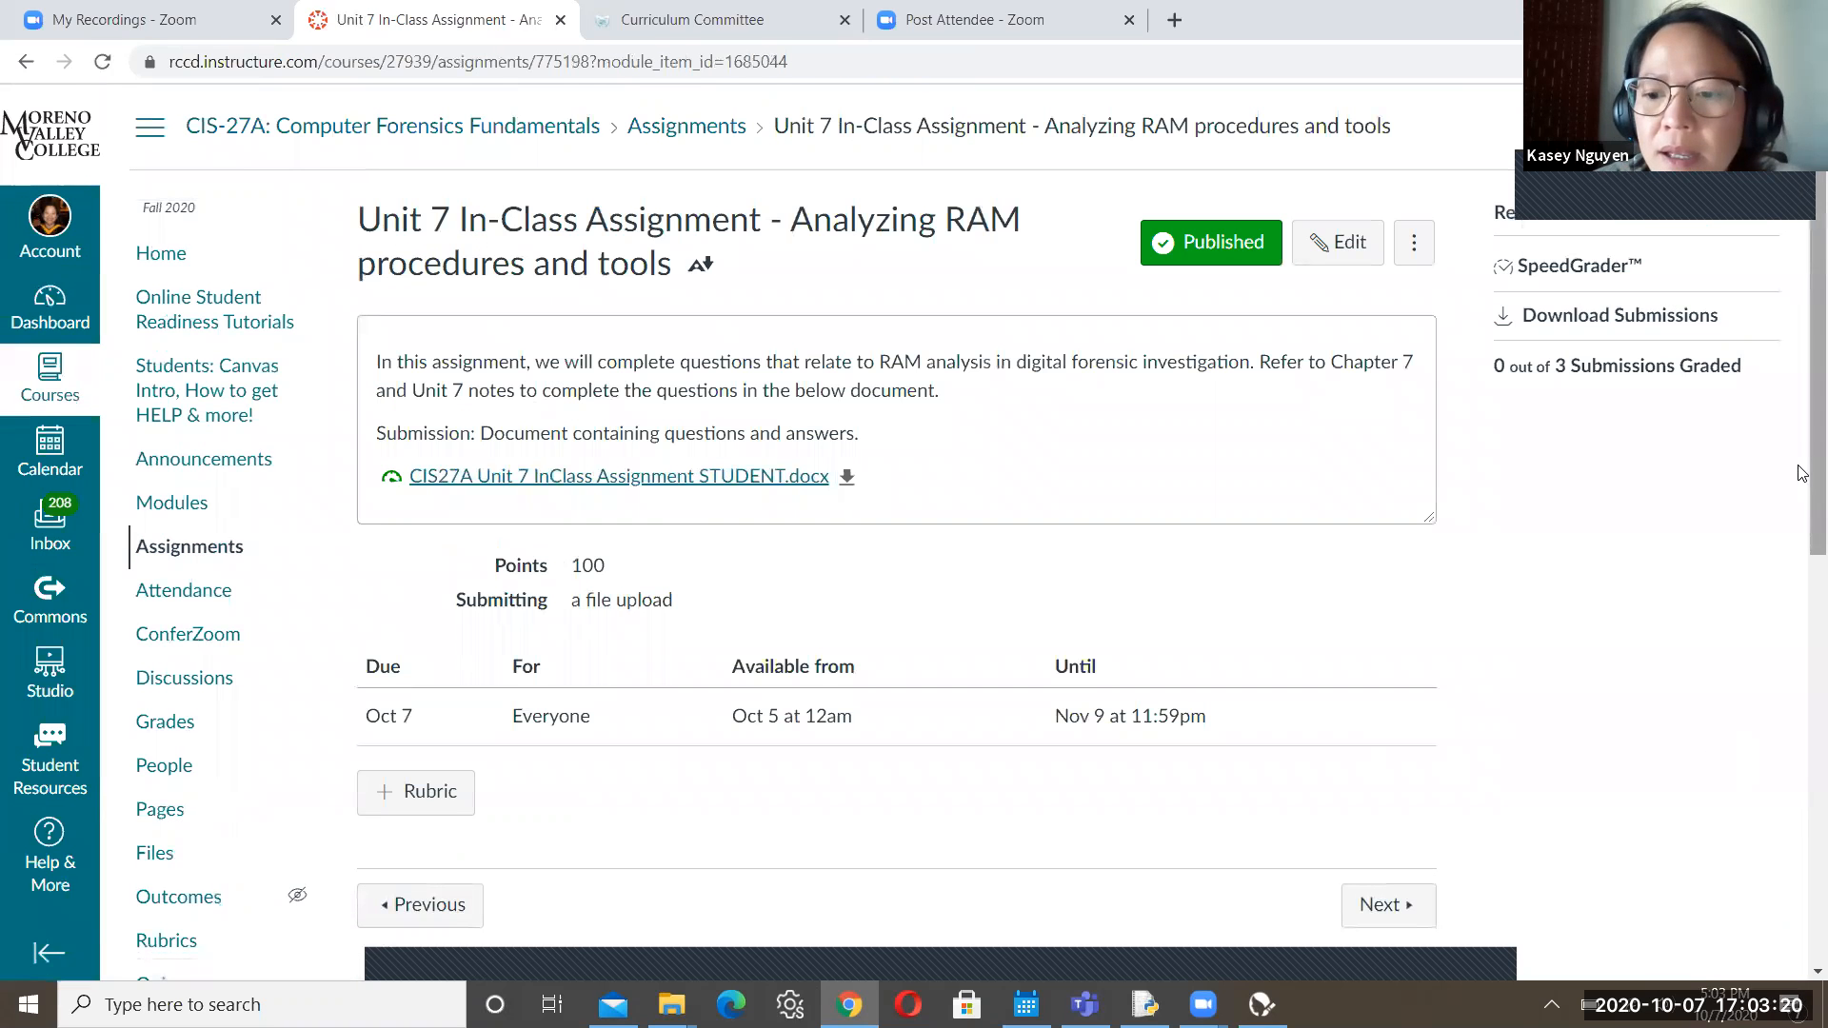
scroll(1802, 481, "down", 2)
left_click(1396, 767)
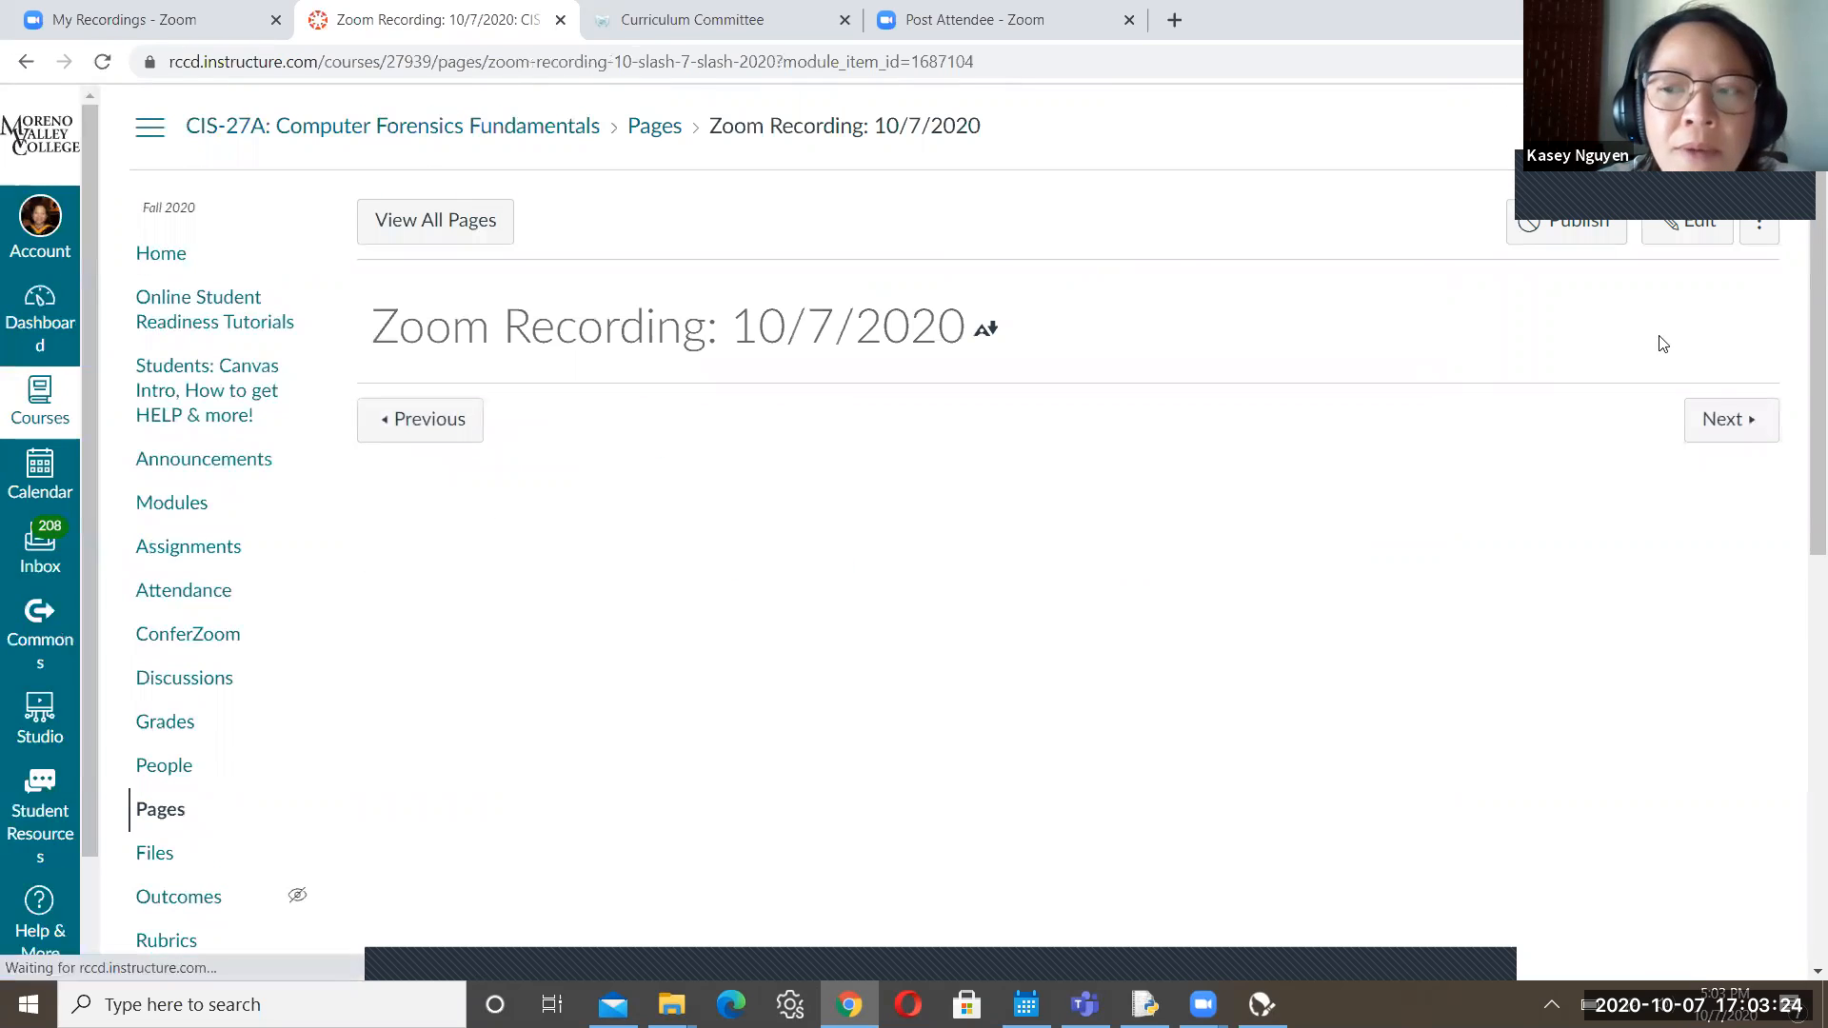
left_click(1719, 416)
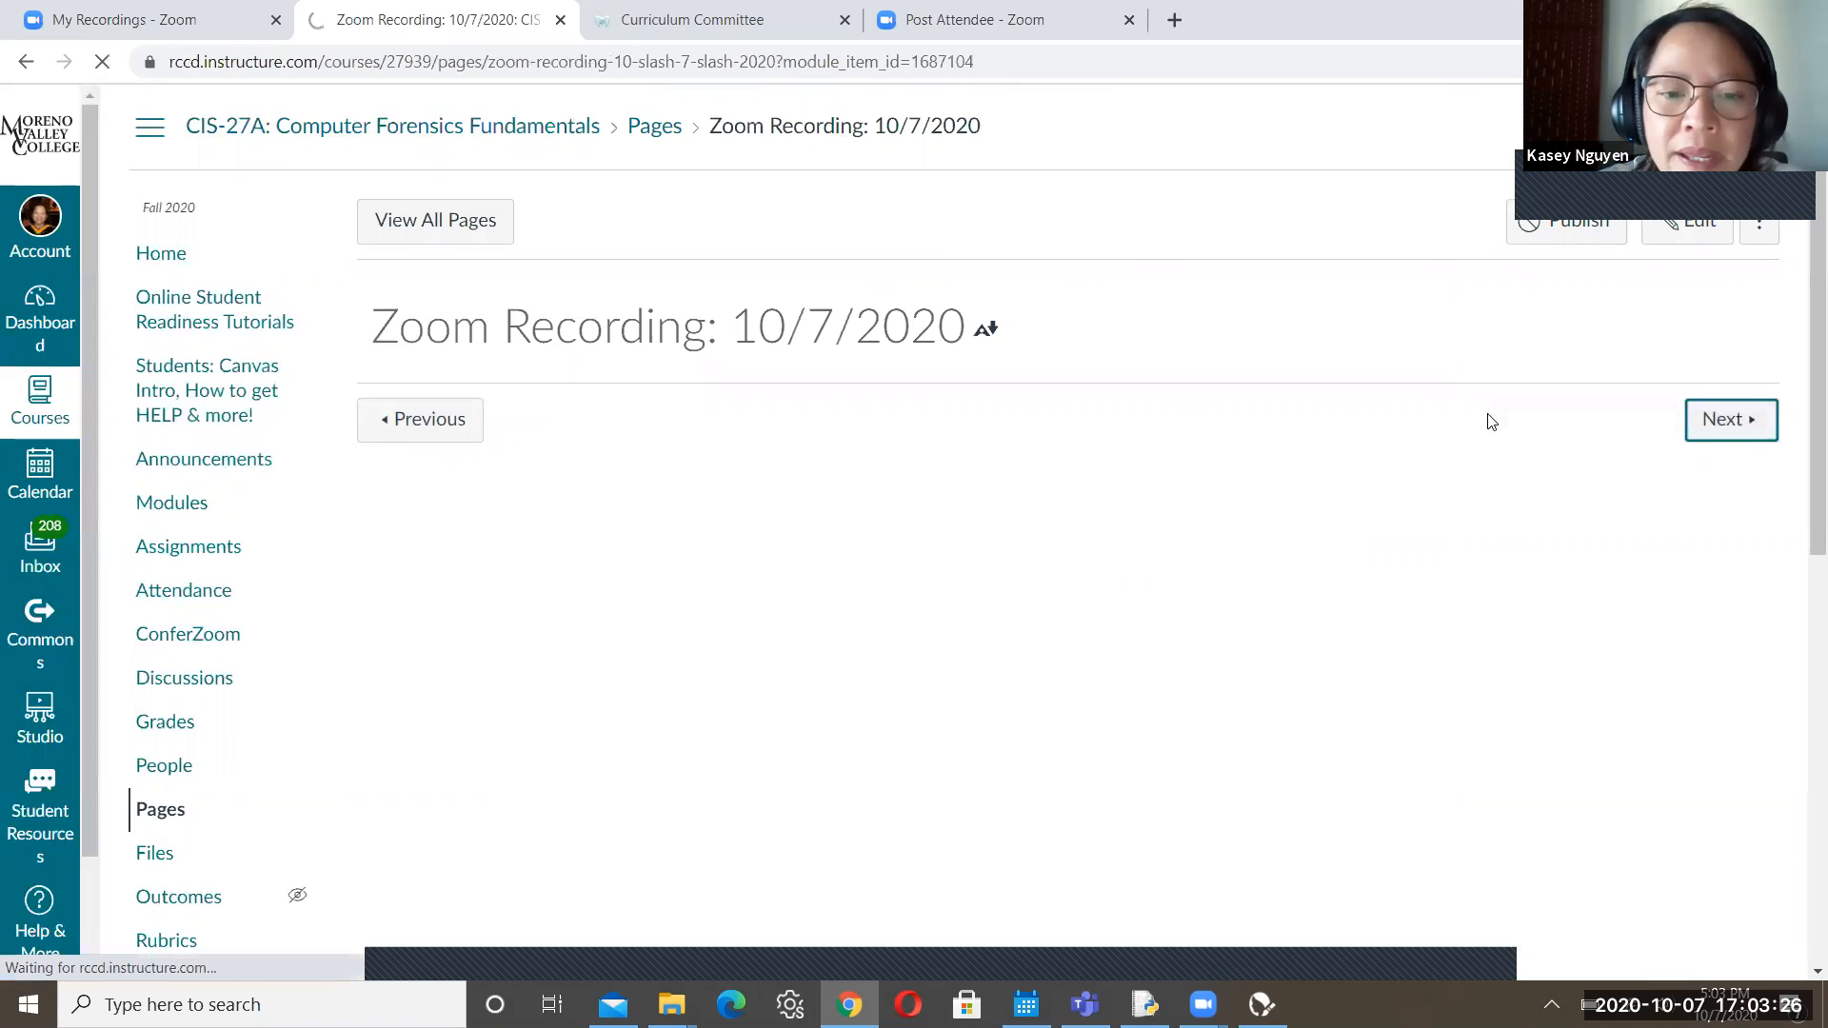
left_click(729, 322)
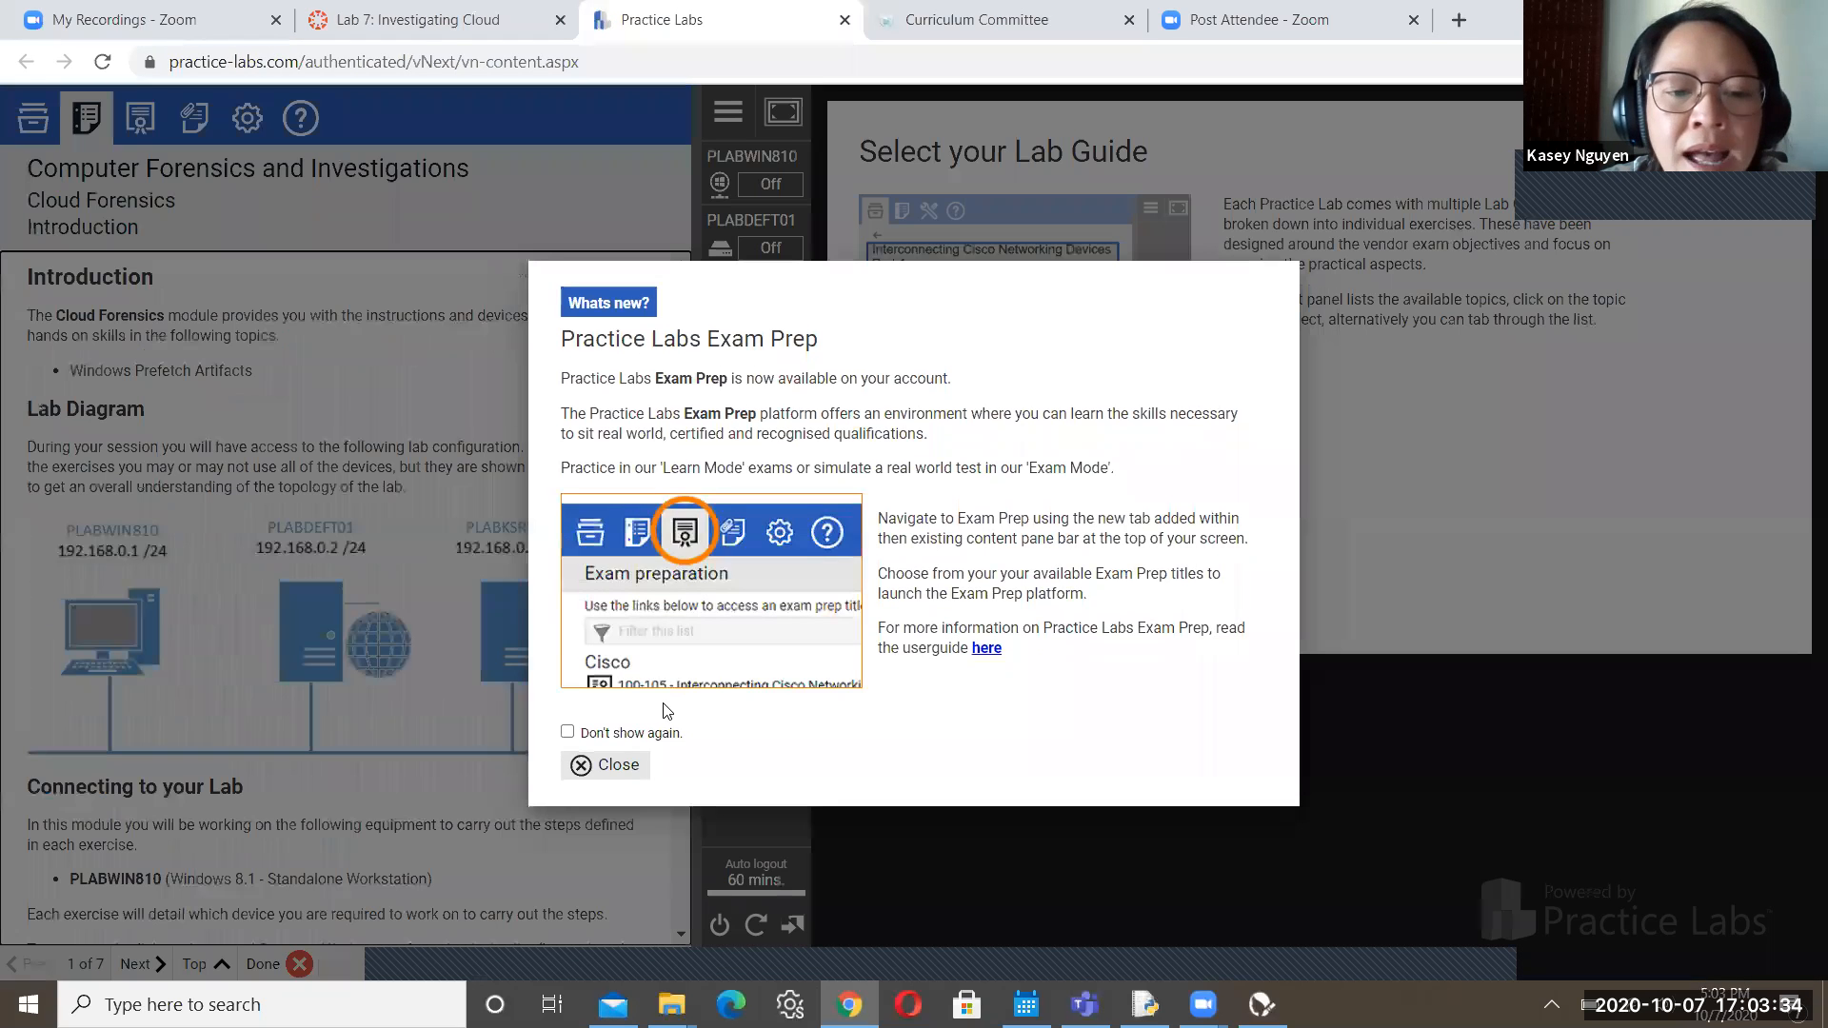
Dismiss the announcement popup and power on the PLABWIN810 device
left_click(605, 765)
left_click_drag(684, 400, 709, 752)
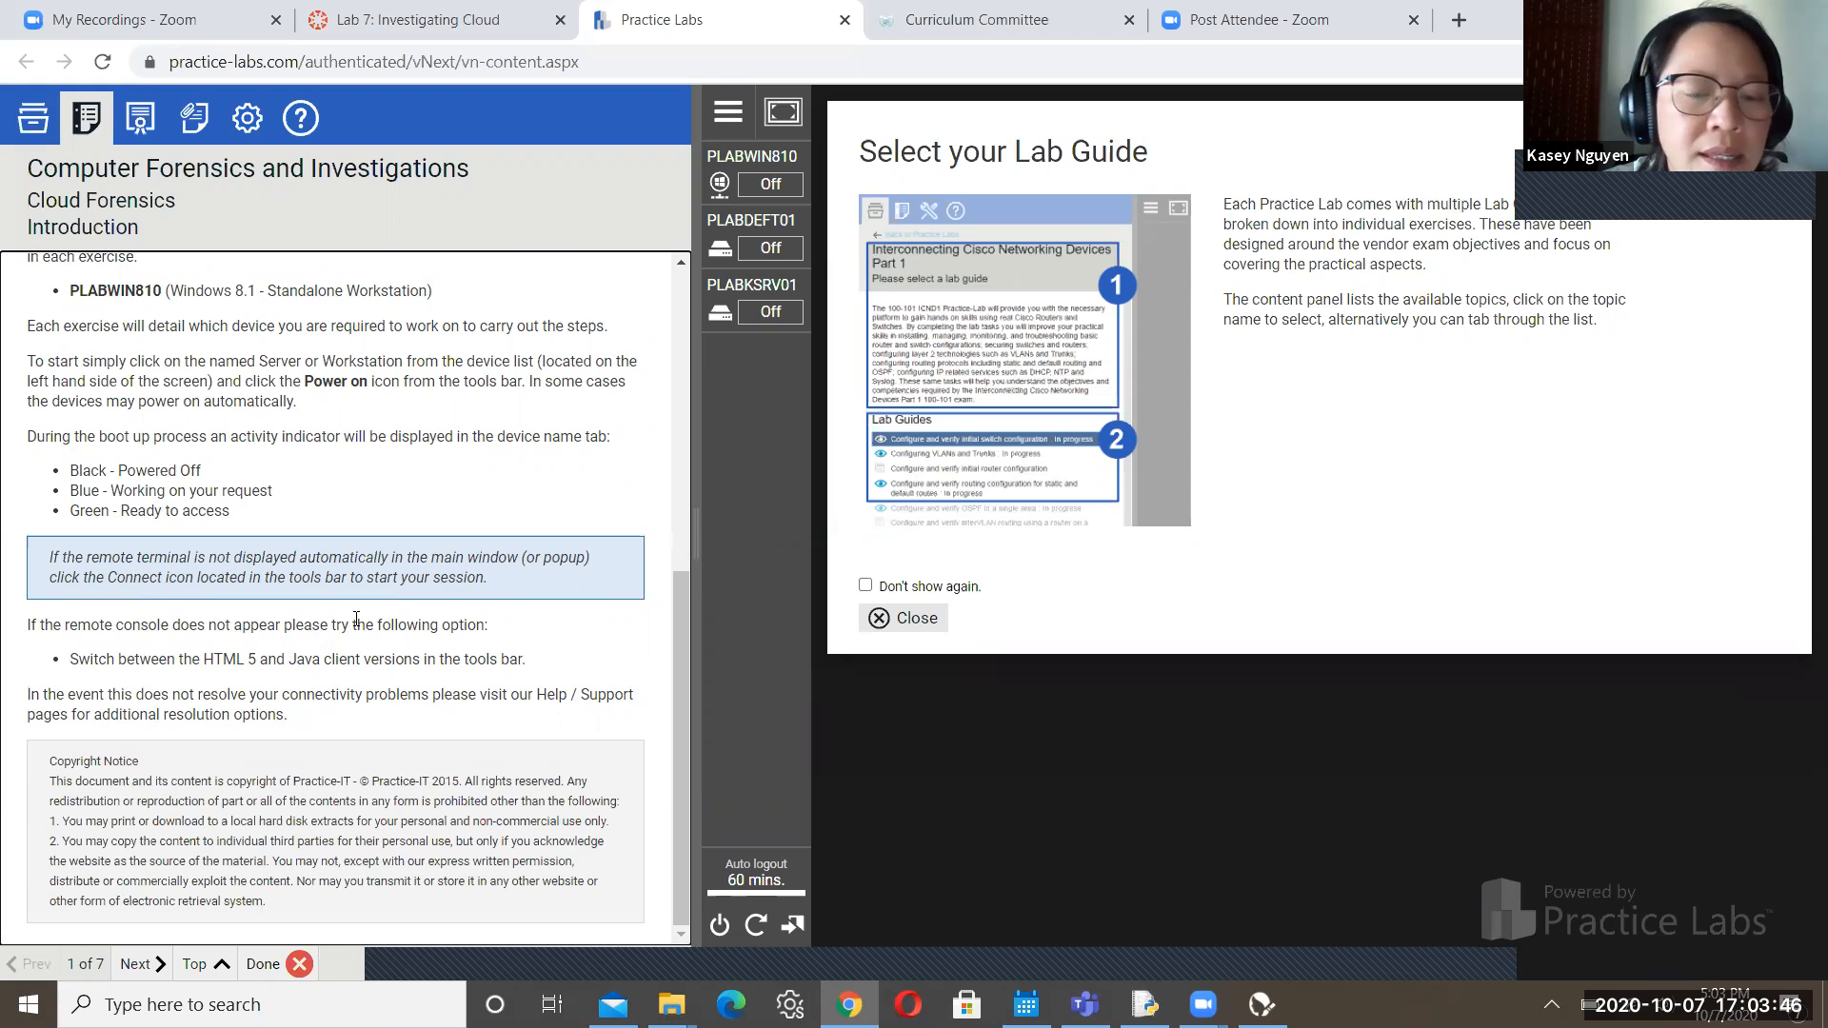
mouse_move(763, 180)
left_click(766, 213)
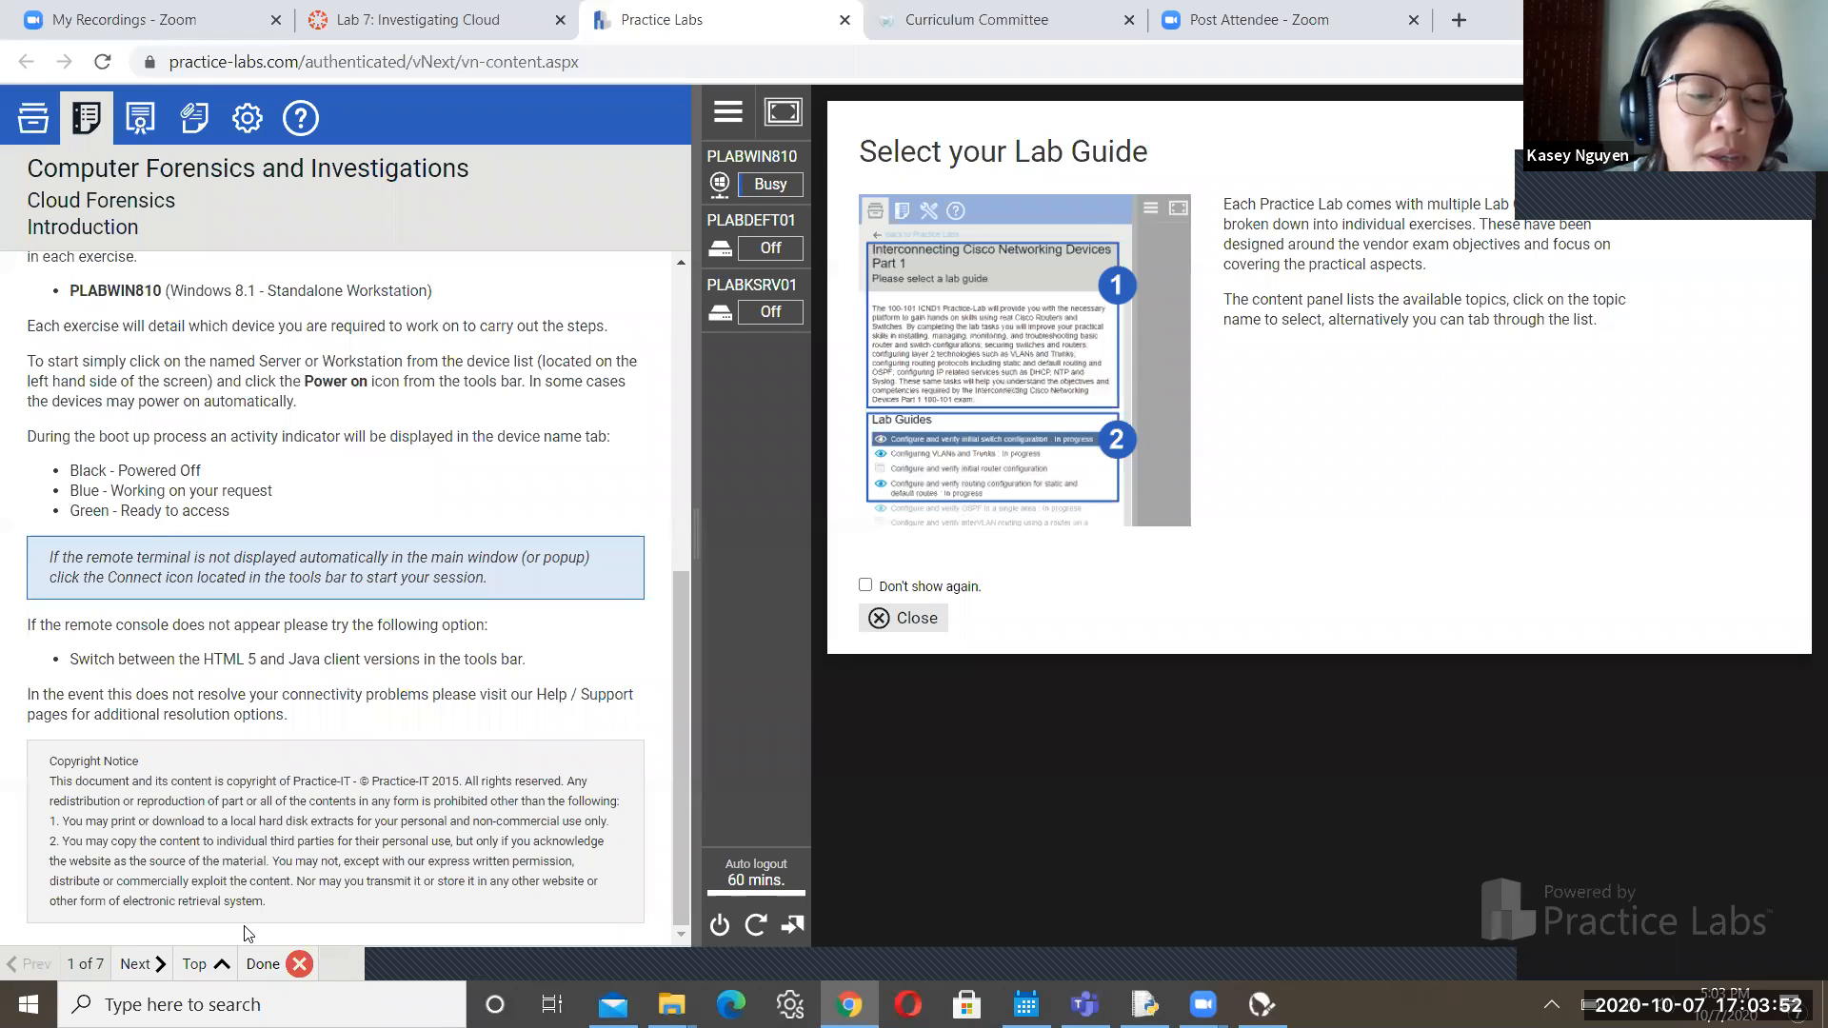
Advance the lab guide to Exercise 1 and connect to PLABWIN810's desktop
left_click(143, 964)
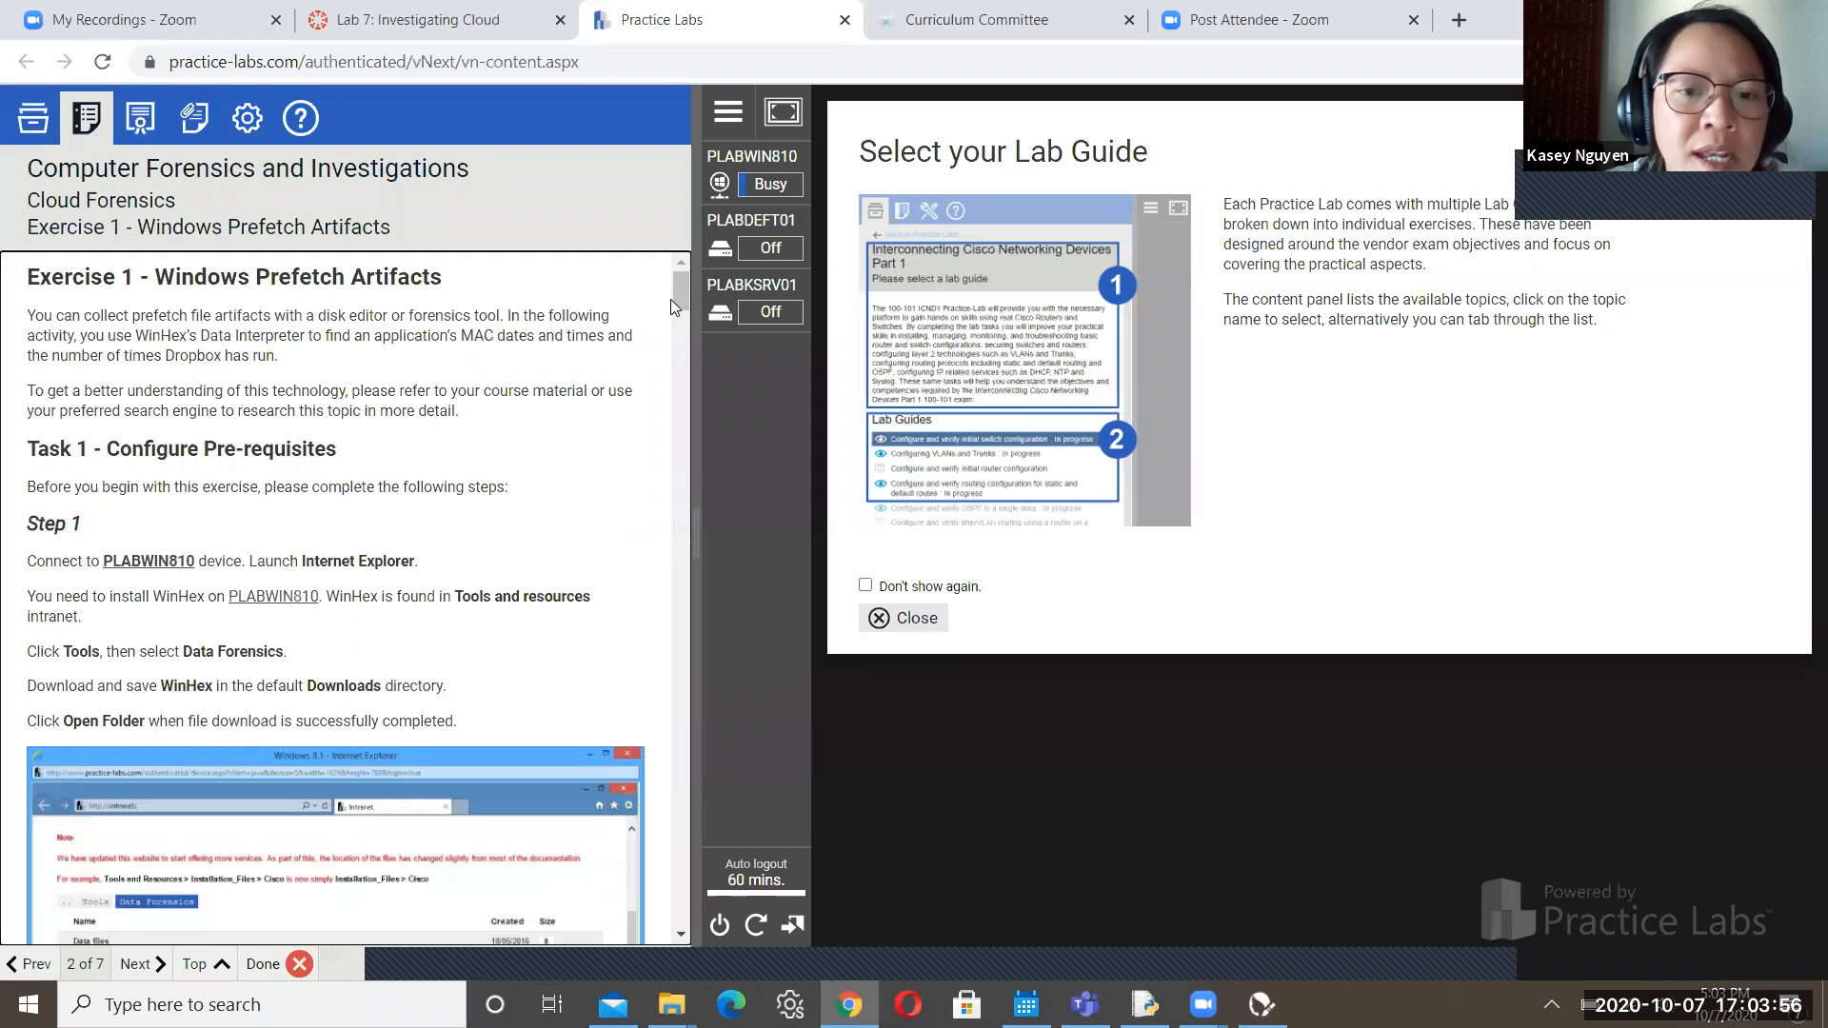
left_click_drag(676, 301, 674, 301)
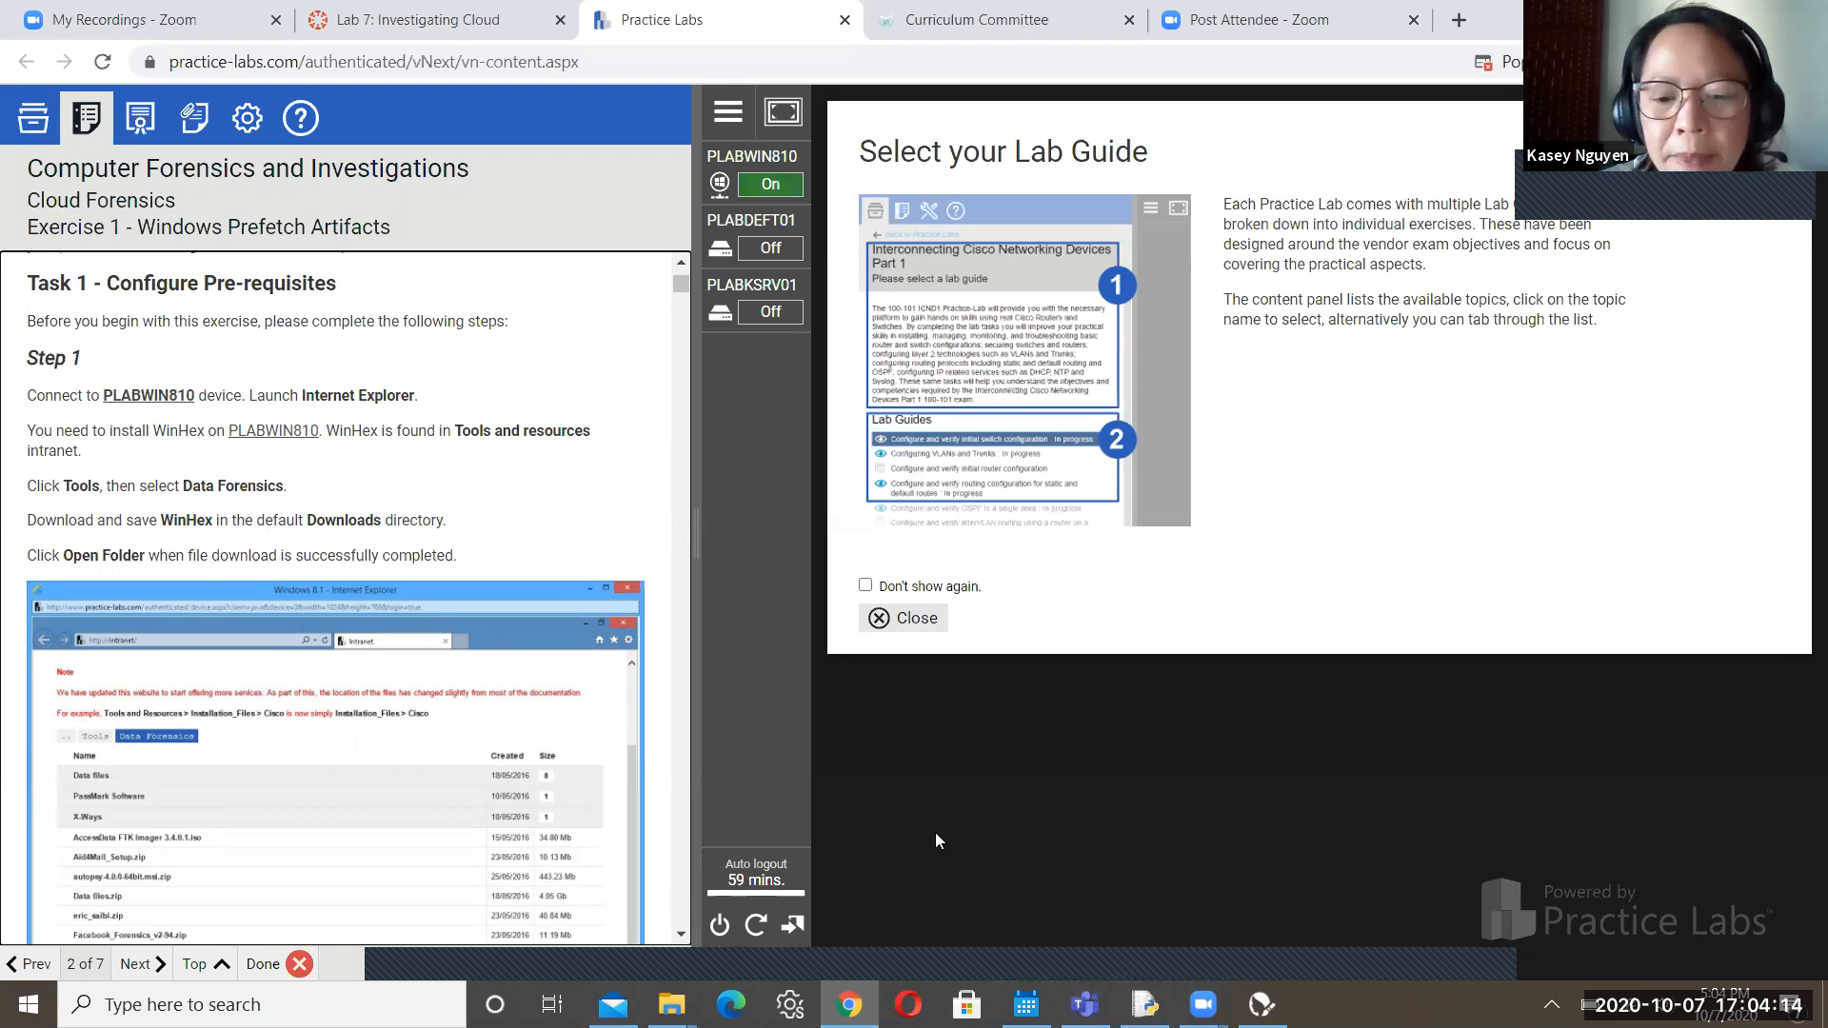
left_click(762, 155)
left_click(761, 155)
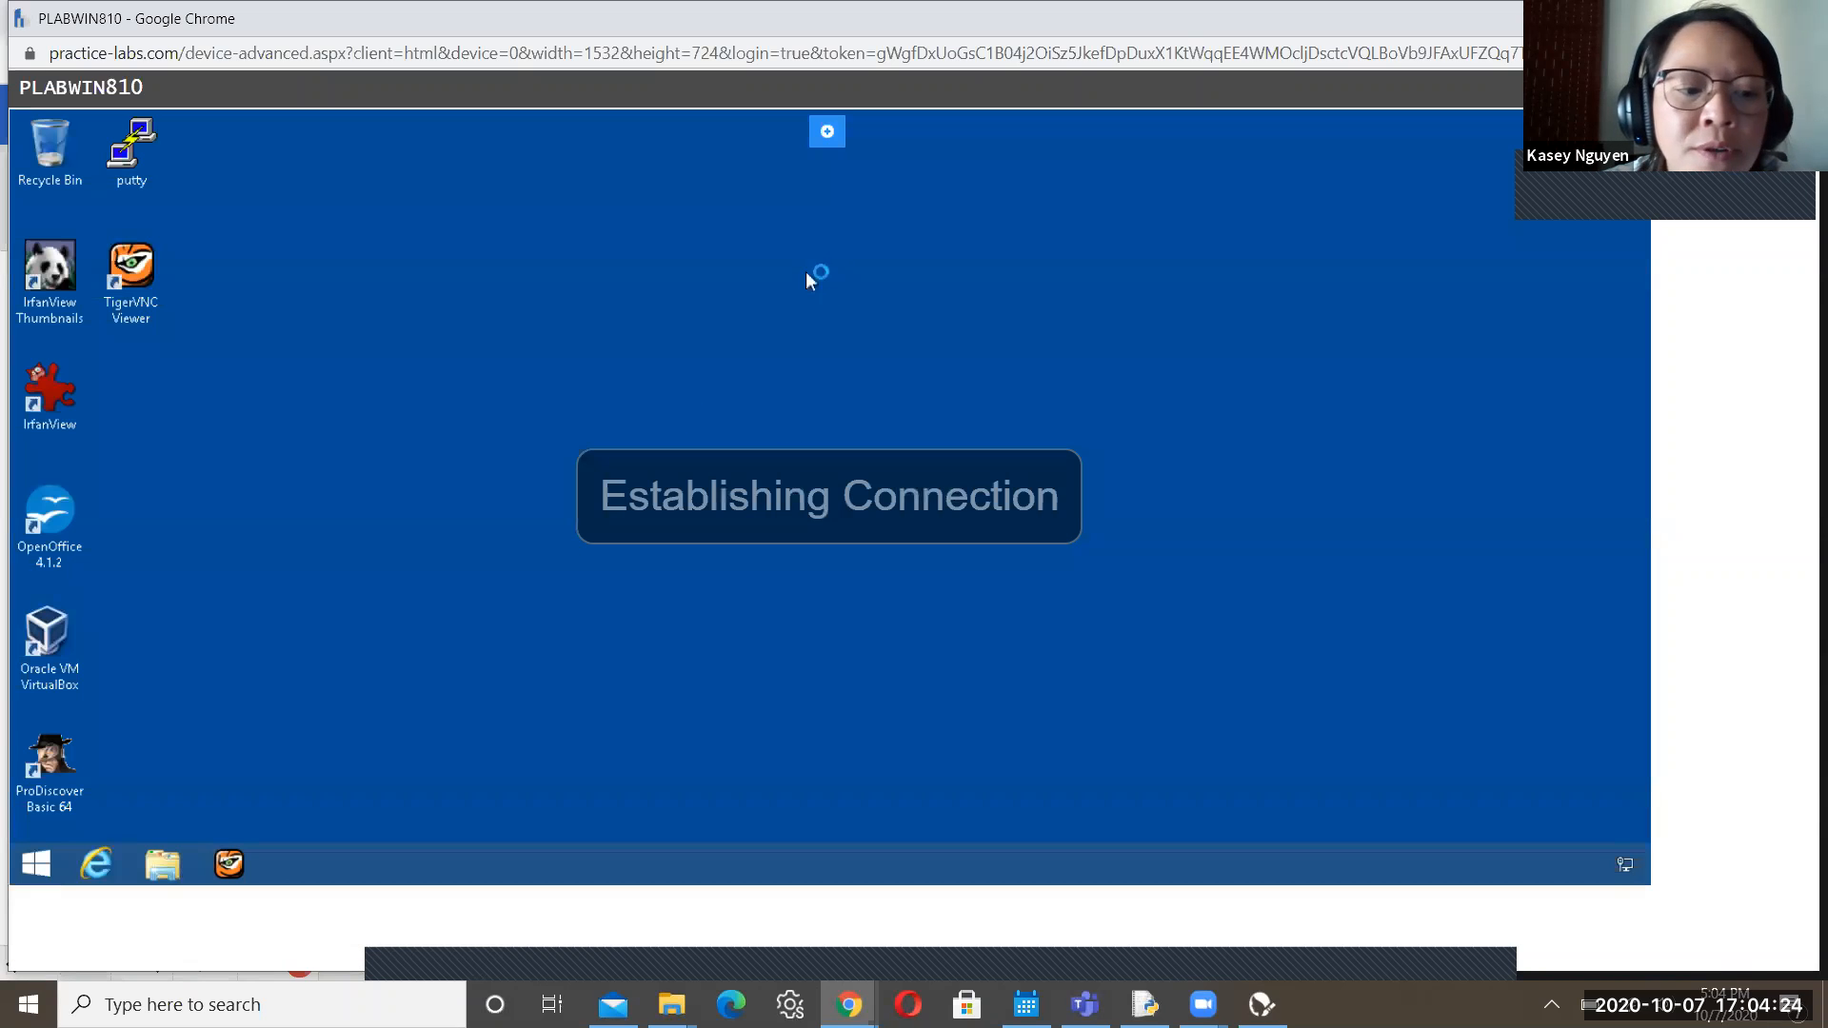
Open the intranet Tools and resources site in Internet Explorer and enter the Tools folder
left_click(98, 865)
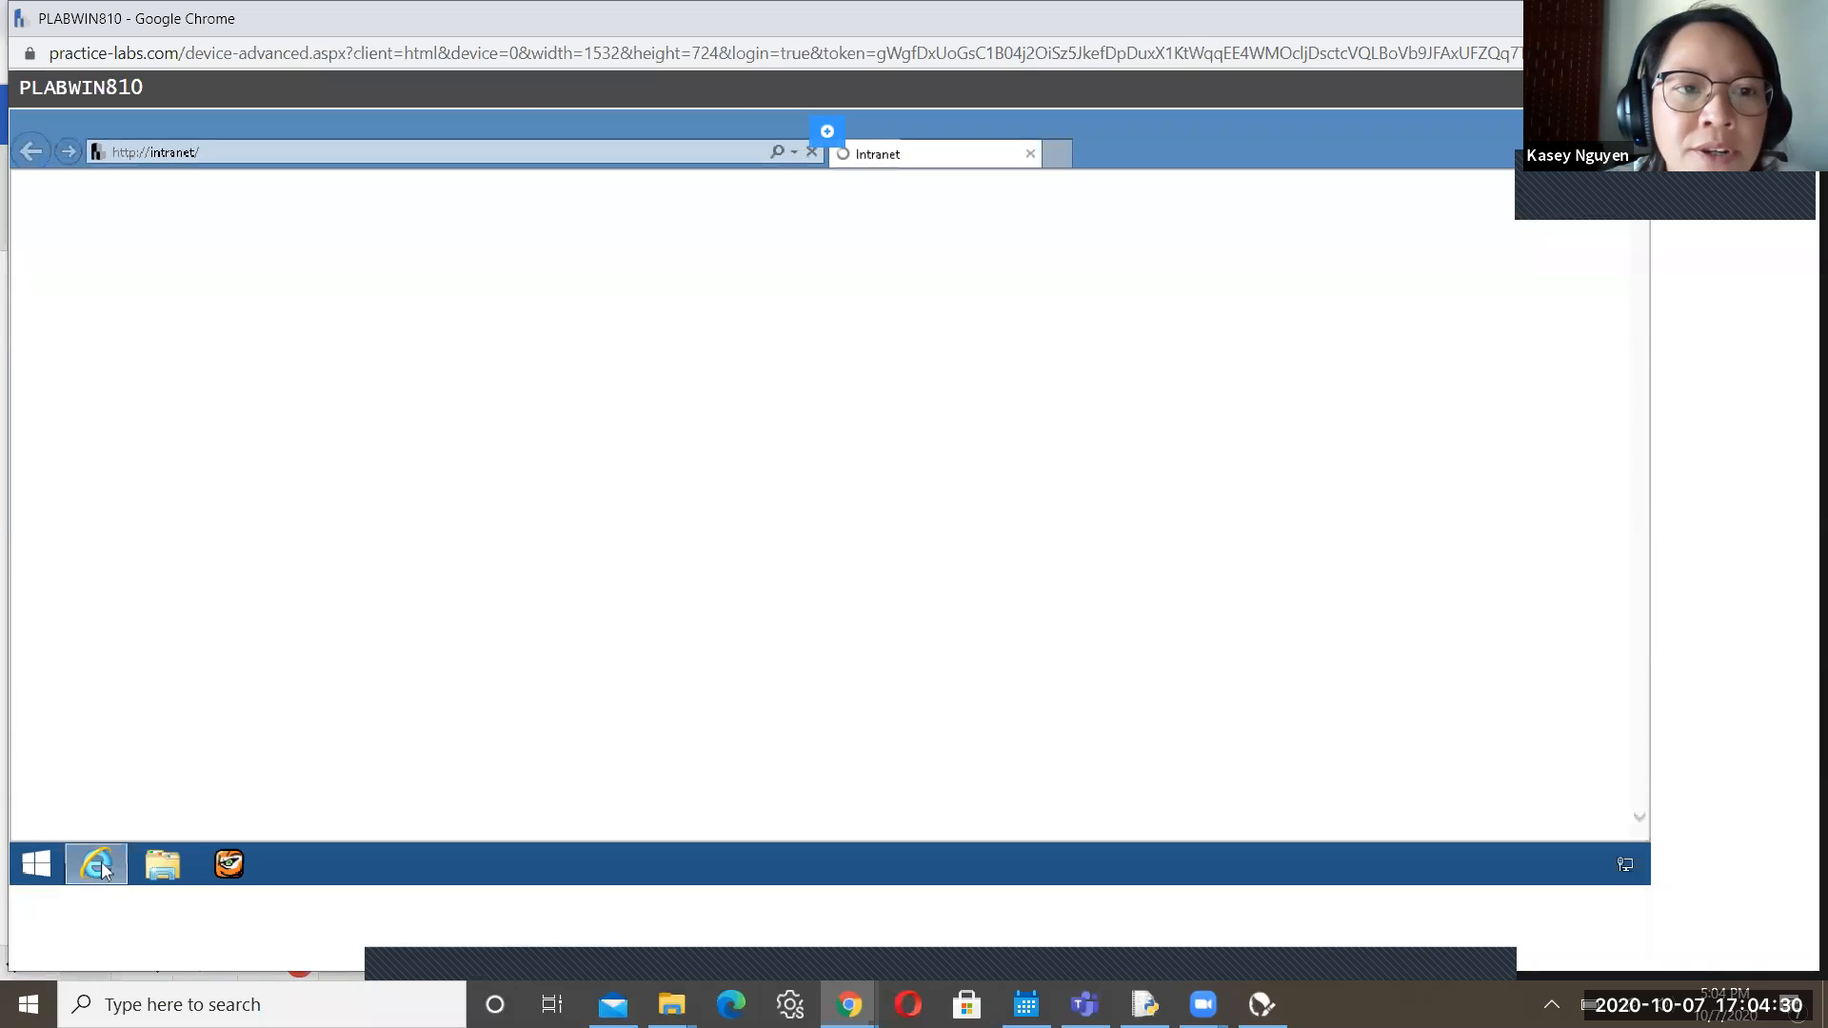
left_click(103, 733)
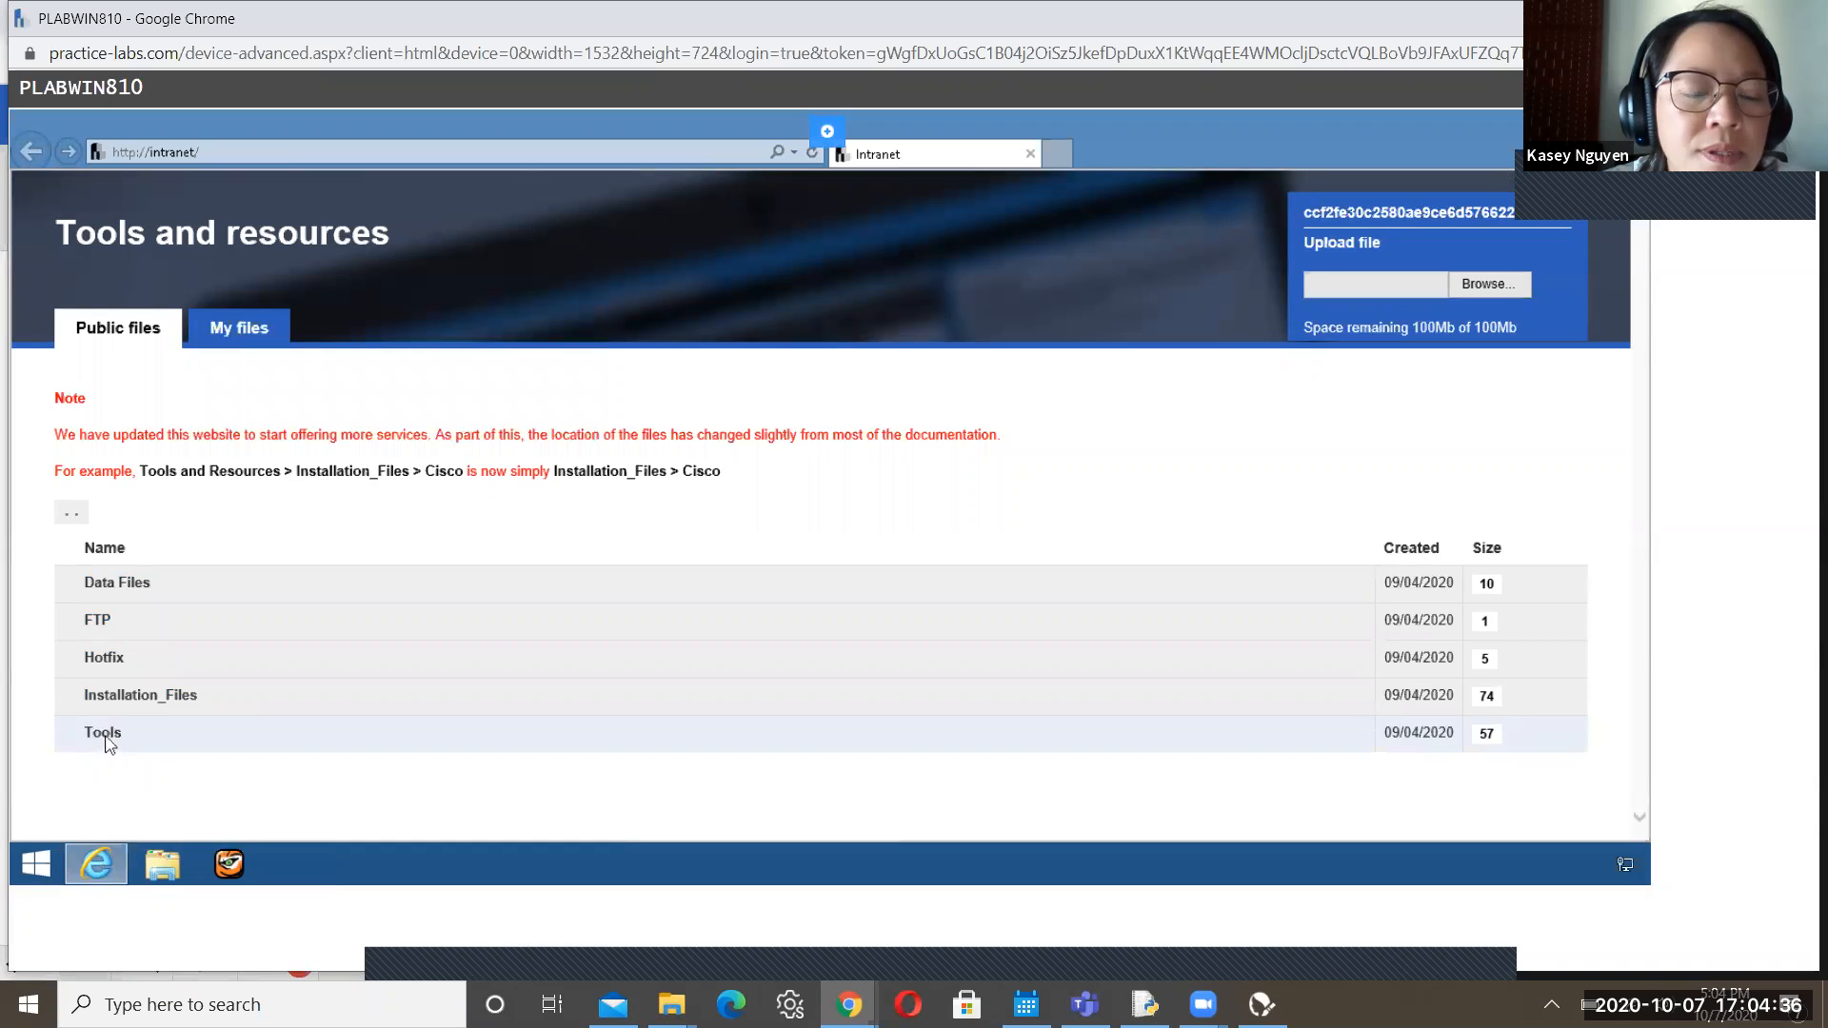
left_click(104, 739)
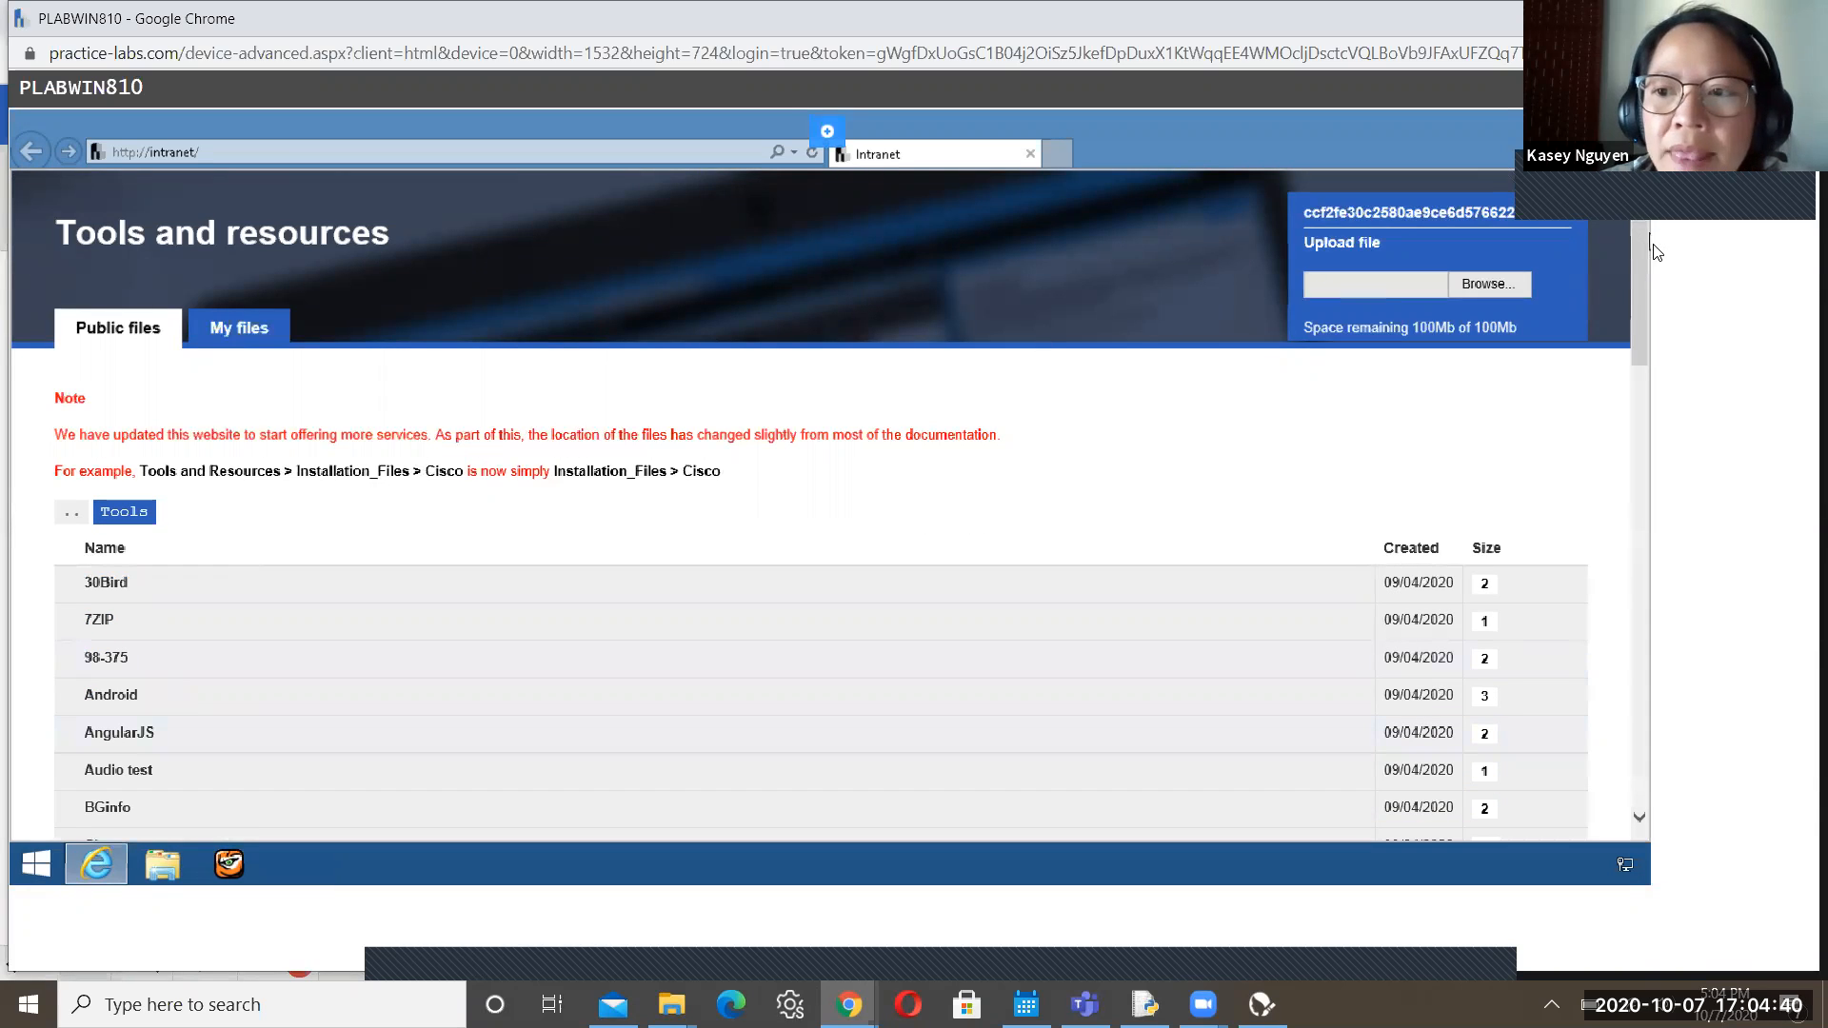
Scroll the Tools listing and open the Data Forensics folder
left_click_drag(1644, 266, 1644, 416)
scroll(1644, 416, "down", 5)
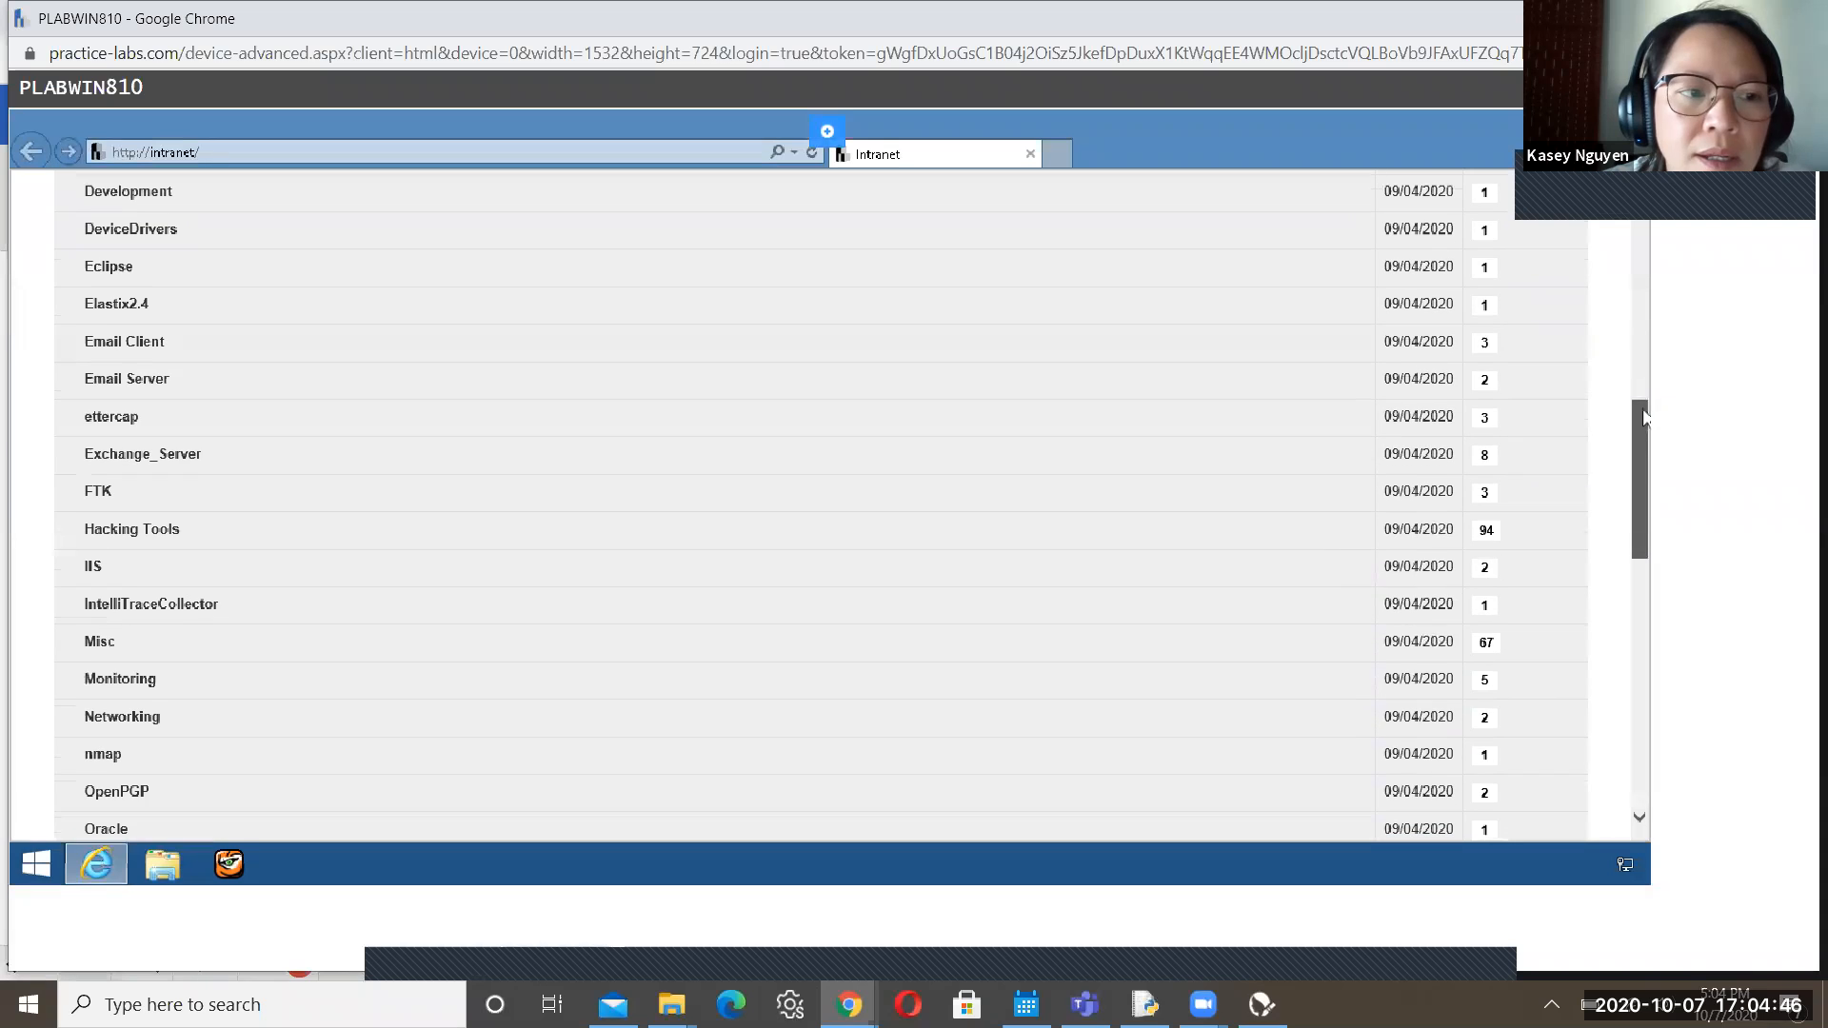
left_click_drag(1642, 433, 1644, 419)
scroll(1644, 416, "up", 4)
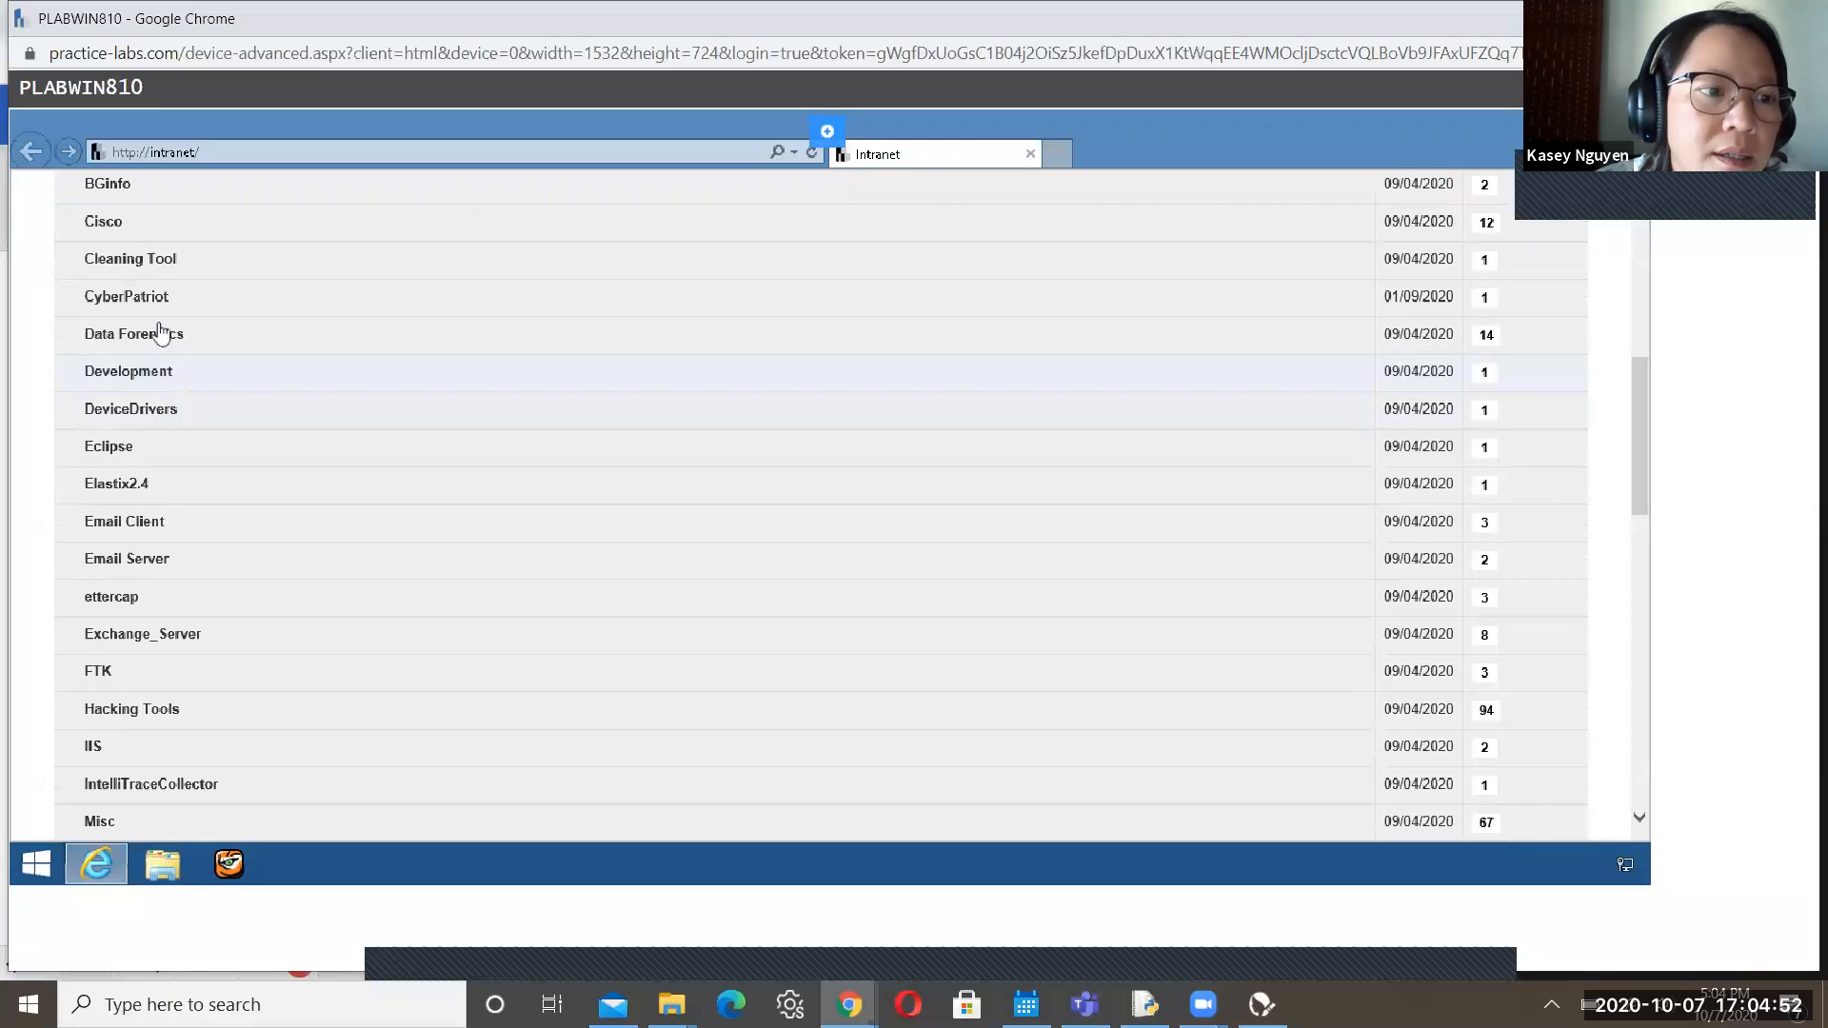
left_click(133, 334)
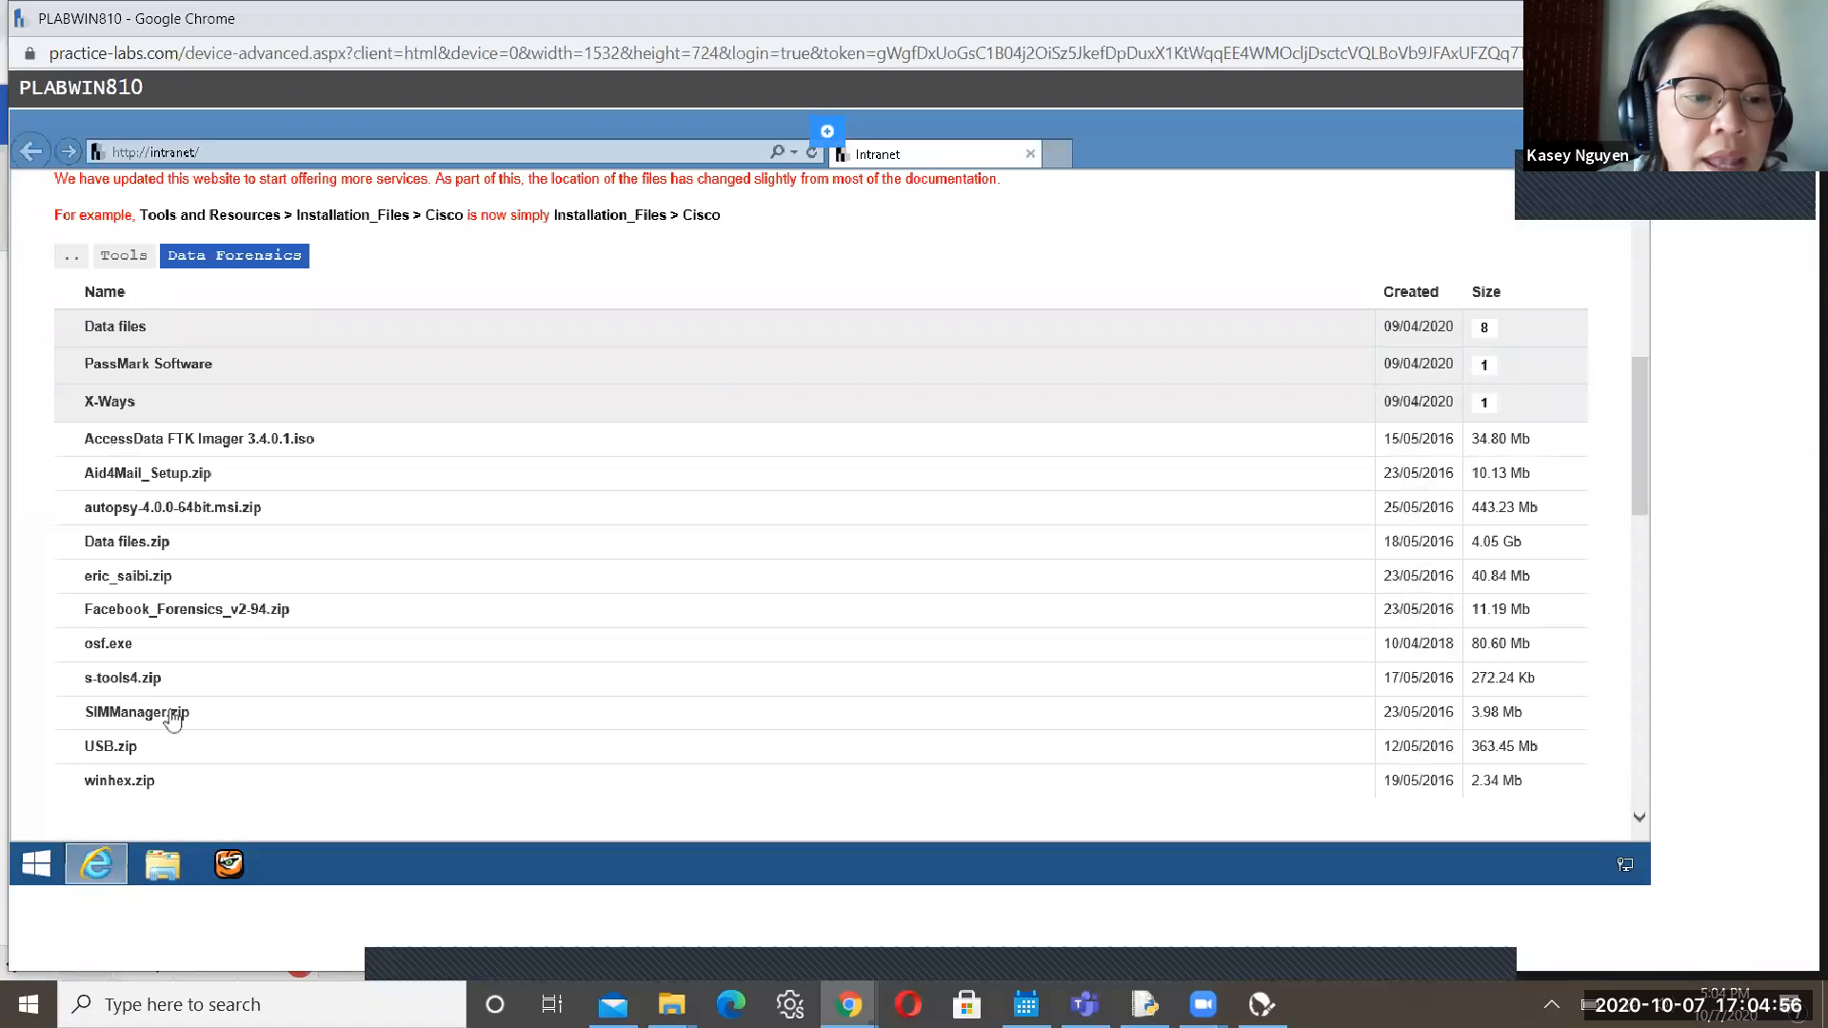
Download winhex.zip, view it in the Downloads folder, then close that window
left_click(121, 787)
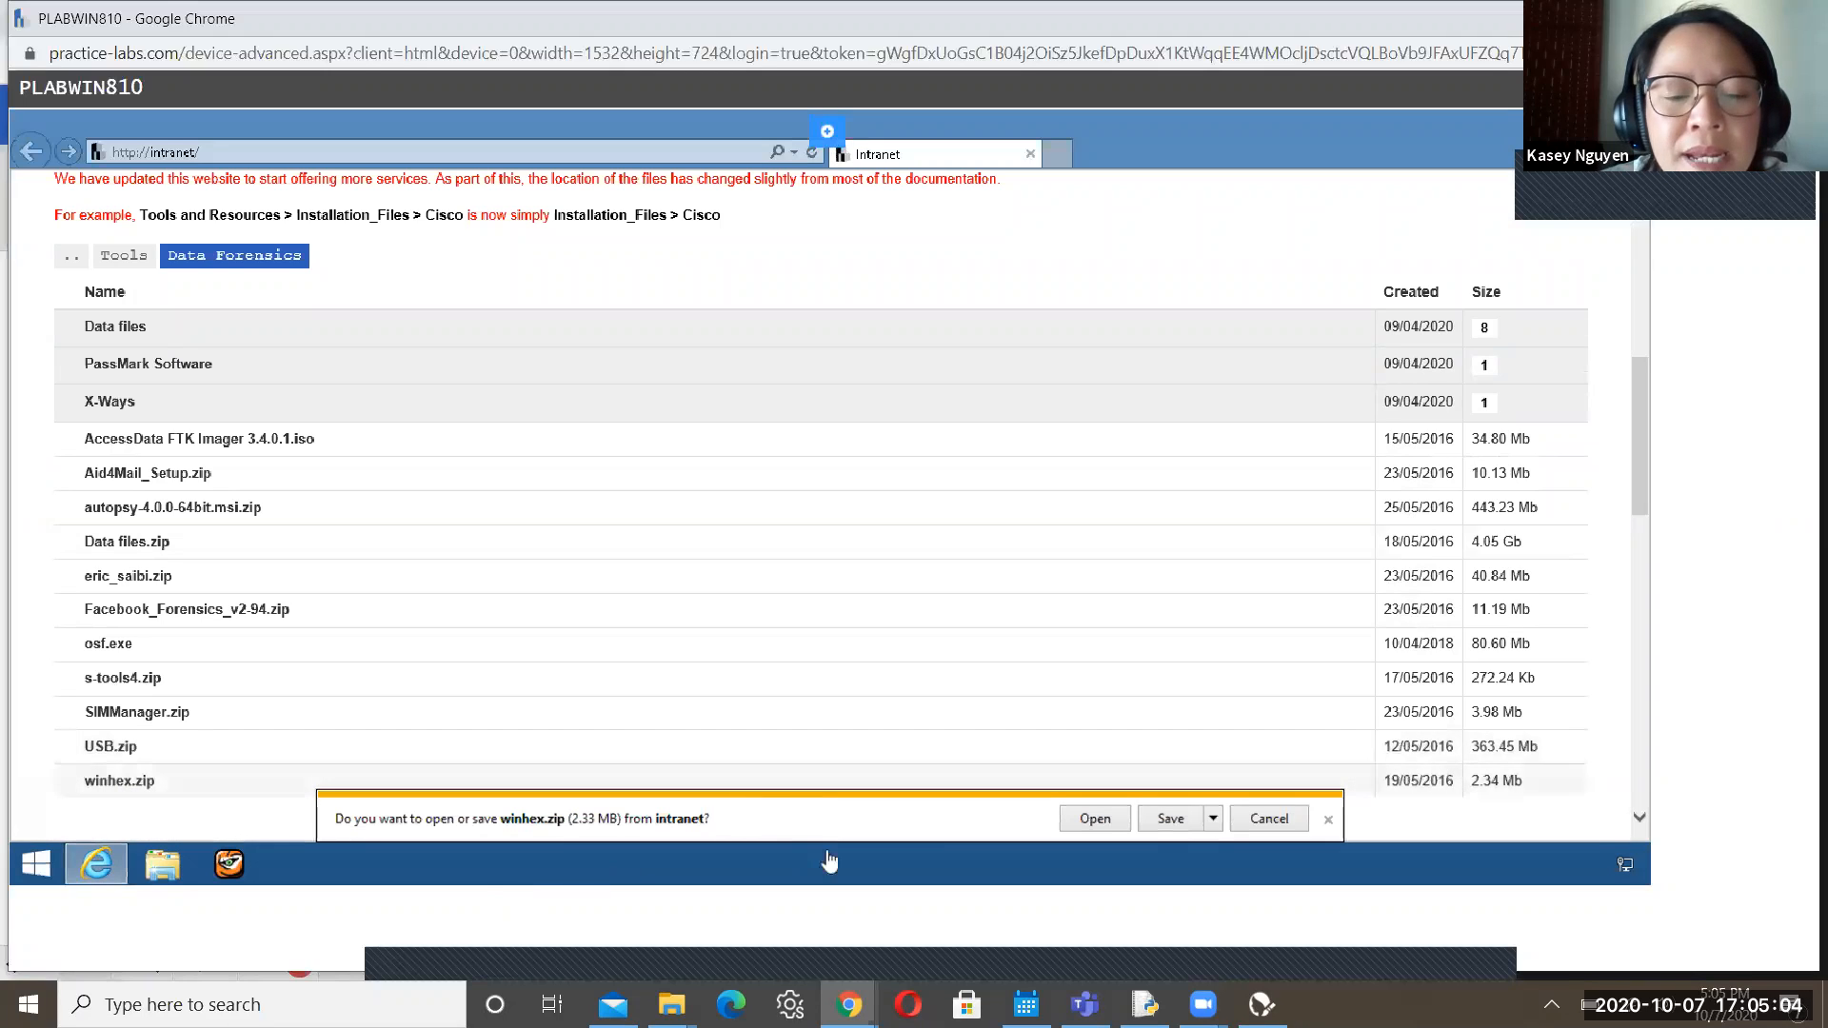
left_click(1095, 821)
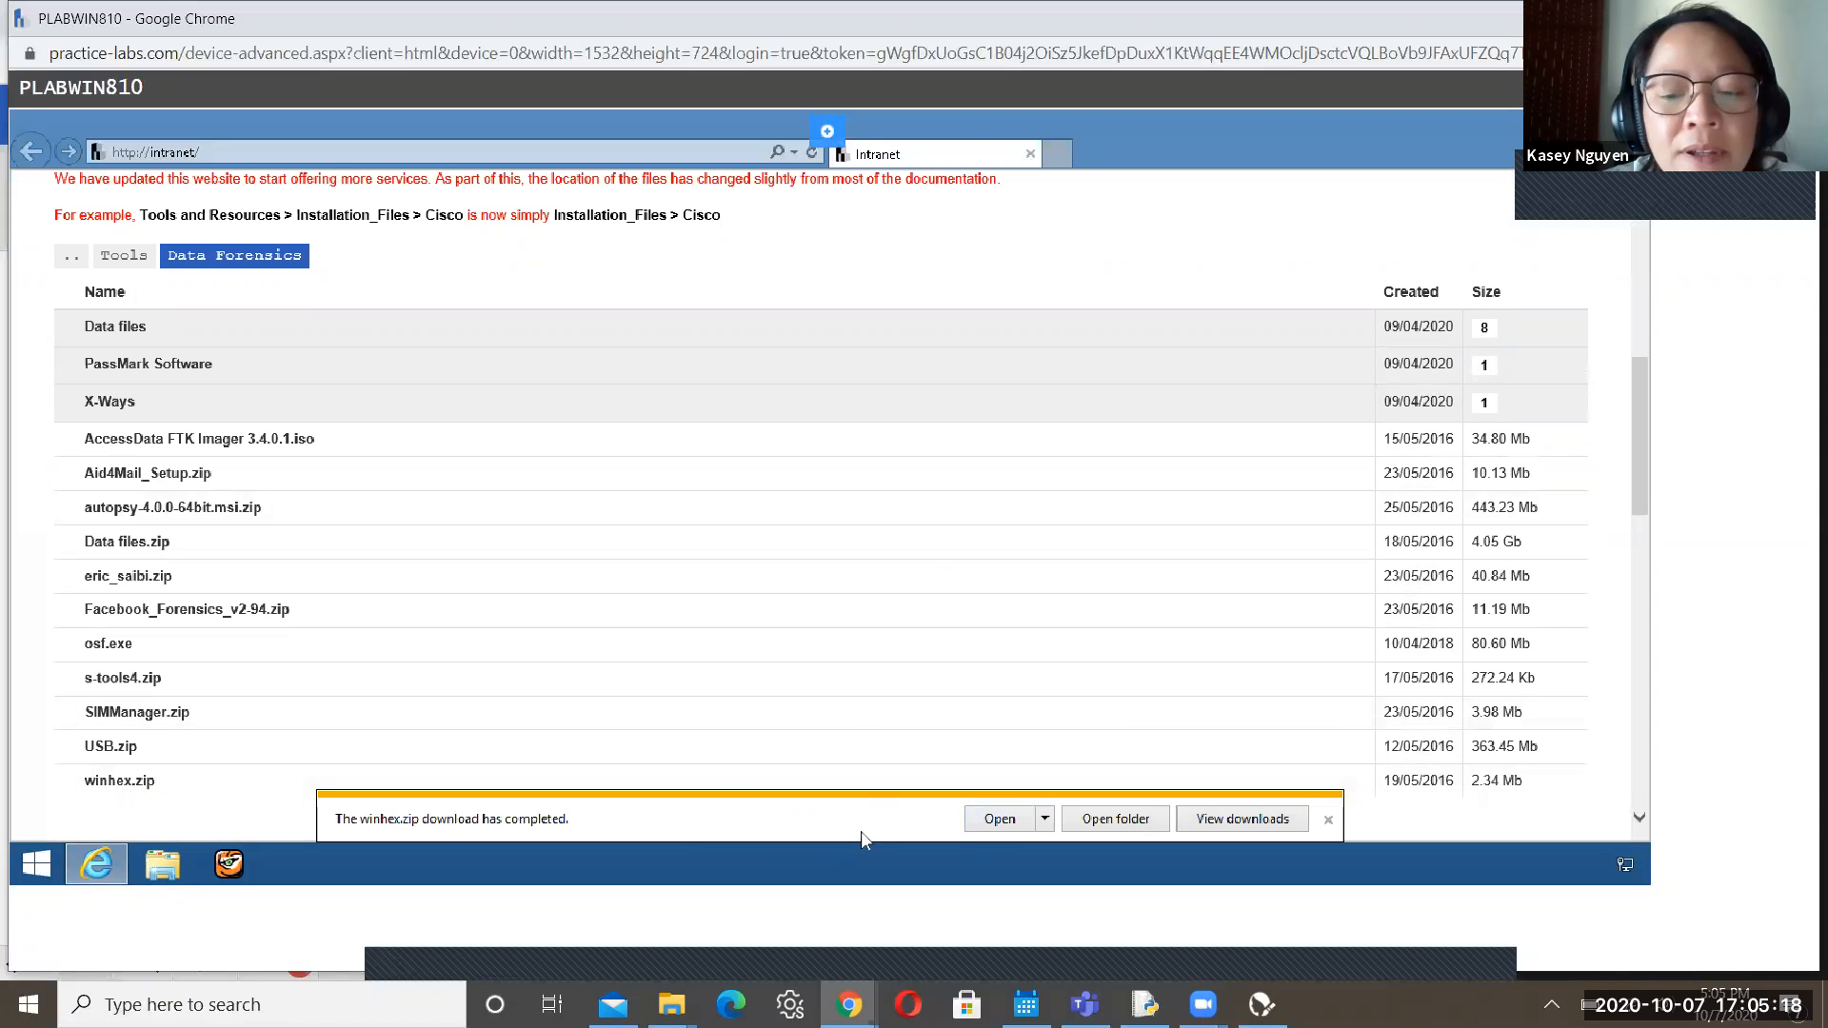
left_click(1002, 820)
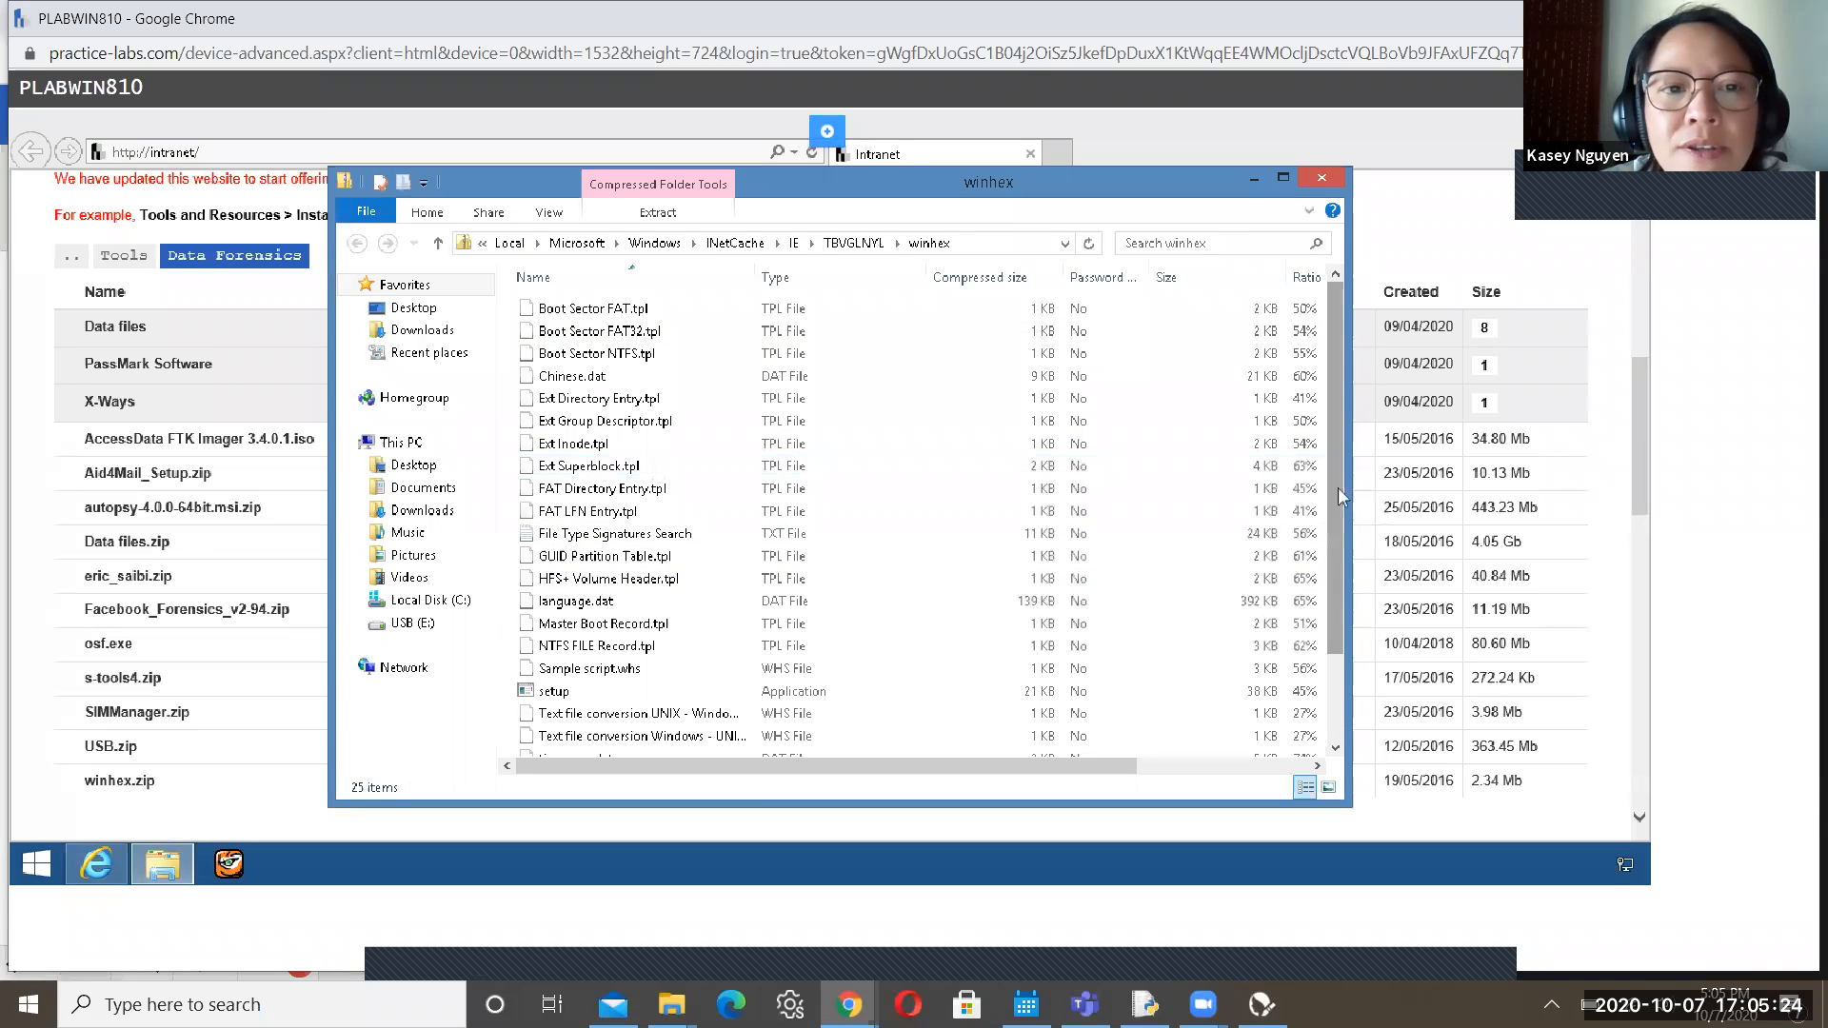
scroll(717, 600, "down", 1)
scroll(717, 600, "down", 1)
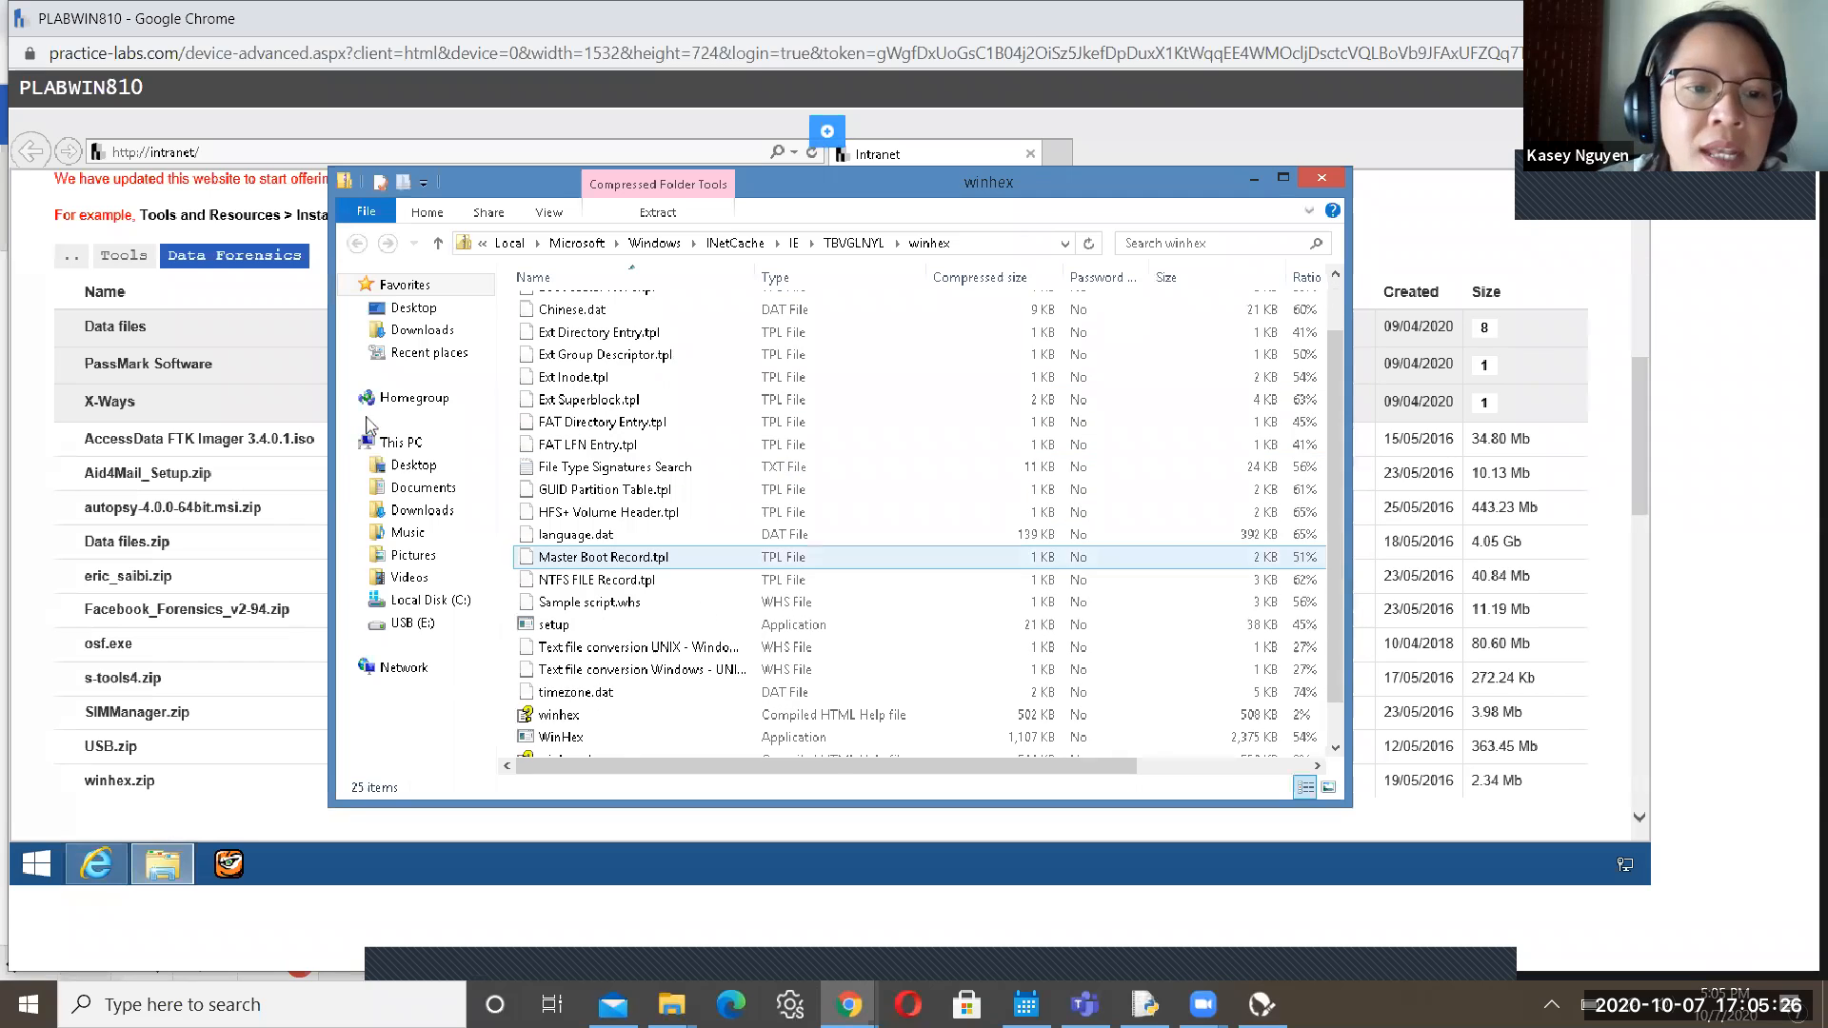
left_click(434, 518)
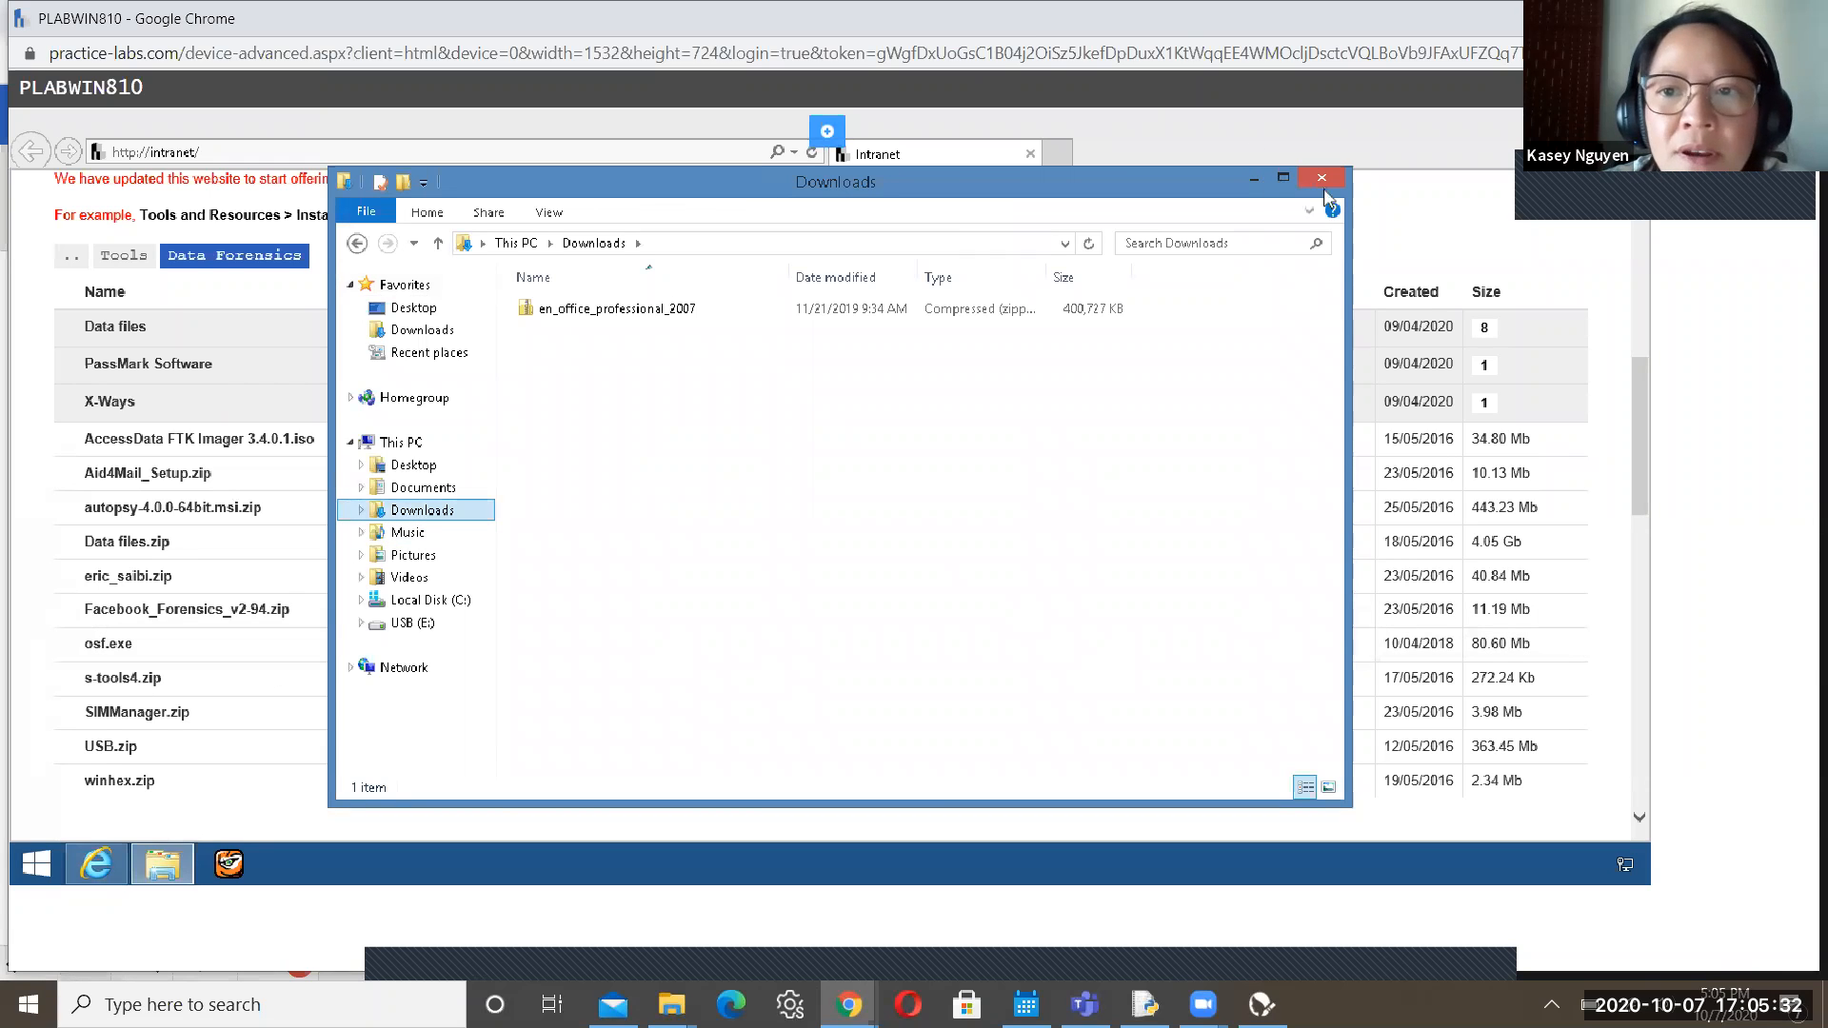
left_click(1326, 180)
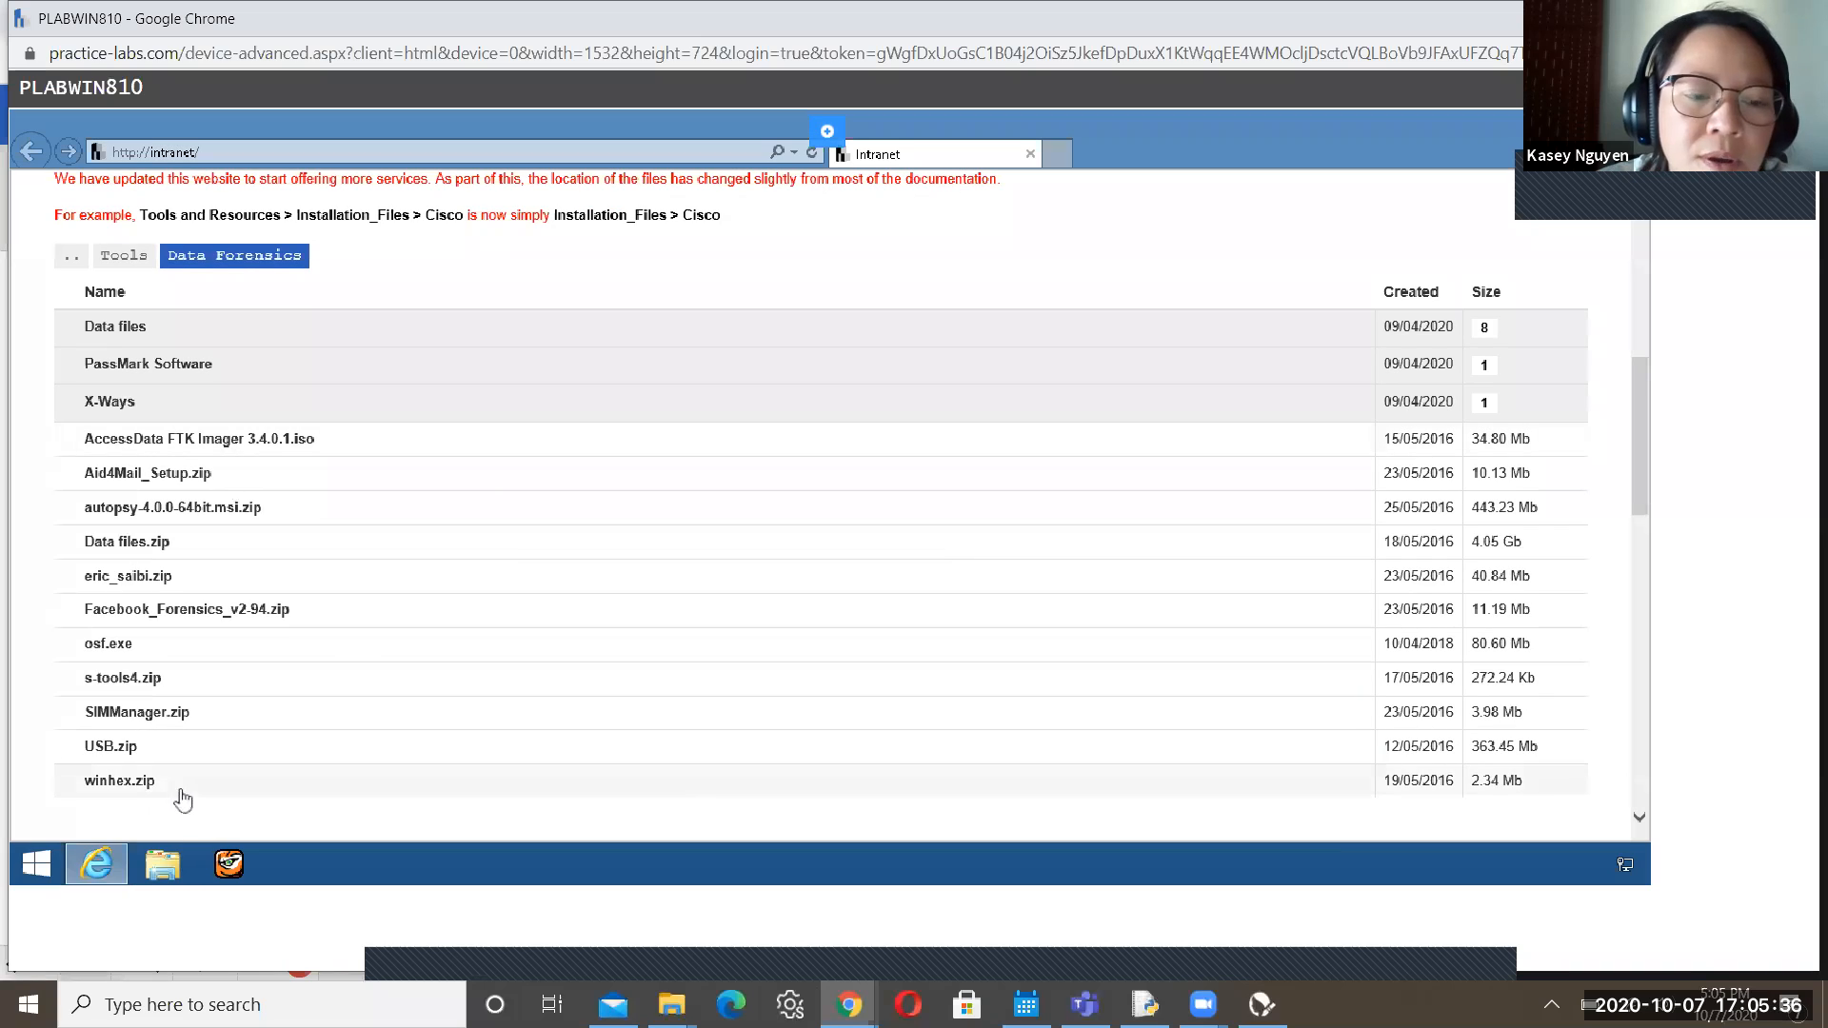
Save winhex.zip again from Data Forensics and show it in the Downloads folder
left_click(149, 789)
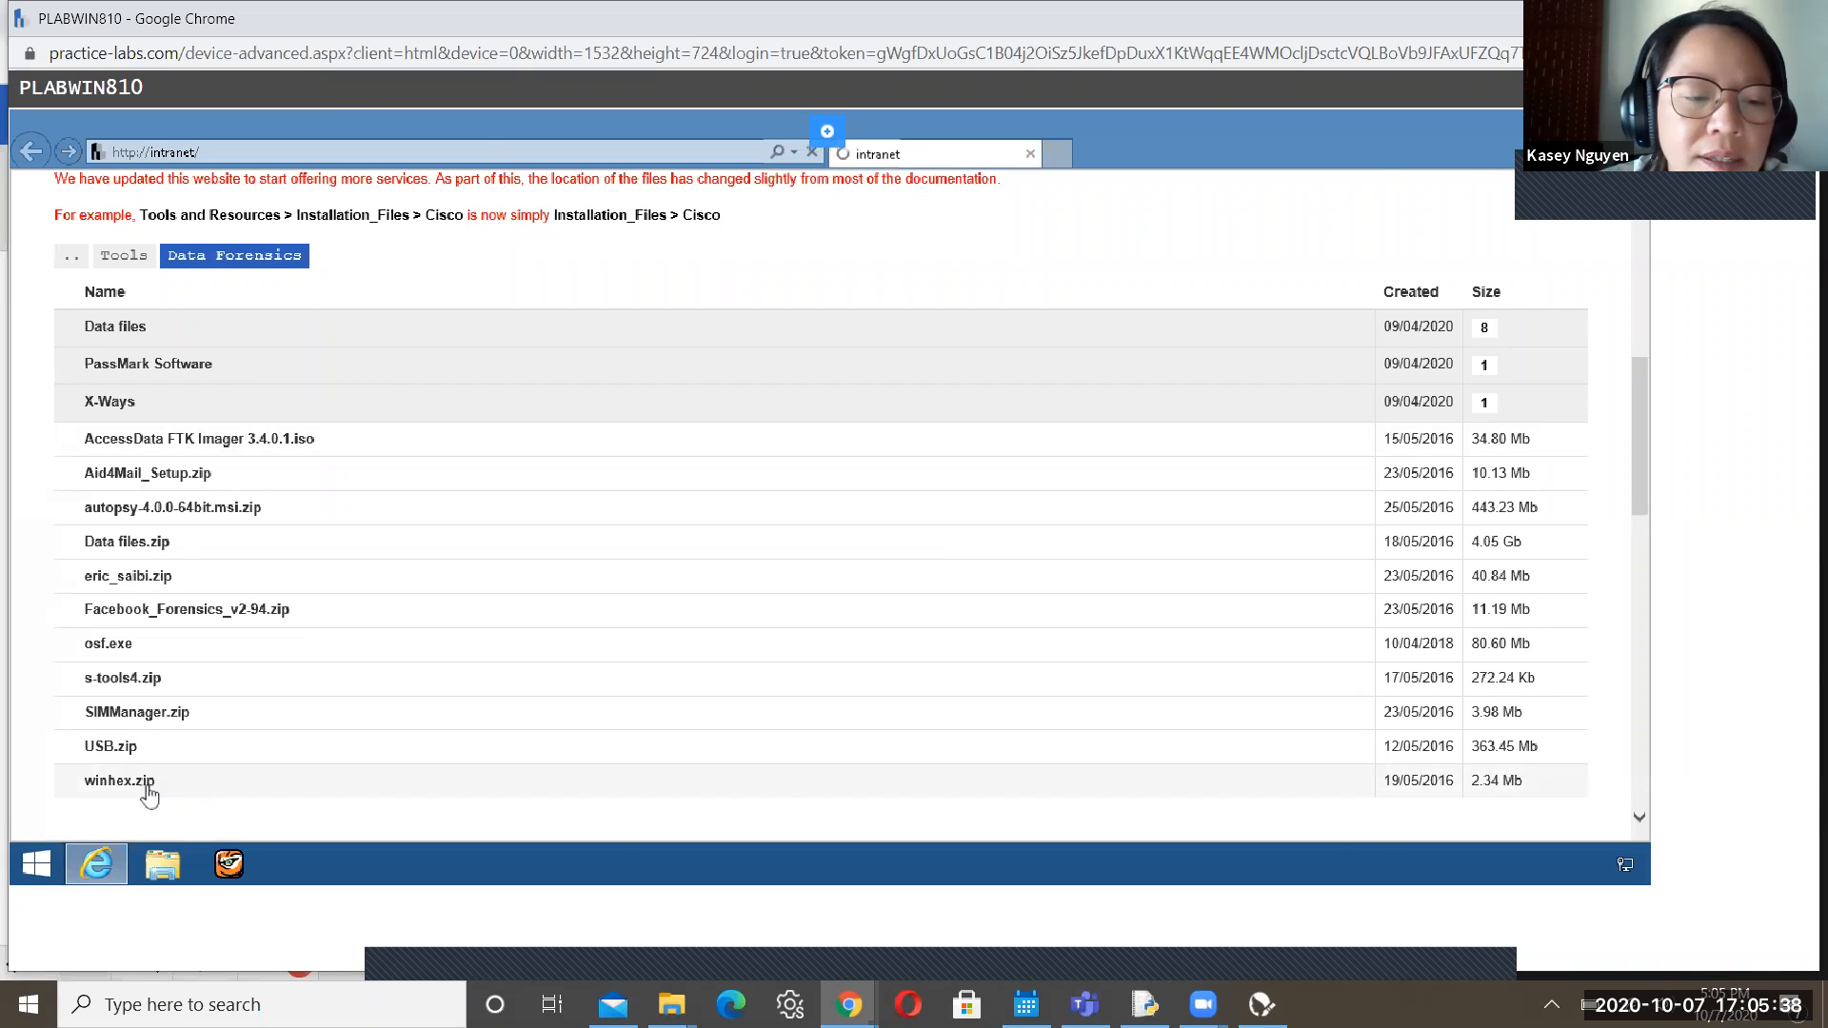
left_click(1171, 820)
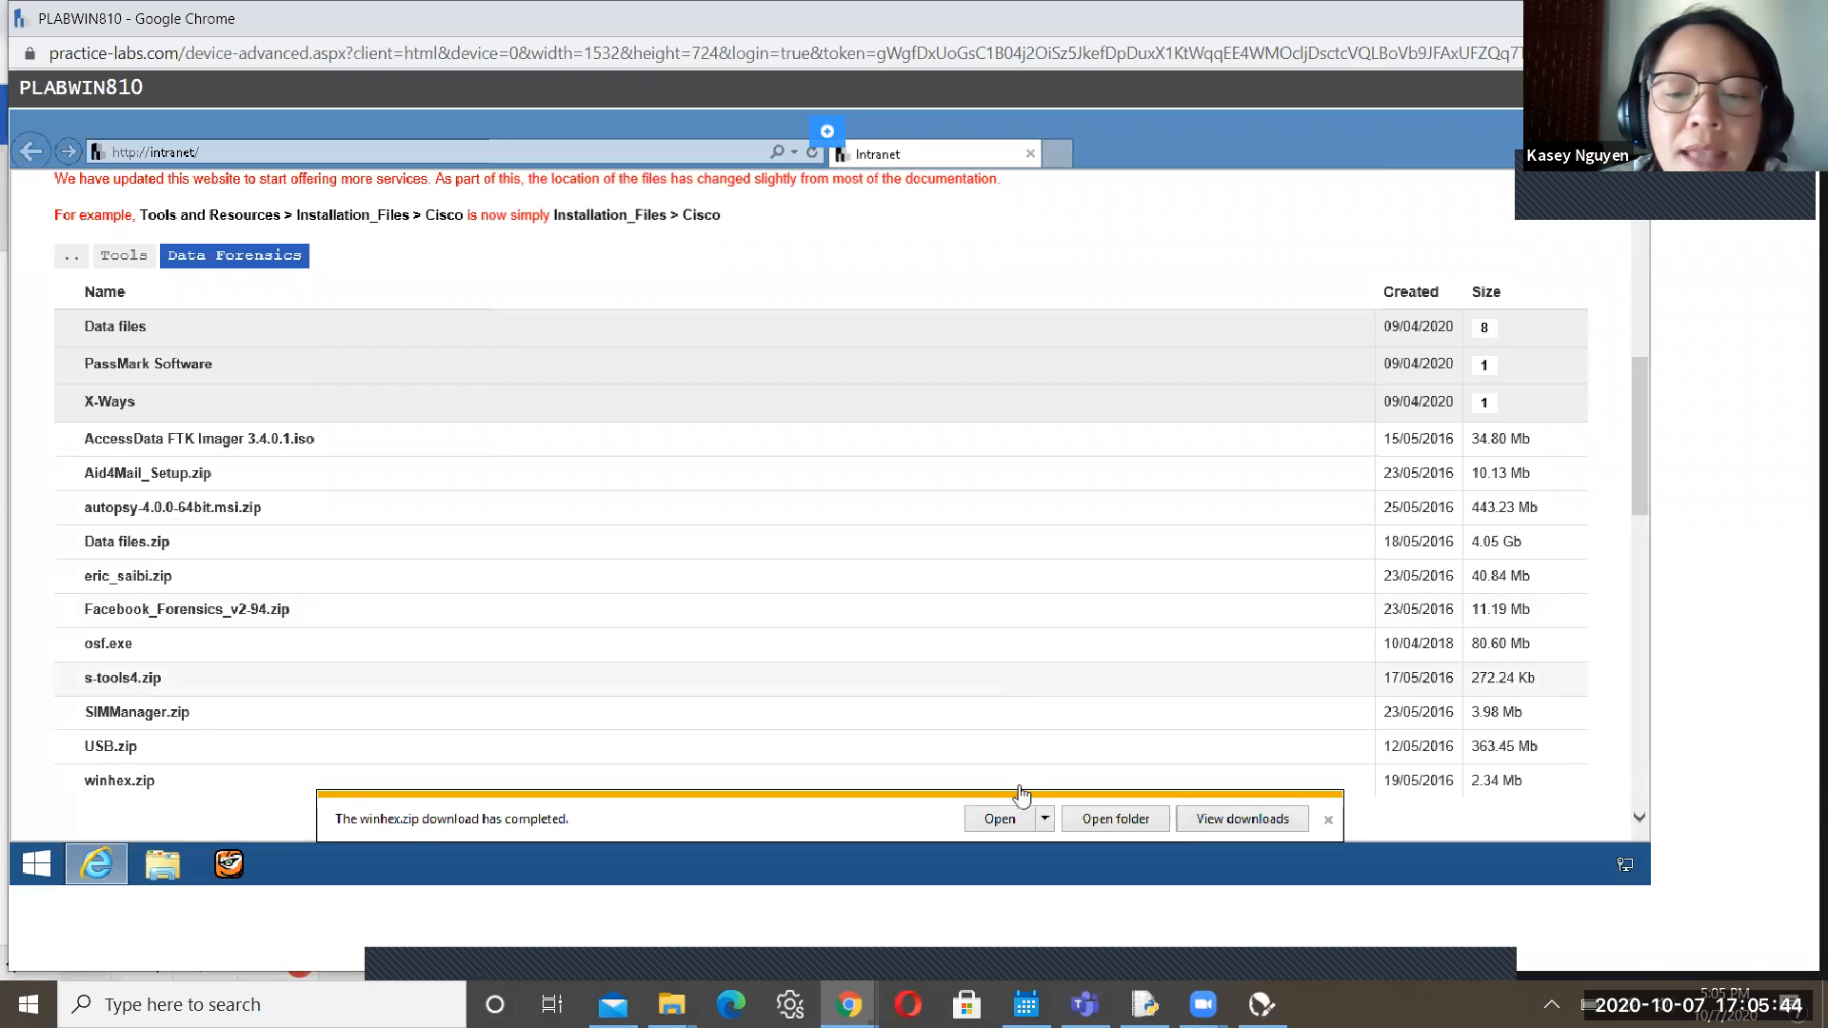
left_click(1000, 820)
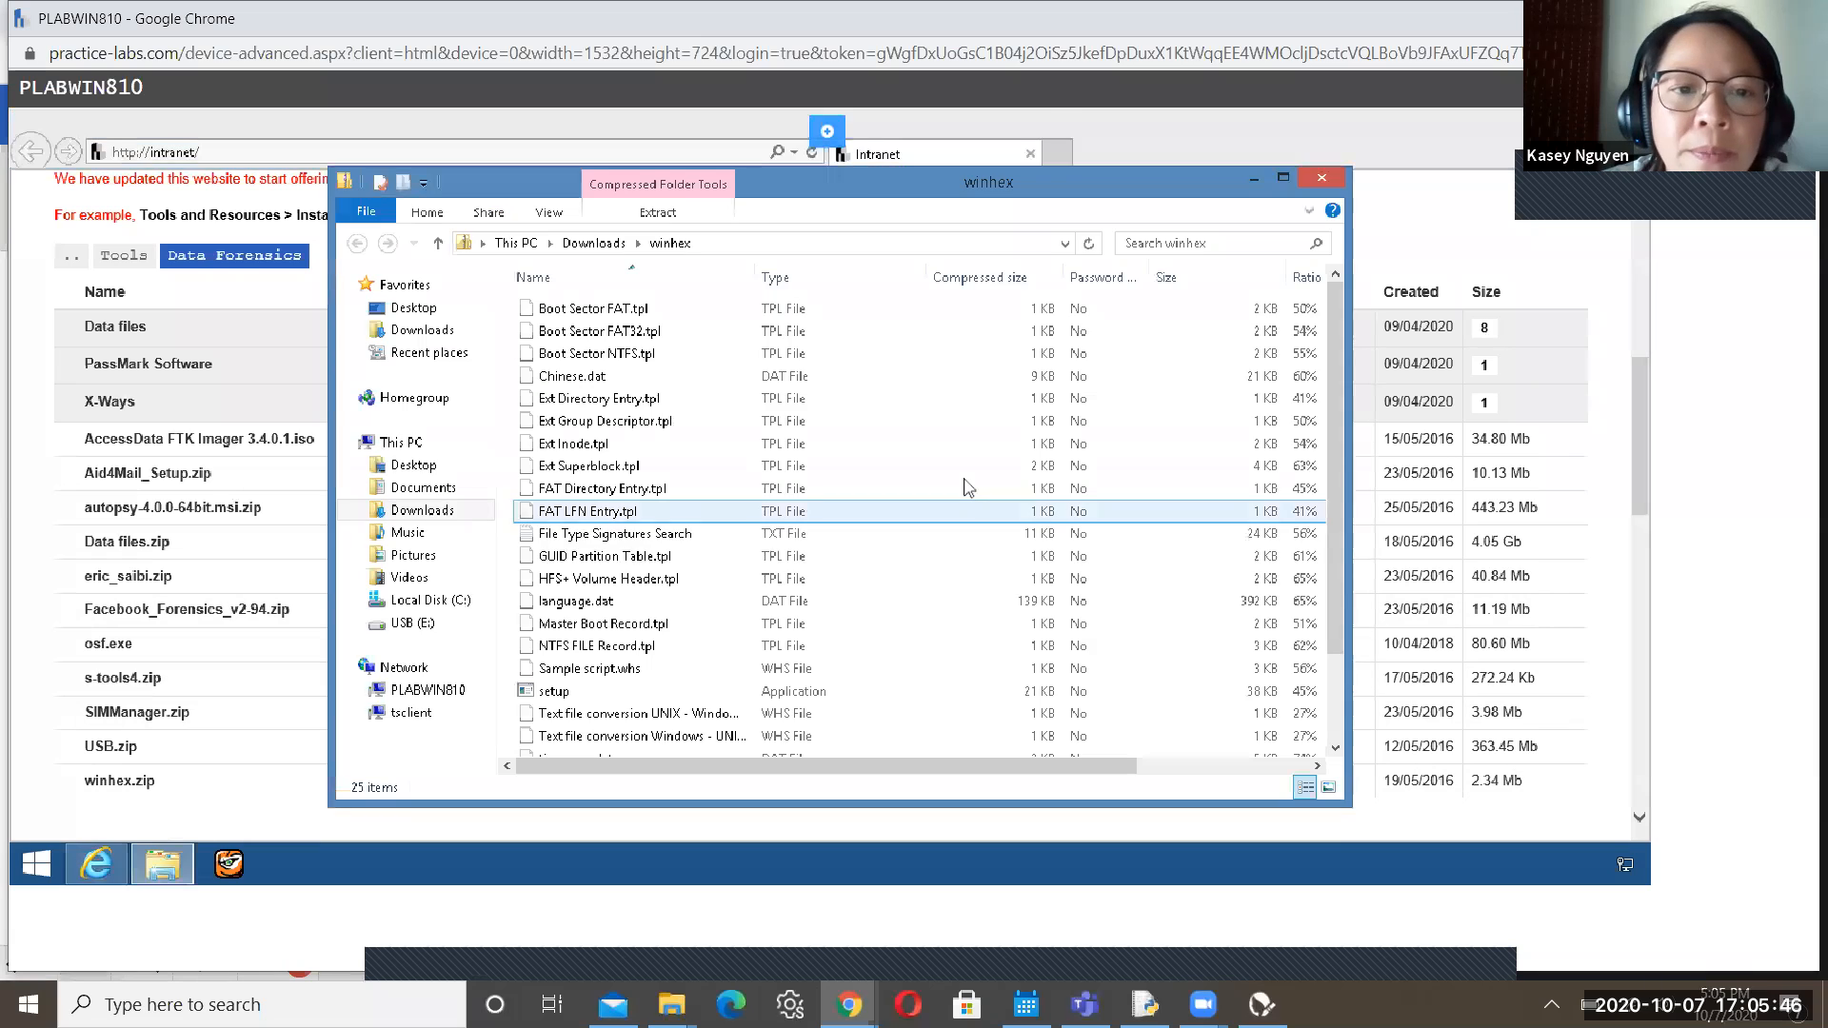
left_click(594, 244)
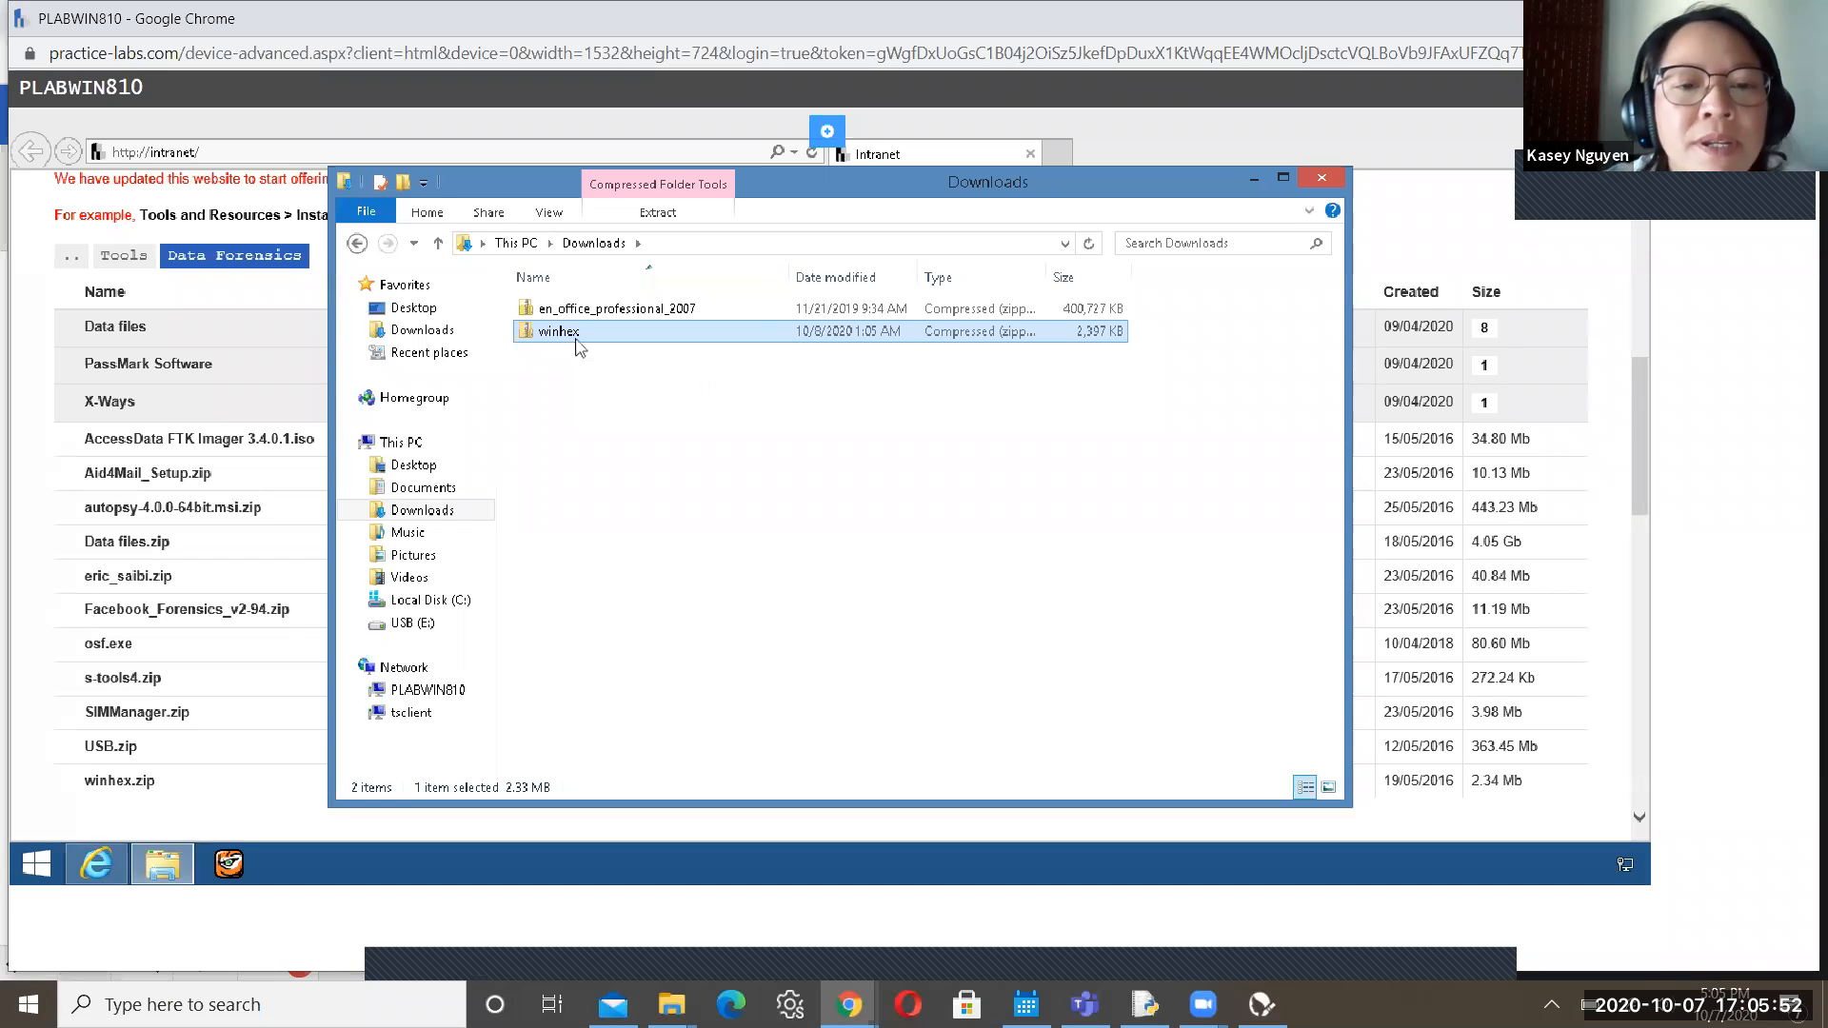
Extract all of winhex.zip into a winhex folder in Downloads
right_click(576, 340)
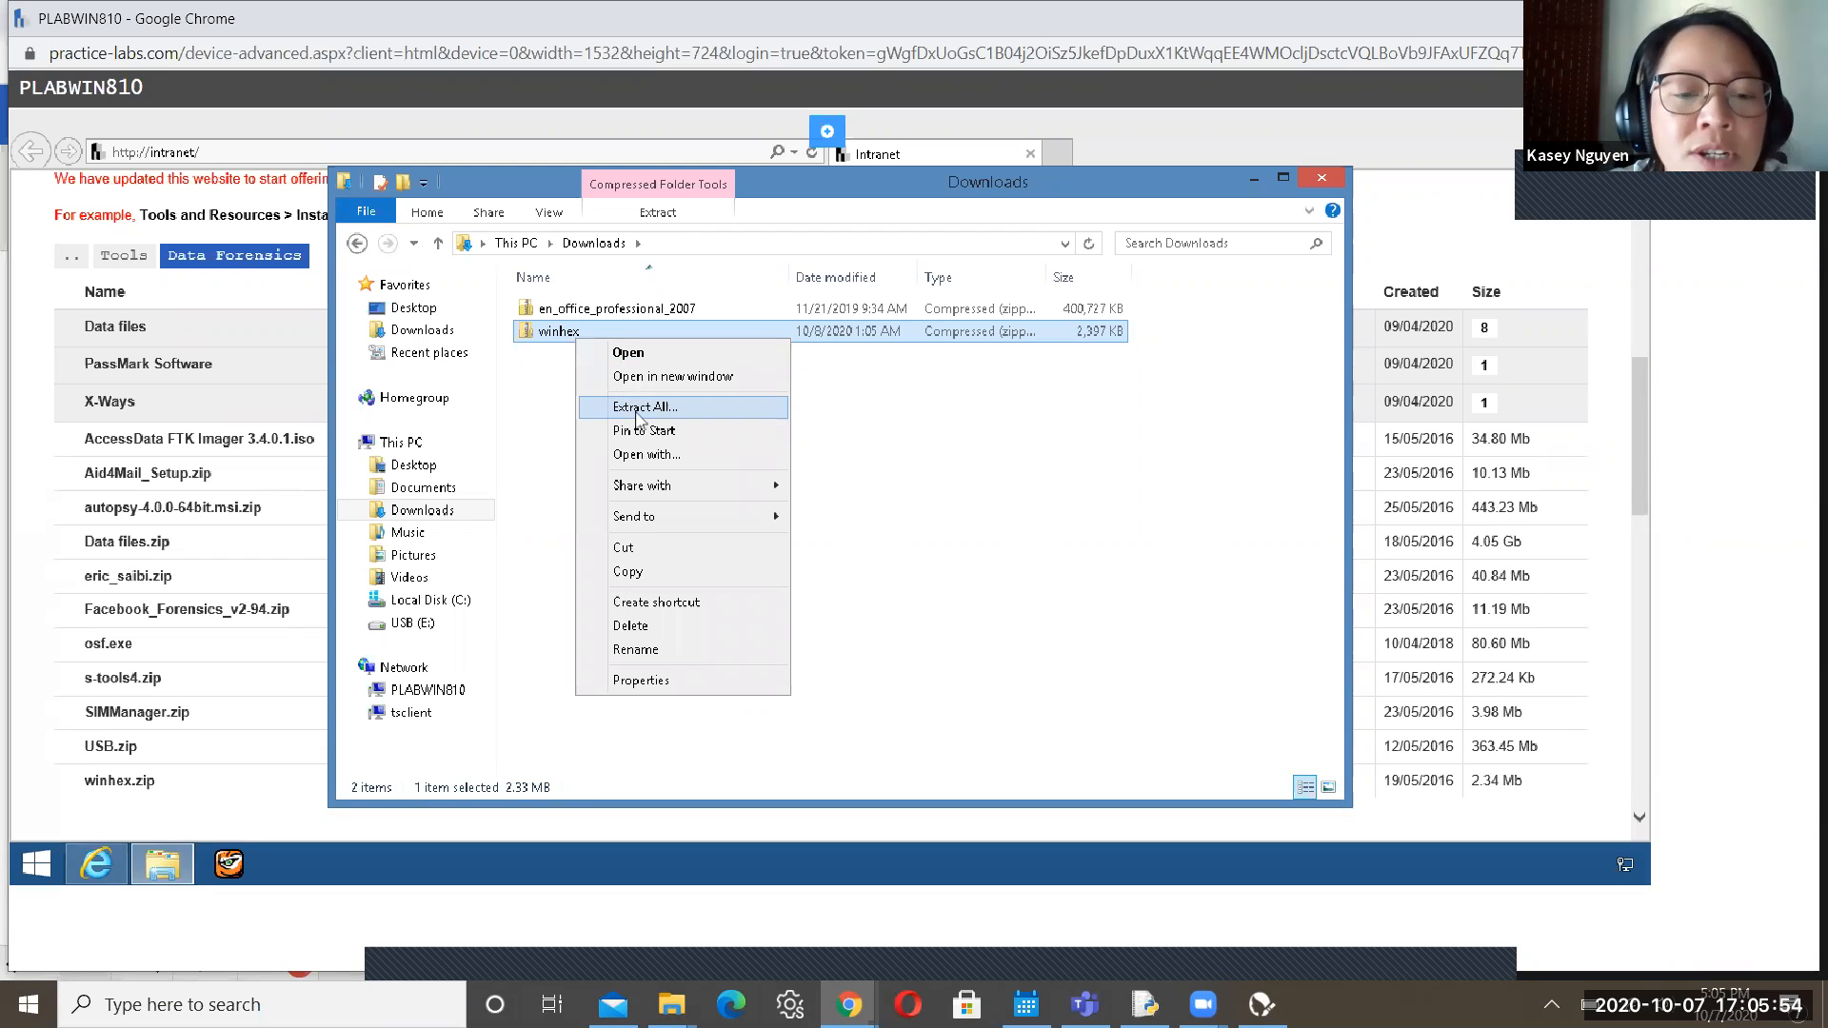
left_click(637, 410)
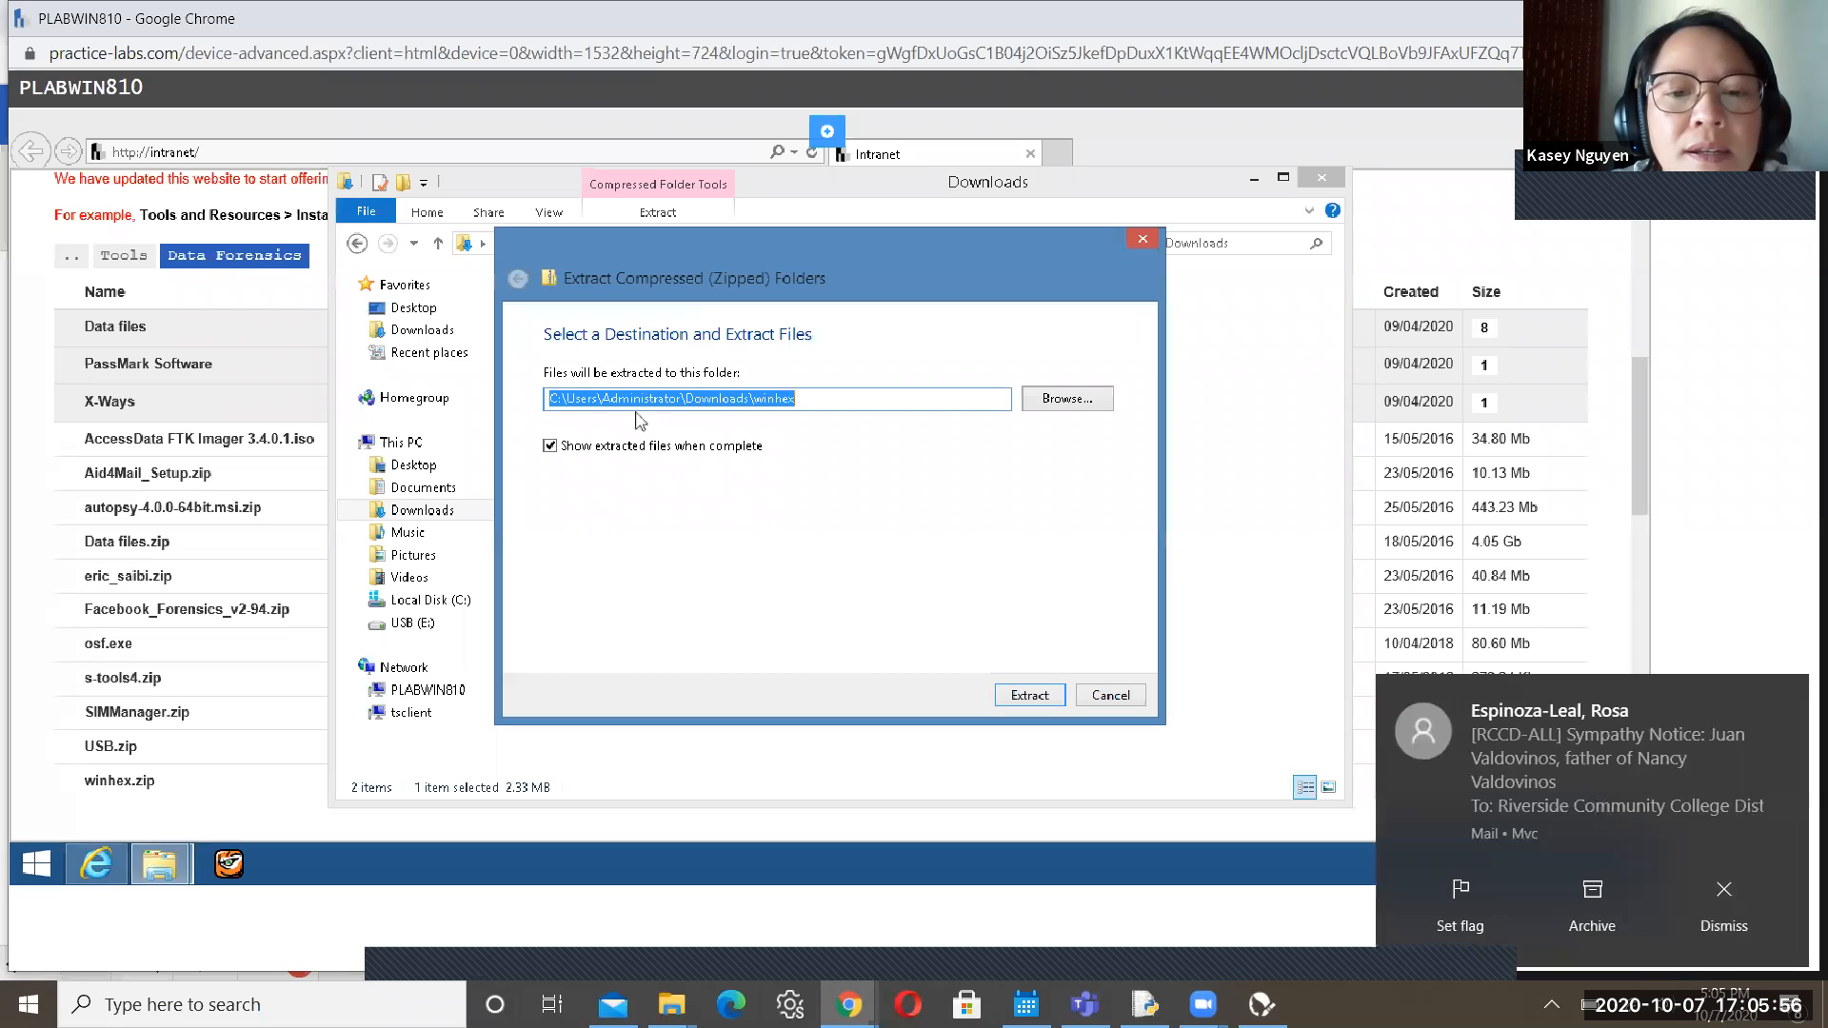
left_click(1030, 697)
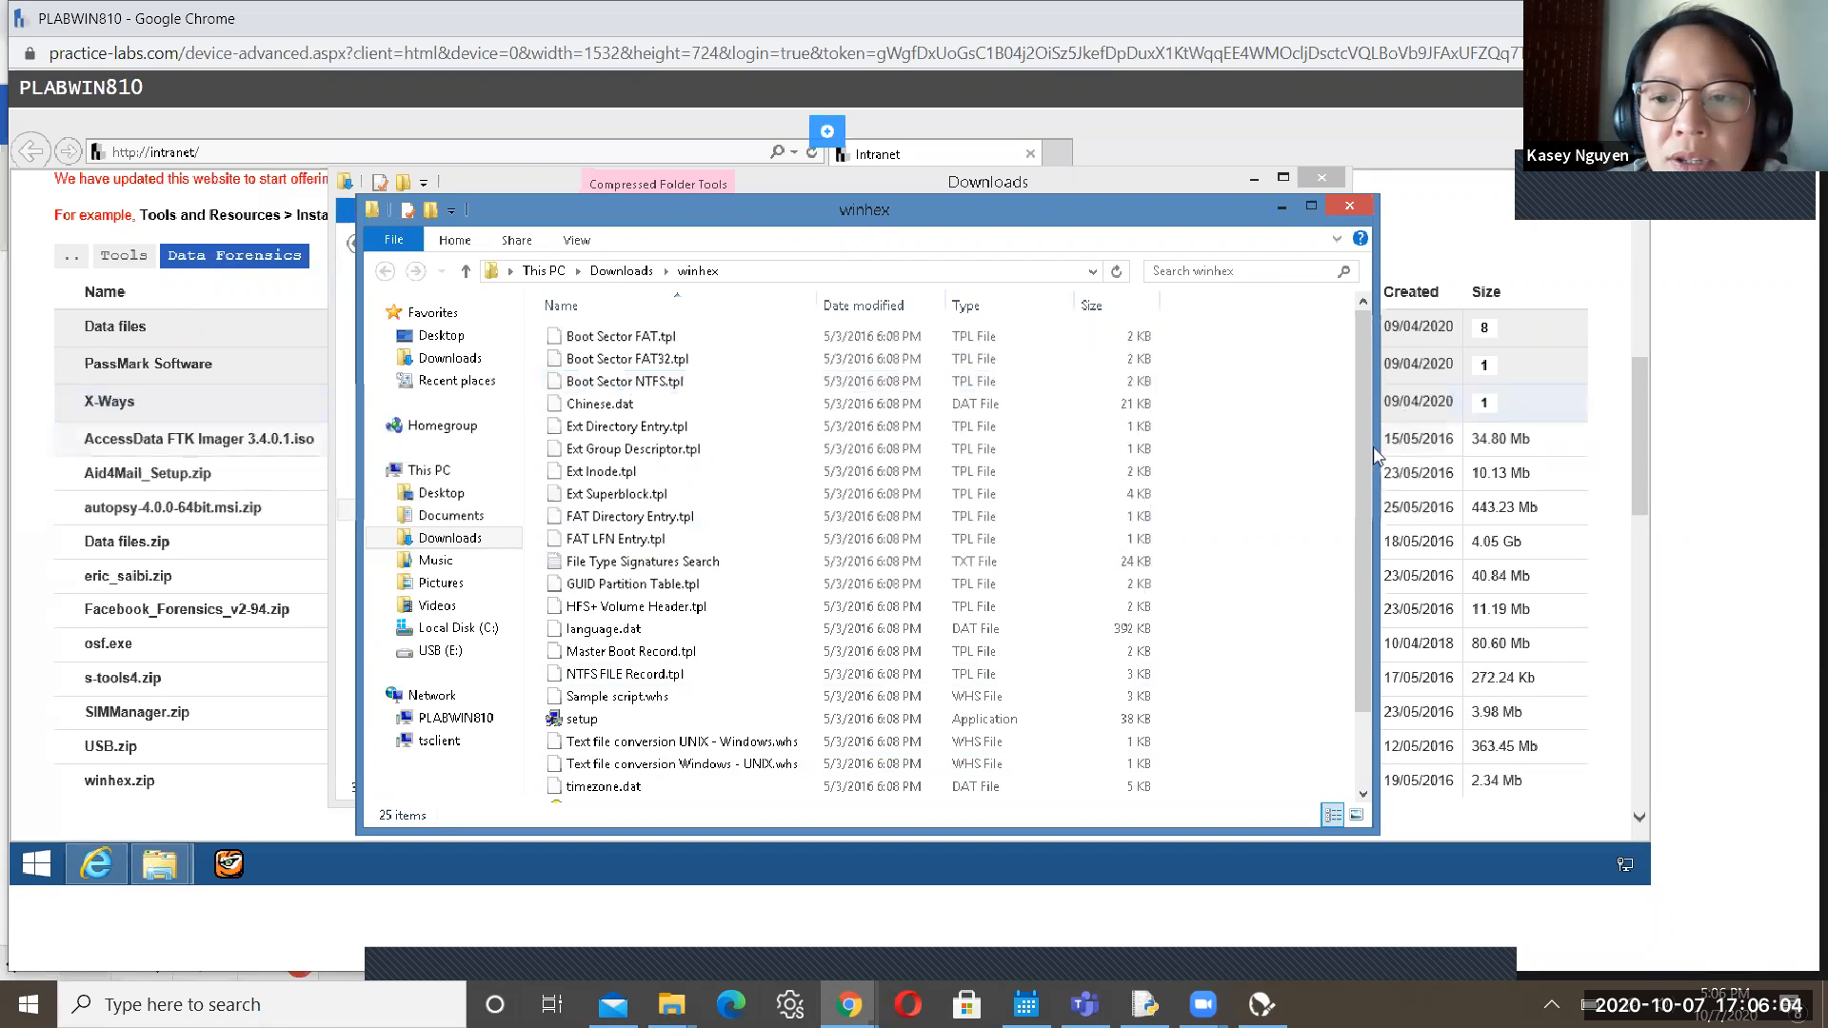
Send the WinHex application to the desktop as a shortcut
left_click_drag(1375, 457, 1375, 681)
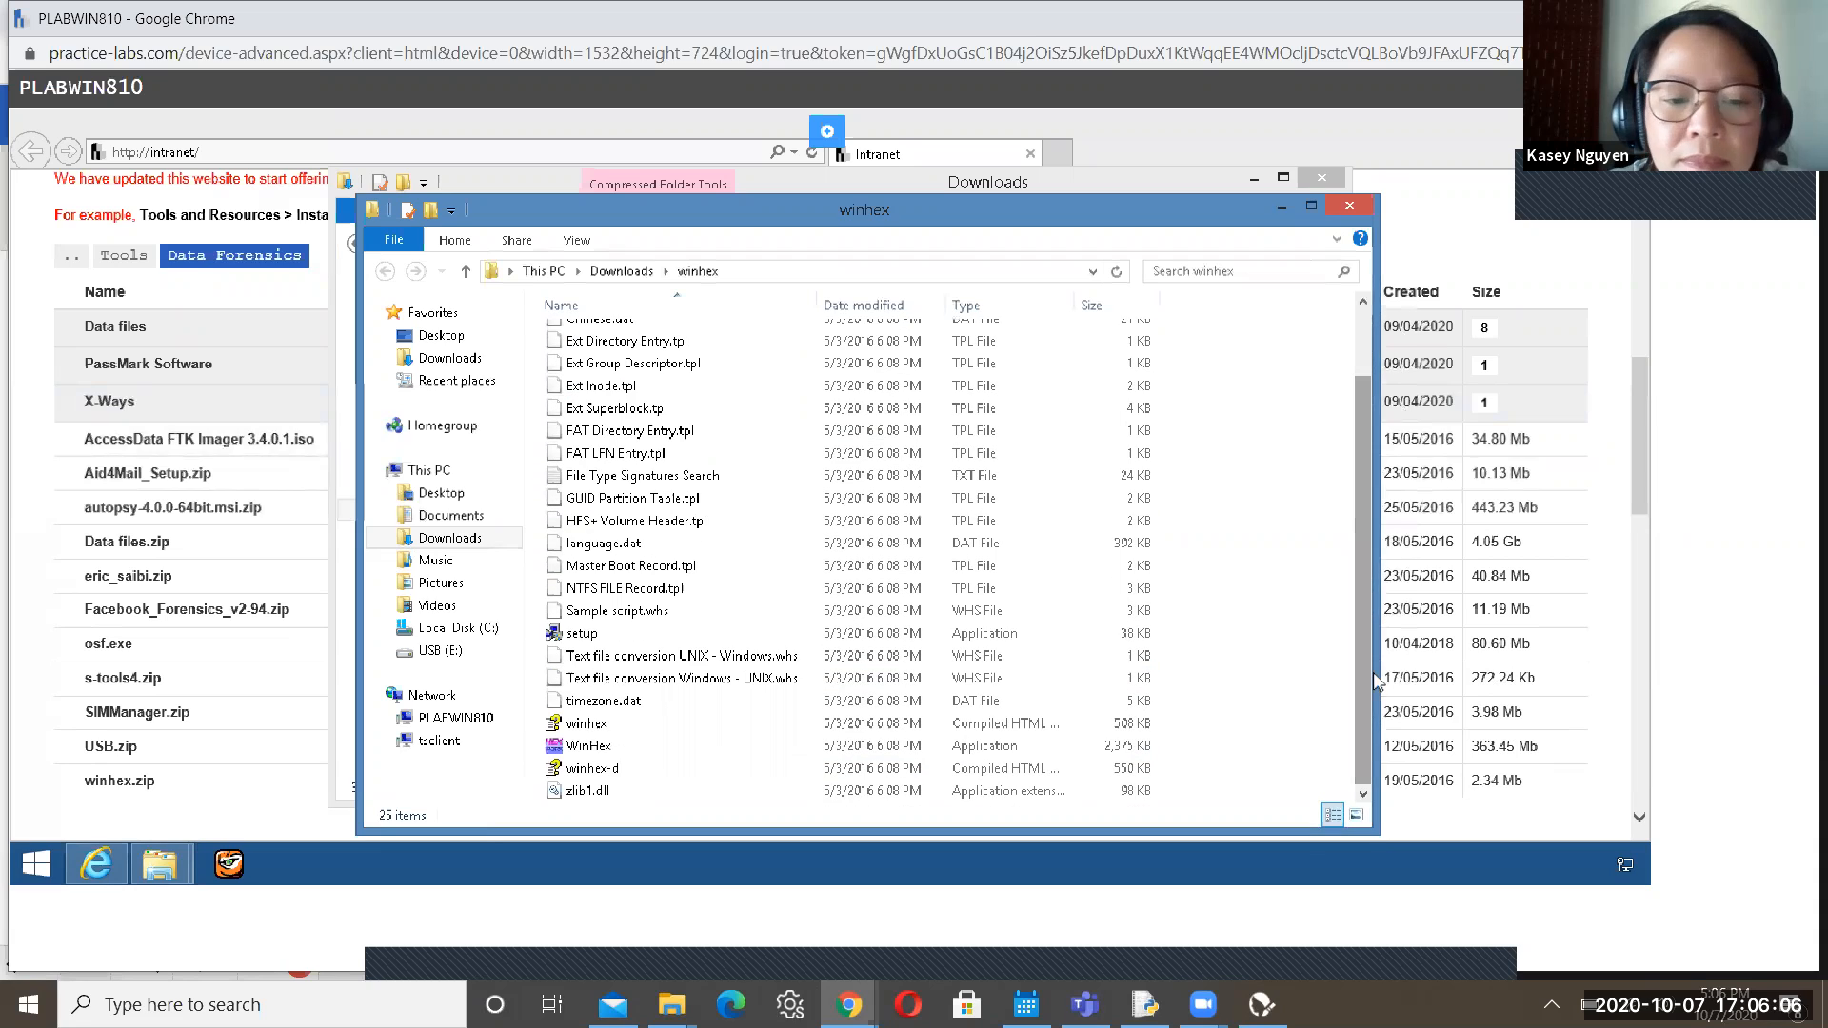
left_click(600, 790)
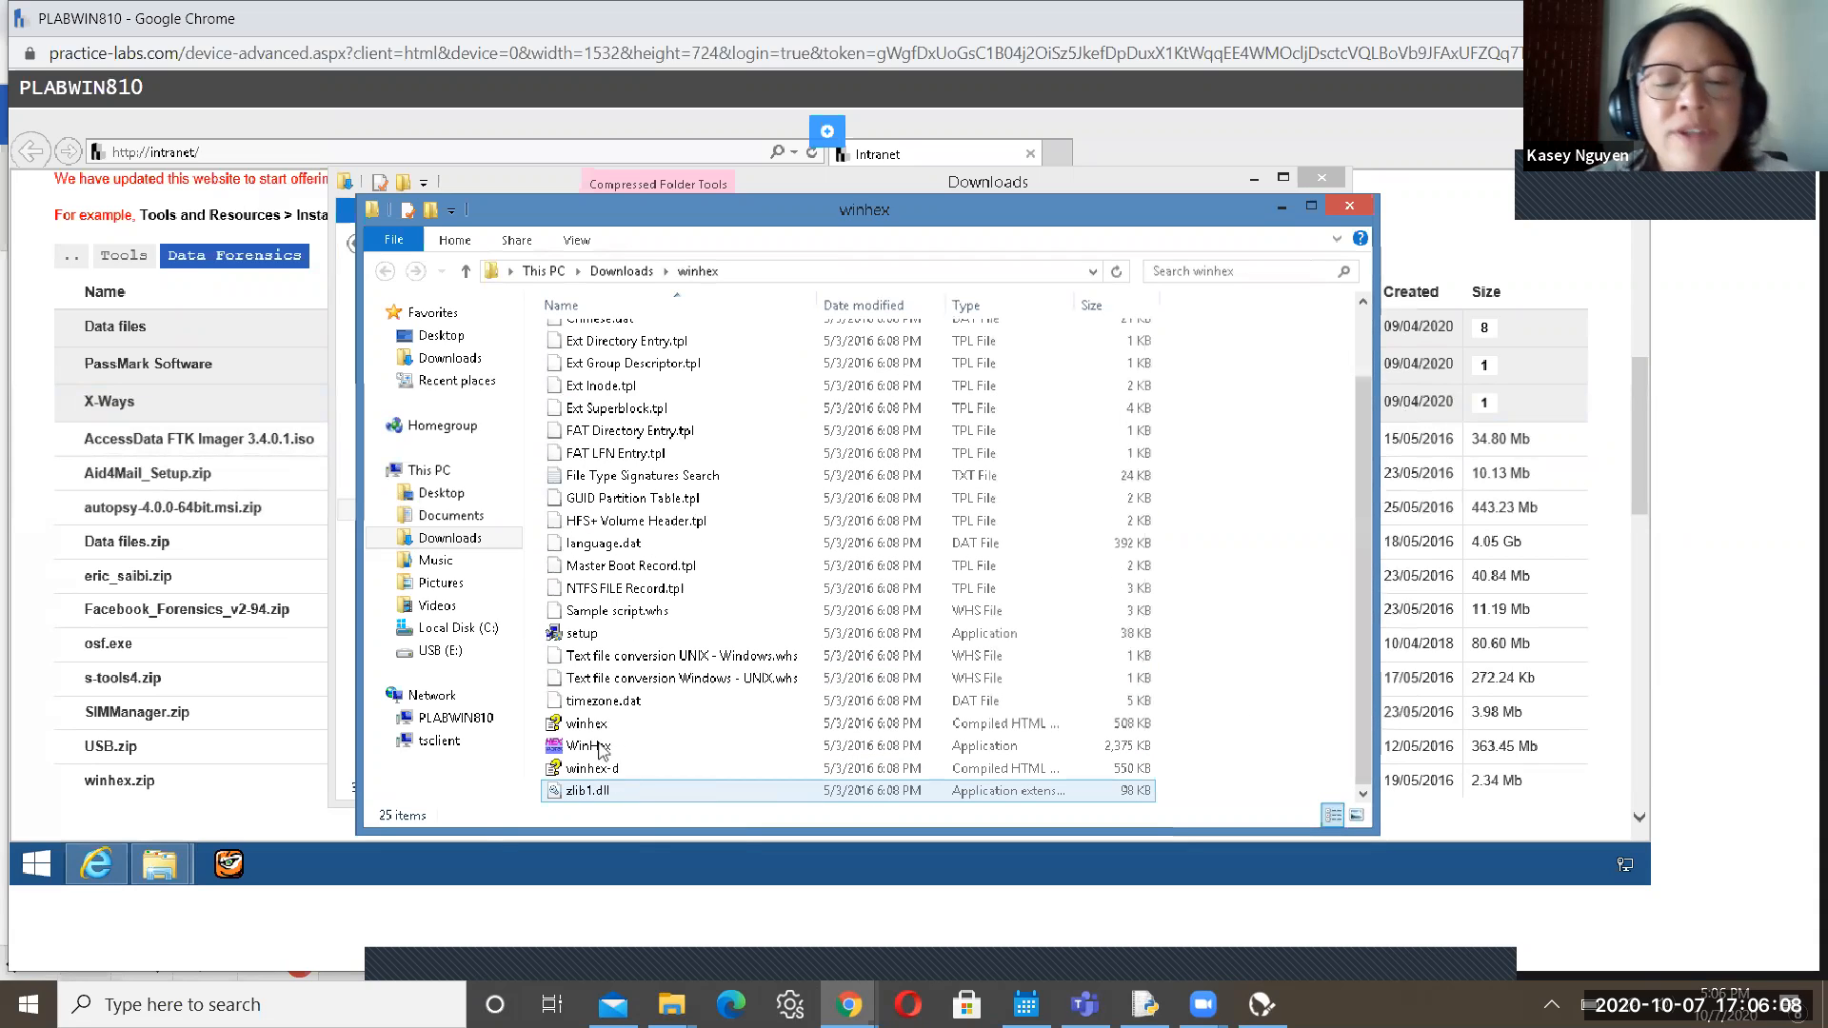
left_click(666, 656)
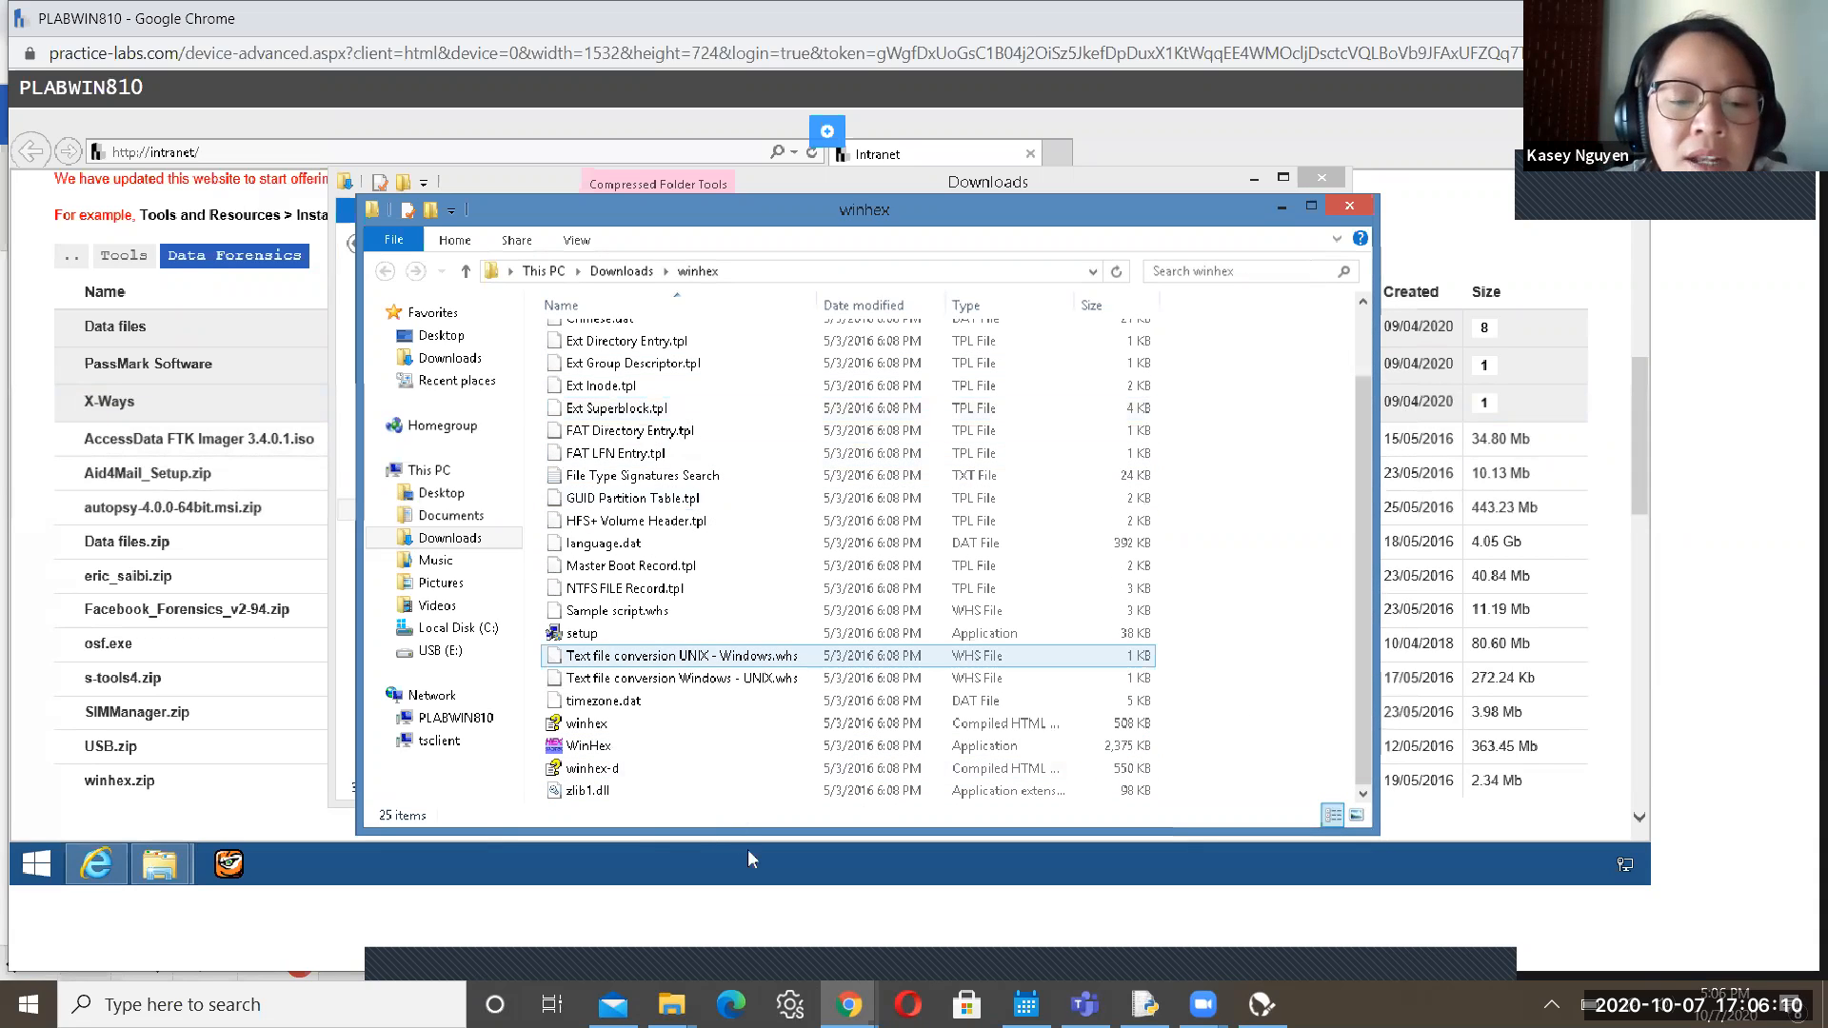
left_click(606, 748)
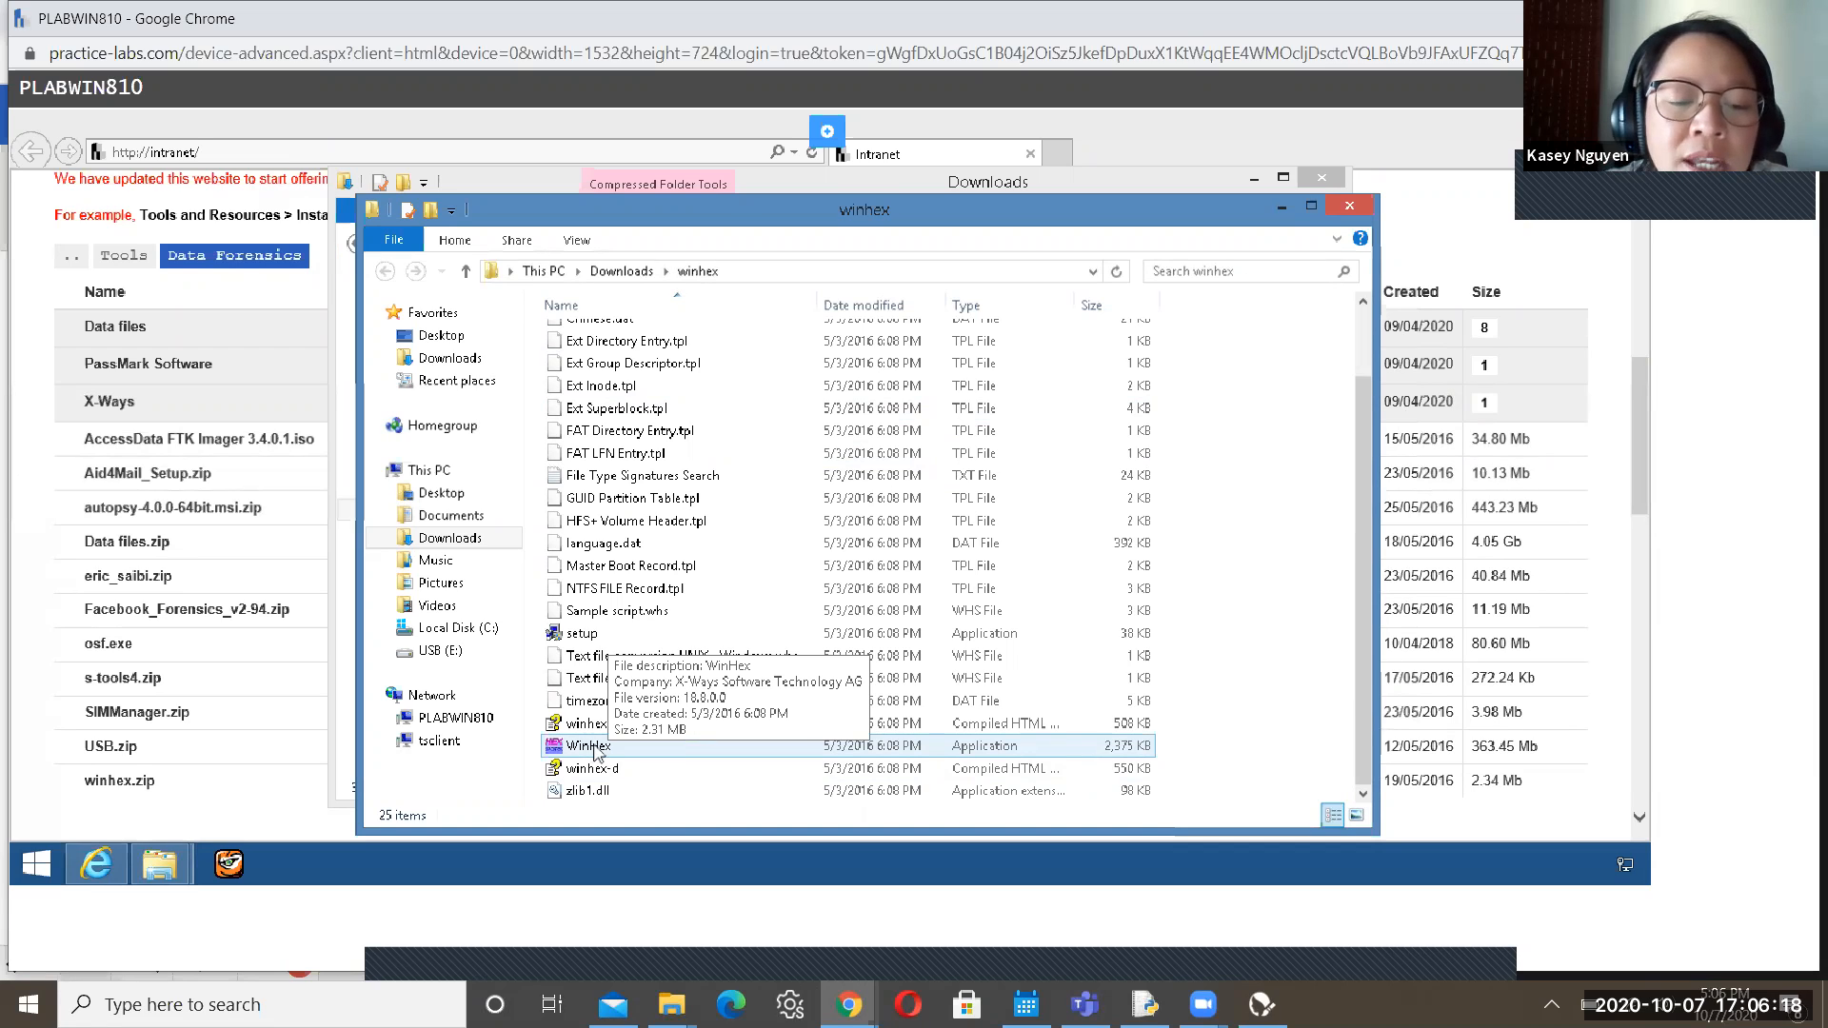
right_click(598, 753)
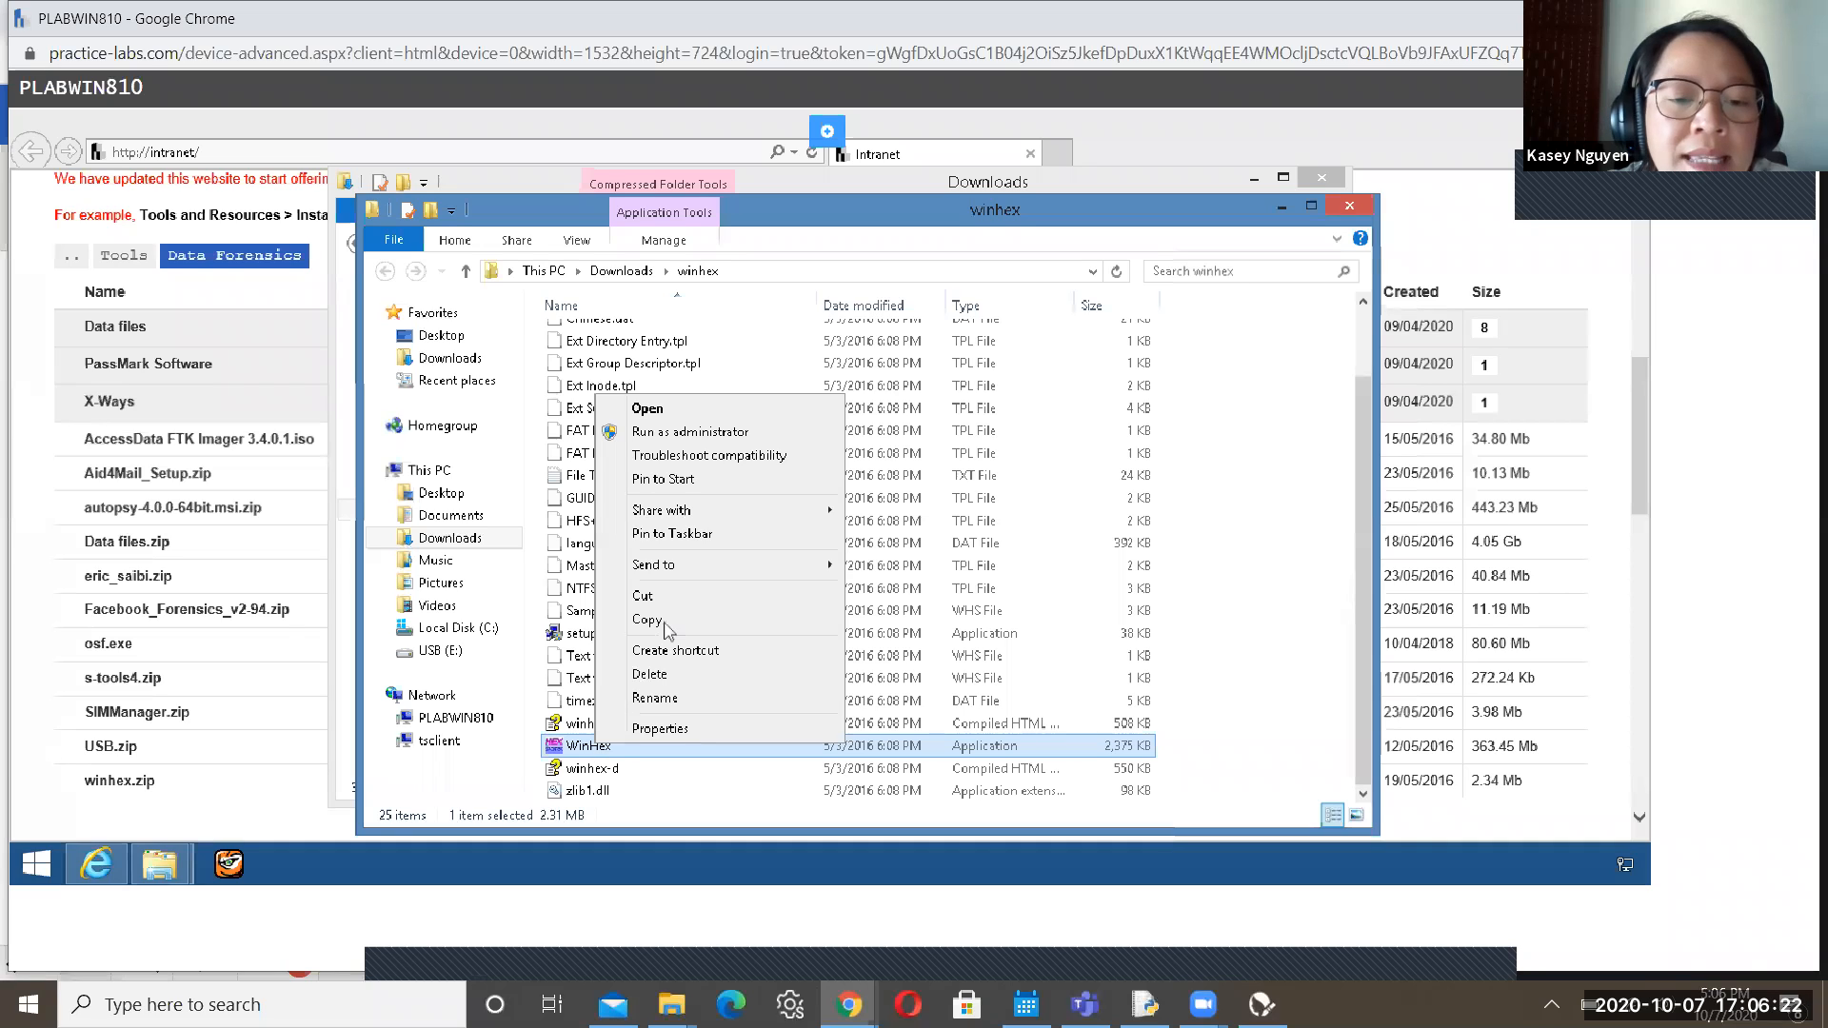
mouse_move(710, 562)
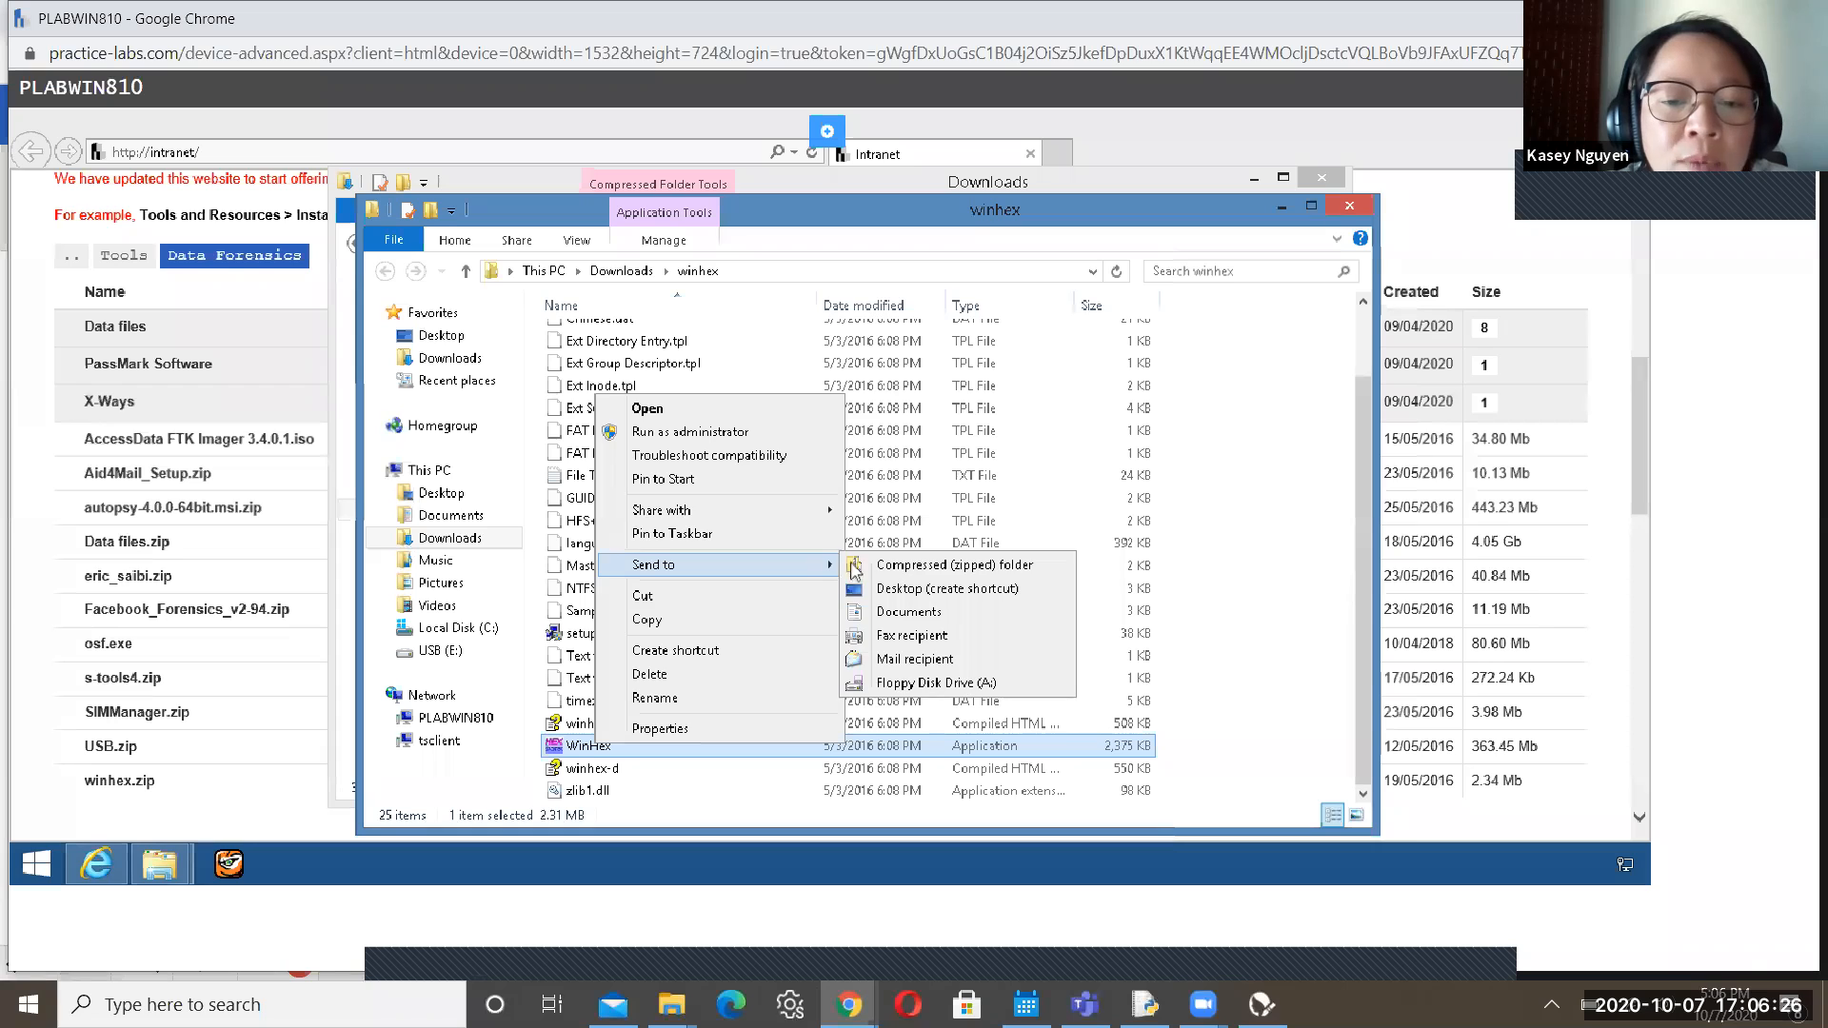
left_click(913, 590)
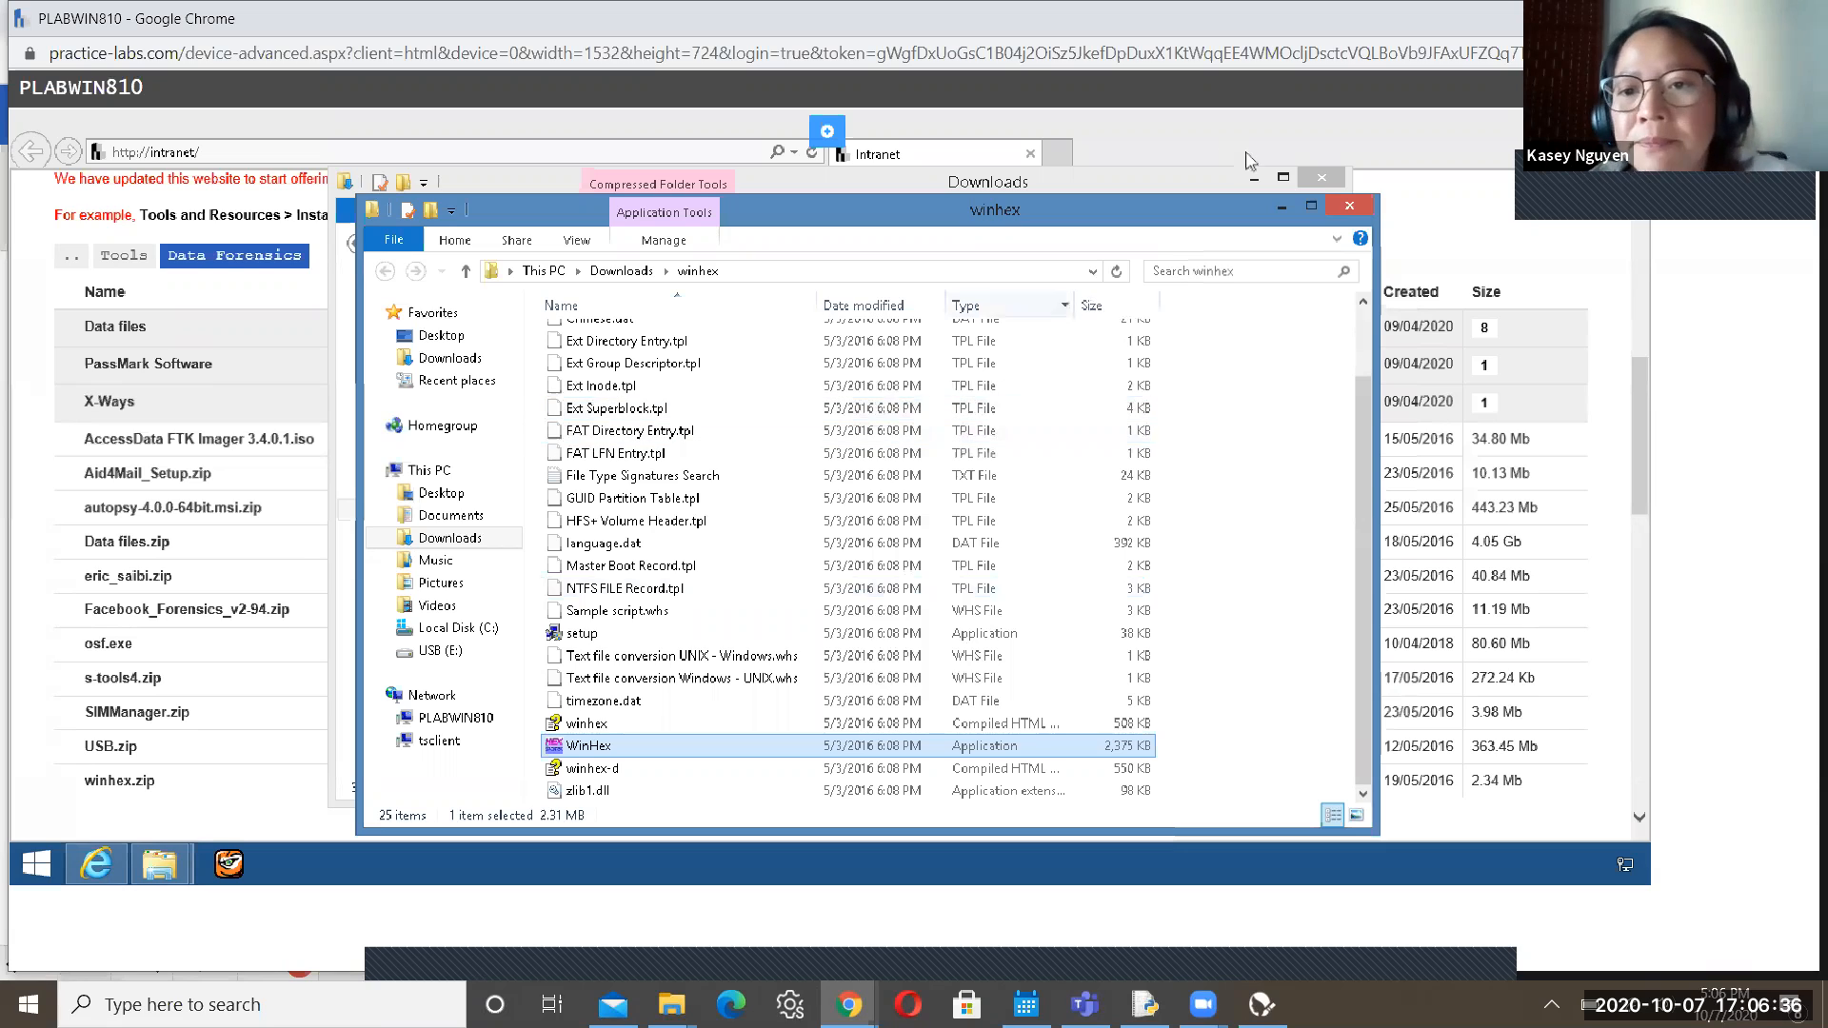
Minimise the winhex folder window and switch back to the Practice Labs guide
left_click(1280, 208)
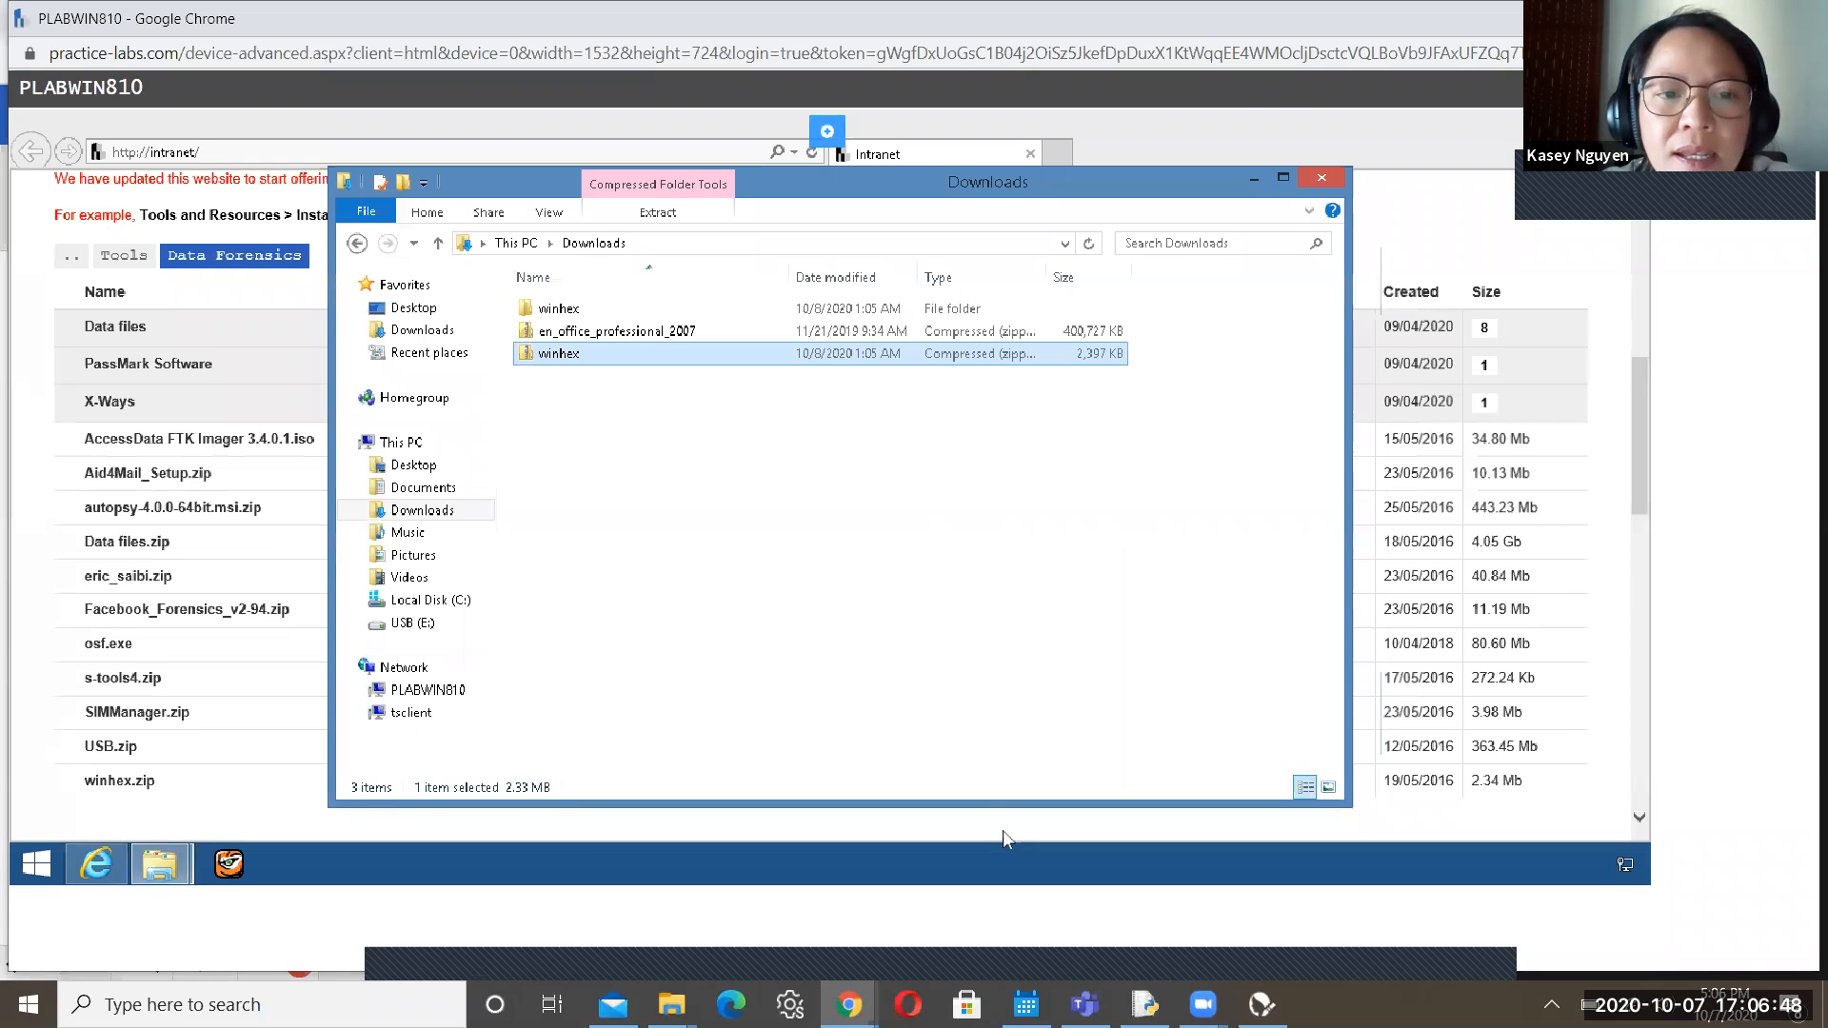
mouse_move(1203, 1005)
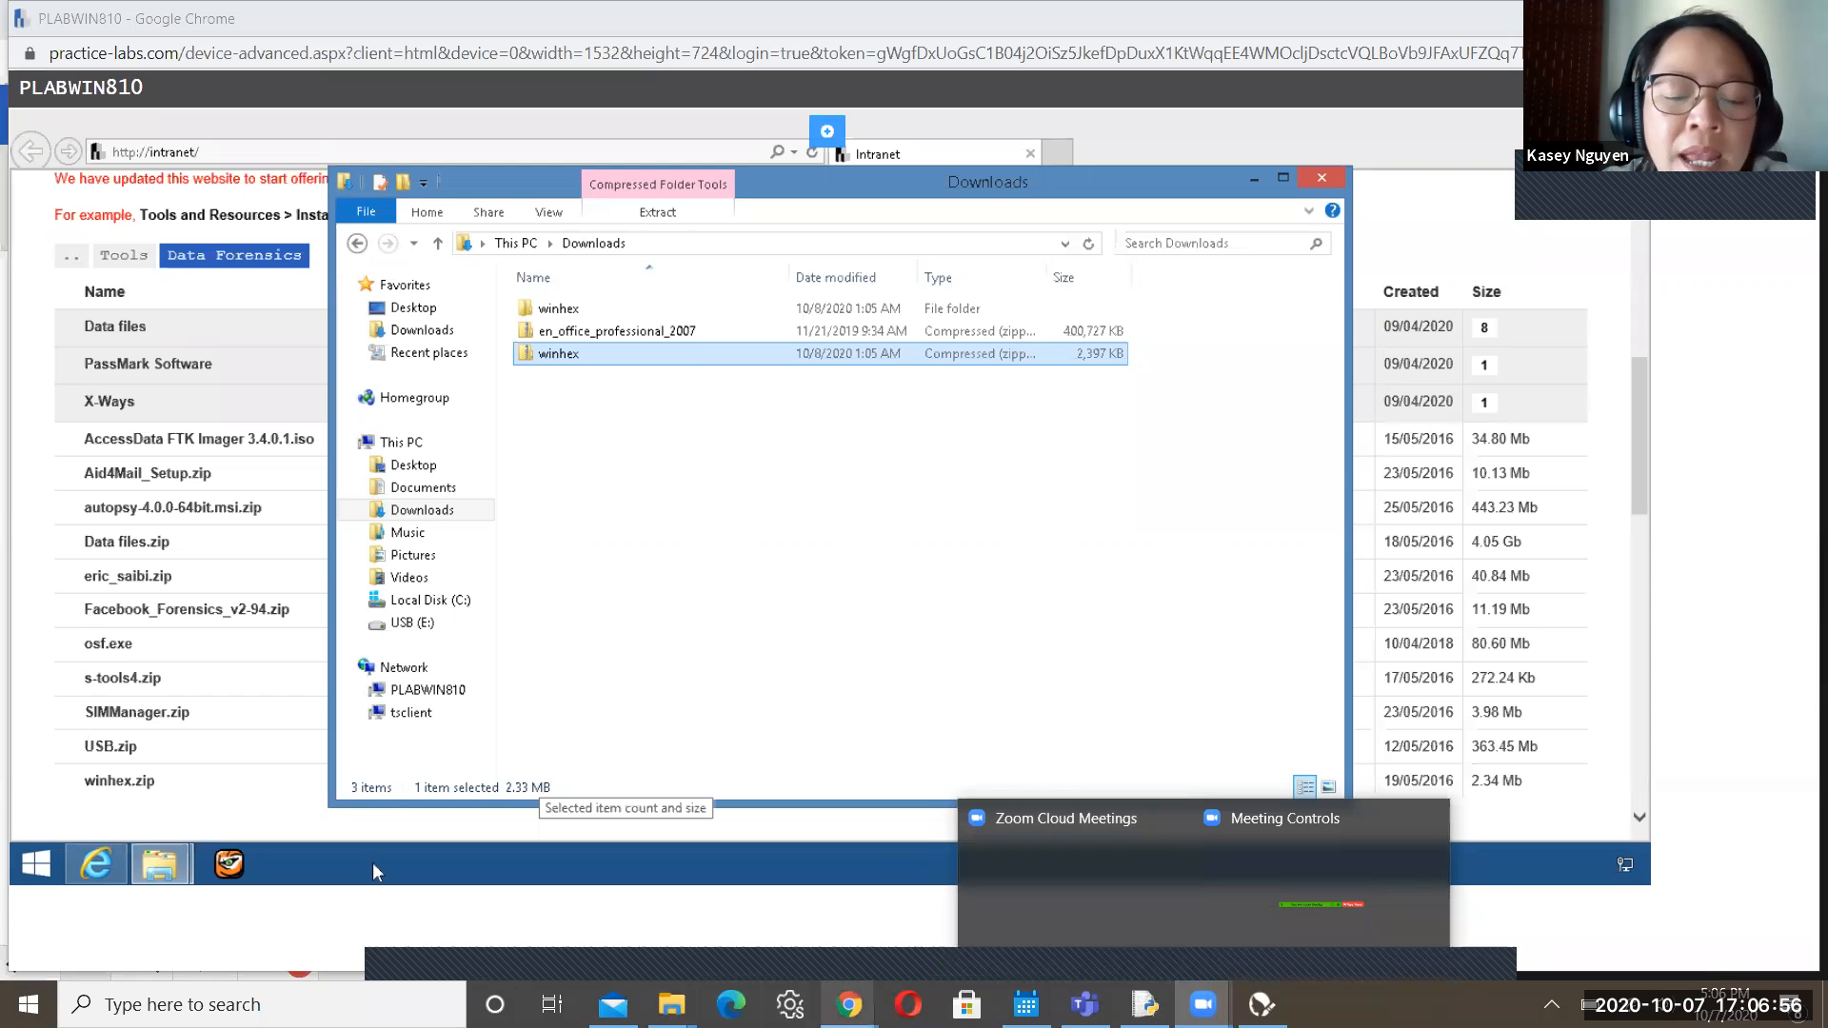
mouse_move(849, 1005)
left_click(714, 900)
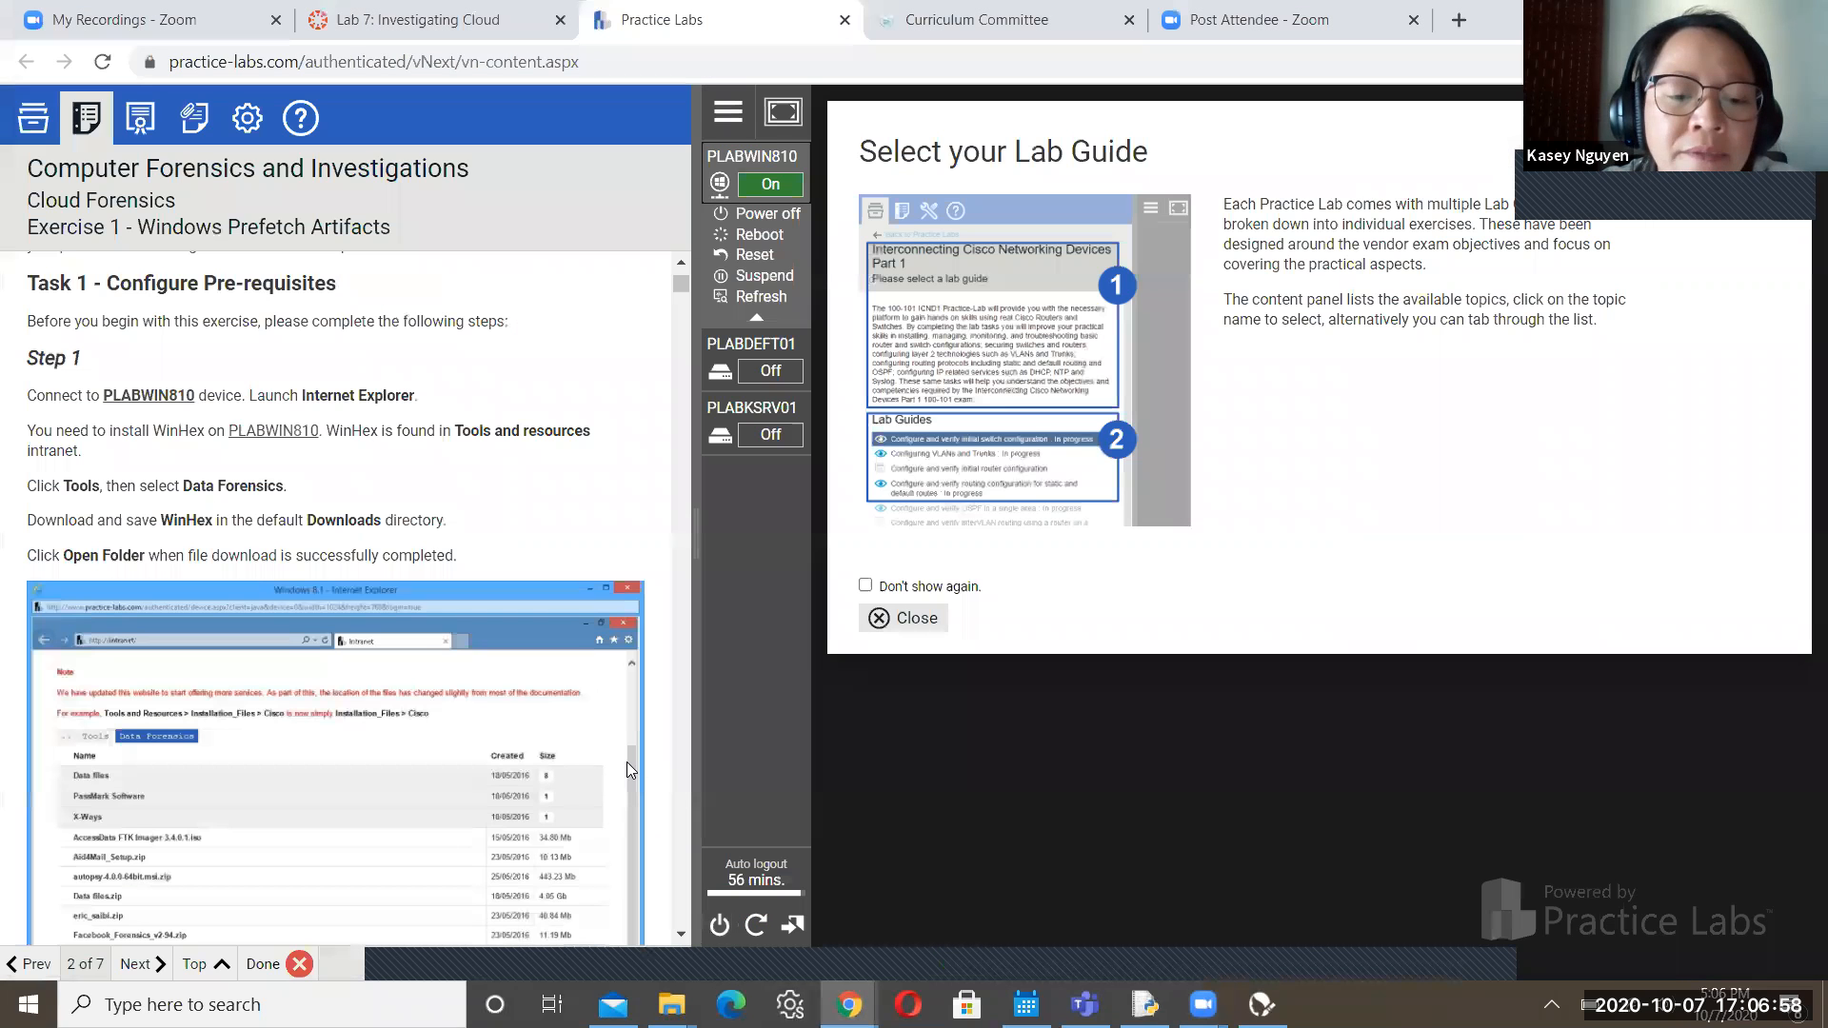
Scroll the Exercise 1 guide down to Step 4, then reconnect to PLABWIN810's desktop
scroll(682, 937, "down", 5)
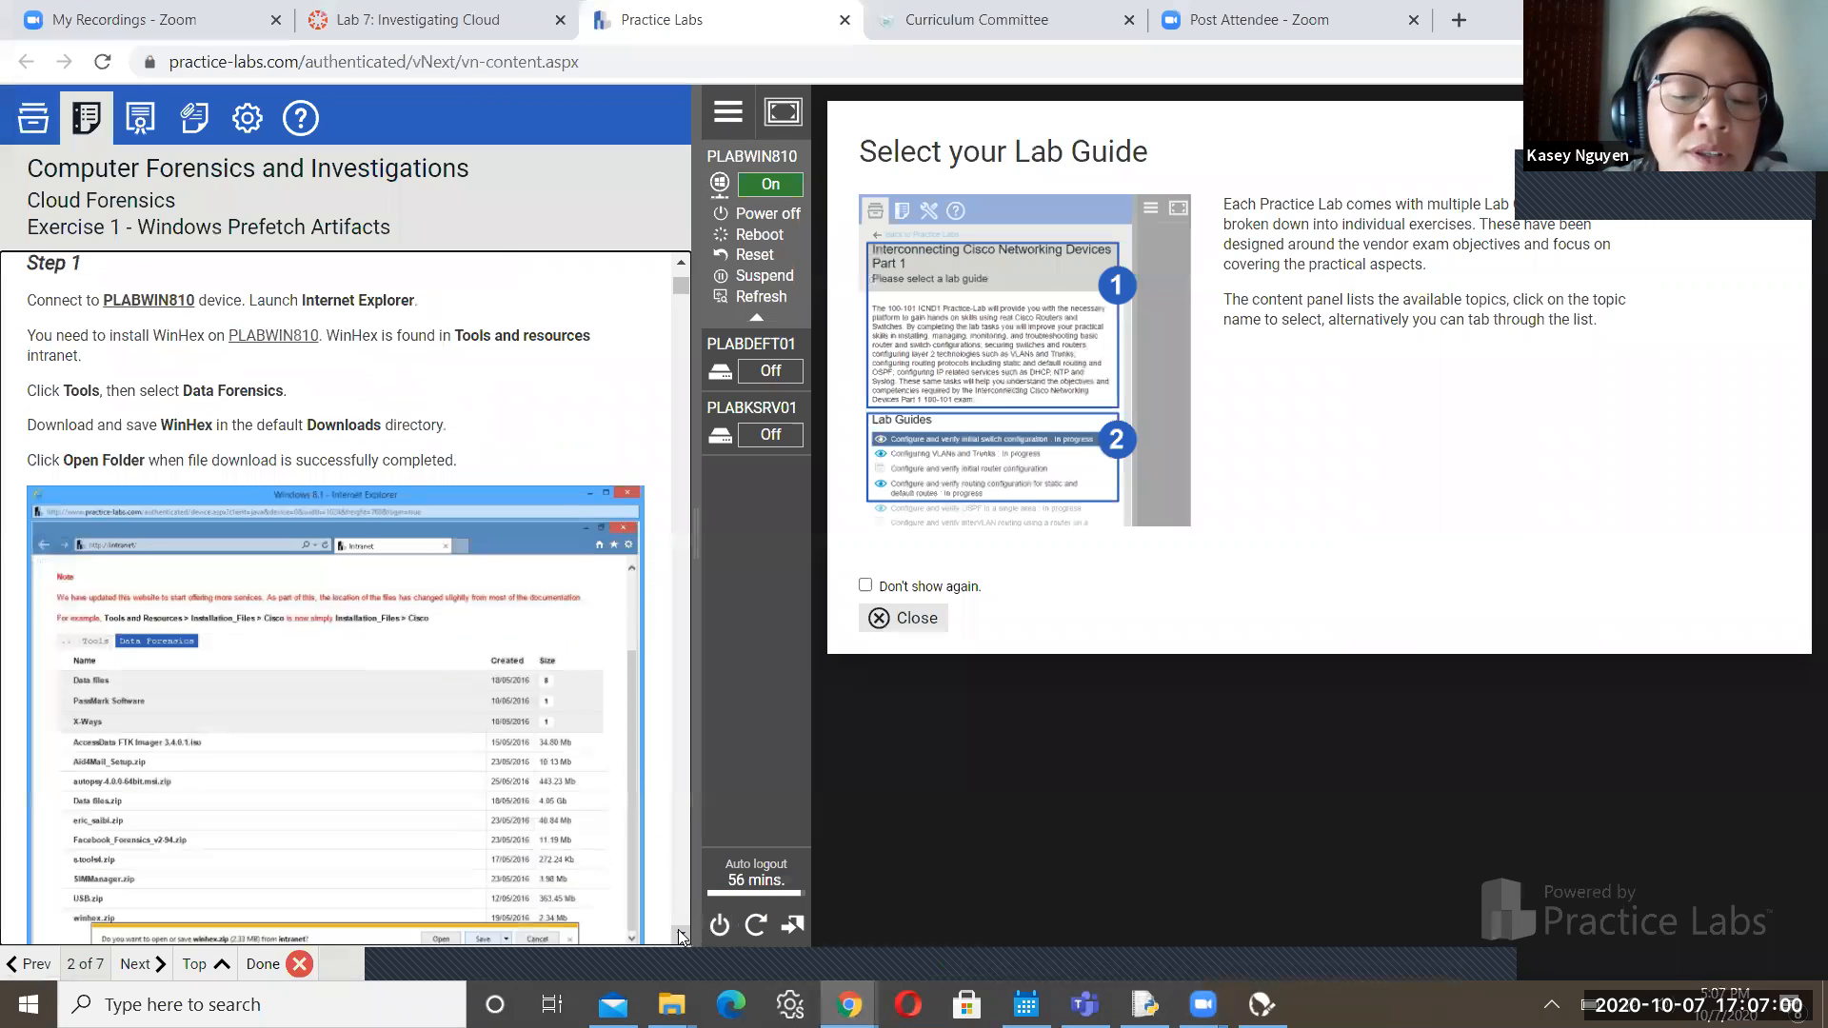
scroll(682, 937, "down", 5)
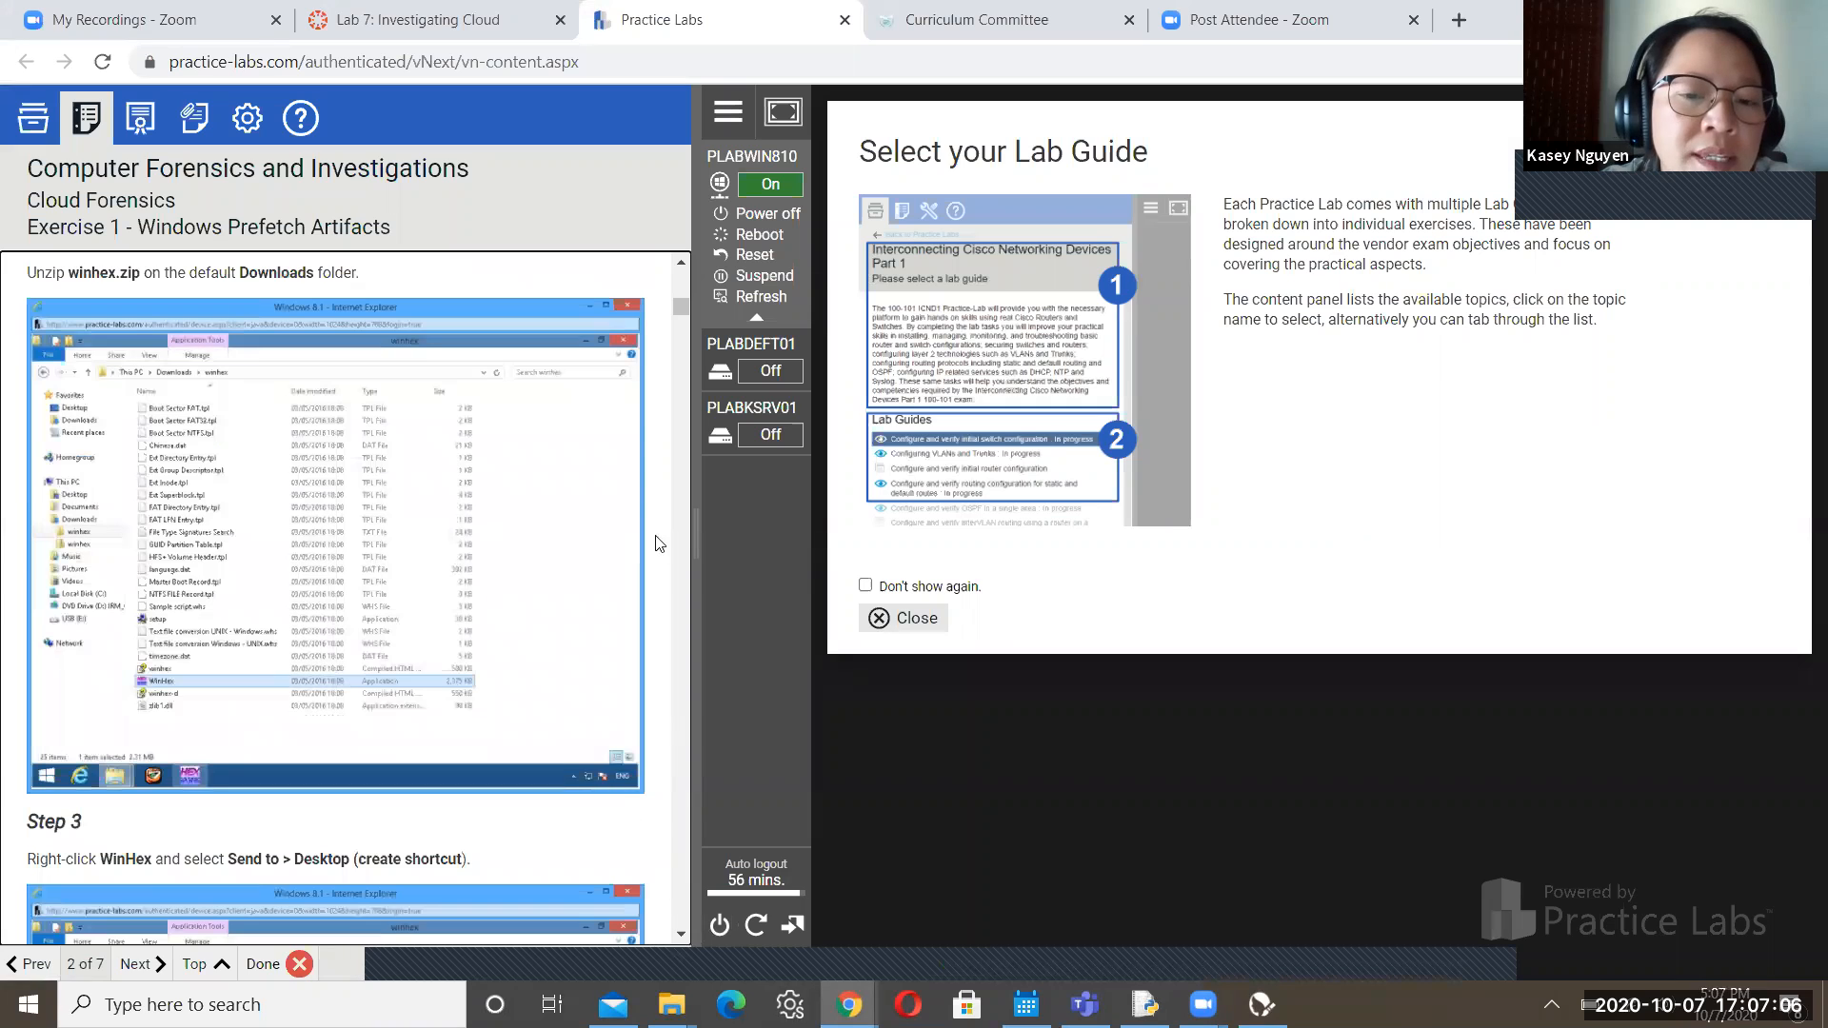
left_click_drag(682, 305, 681, 293)
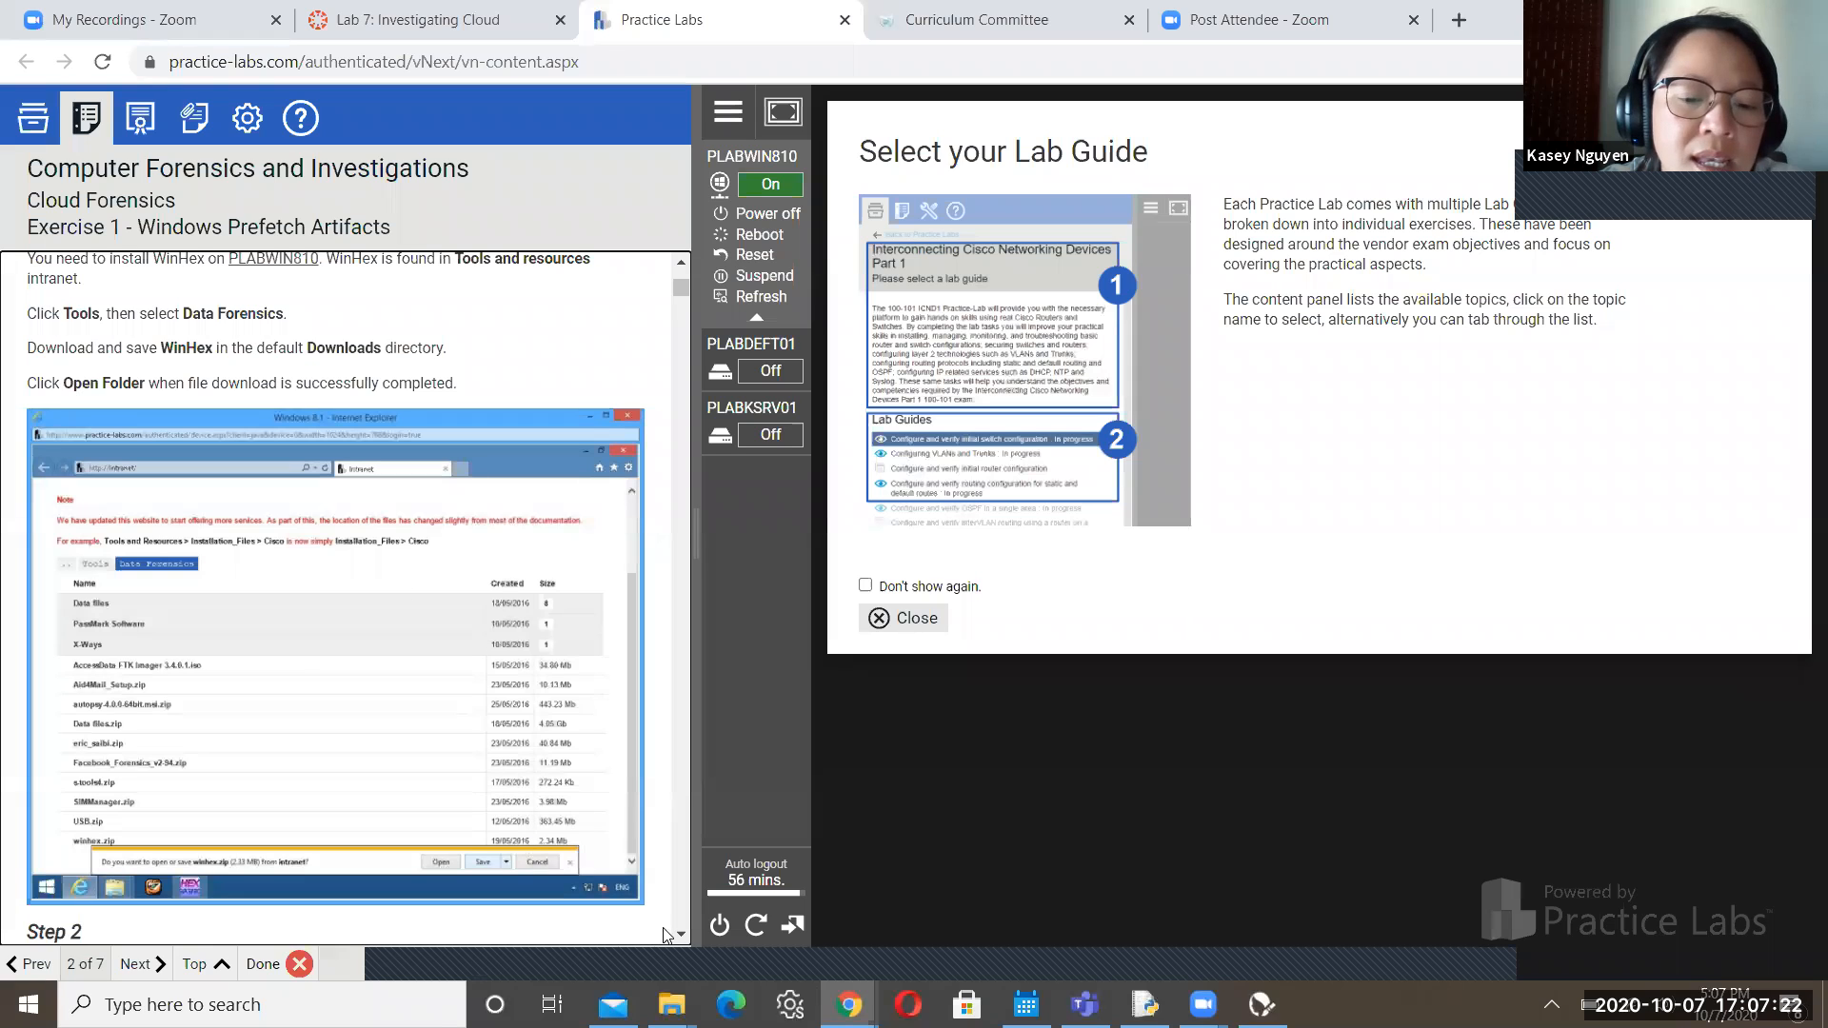
scroll(680, 937, "down", 4)
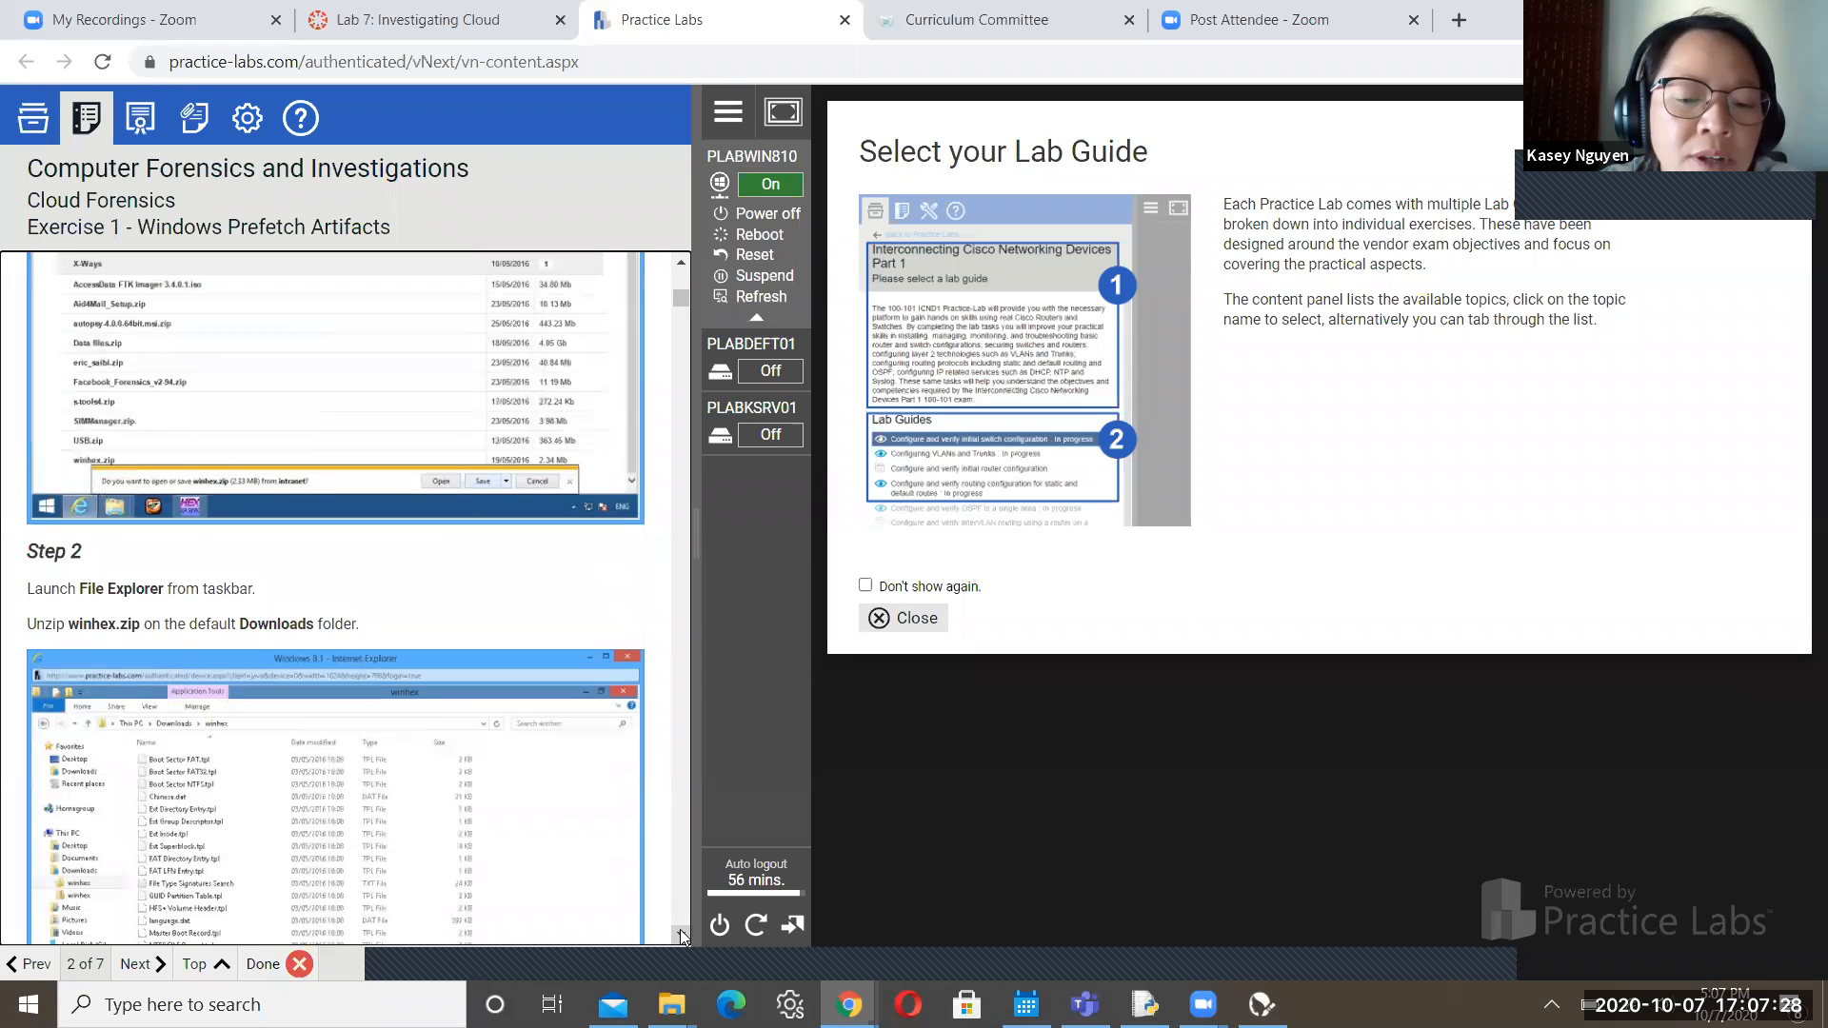
scroll(680, 934, "down", 5)
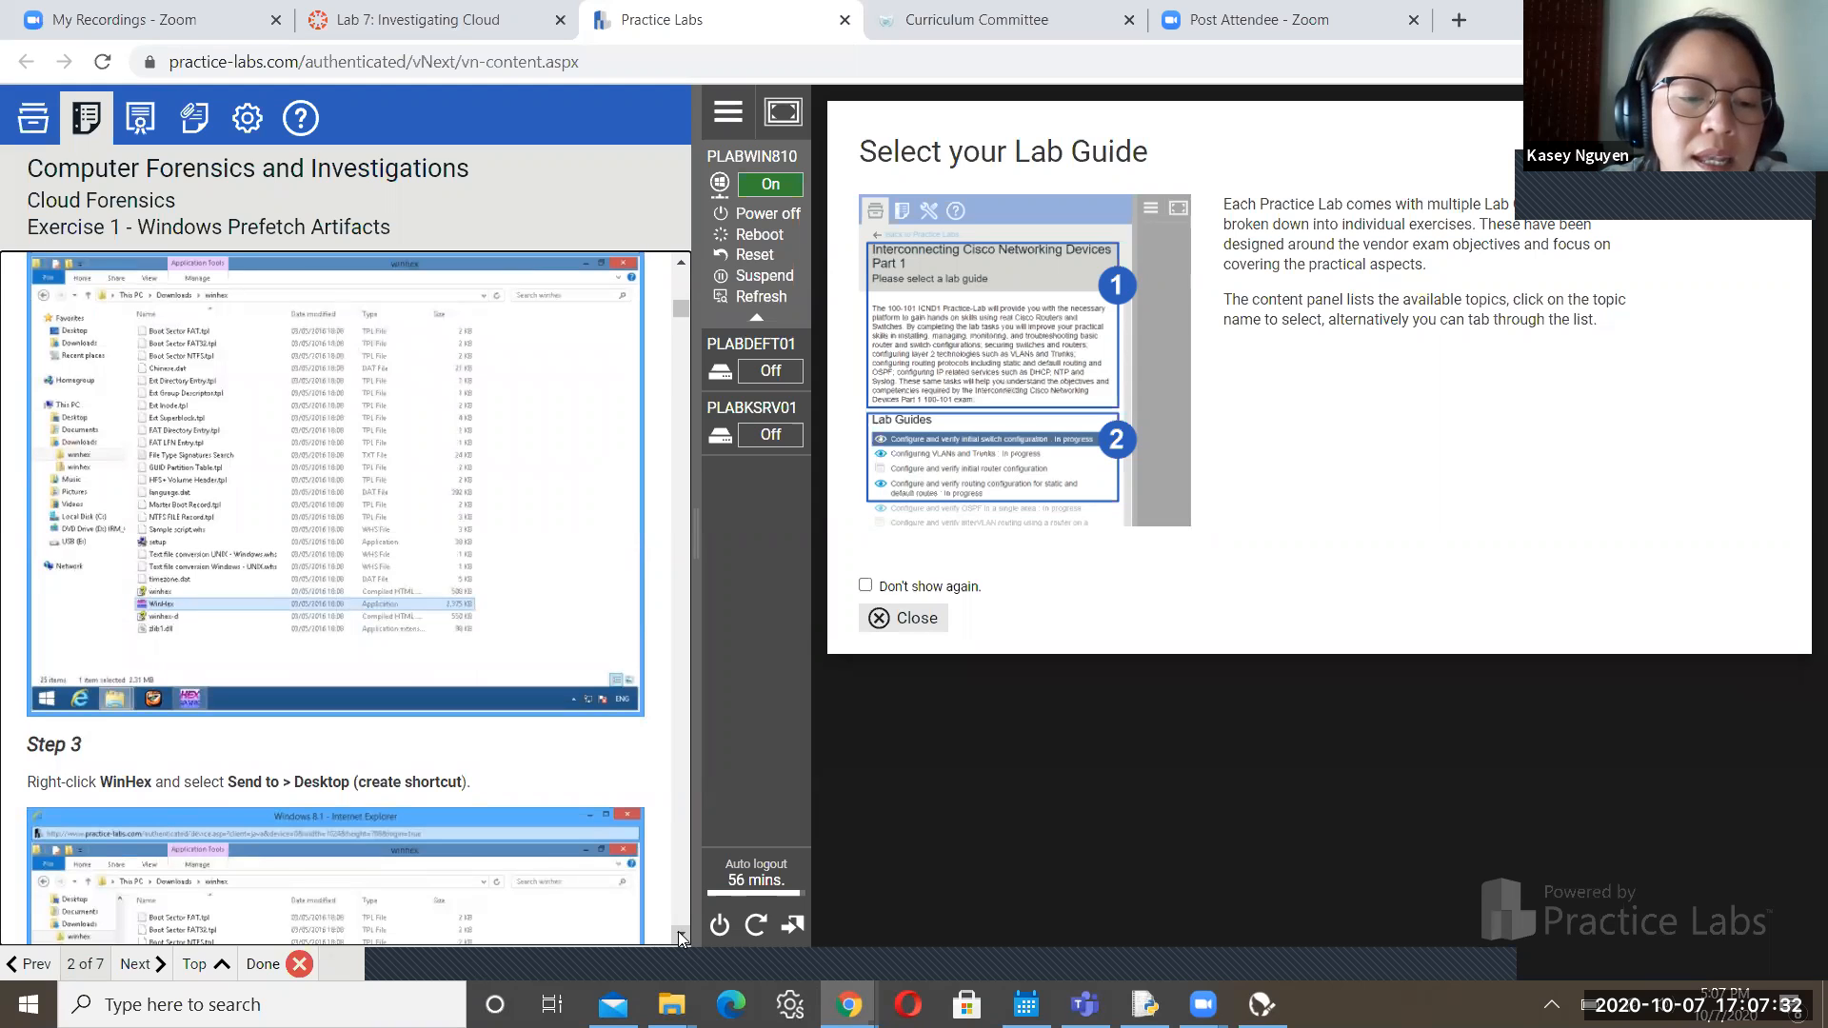
scroll(680, 938, "down", 8)
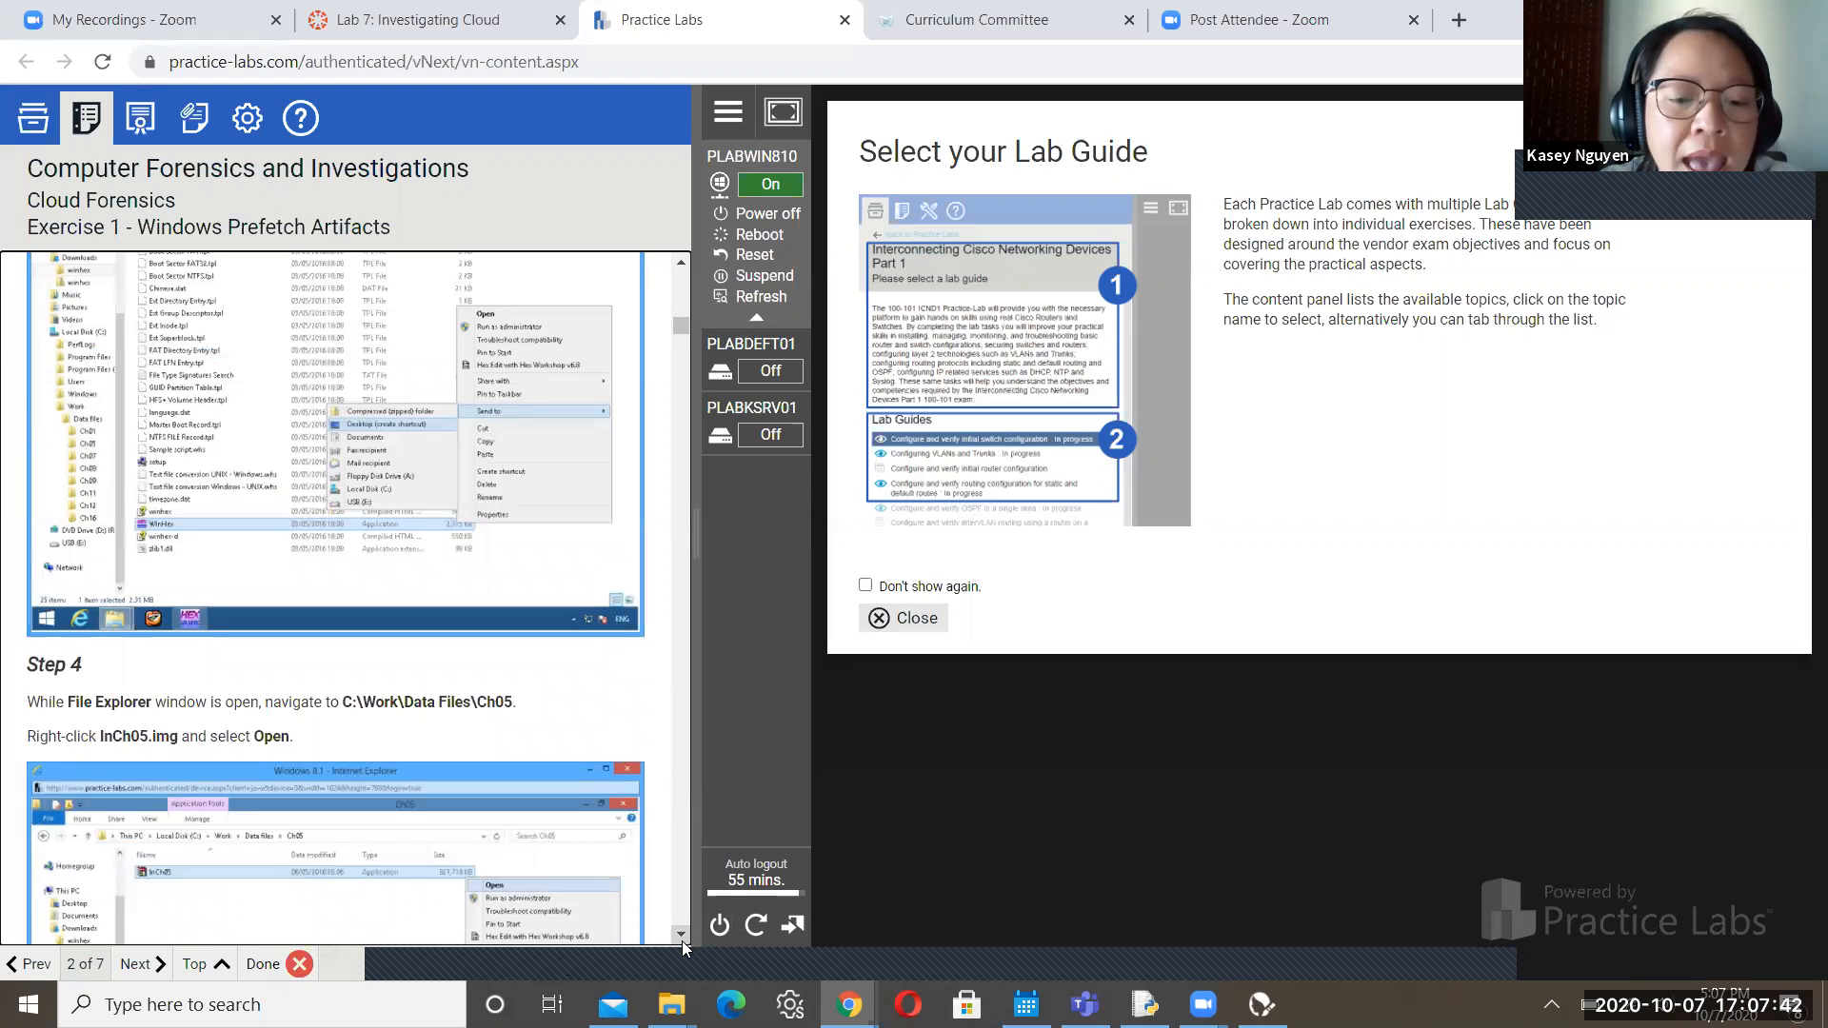
scroll(682, 940, "down", 3)
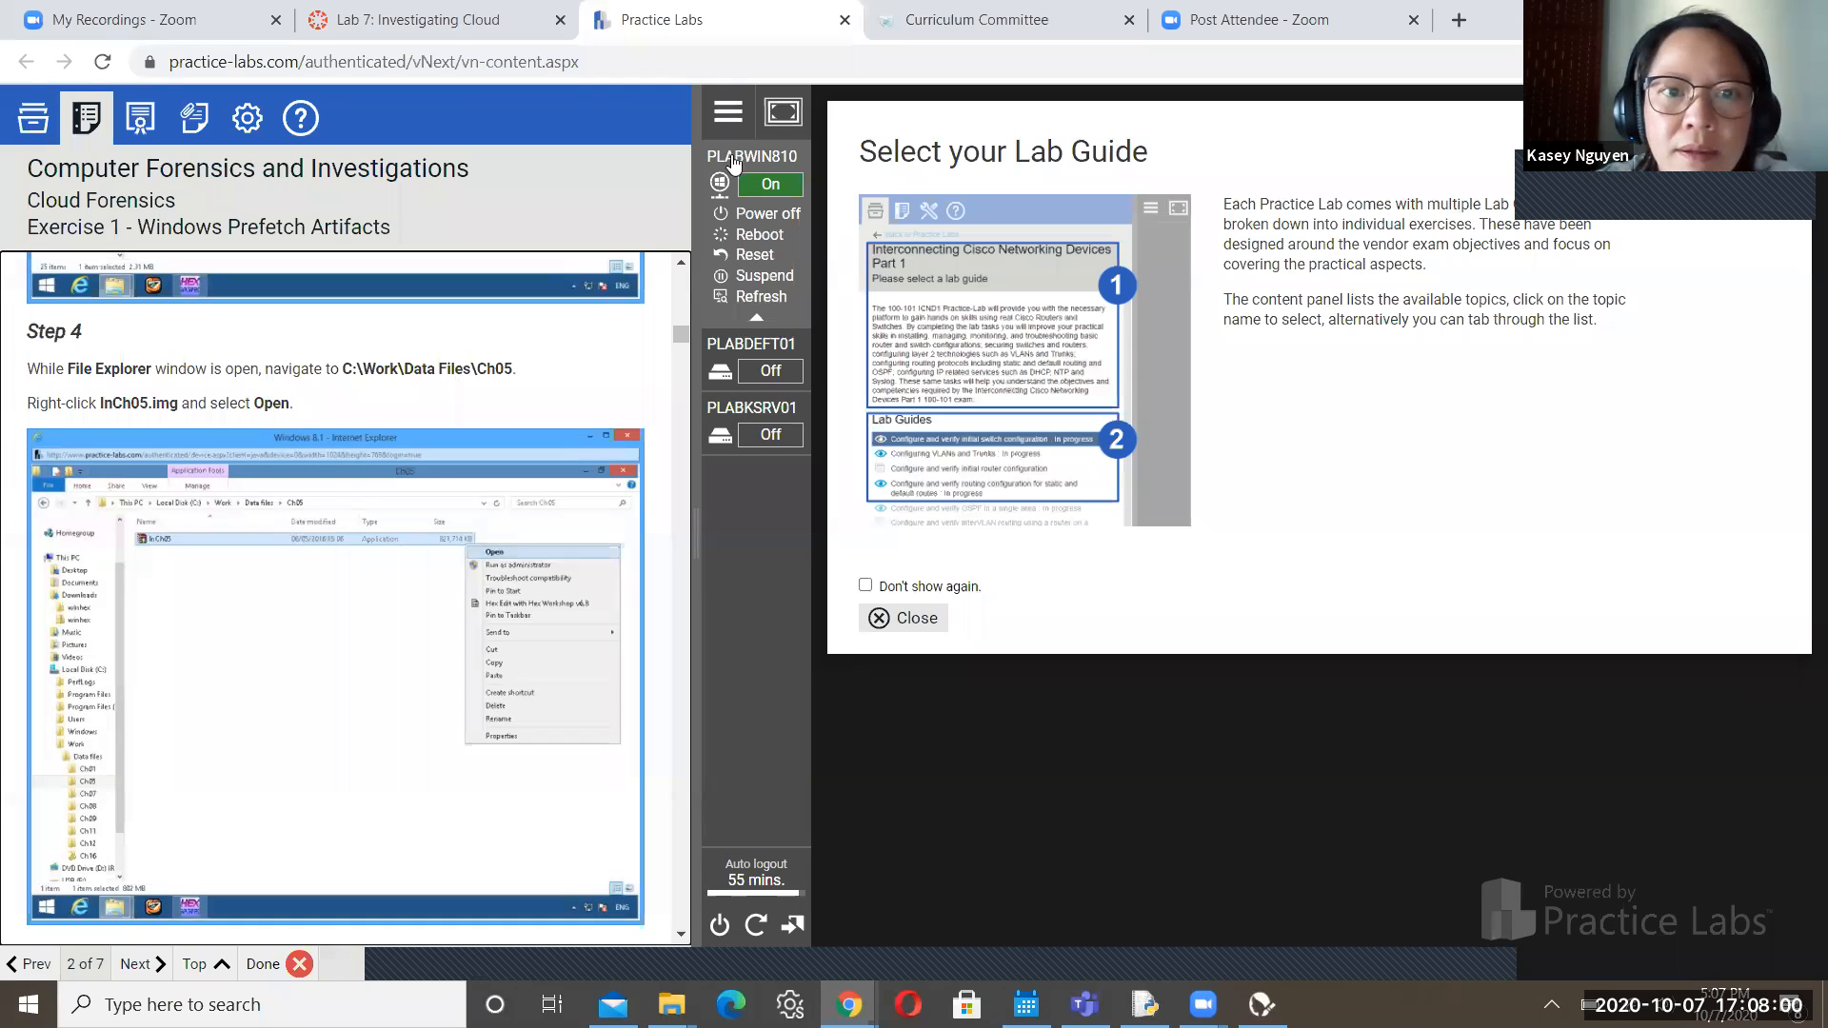
left_click(767, 171)
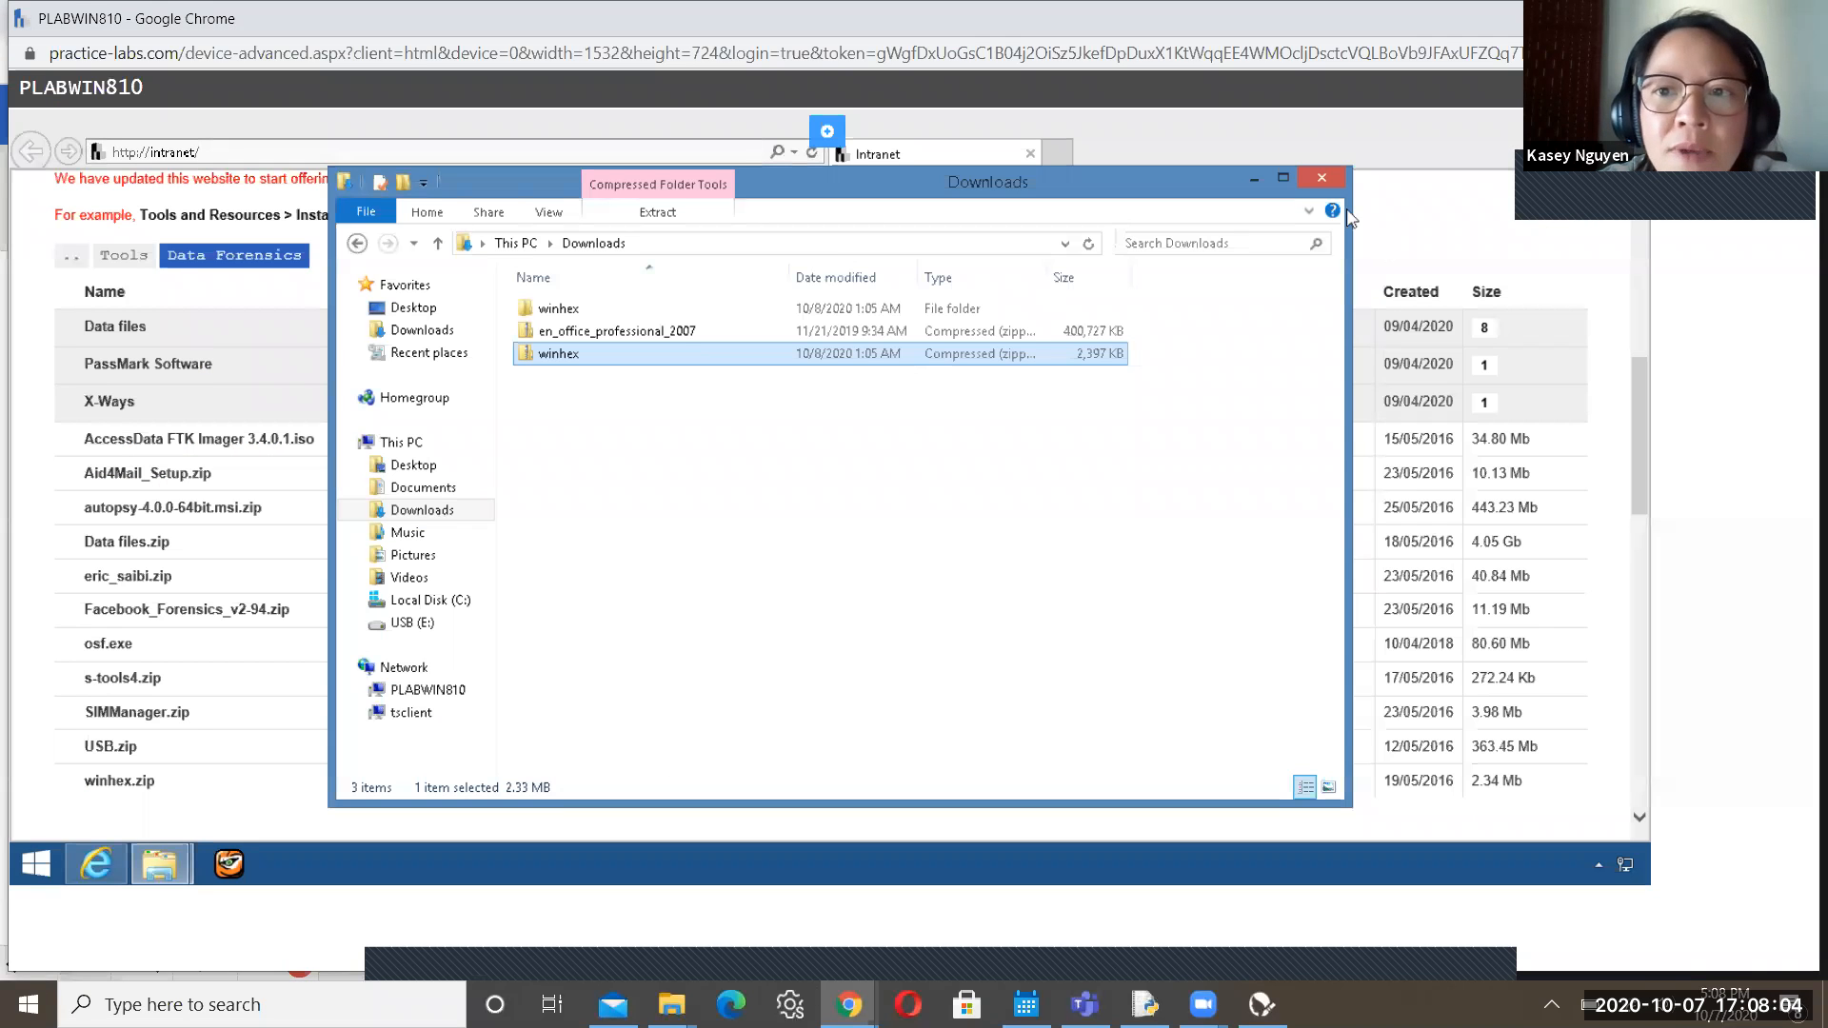
Close Downloads and browse a new File Explorer to C:\Work\Data files\Ch05 showing InCh05
left_click(1322, 178)
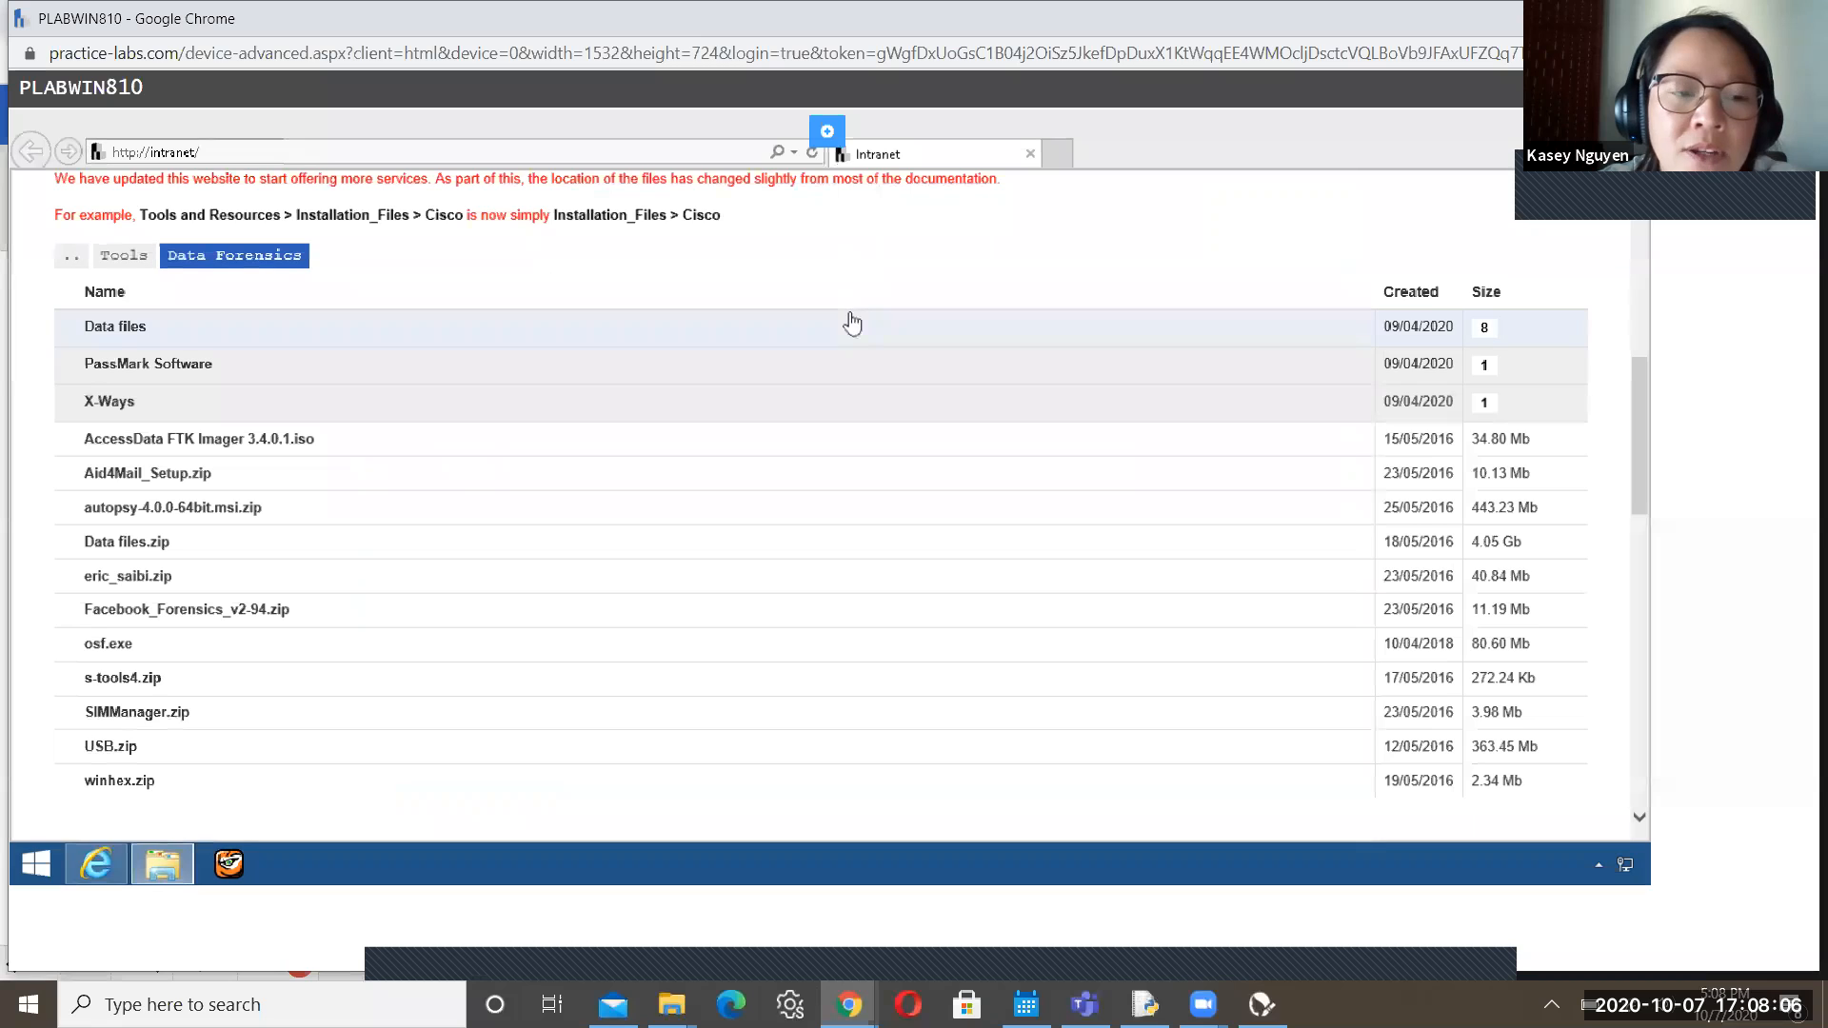
left_click(160, 872)
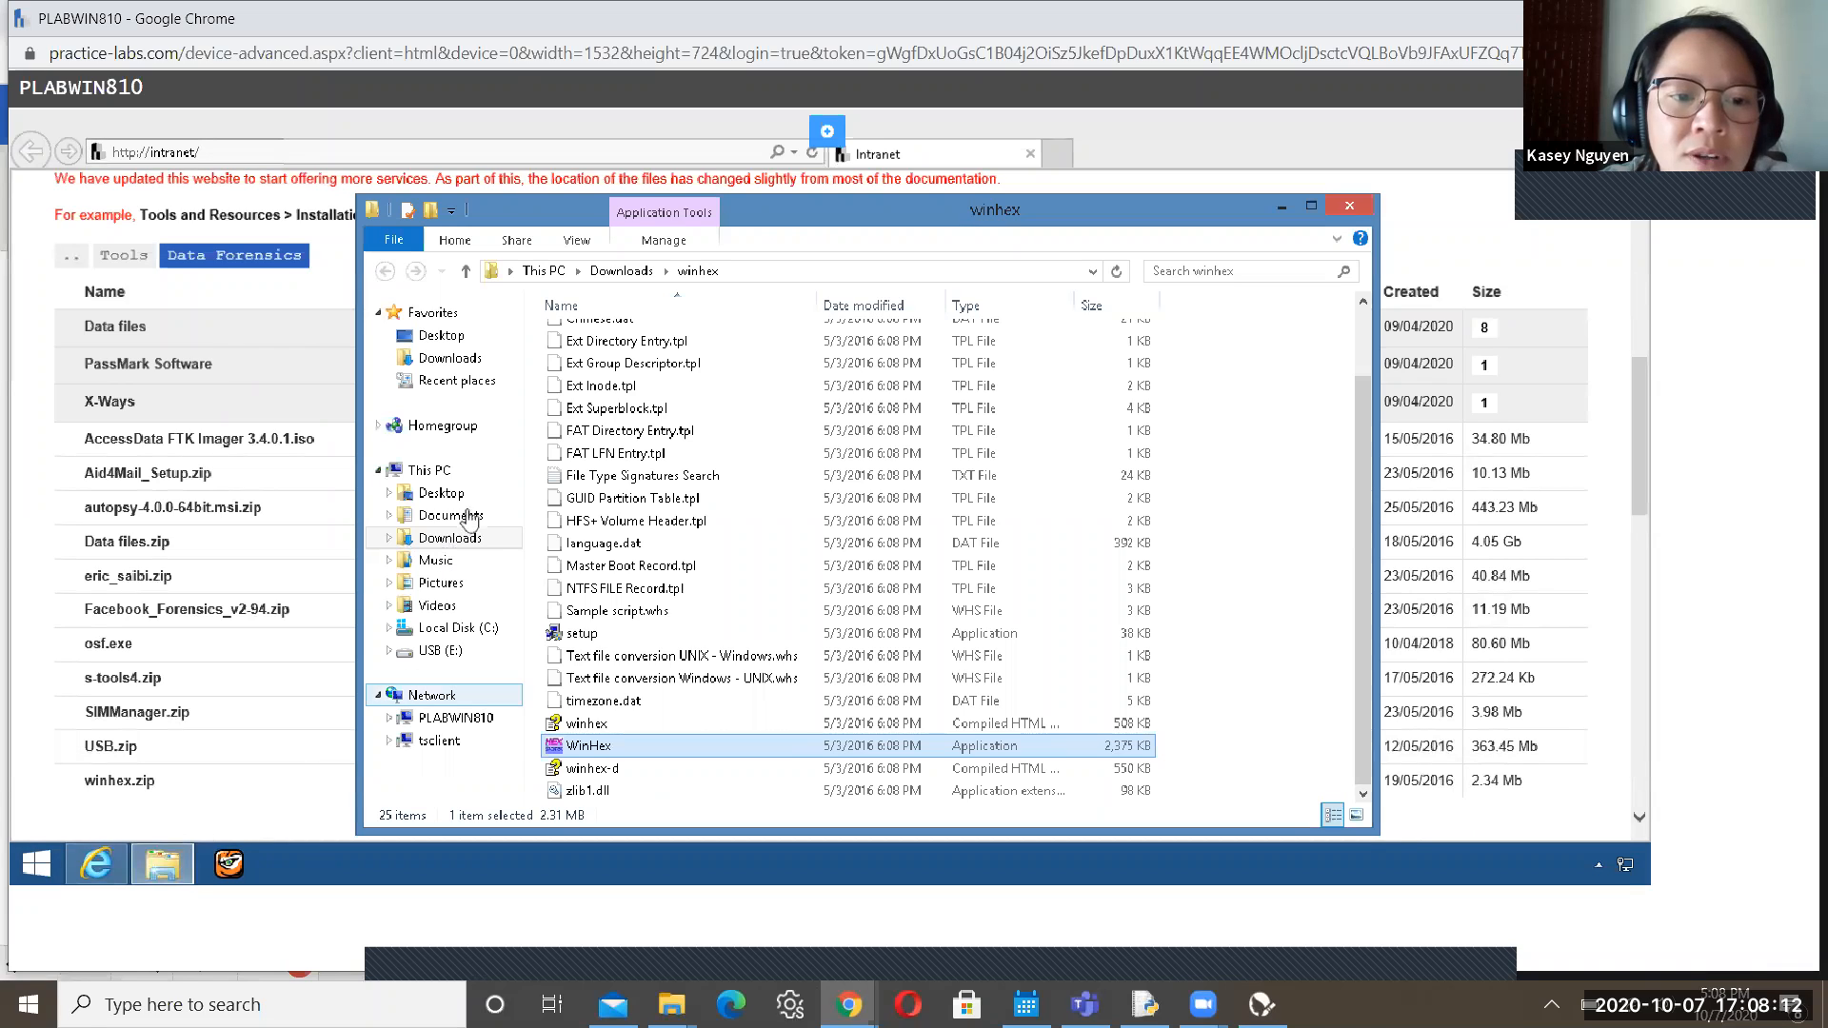
left_click(487, 648)
left_click(490, 631)
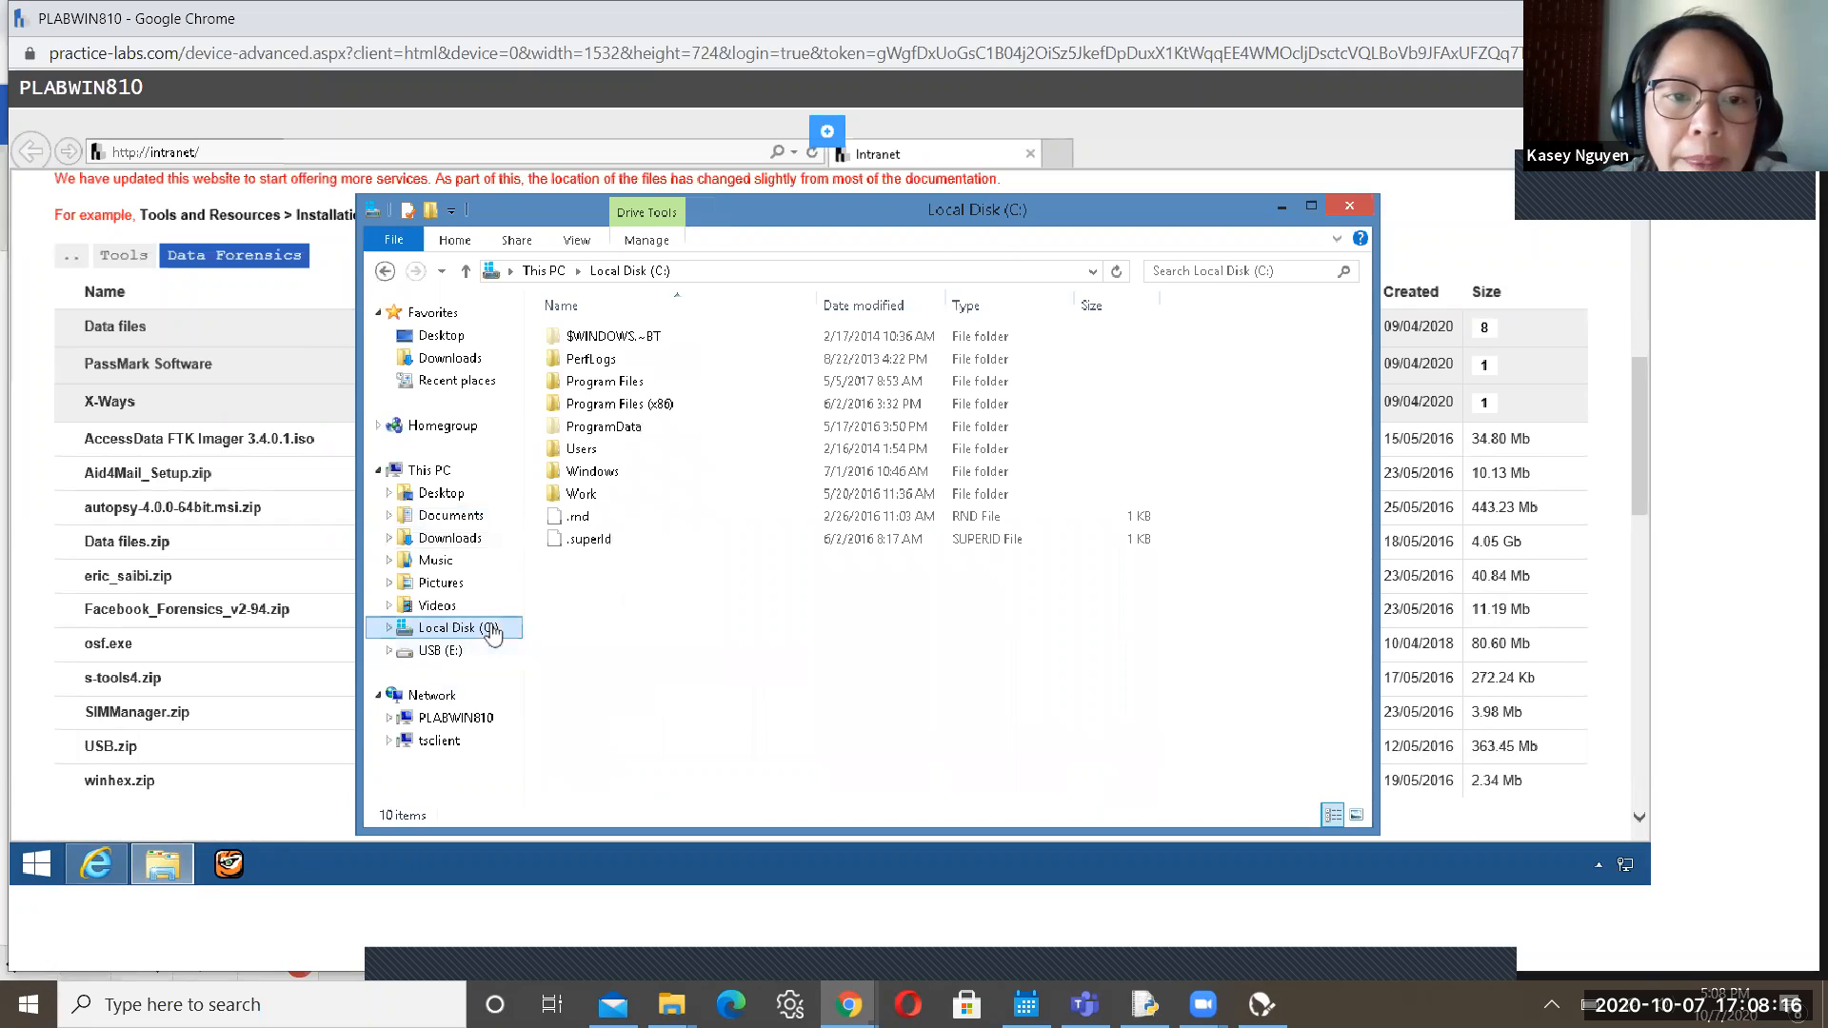
double_click(583, 494)
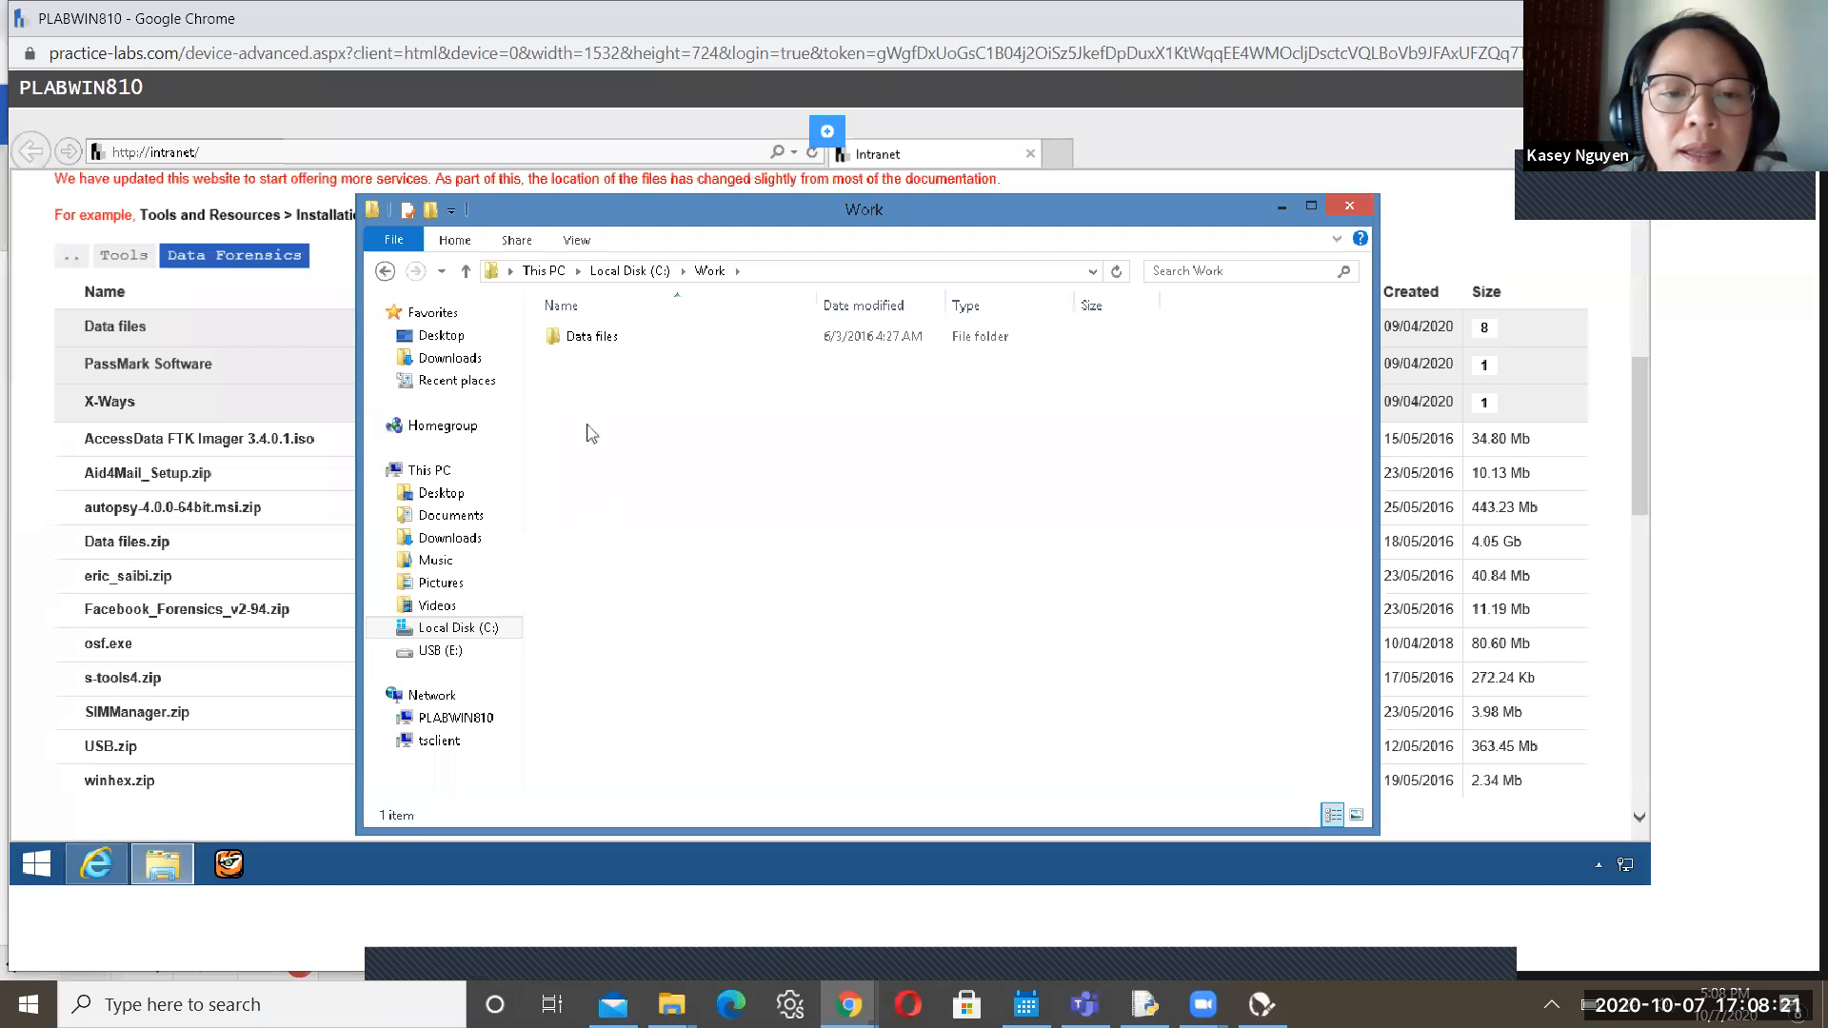
left_click(610, 344)
double_click(610, 345)
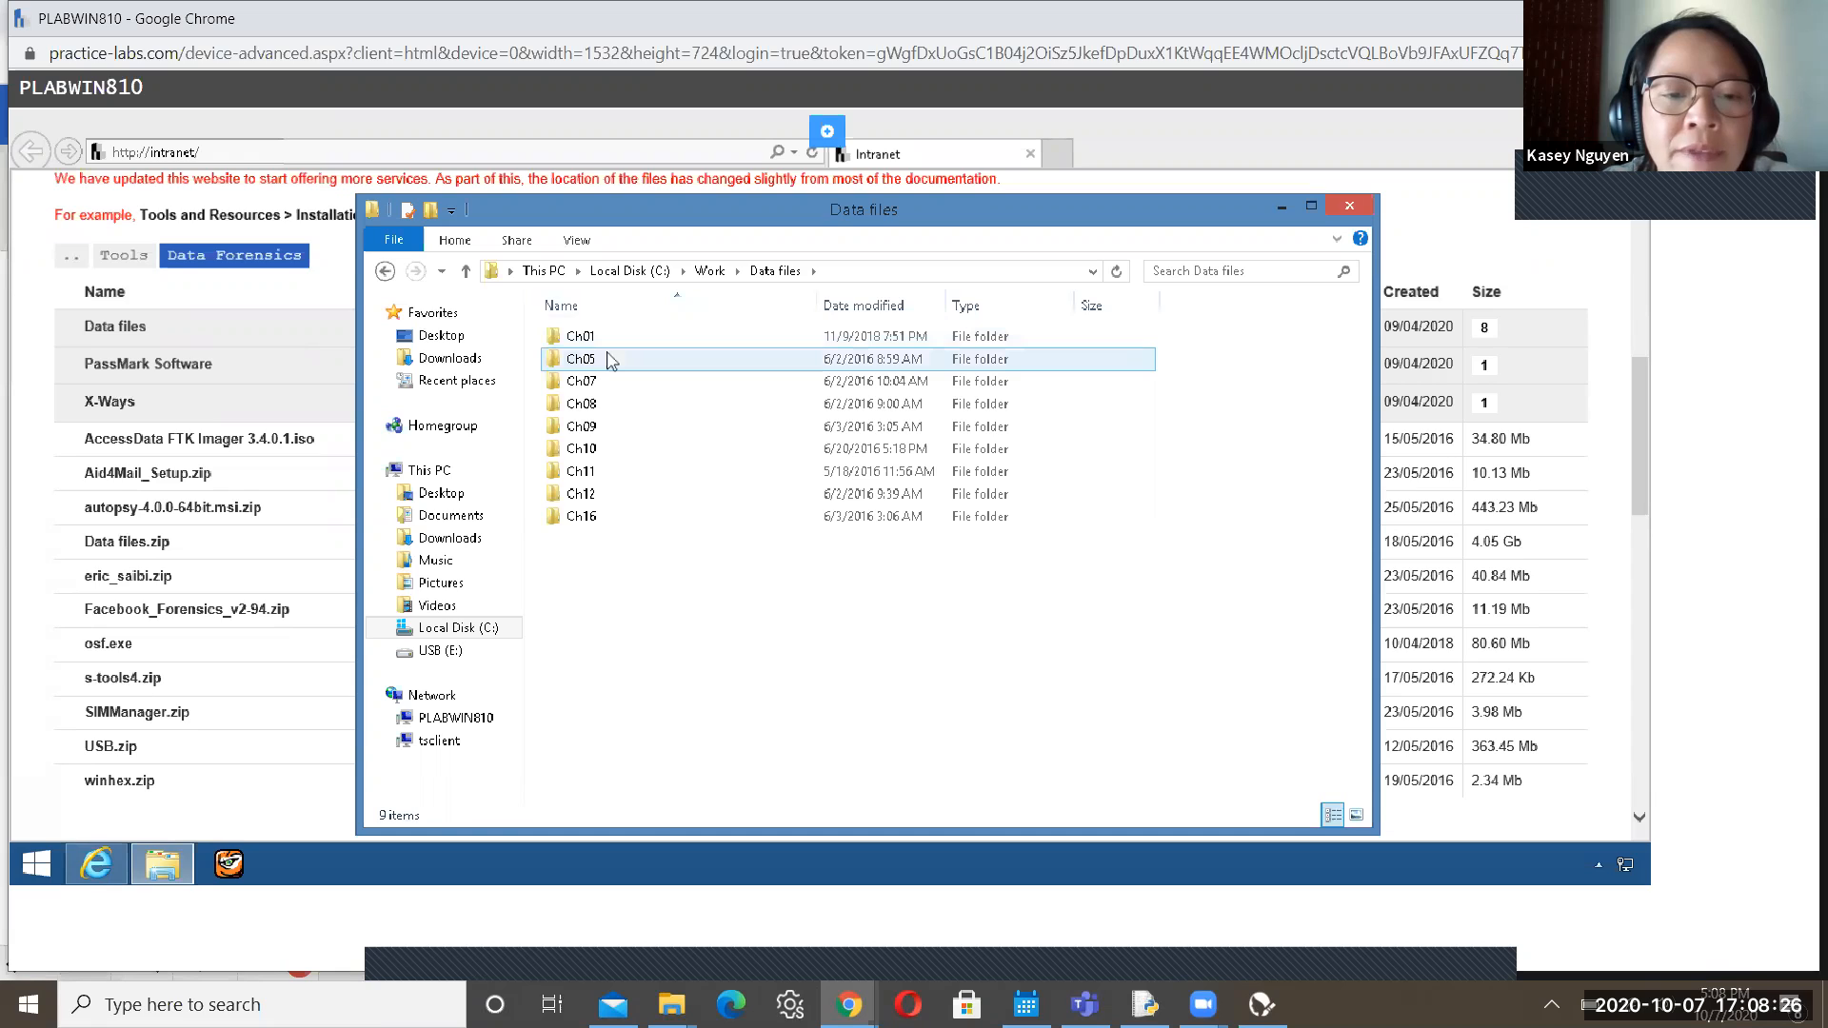
double_click(611, 359)
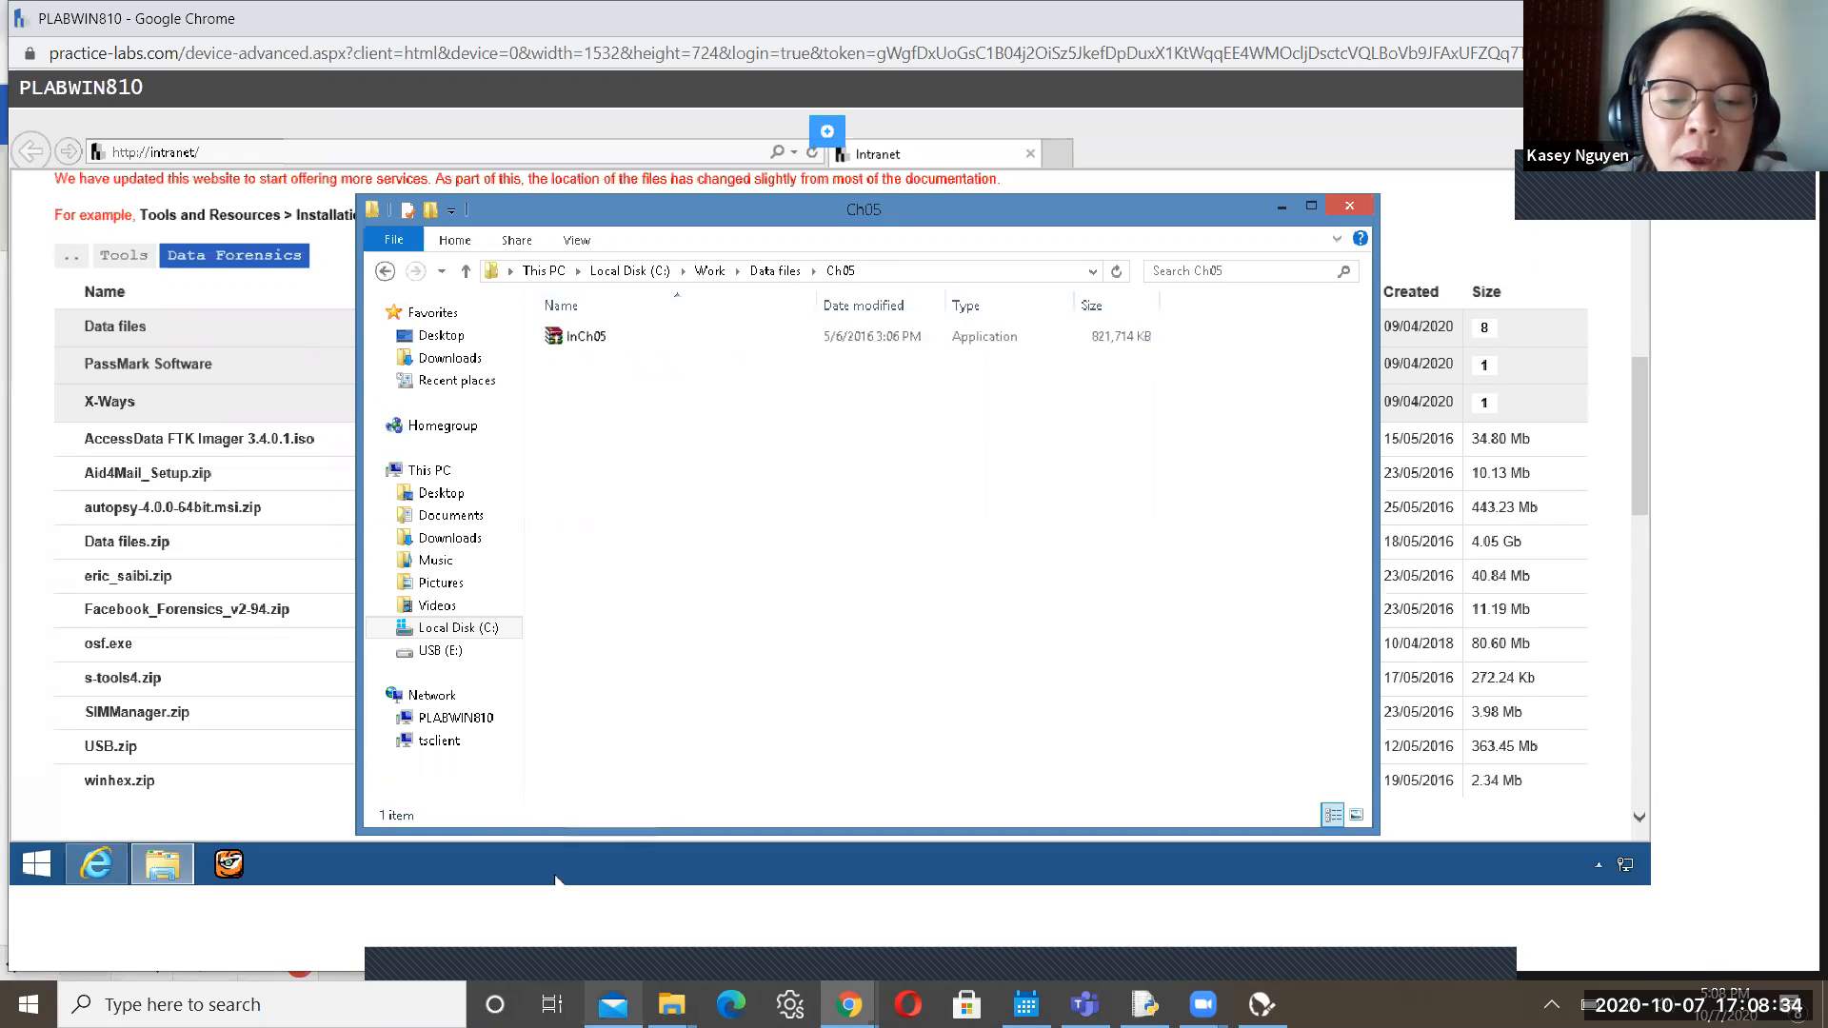
Switch to the Practice Labs guide and scroll from Step 4 to Step 6's image-extraction screenshot
mouse_move(849, 1005)
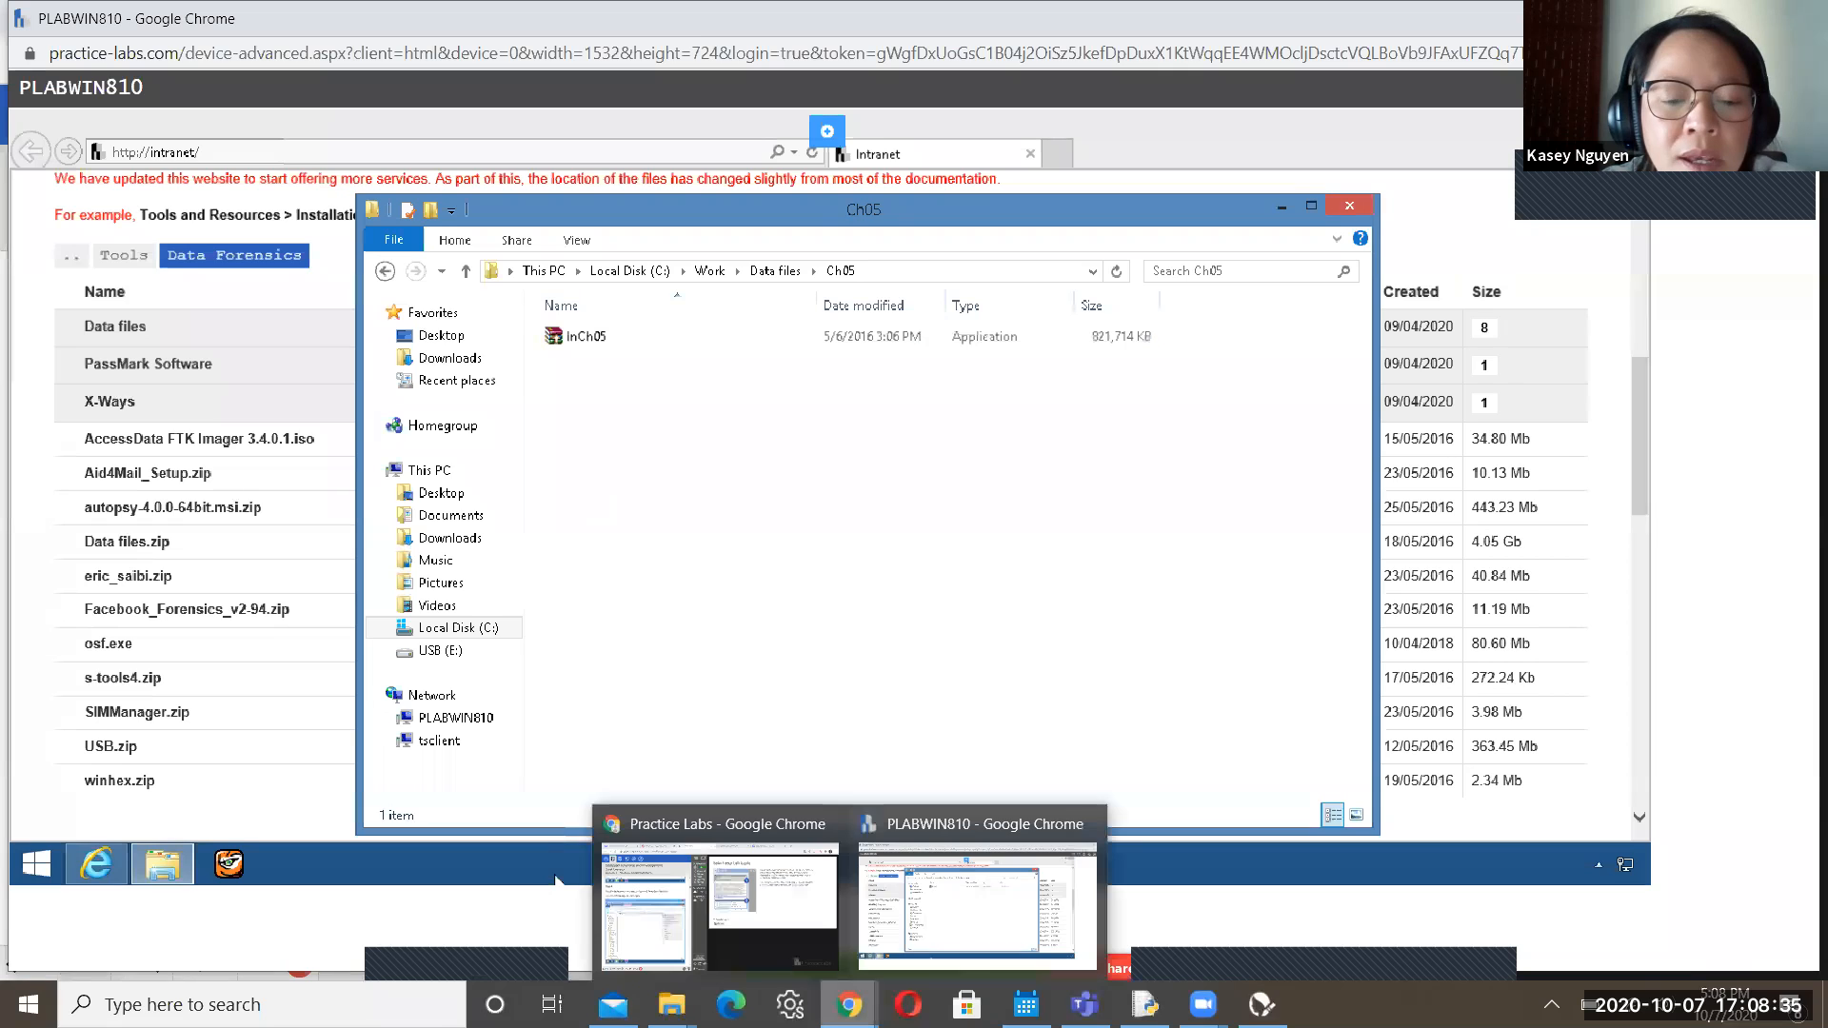
left_click(642, 899)
left_click(679, 933)
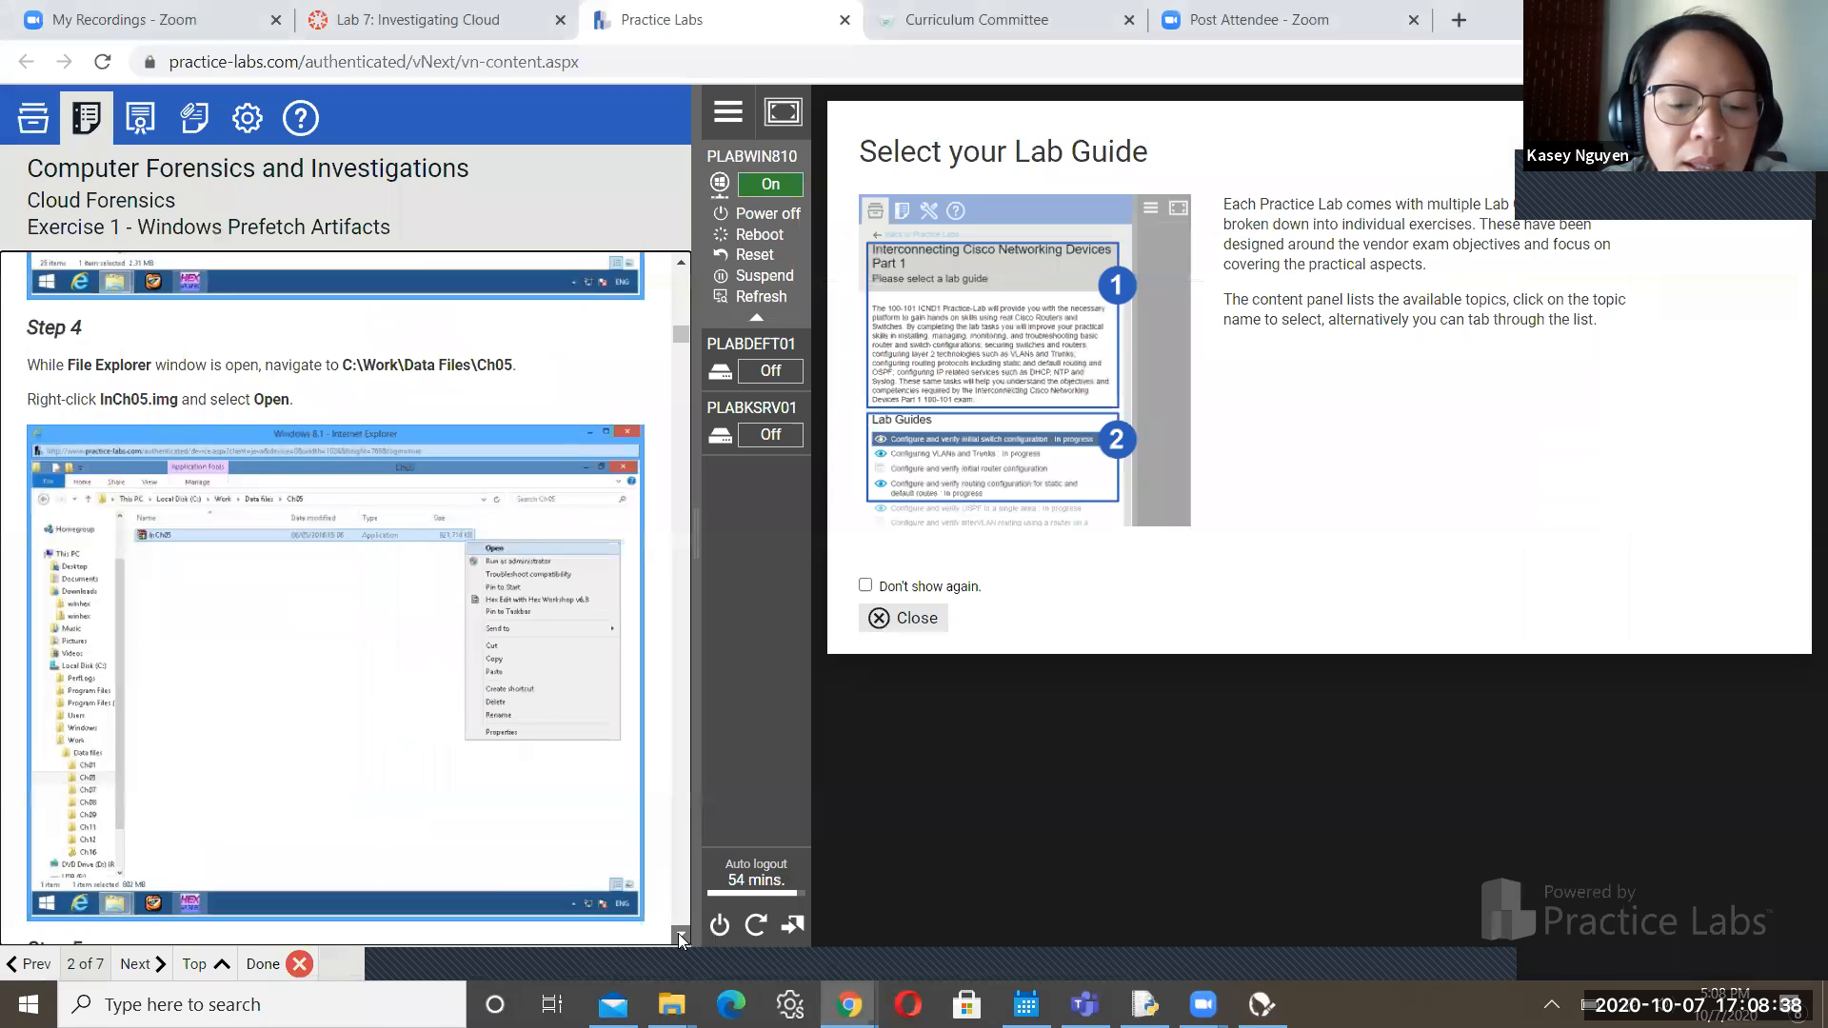
left_click(678, 933)
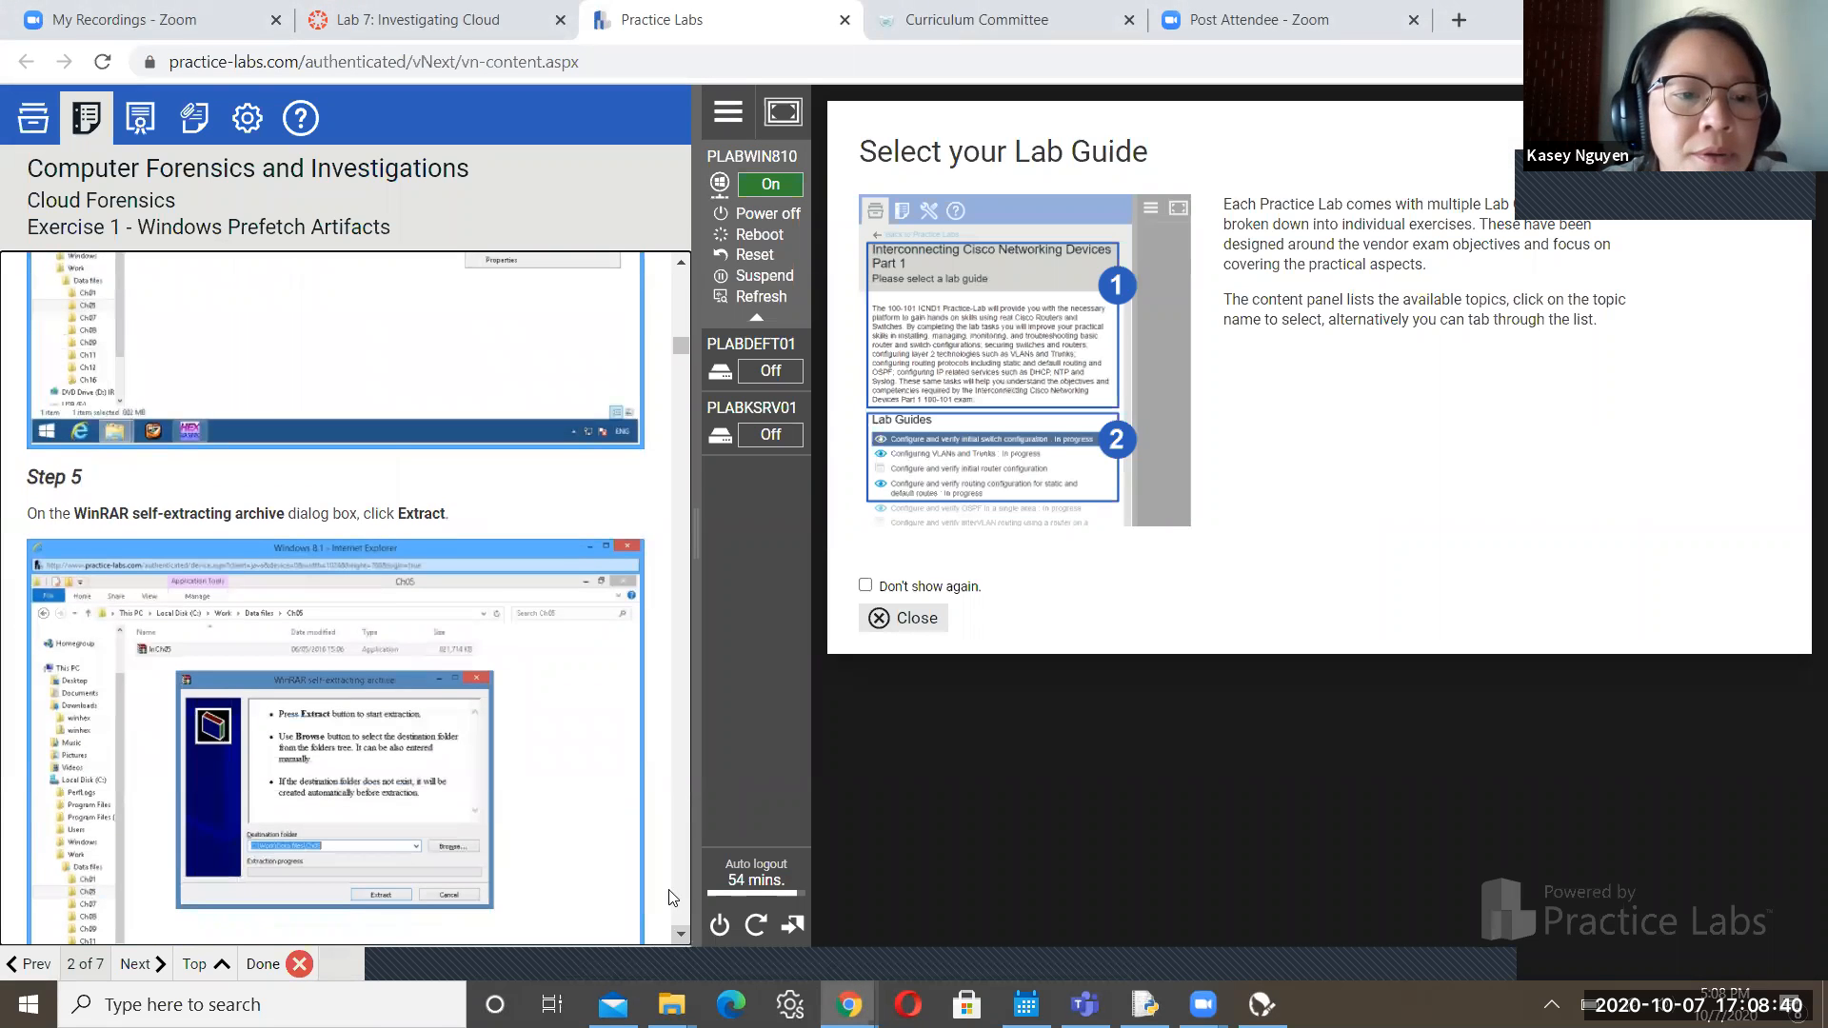
left_click(679, 271)
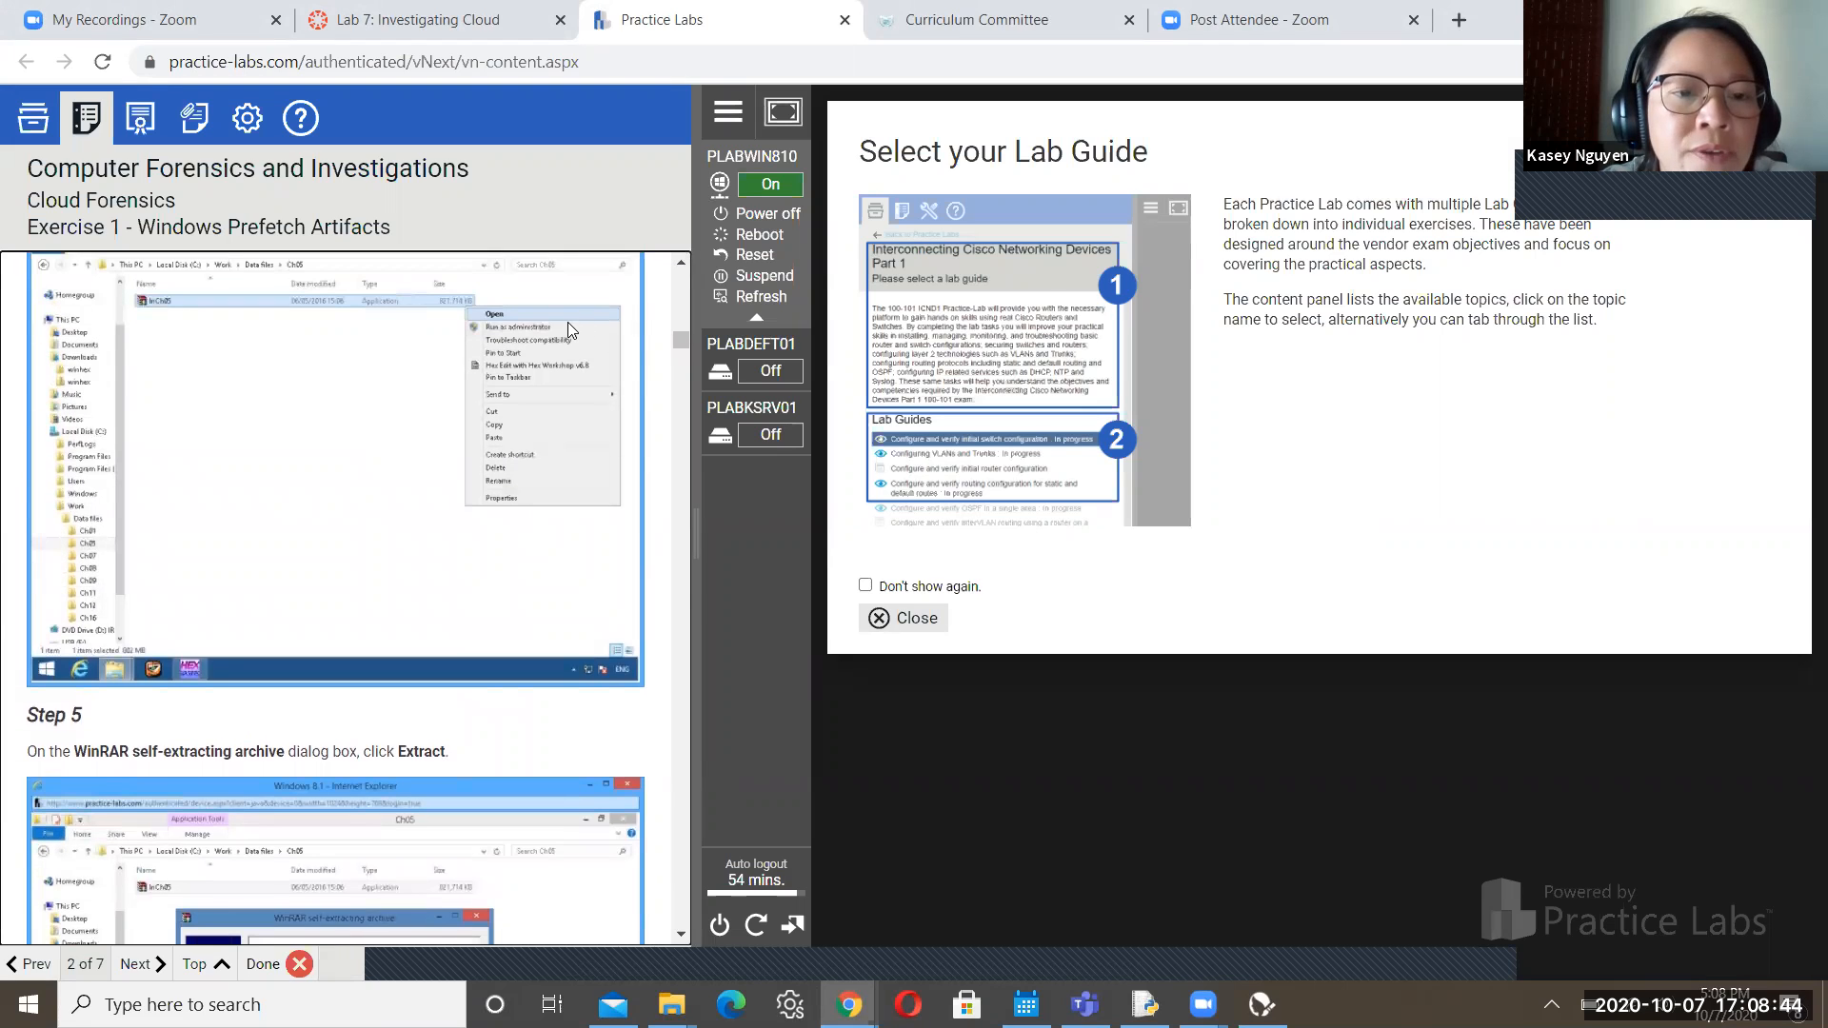
left_click(680, 934)
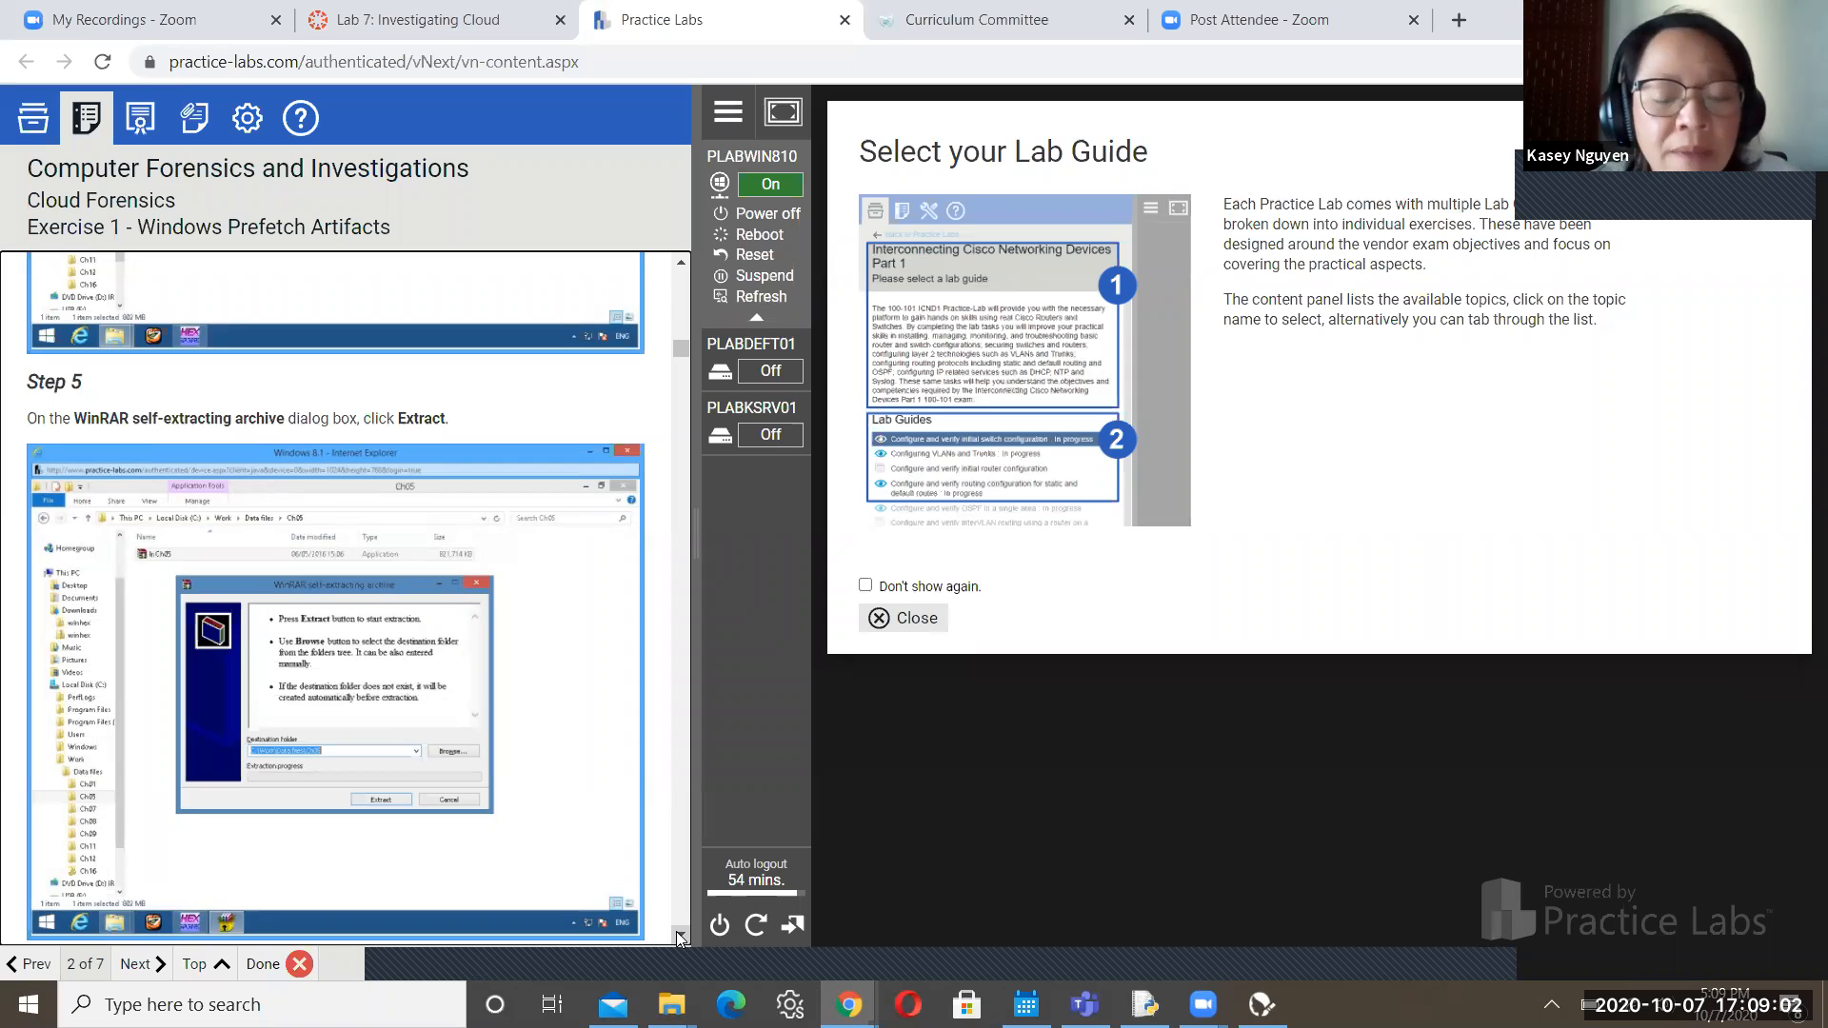
left_click(679, 934)
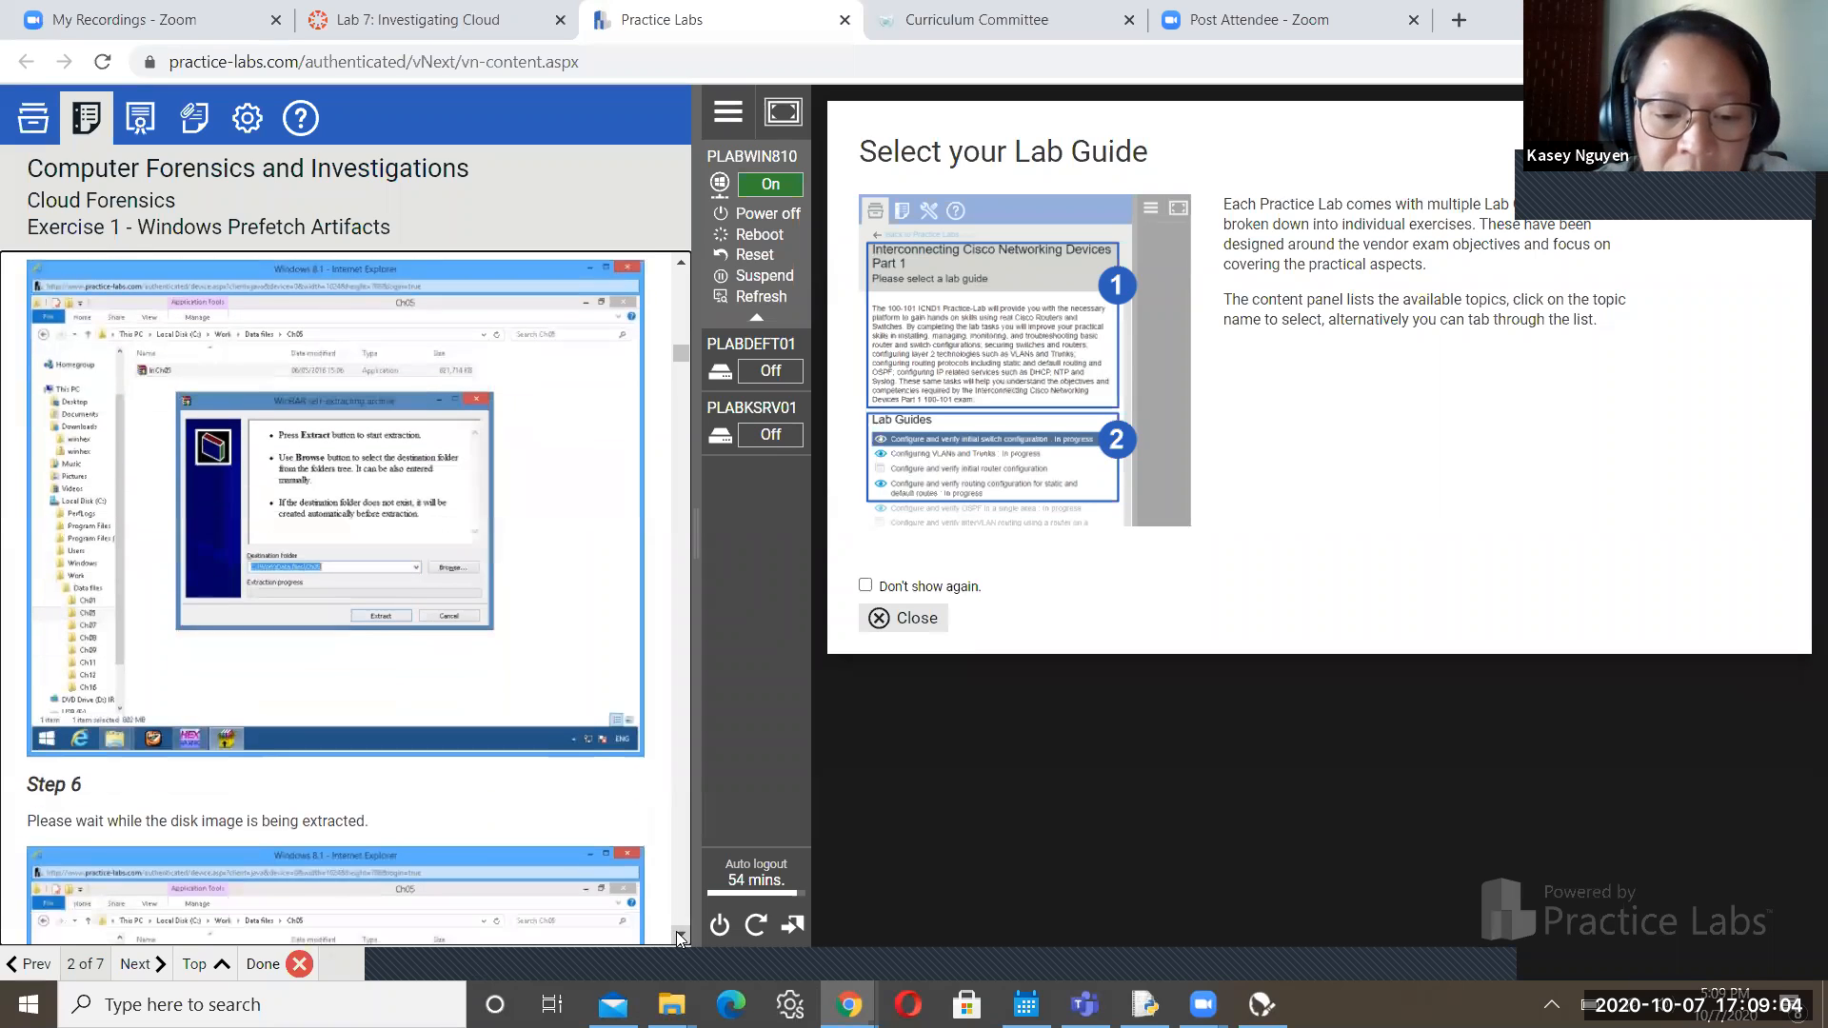
left_click(679, 934)
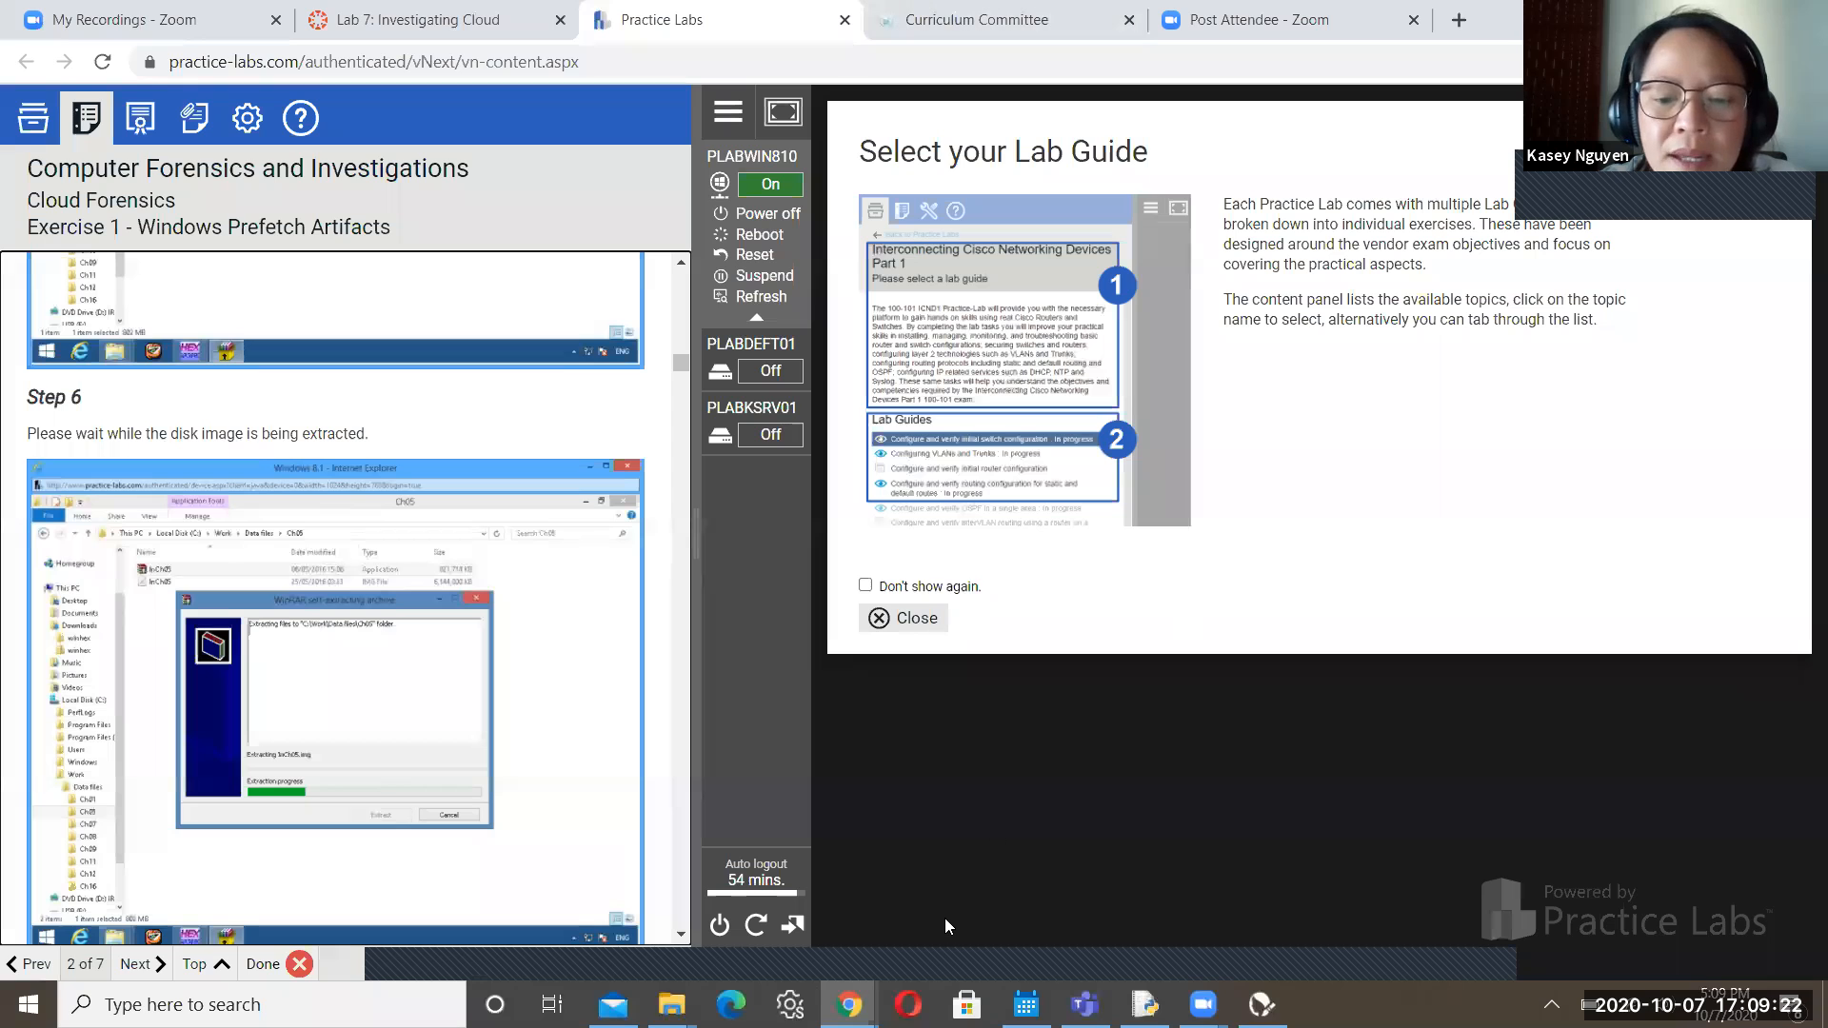
On the lab machine, browse to C:\Work\Data files\Ch05 and select the InCh05 application
mouse_move(848, 1004)
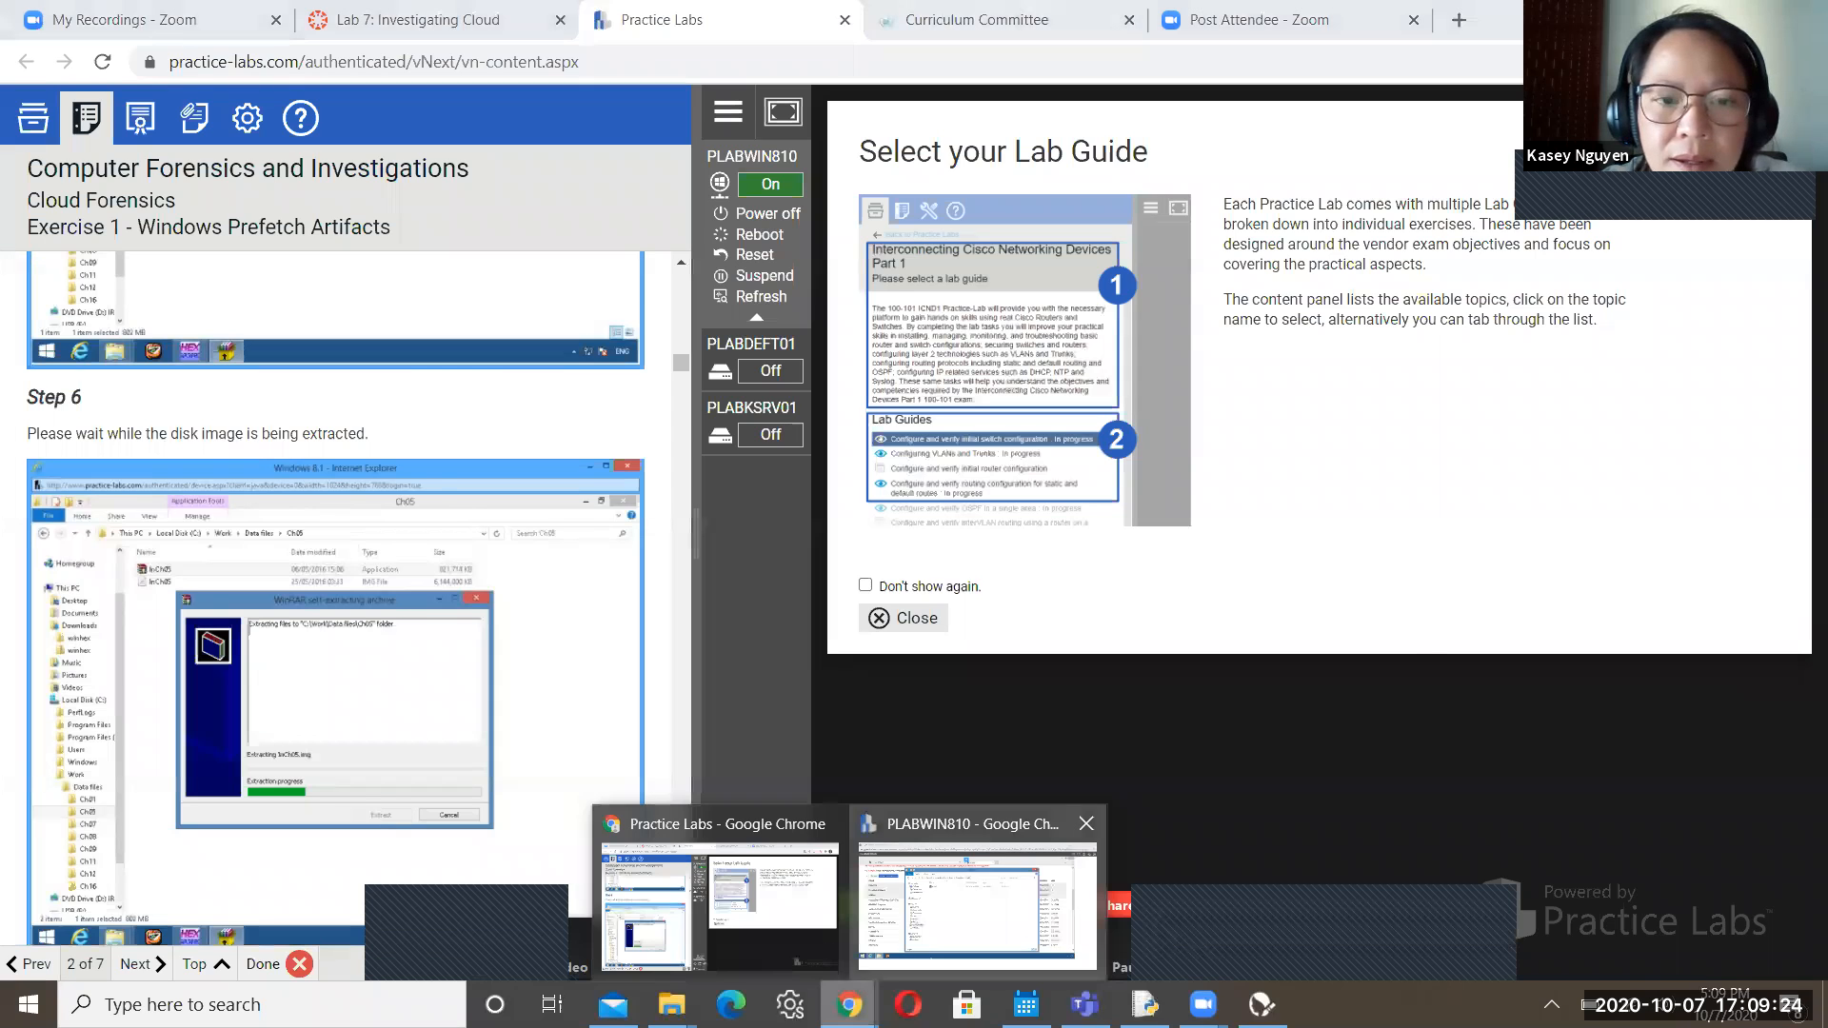
left_click(986, 881)
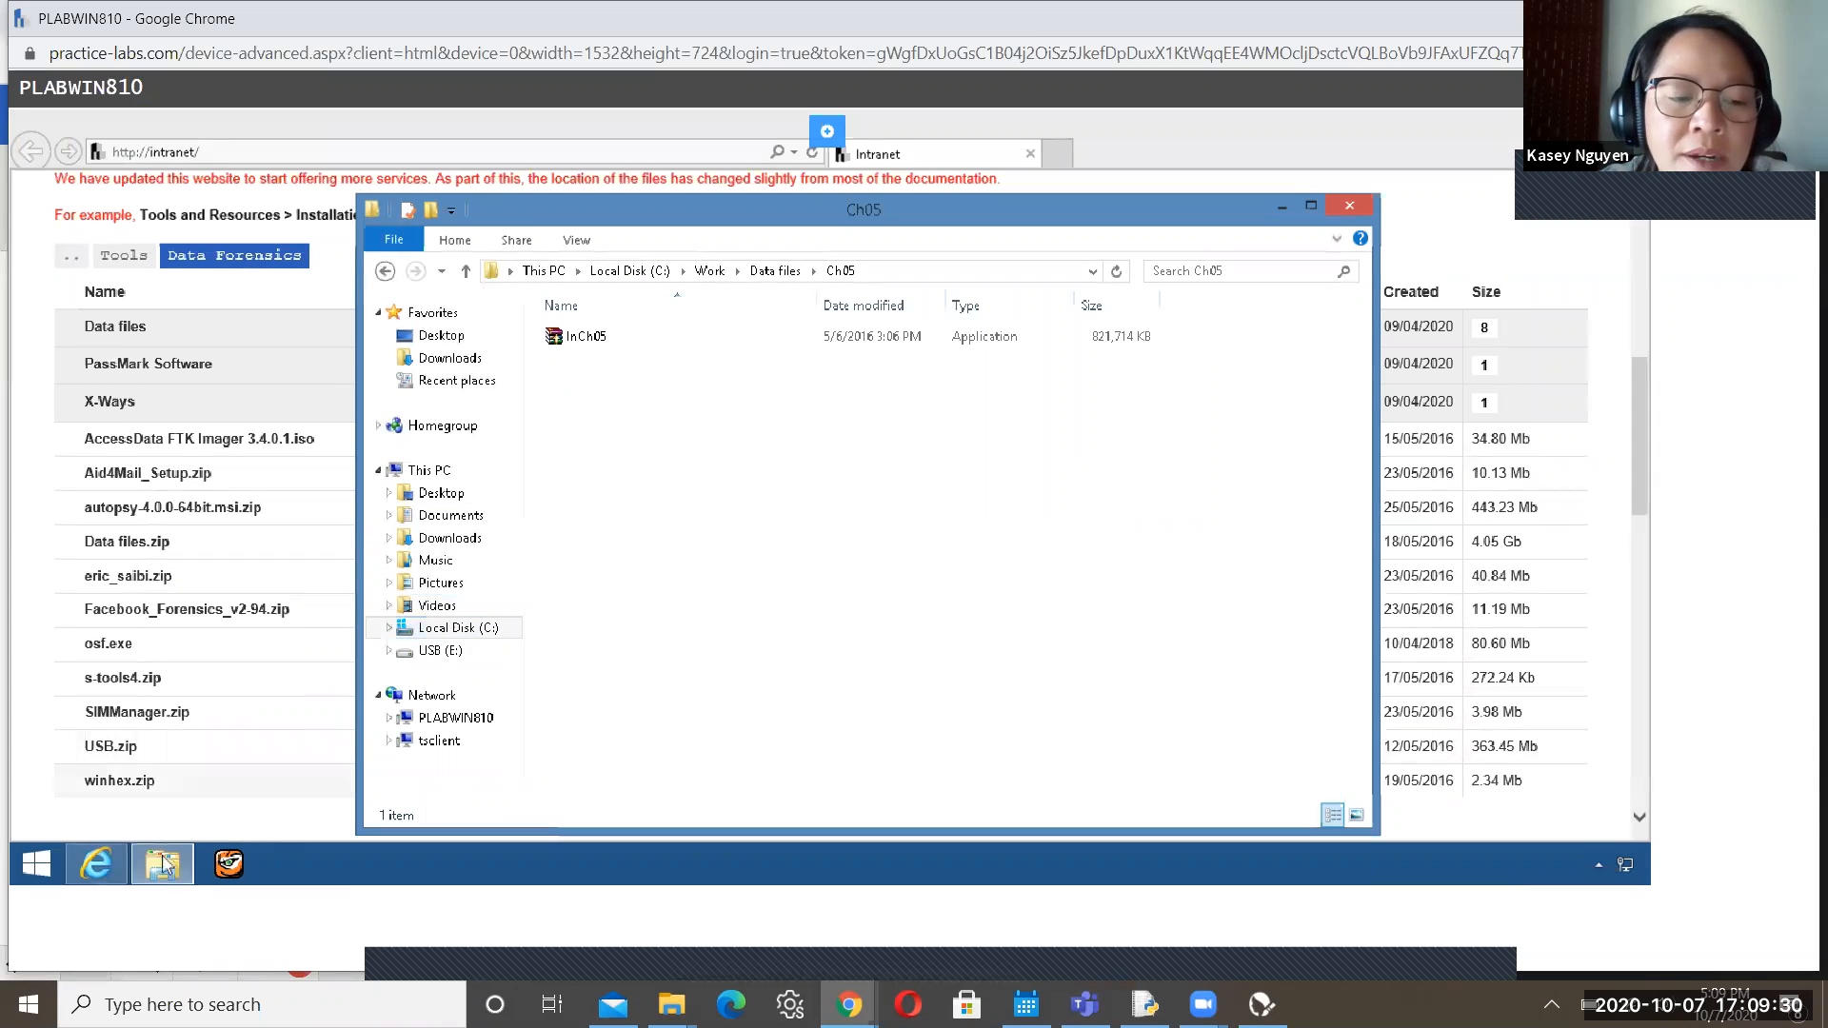
mouse_move(164, 863)
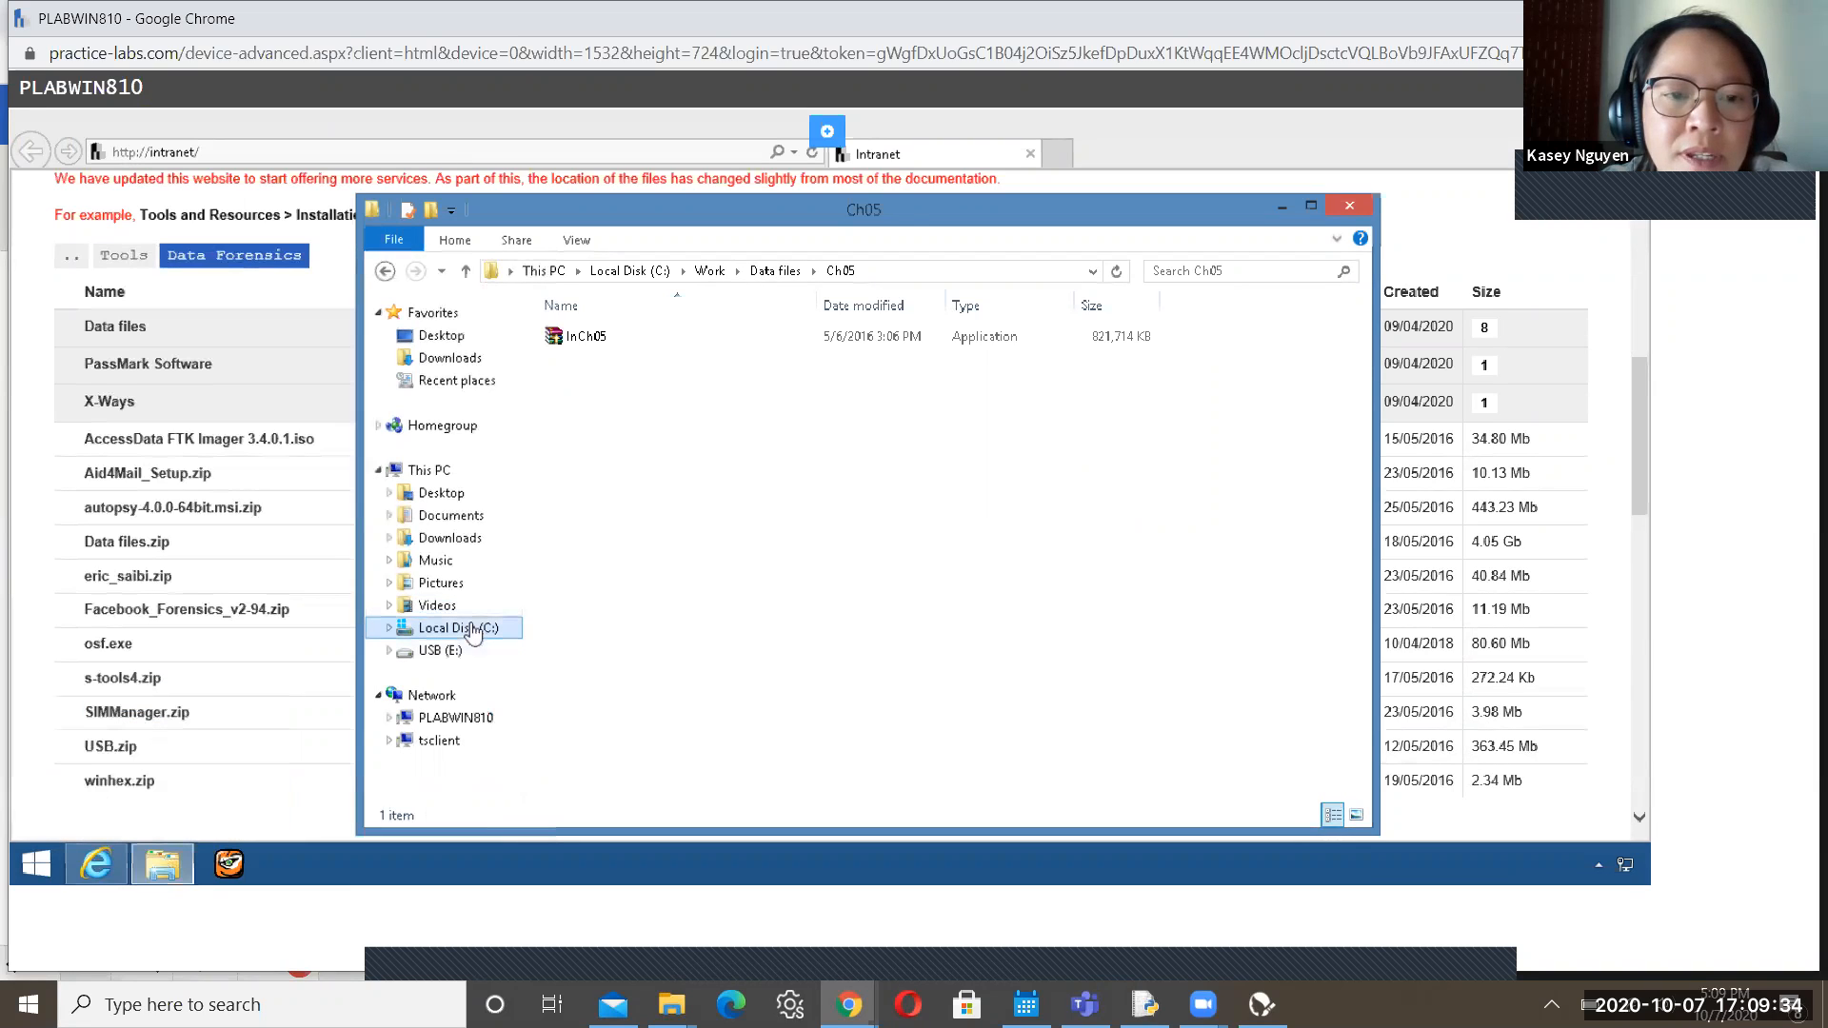
left_click(473, 632)
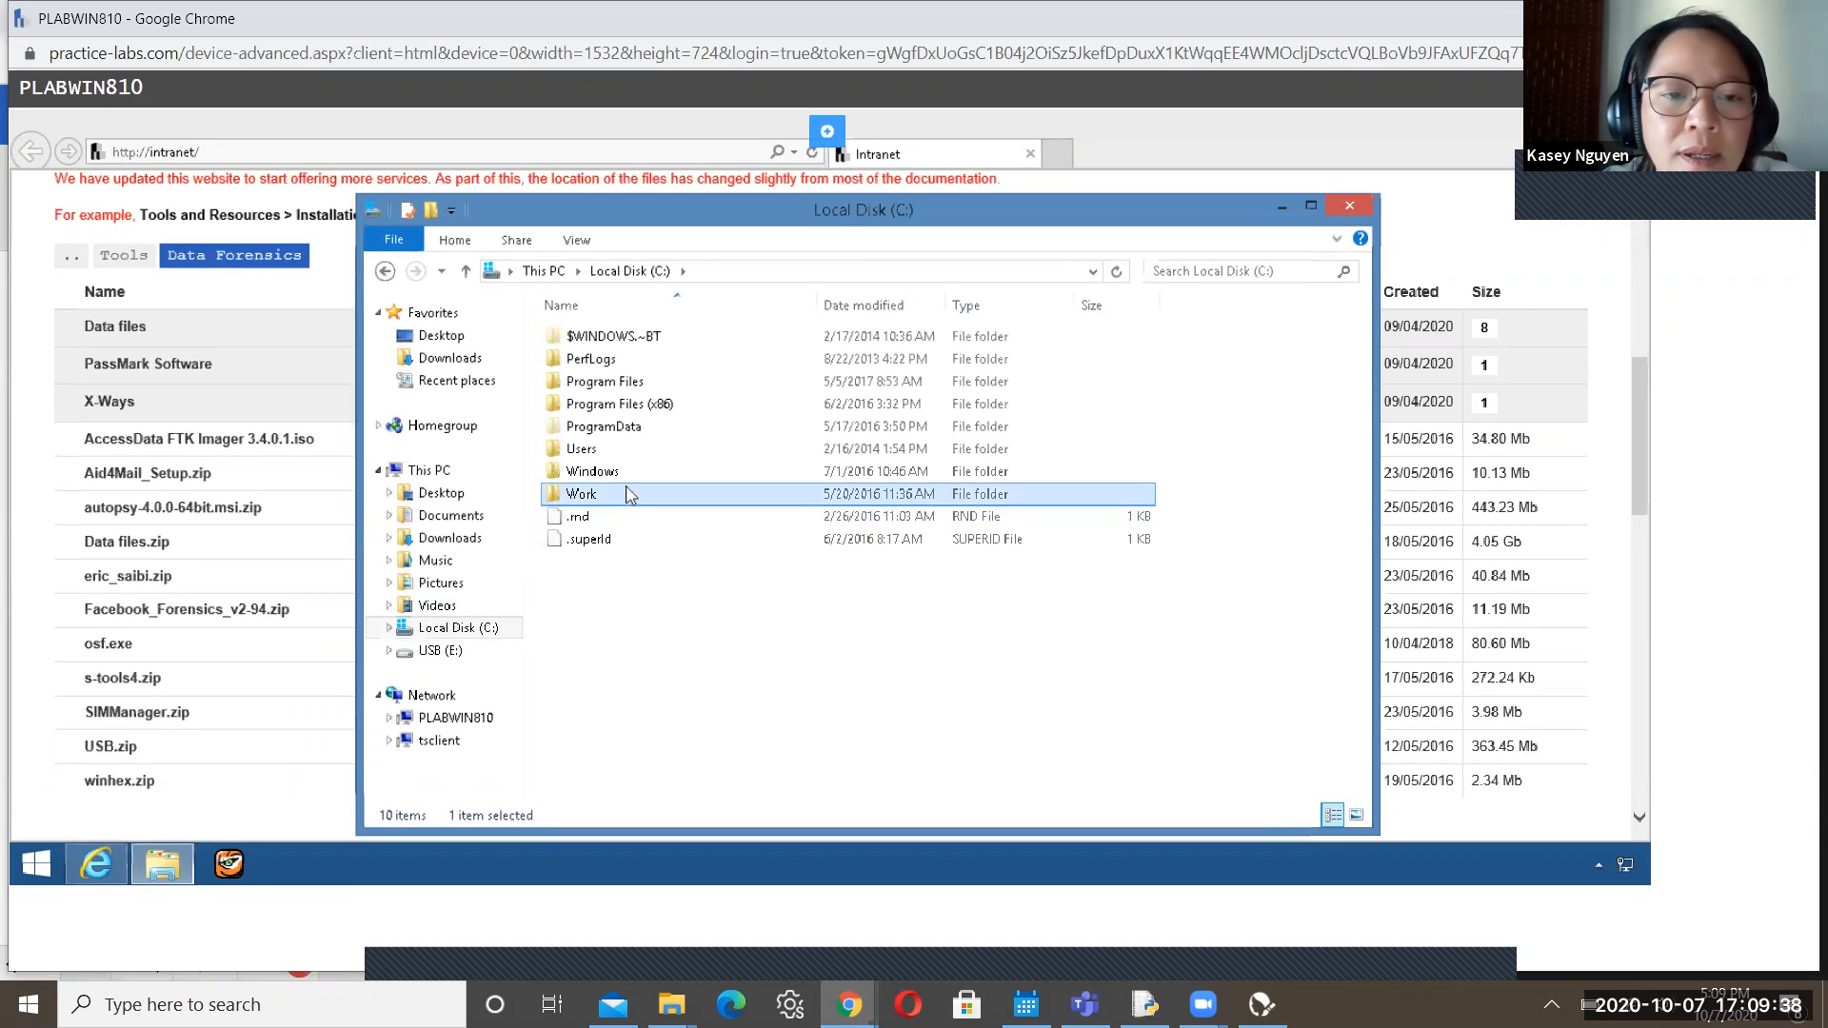
double_click(629, 494)
double_click(607, 338)
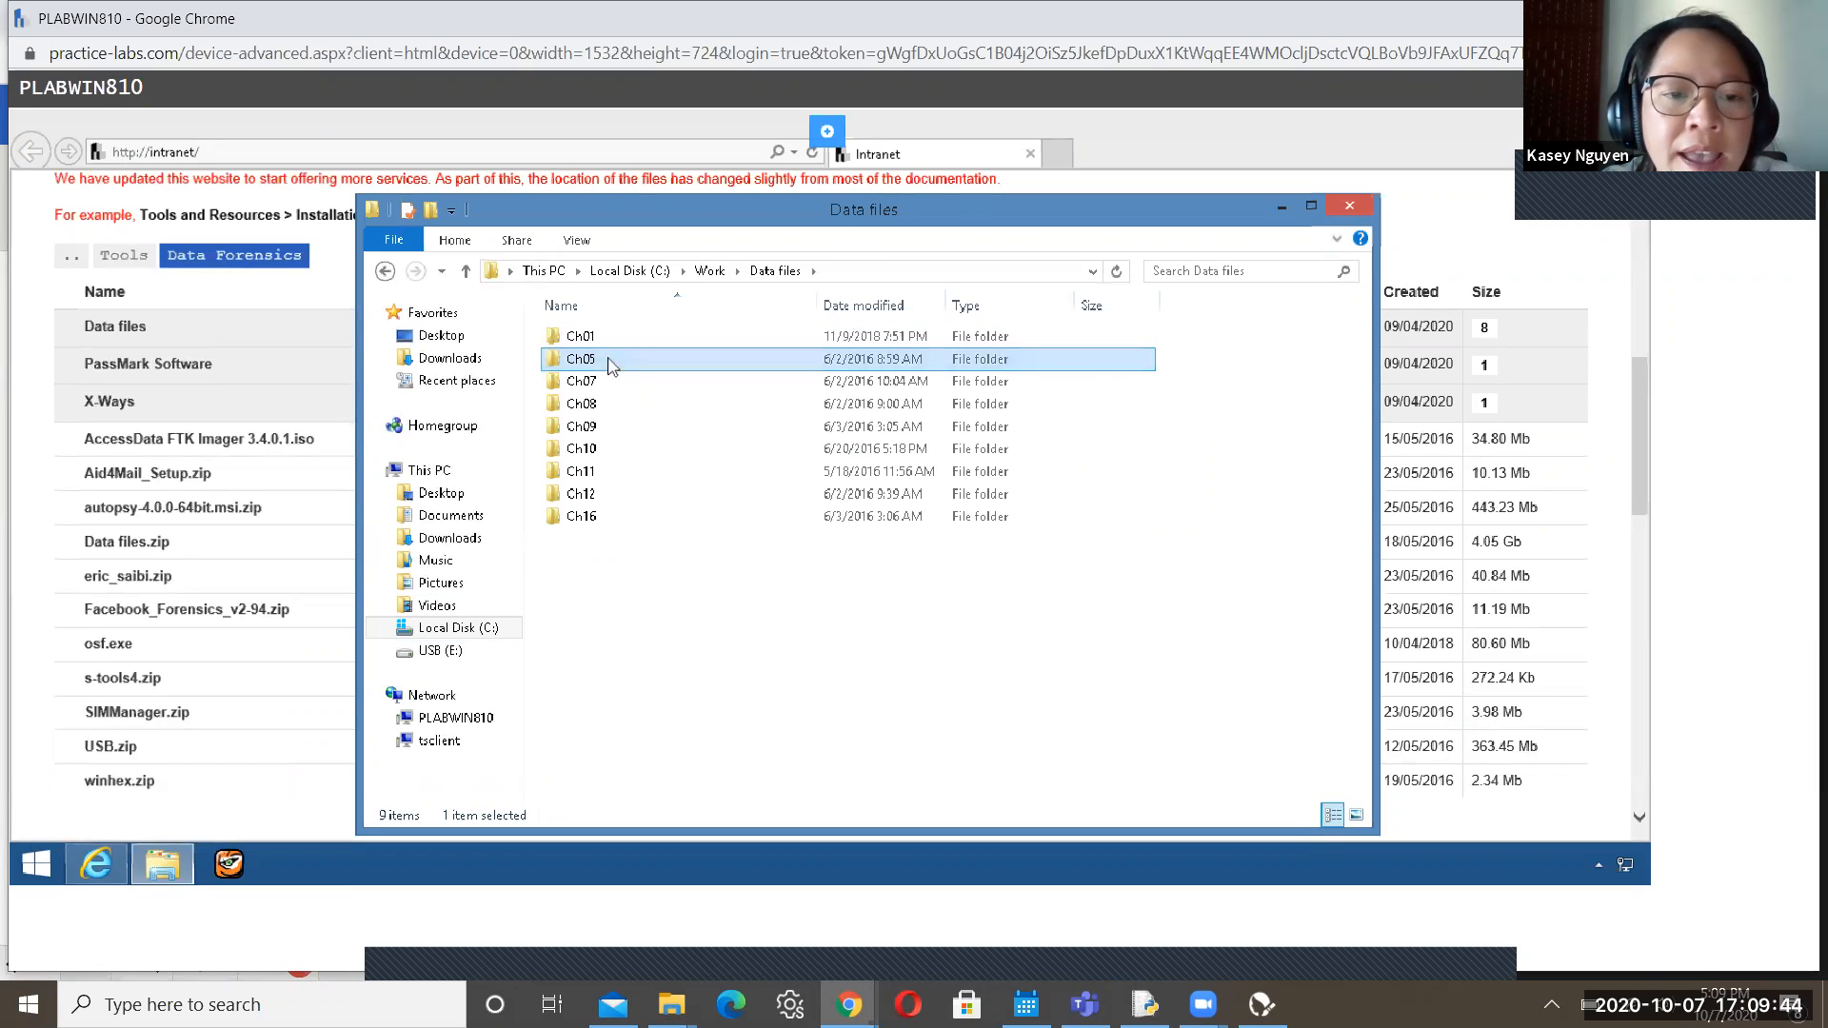
double_click(610, 362)
left_click(597, 343)
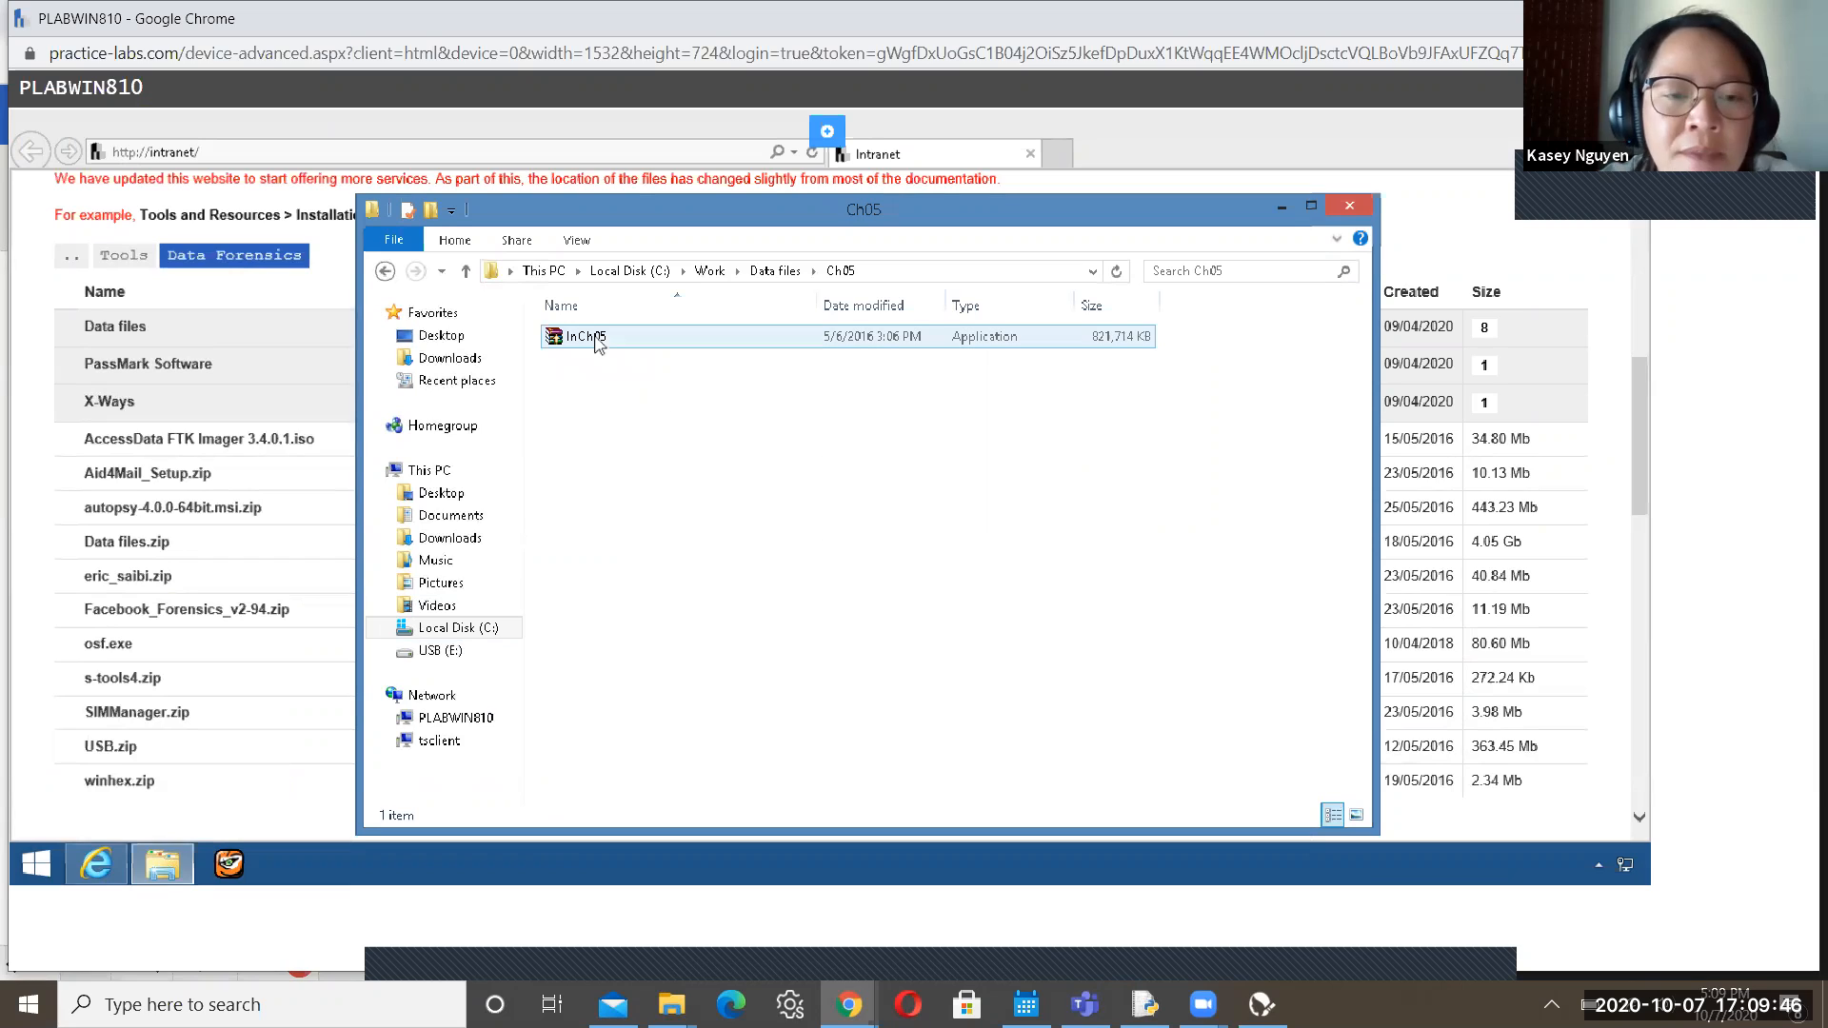
Run the InCh05 self-extracting archive and extract InCh05.img into the Ch05 folder
right_click(595, 339)
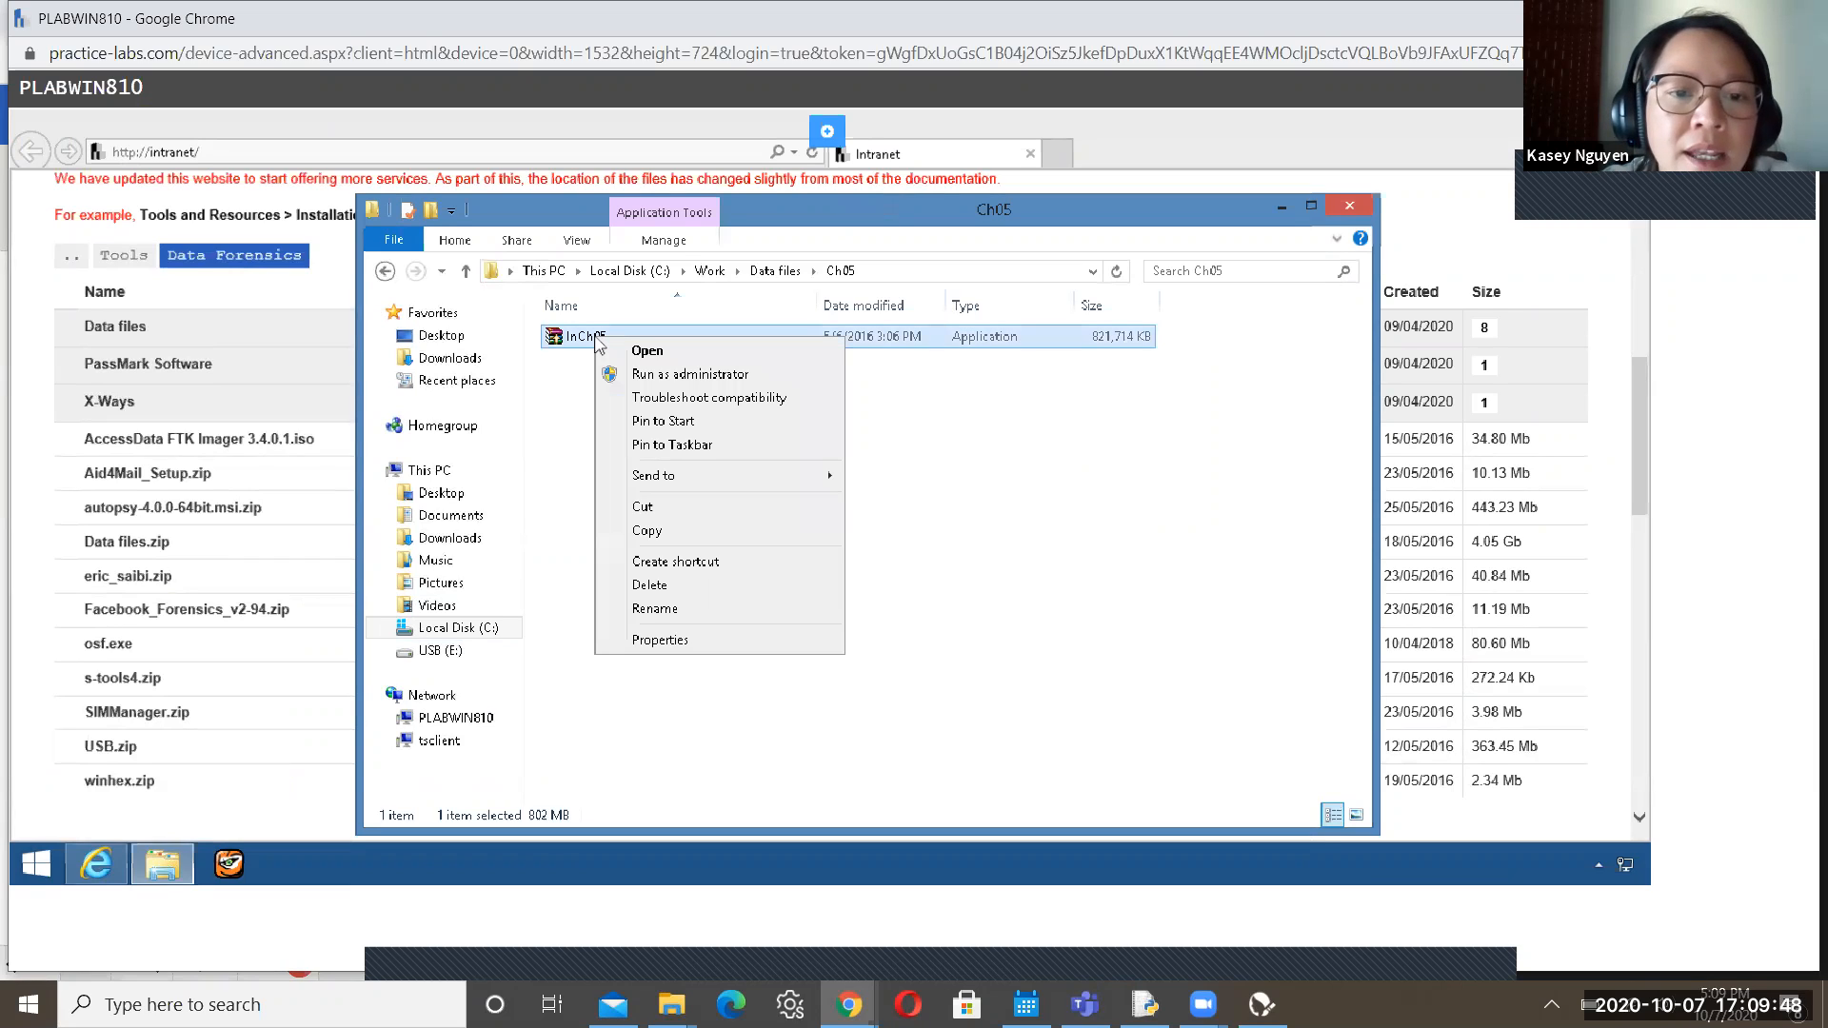
left_click(655, 352)
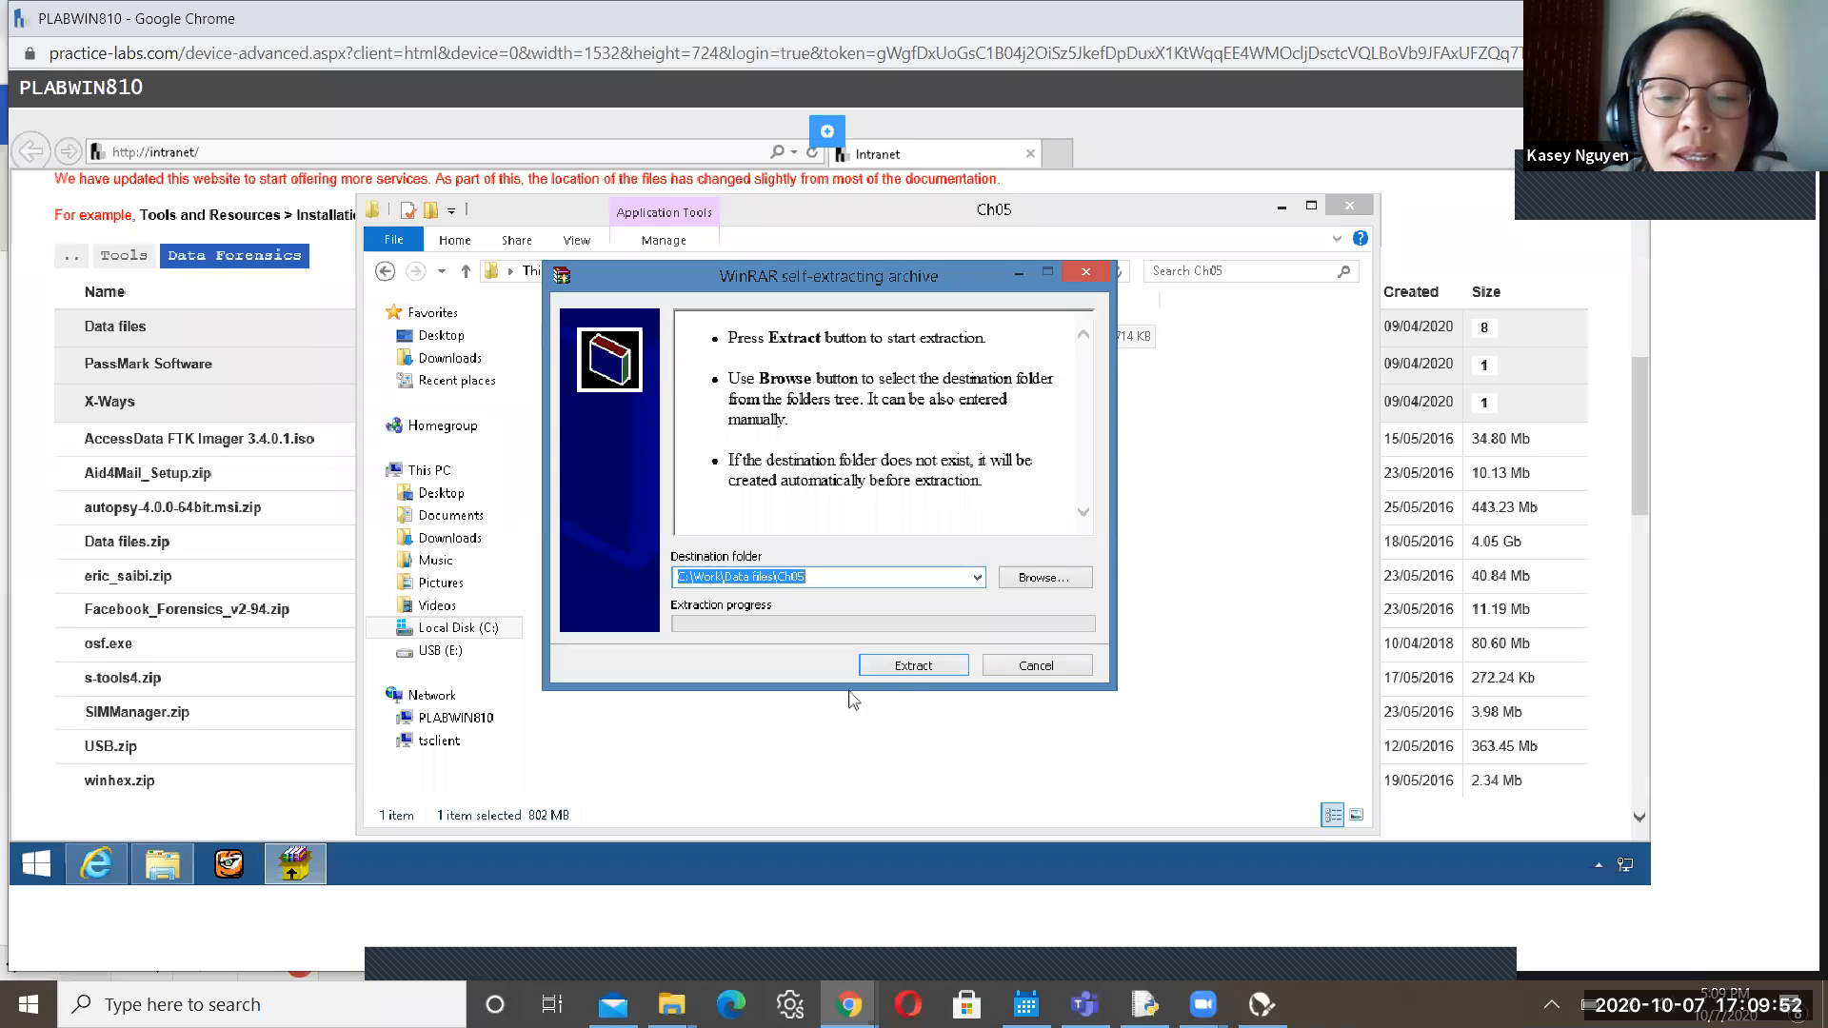
left_click(912, 666)
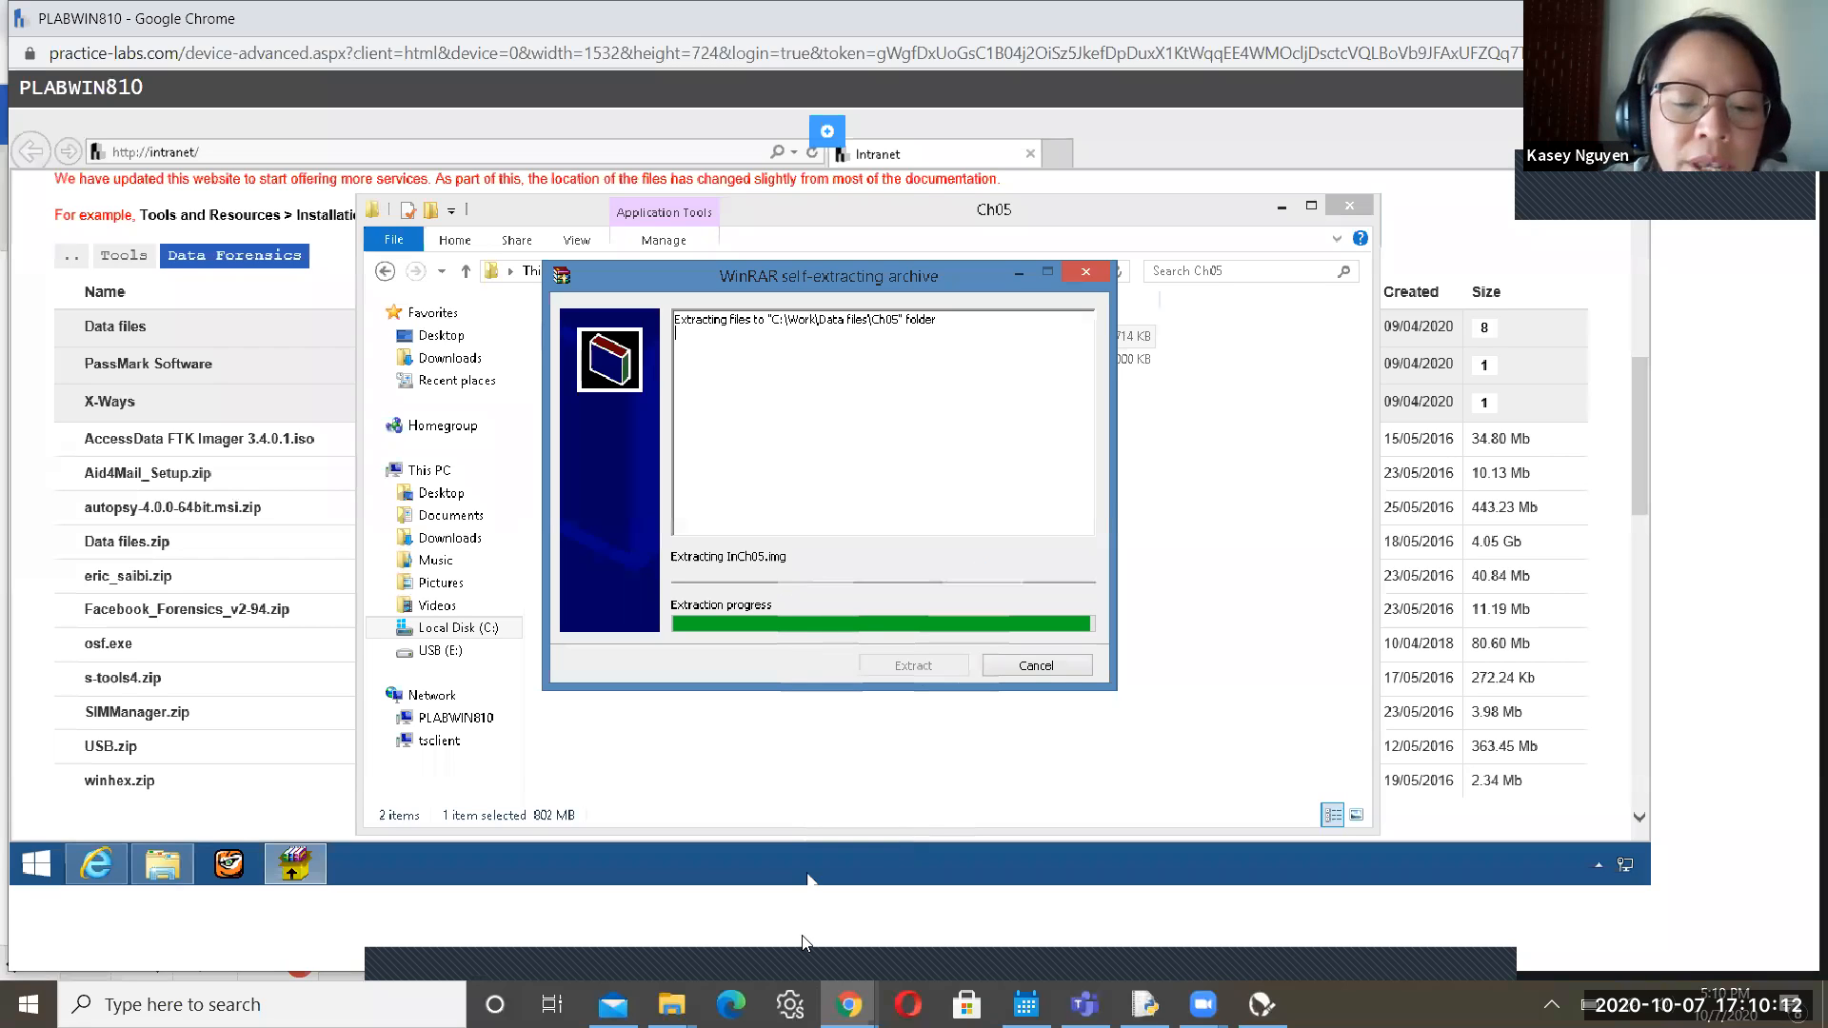
In the lab guide, highlight Step 7's subfolder name WorknChap13nChapter, then return to the lab machine
mouse_move(849, 1005)
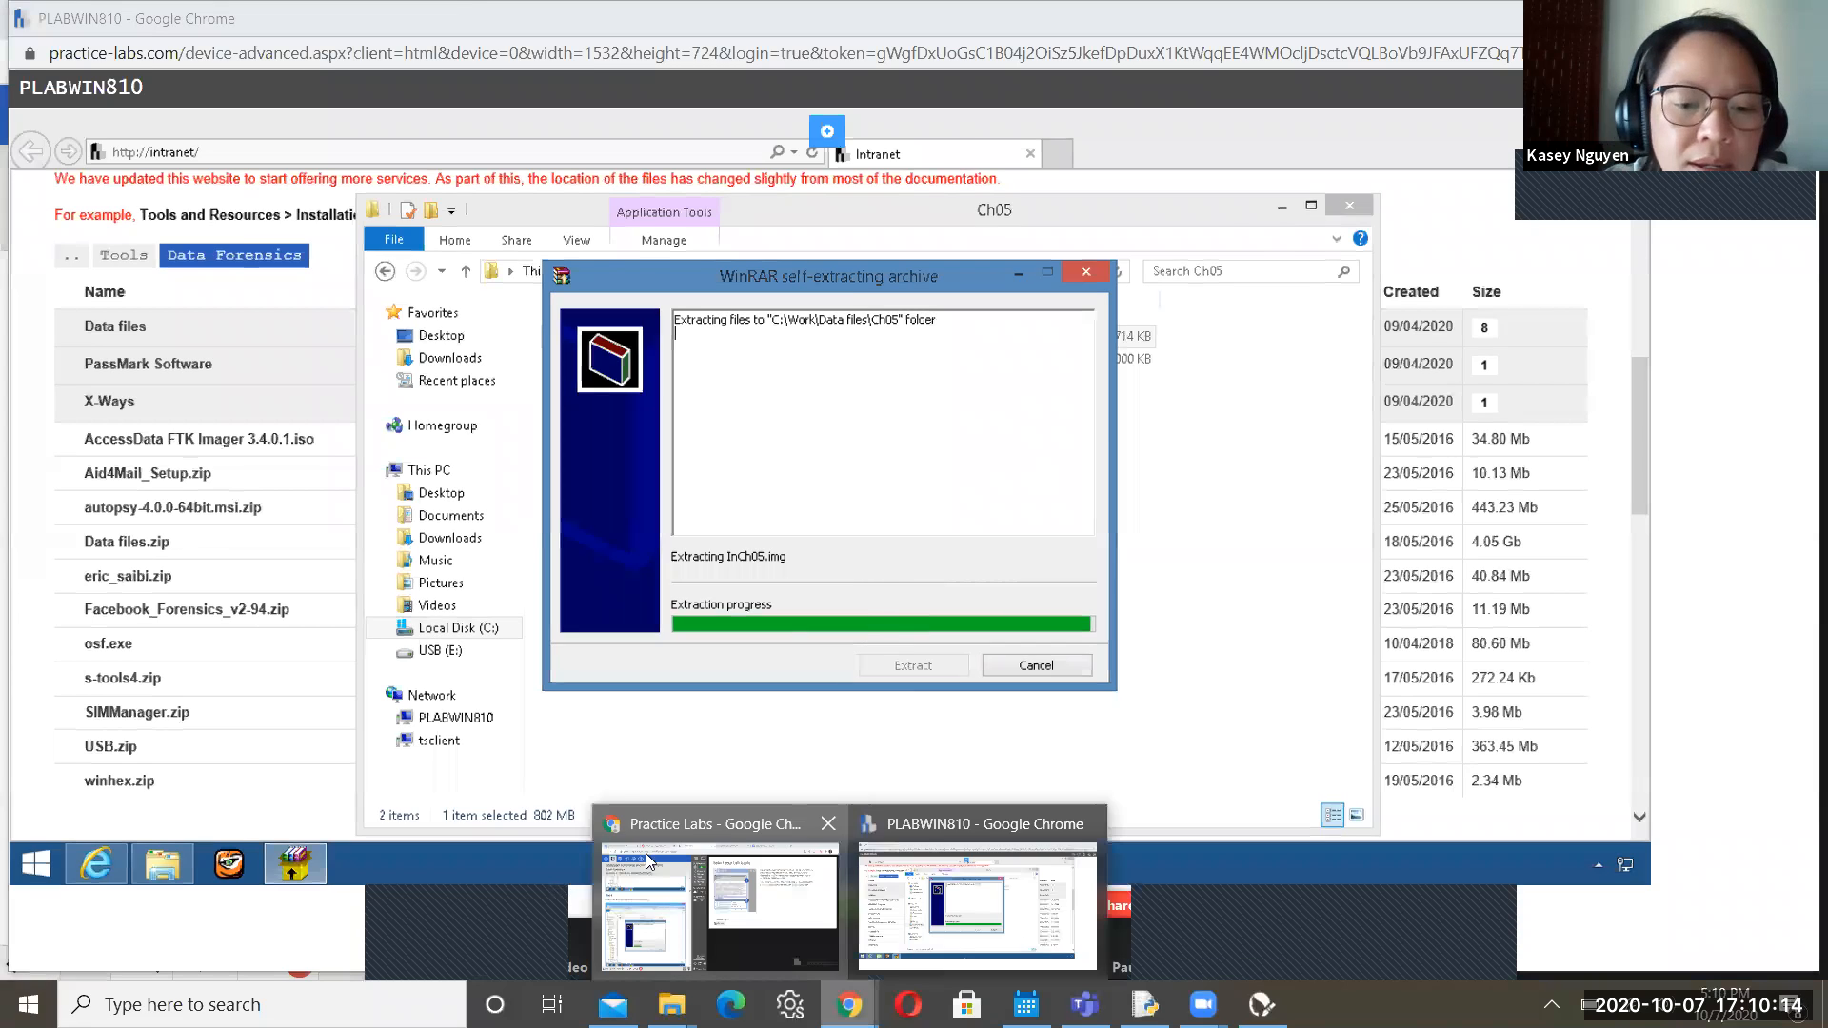
left_click(646, 853)
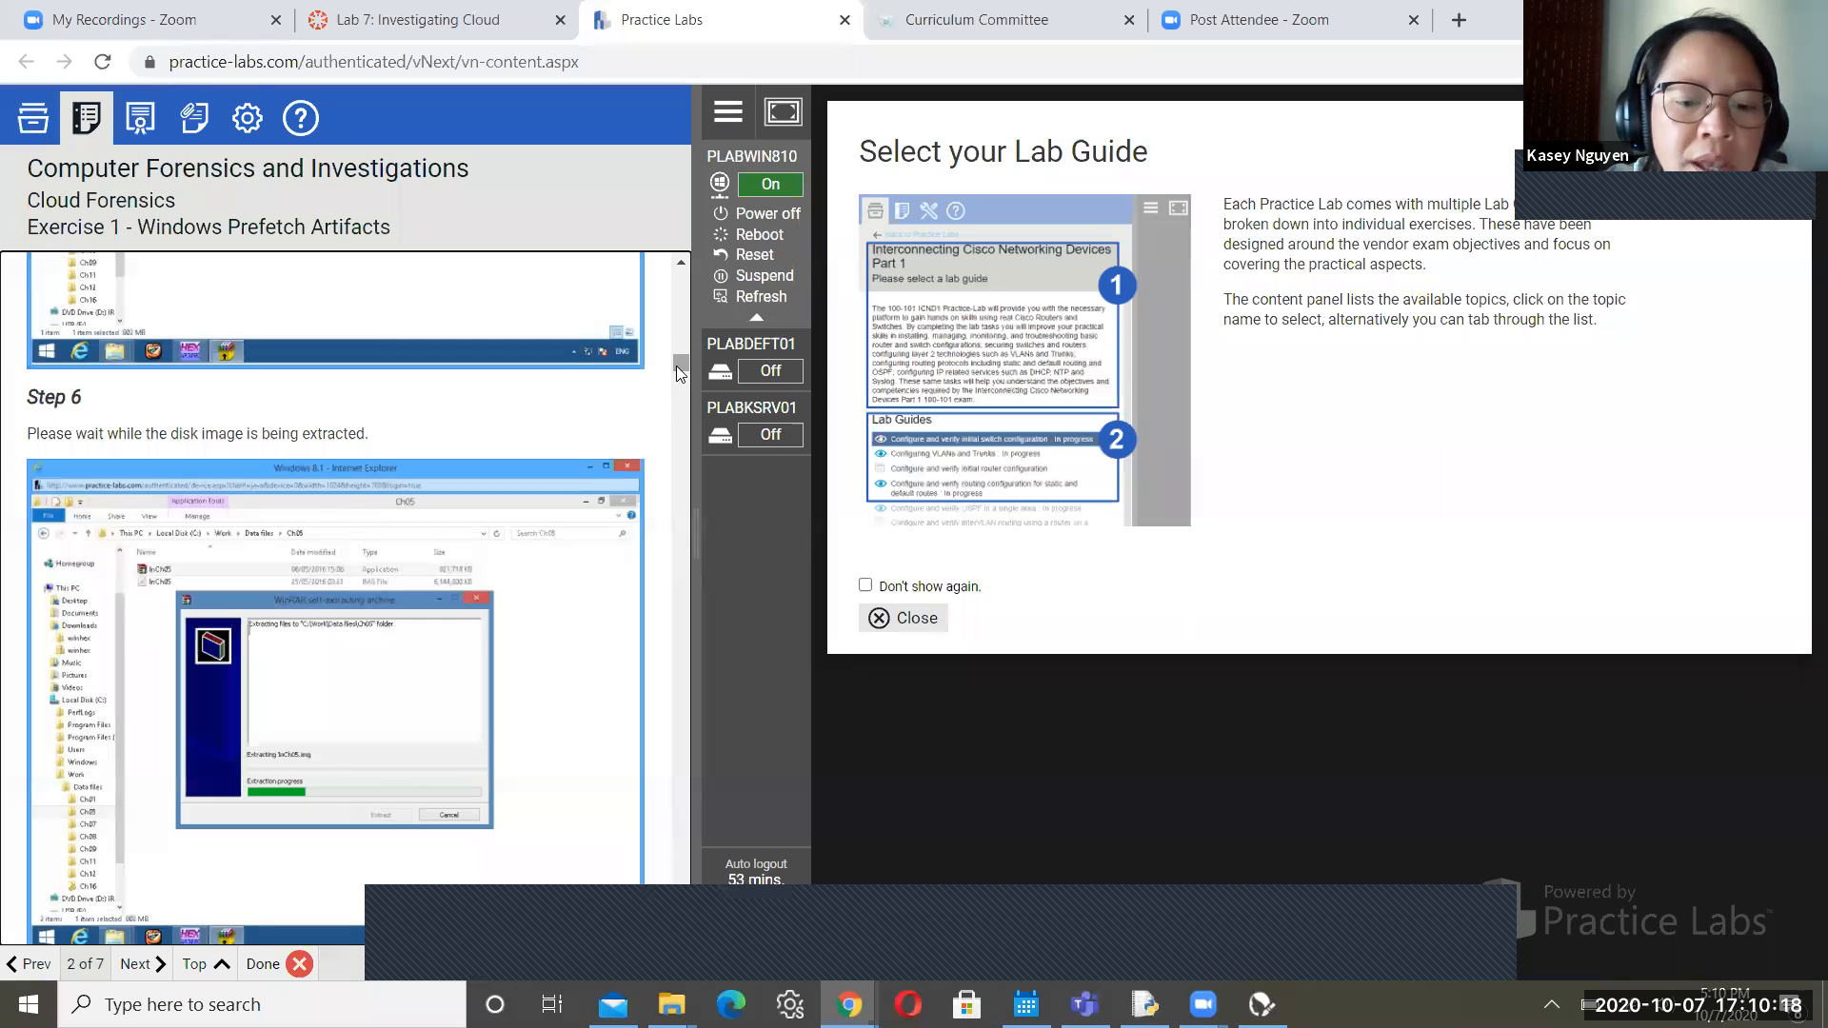
scroll(684, 937, "down", 5)
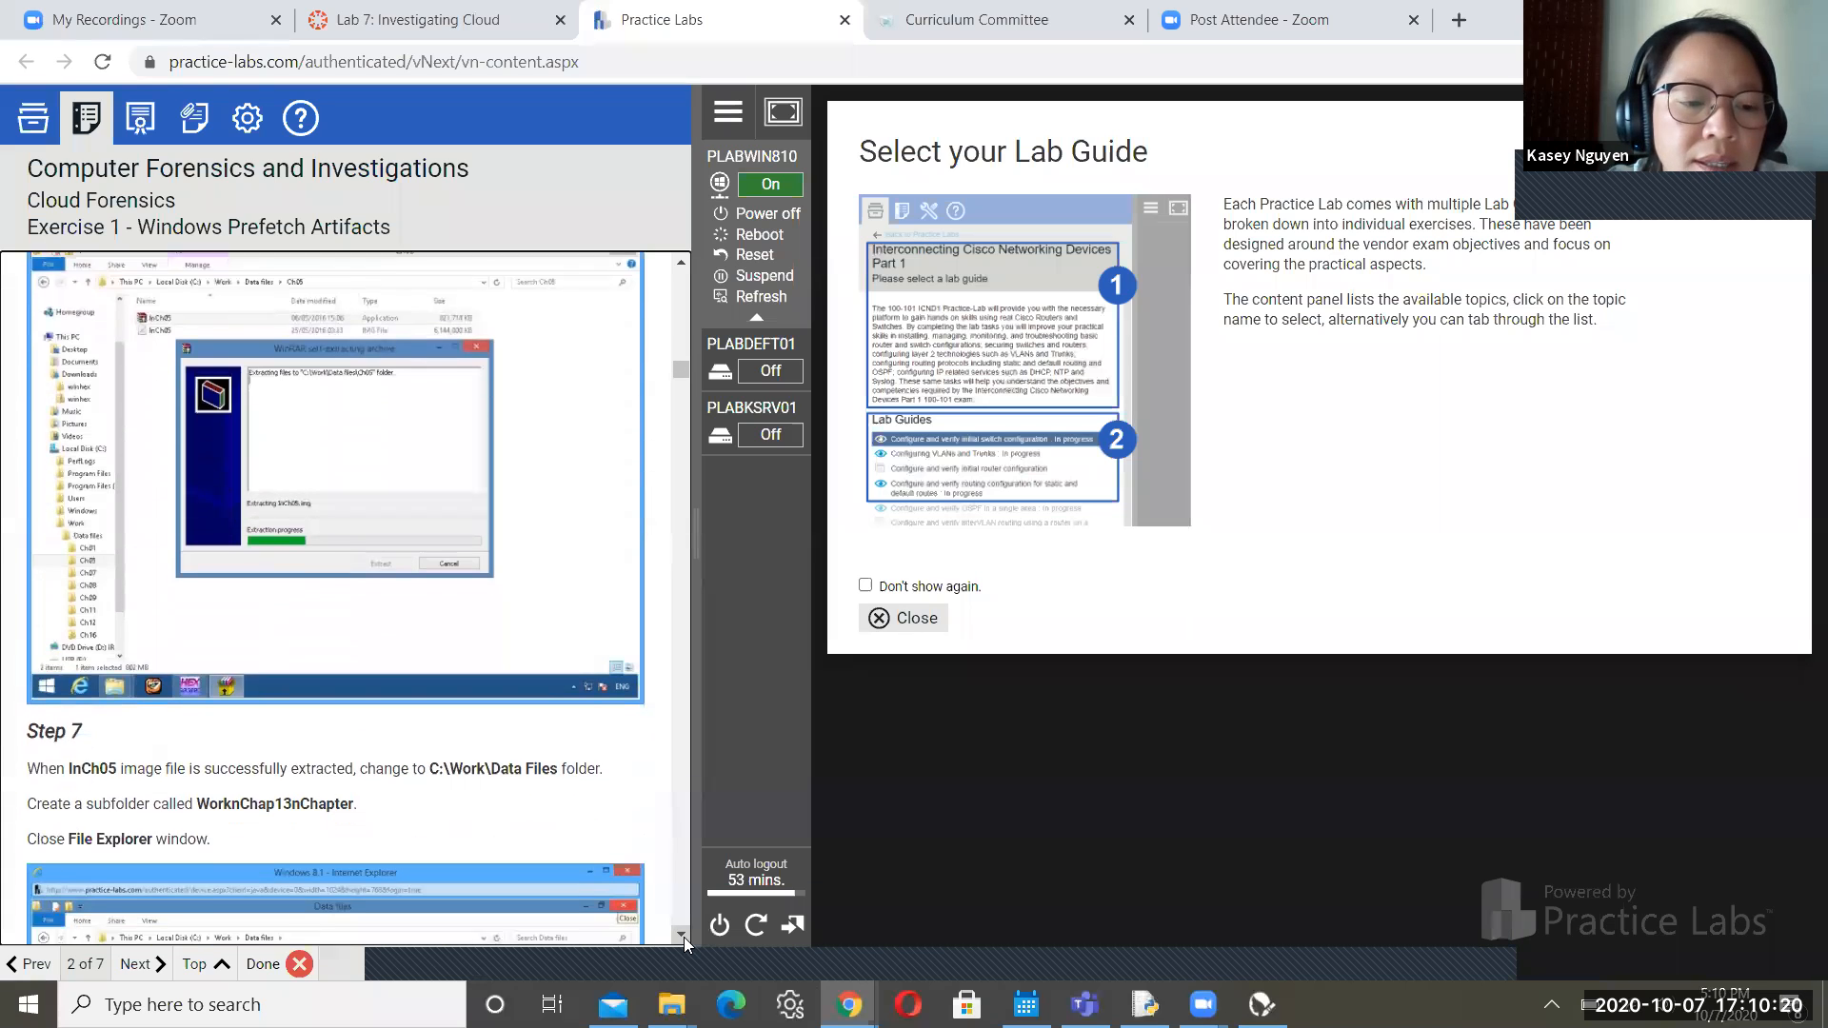
scroll(684, 937, "down", 2)
scroll(684, 936, "down", 2)
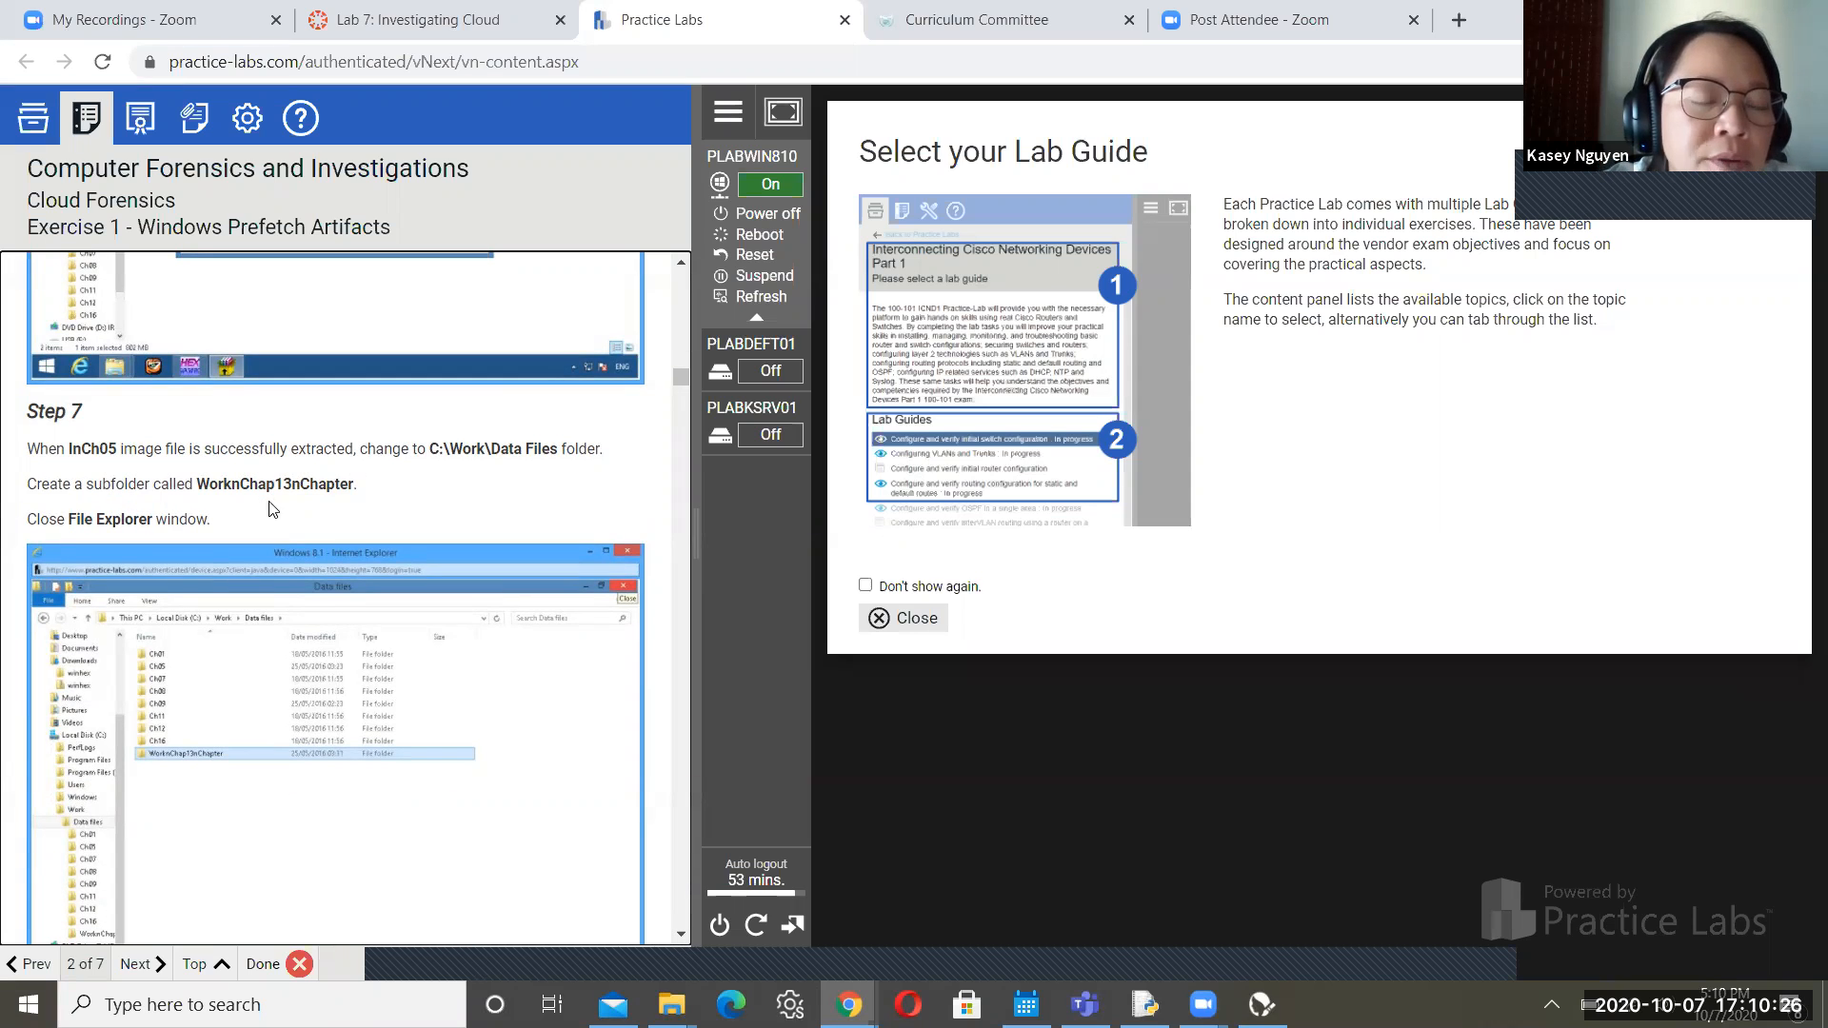
left_click_drag(218, 487, 356, 482)
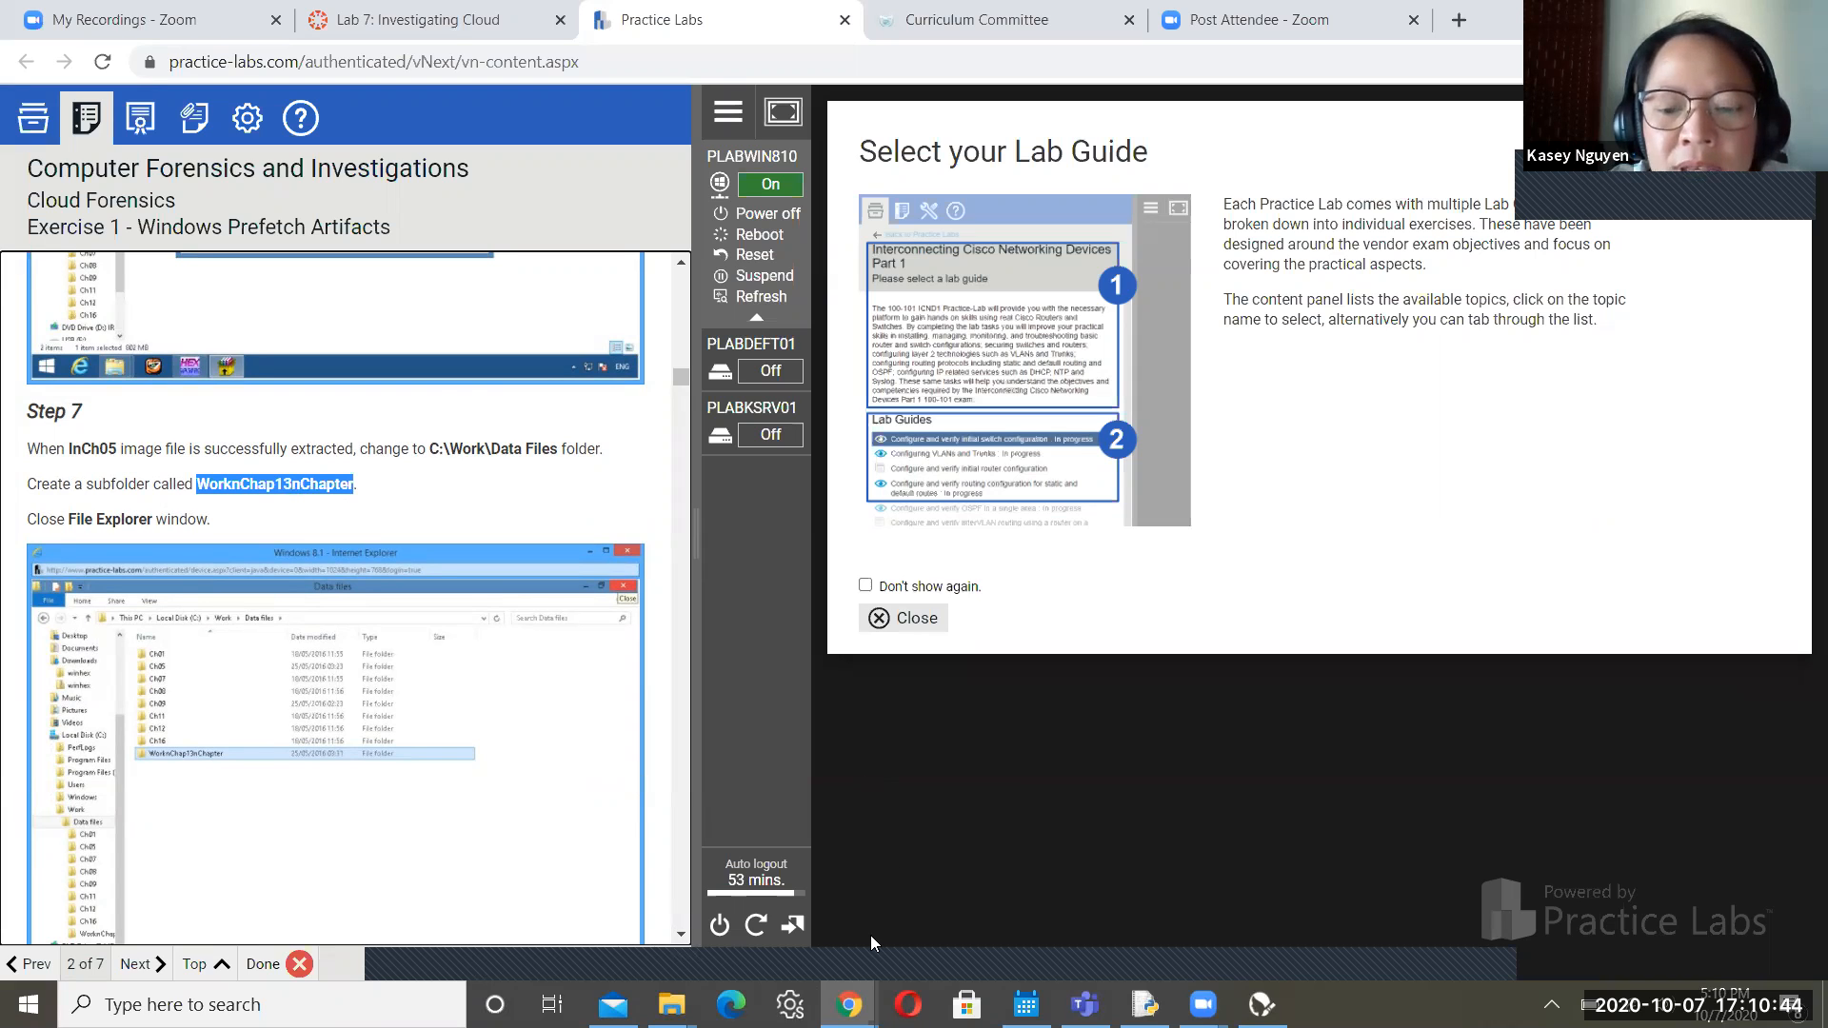
key("alt+Tab")
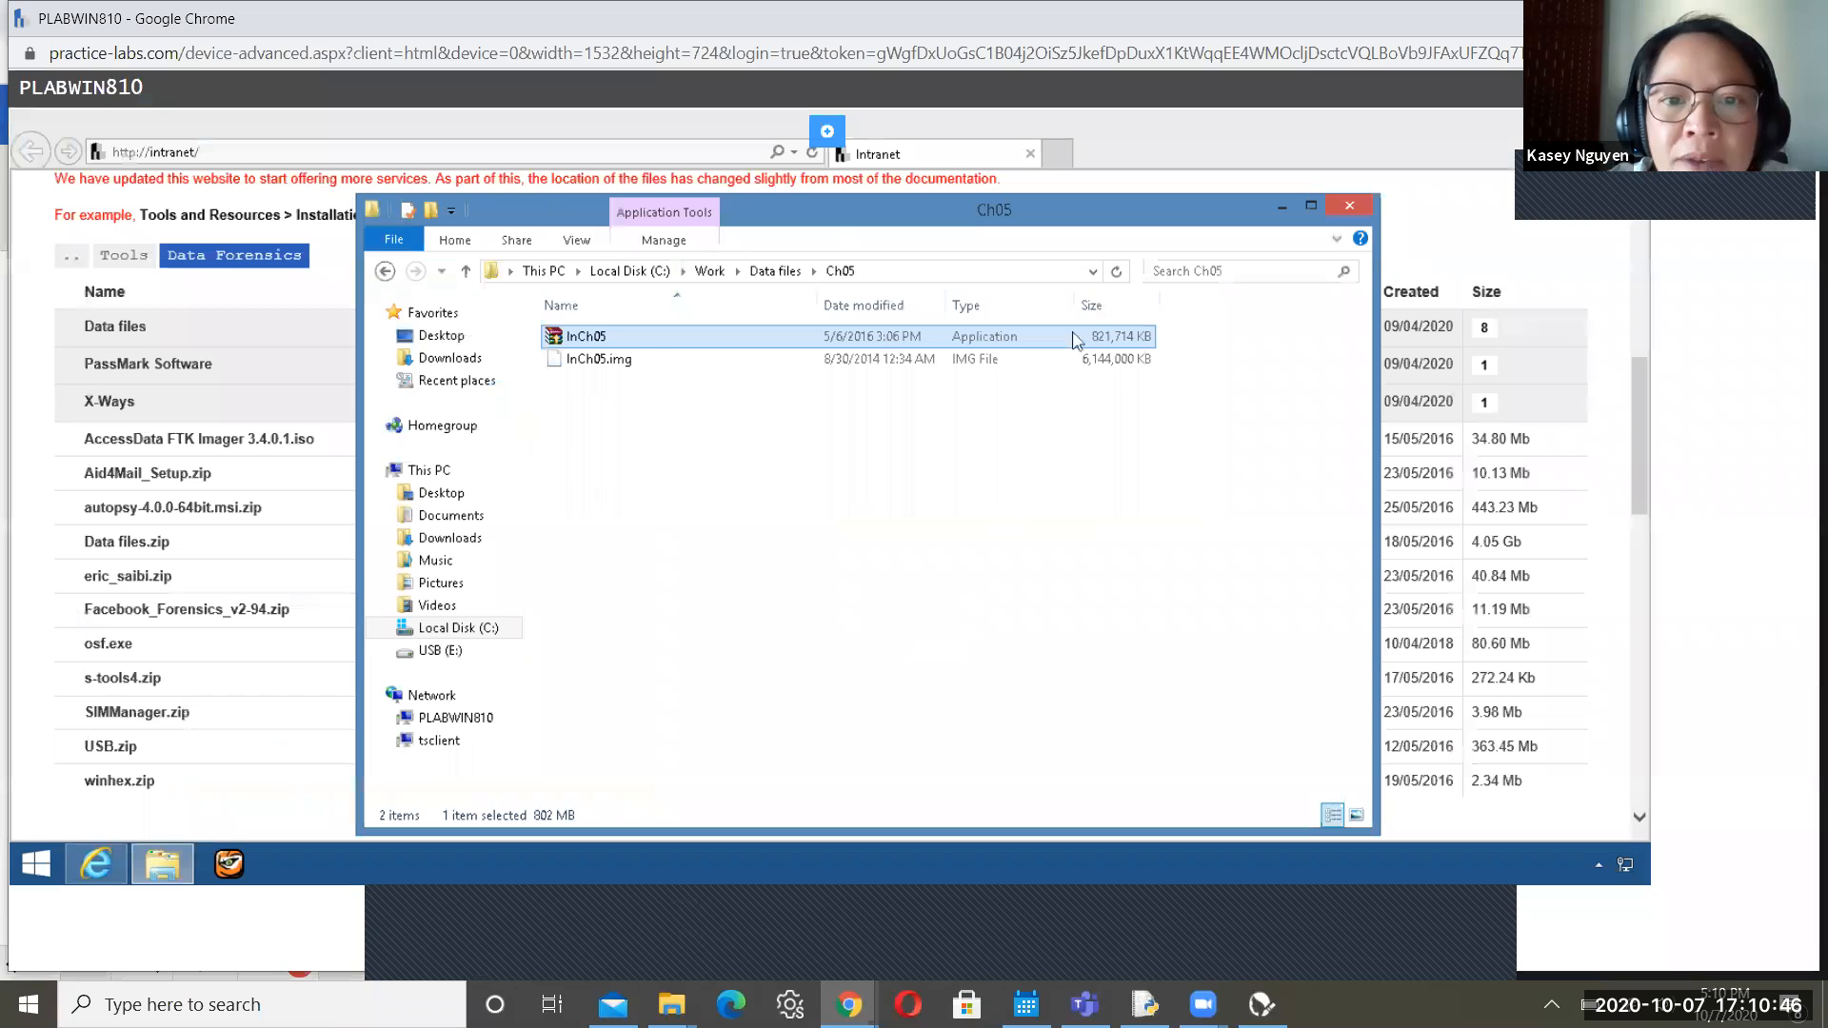
In File Explorer, navigate to the C:\Work\Data files folder
left_click(1282, 205)
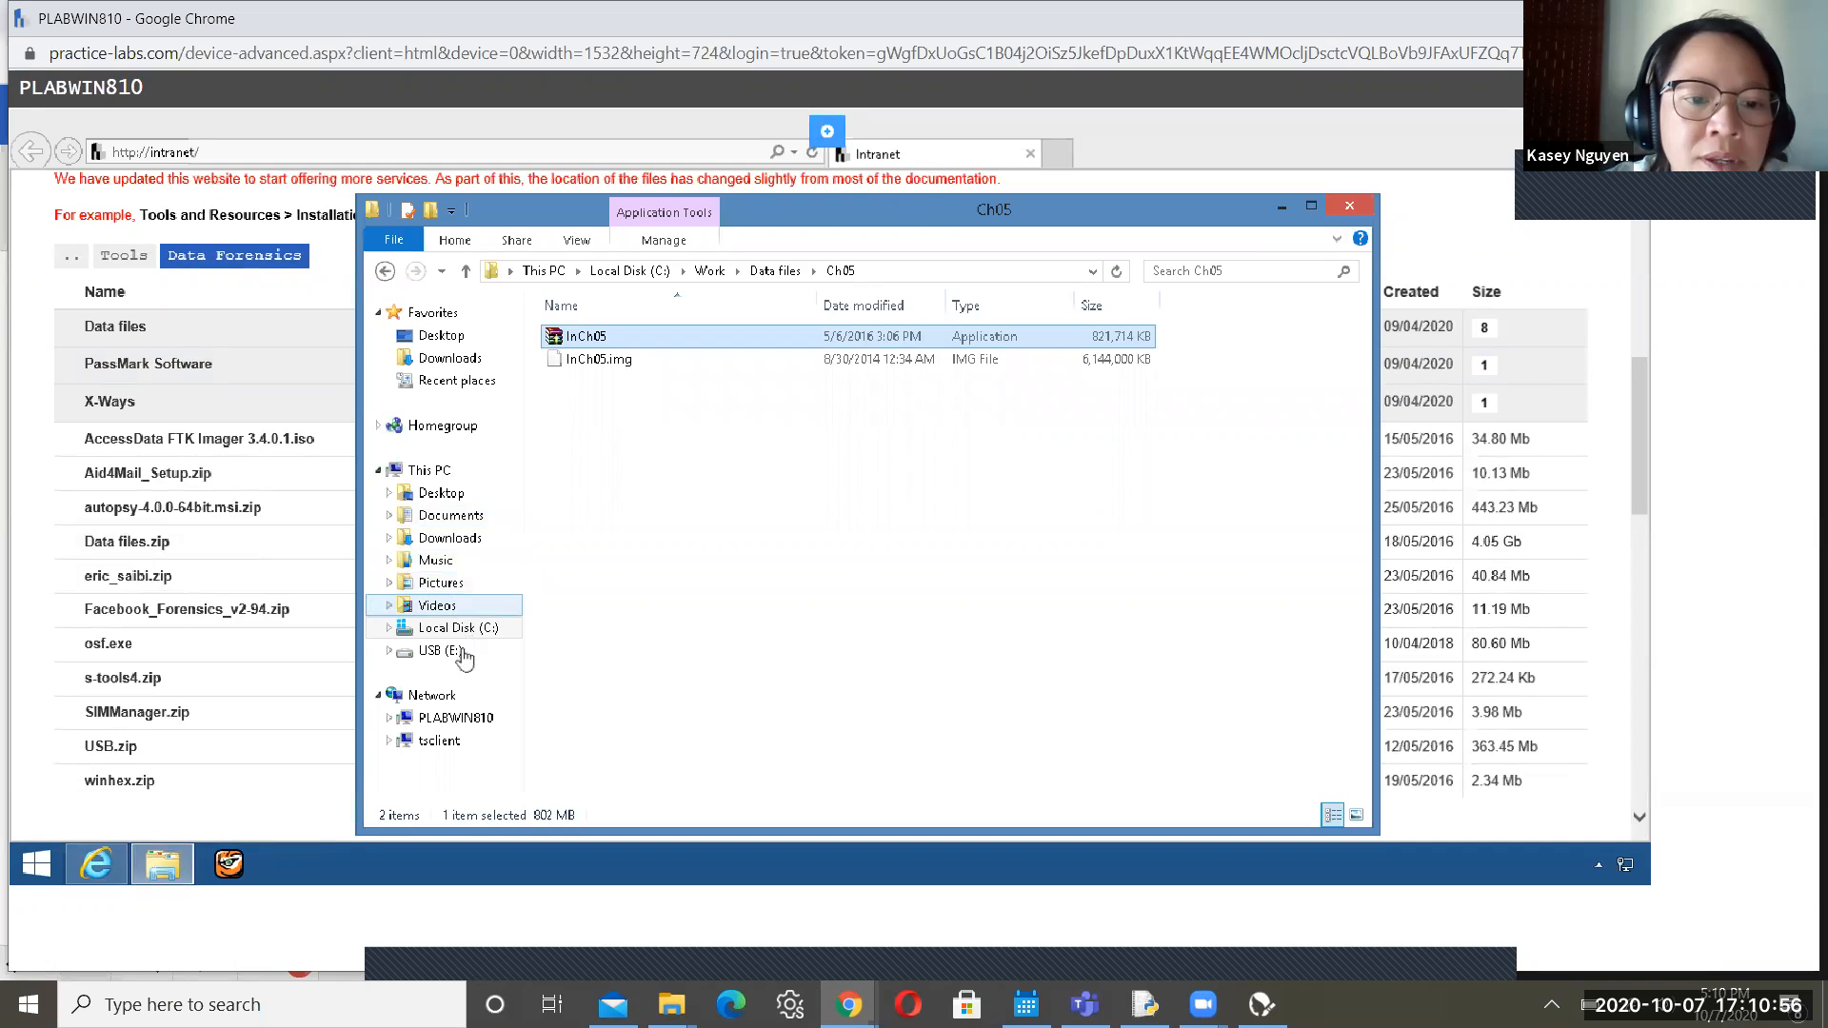
left_click(470, 631)
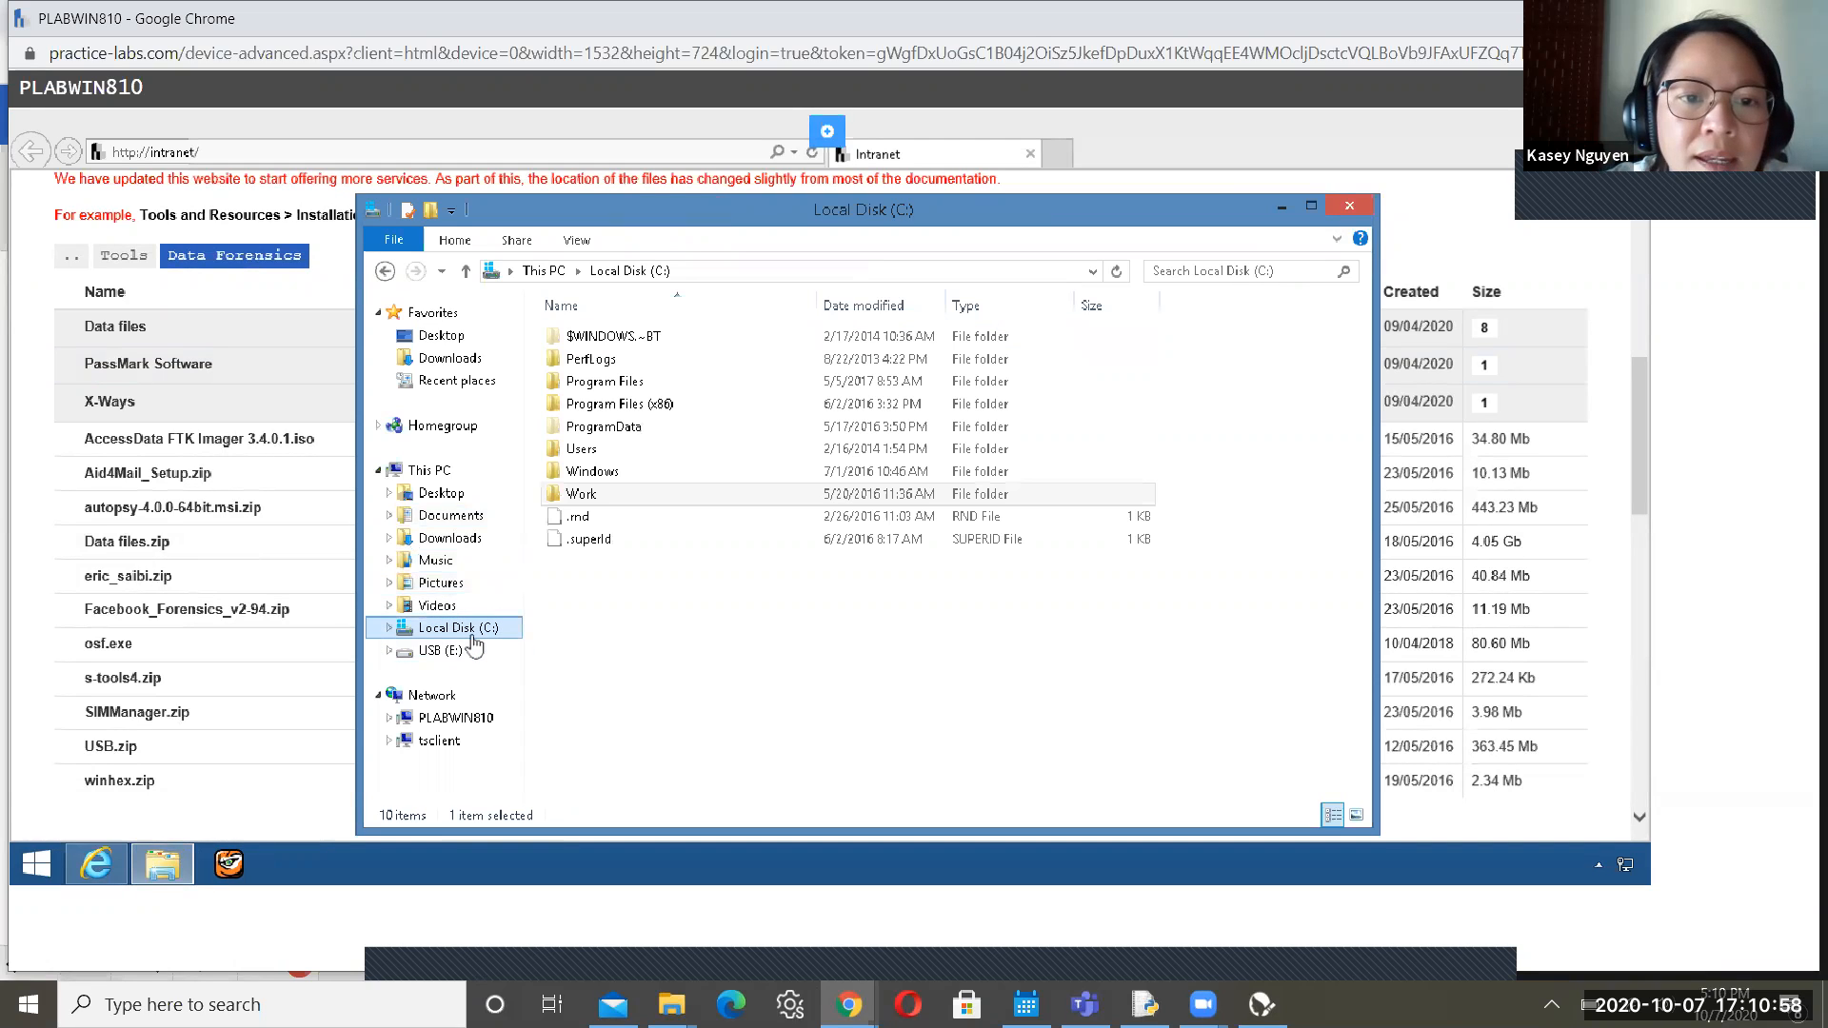
left_click(610, 494)
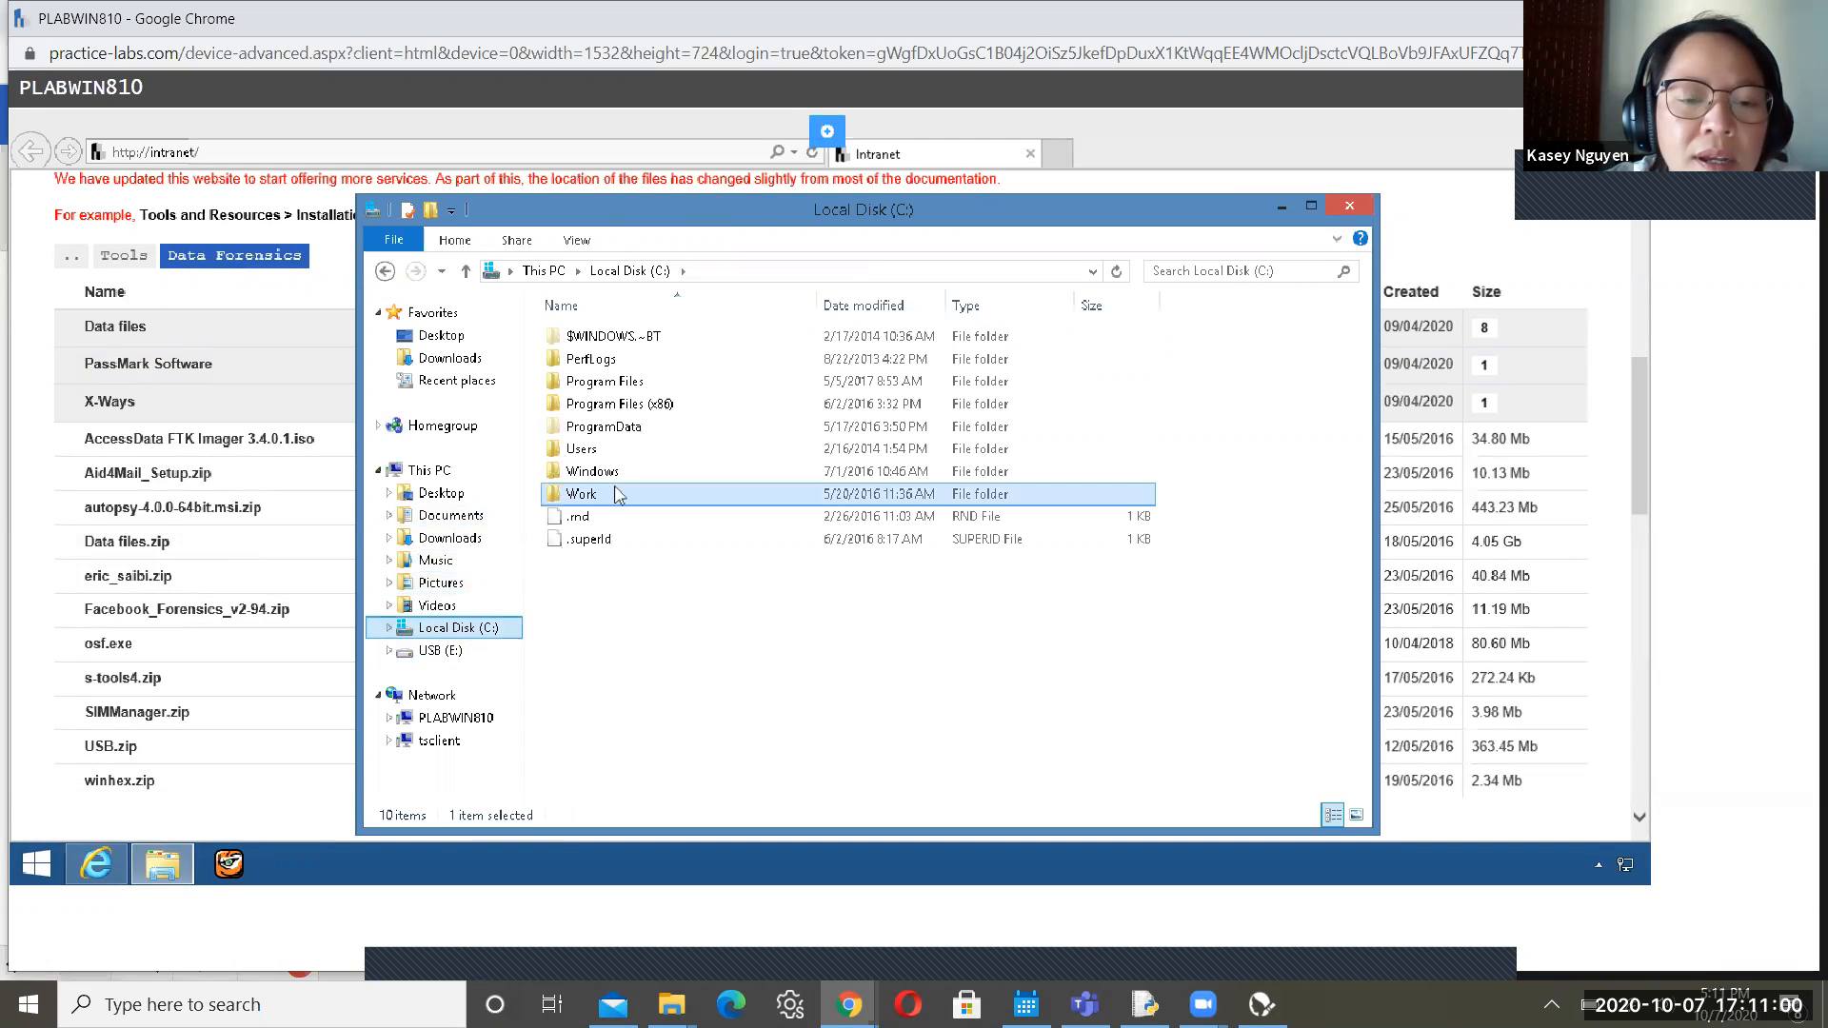
double_click(614, 494)
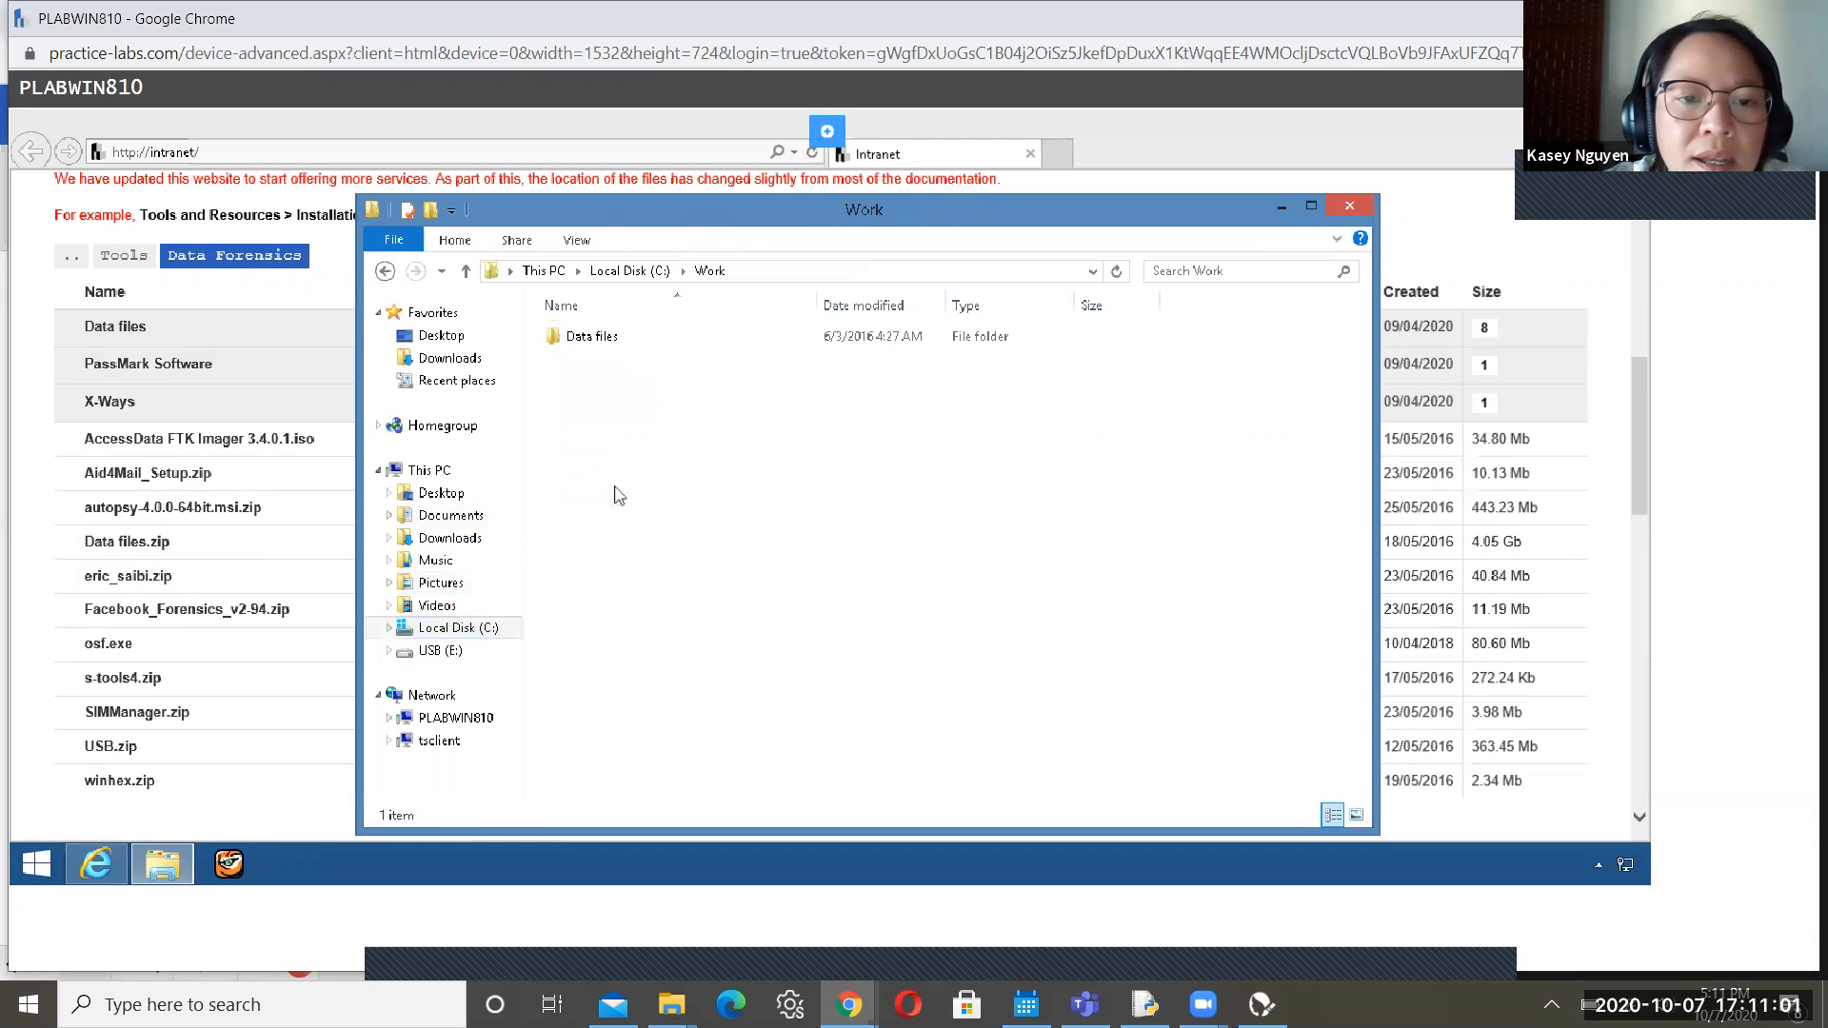
double_click(645, 345)
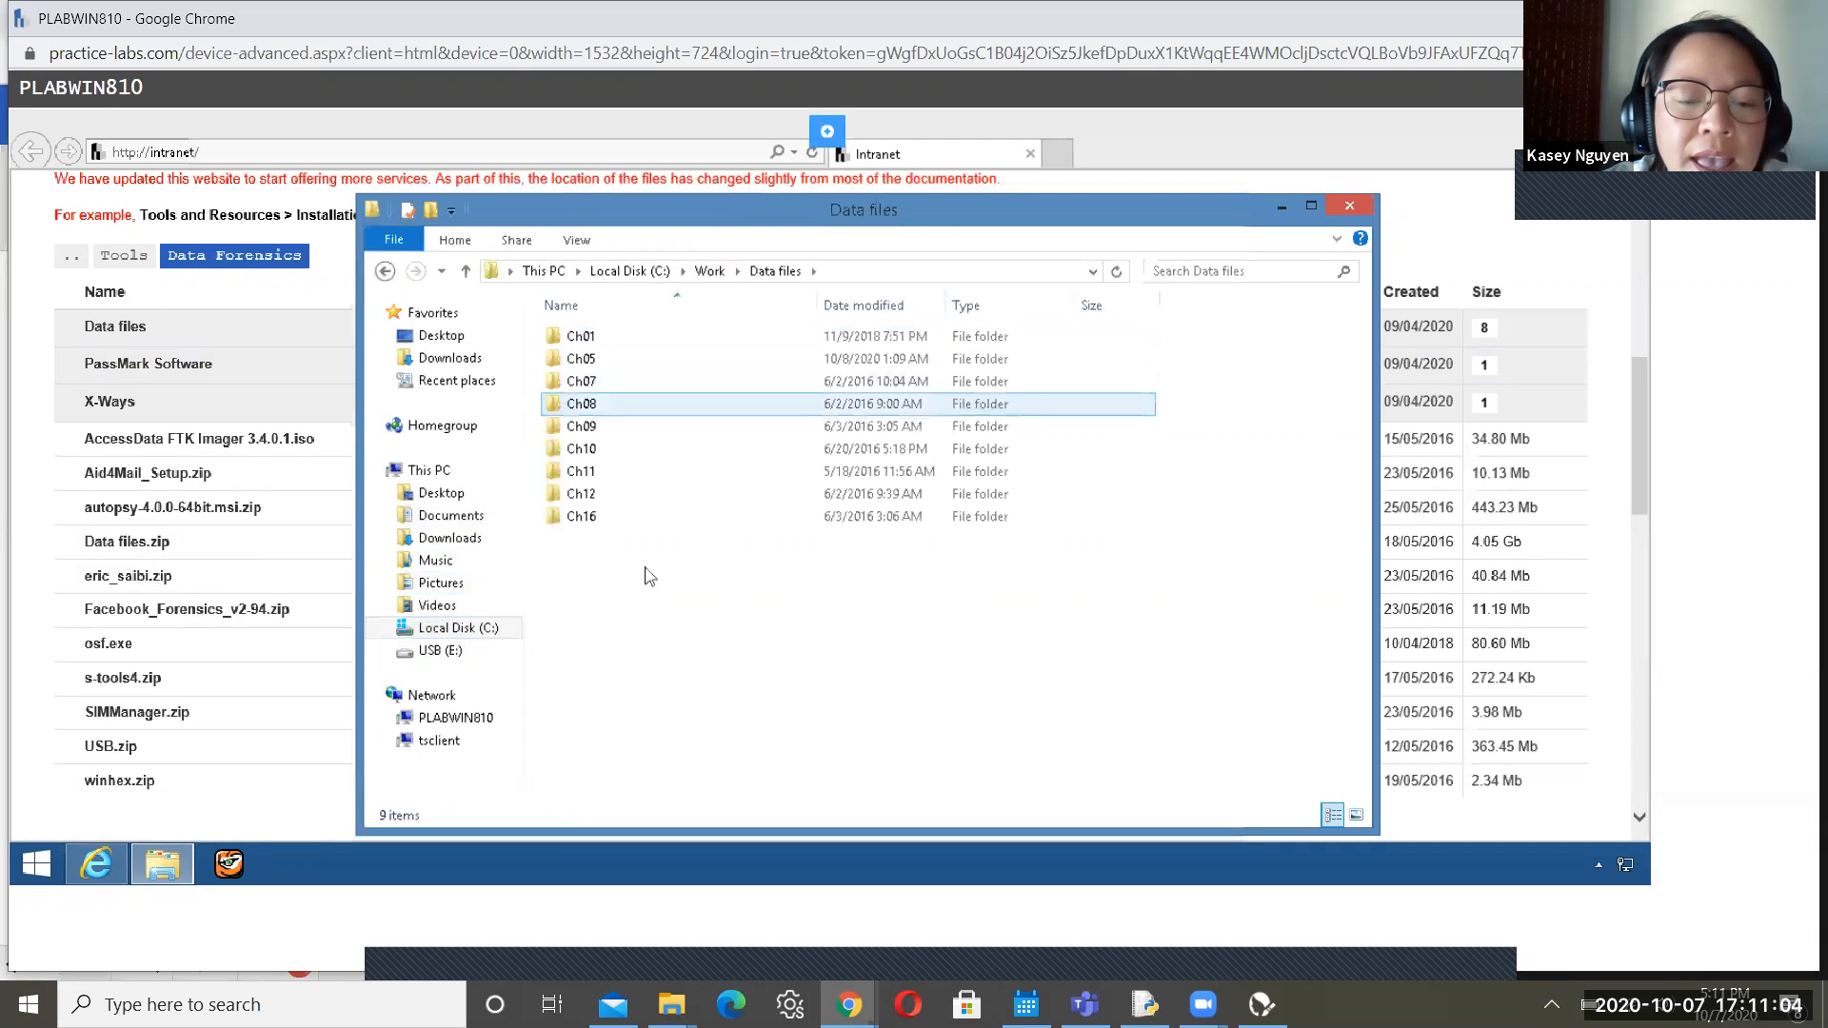
Create a new folder named Ch13 inside Data files, then return to the lab guide
right_click(716, 620)
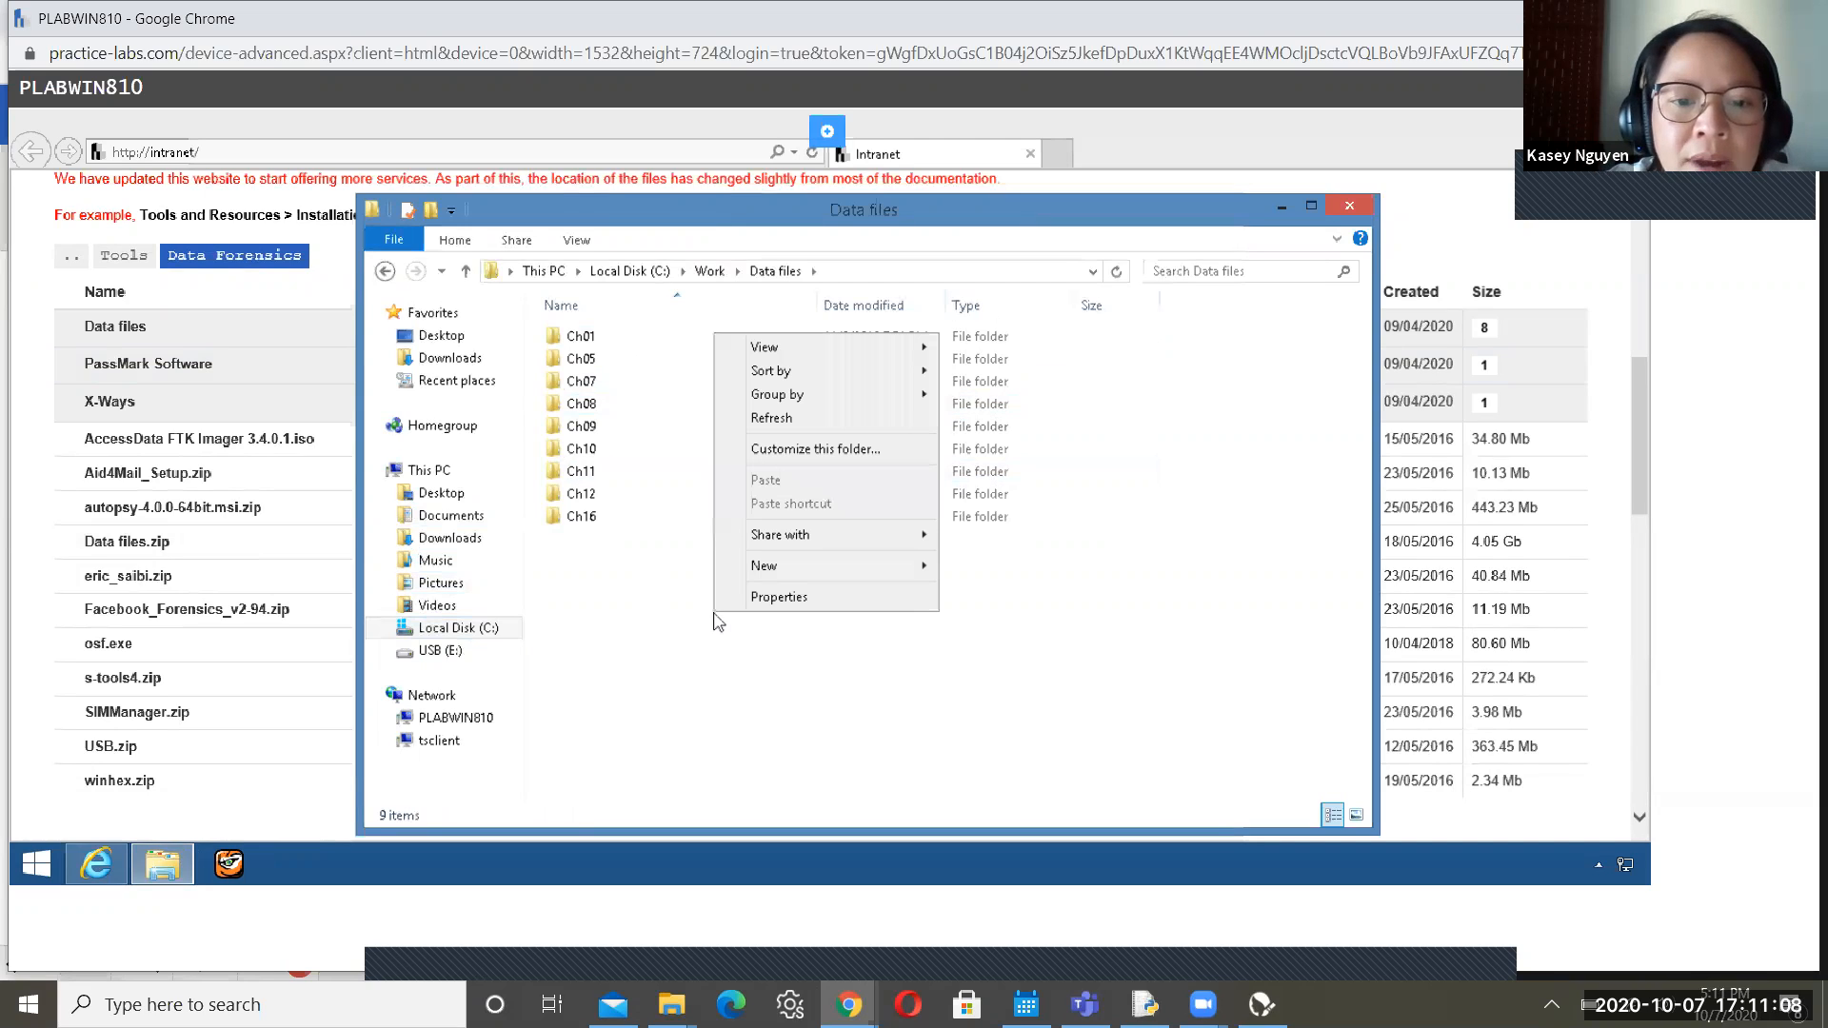
mouse_move(800, 568)
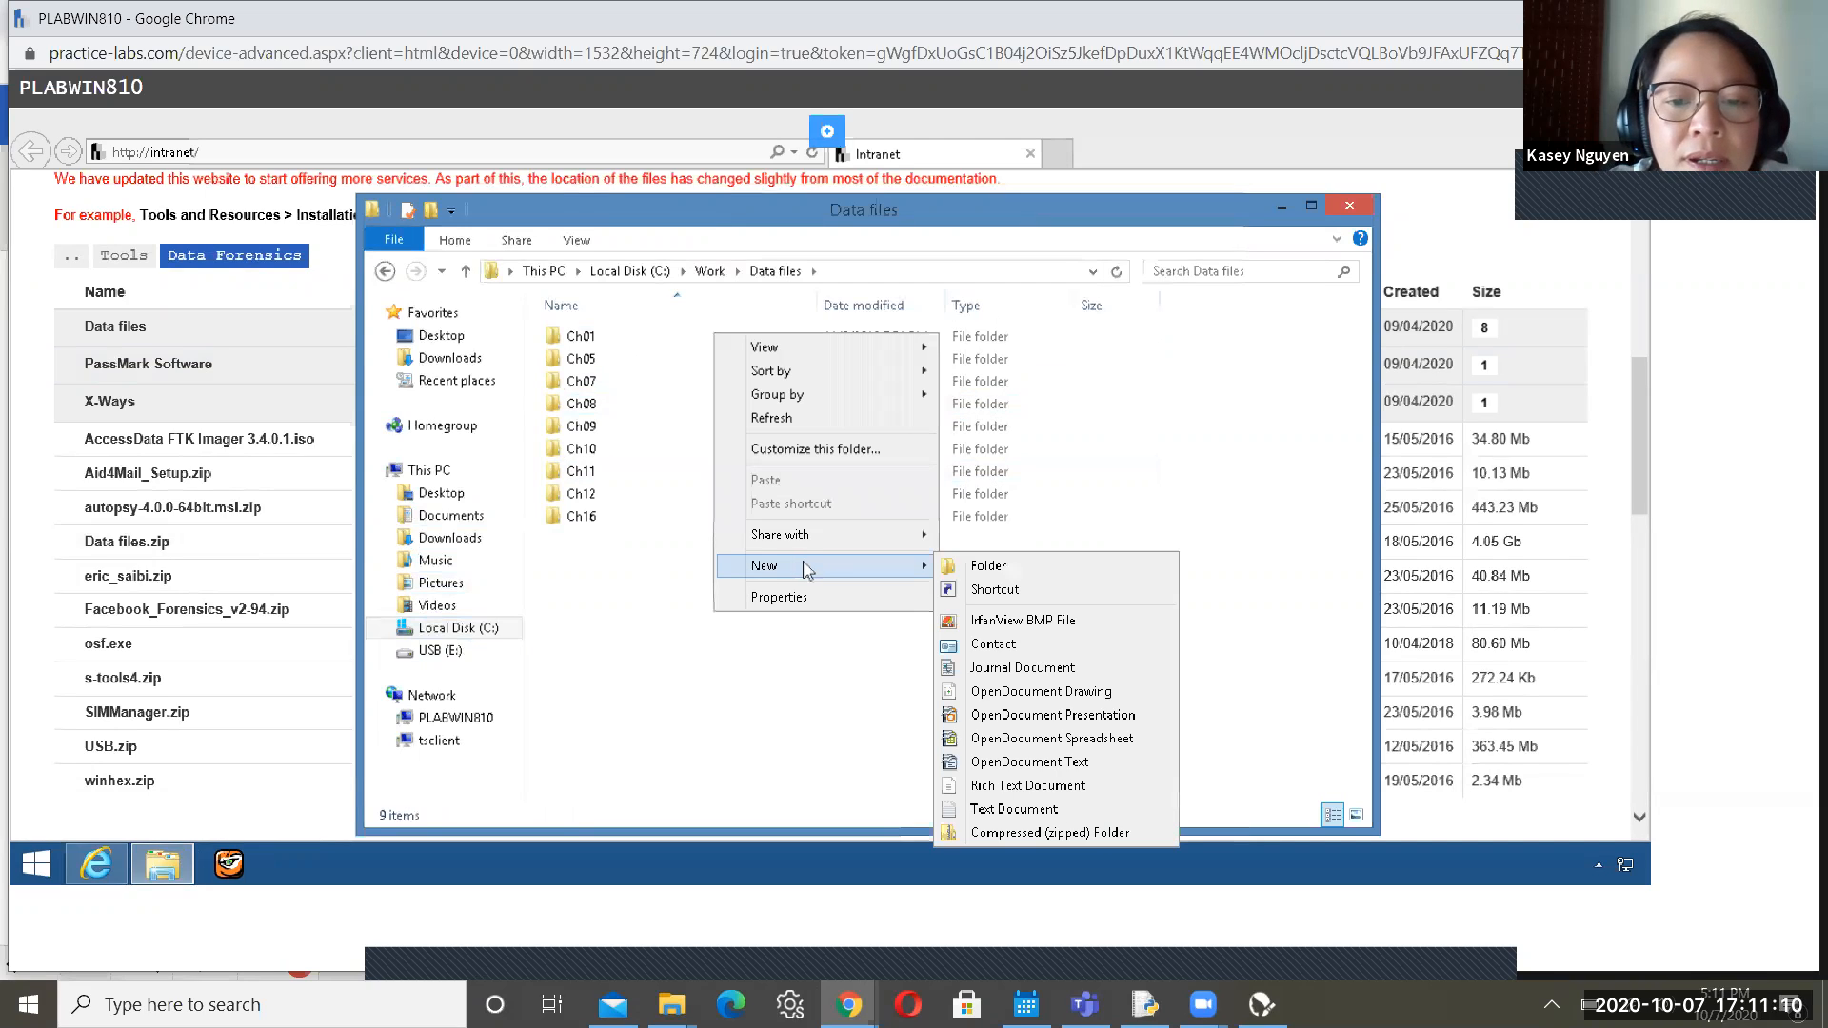
left_click(986, 566)
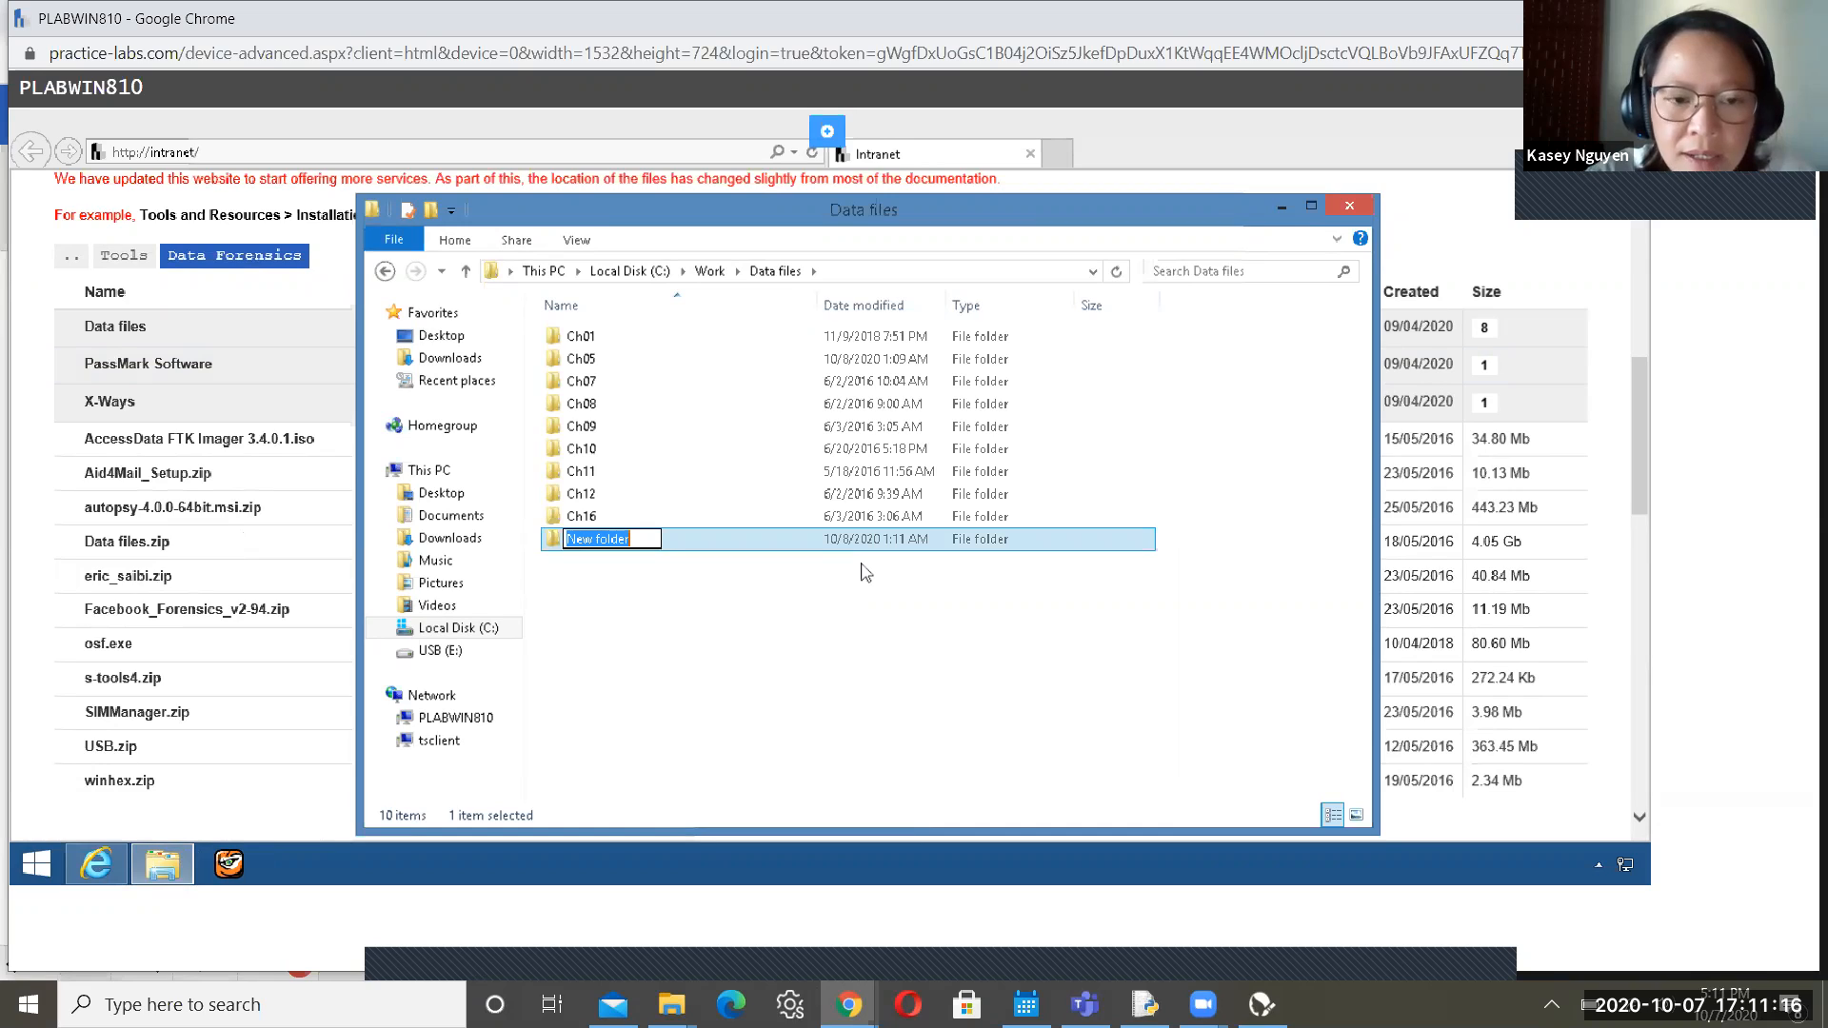
type("C")
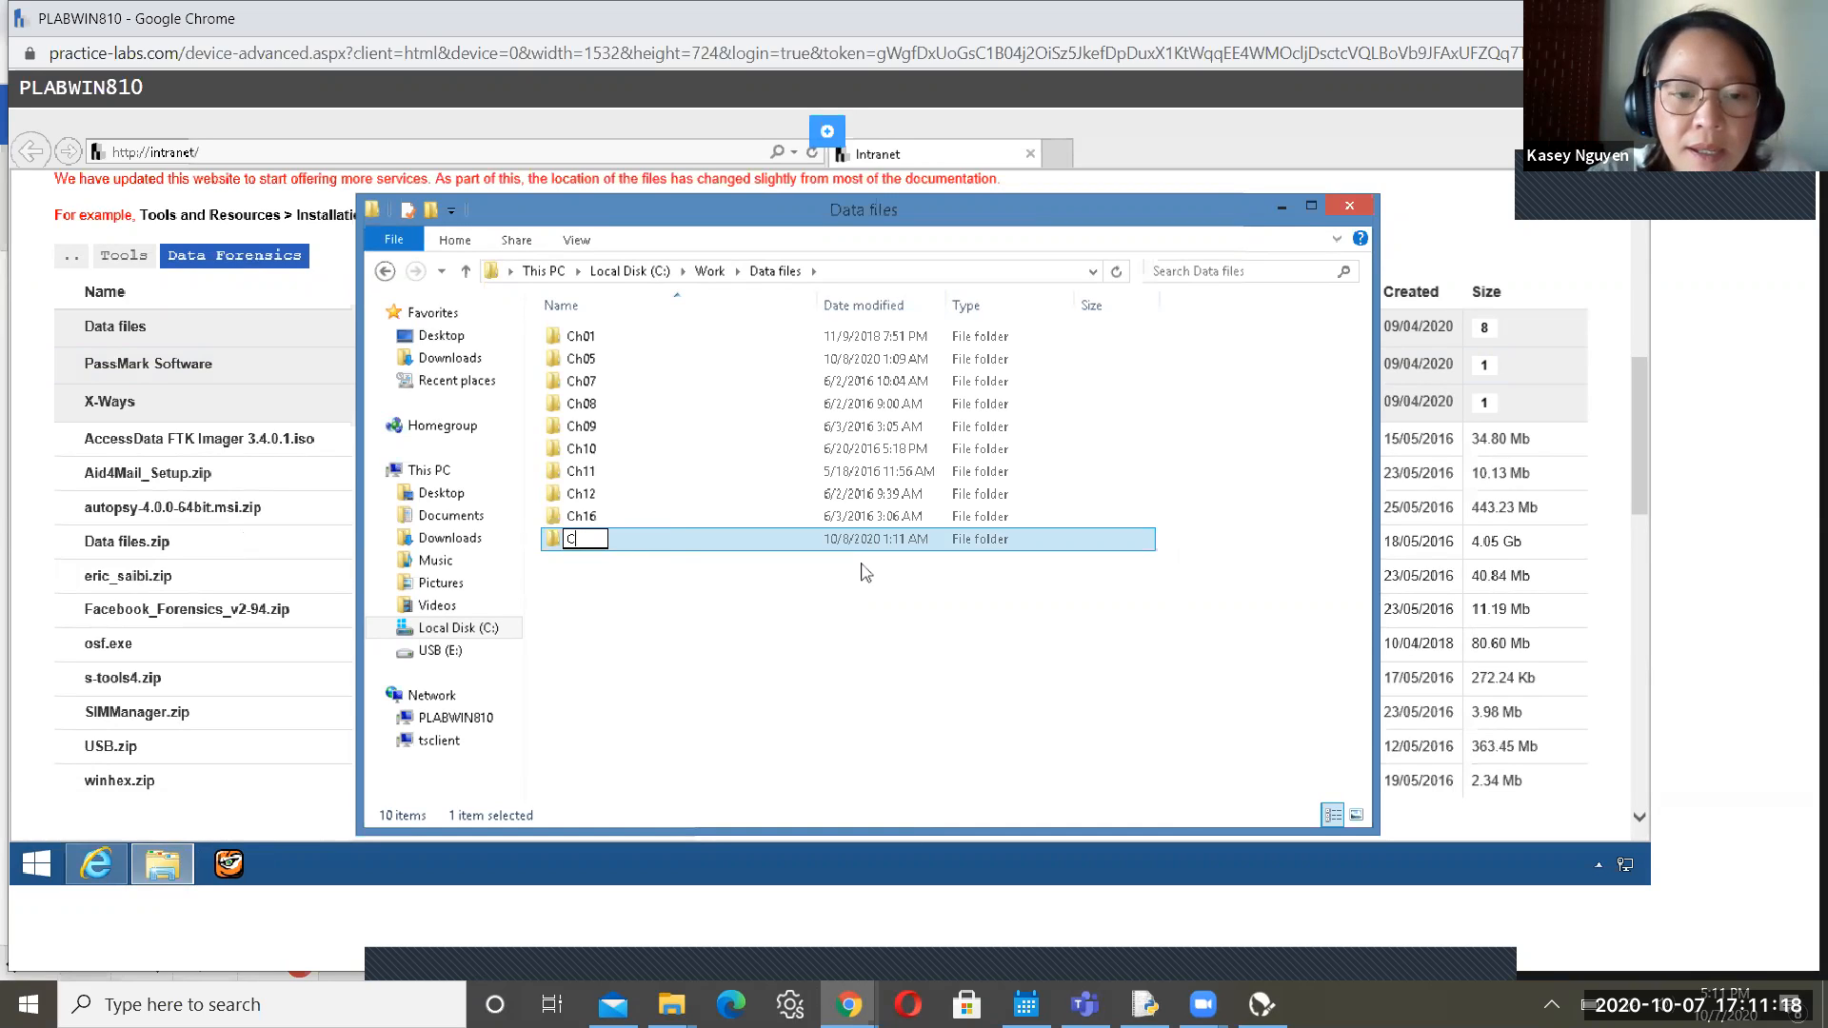
type("h13")
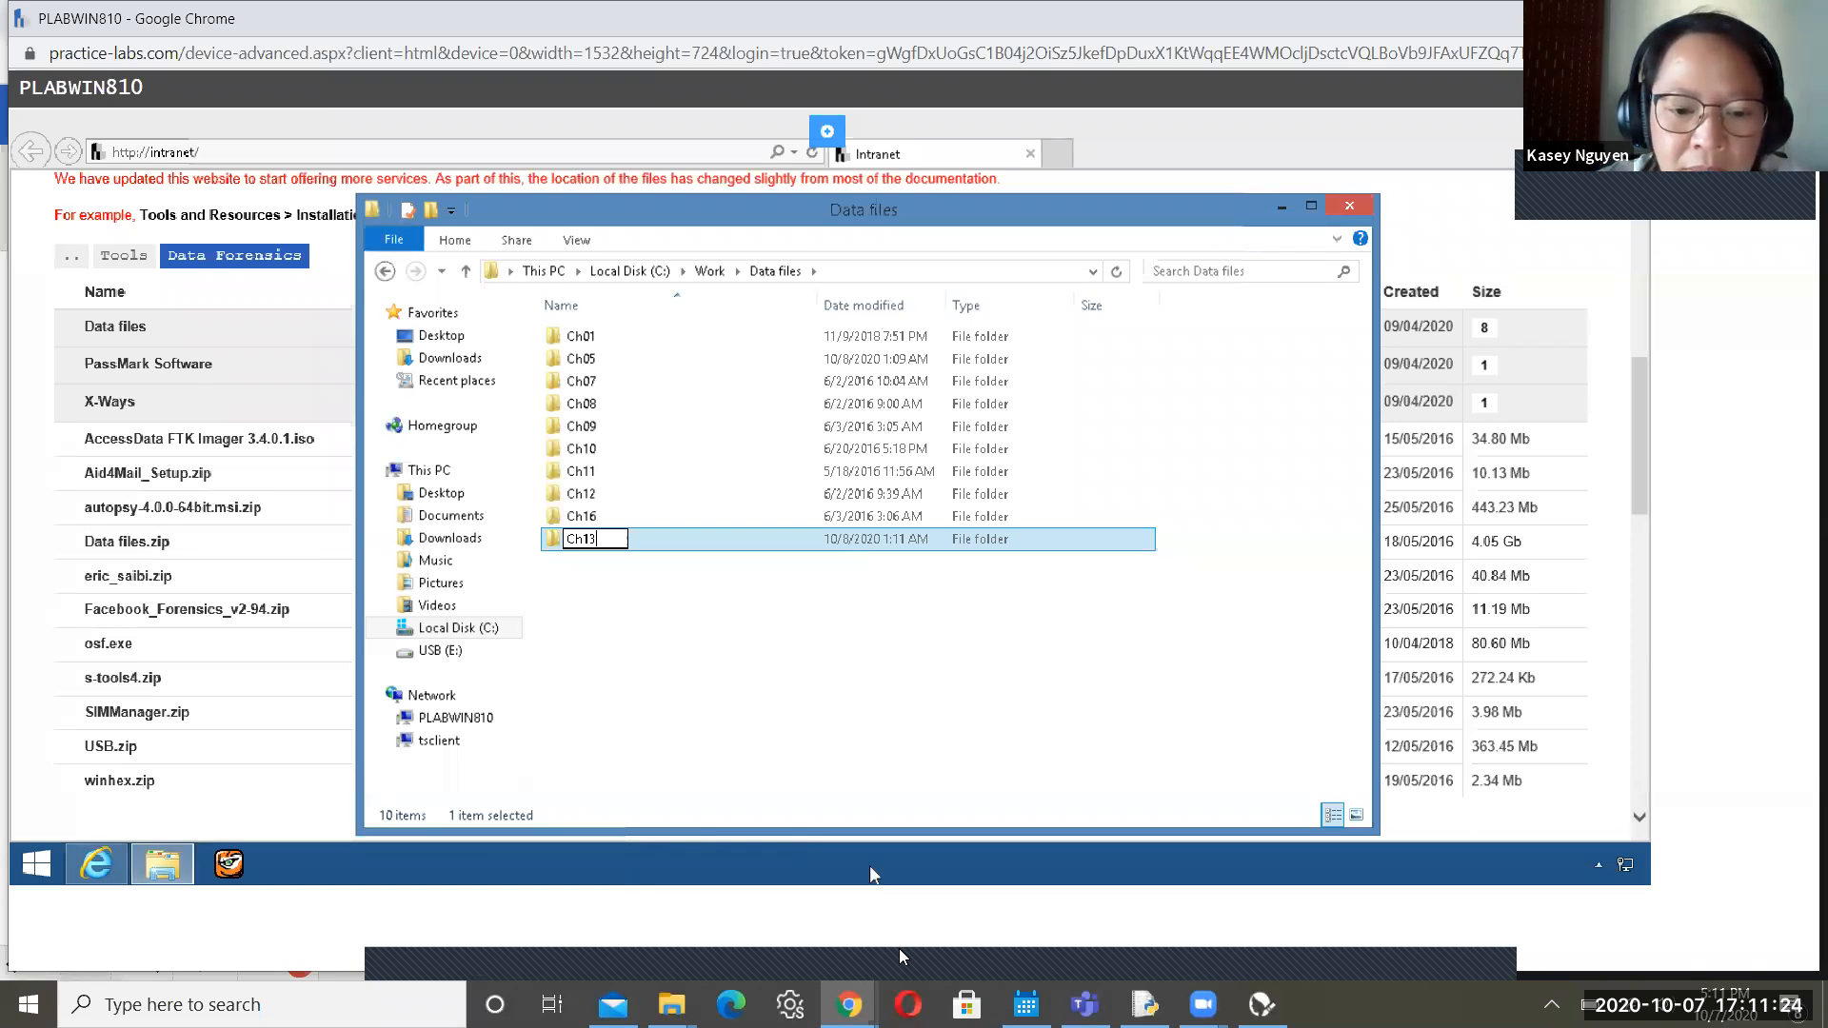
key("alt+Tab")
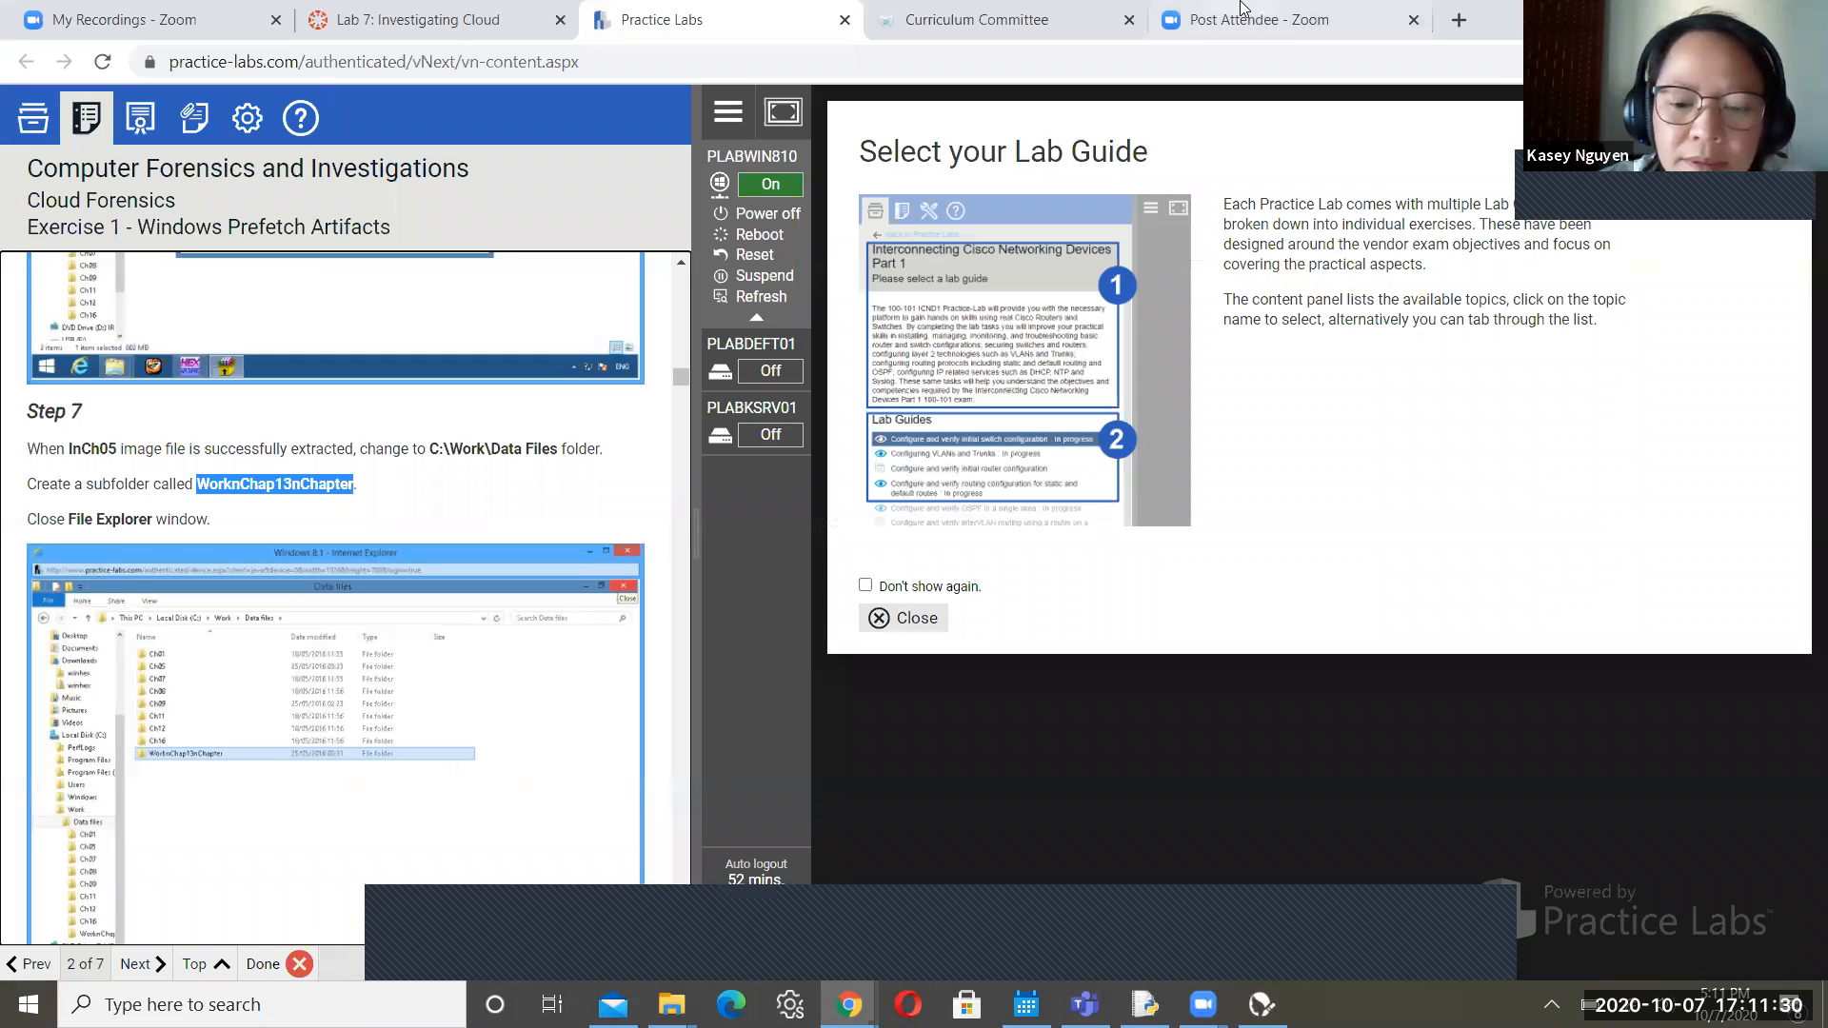
Rename the Ch13 folder in Data files to WorknCh13nChapter and select it
mouse_move(849, 1004)
left_click(985, 924)
left_click(693, 612)
left_click(622, 527)
right_click(622, 528)
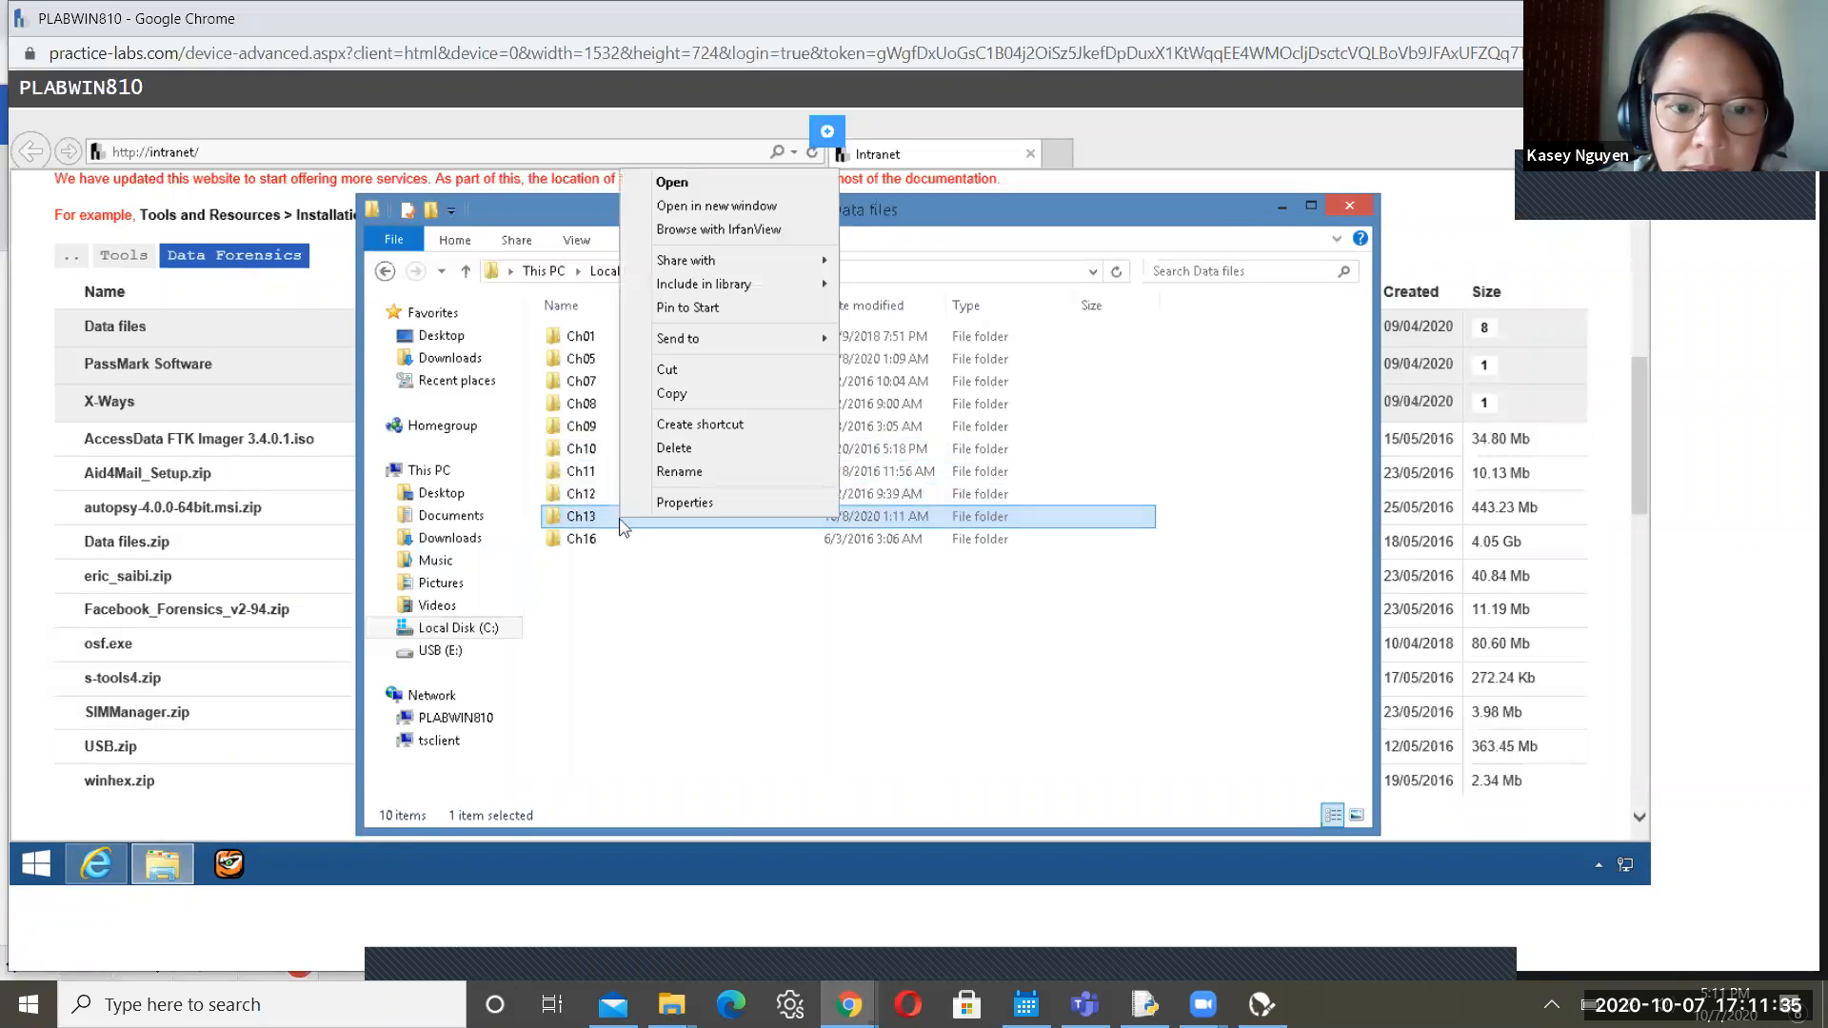
left_click(679, 472)
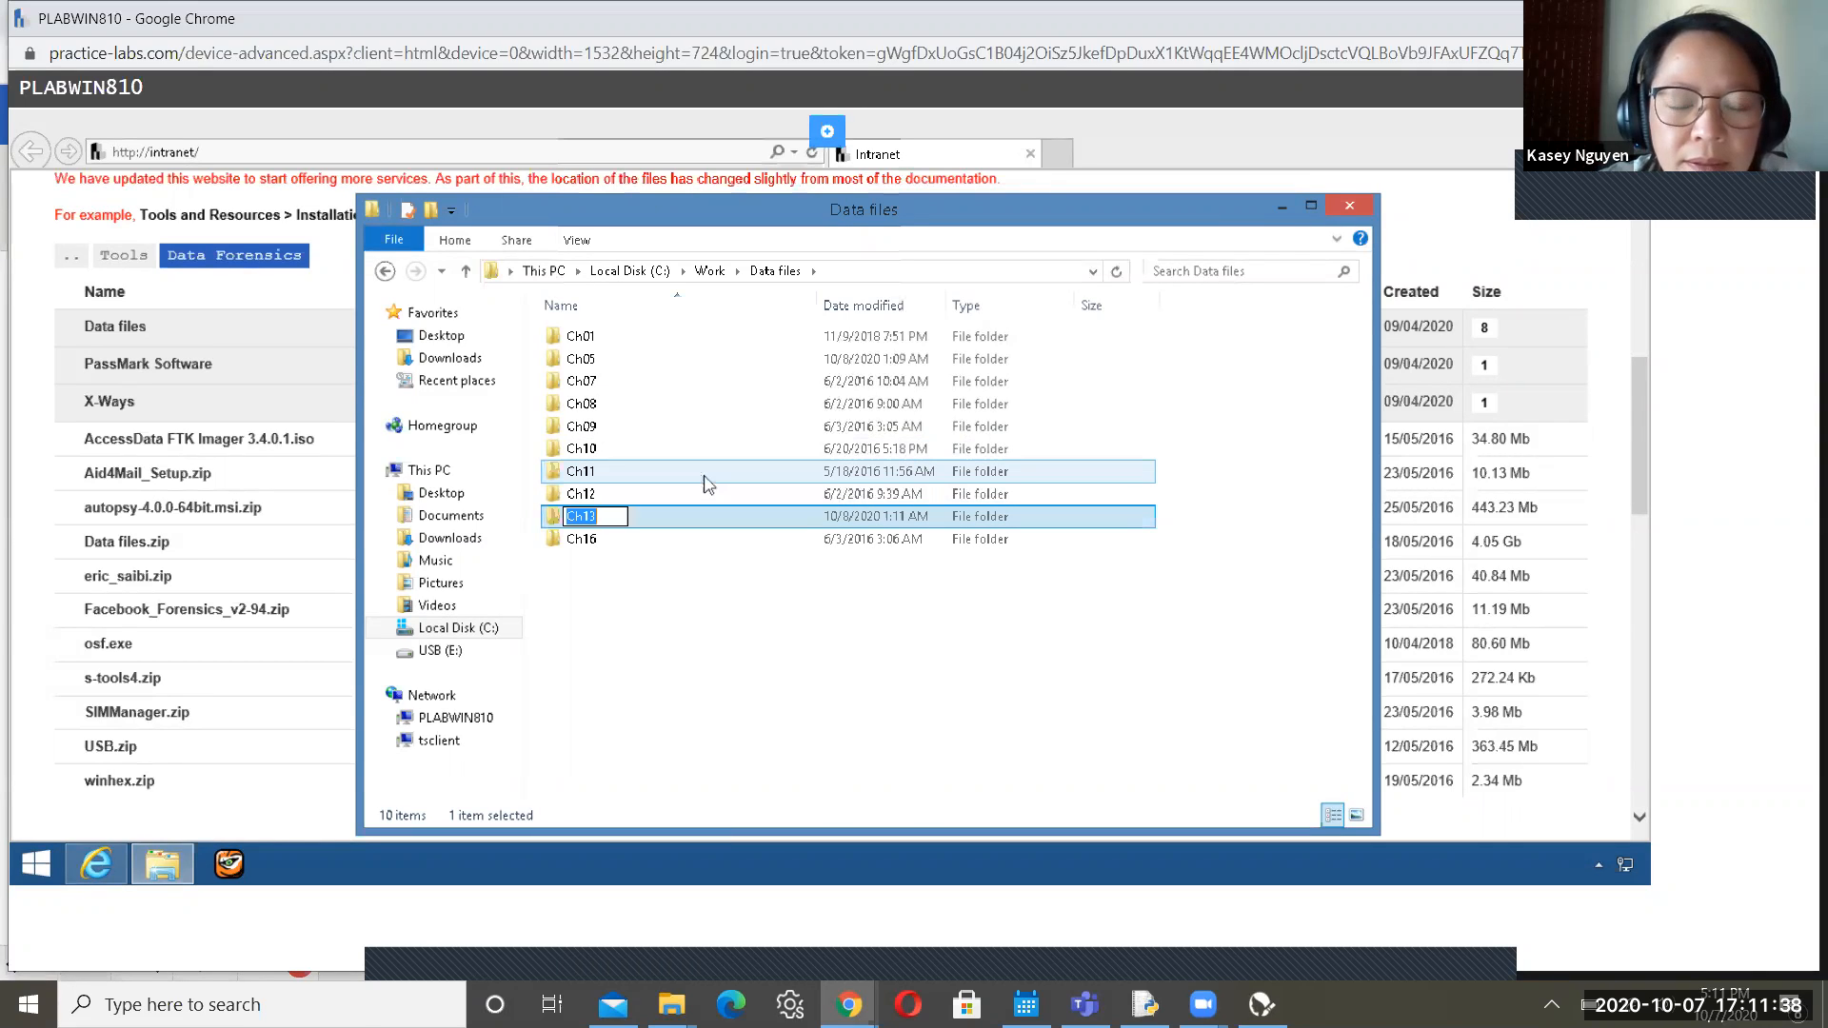
type("Work")
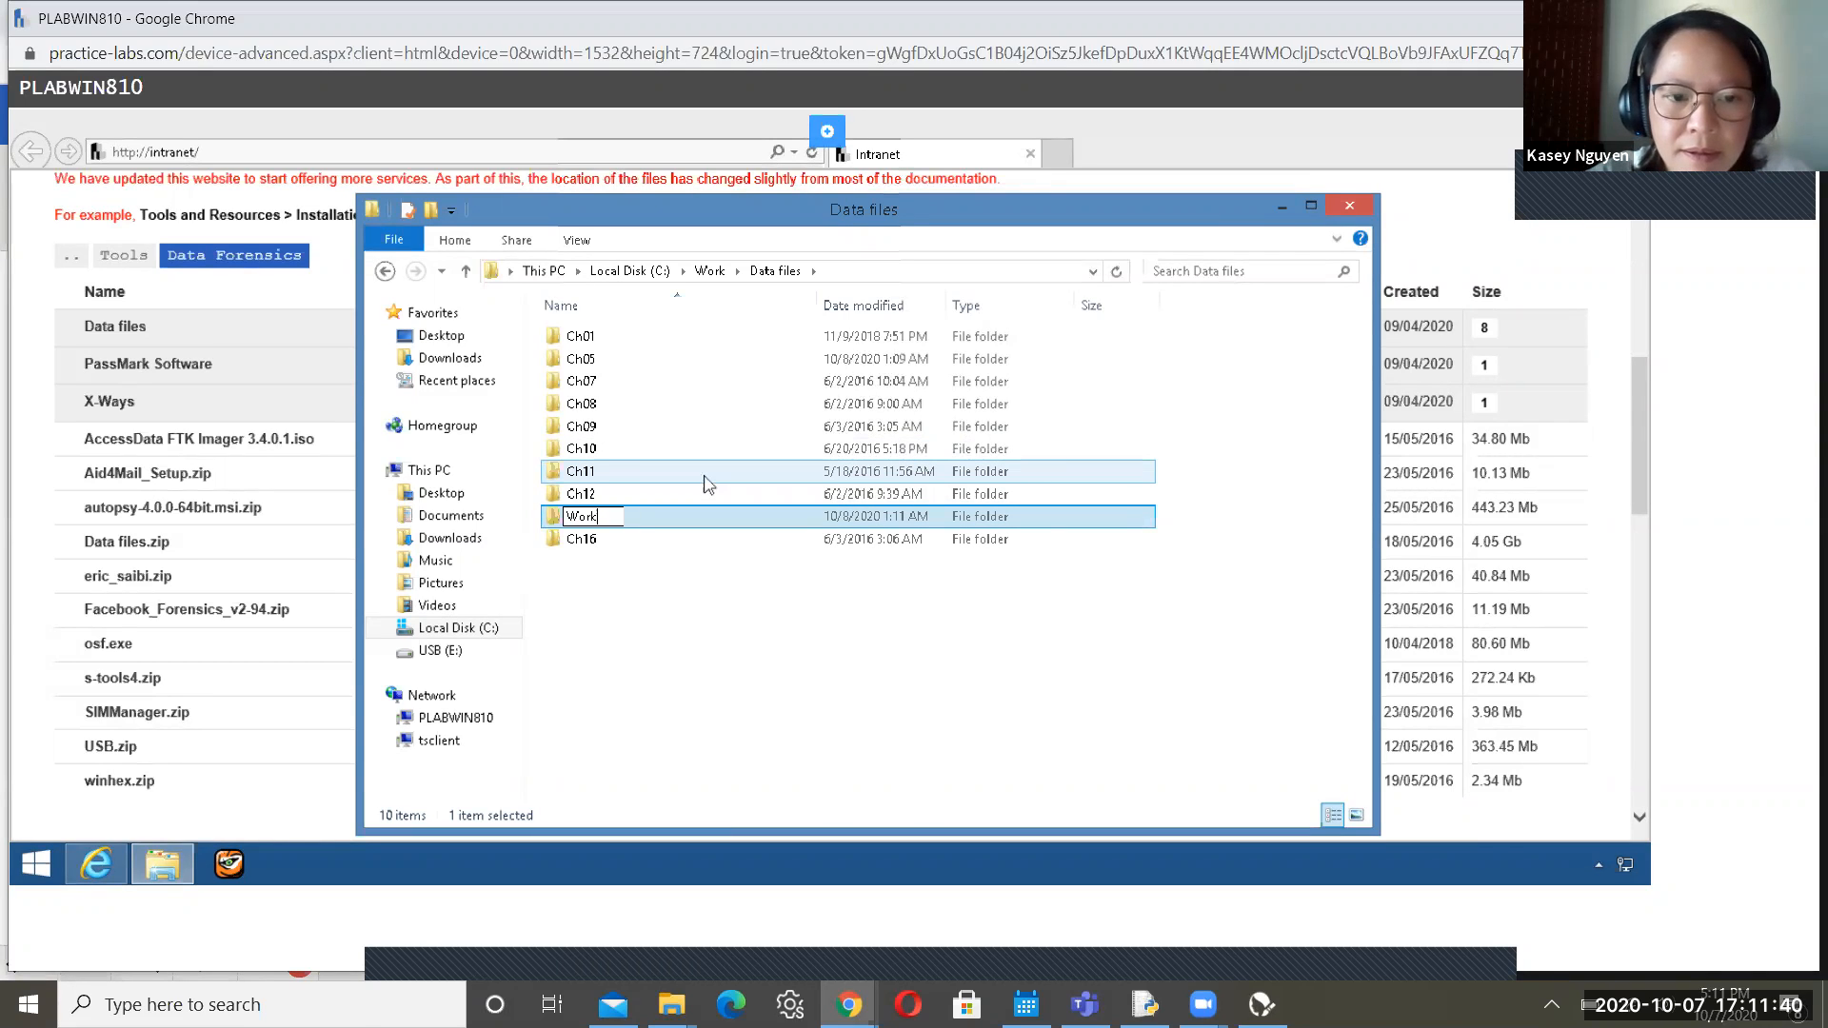
type("nCh")
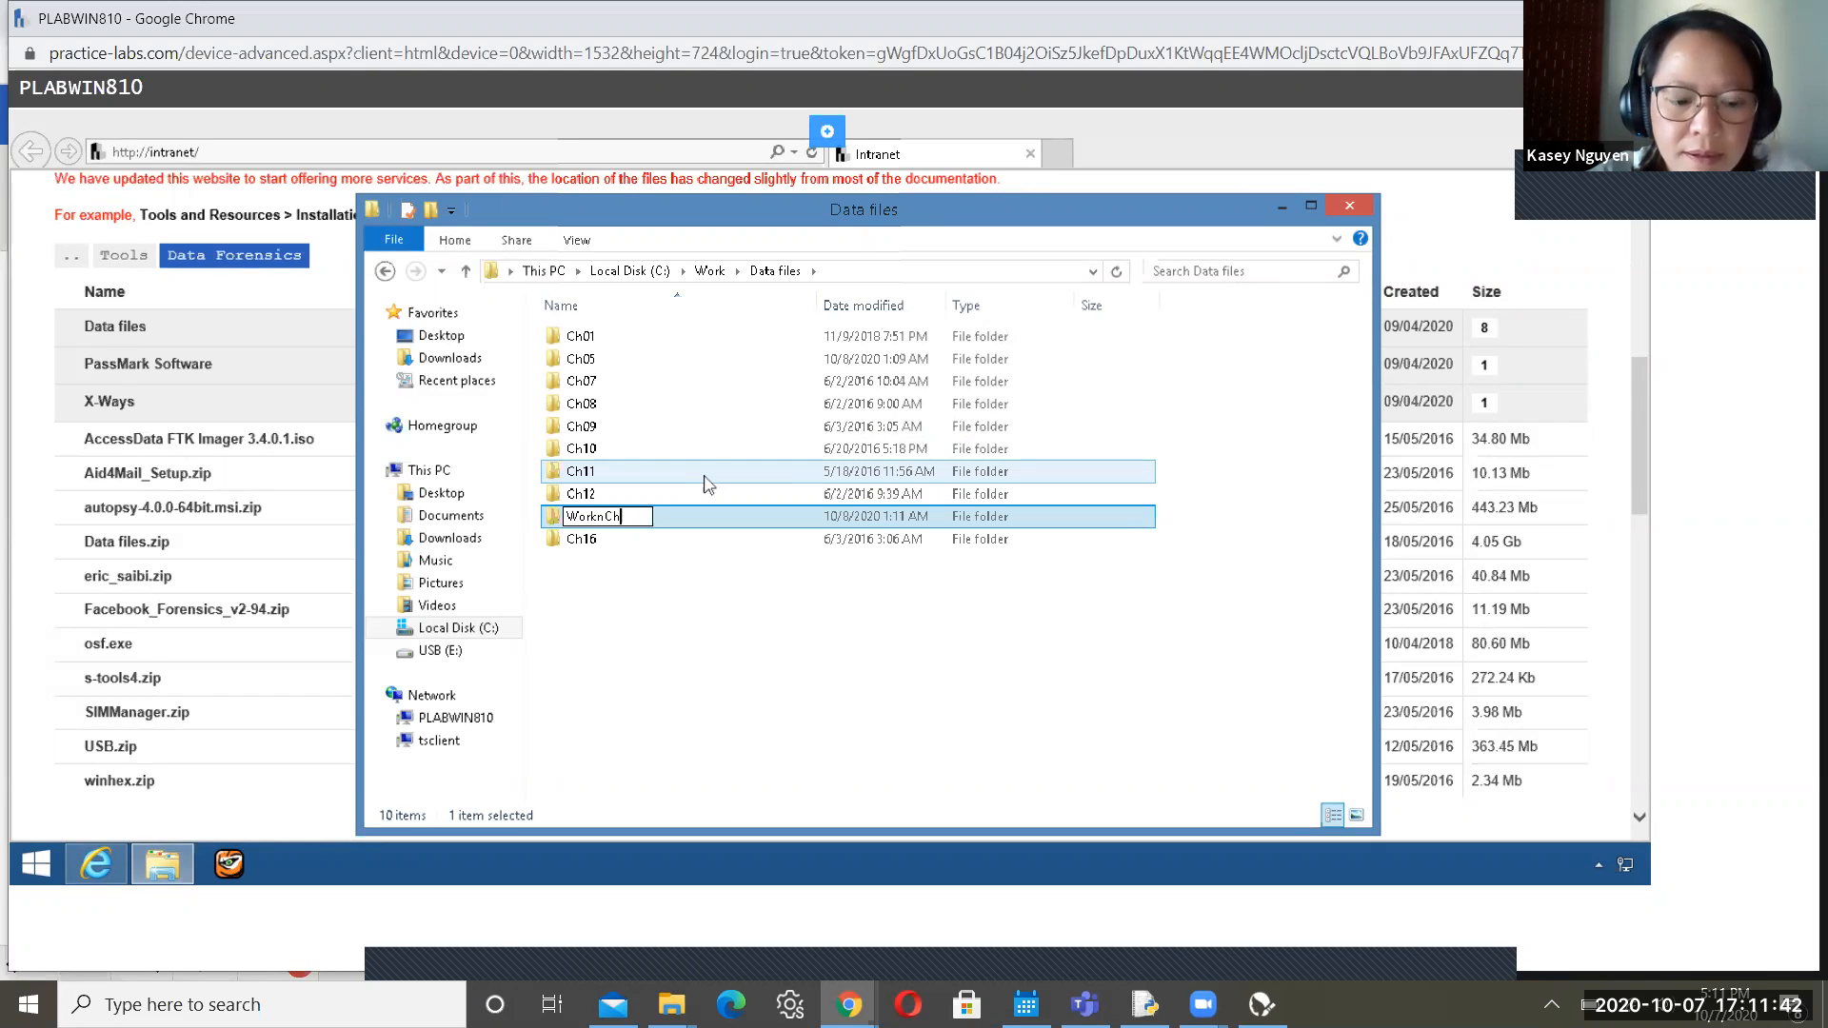
type("13")
type("nC")
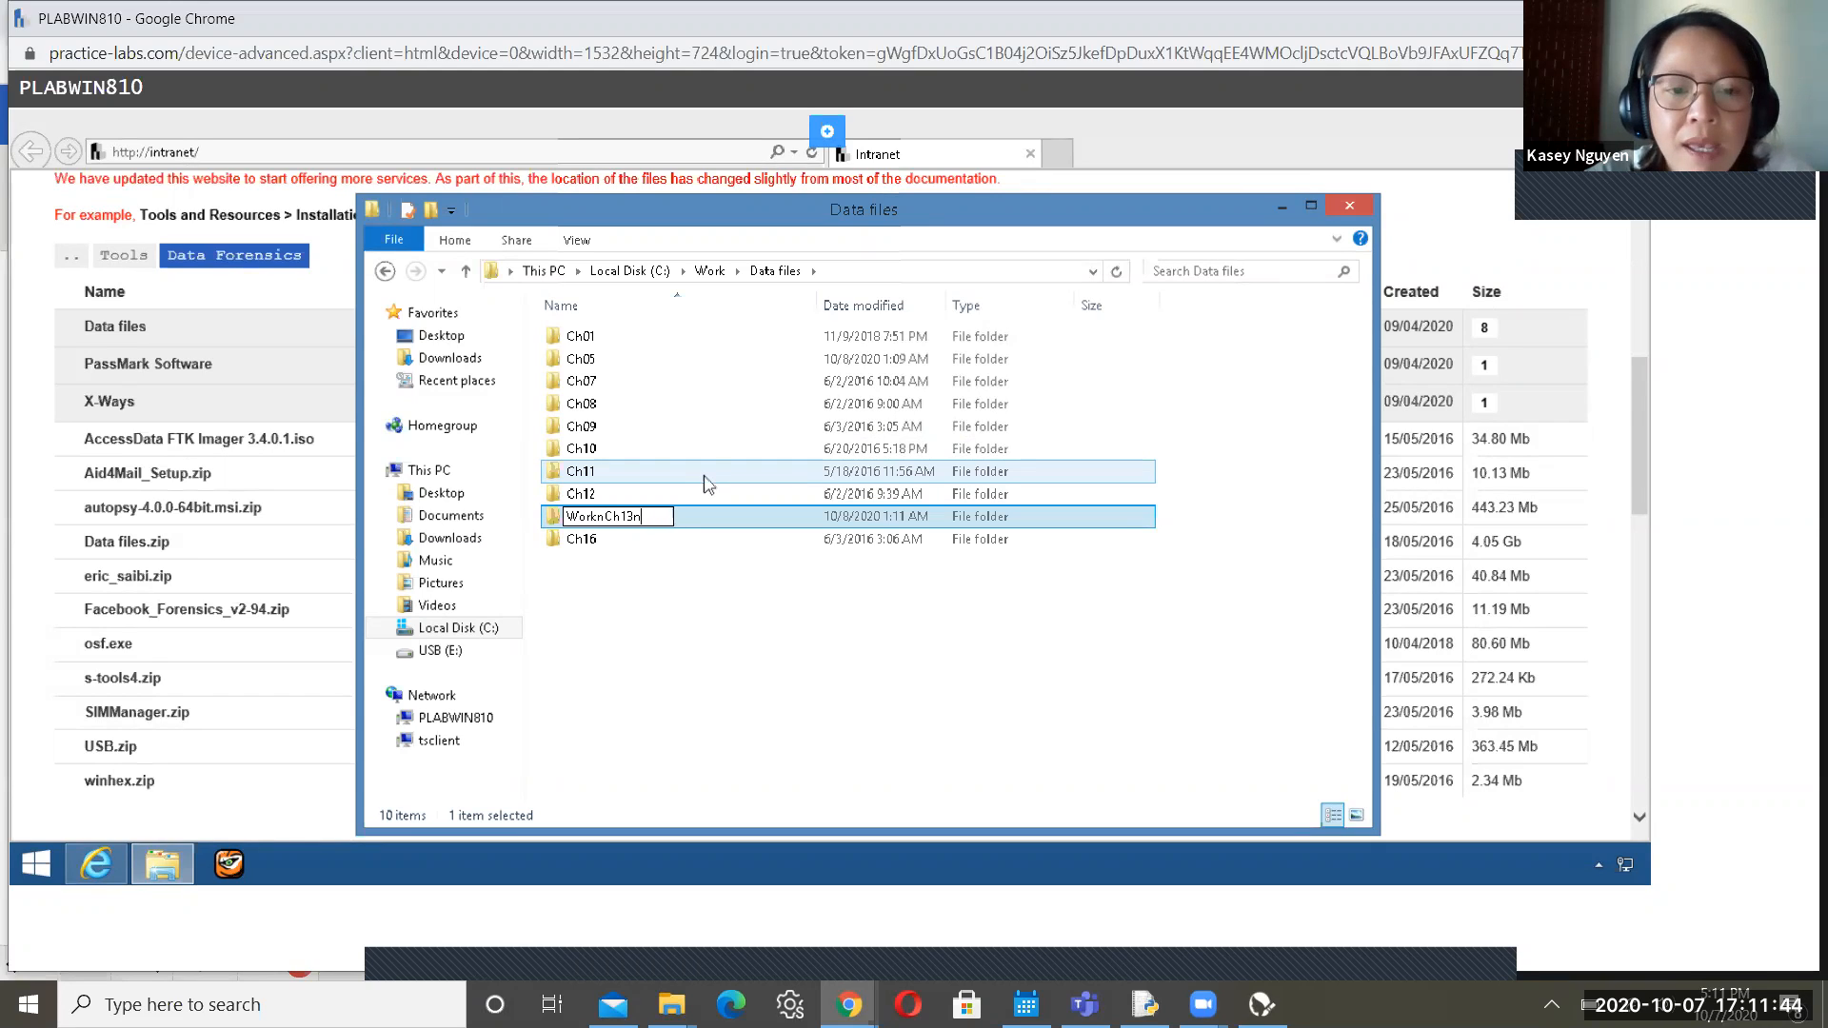
type("h")
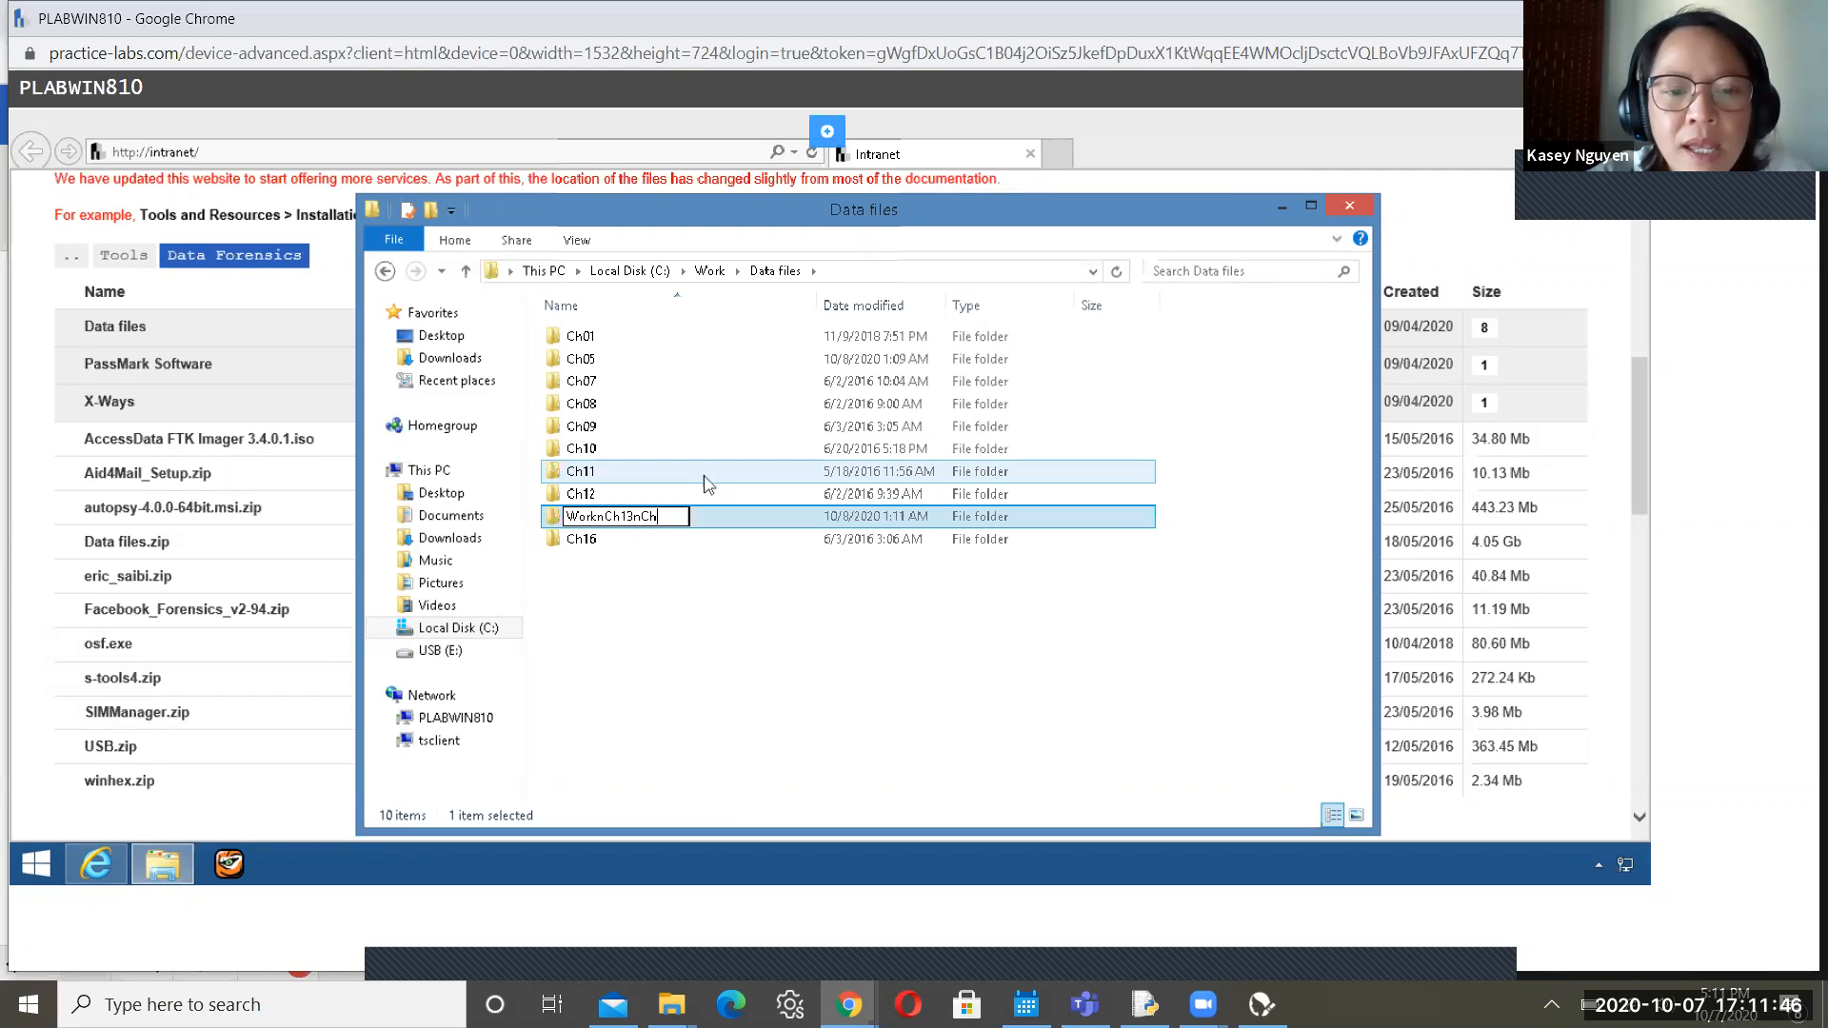
type("apter")
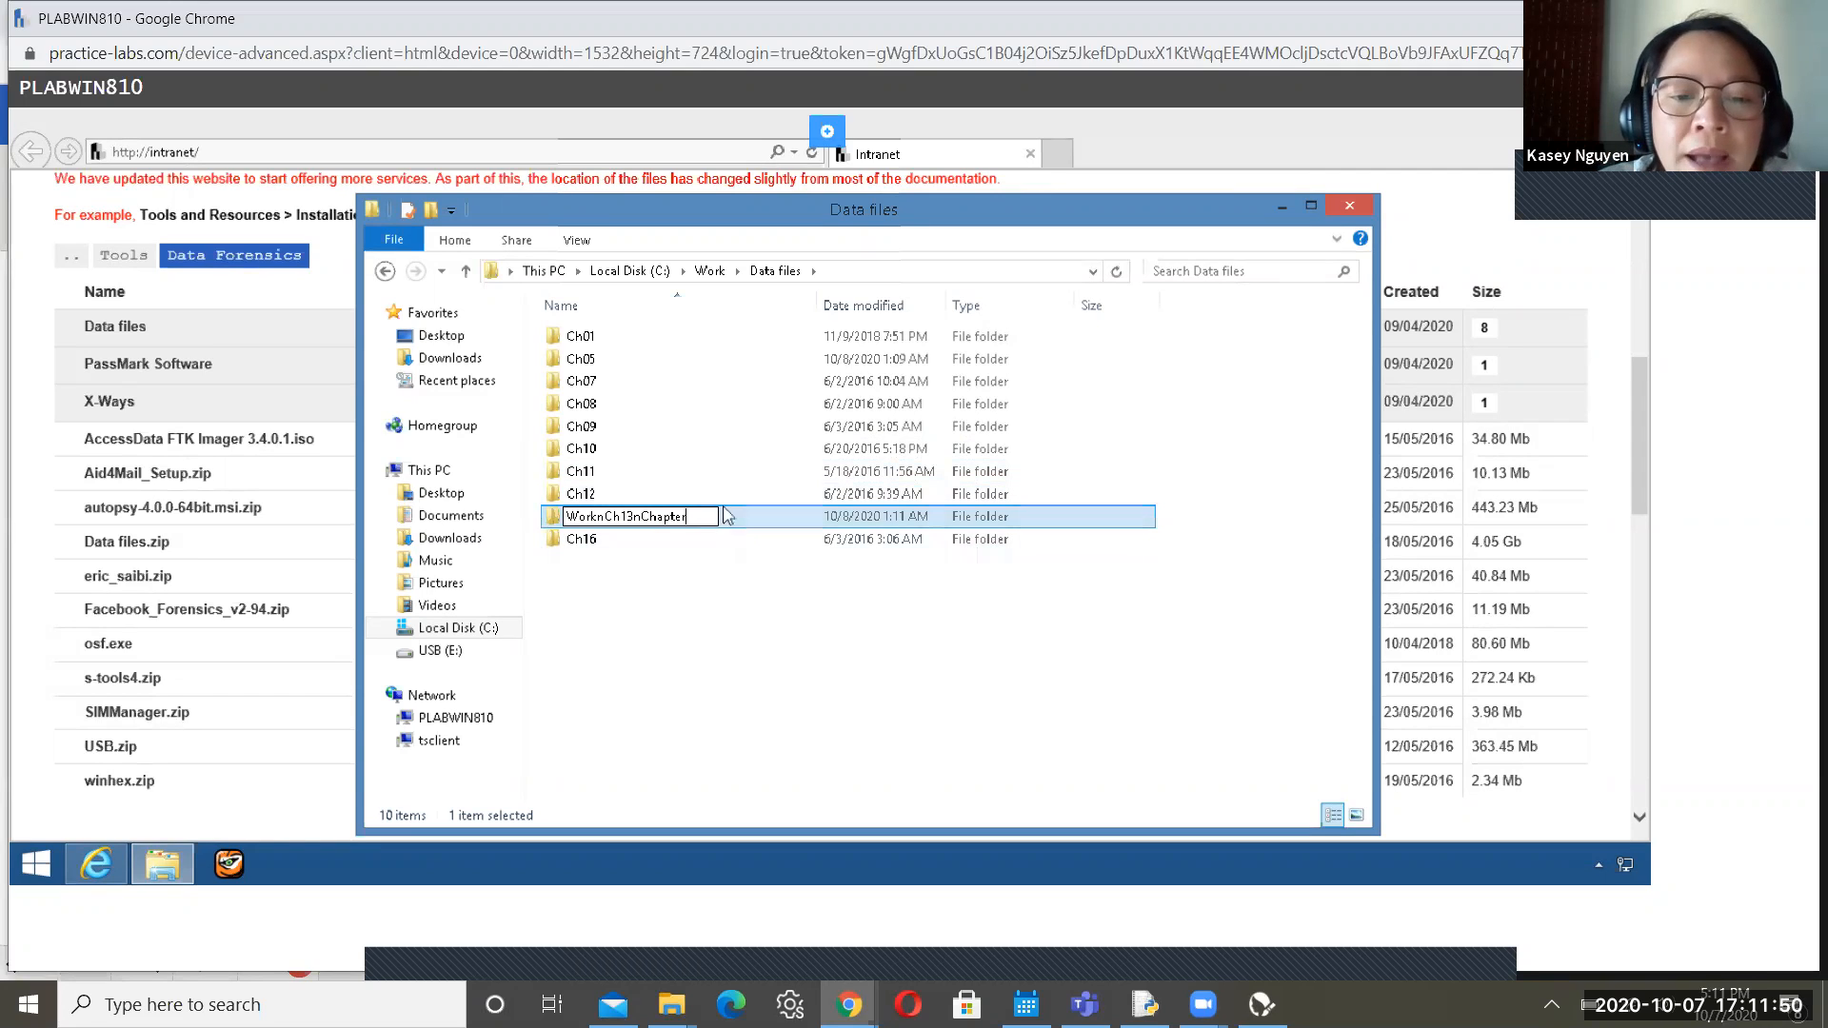
left_click(722, 719)
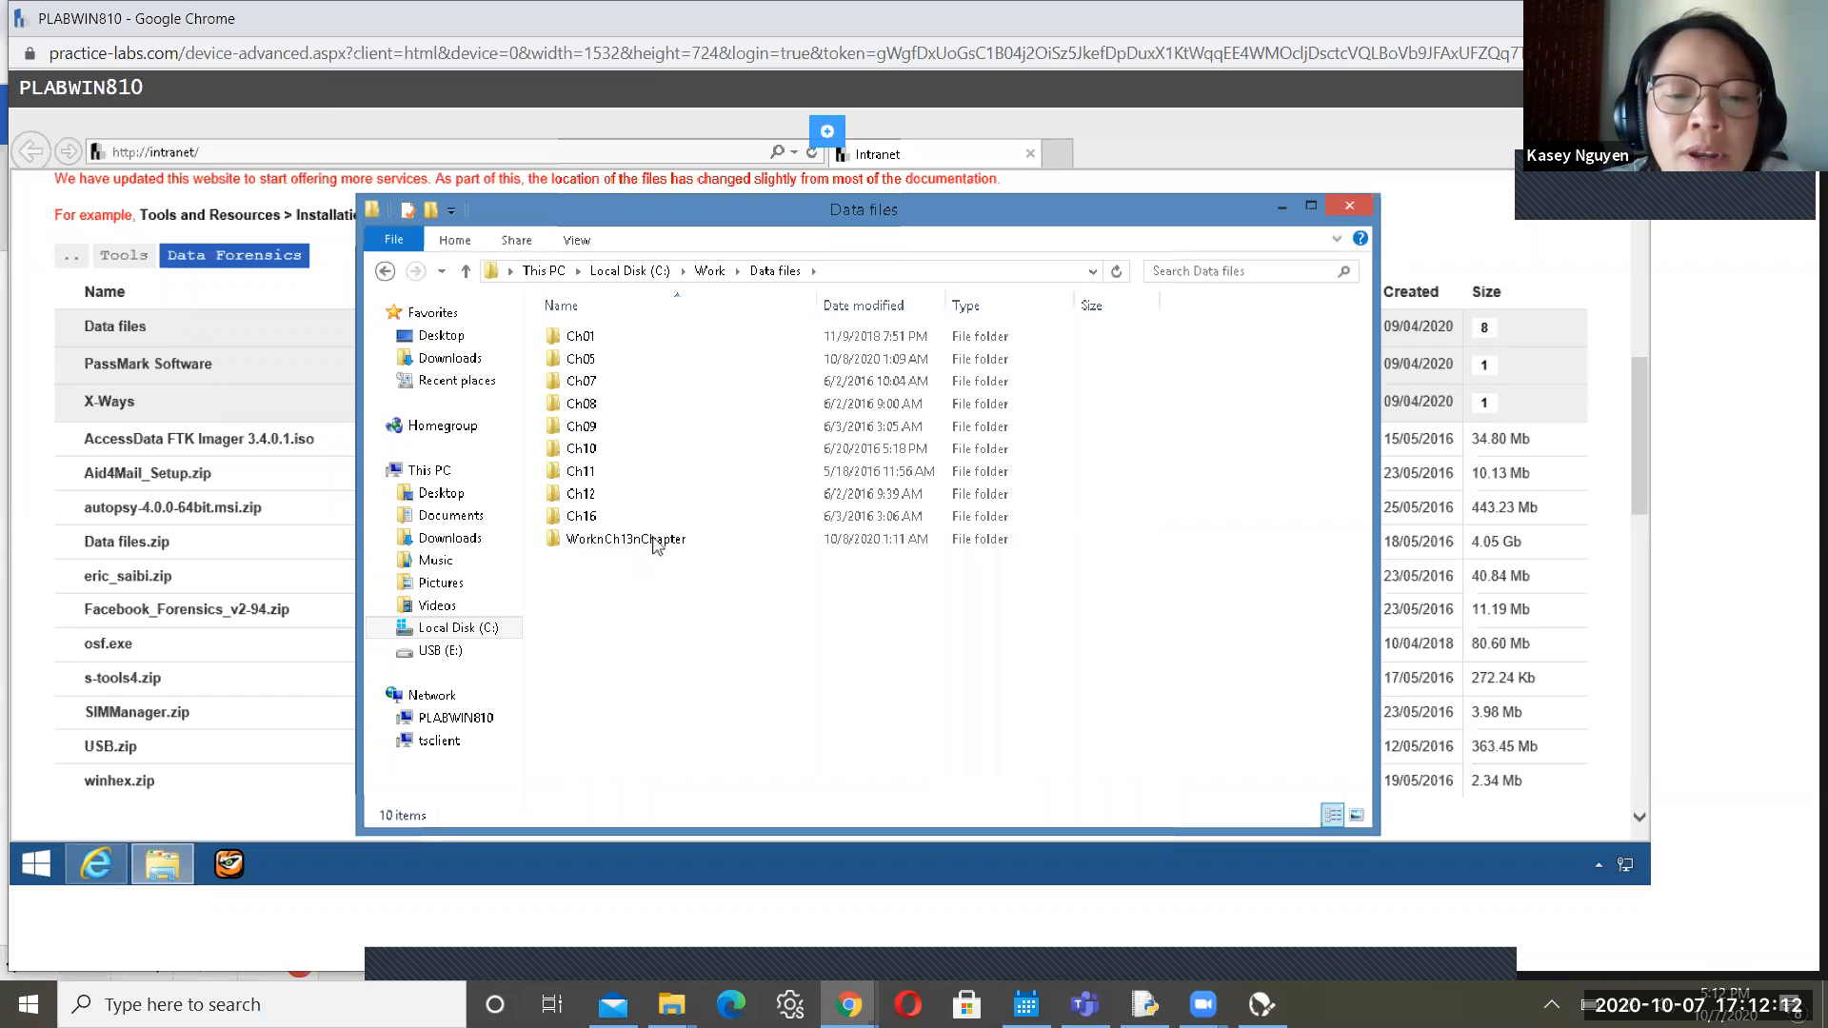
left_click(657, 543)
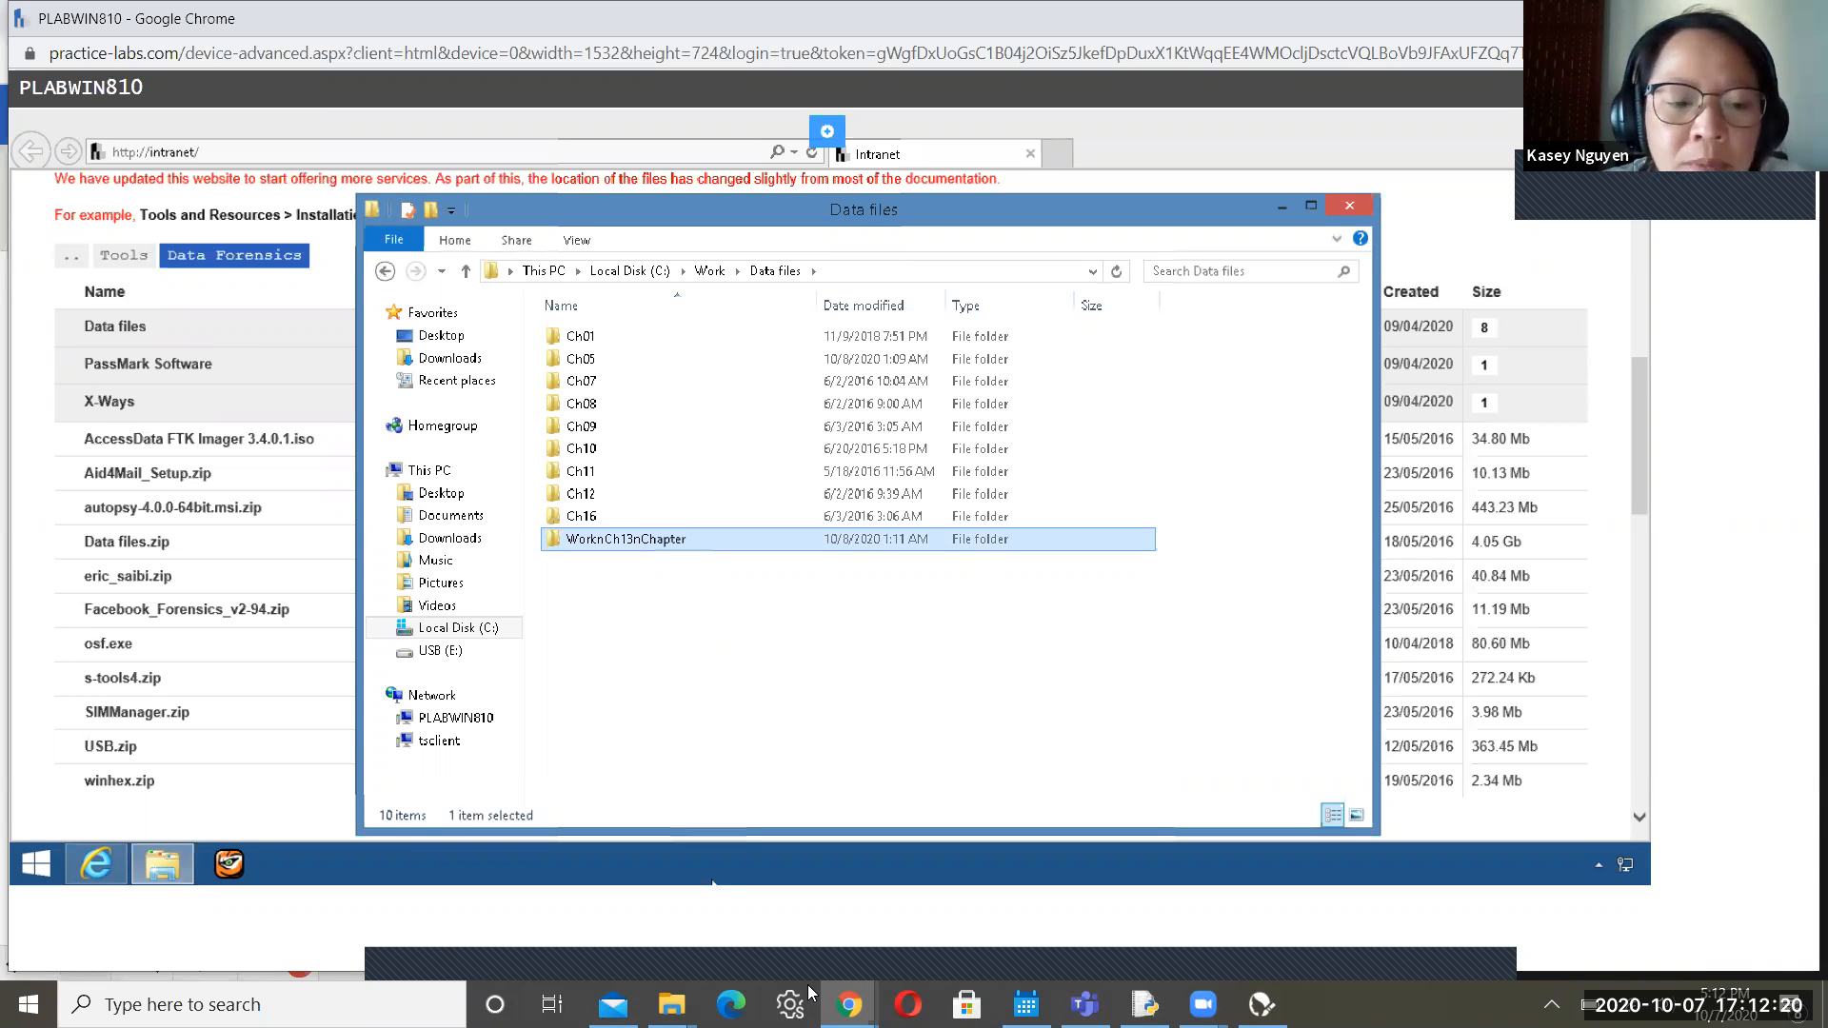
key("alt+Tab")
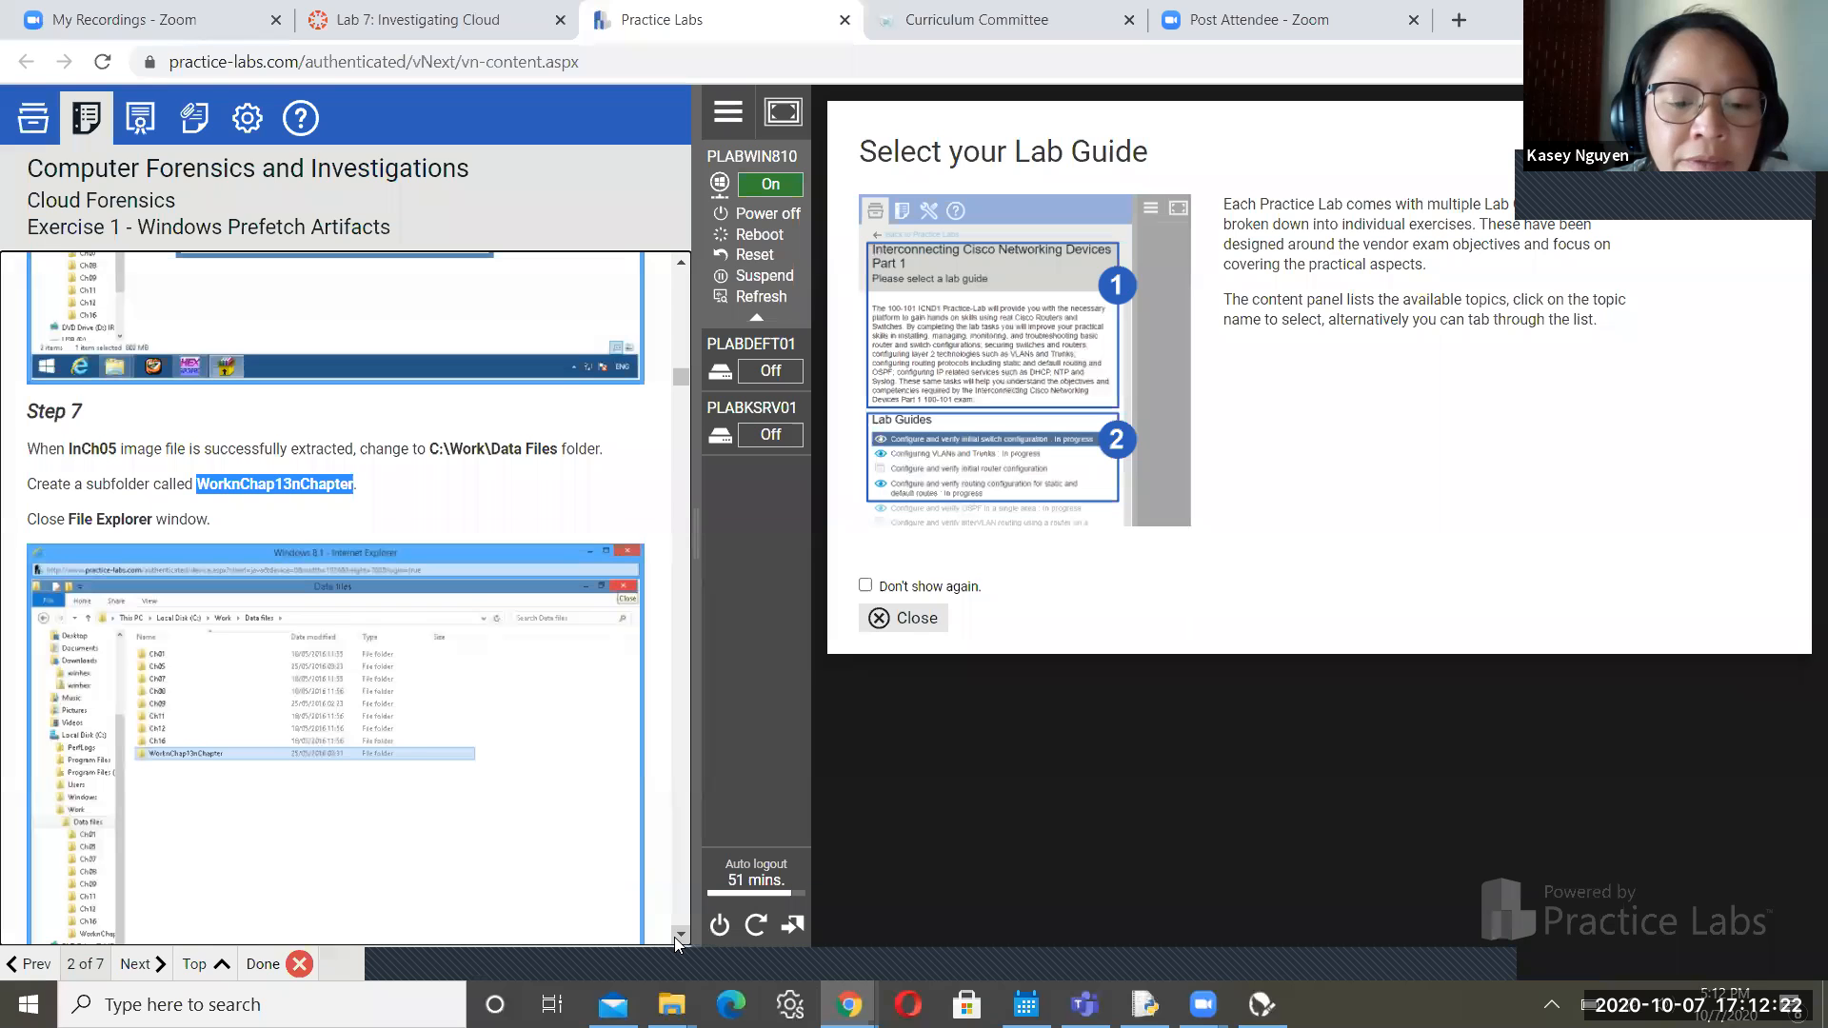
scroll(676, 935, "down", 1)
scroll(678, 939, "down", 5)
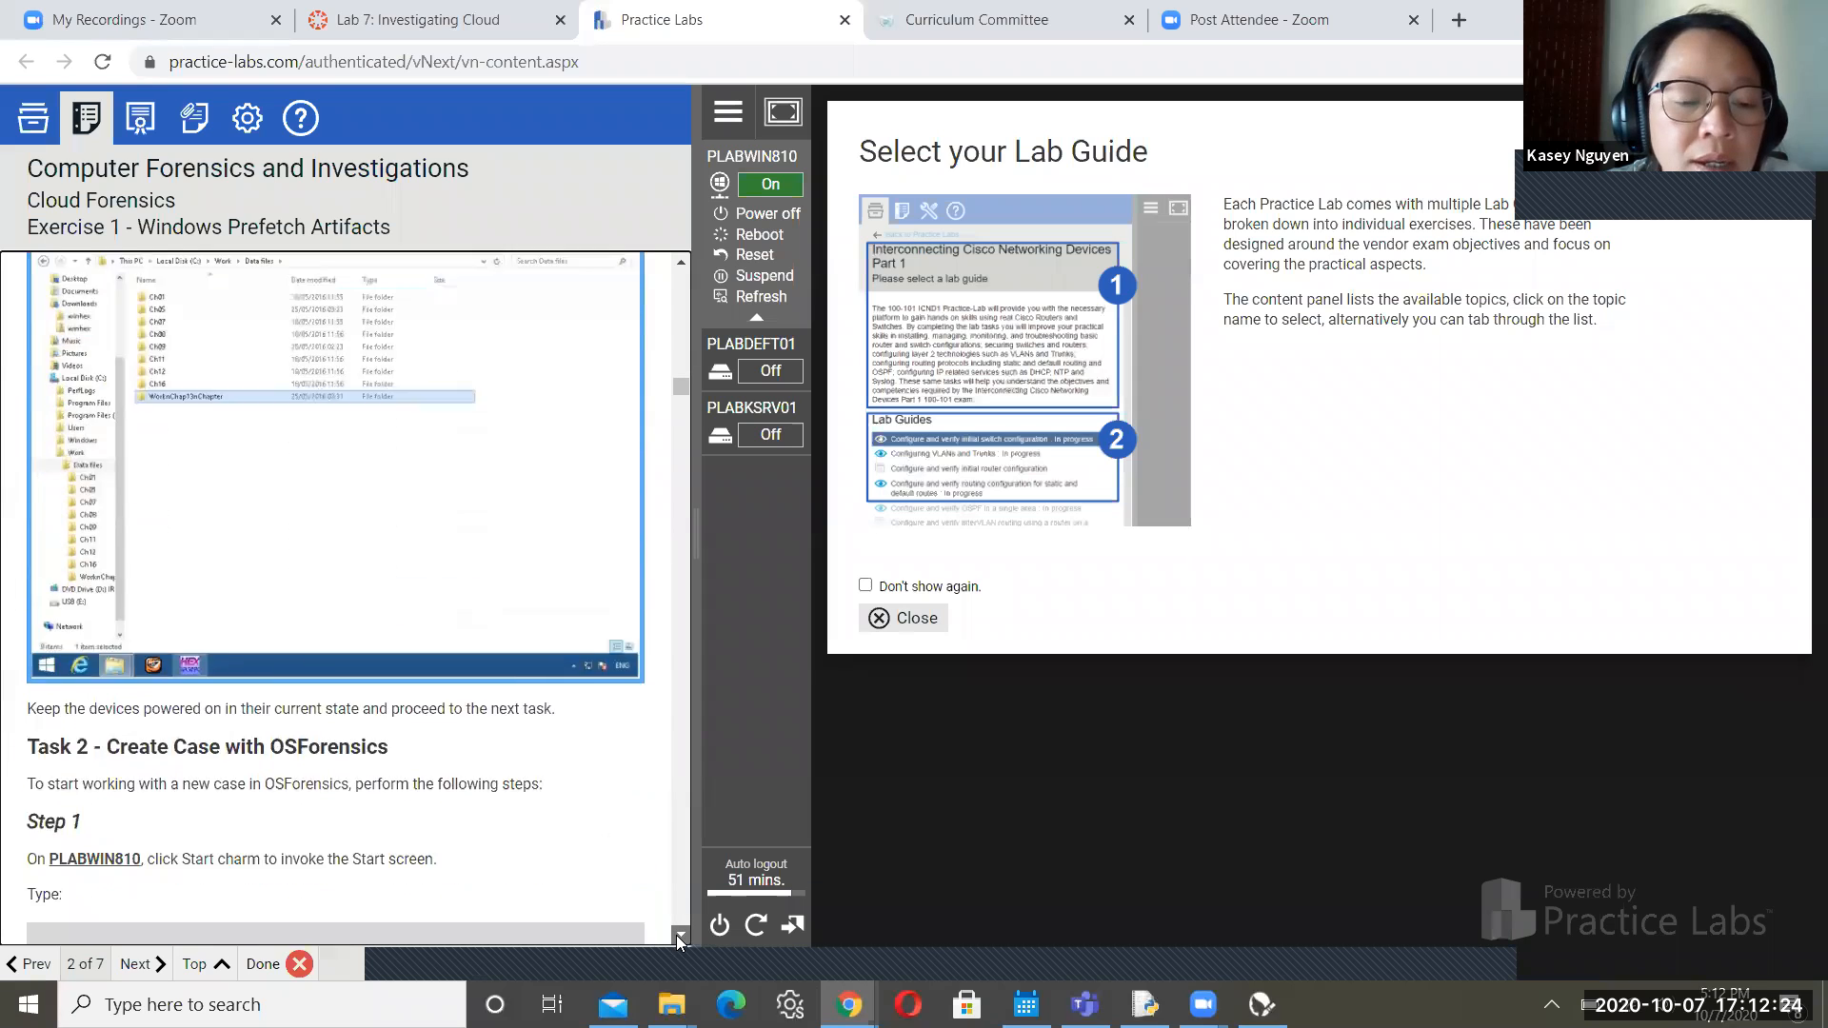
scroll(676, 935, "down", 4)
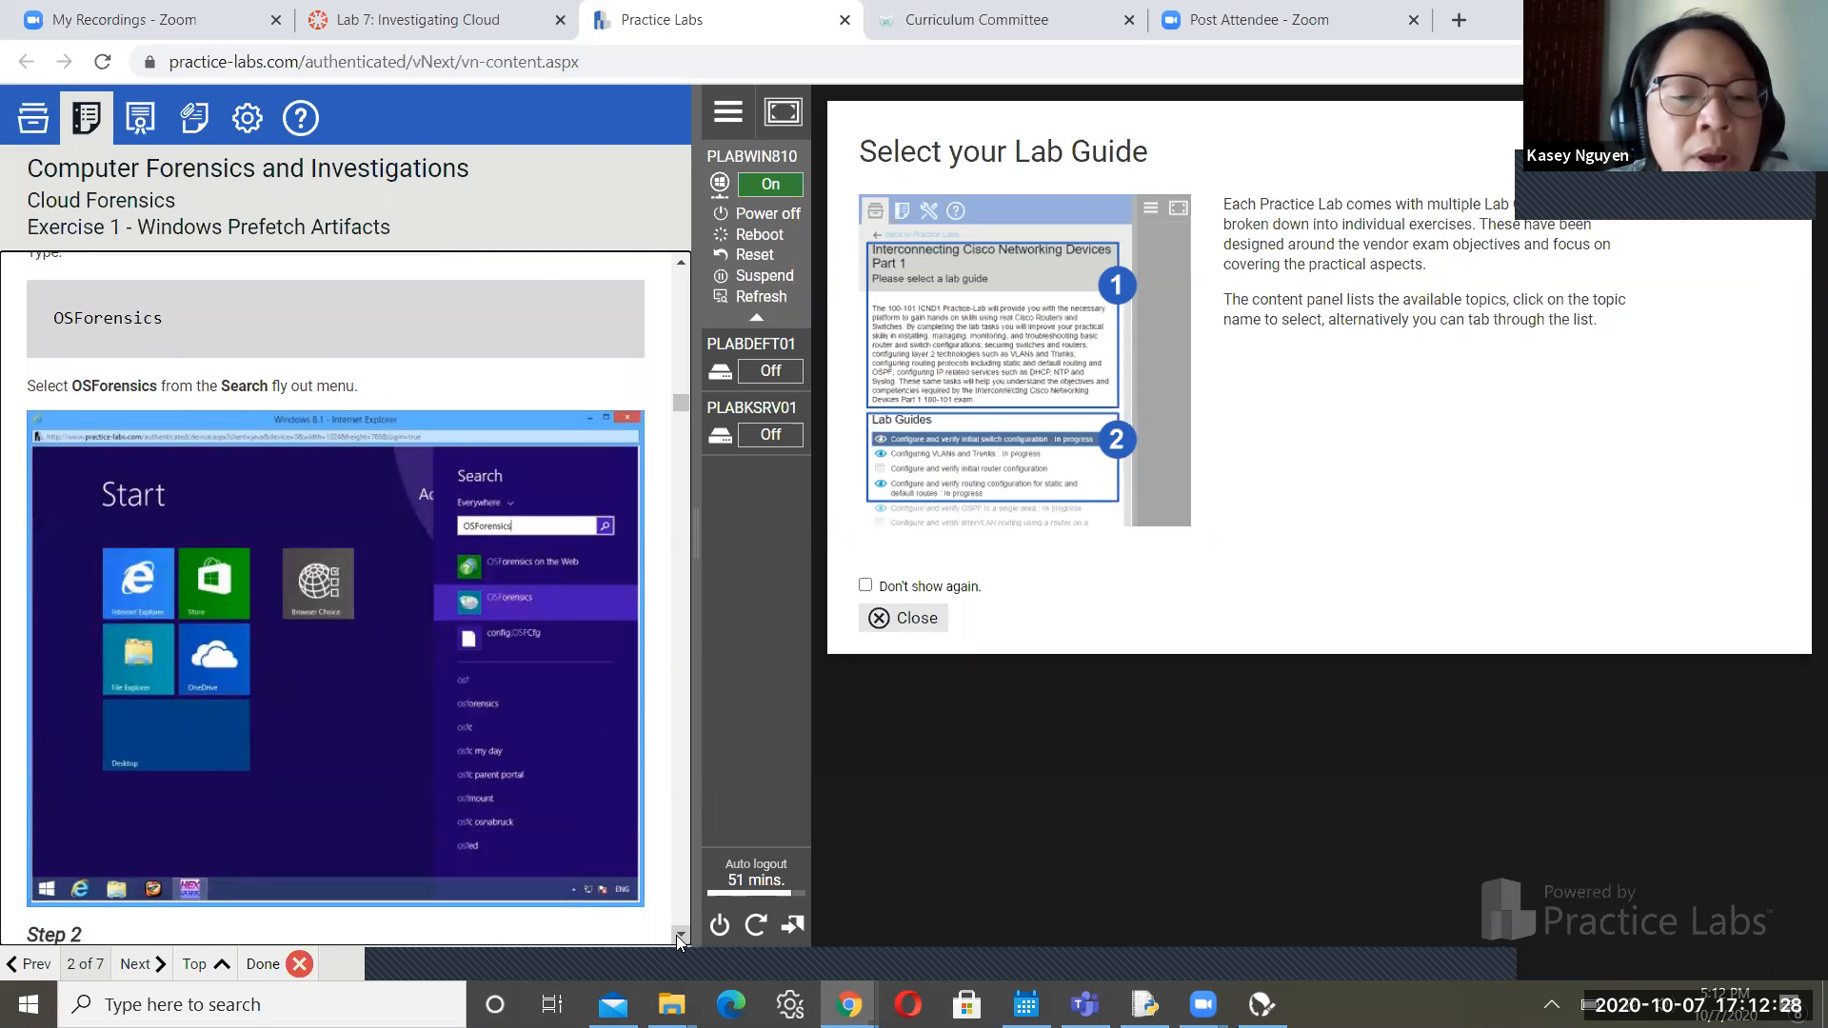
scroll(676, 935, "down", 3)
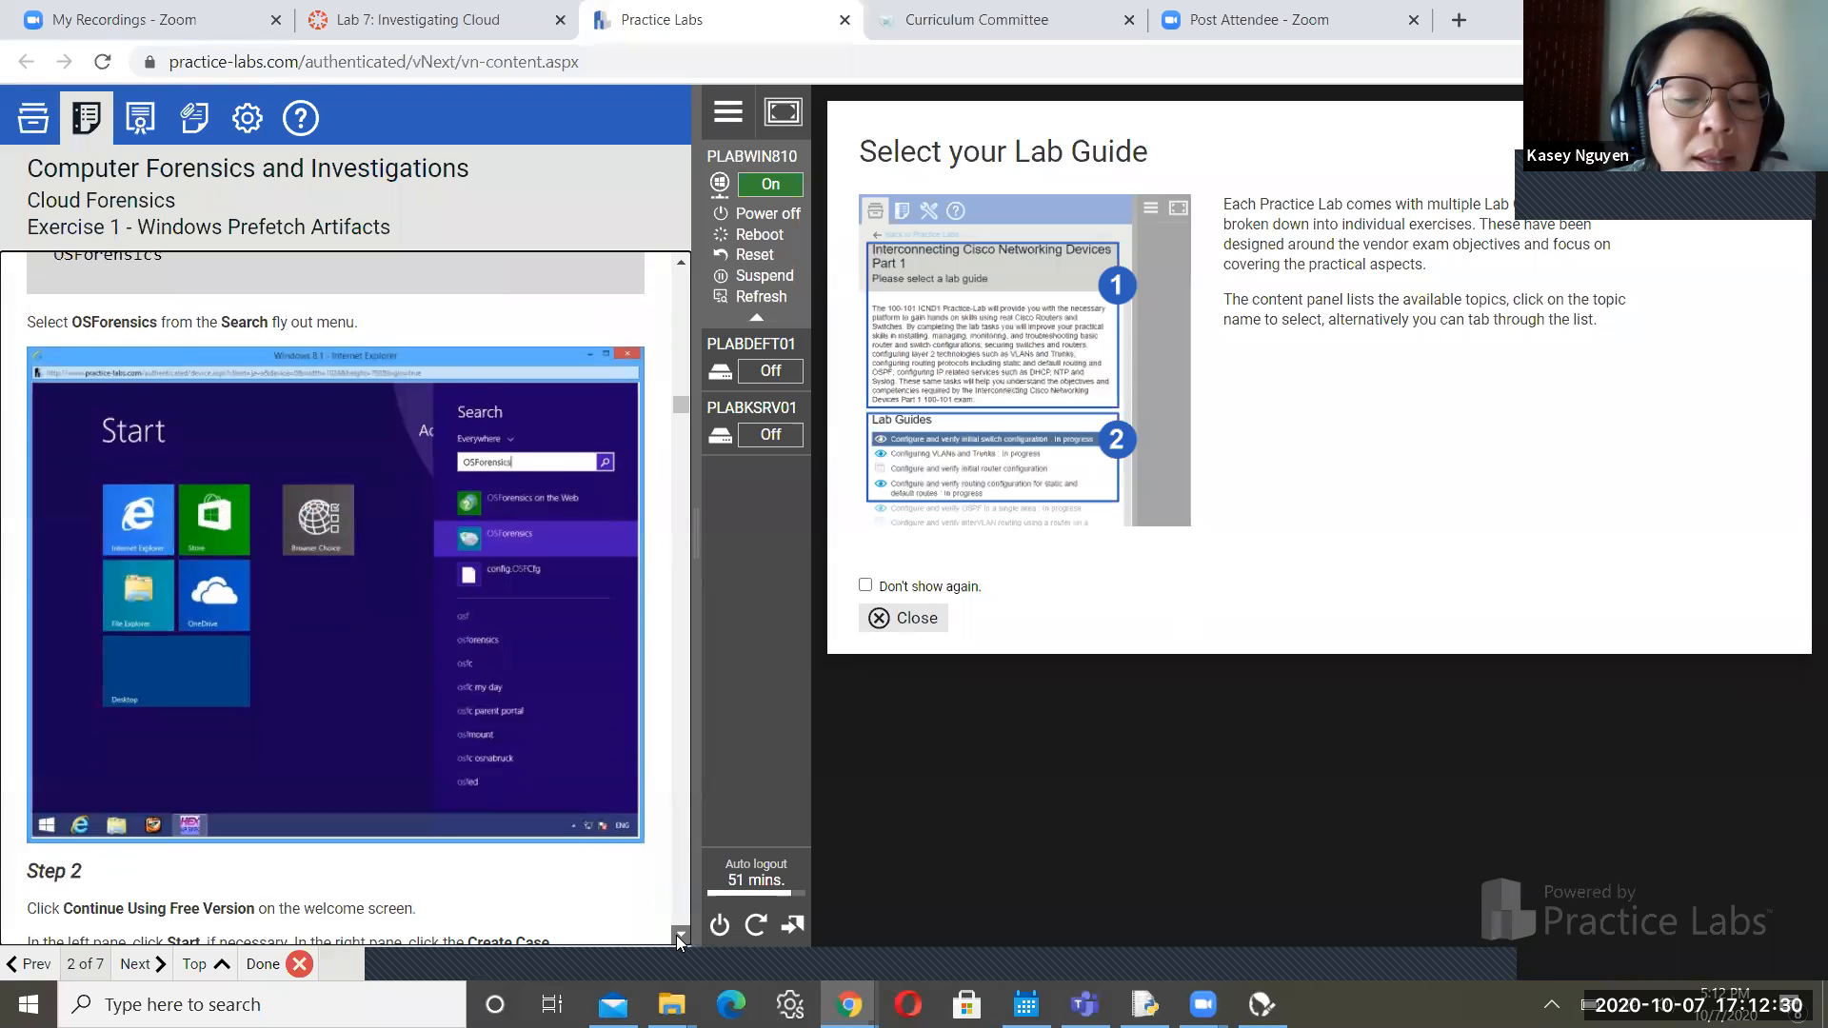
scroll(676, 935, "down", 2)
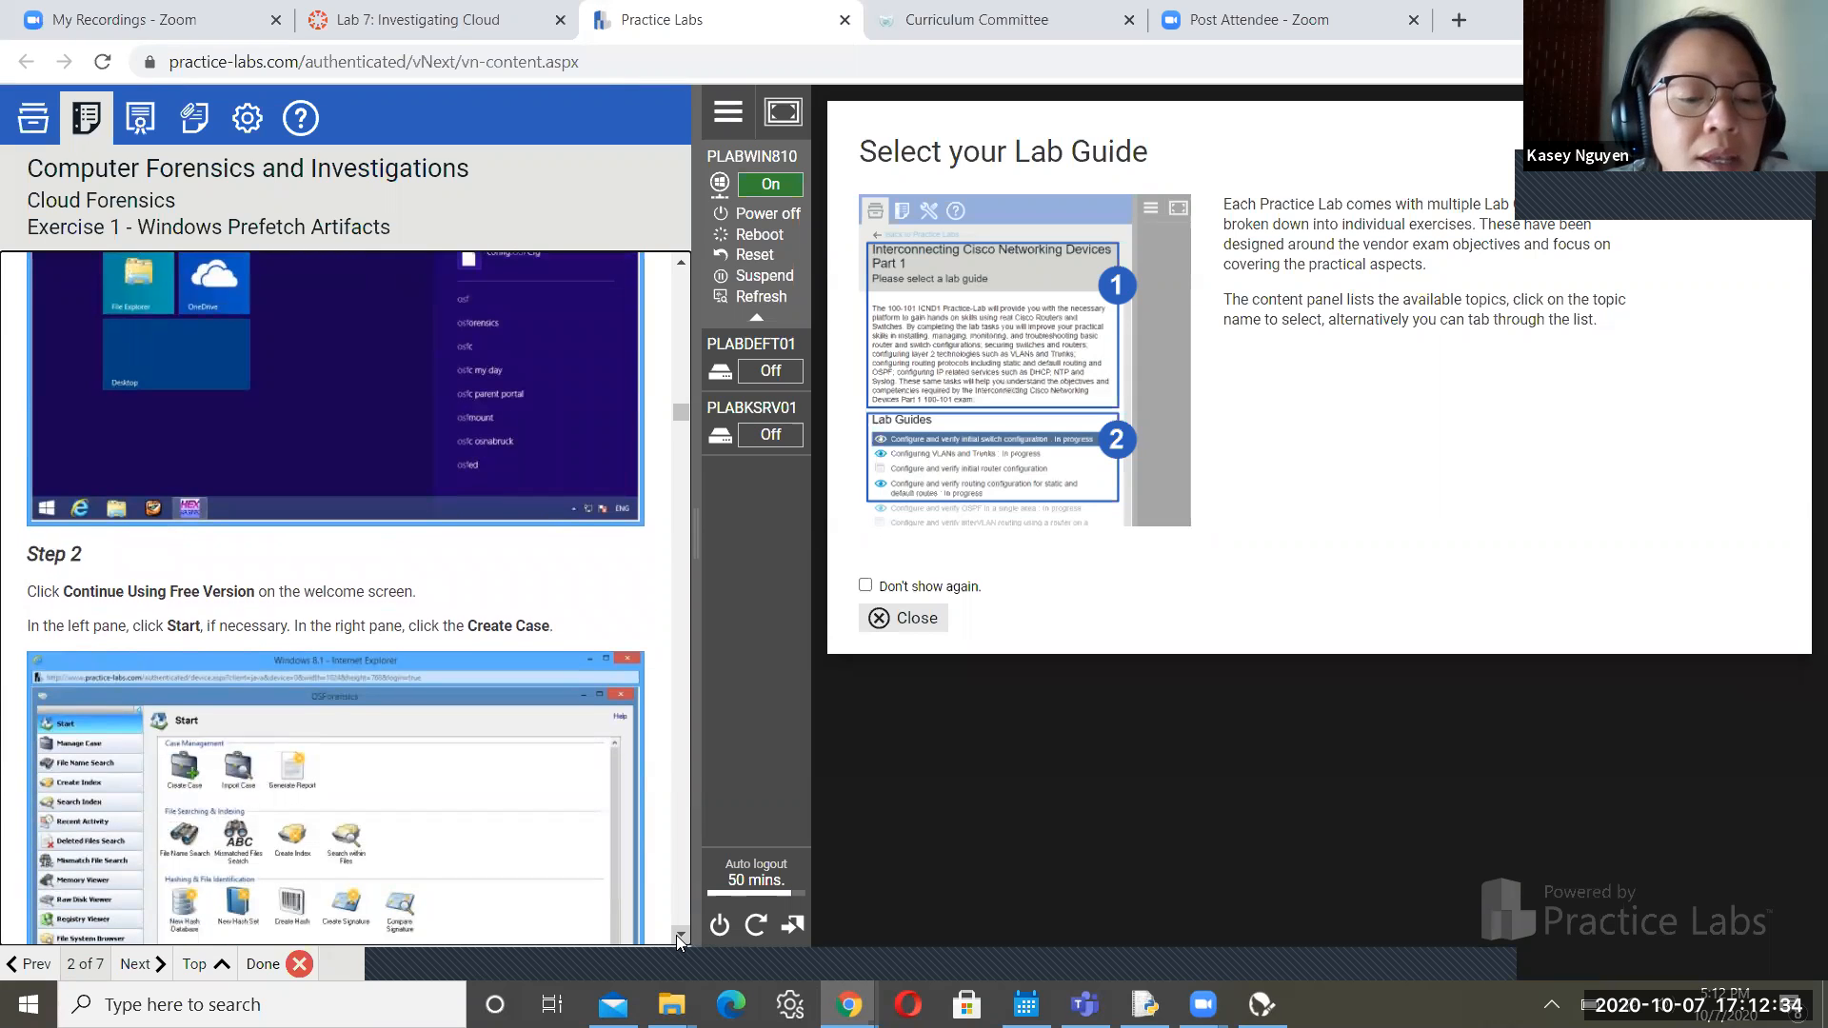
scroll(676, 935, "down", 3)
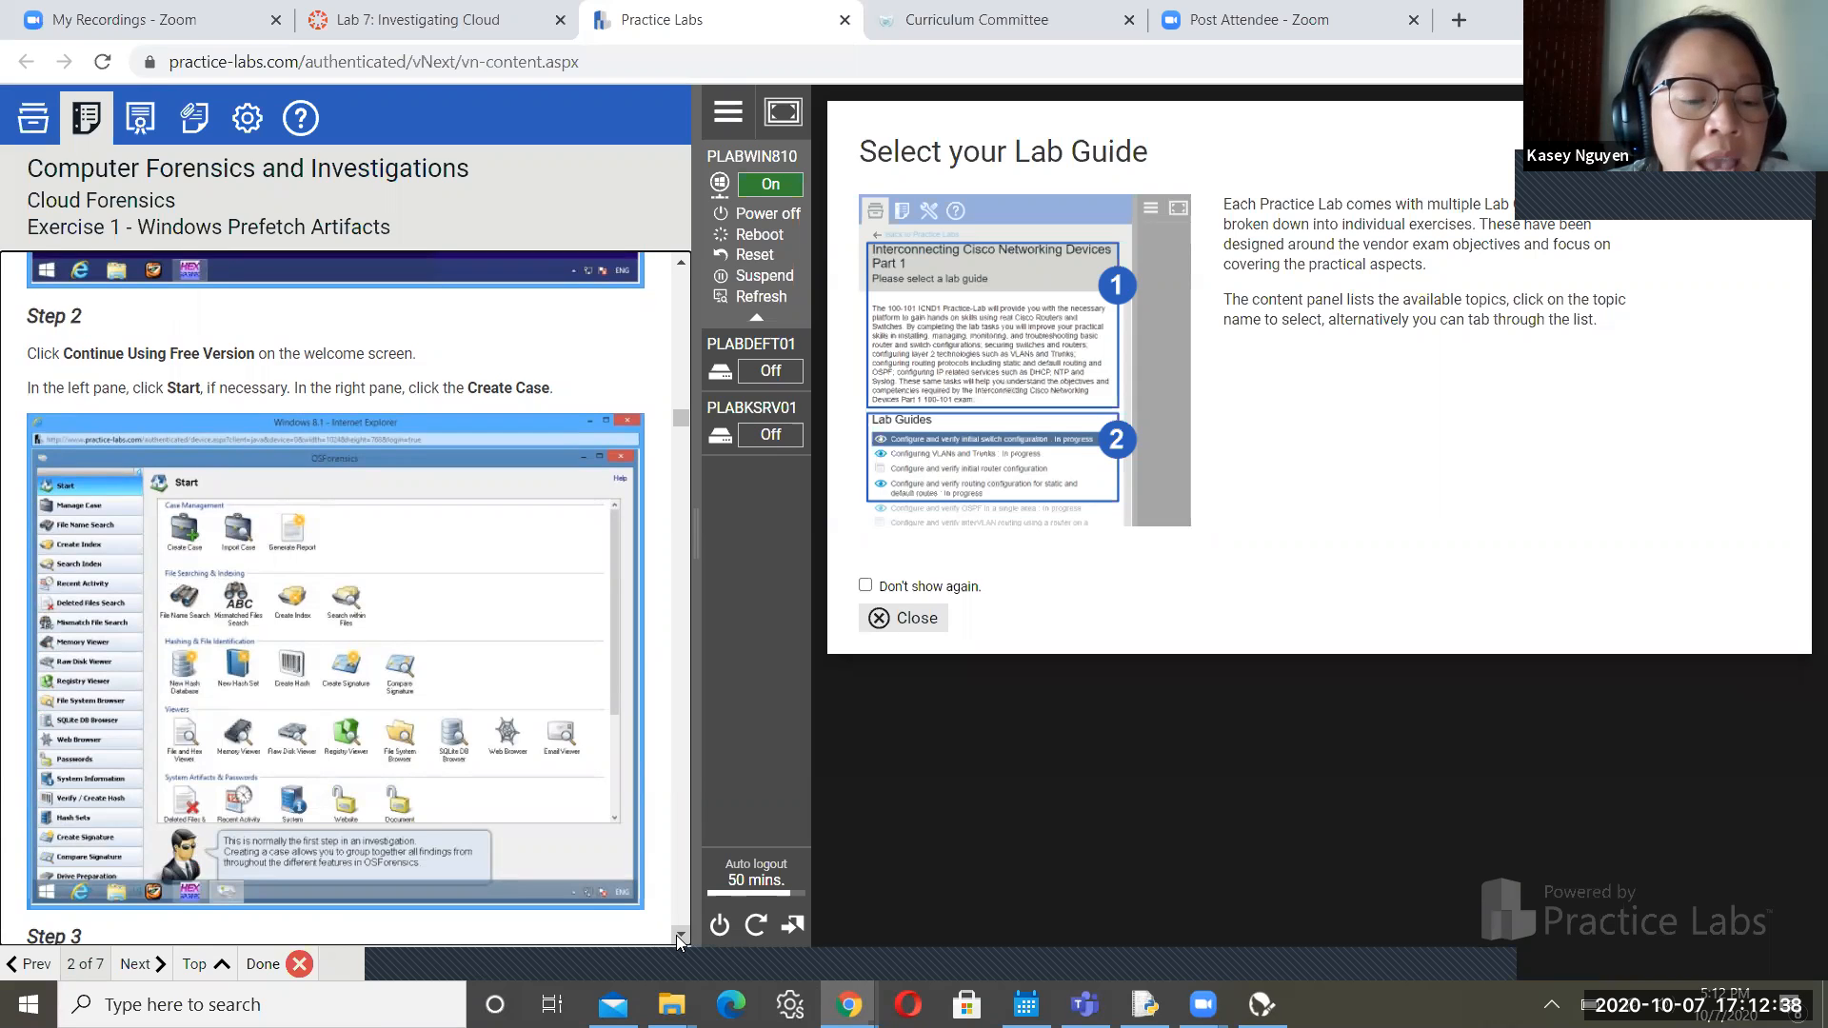
scroll(676, 935, "down", 3)
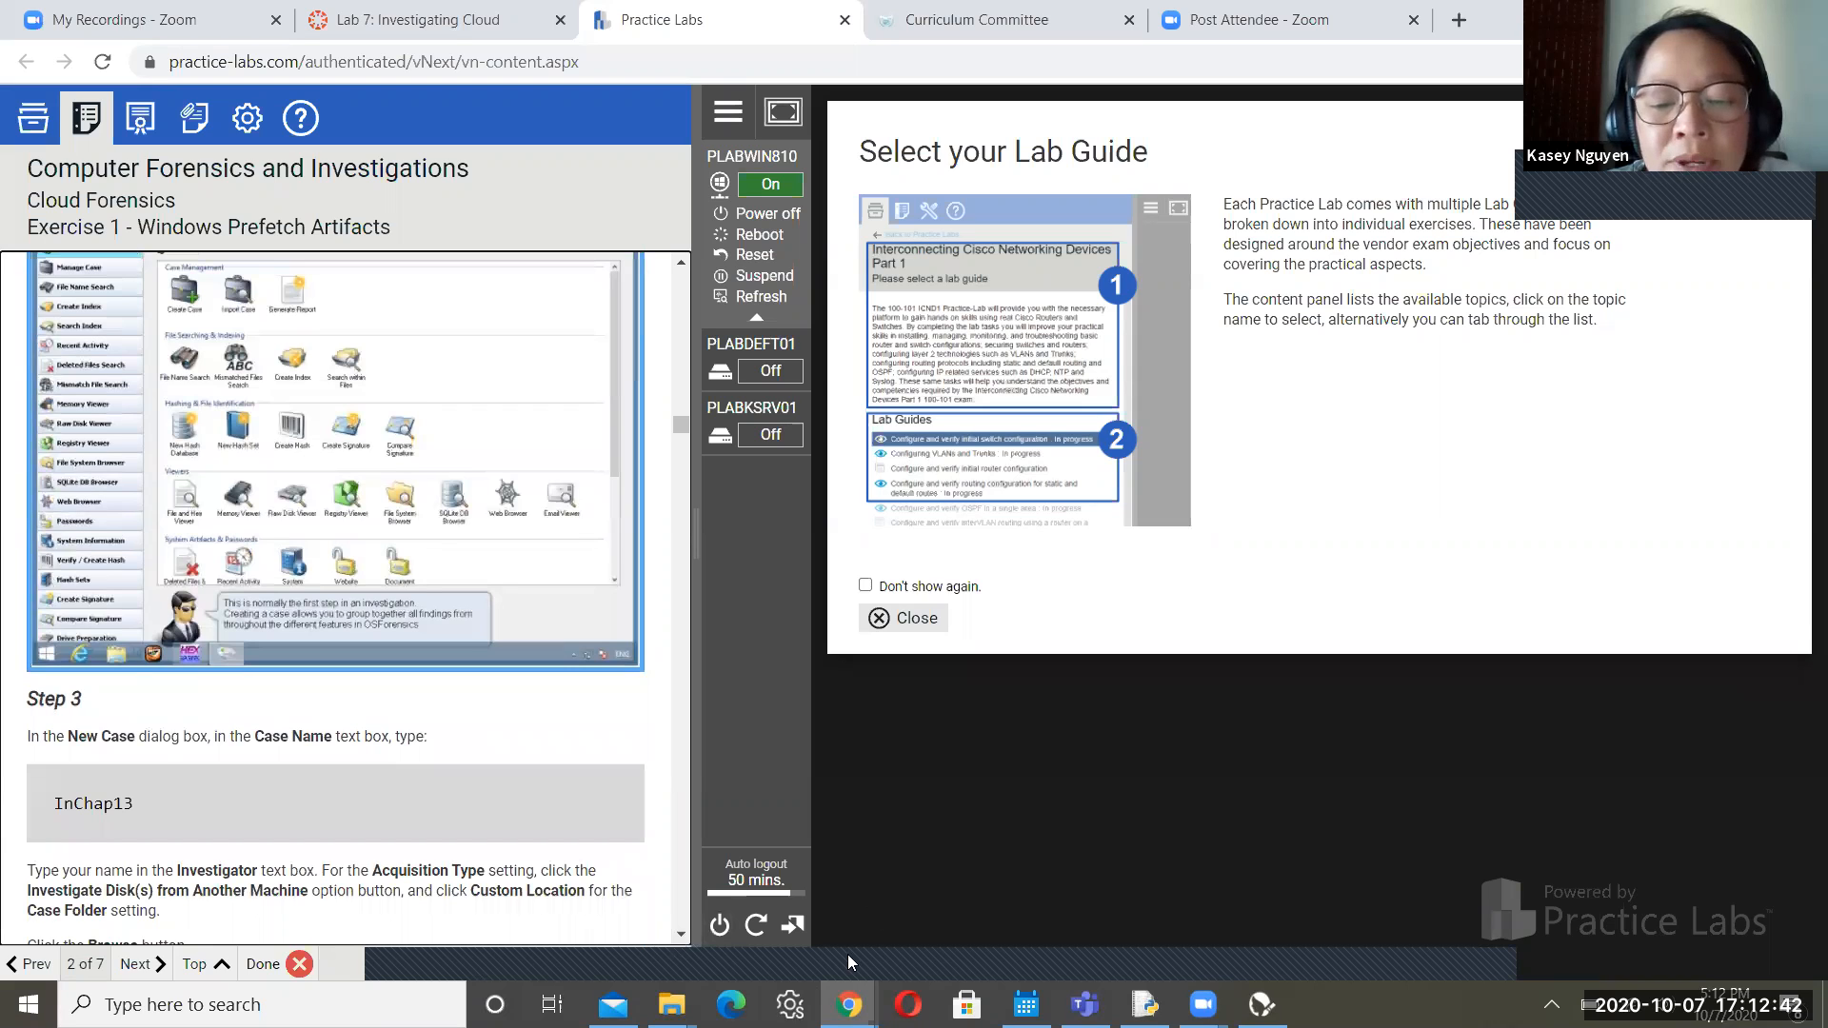
key("alt+Tab")
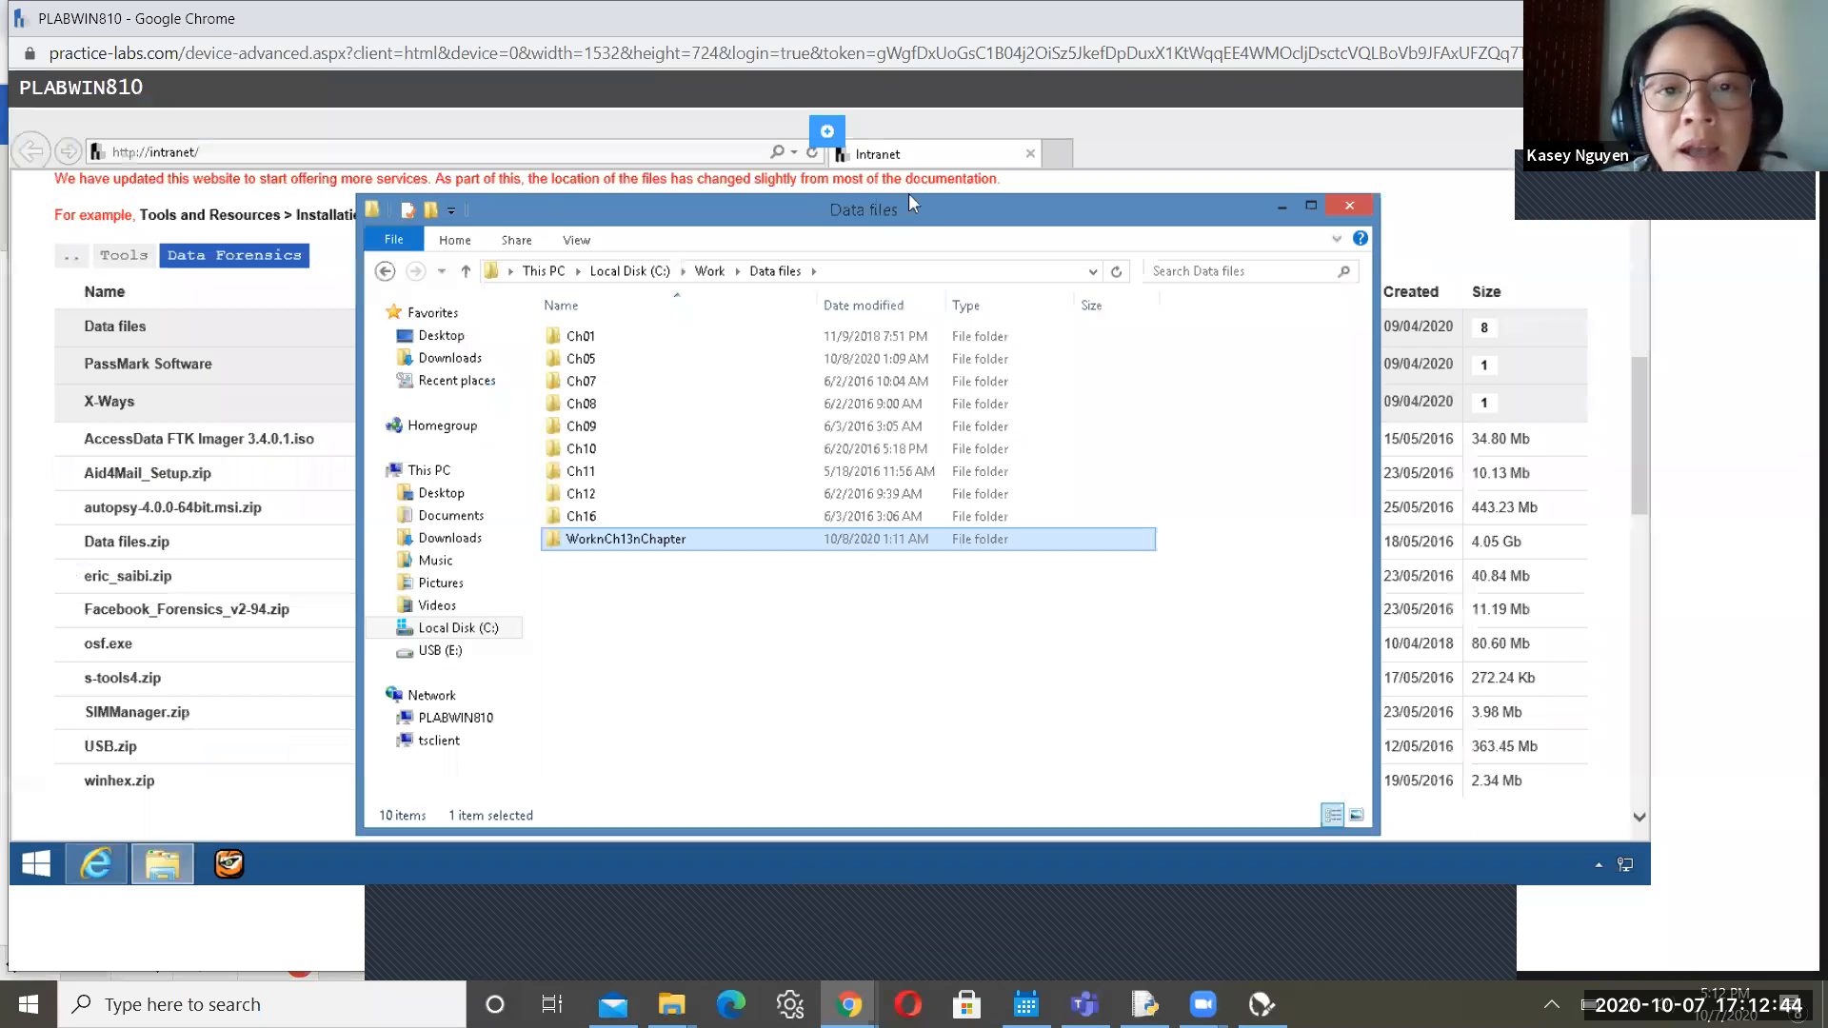
Close the Data files window and launch OSForensics by searching for it from the Start screen
left_click(1349, 206)
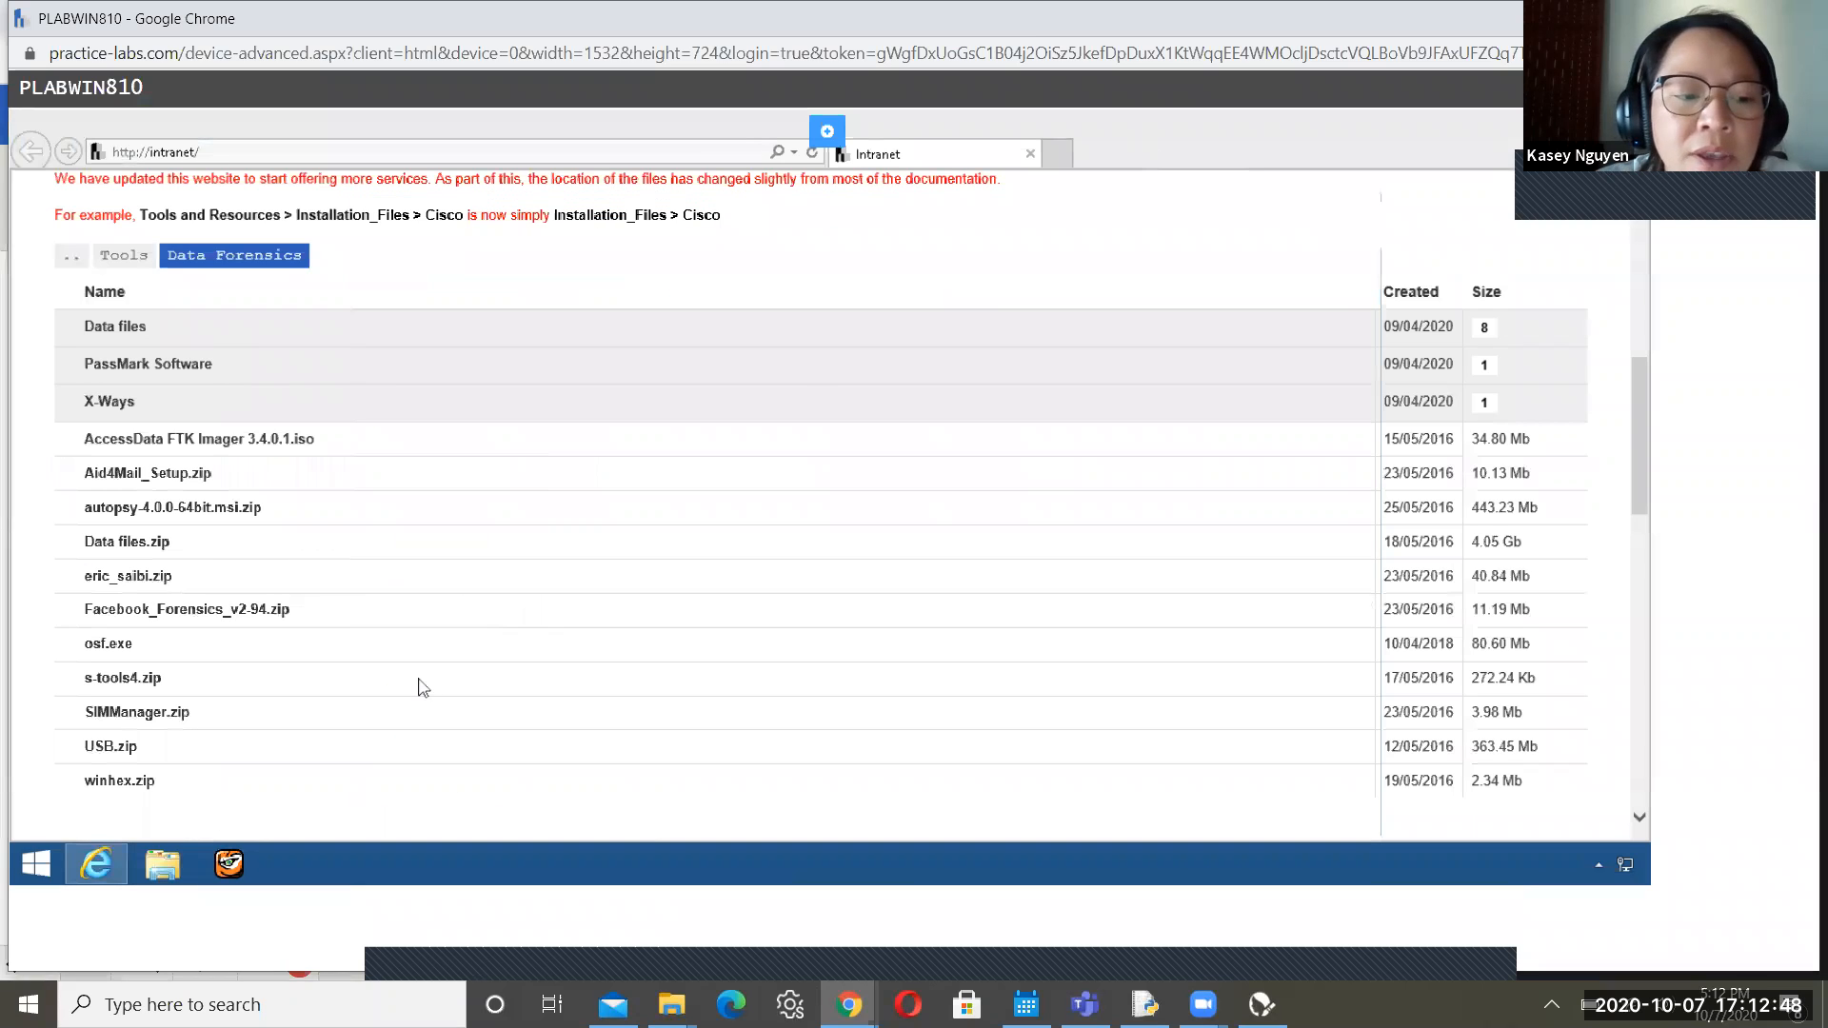
left_click(25, 875)
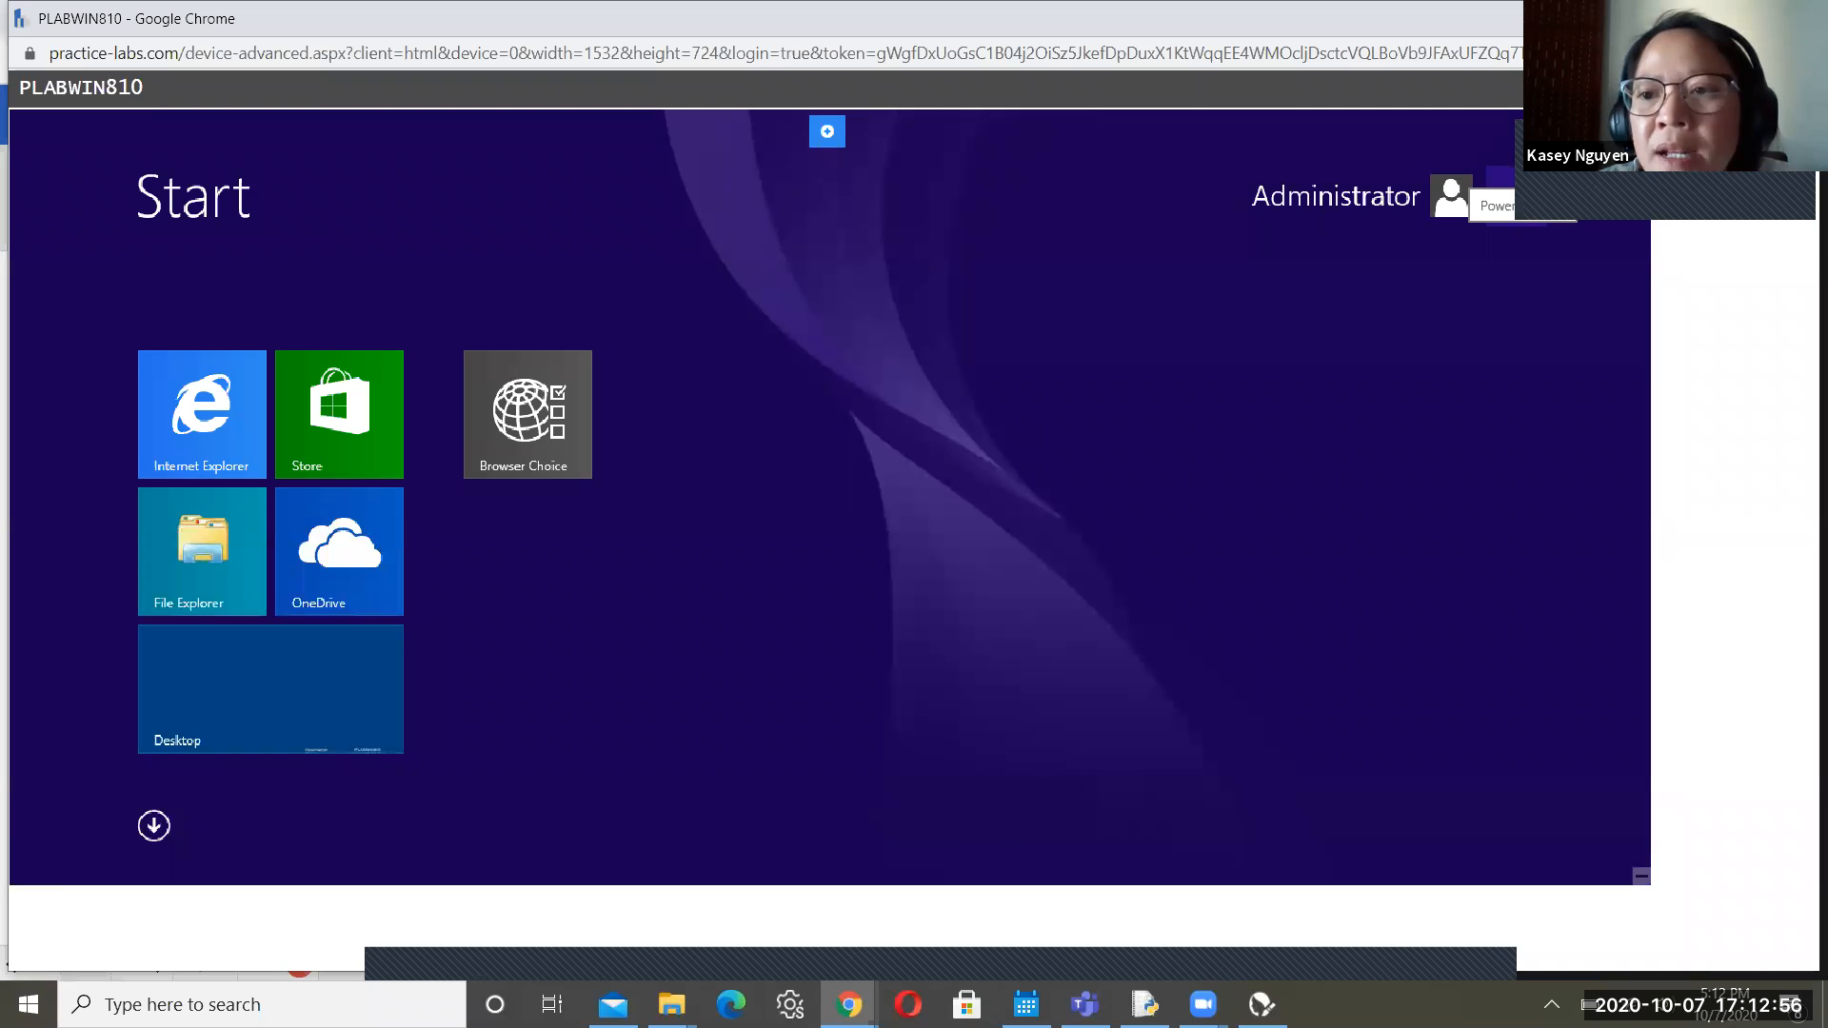
left_click(1585, 198)
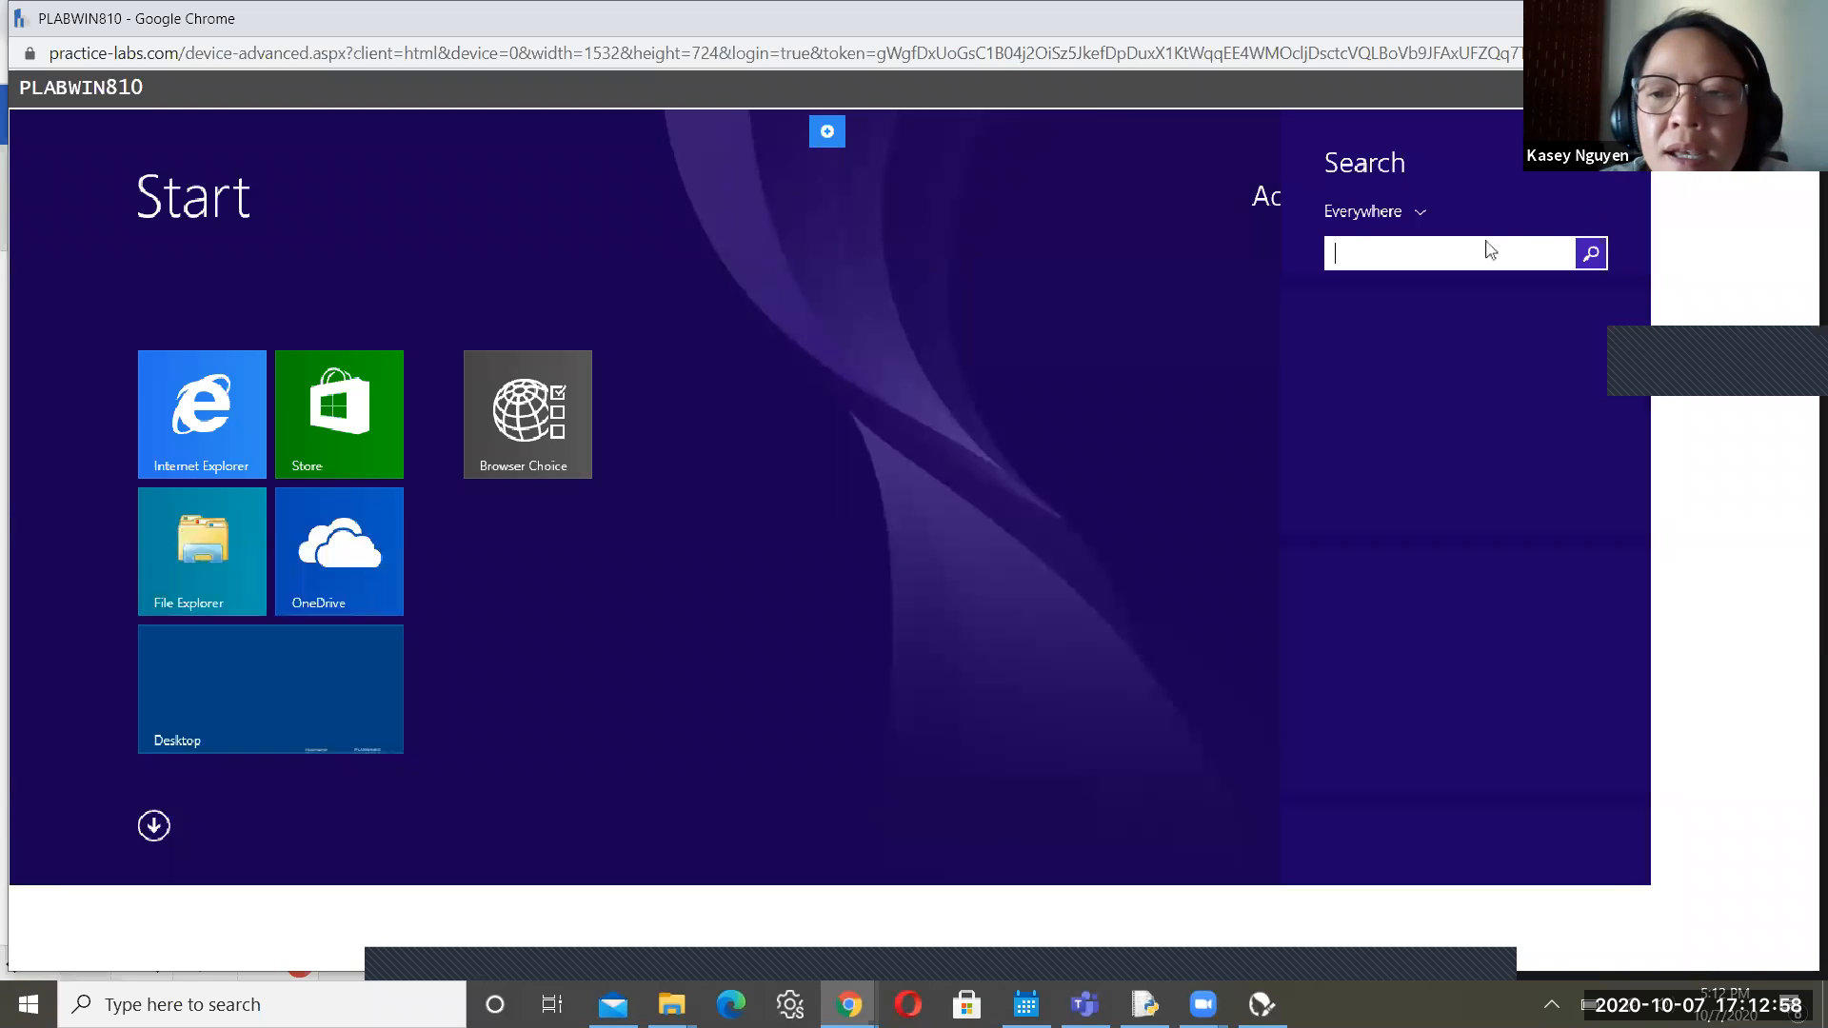
type("OSForensics")
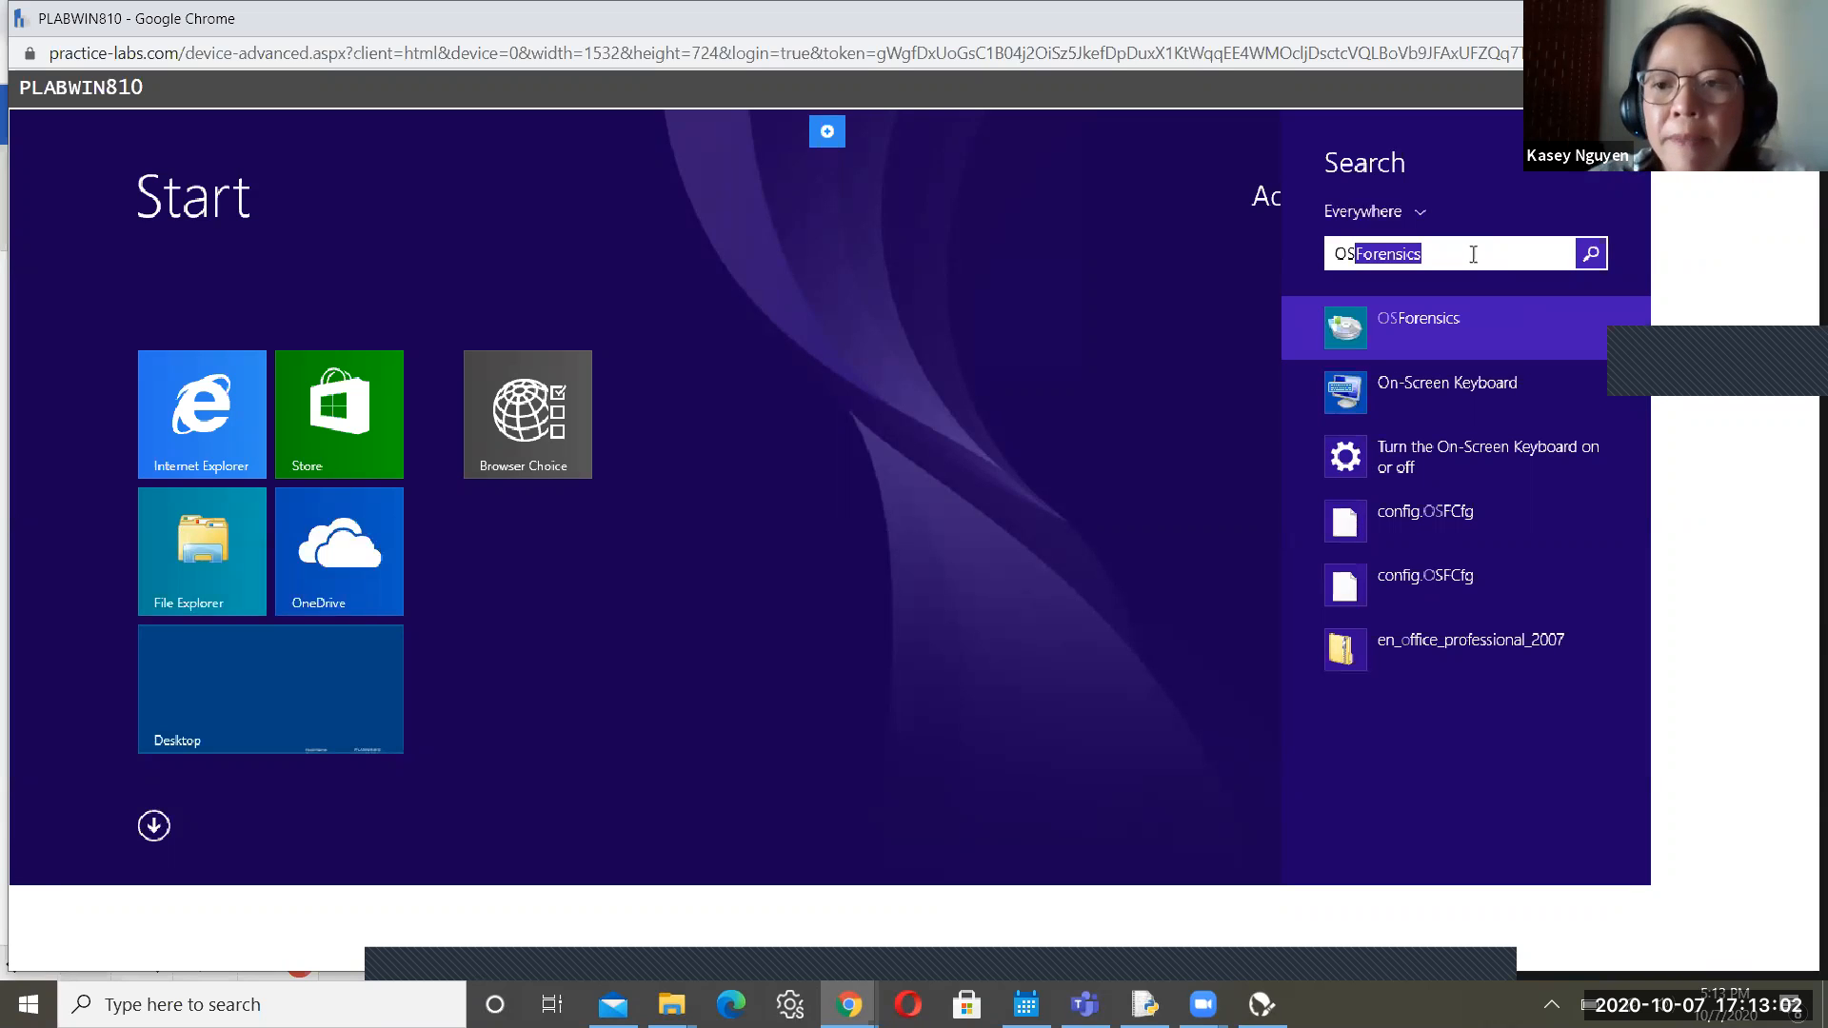
key("End")
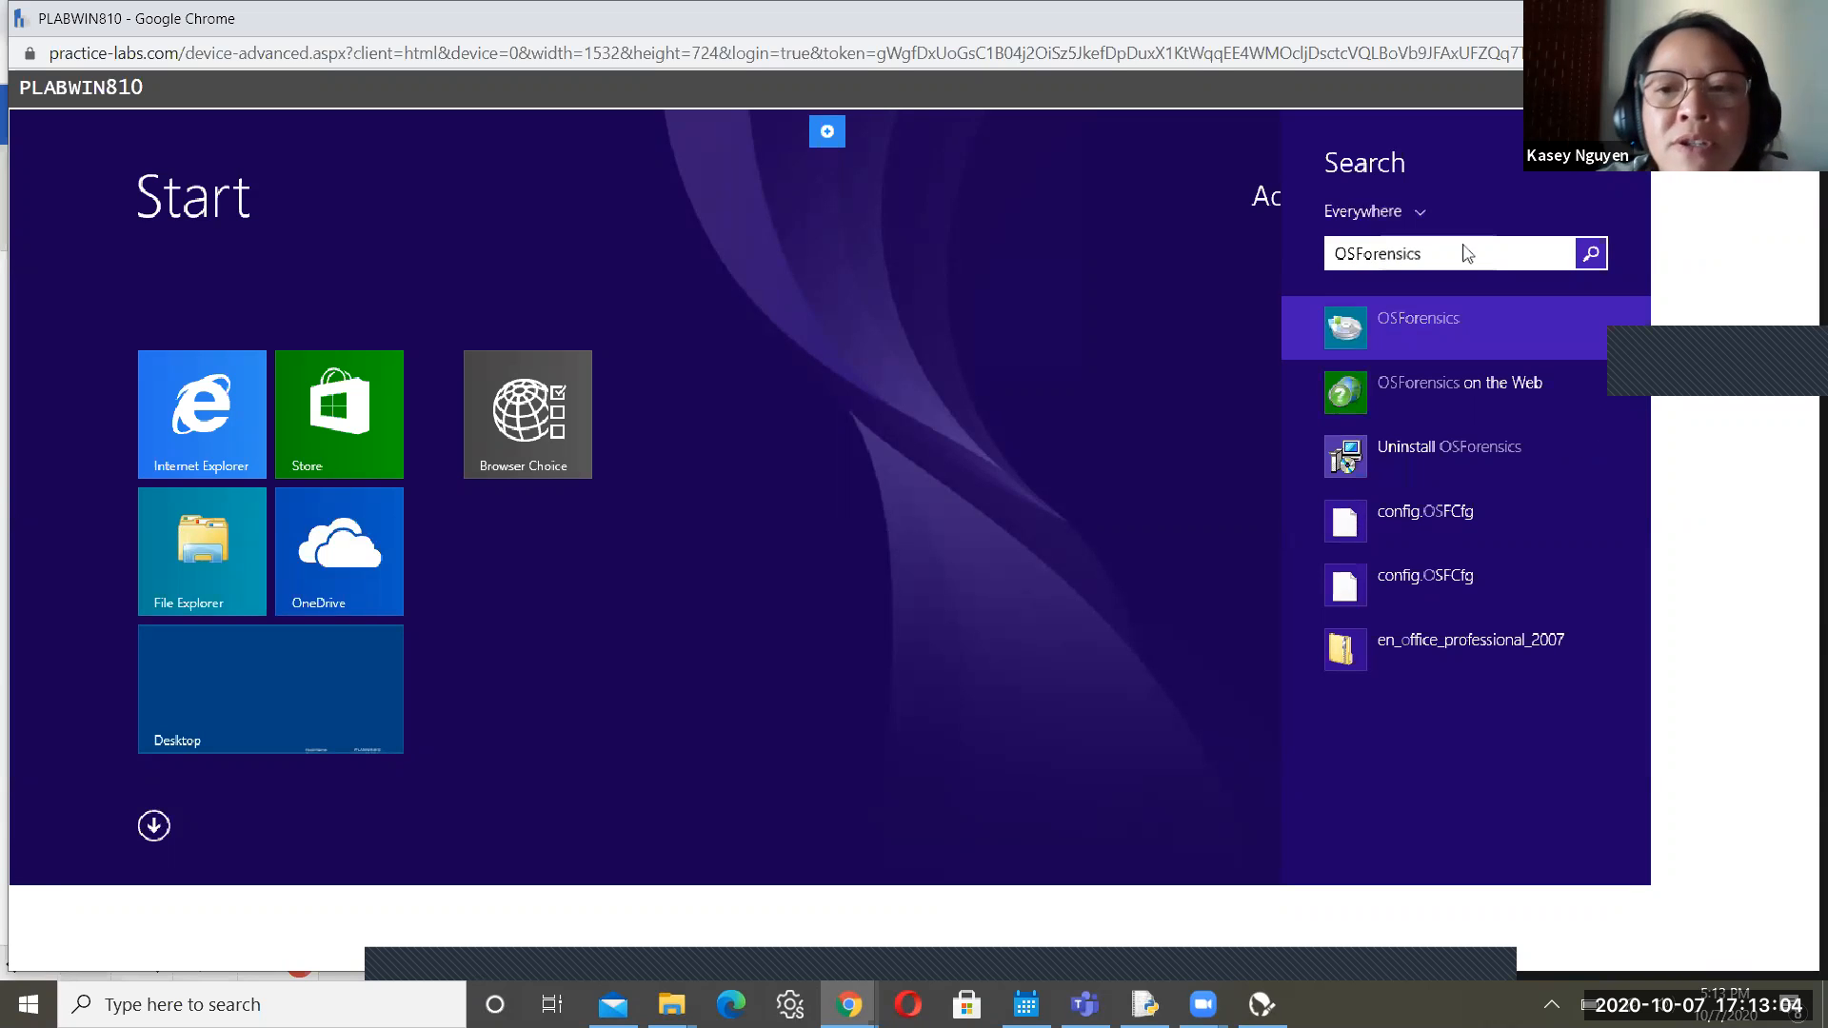
key("Return")
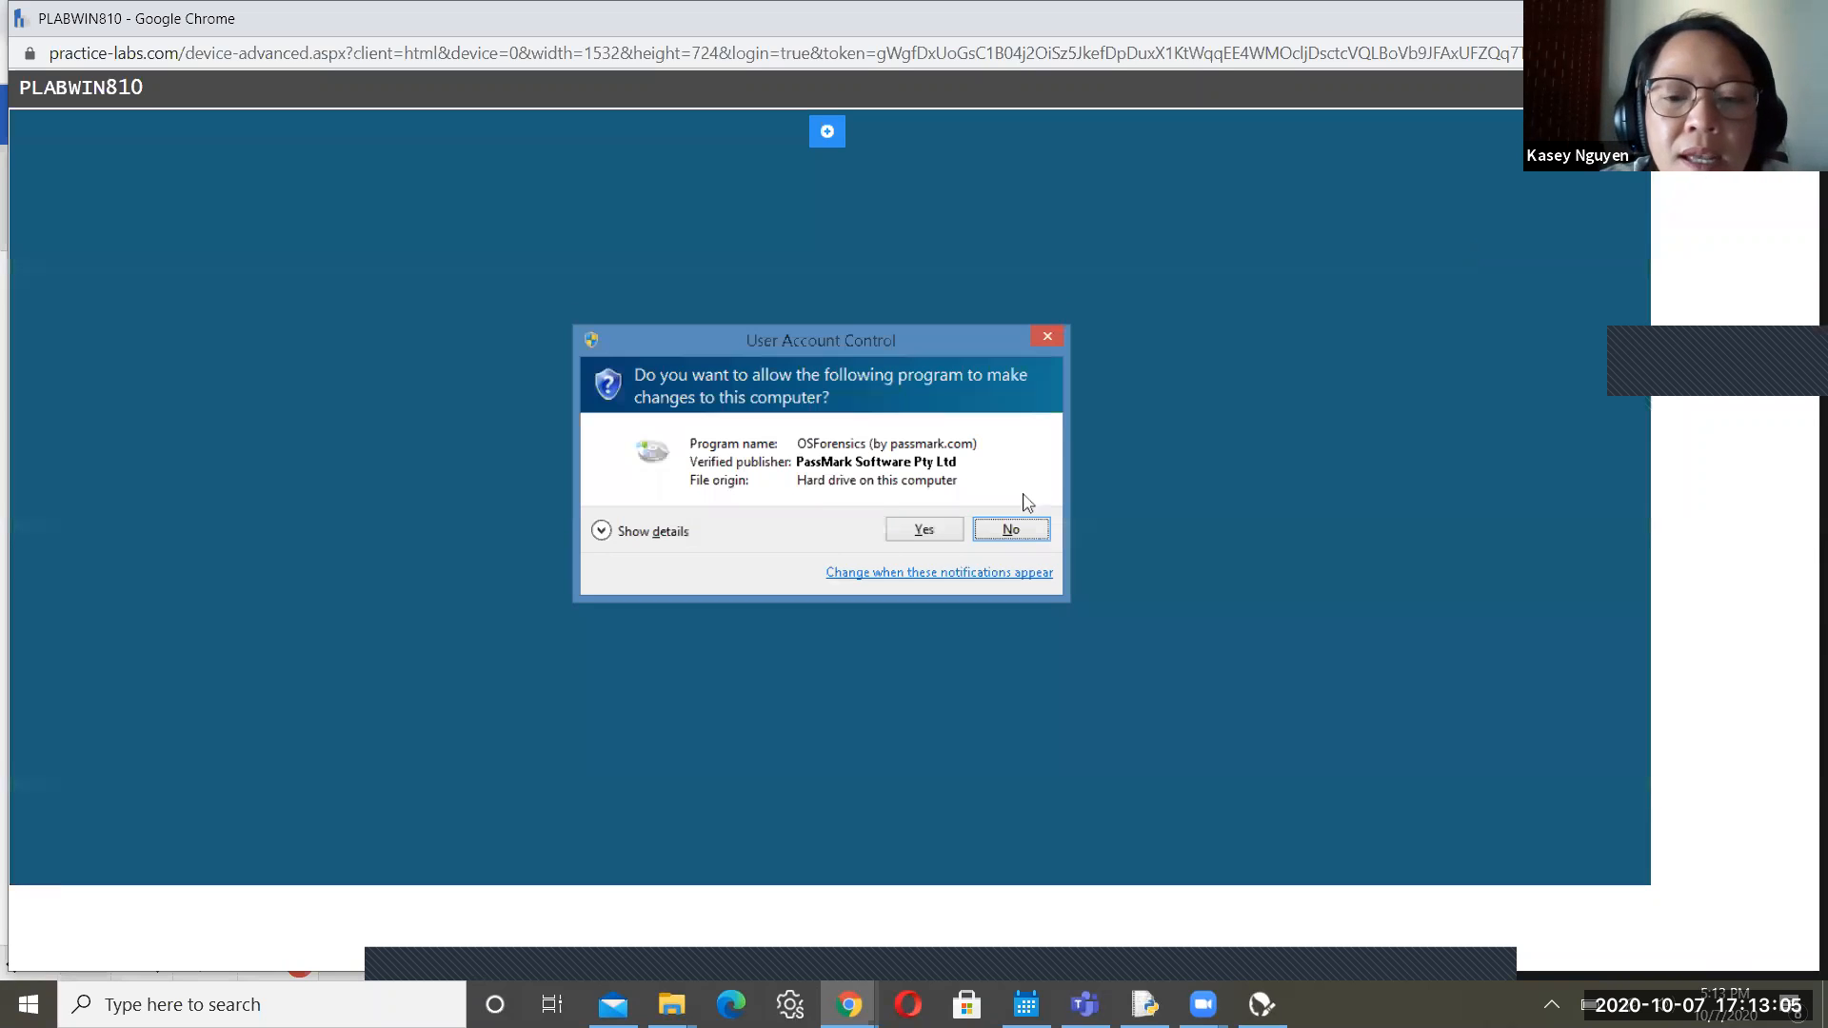
Approve the UAC prompt, continue with the OSForensics free version, and begin a new case
left_click(926, 531)
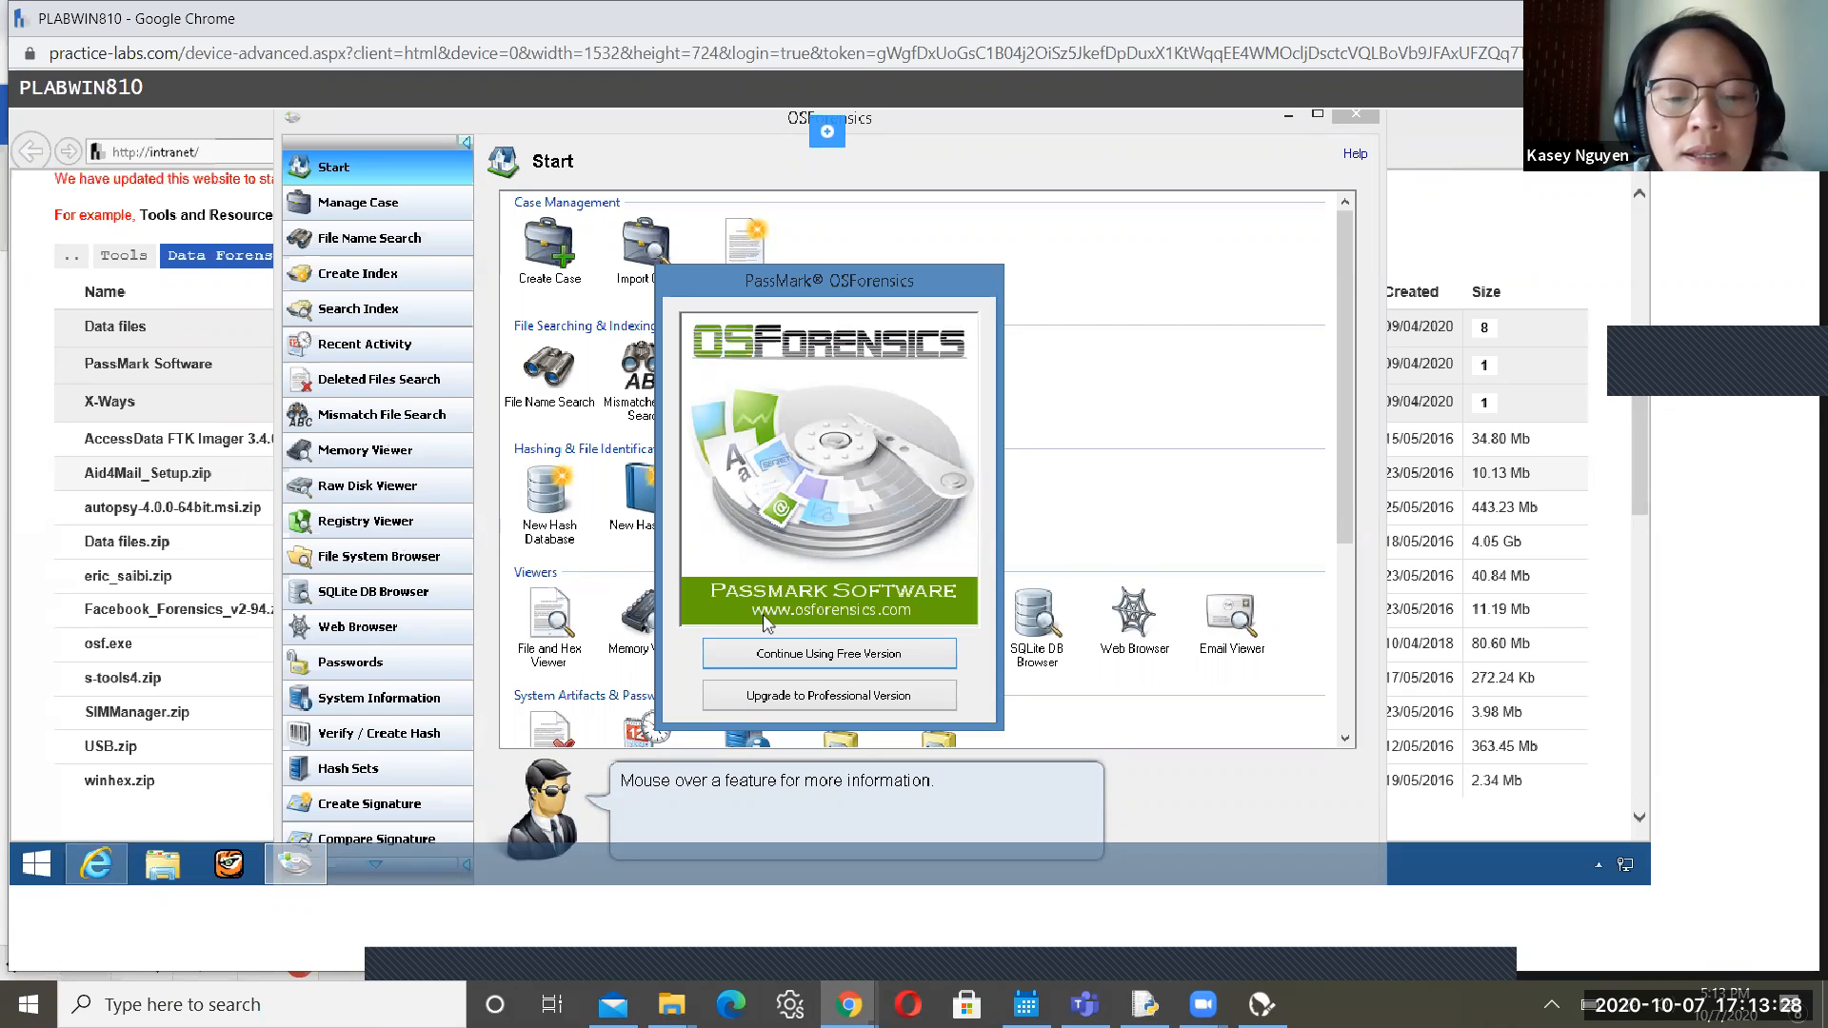
left_click(798, 662)
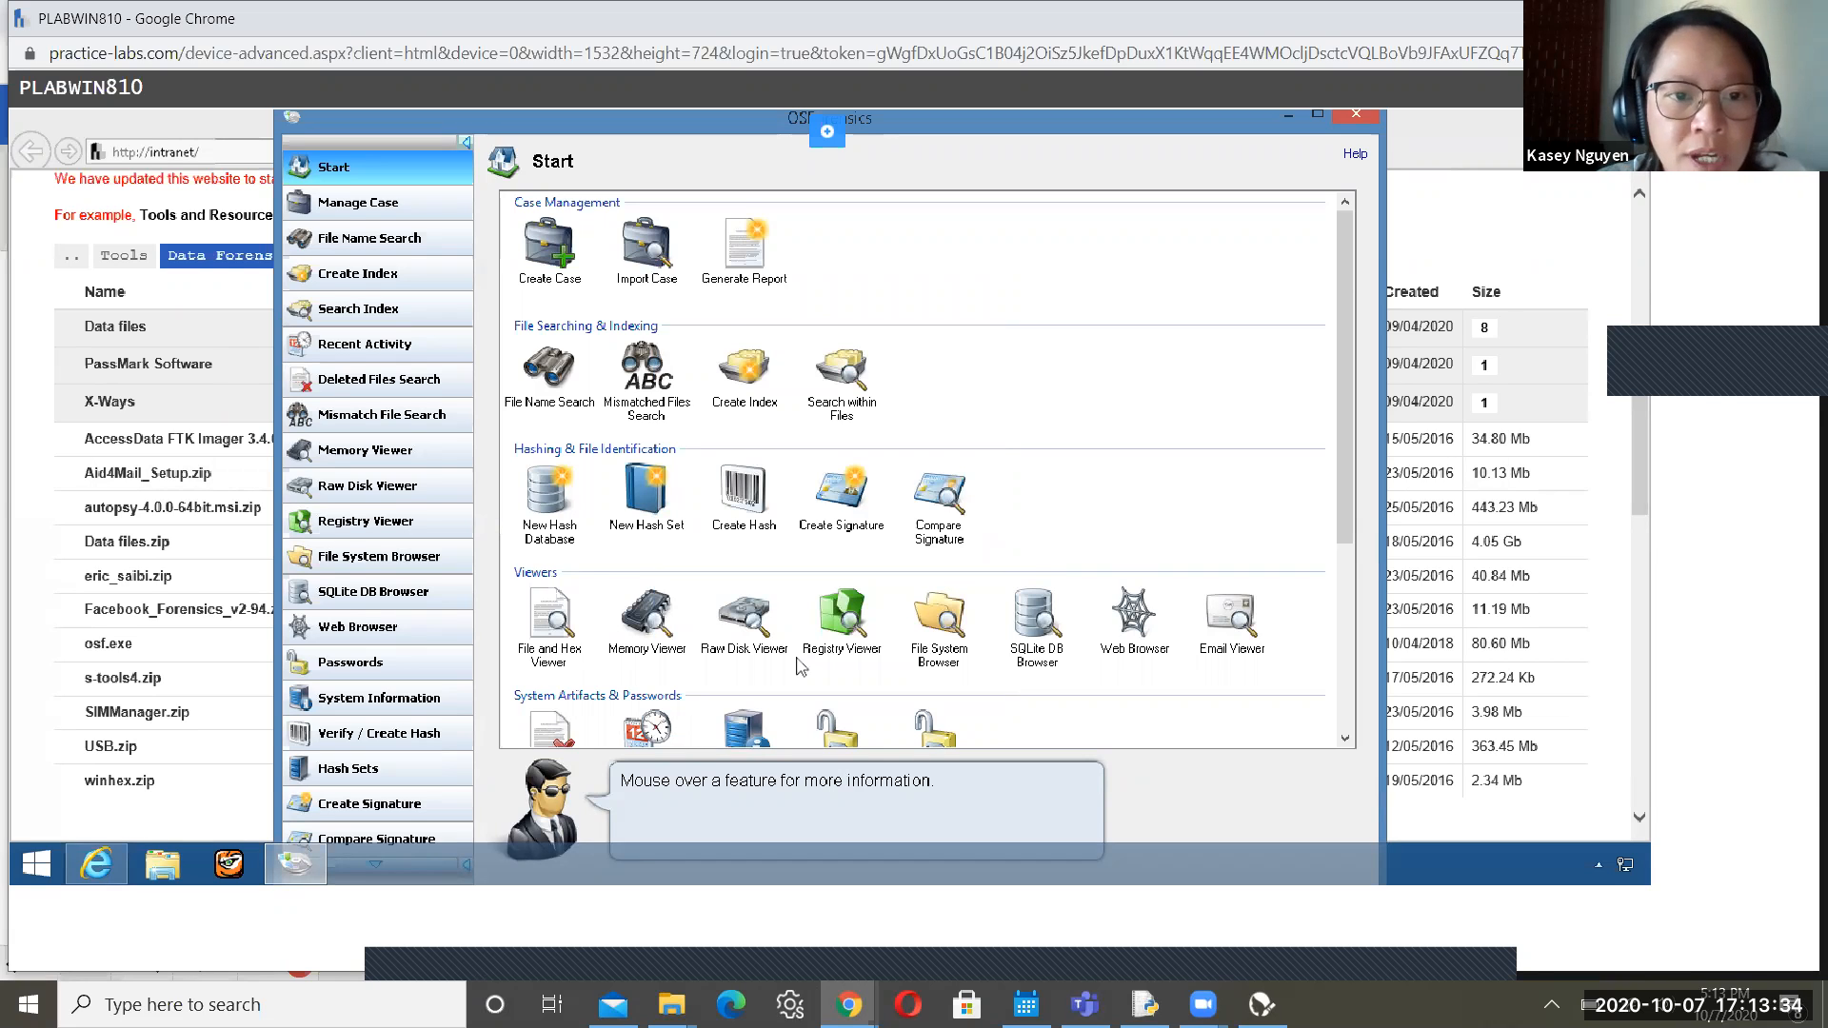
left_click(551, 250)
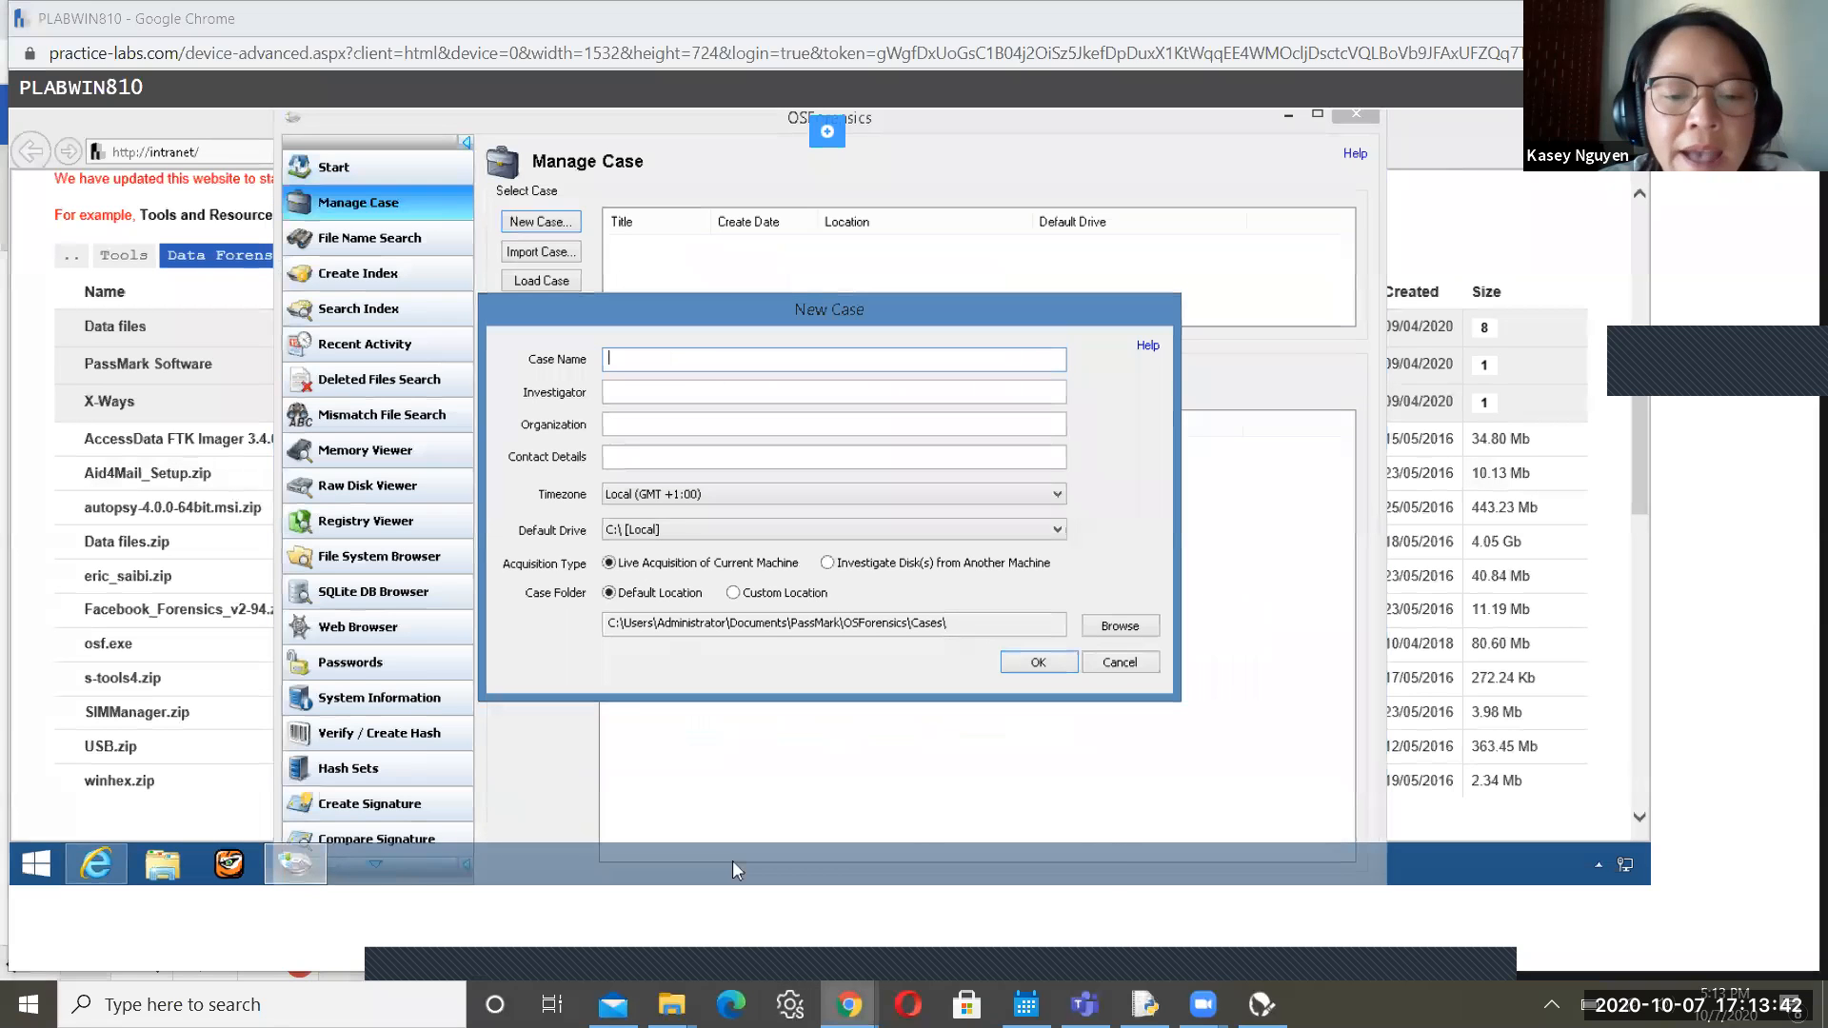
Scroll the lab guide down to Step 3's case name and Browse instructions
mouse_move(849, 1005)
left_click(721, 930)
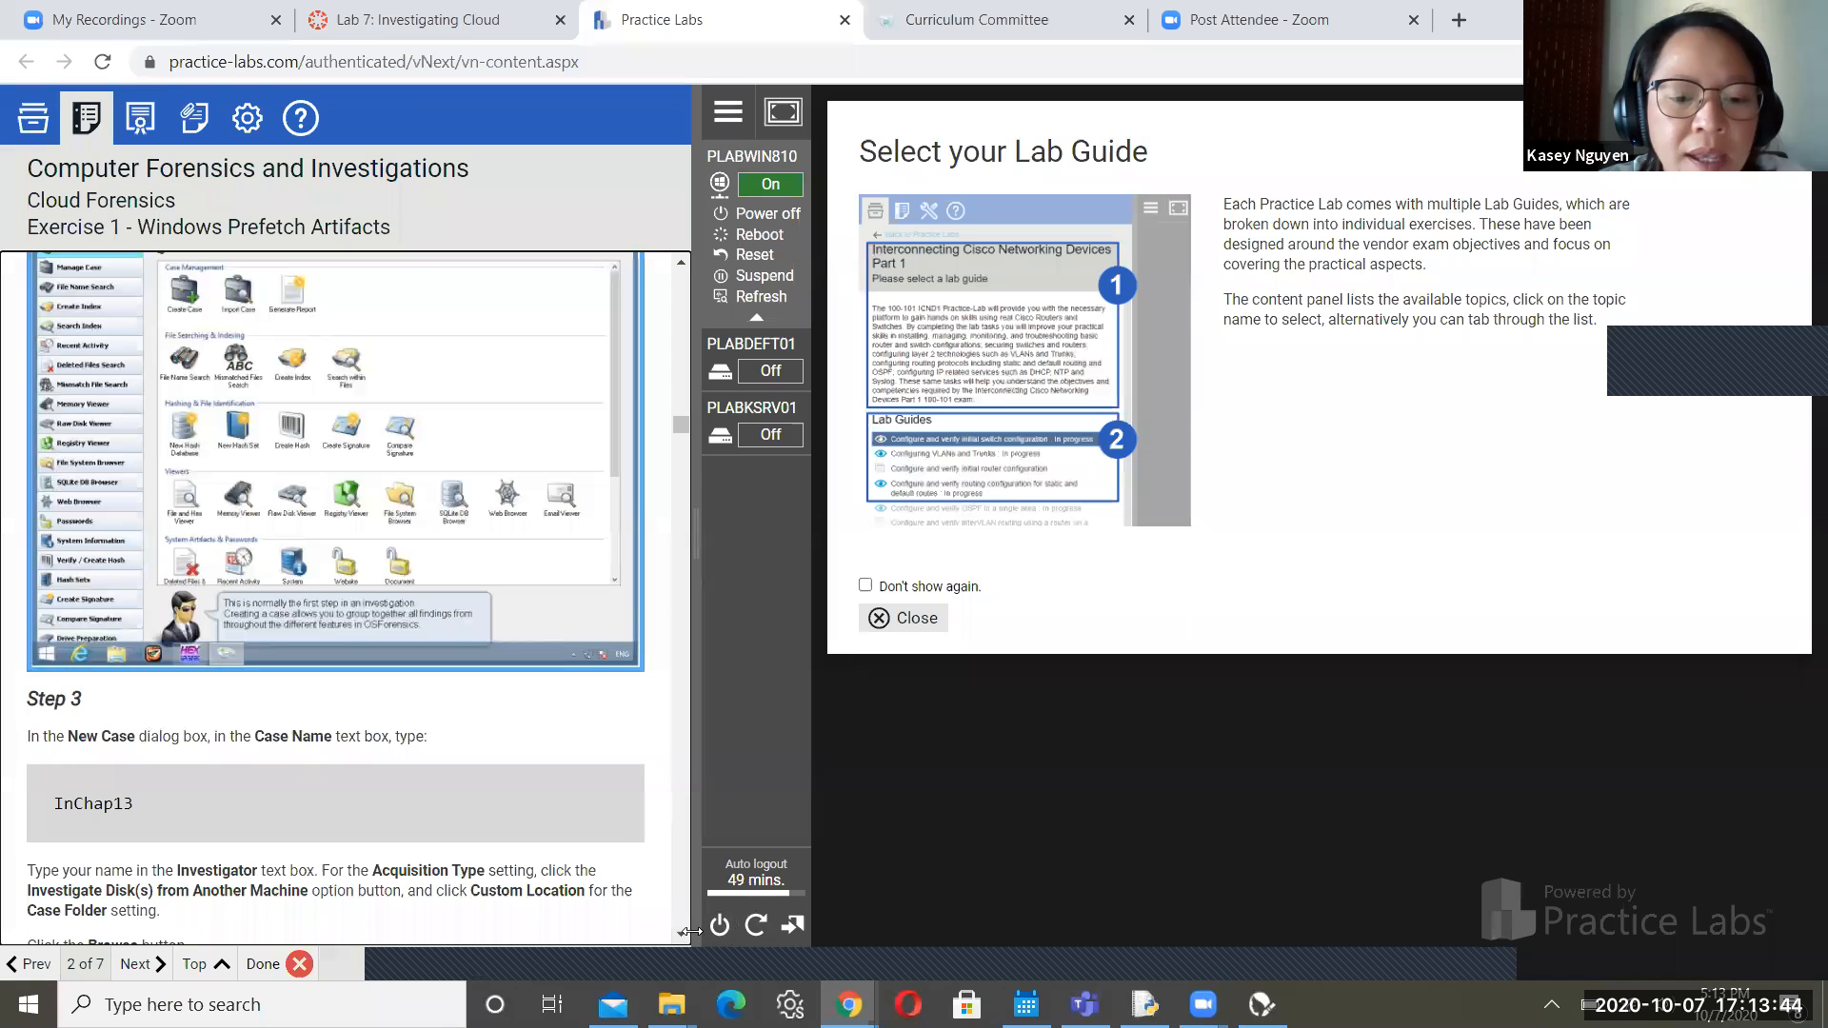
scroll(689, 931, "down", 1)
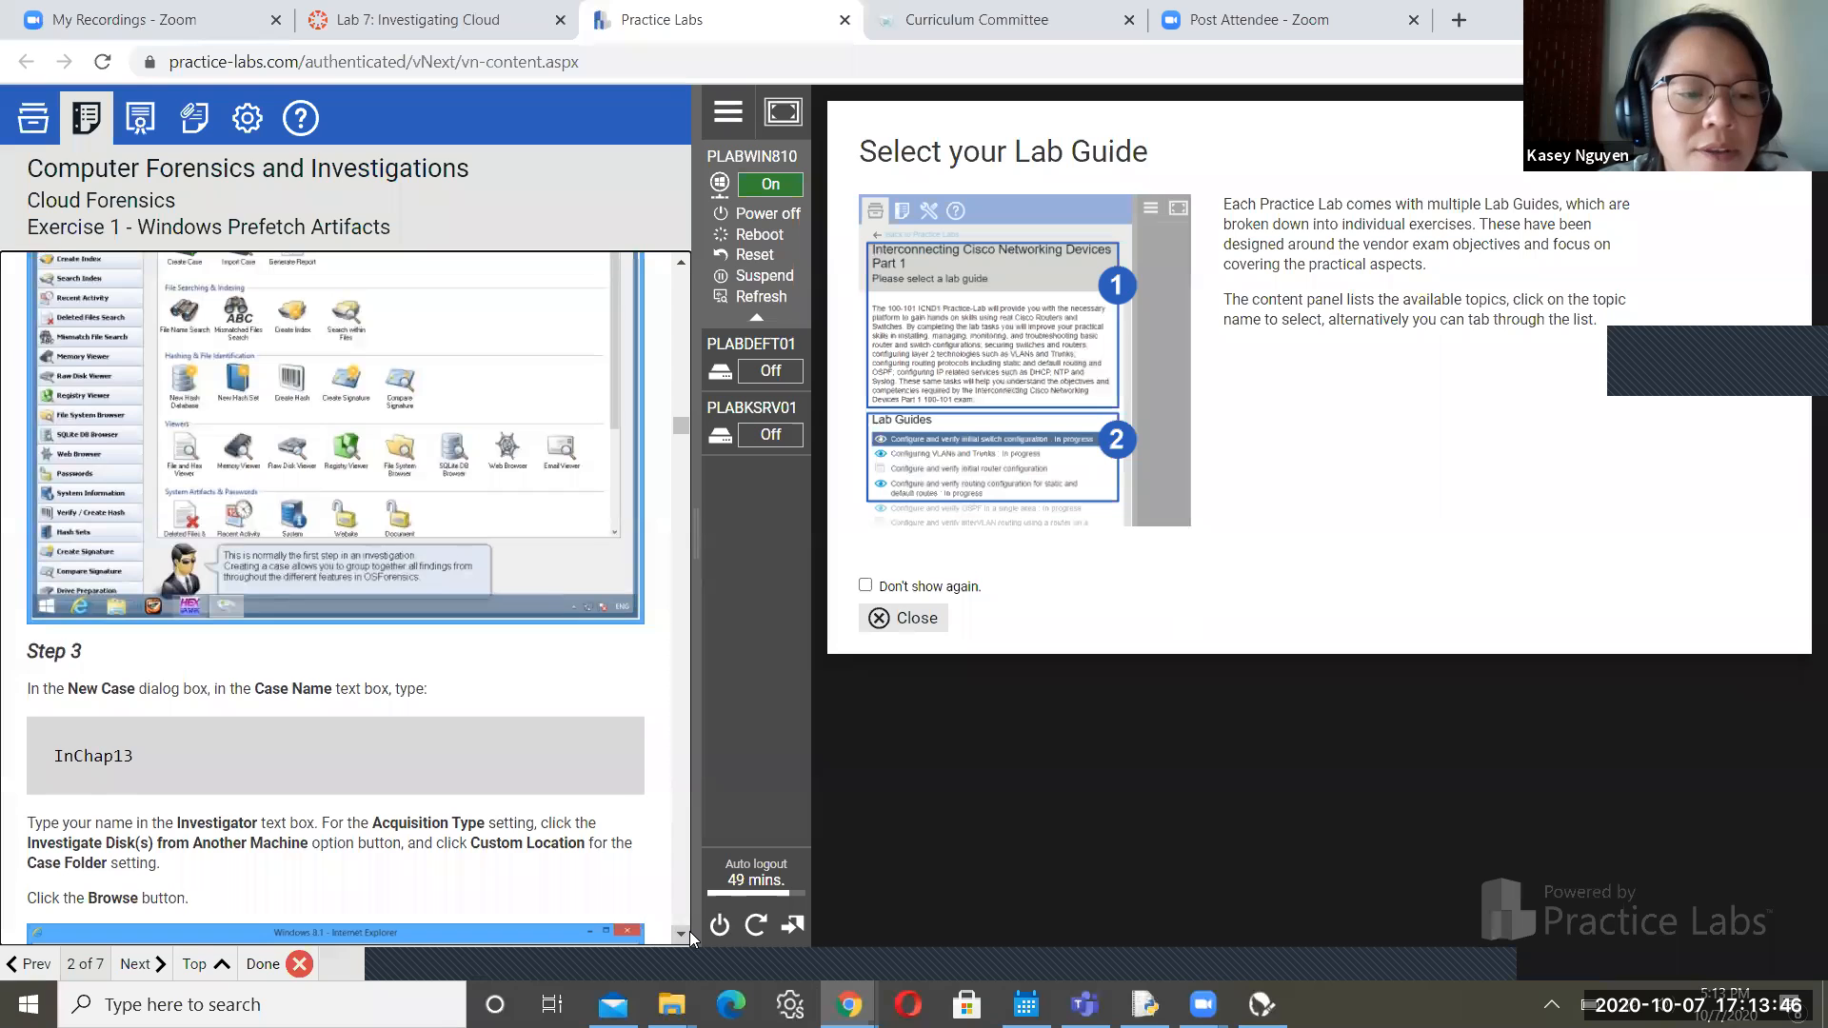
scroll(690, 931, "down", 2)
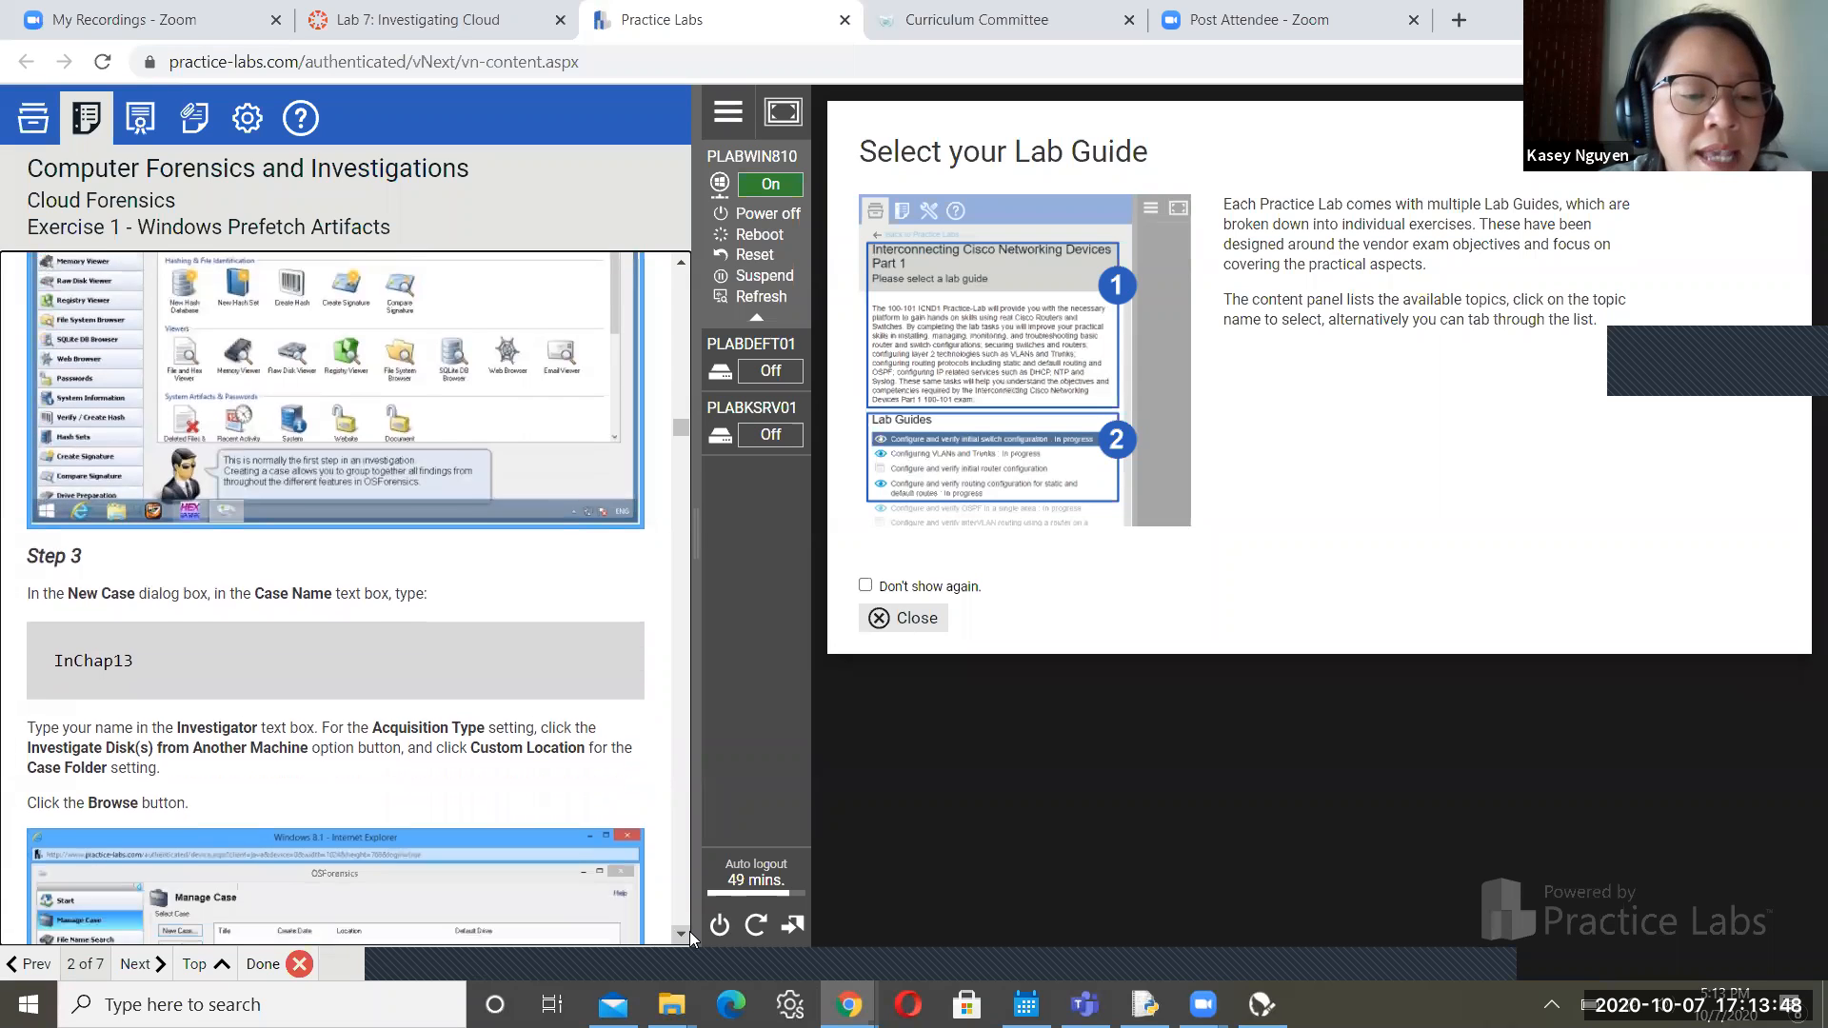
scroll(689, 931, "down", 1)
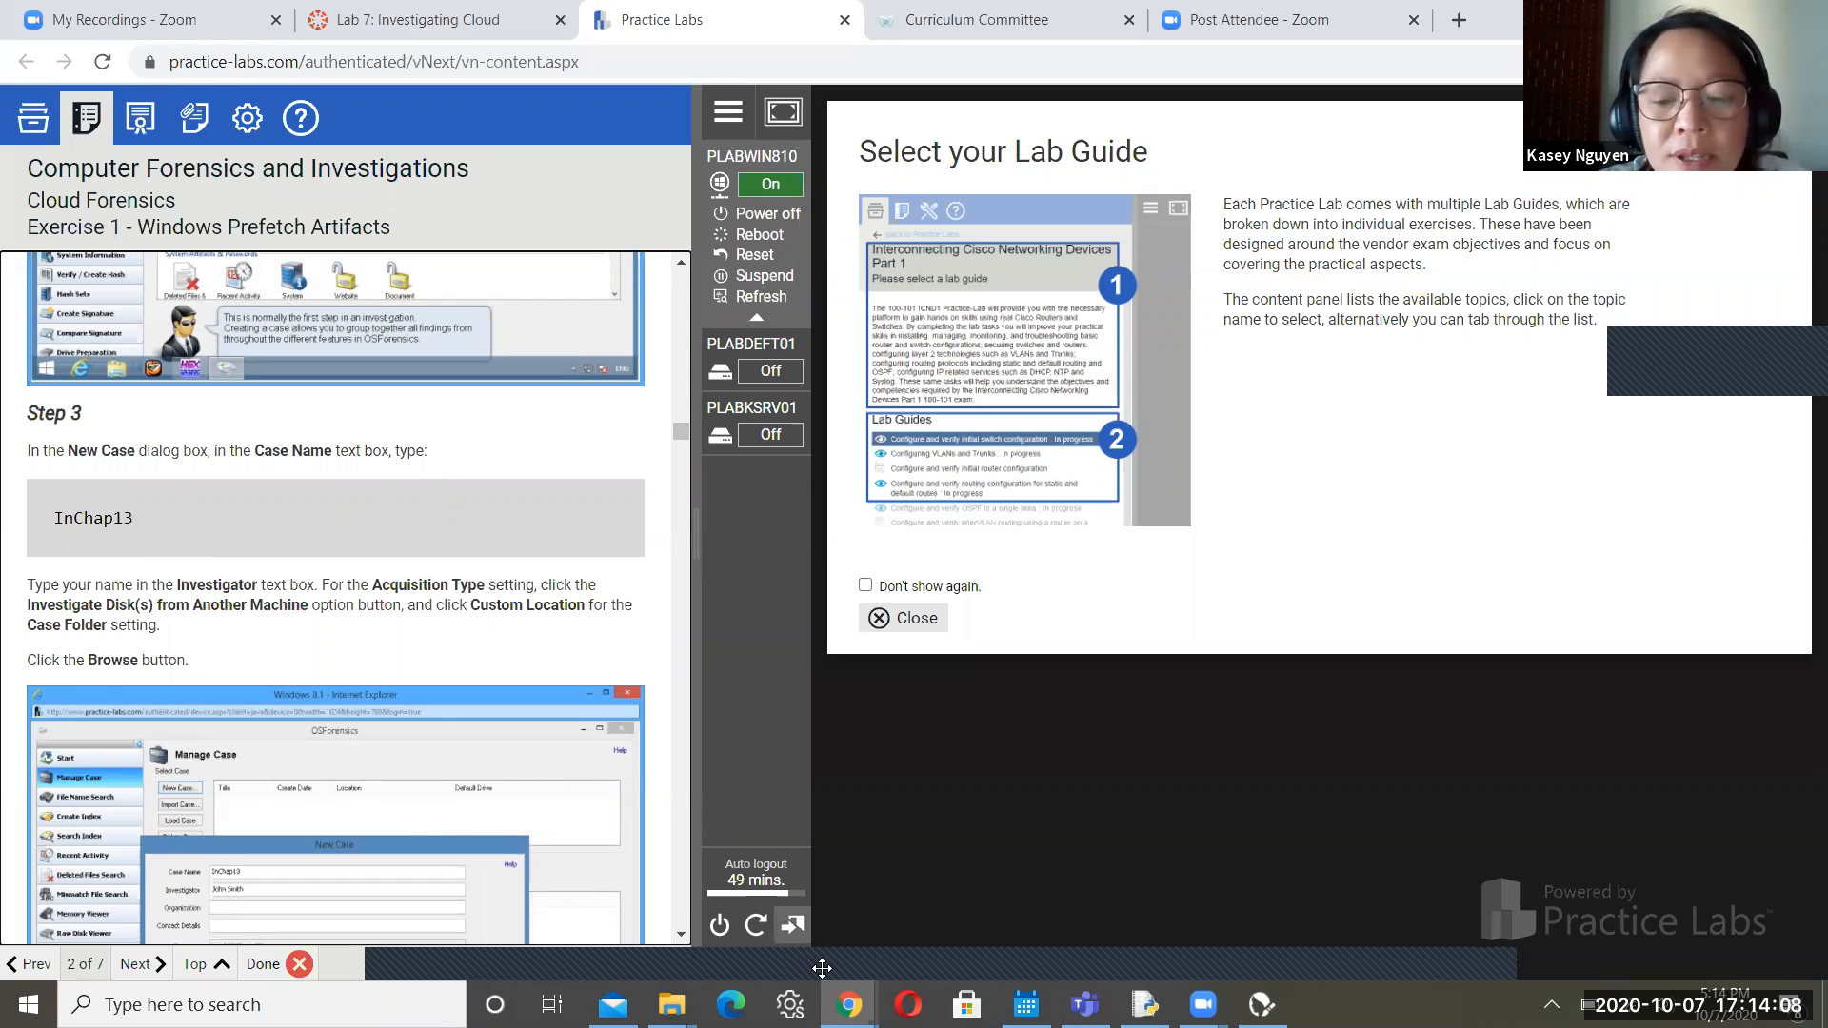
Enter case name InCh13 and the investigator's name, and choose Investigate Disk(s) from Another Machine
key("alt+Tab")
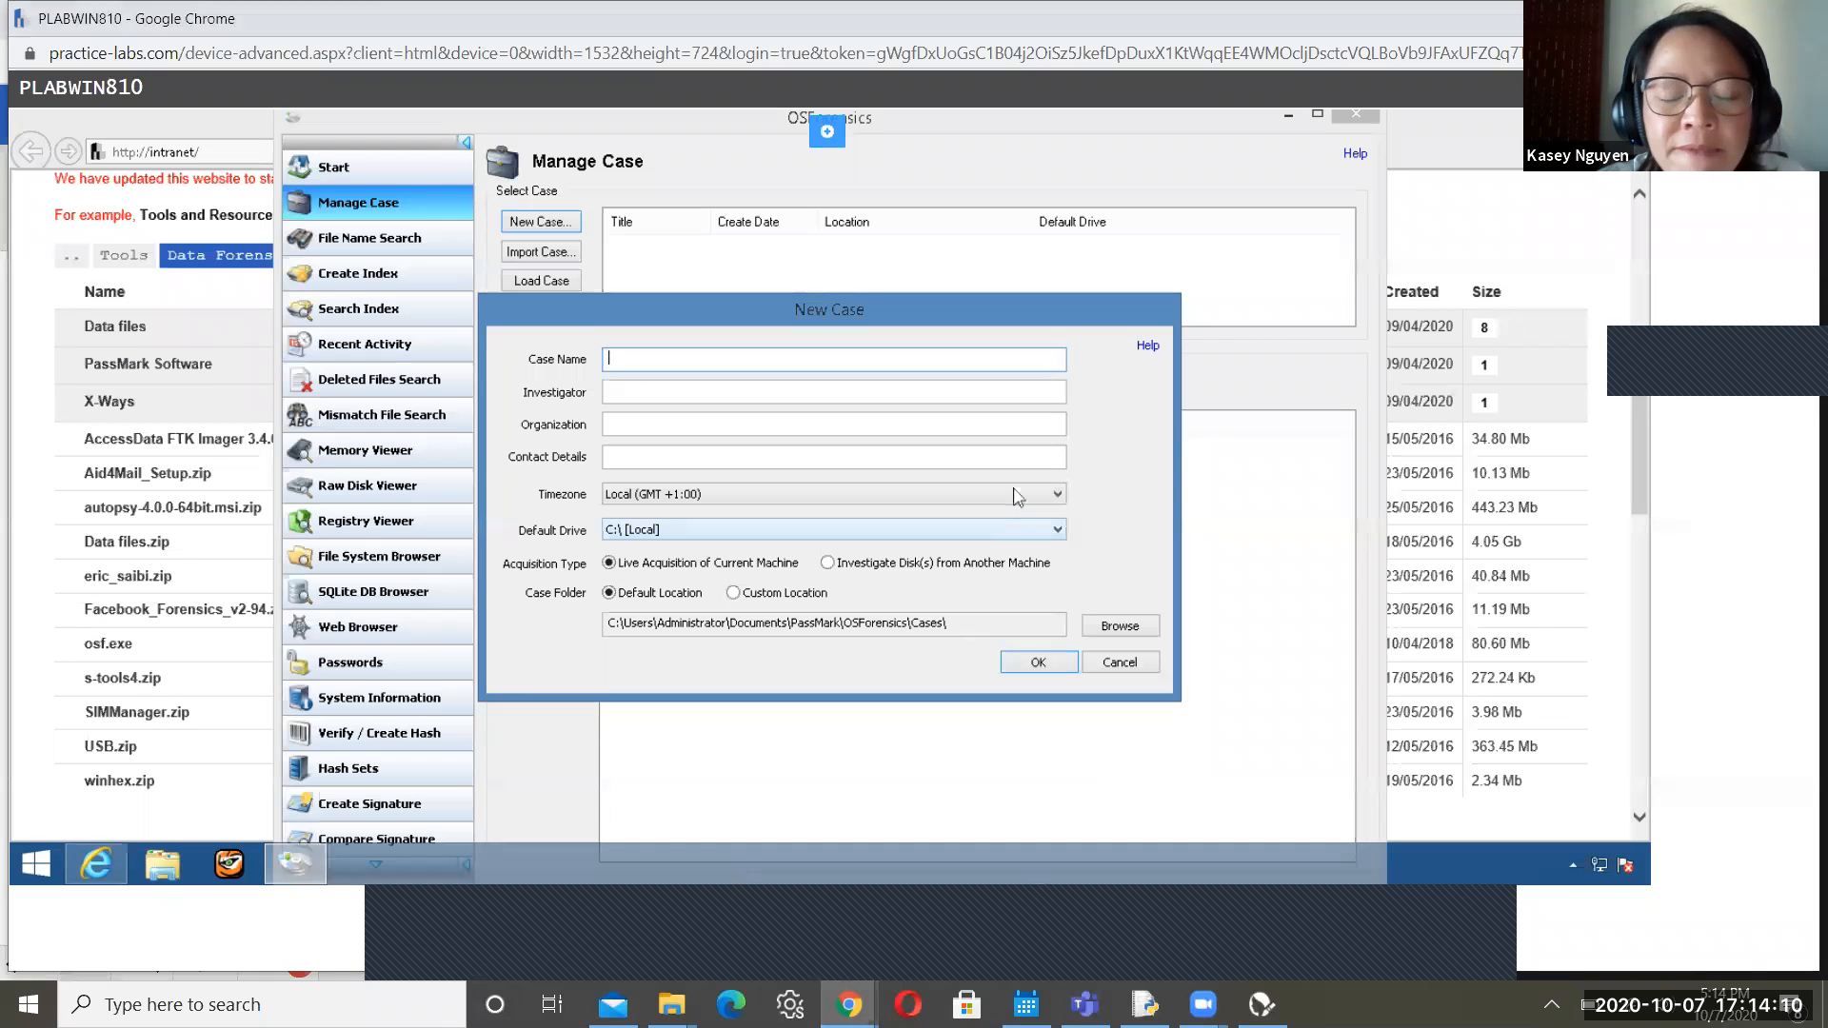
type("InCh")
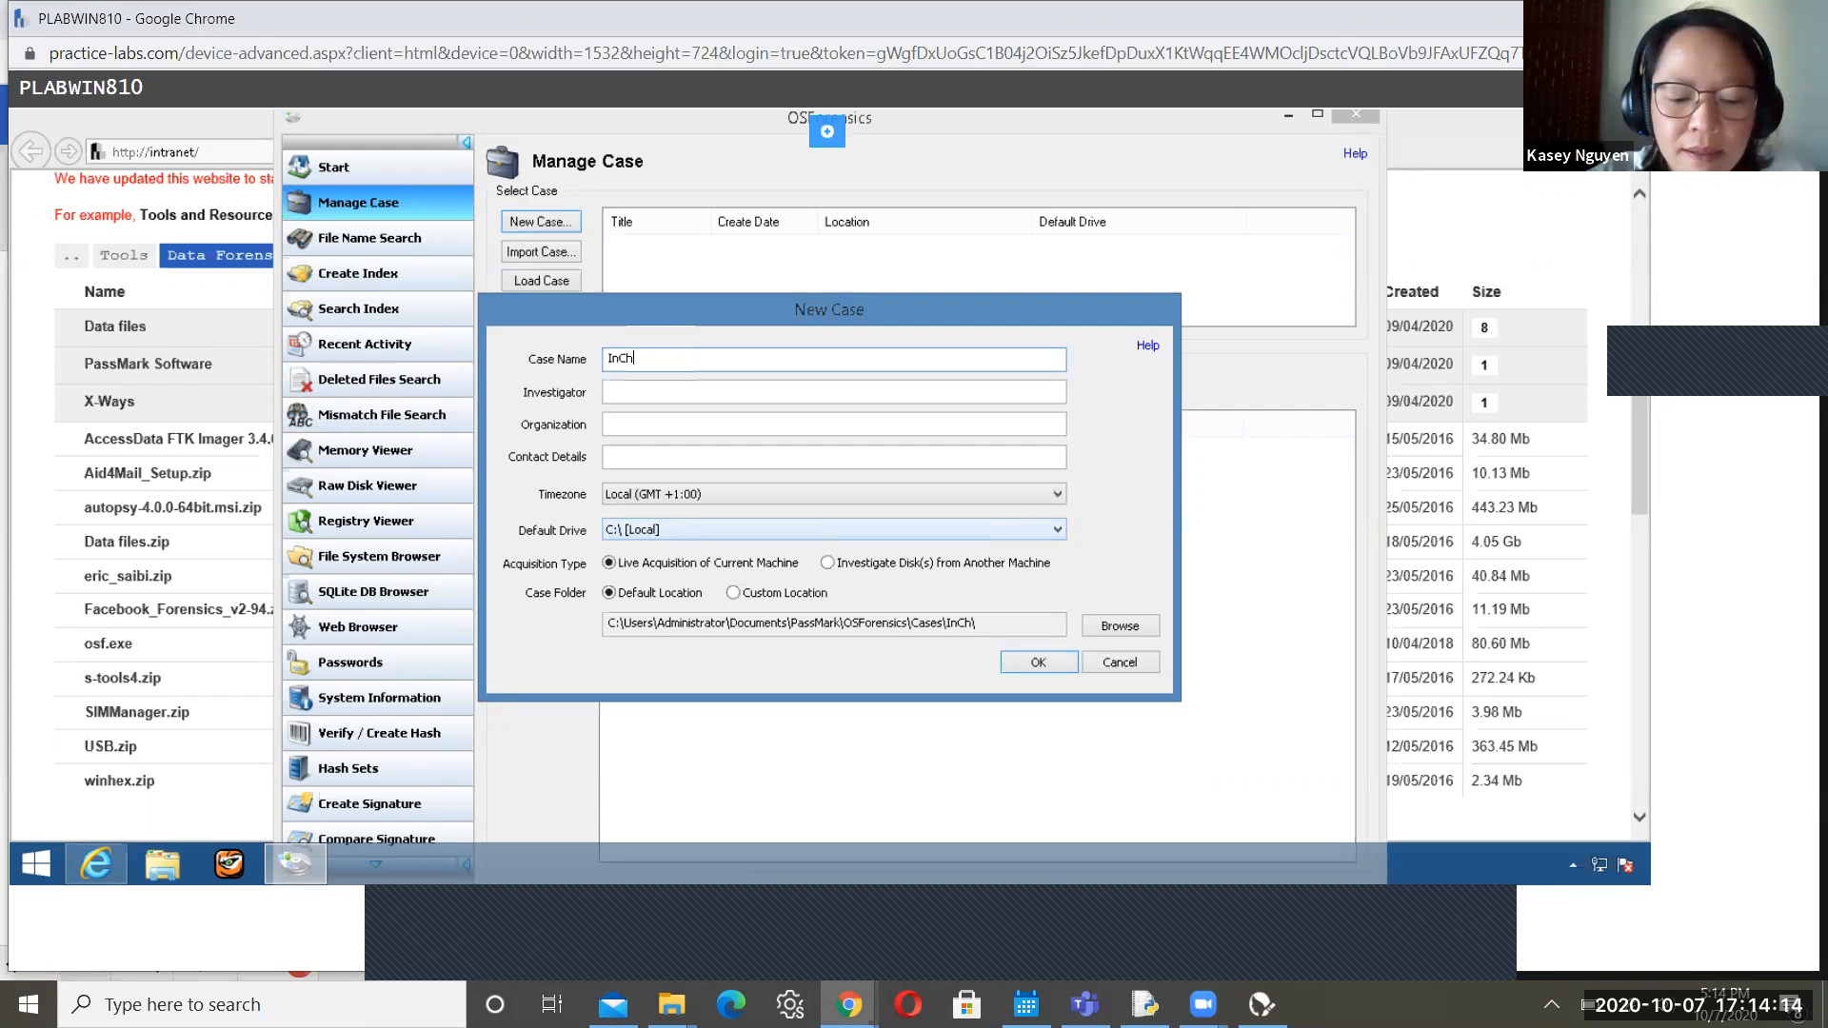
type("13")
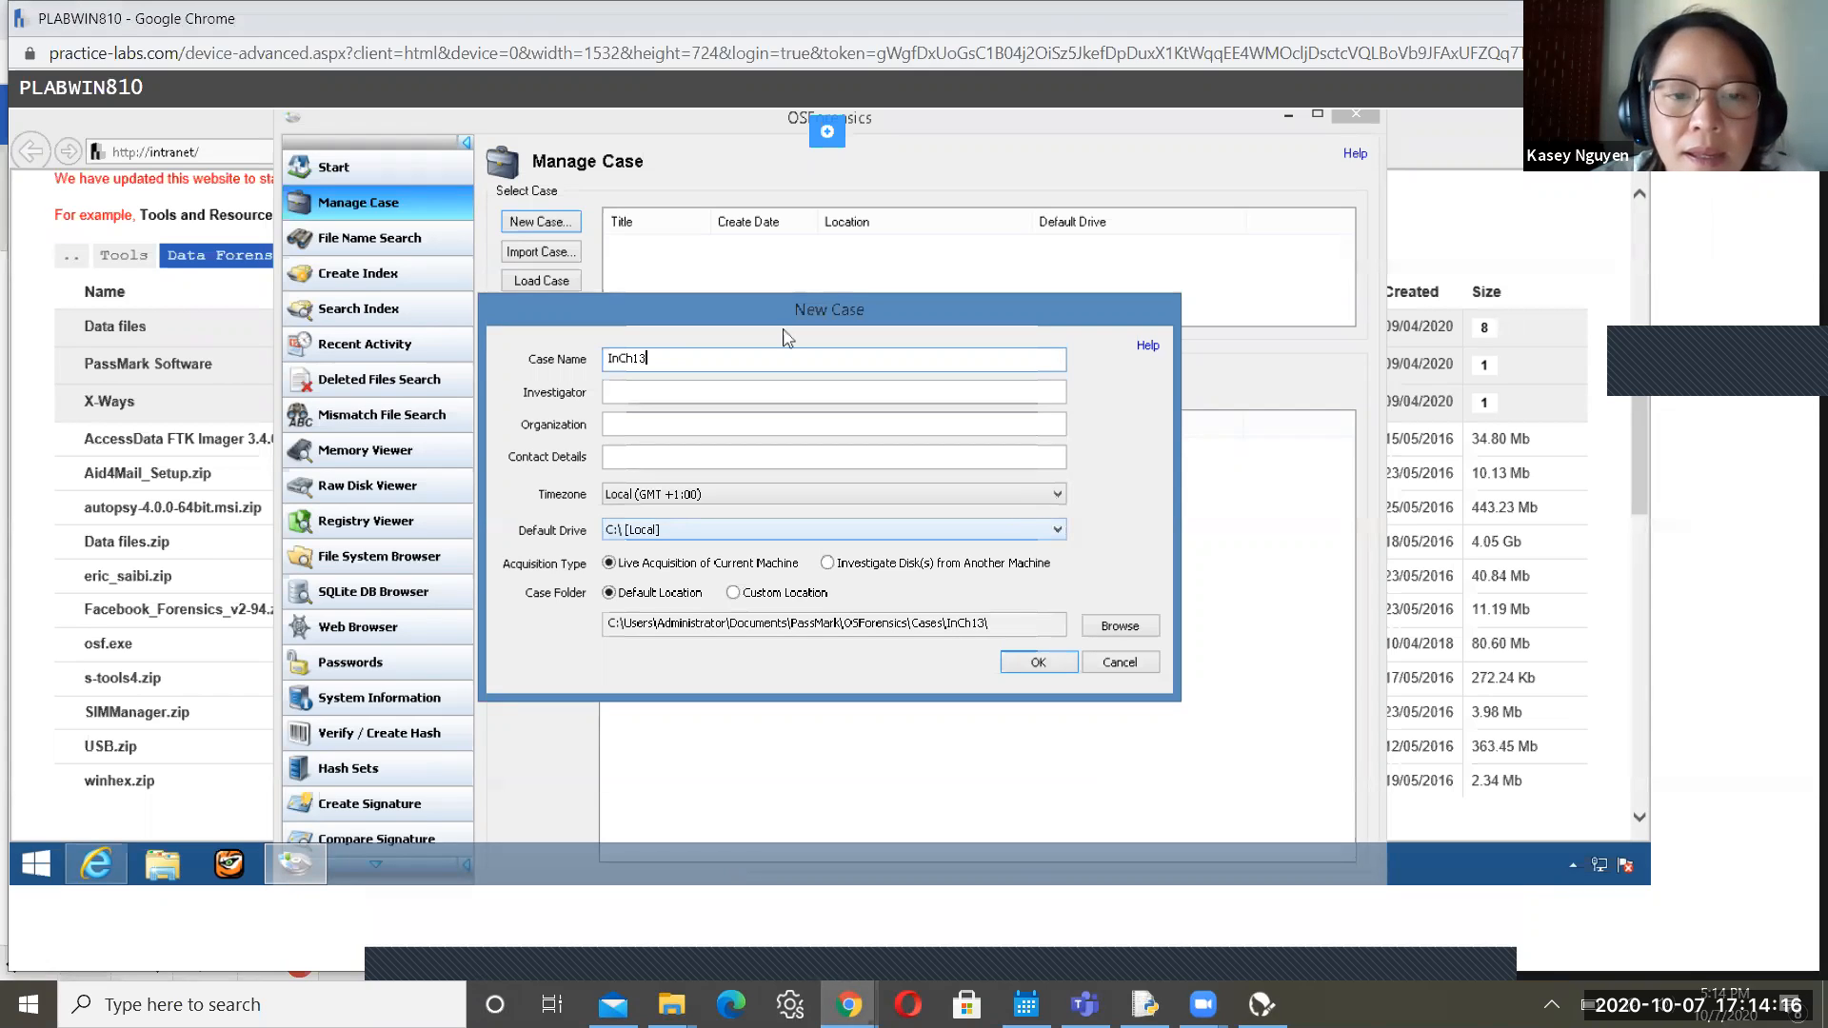
left_click(737, 408)
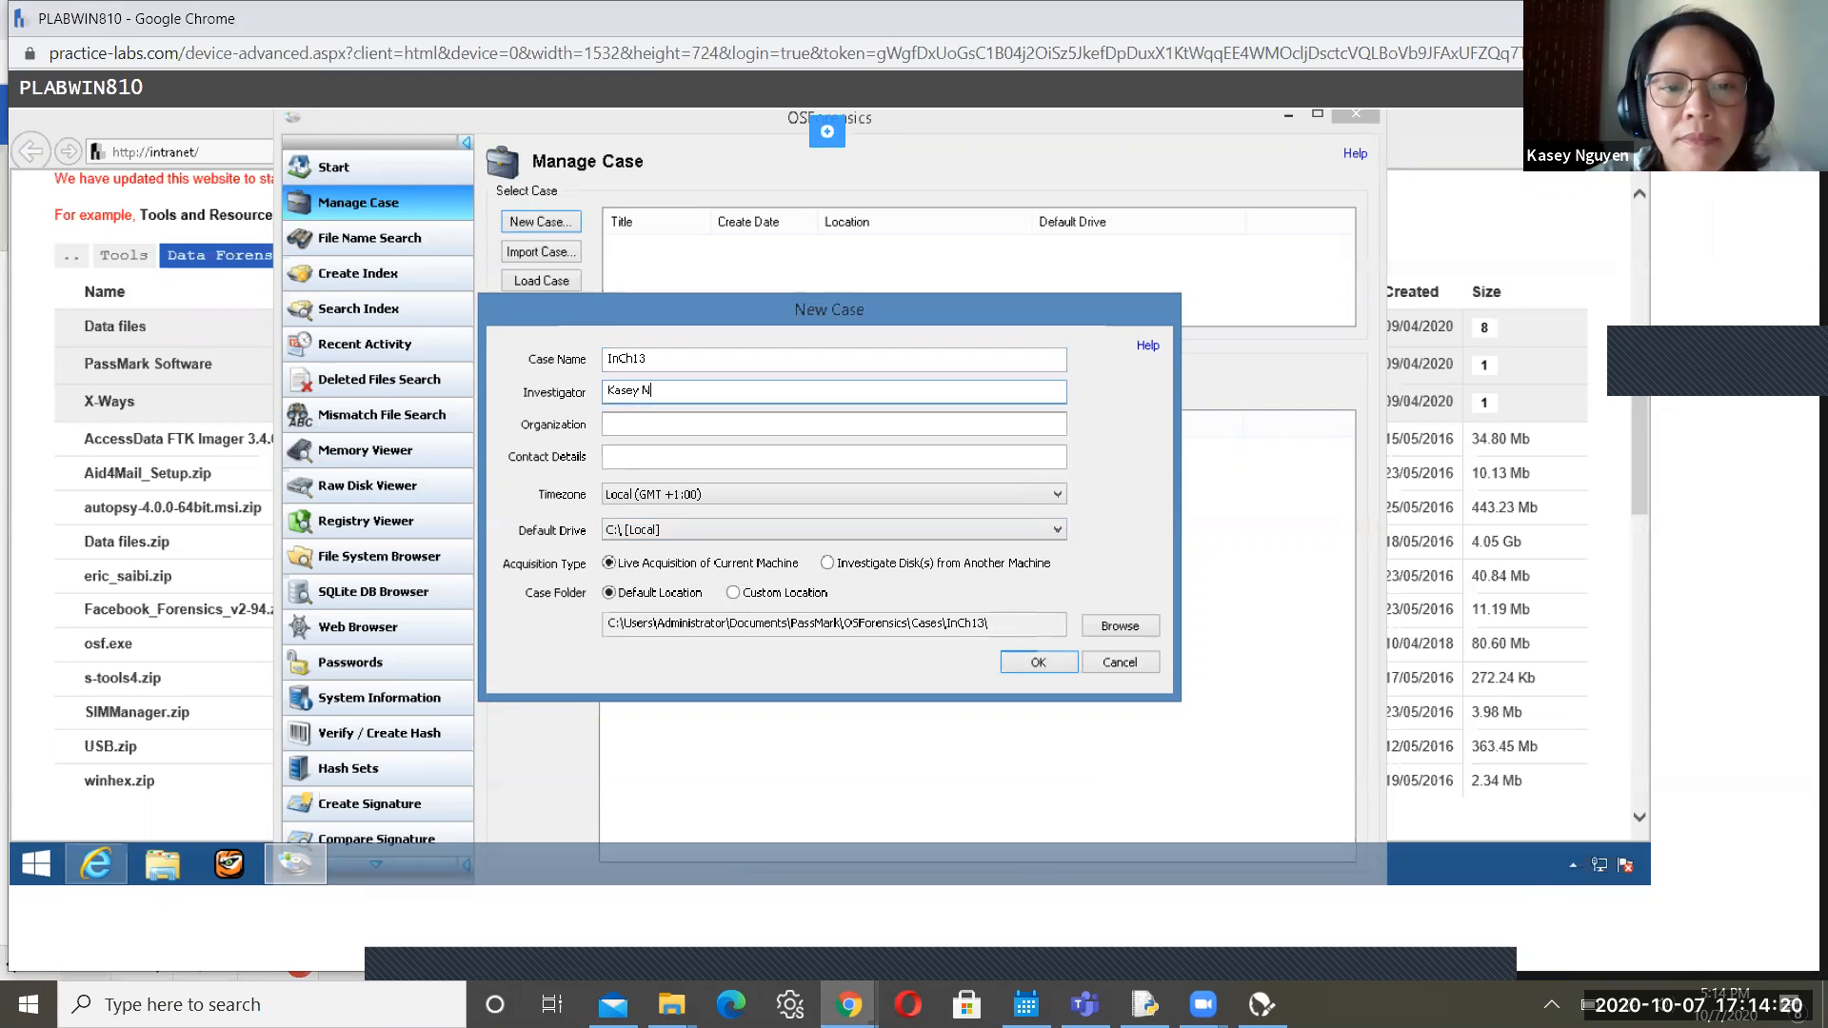
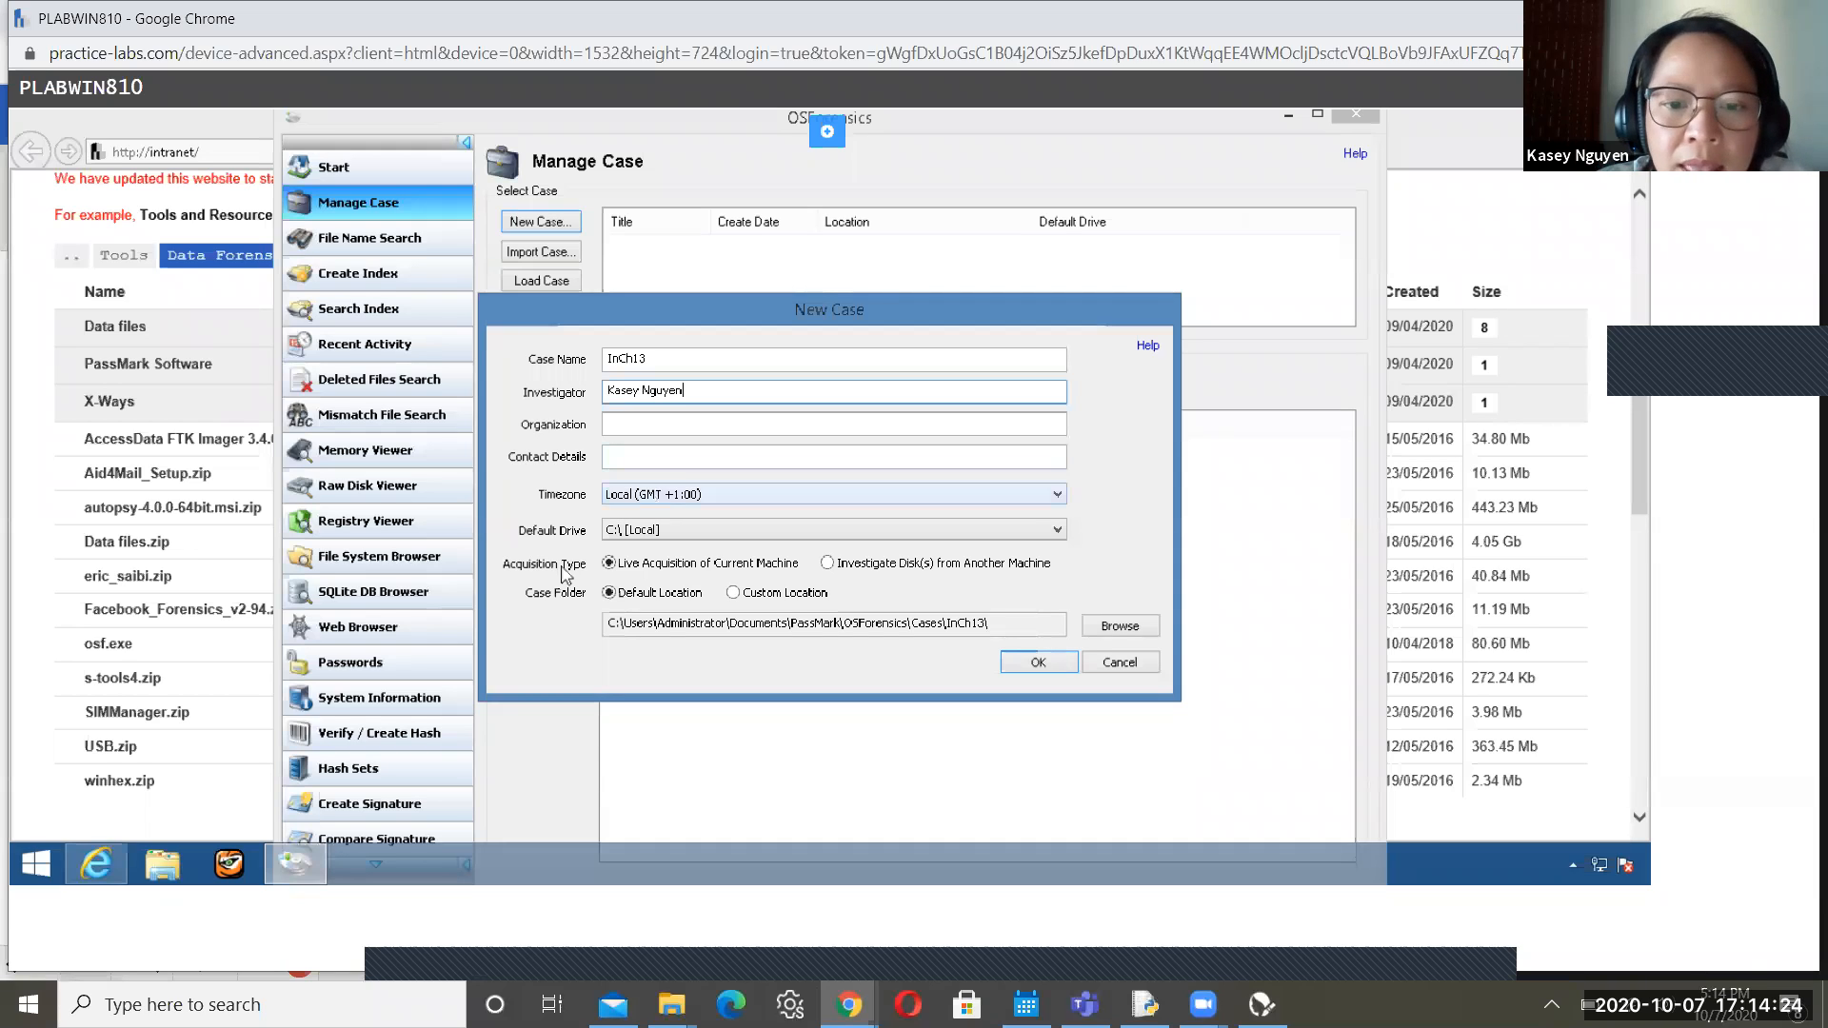
left_click(829, 565)
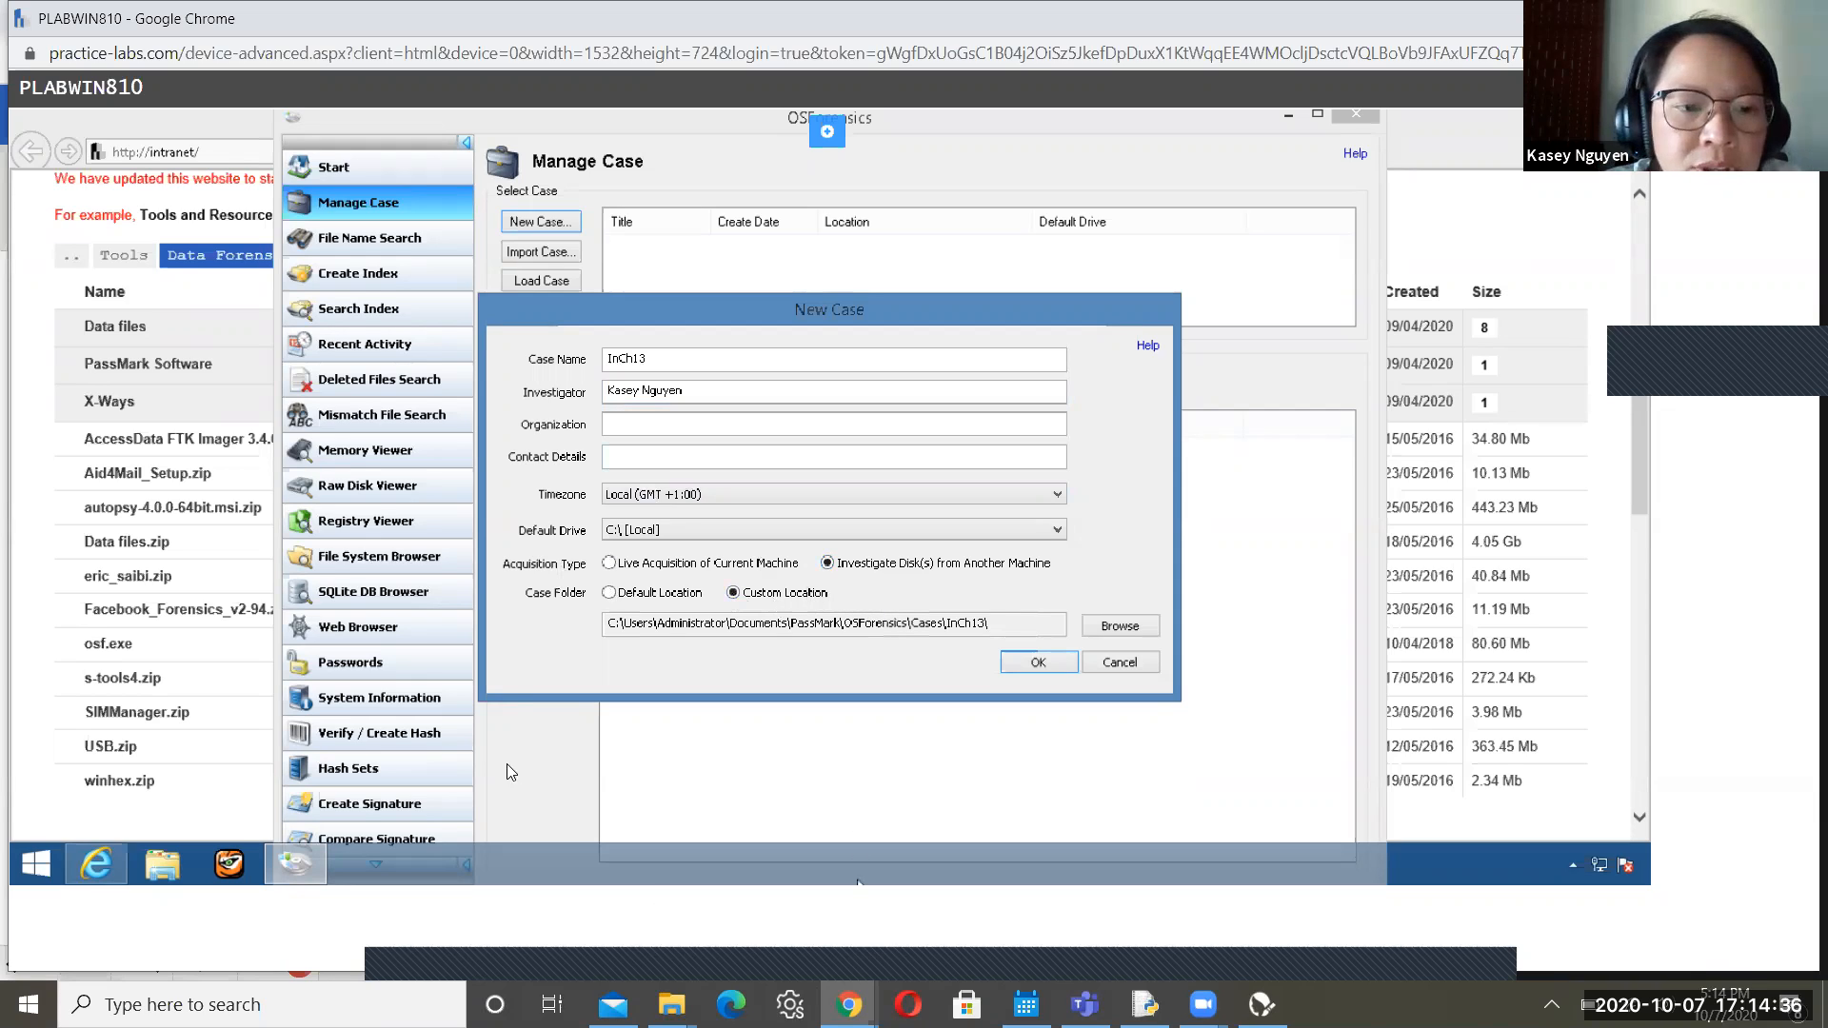
key("alt+Tab")
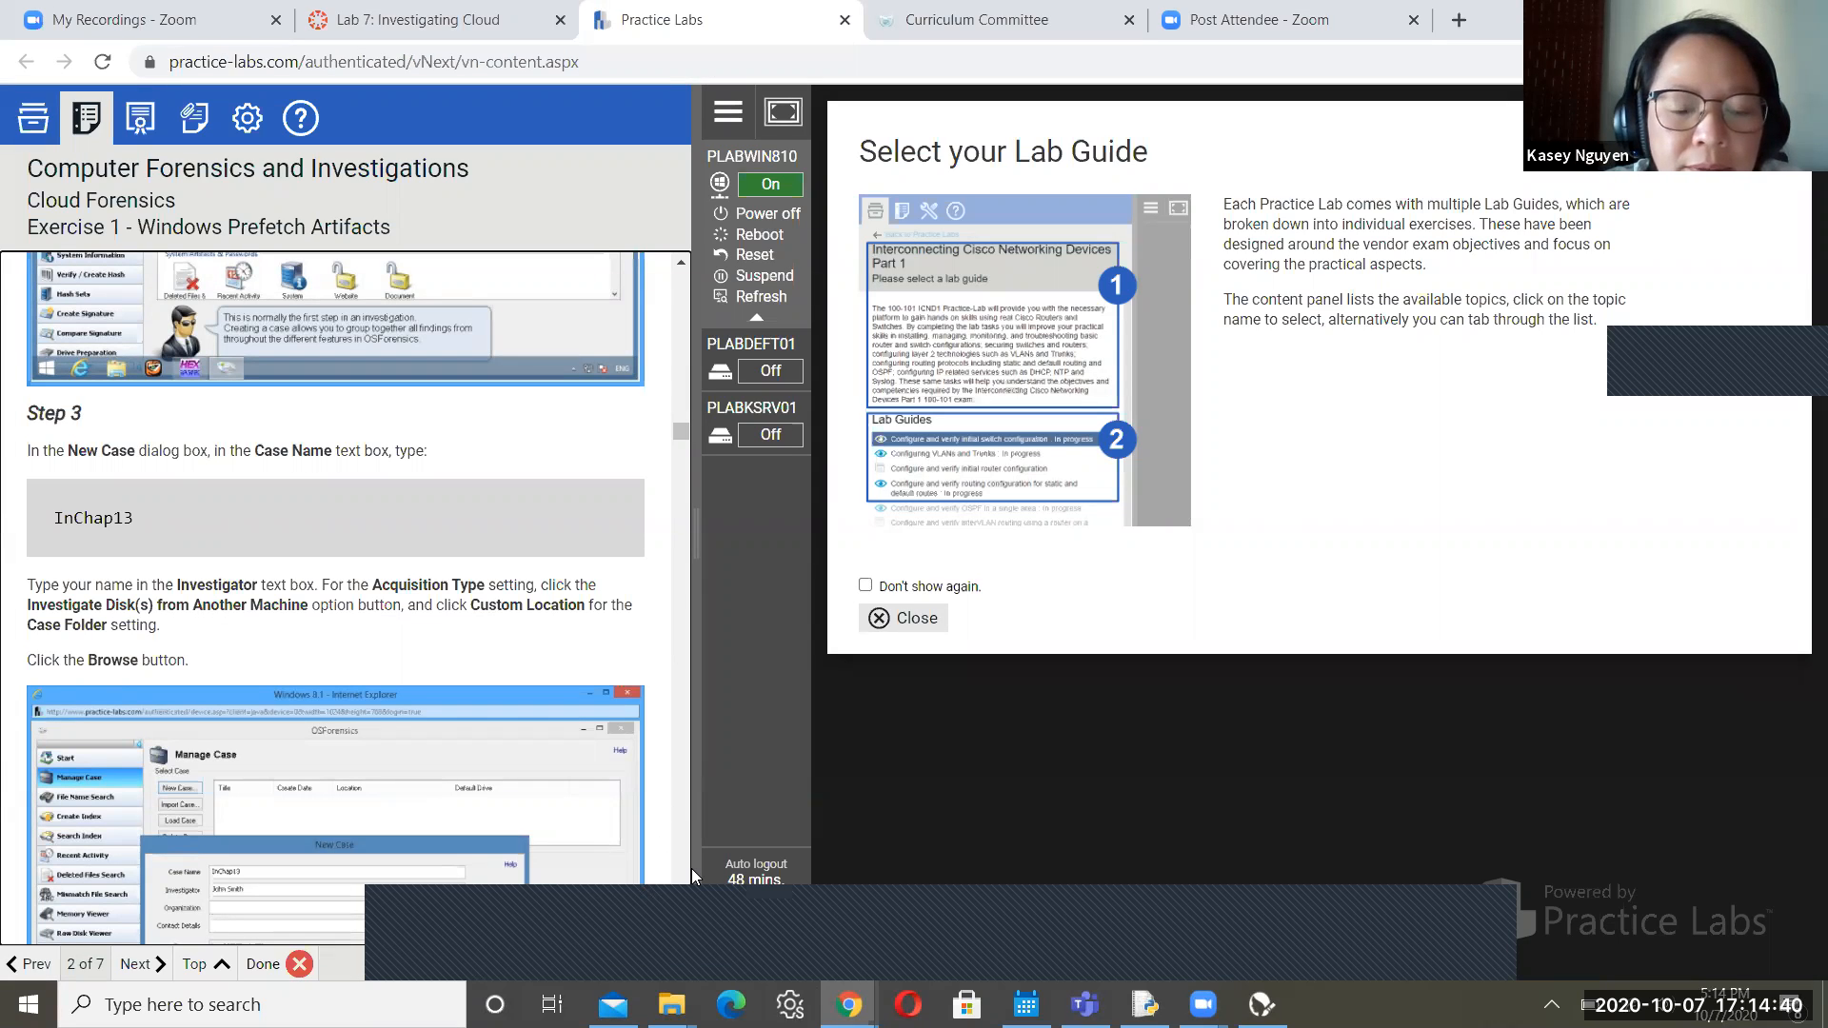
Scroll the lab guide through Steps 4 and 5, then go back to the OSForensics New Case form
scroll(678, 934, "down", 5)
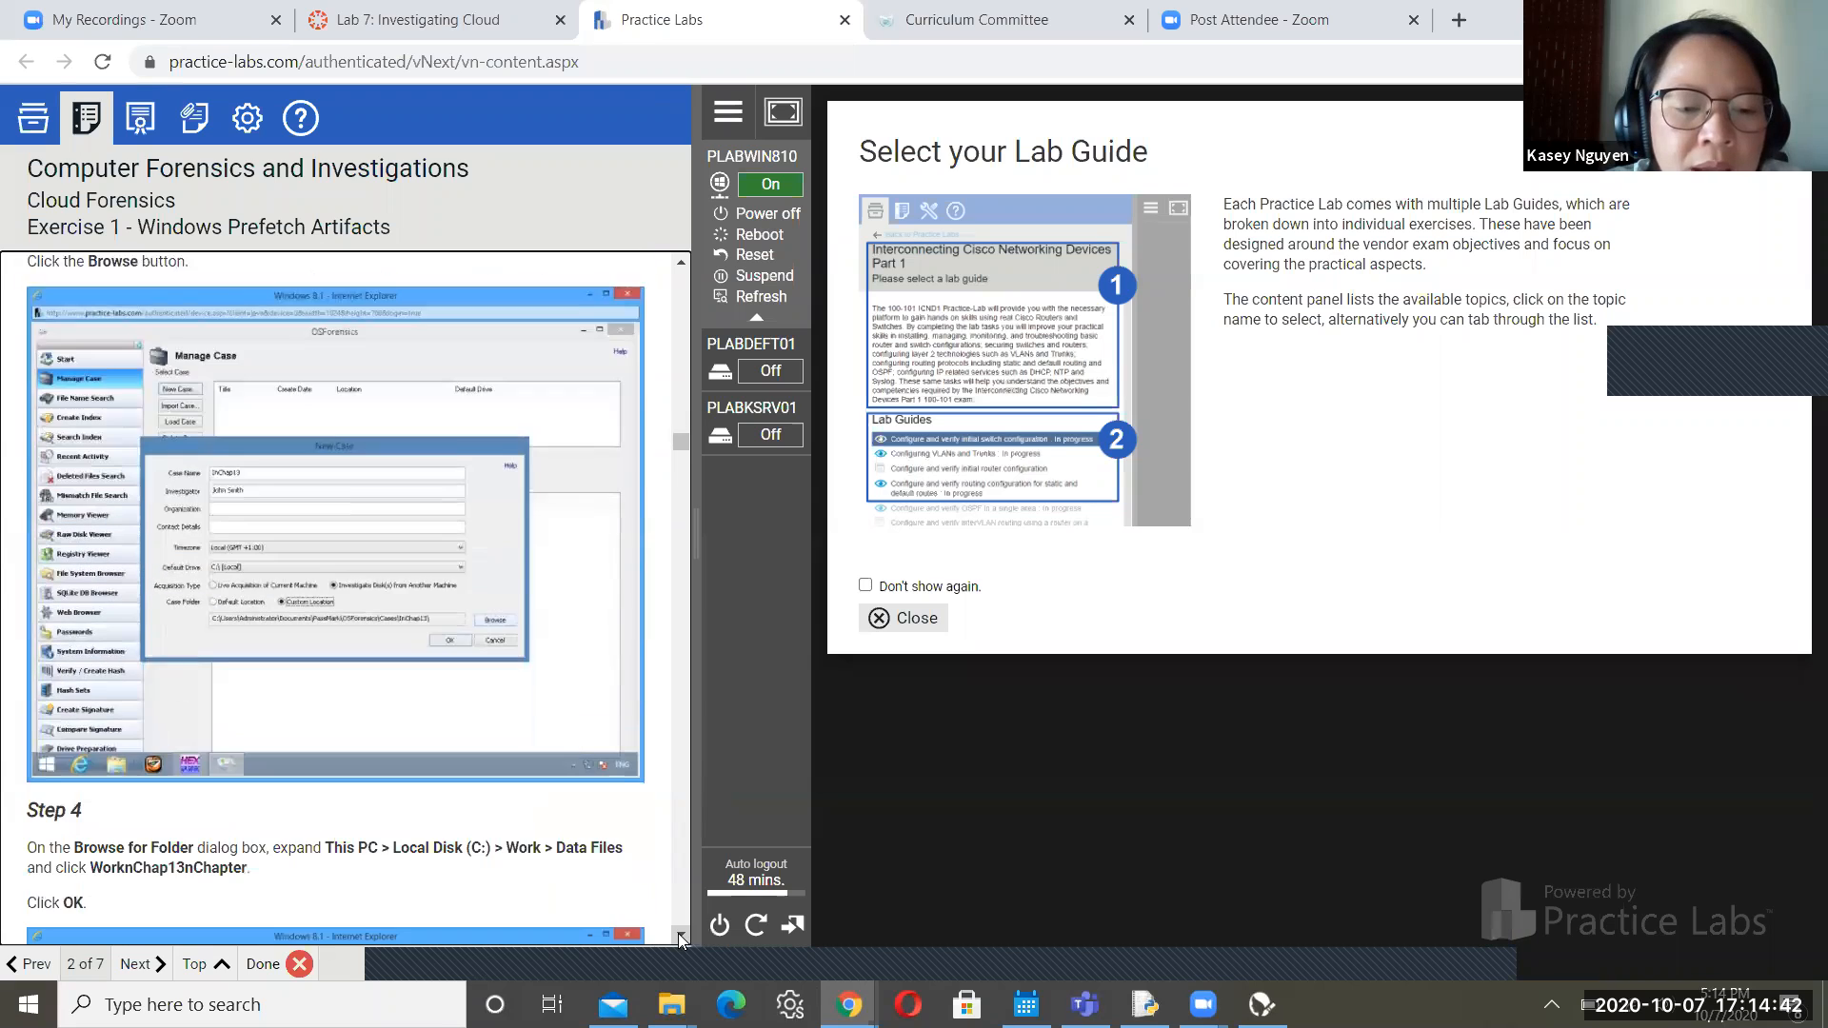
scroll(679, 938, "down", 1)
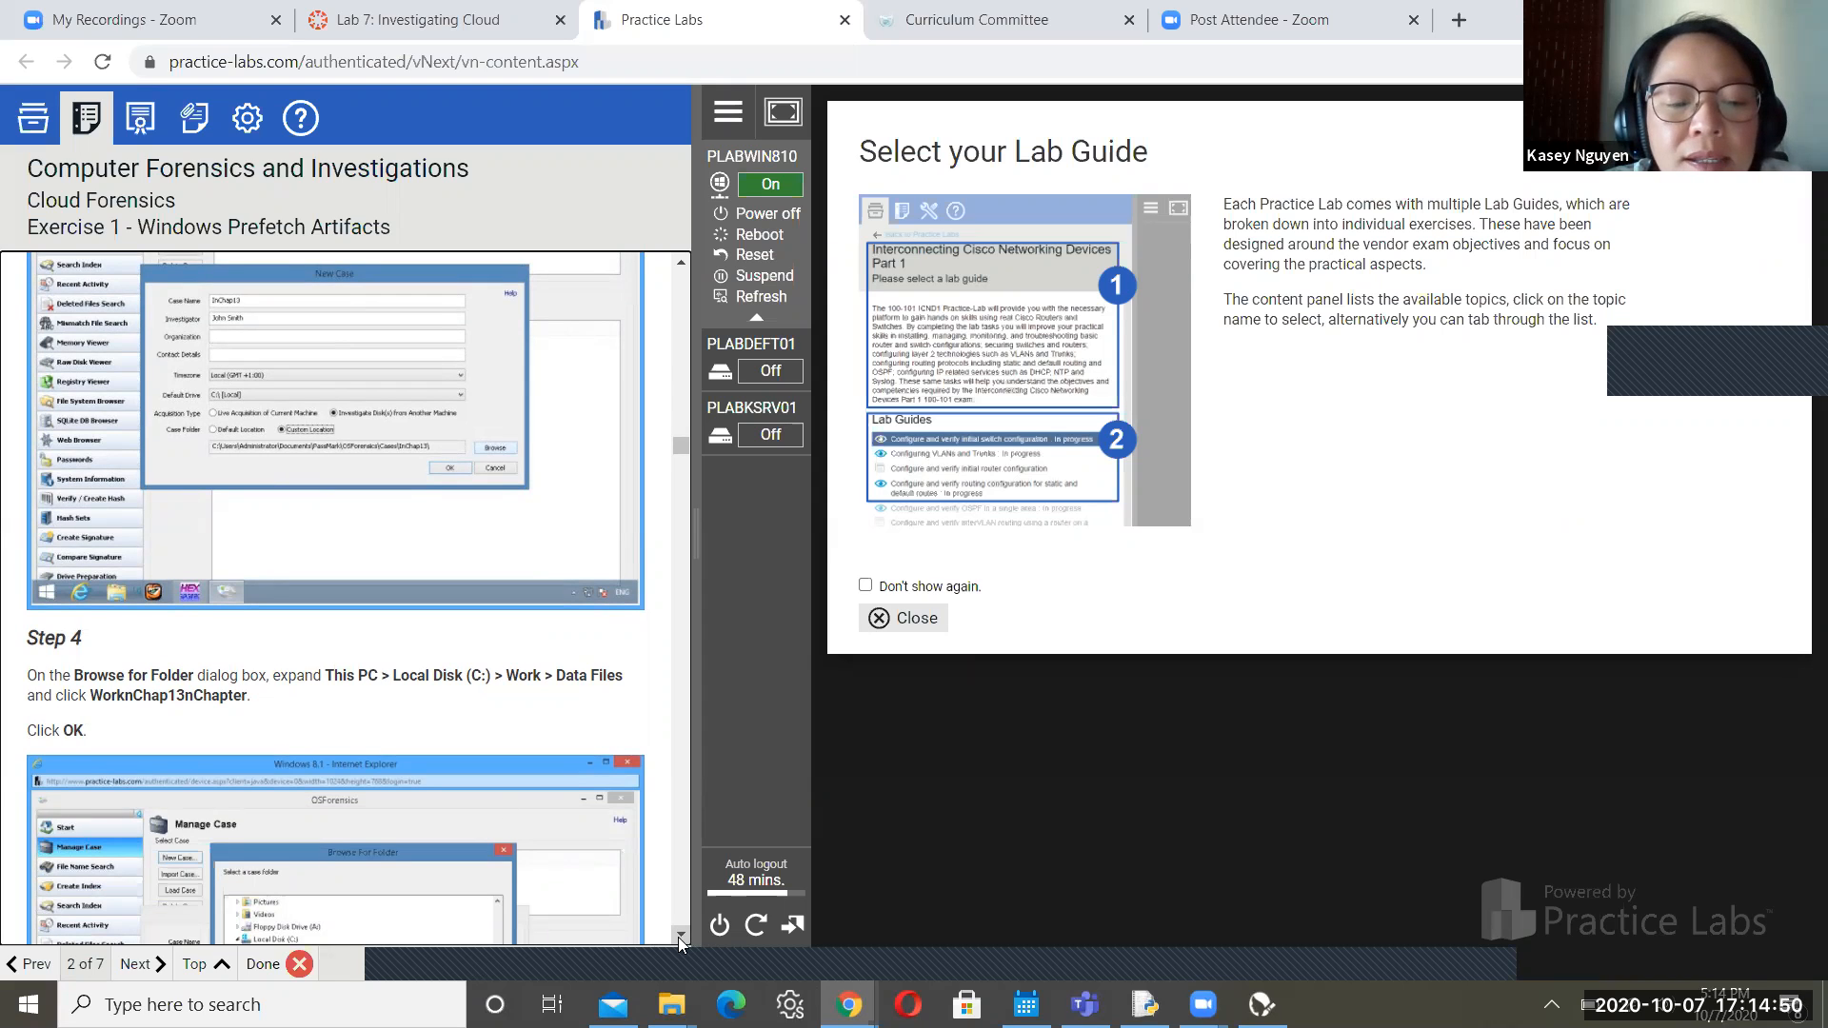
scroll(679, 938, "down", 4)
scroll(677, 937, "down", 3)
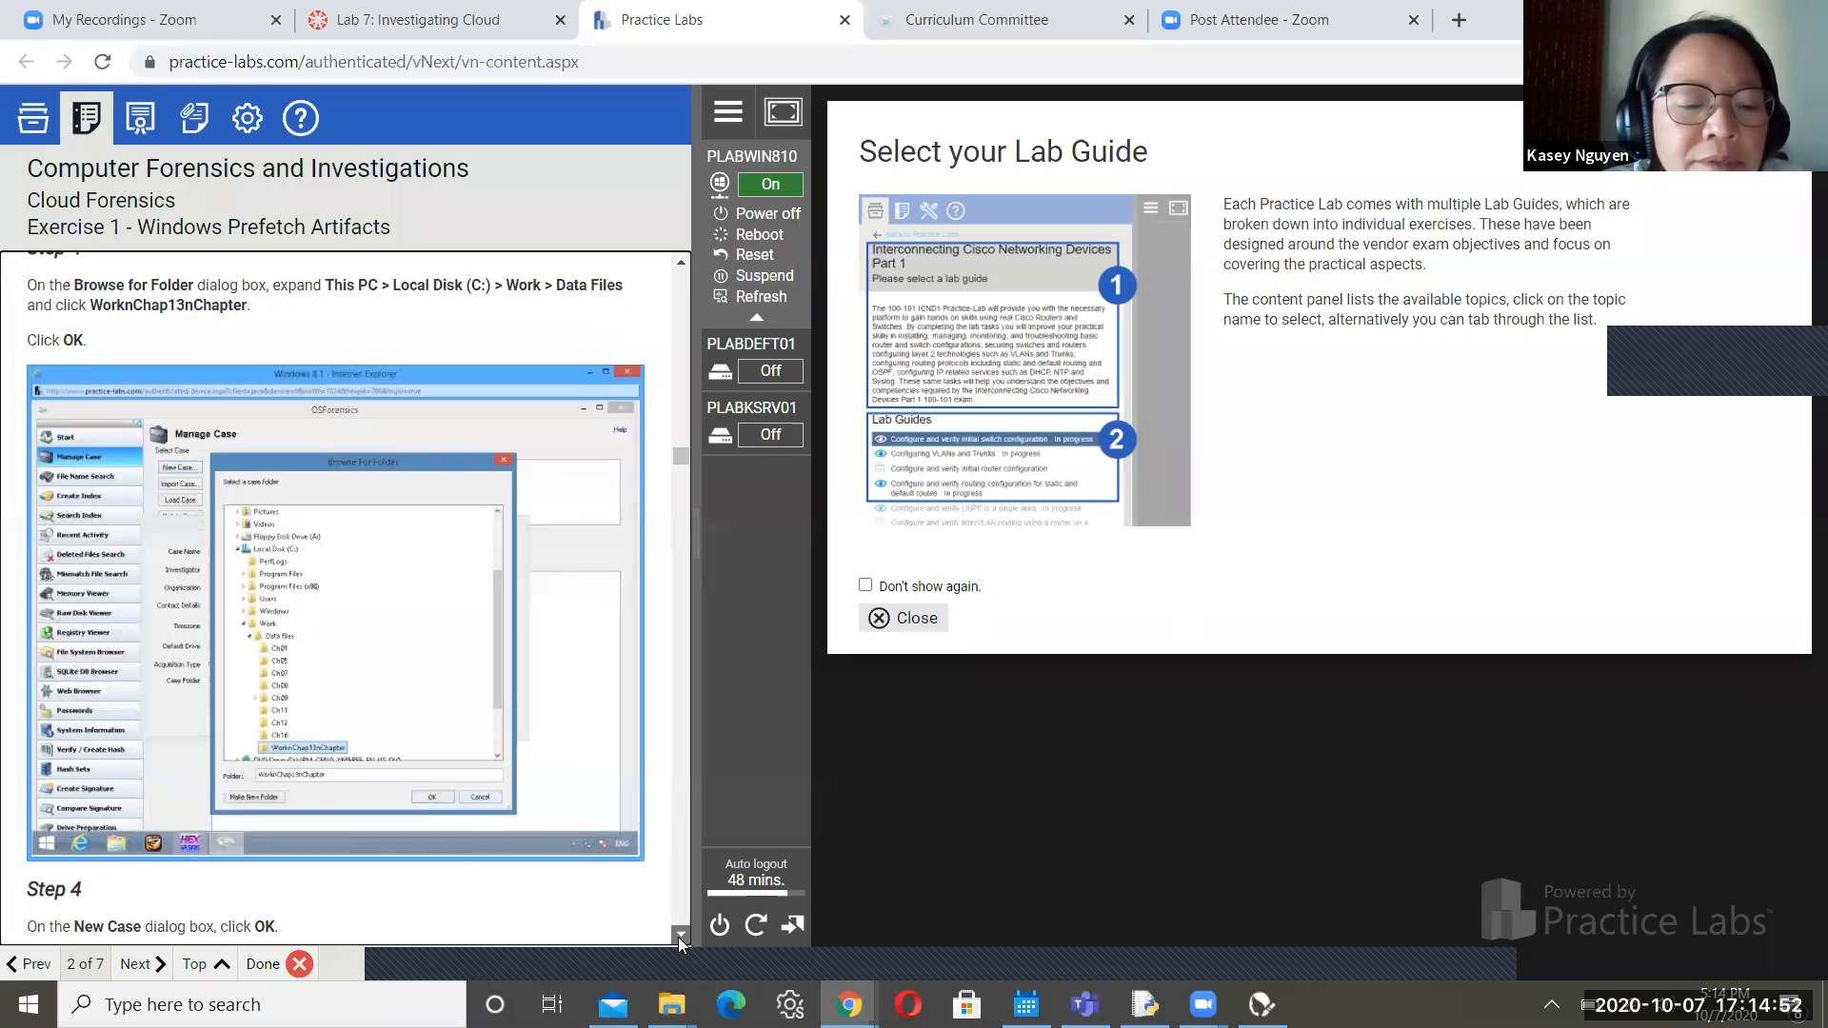
scroll(679, 938, "down", 4)
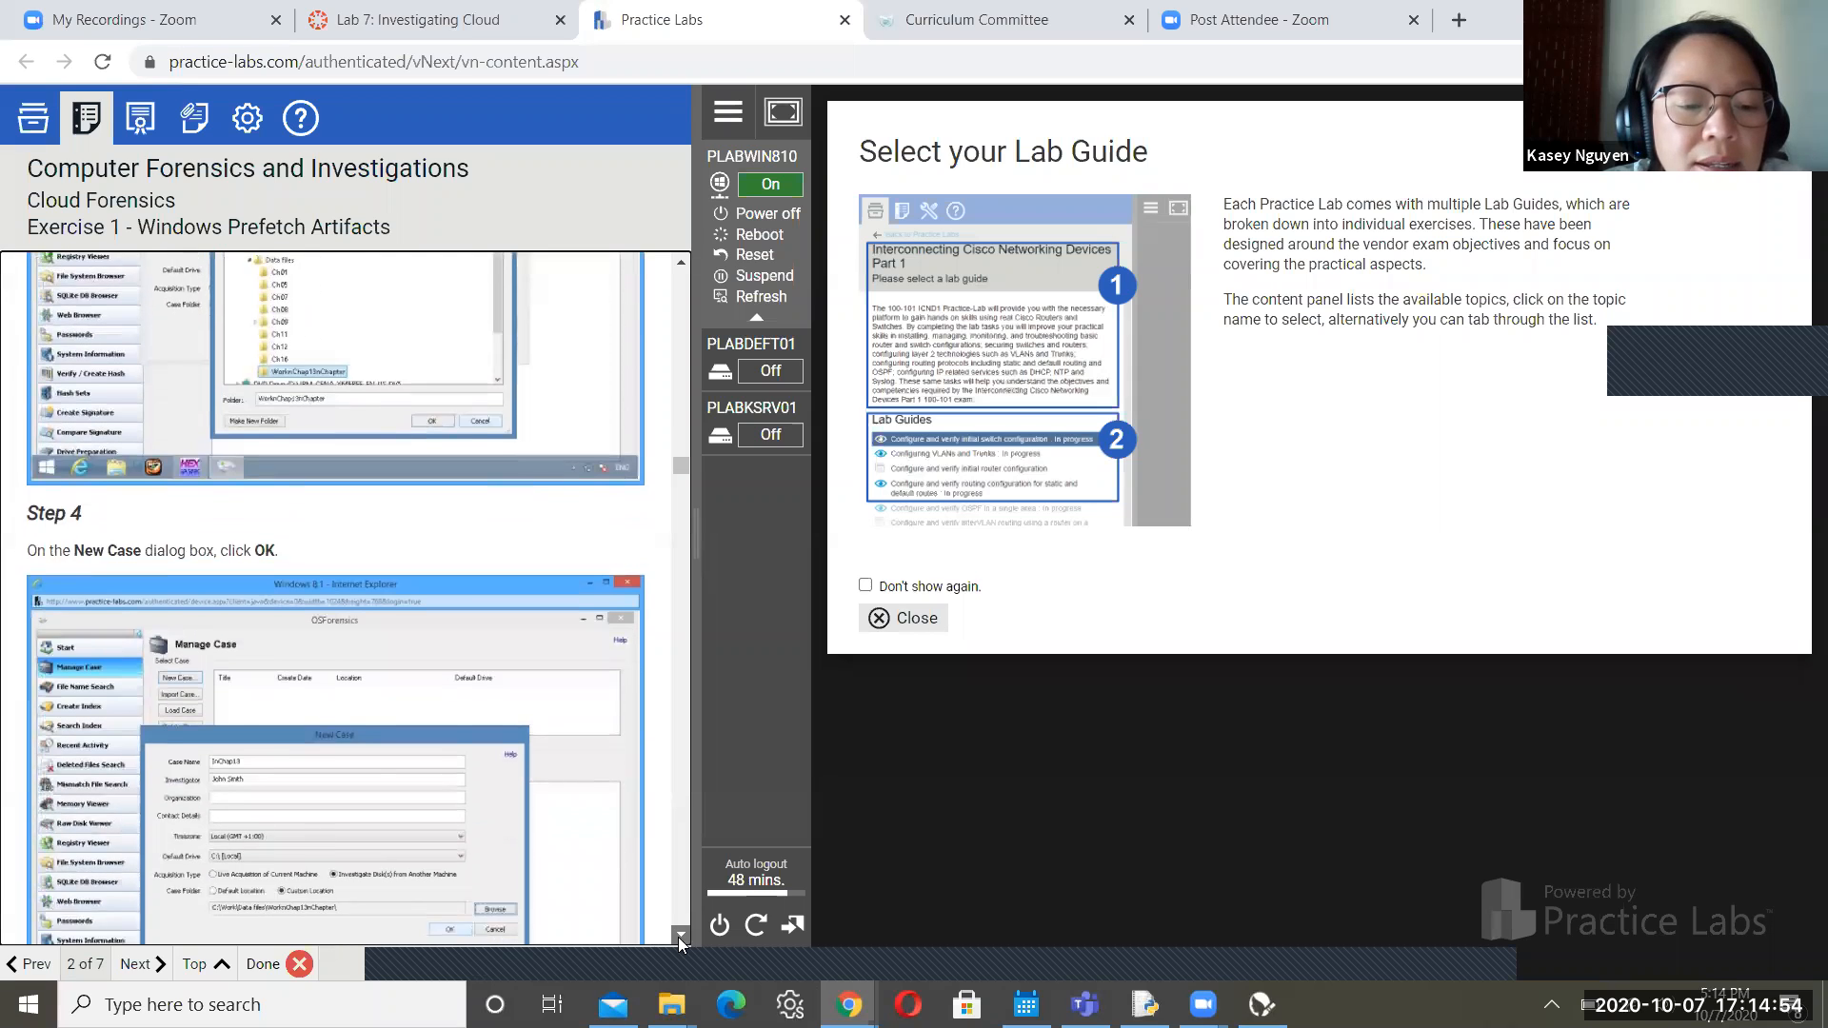
scroll(678, 937, "down", 5)
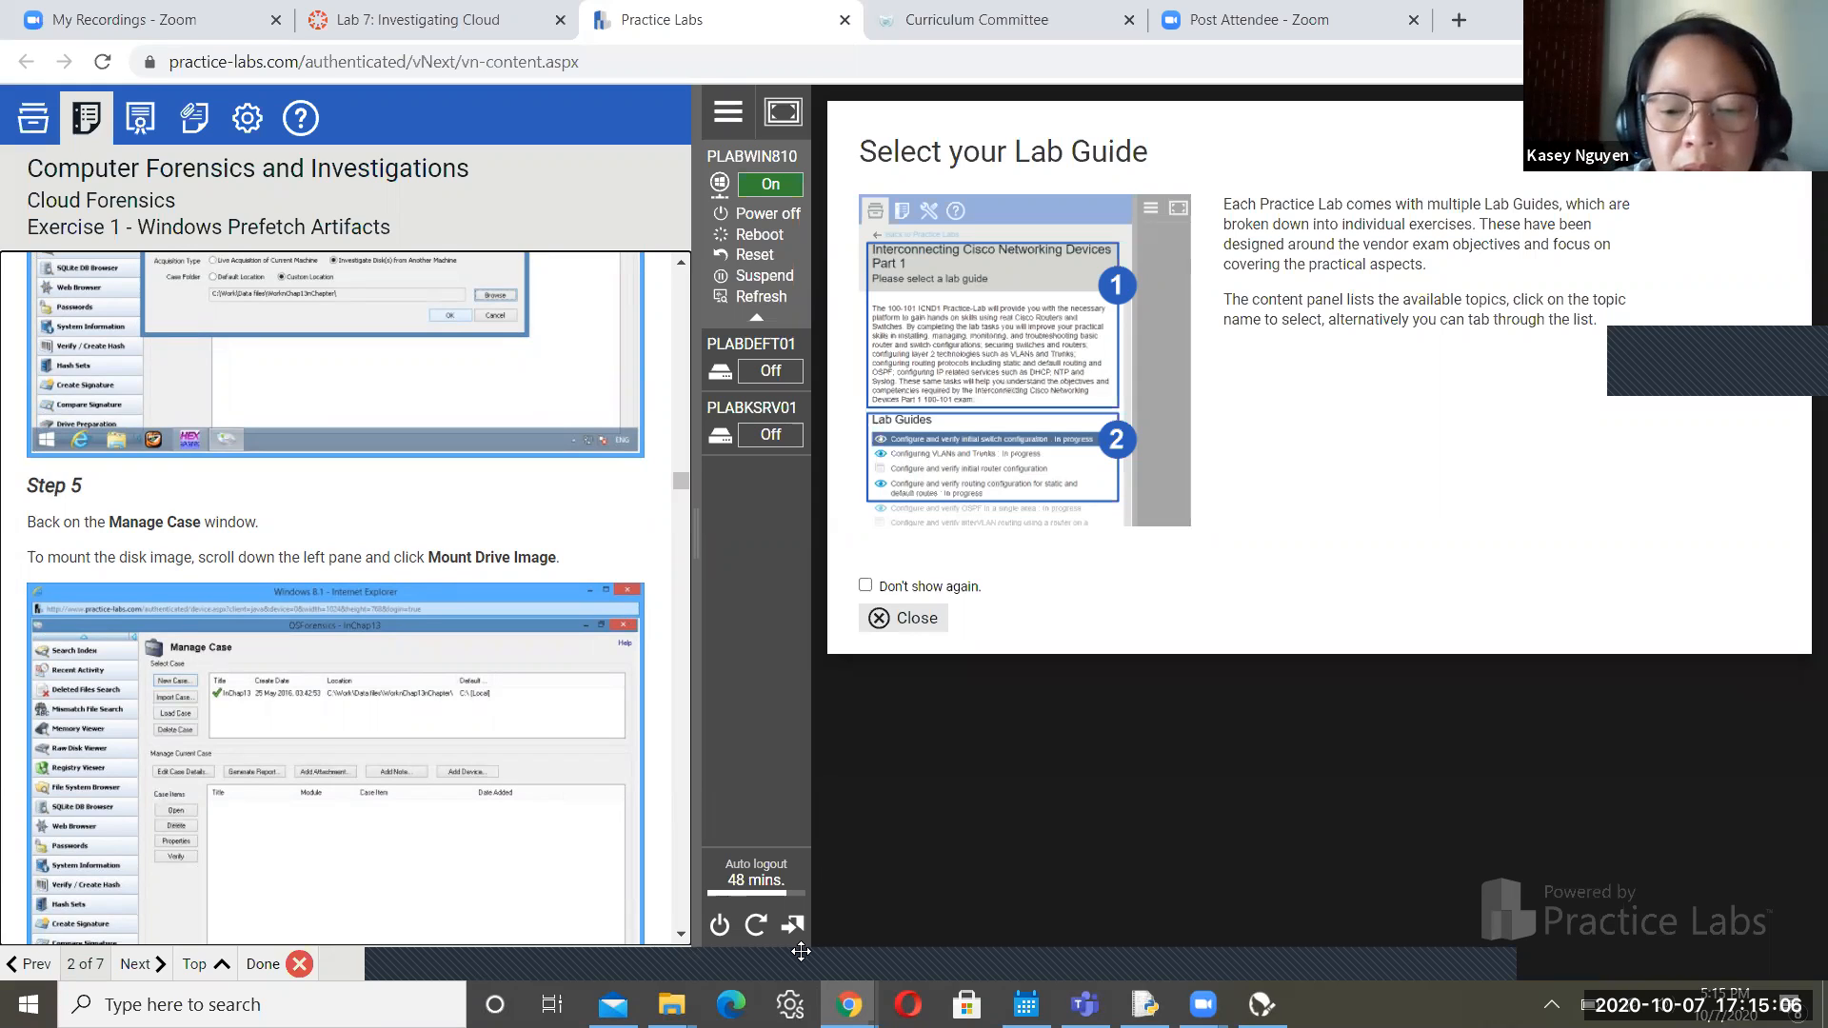
mouse_move(849, 1004)
left_click(900, 909)
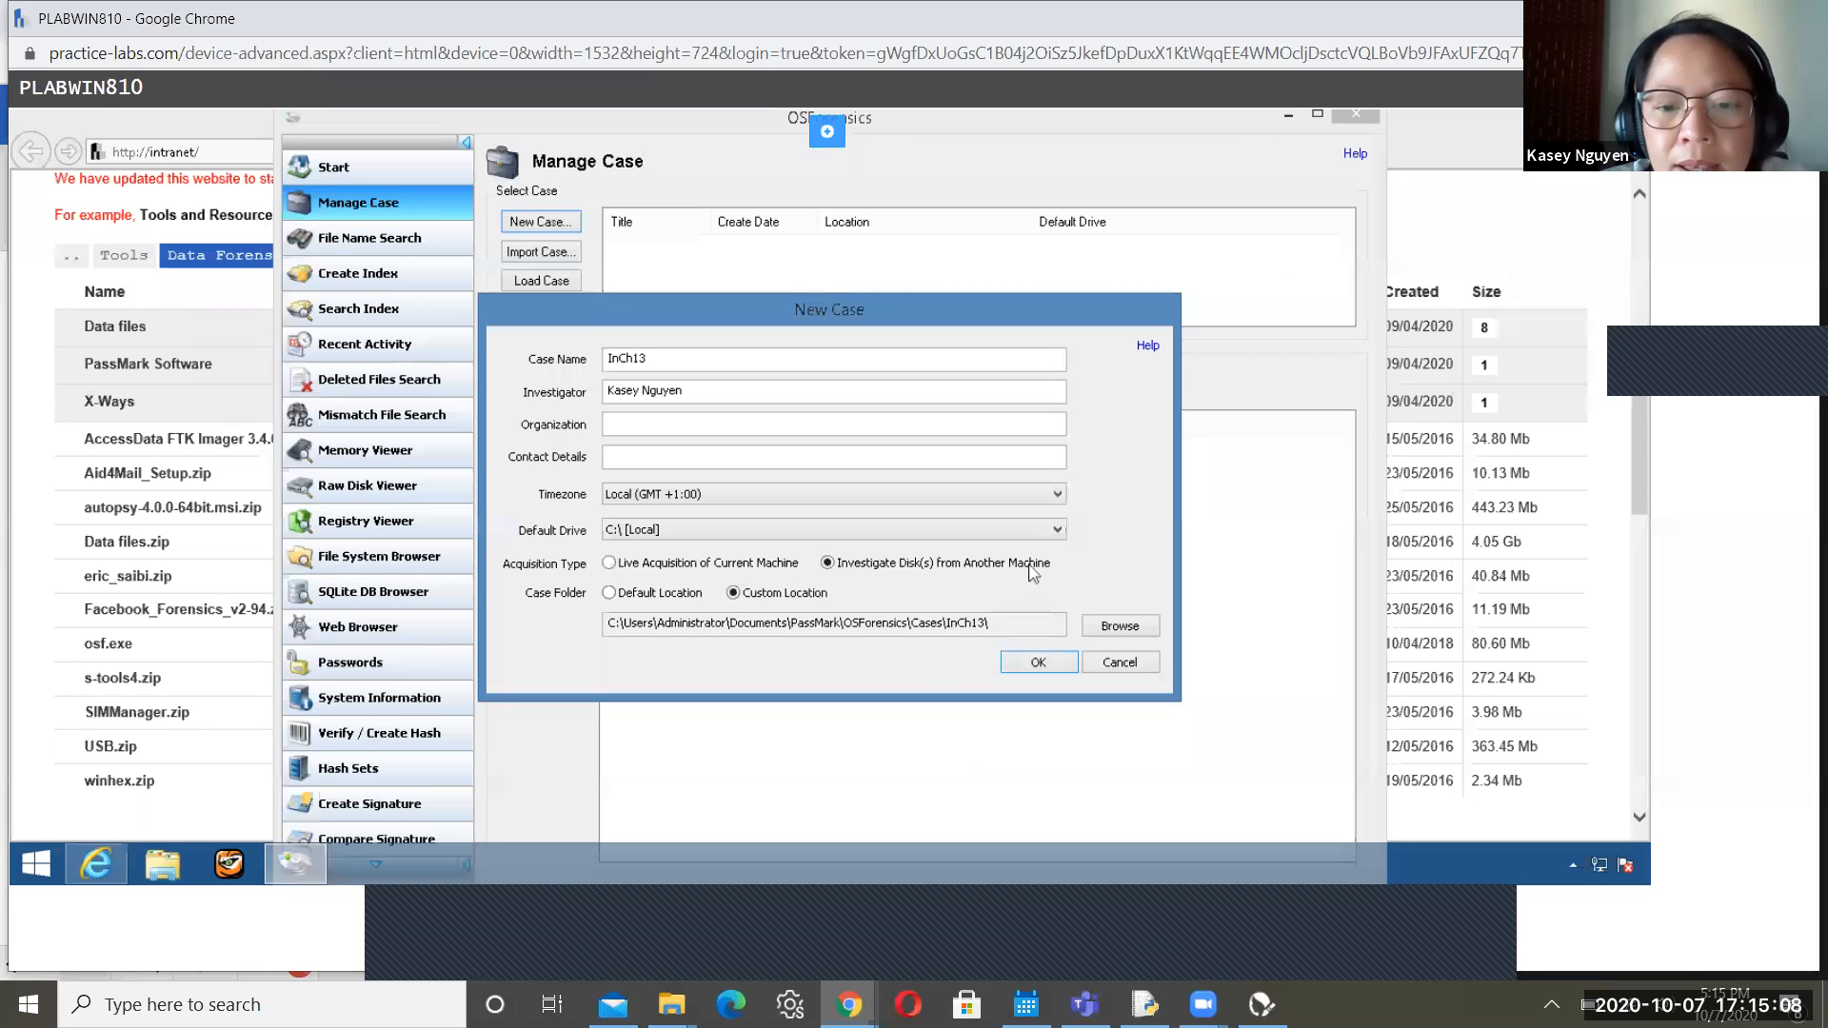
Store the InCh13 case in C:\Work\Data files\WorknCh13nChapter and create it
left_click(1119, 628)
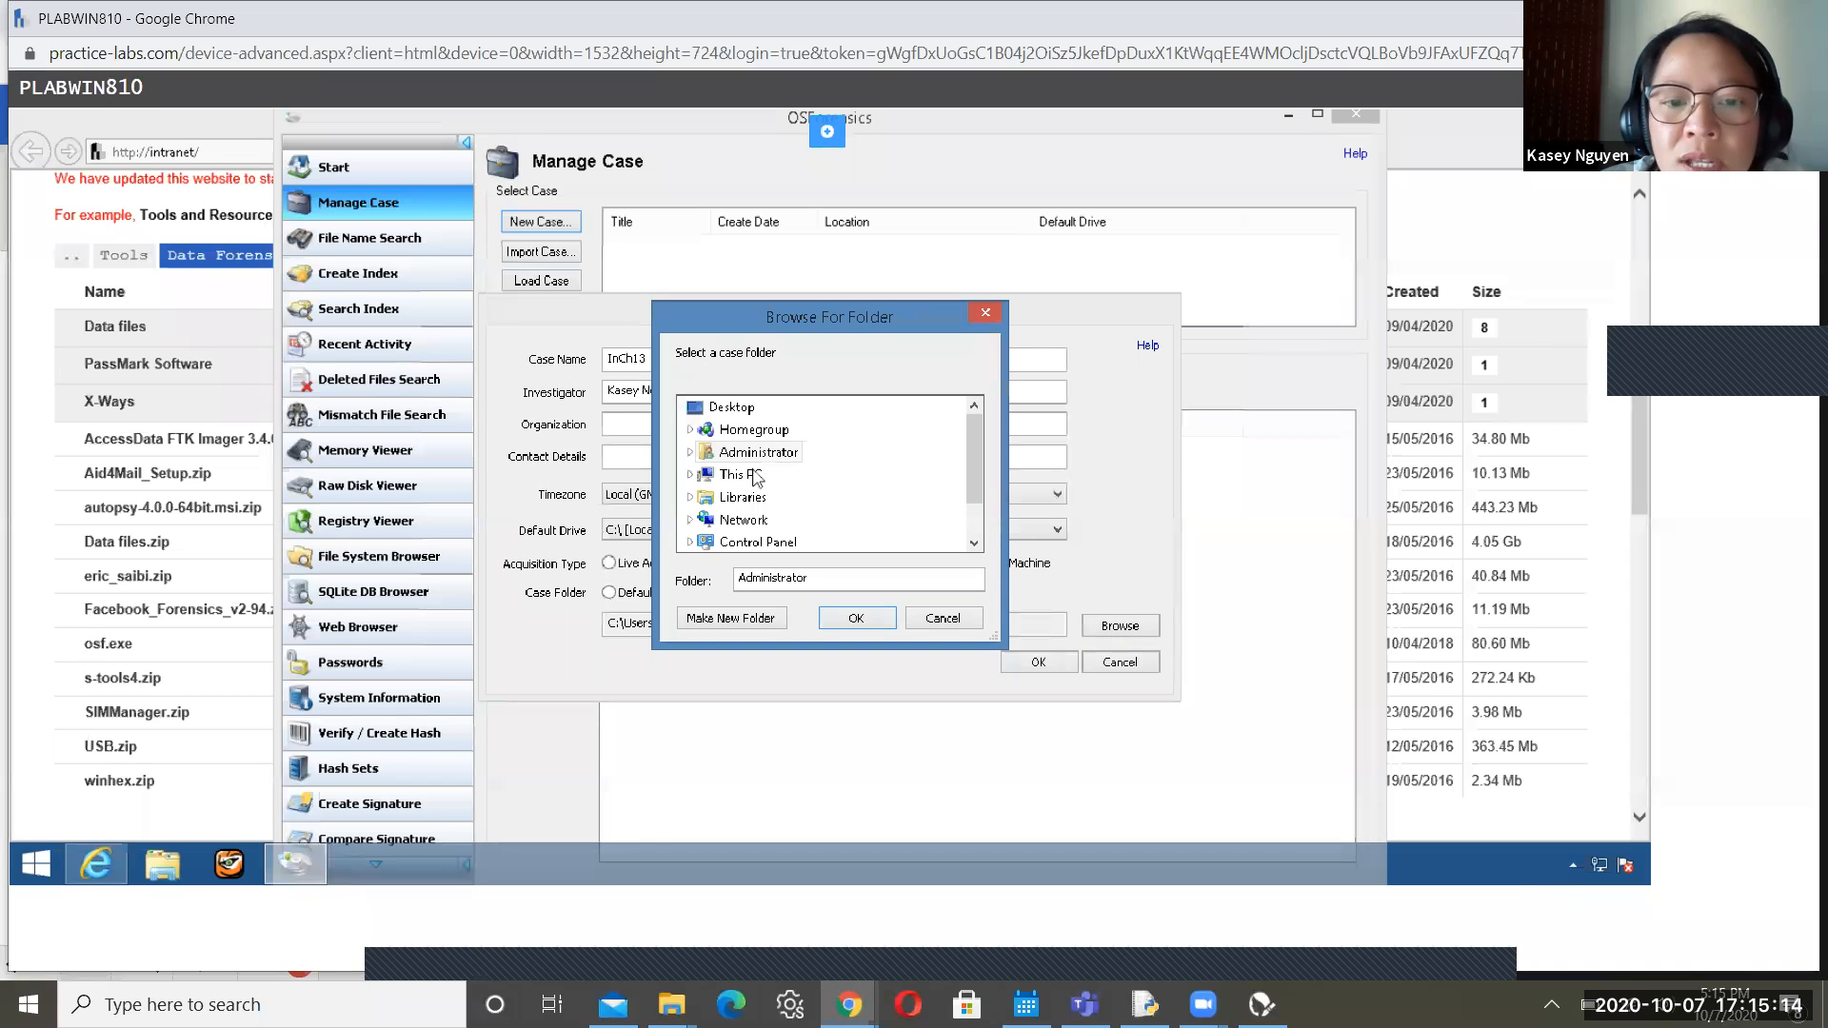
double_click(748, 478)
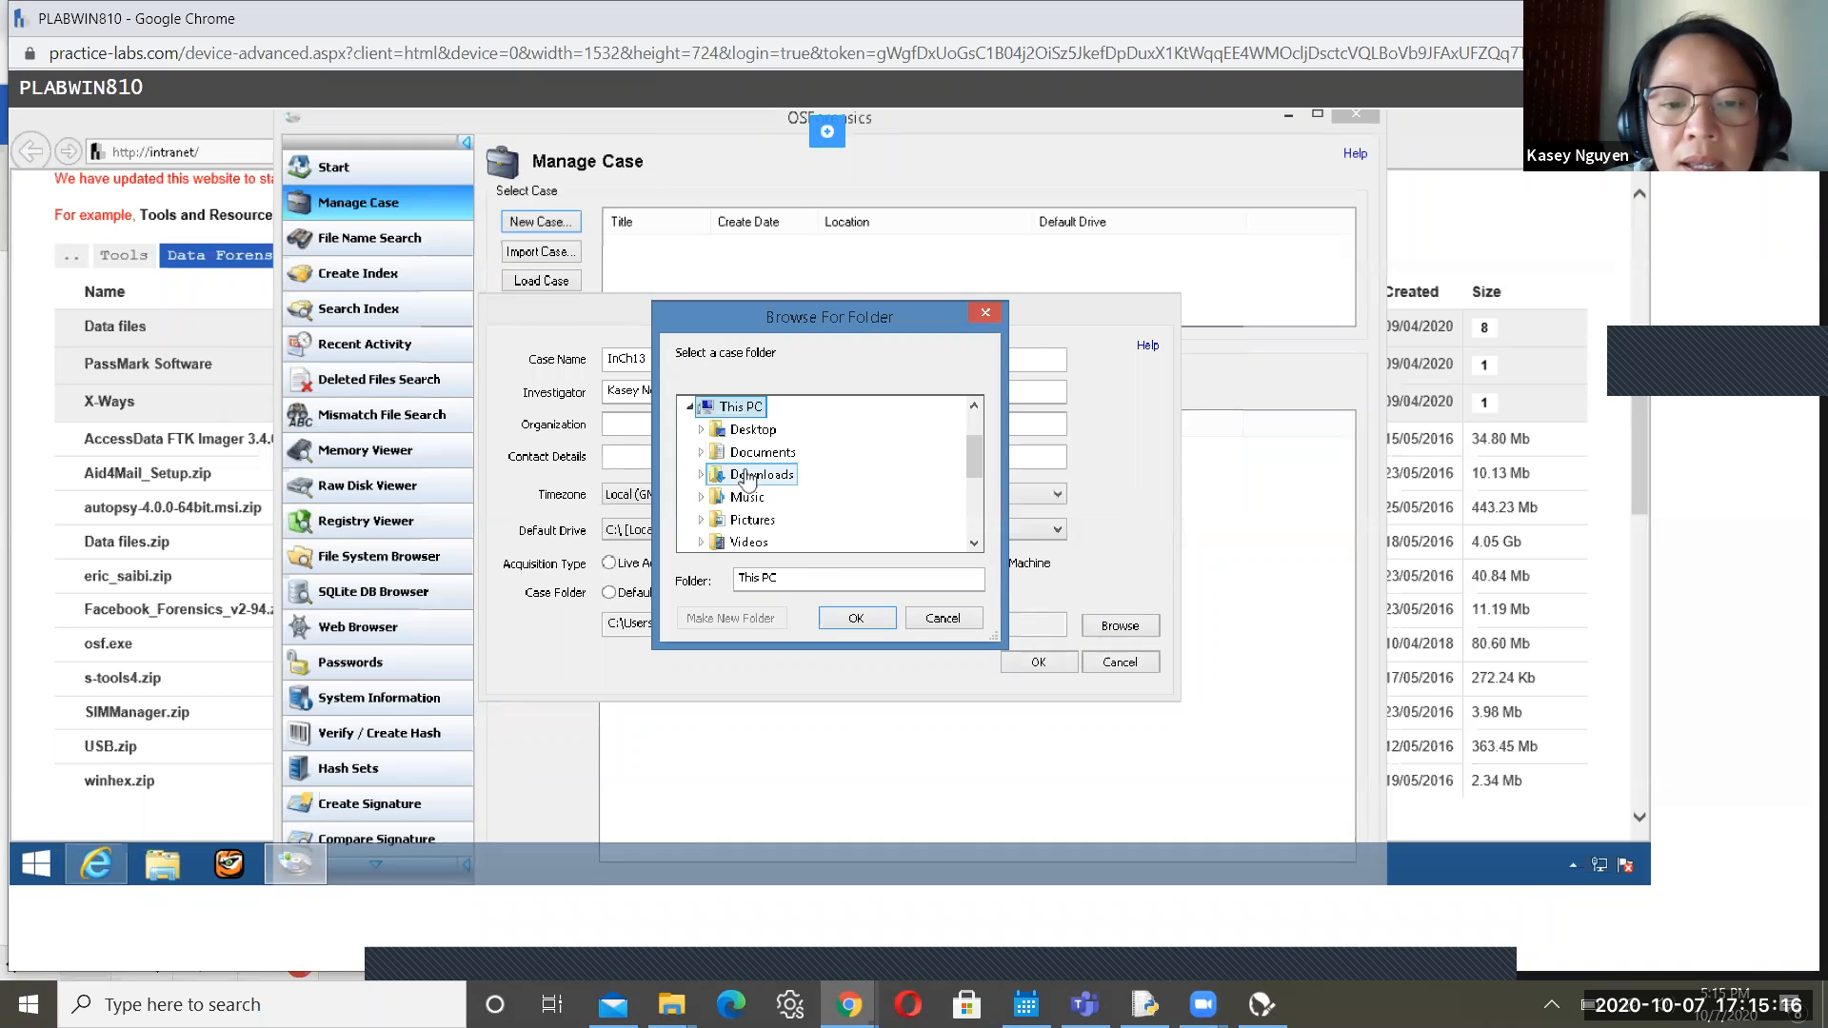
left_click_drag(975, 467, 981, 494)
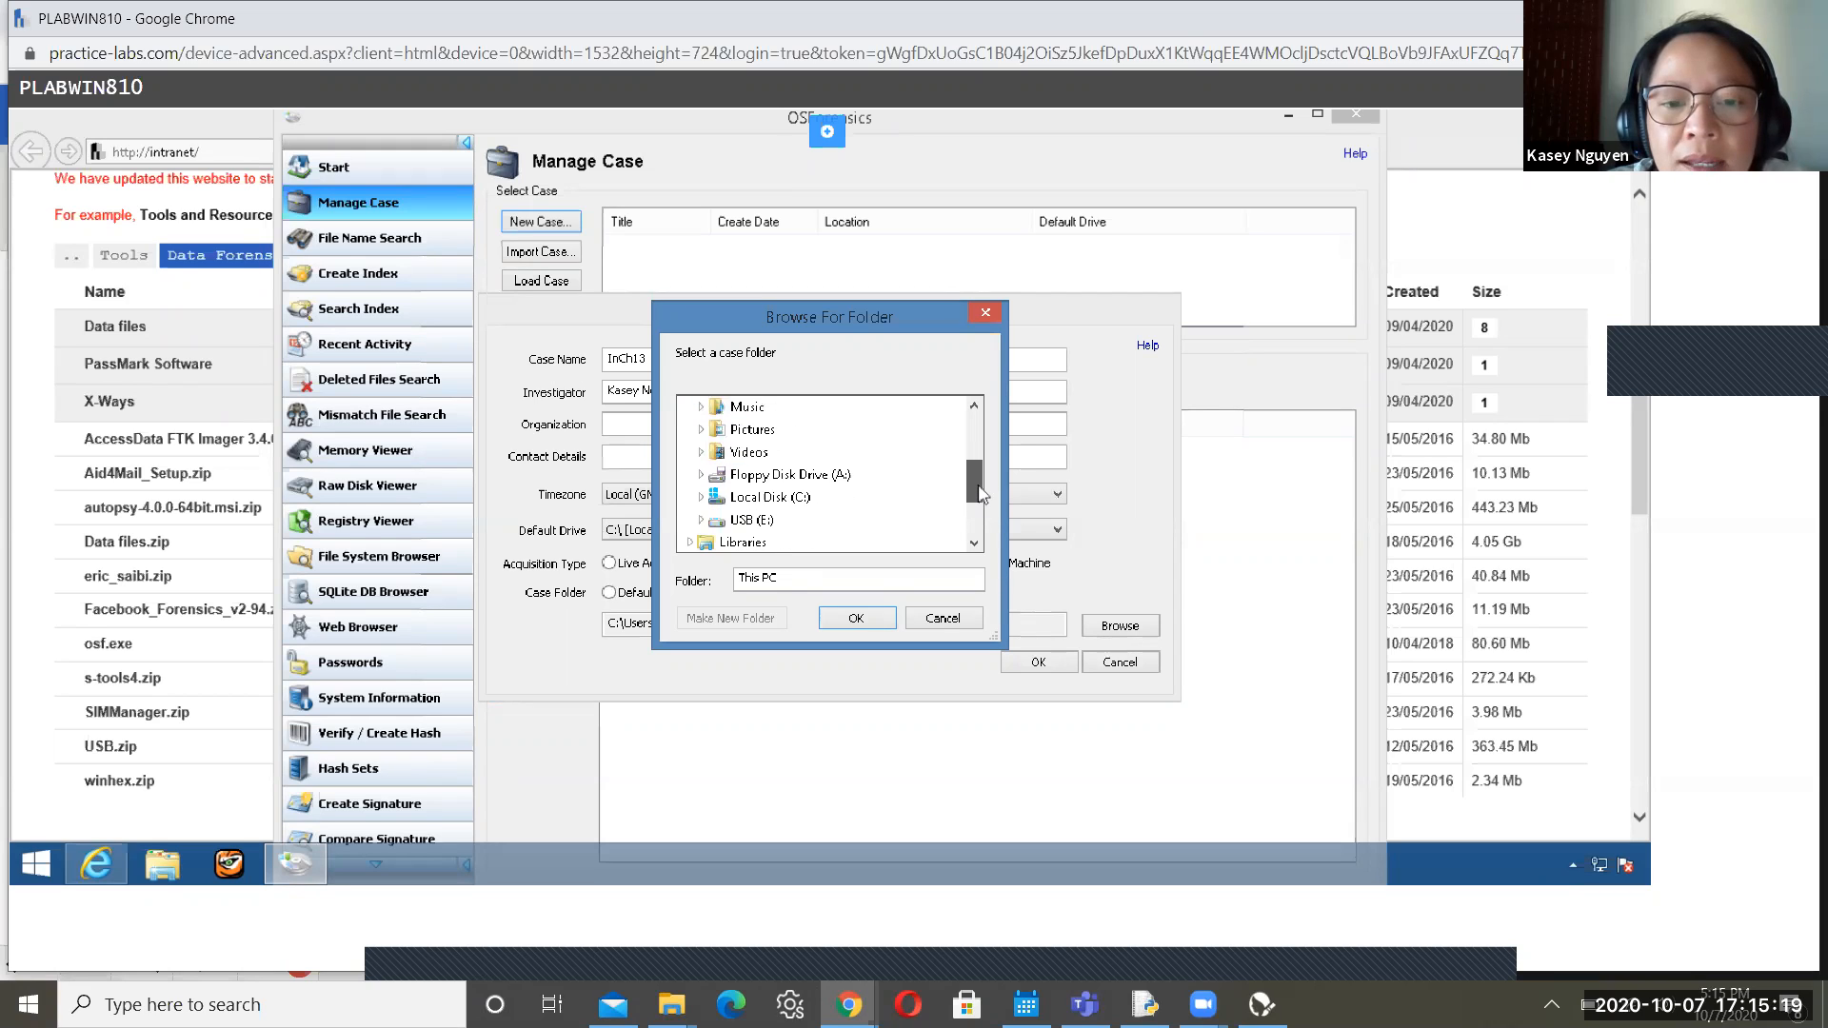
double_click(771, 511)
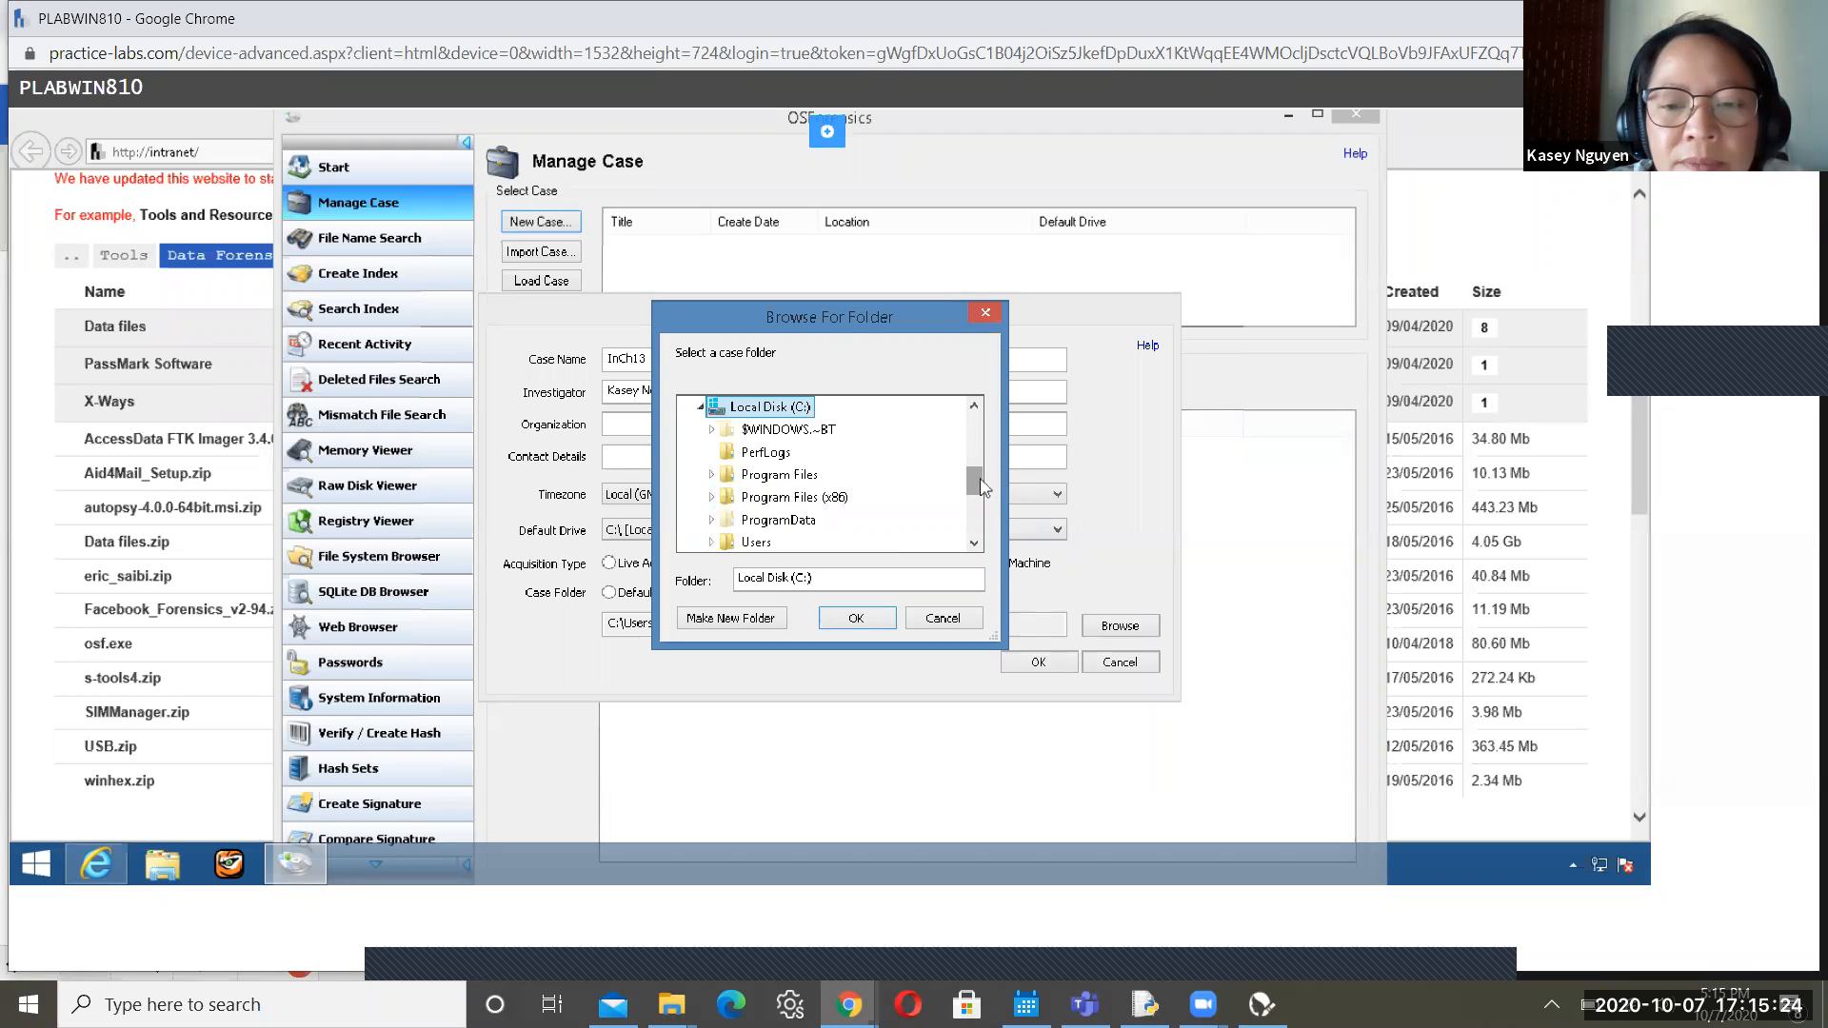
scroll(977, 506, "down", 2)
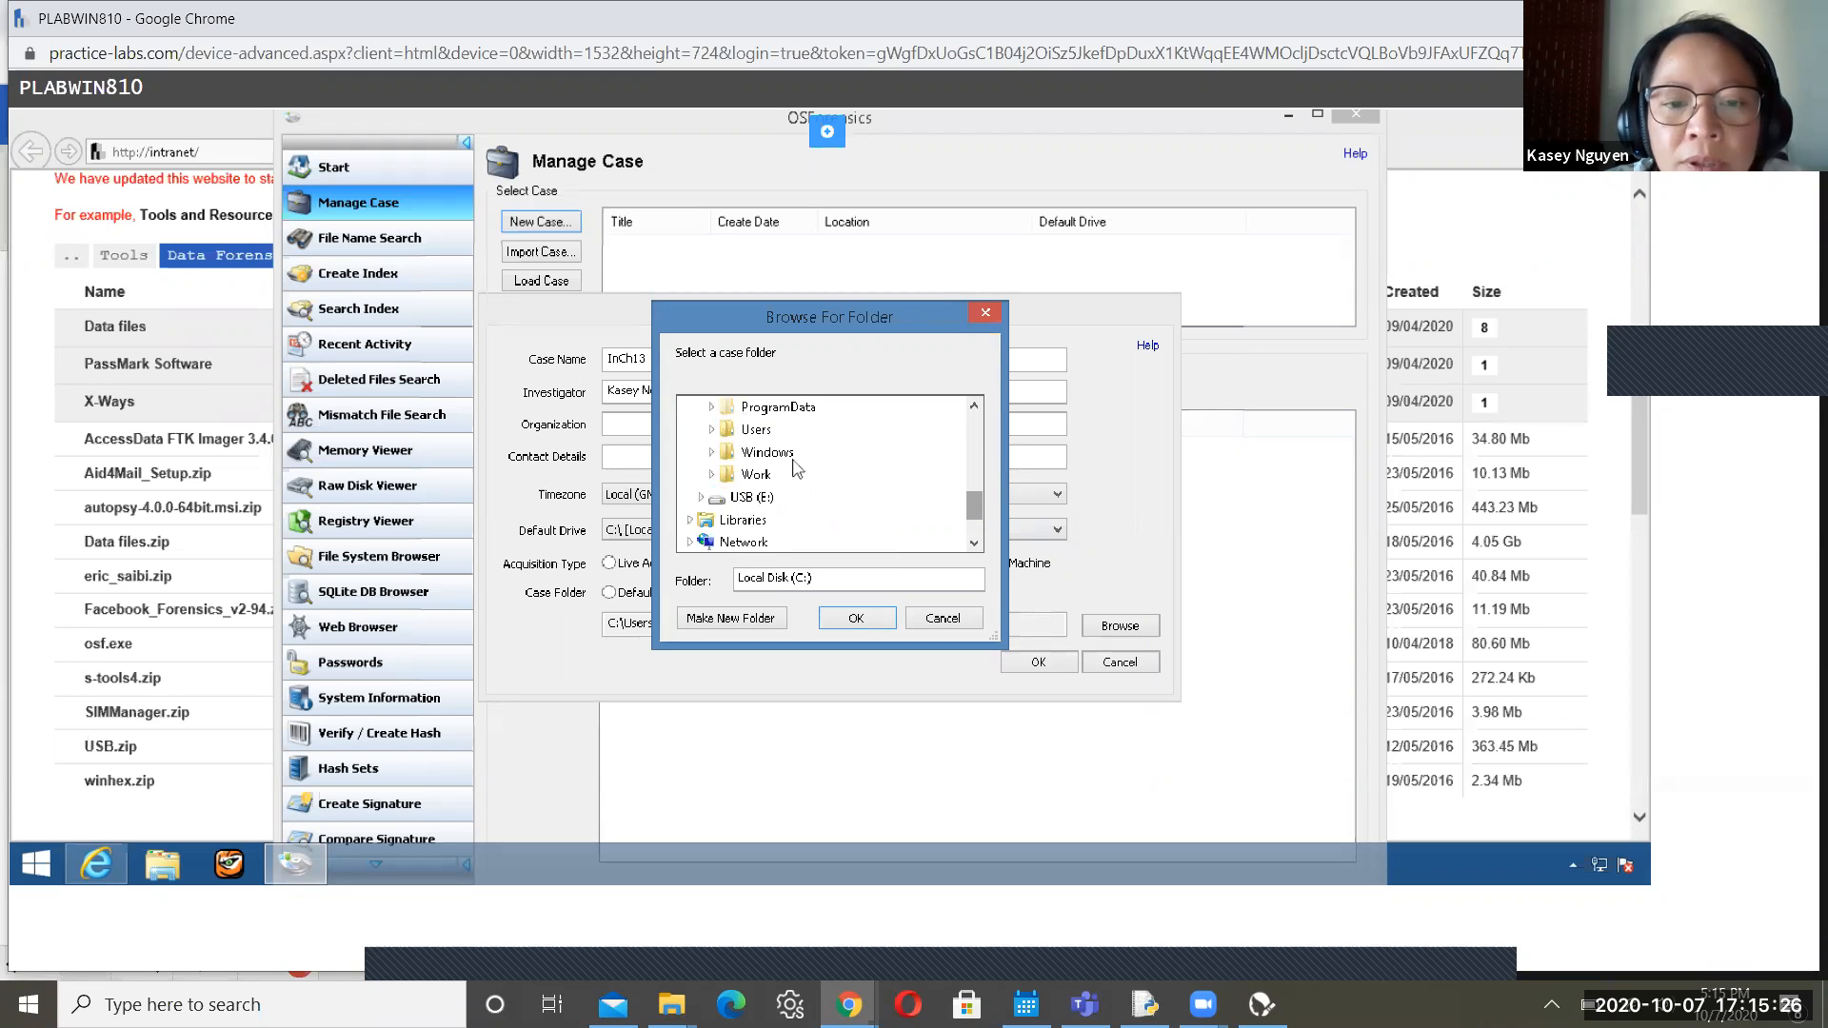
double_click(768, 476)
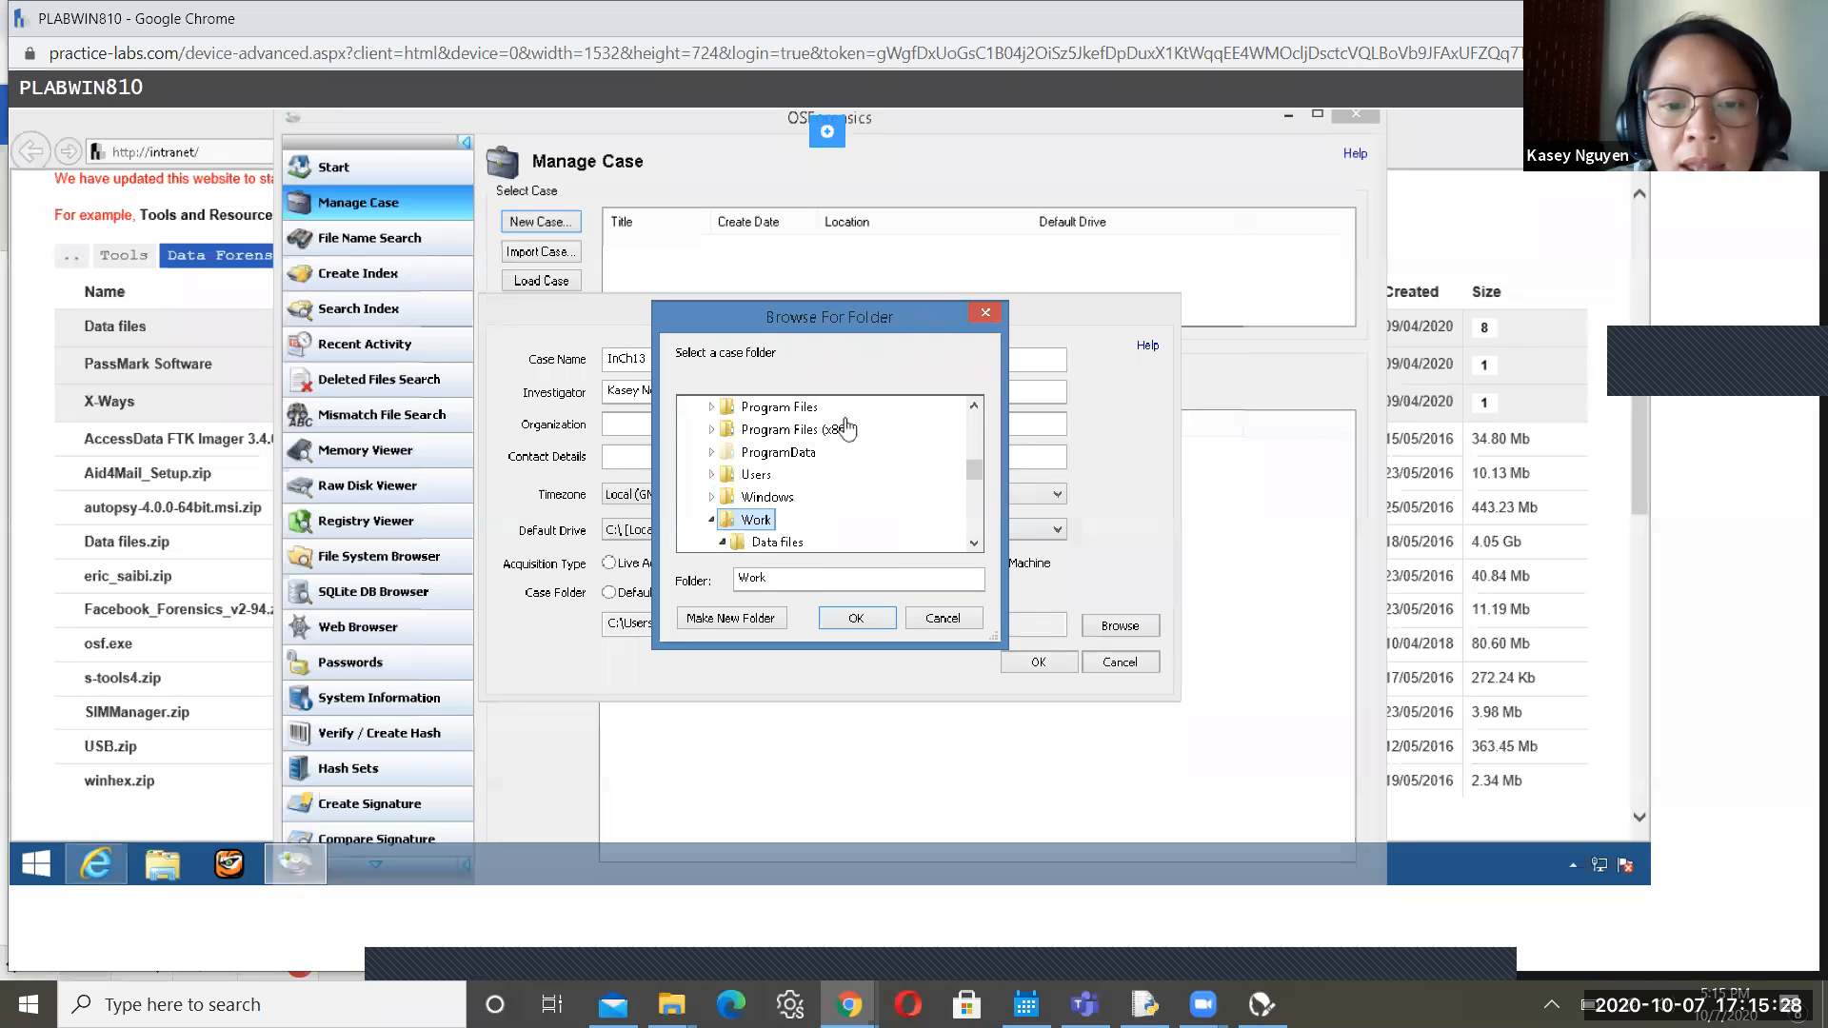
double_click(808, 543)
scroll(975, 495, "down", 4)
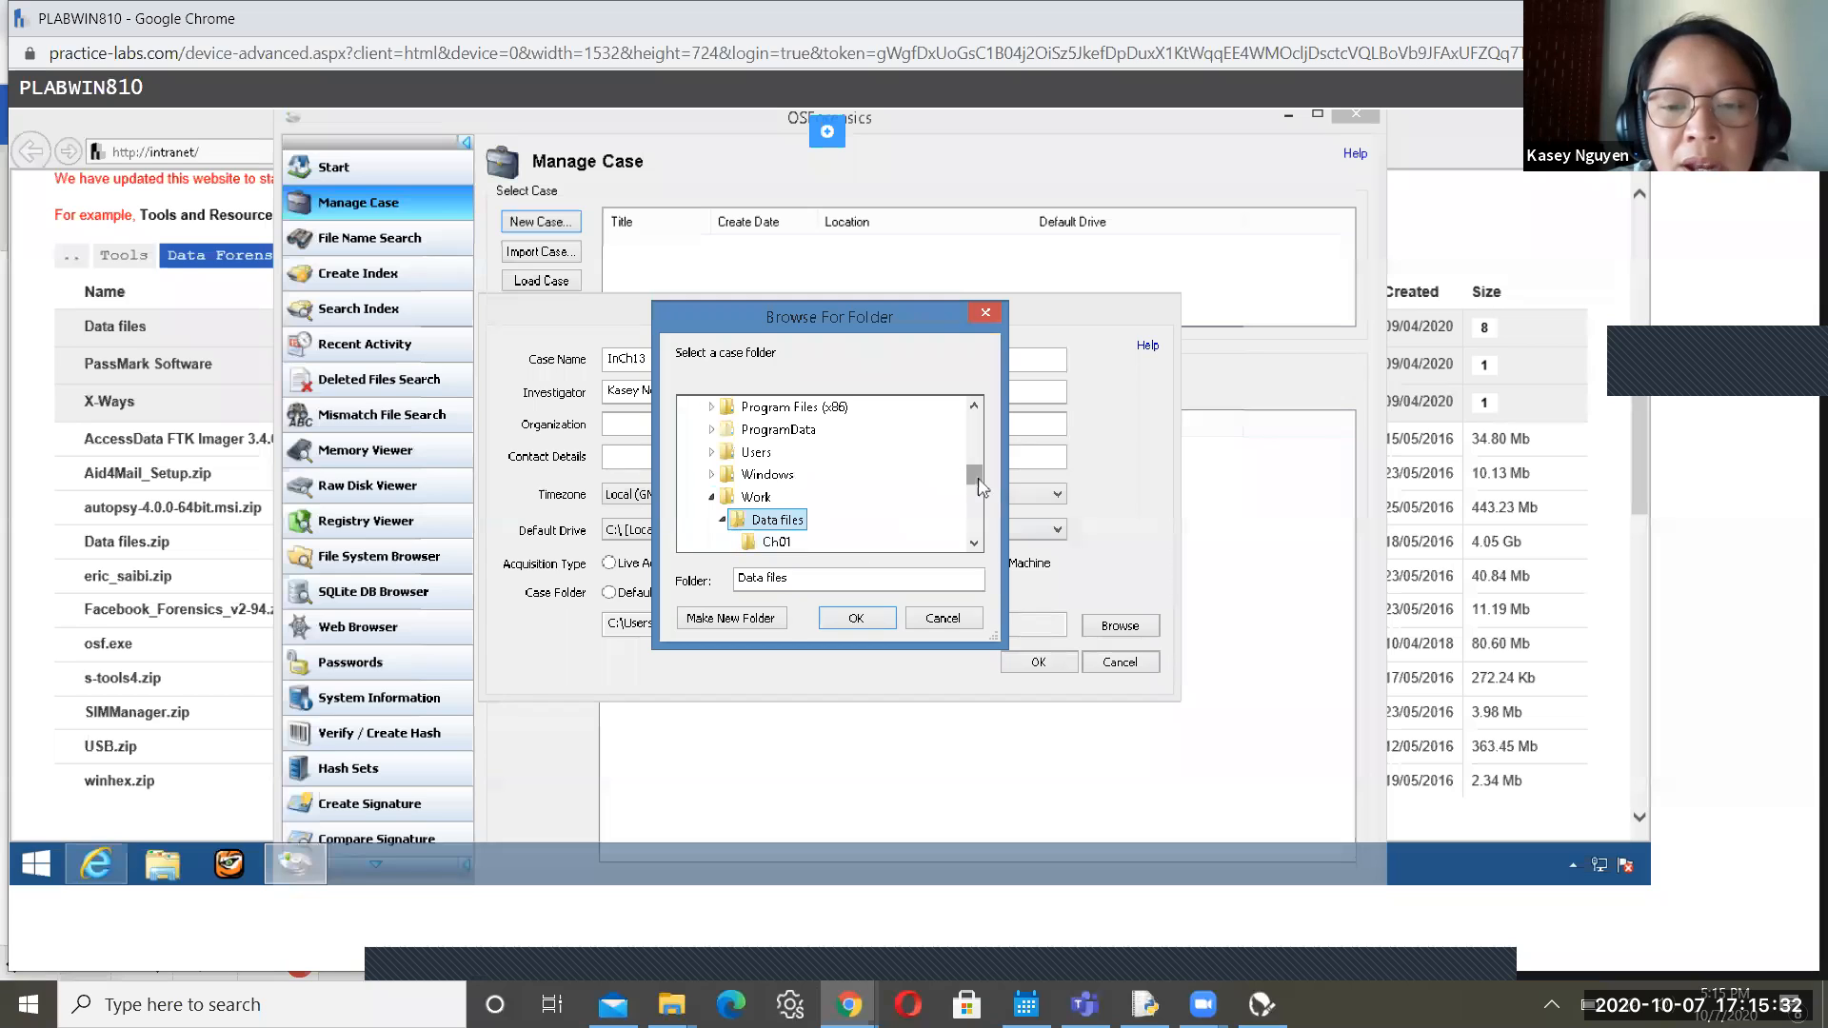
scroll(962, 519, "down", 2)
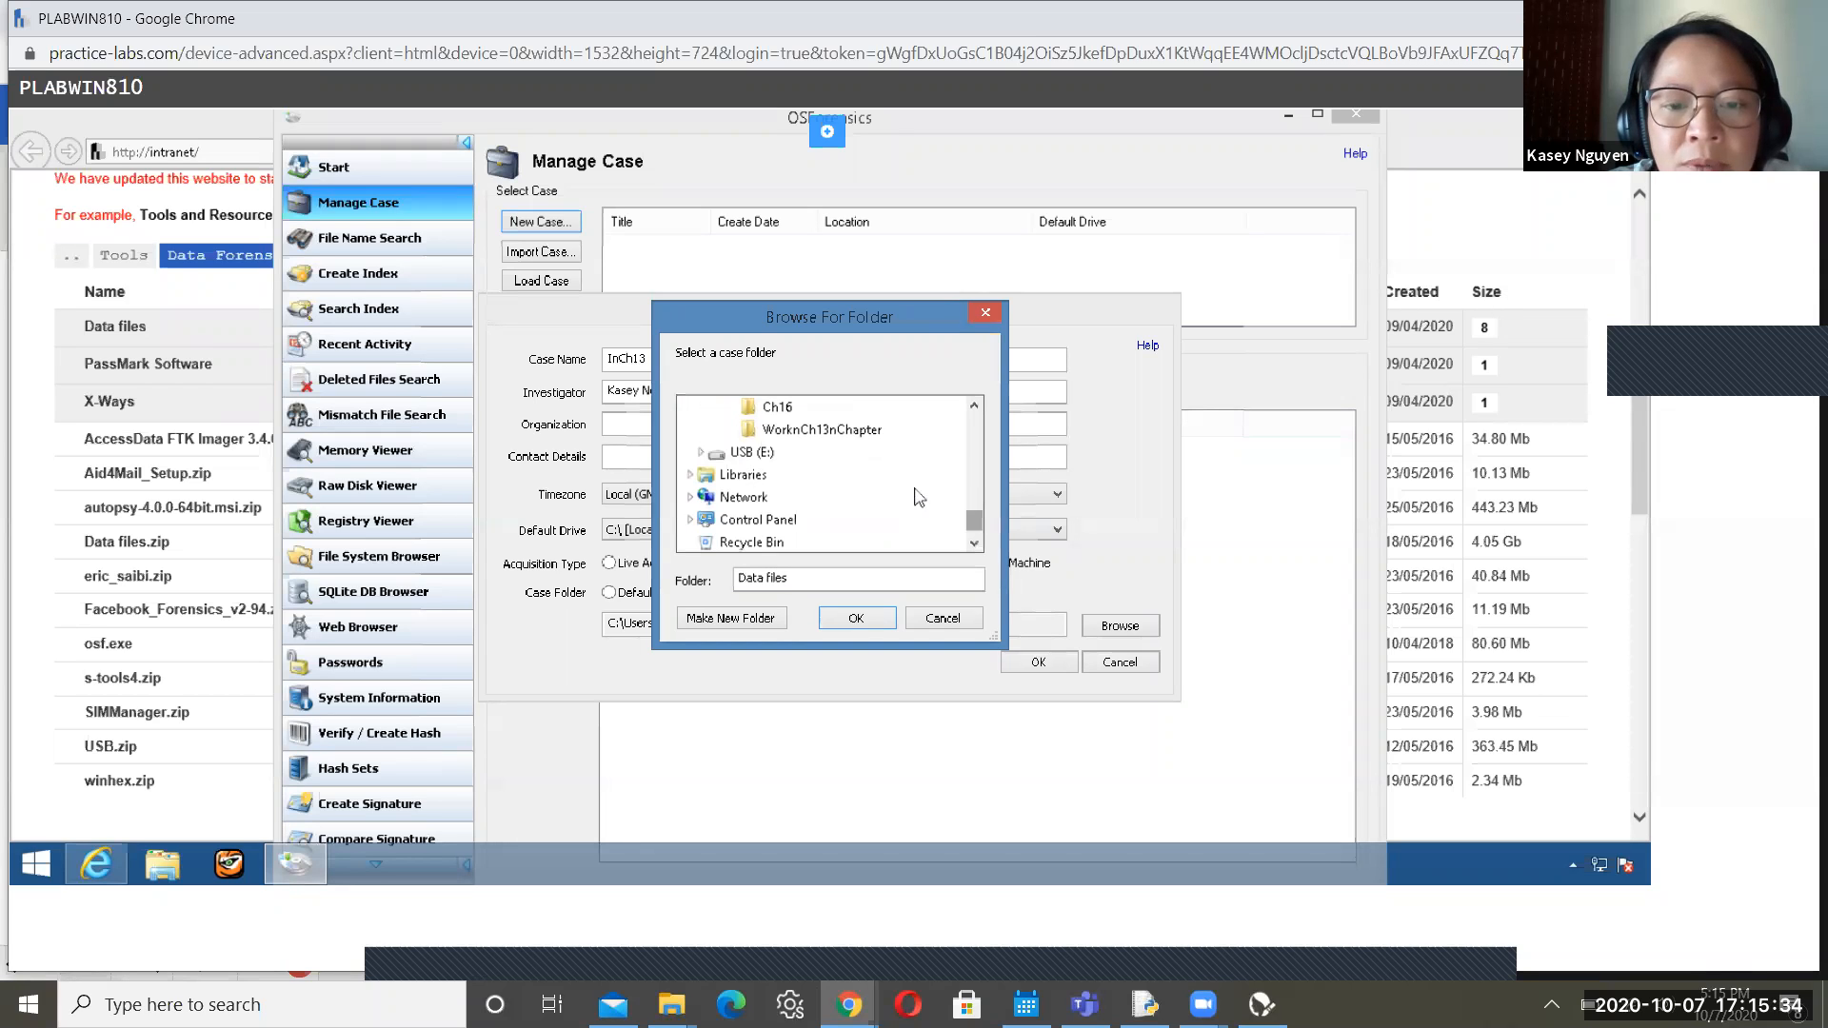
left_click(860, 436)
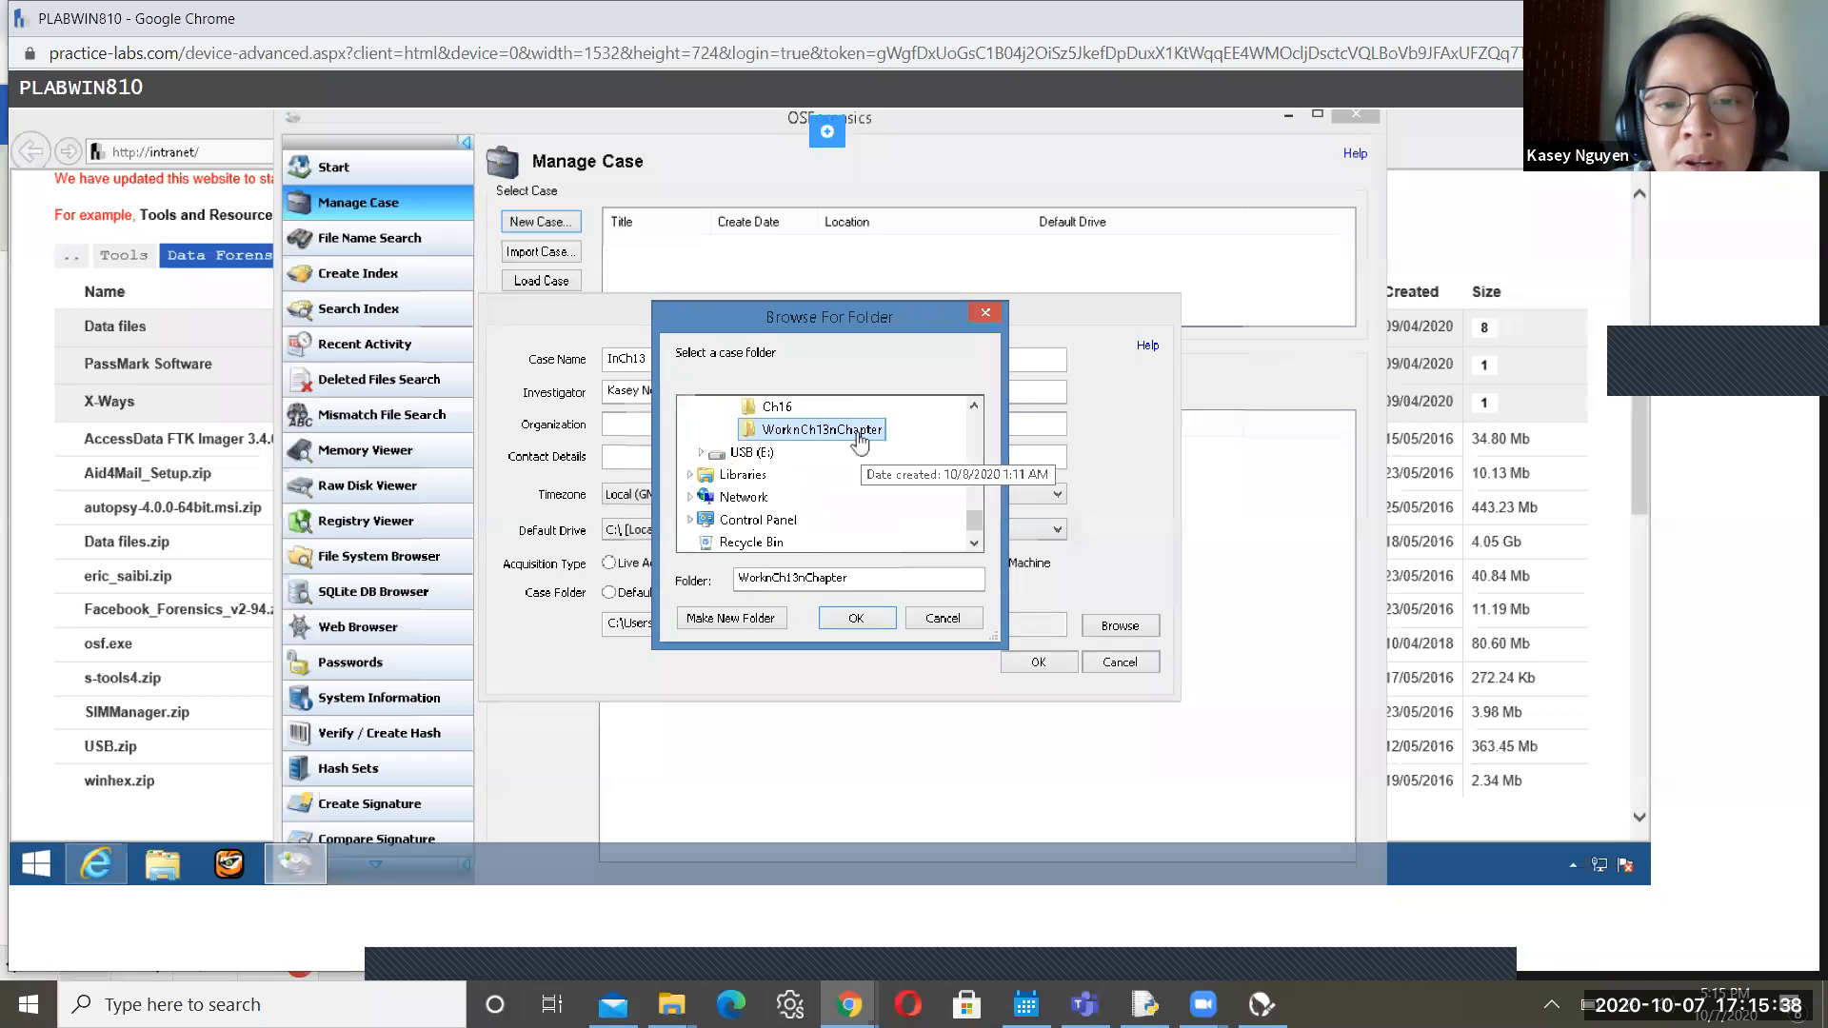
left_click(857, 620)
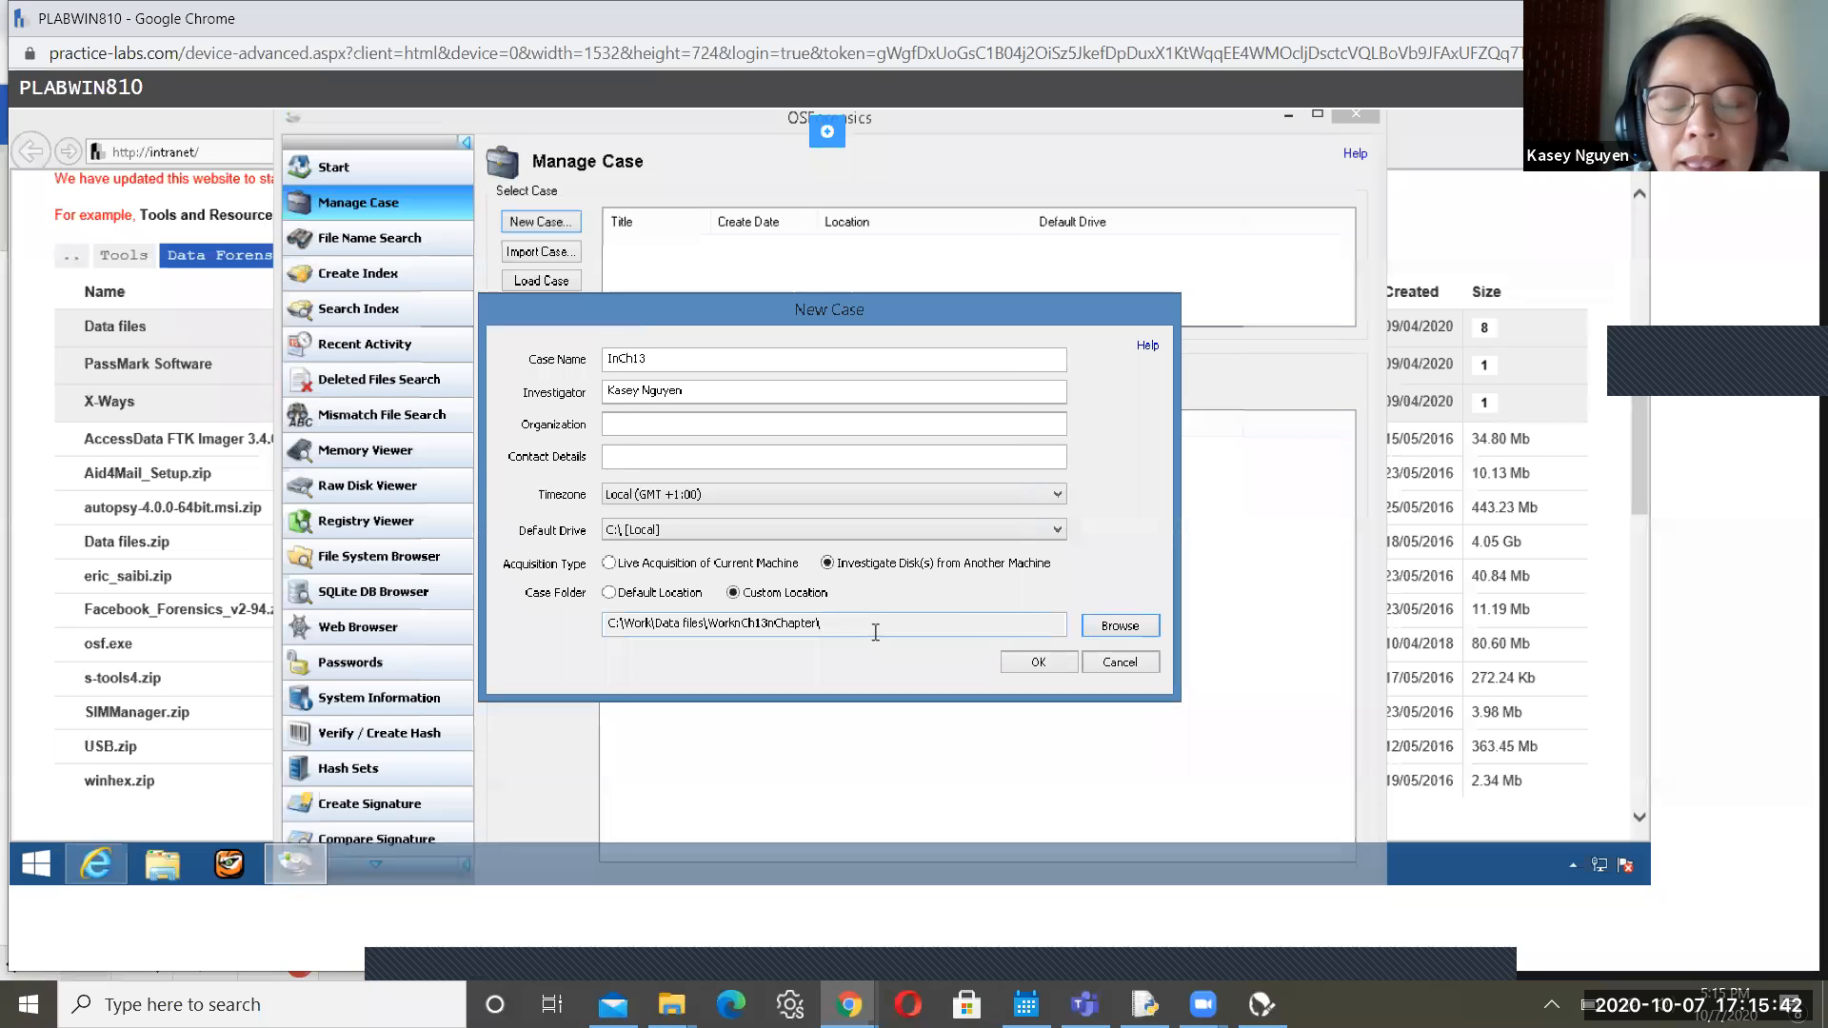
left_click(1038, 664)
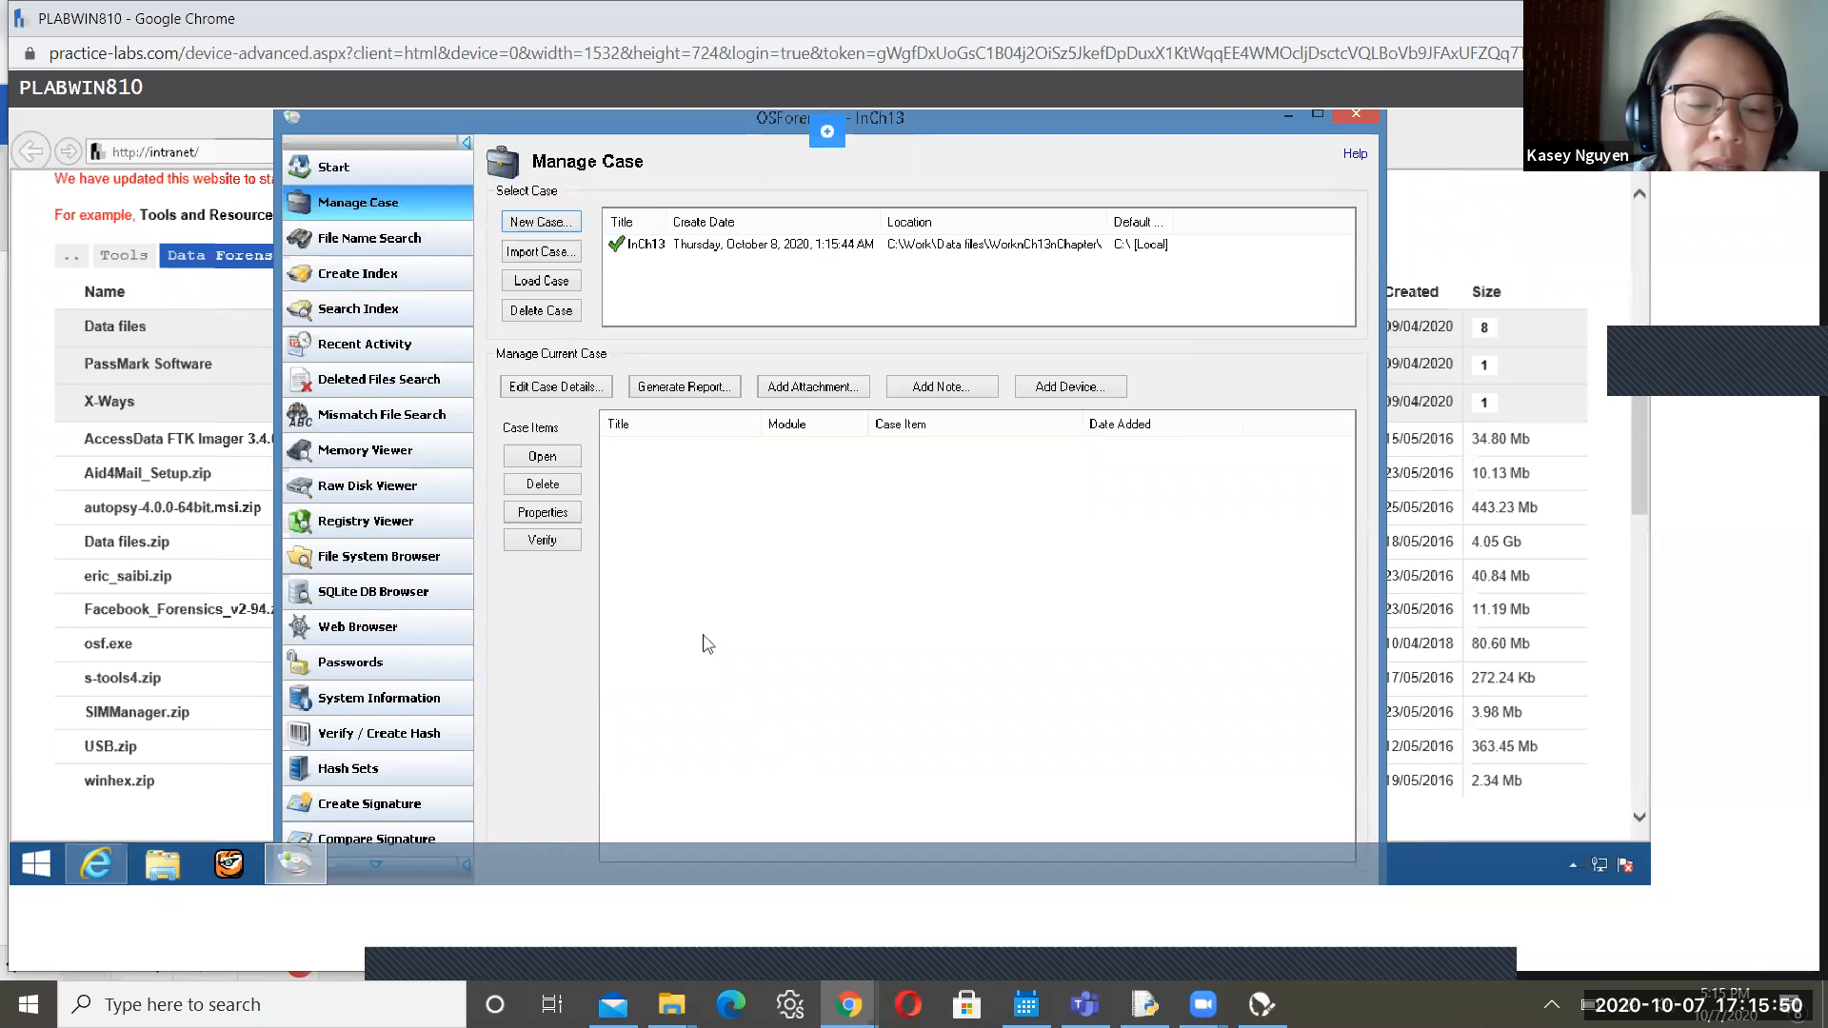
Maximize OSForensics, launch OSFMount via Mount Drive Image, and return to the lab guide
left_click(373, 864)
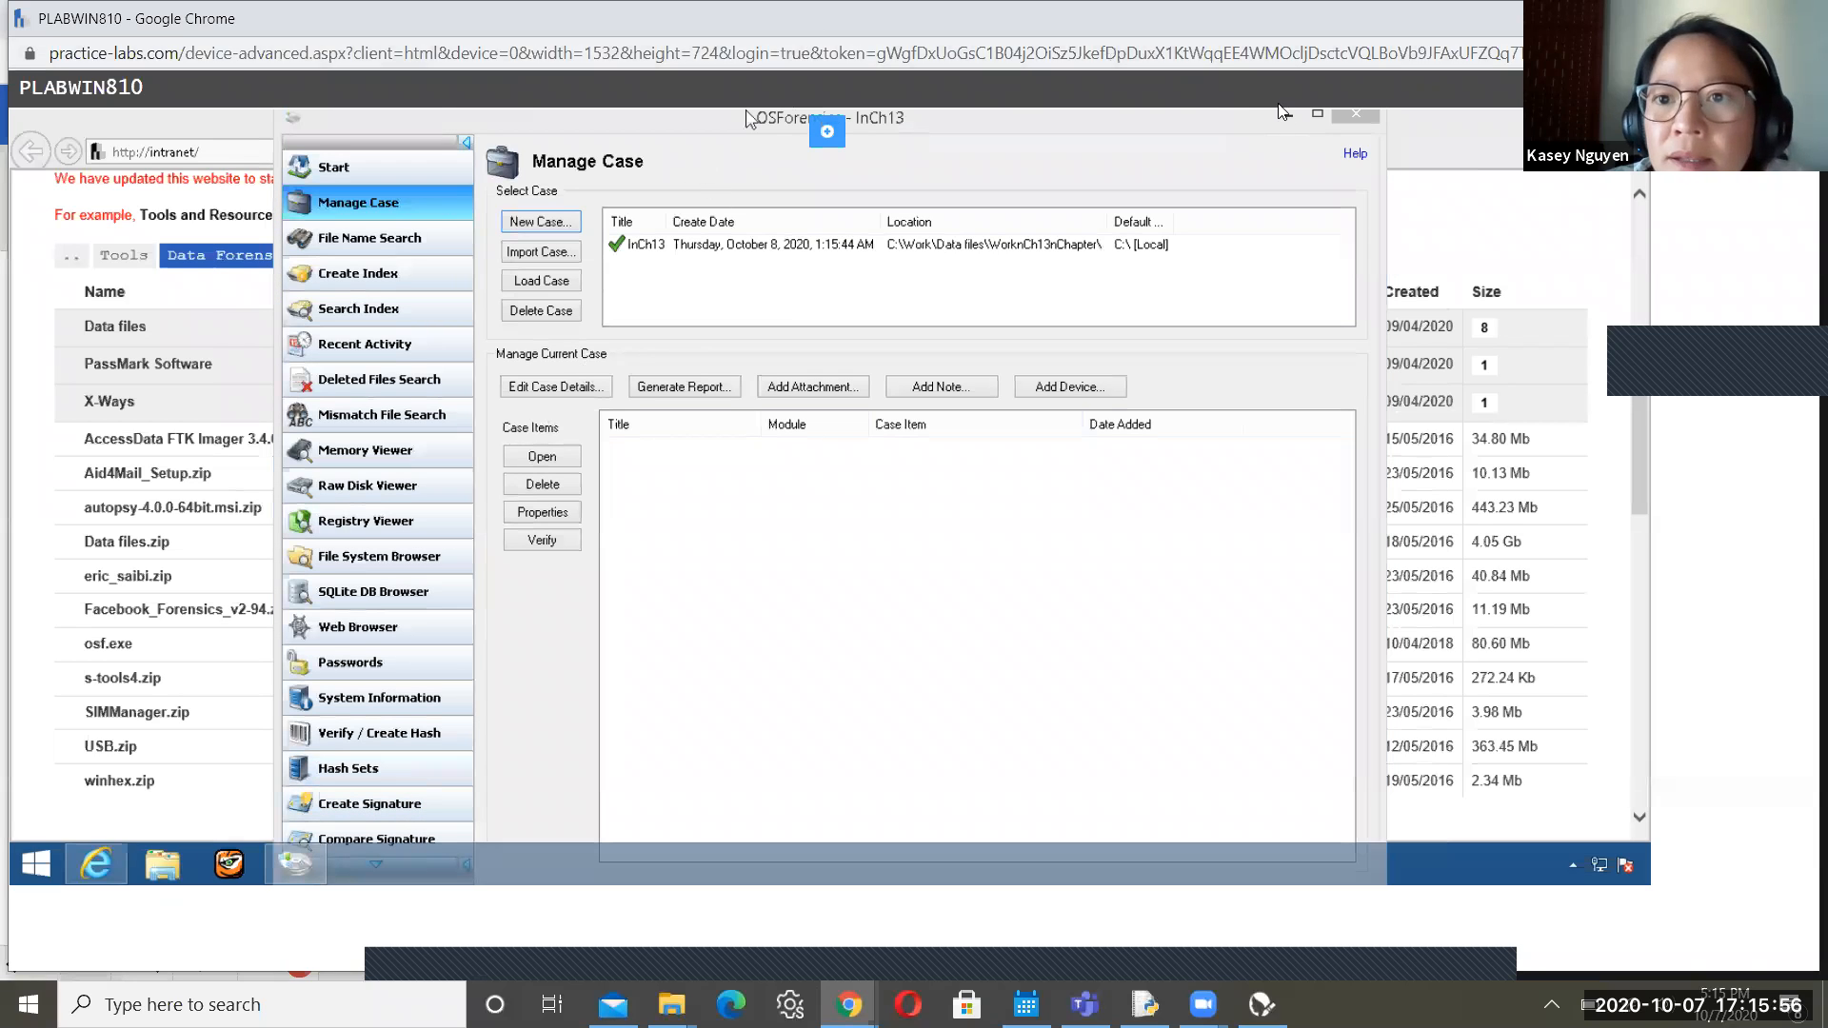
left_click(1317, 120)
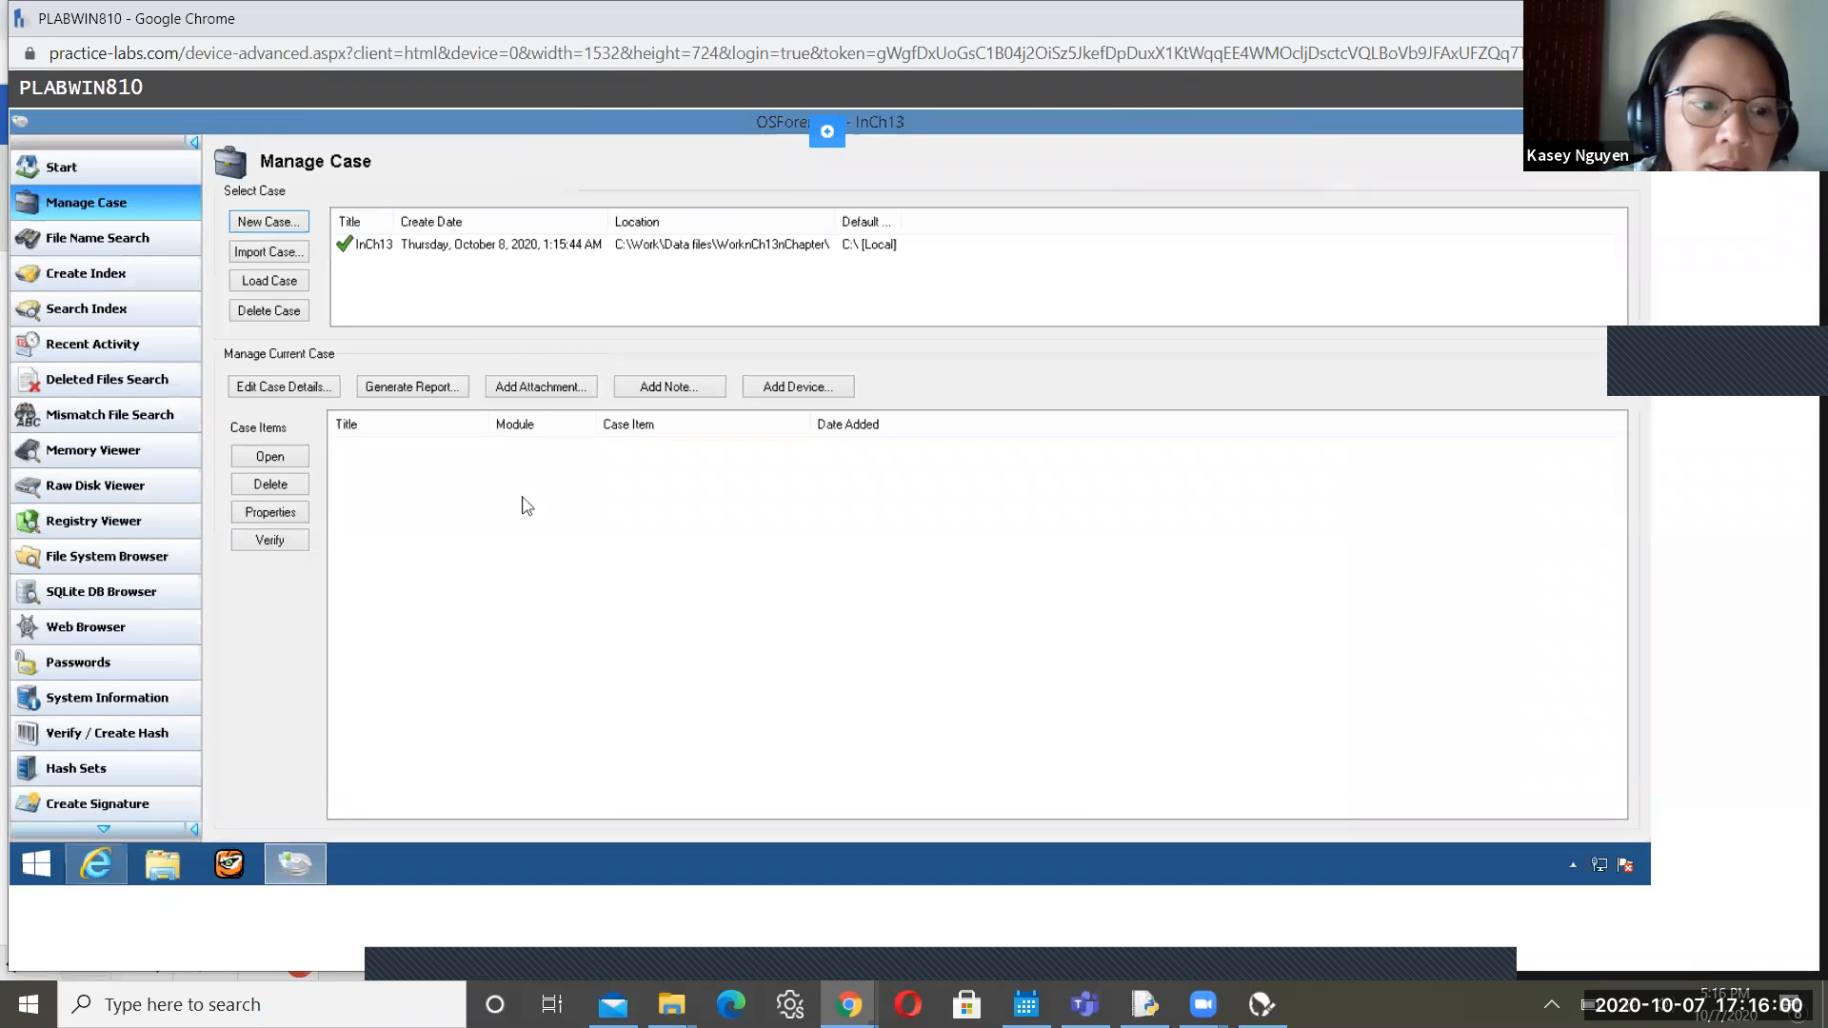
left_click(104, 831)
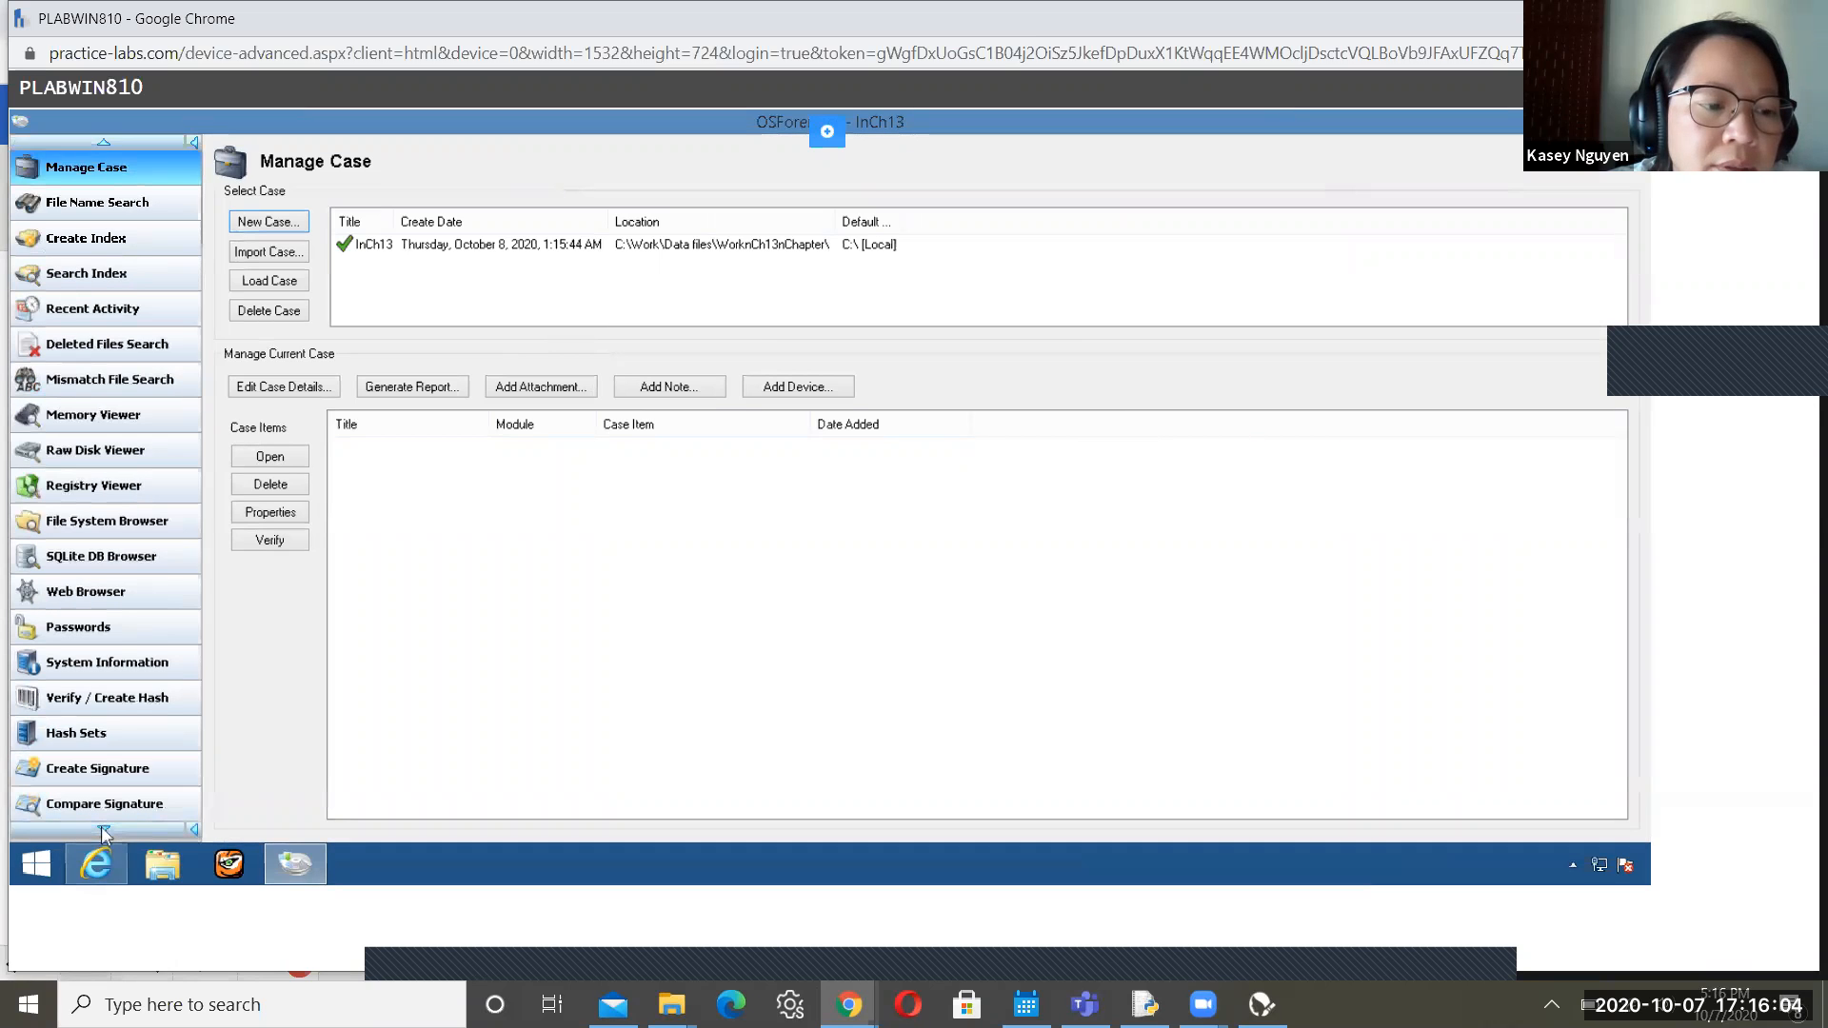
left_click(104, 831)
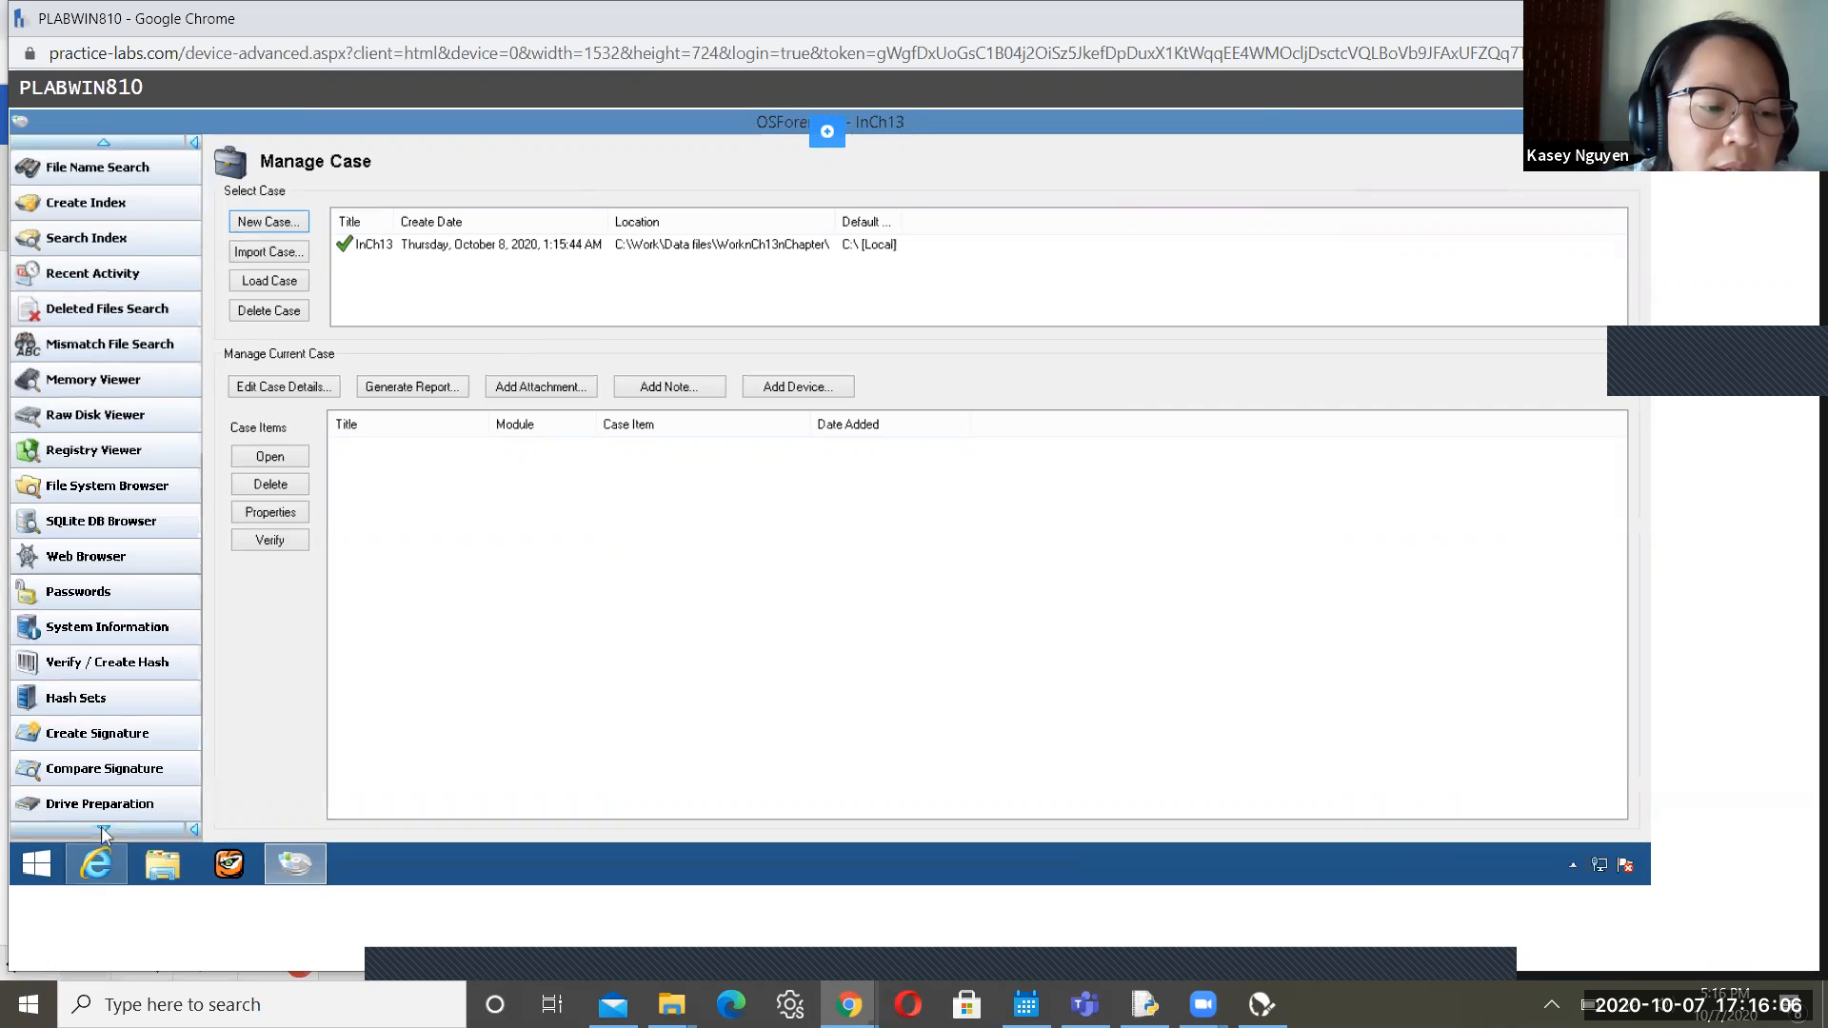
left_click(104, 831)
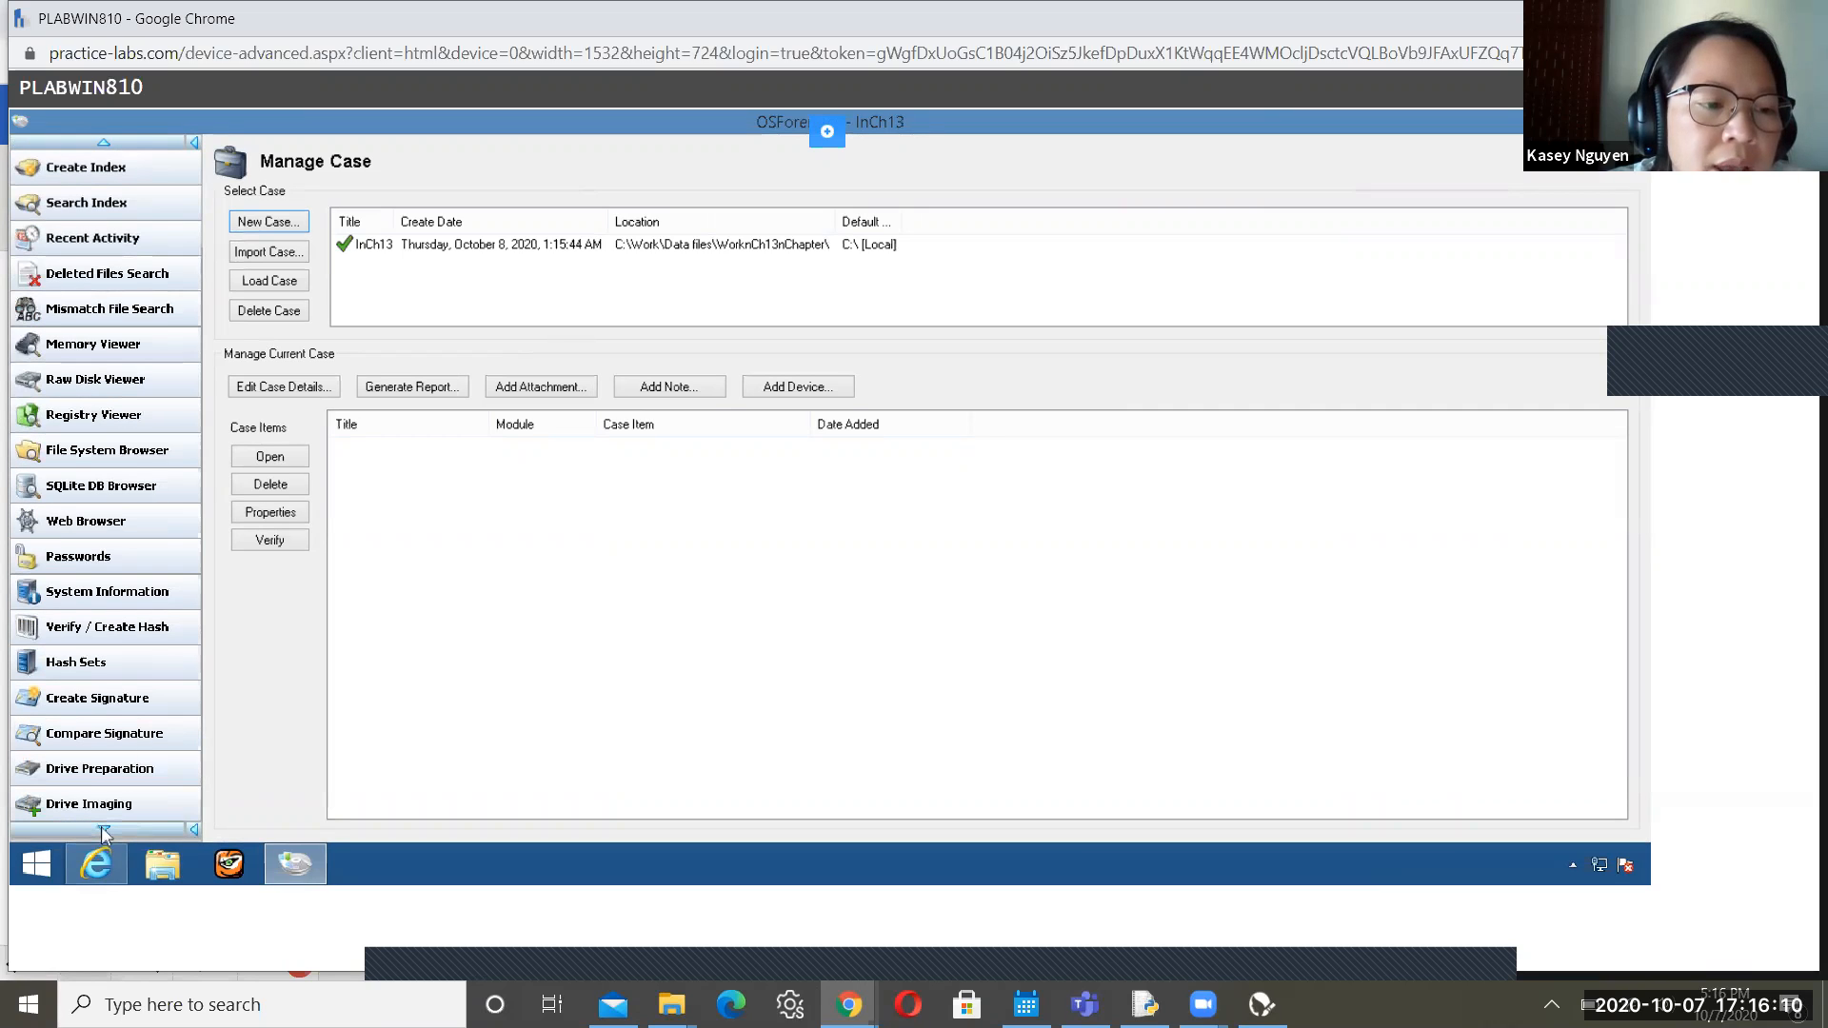
left_click(103, 831)
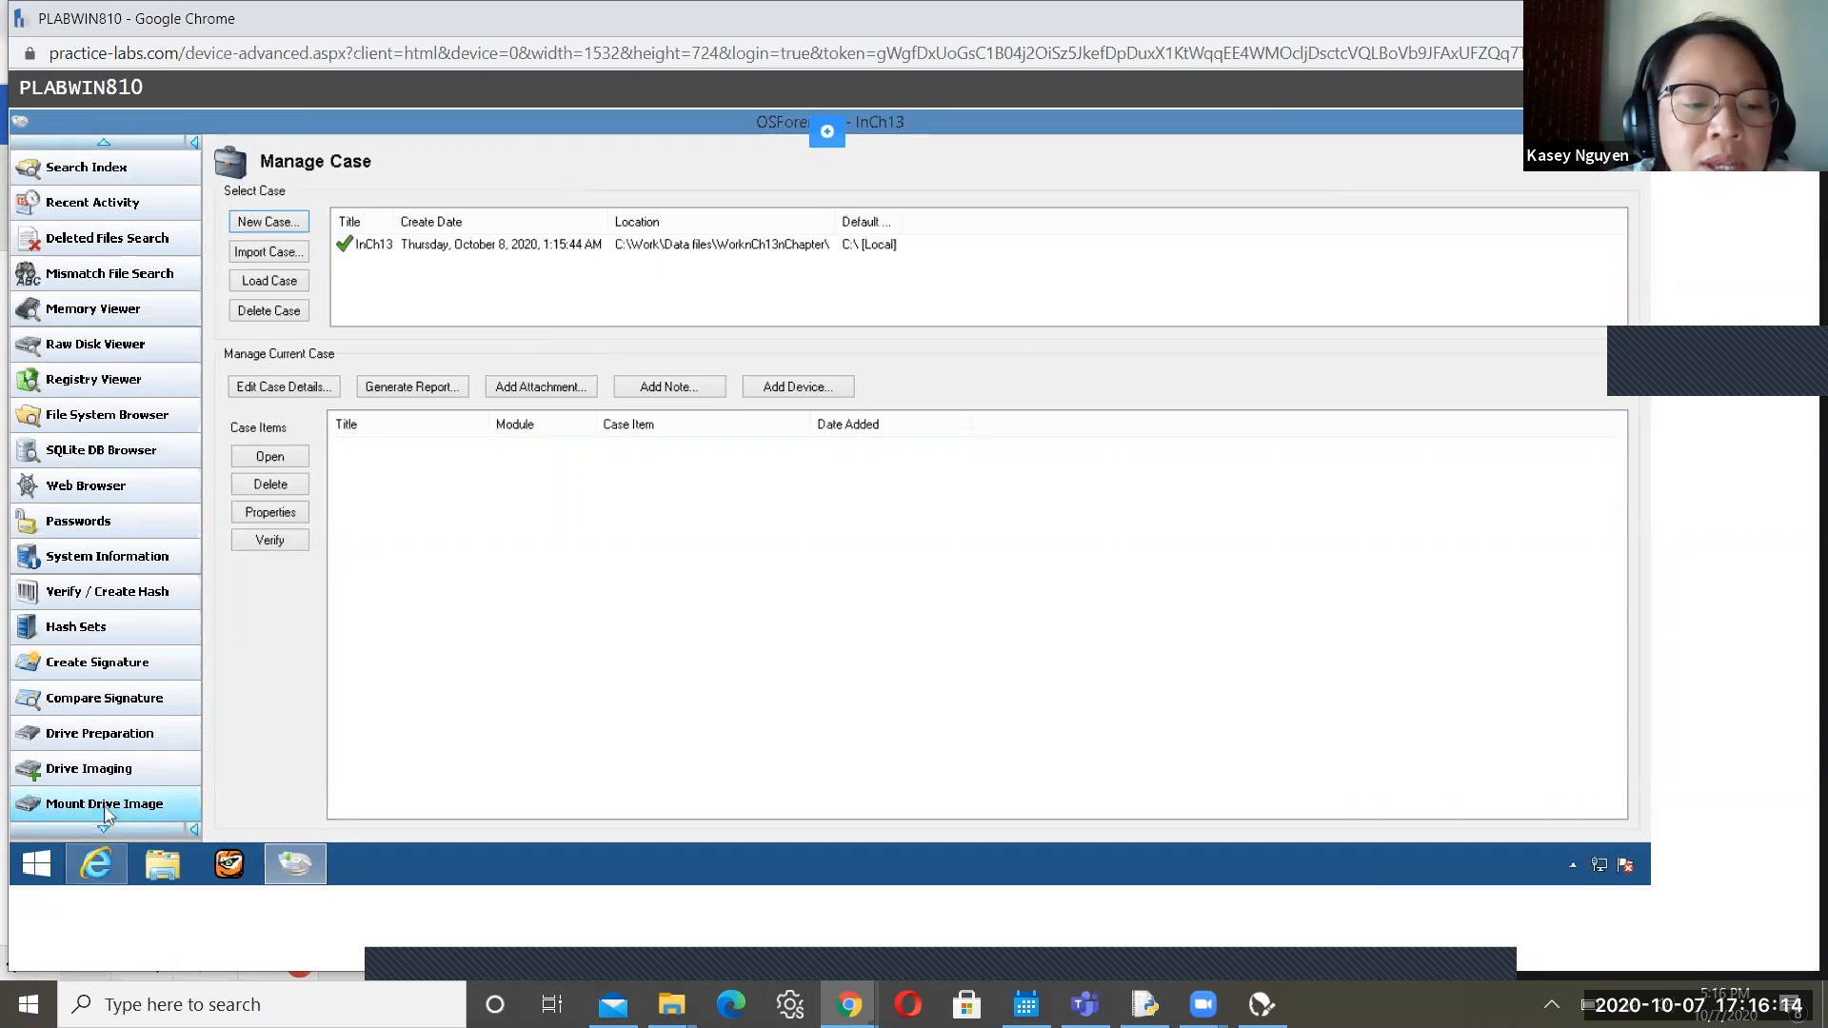
left_click(104, 805)
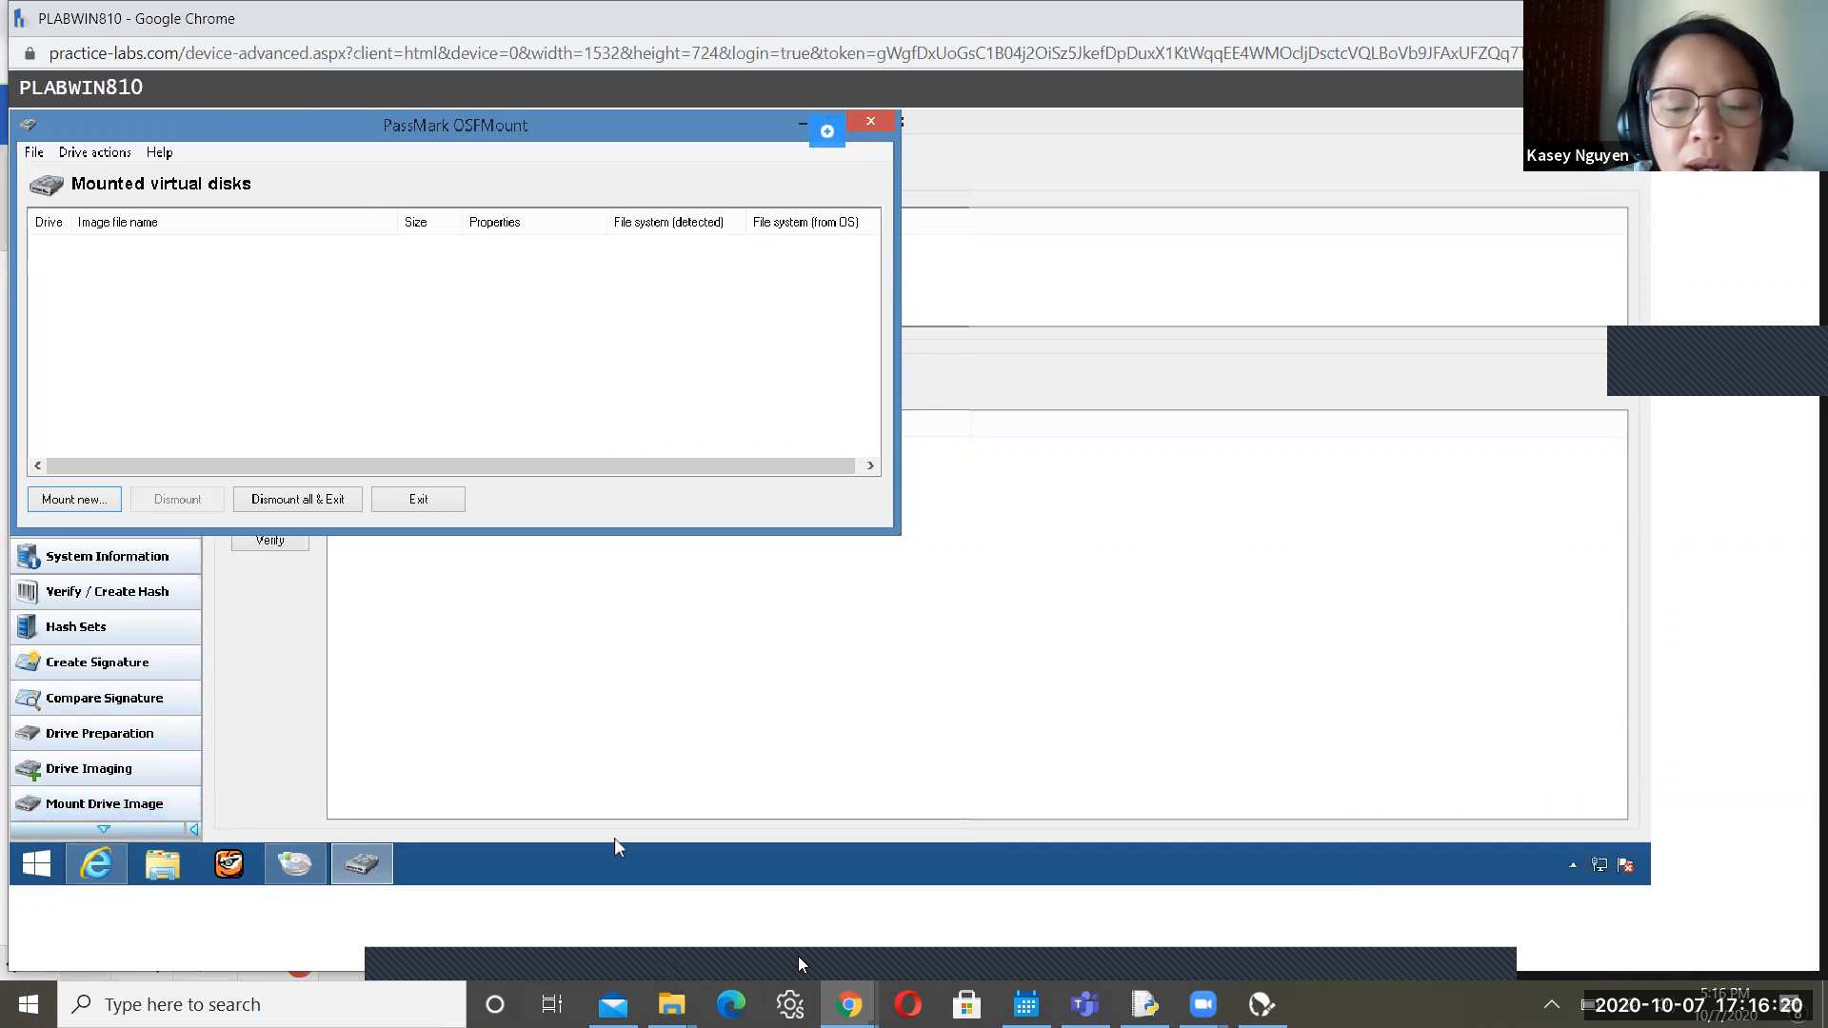
left_click(654, 944)
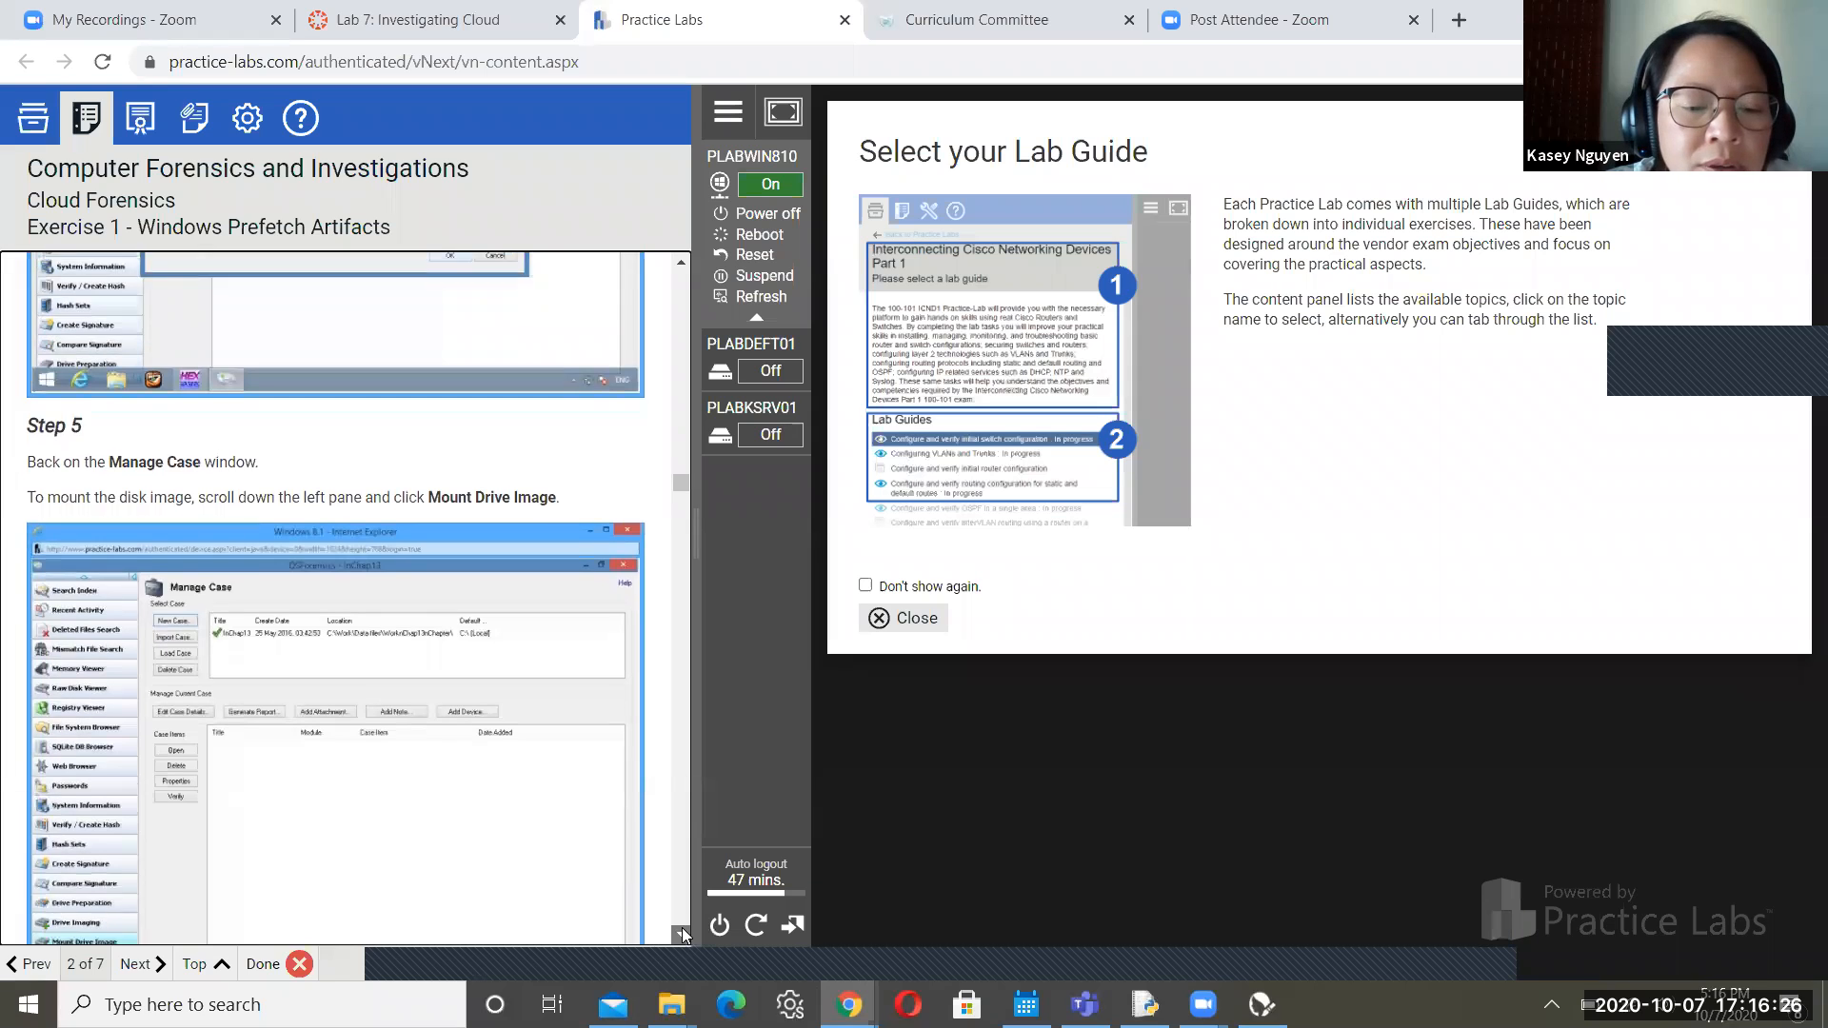
Scroll the lab guide from Step 5 down to Step 10 on confirming the mount settings
scroll(682, 927, "down", 5)
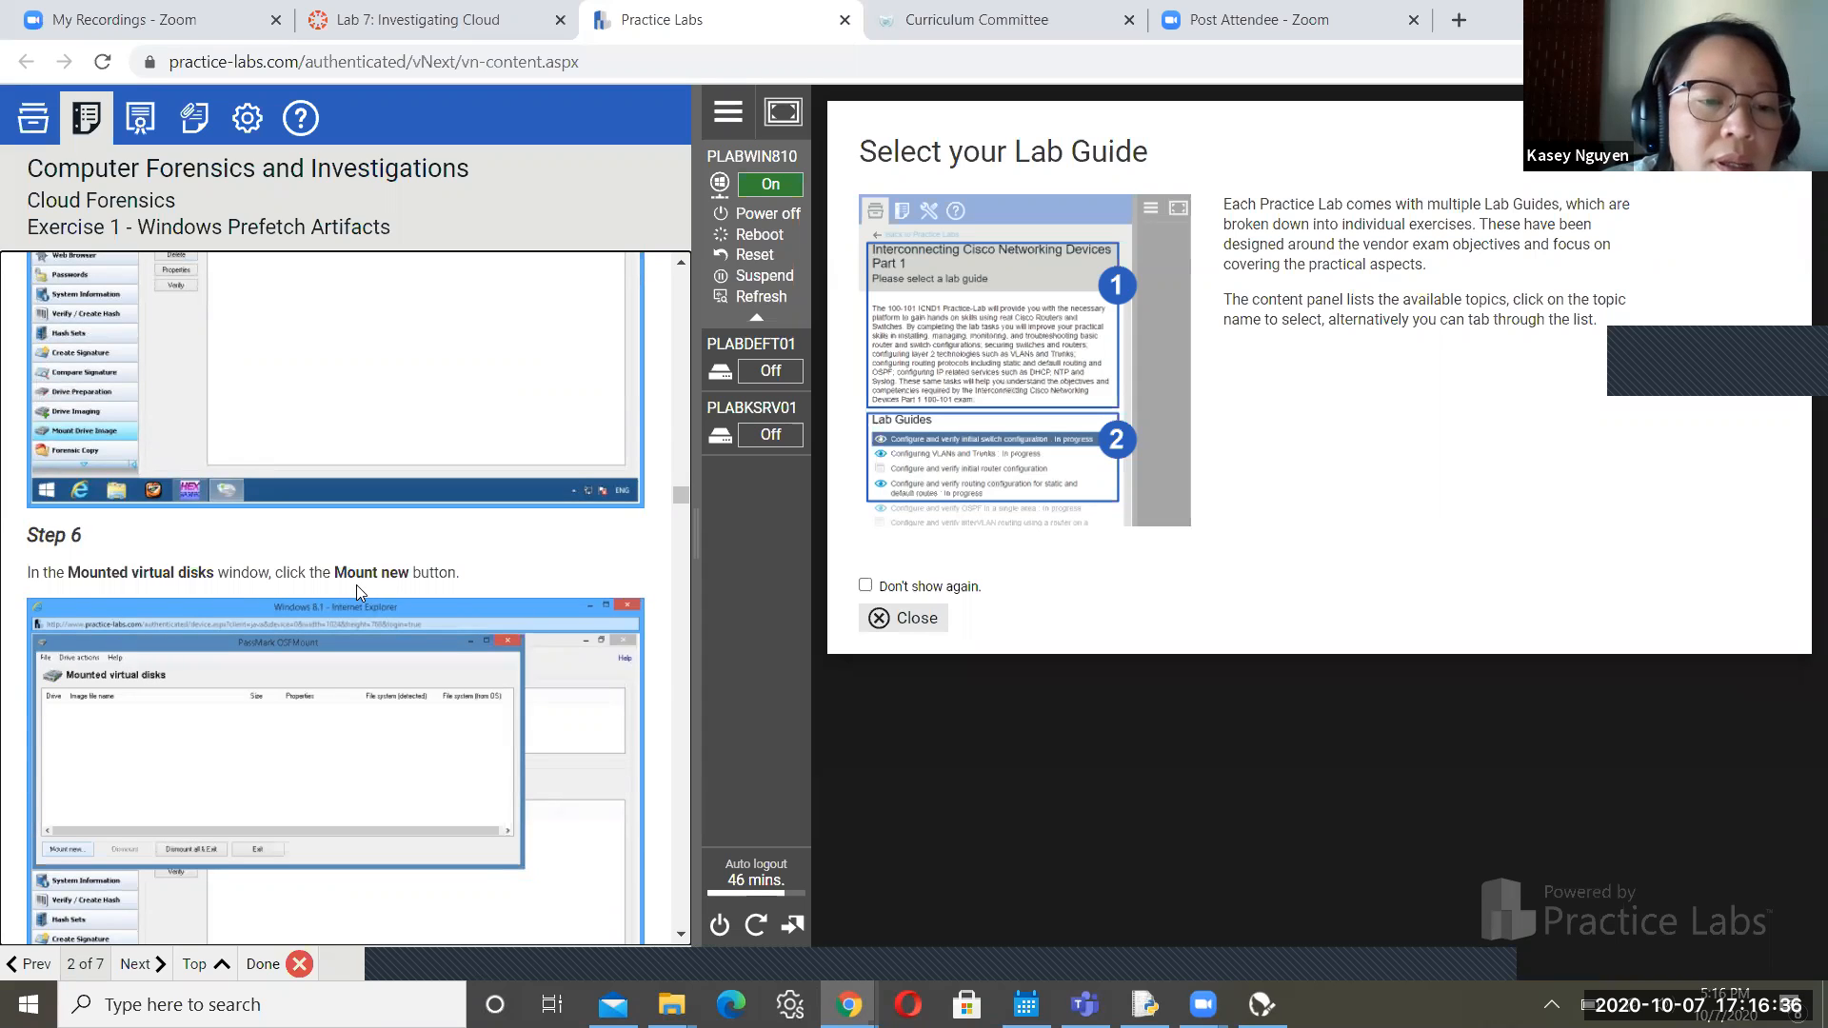
left_click(681, 935)
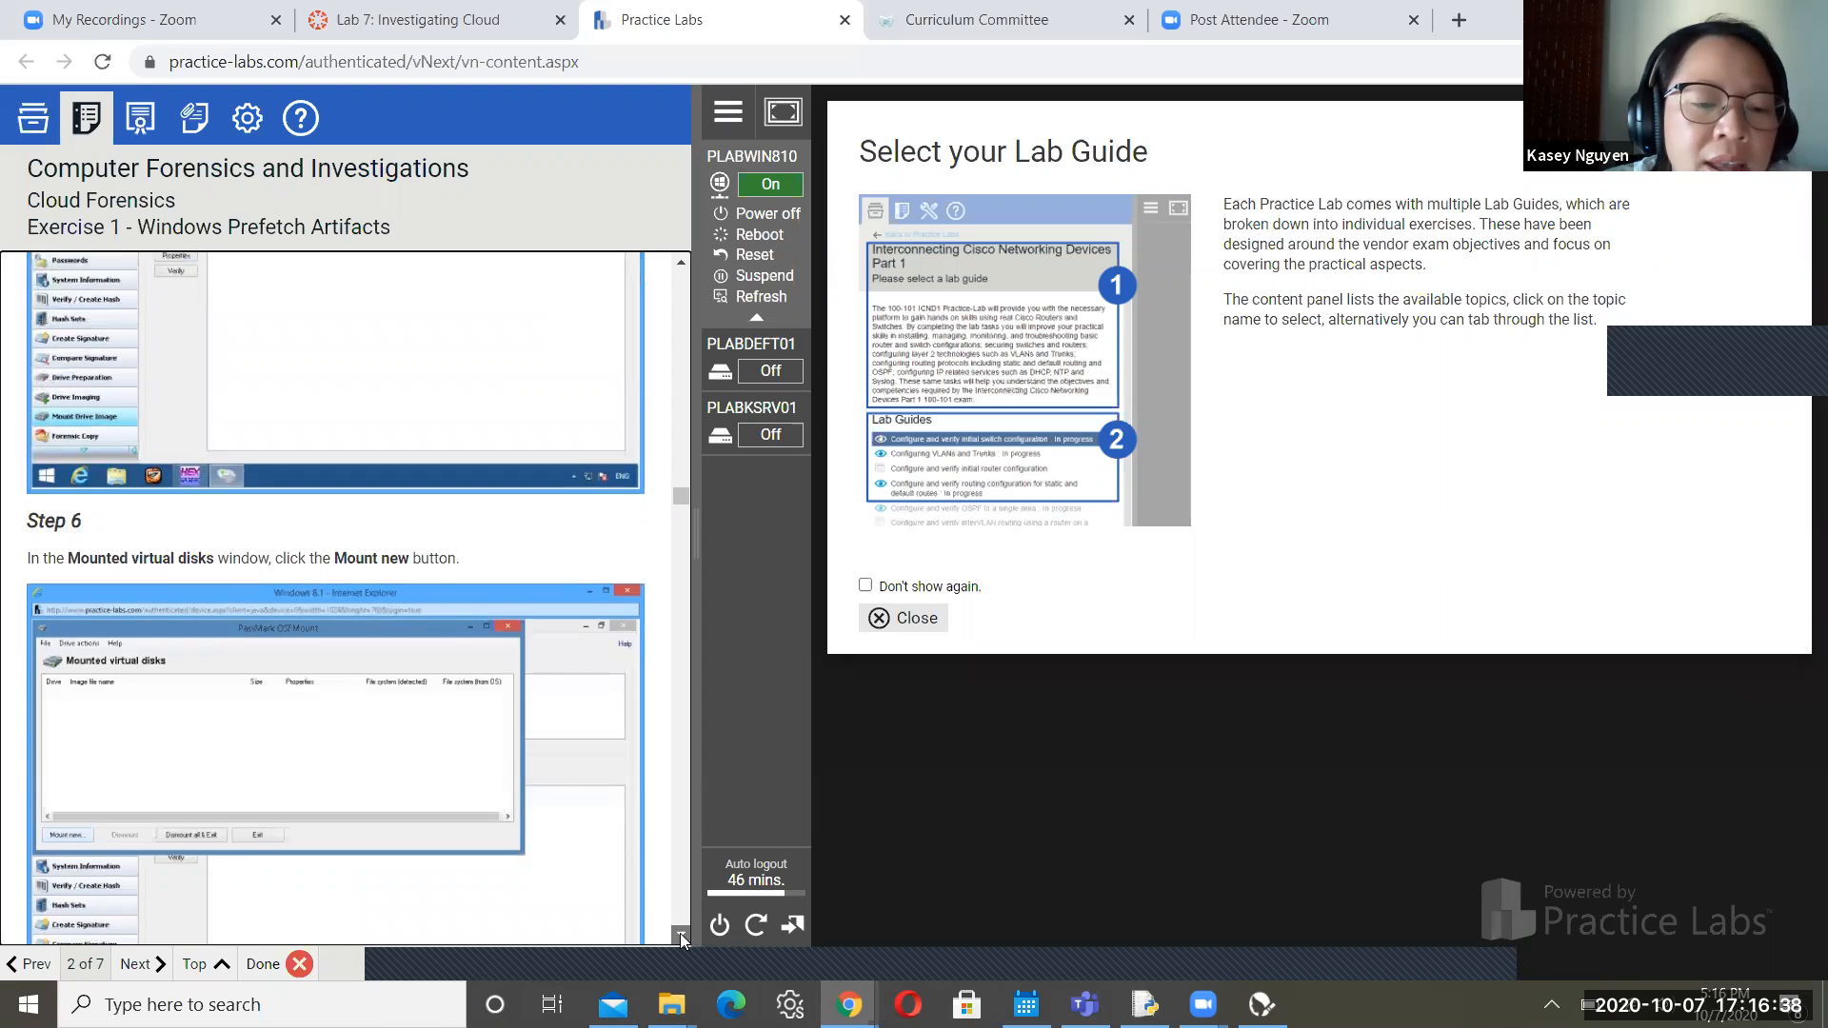
left_click(681, 935)
left_click(680, 935)
left_click(681, 935)
left_click(681, 935)
left_click(681, 935)
left_click(681, 935)
left_click(681, 936)
left_click(681, 935)
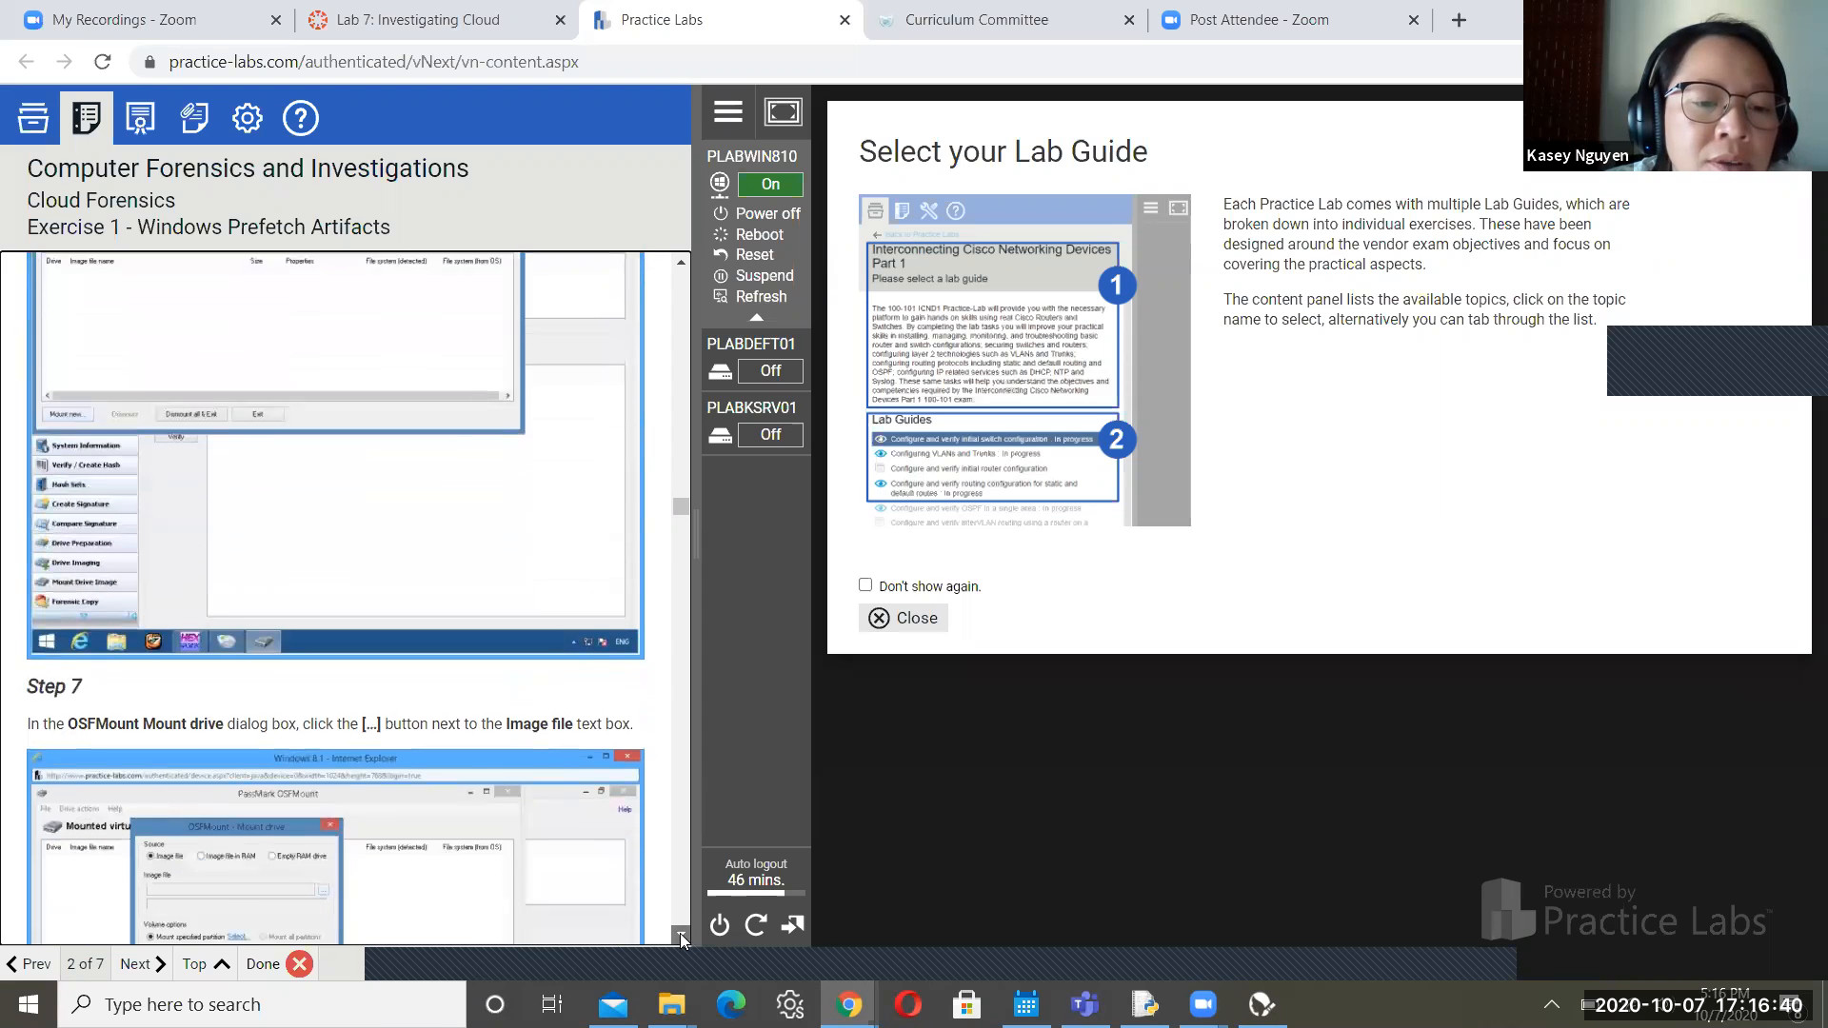
left_click(681, 935)
left_click(681, 935)
left_click(681, 935)
left_click(681, 935)
left_click(681, 935)
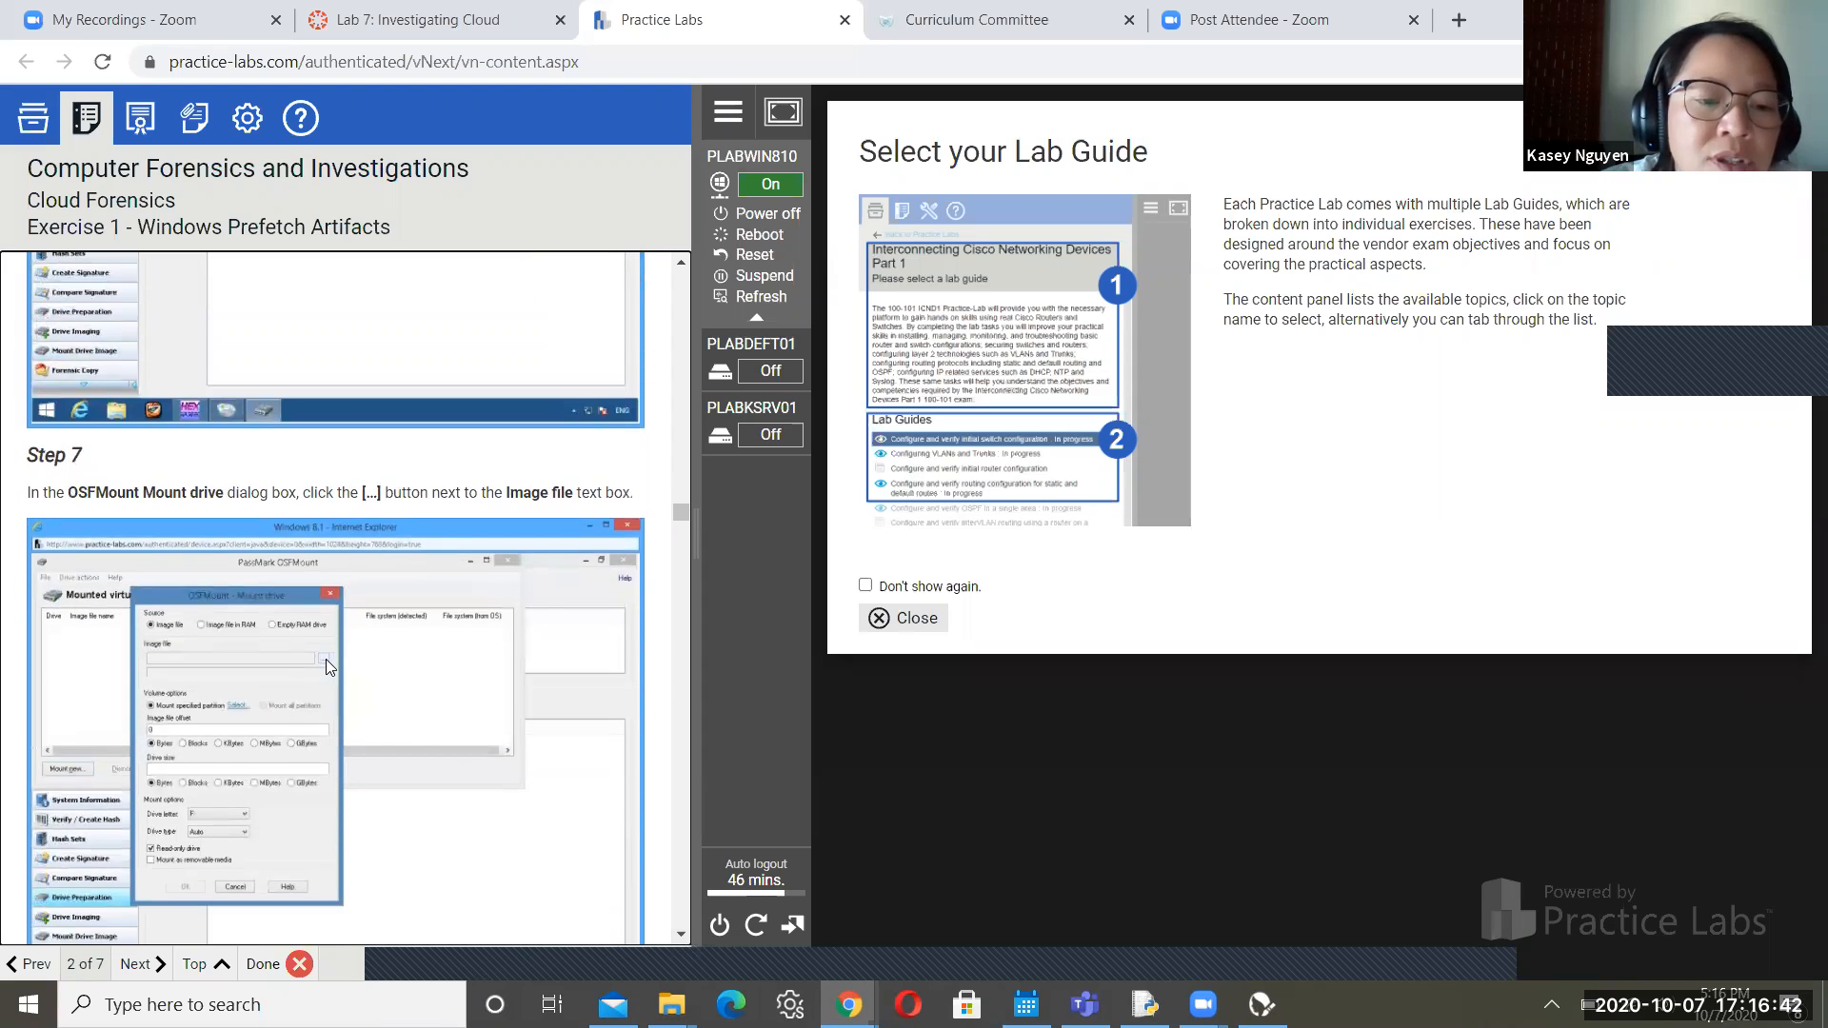
left_click(681, 935)
left_click(681, 935)
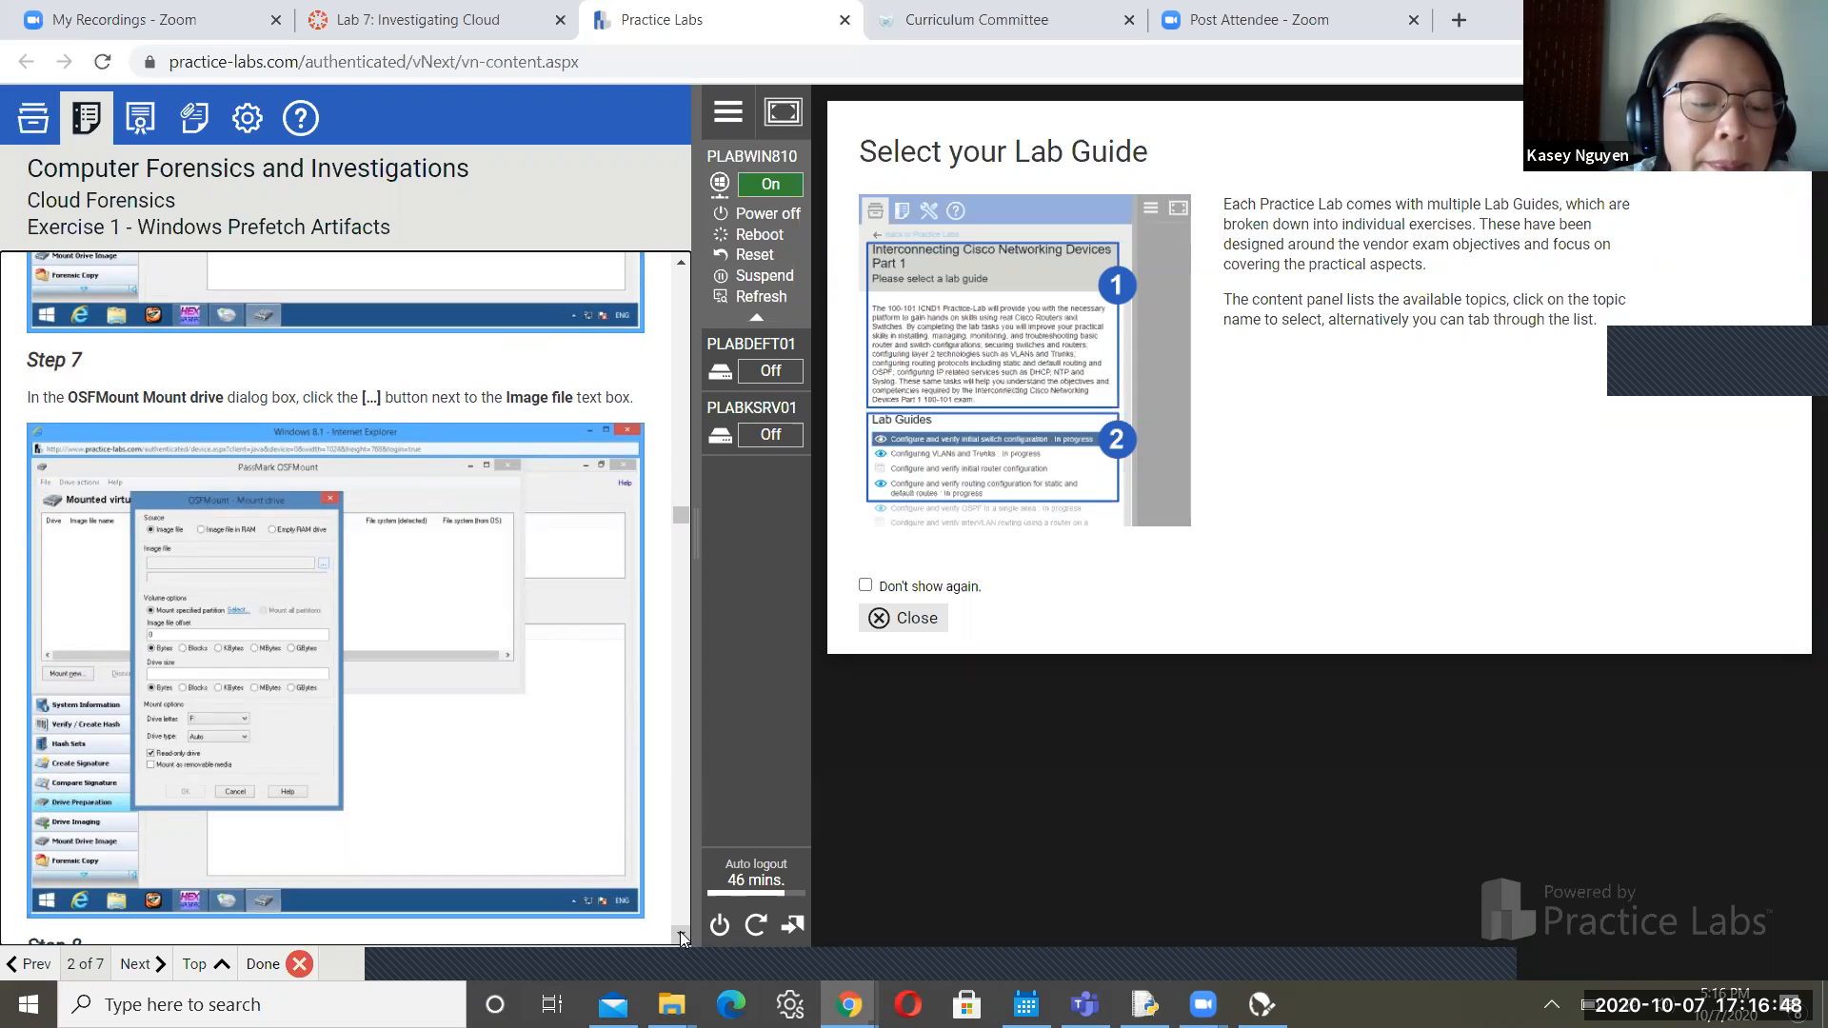
left_click(680, 935)
left_click(680, 935)
left_click(681, 935)
left_click(681, 935)
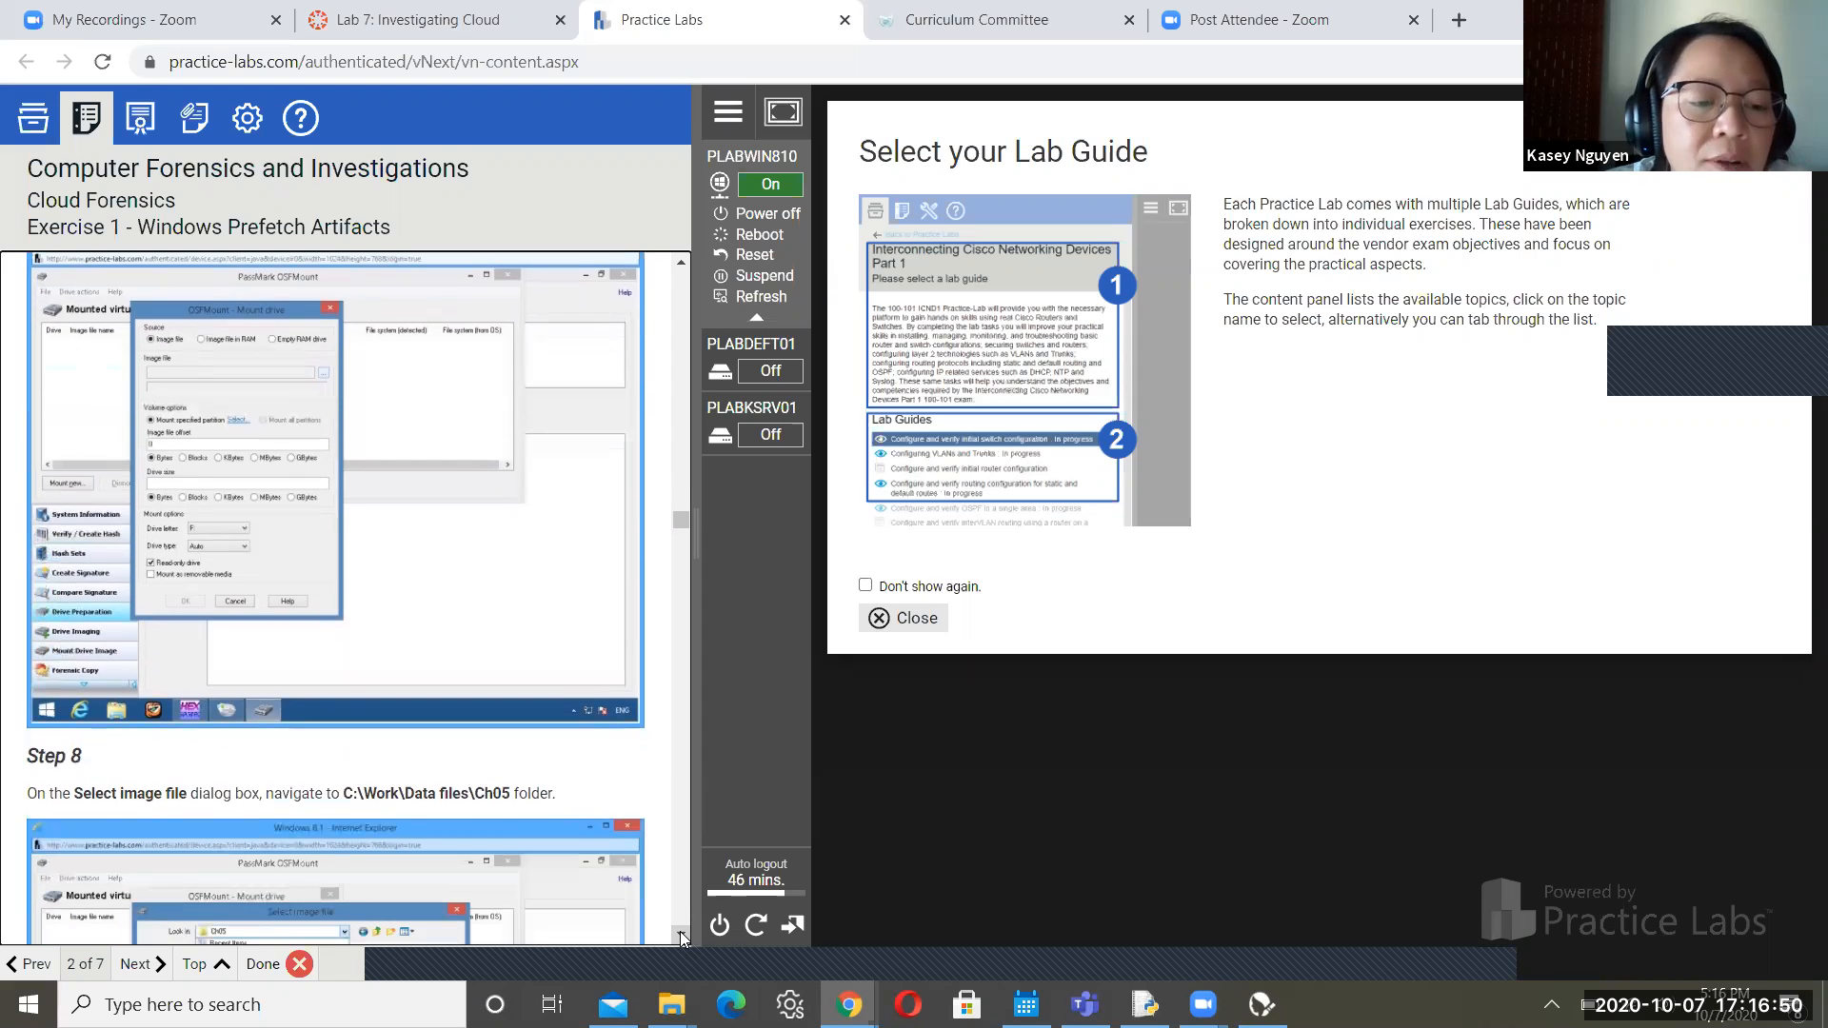
left_click(681, 935)
left_click(681, 935)
left_click(681, 935)
left_click(681, 935)
left_click(681, 935)
left_click(680, 935)
left_click(680, 935)
left_click(681, 935)
left_click(681, 936)
left_click(681, 935)
left_click(681, 935)
left_click(680, 935)
left_click(681, 935)
left_click(681, 935)
left_click(680, 935)
left_click(681, 935)
left_click(681, 935)
left_click(680, 935)
left_click(681, 935)
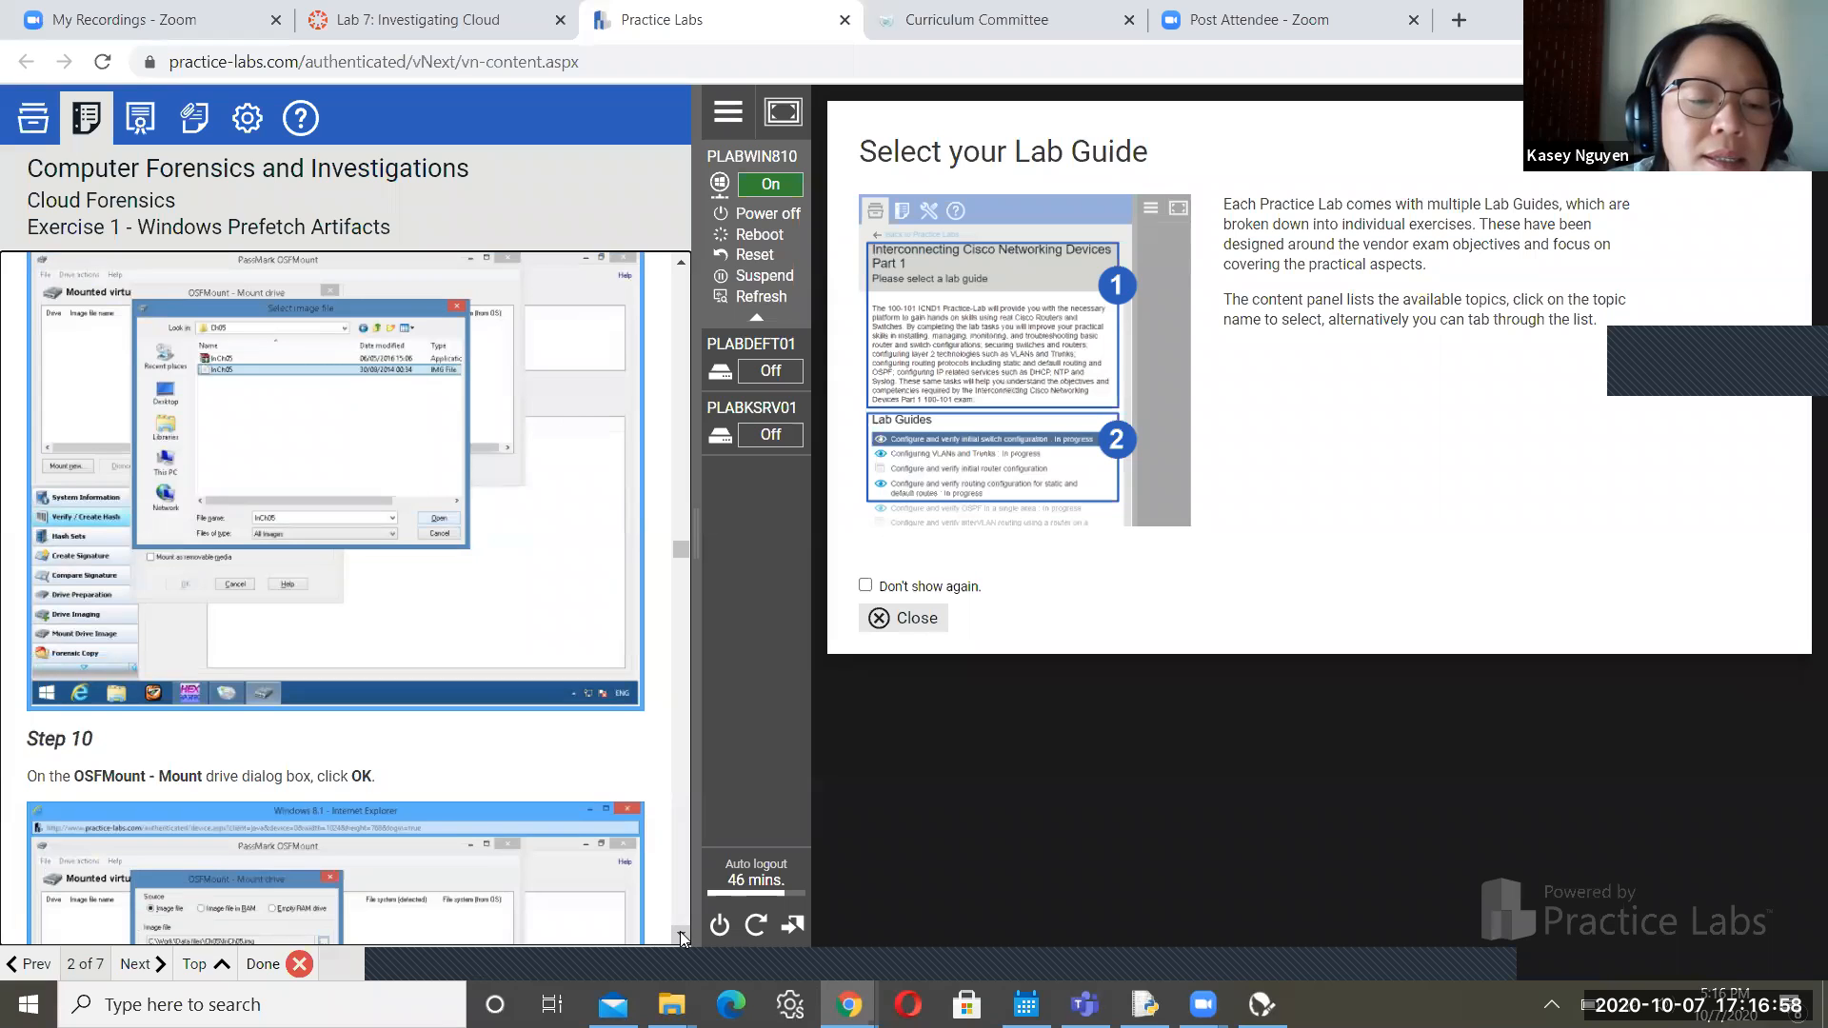
left_click(681, 935)
left_click(681, 935)
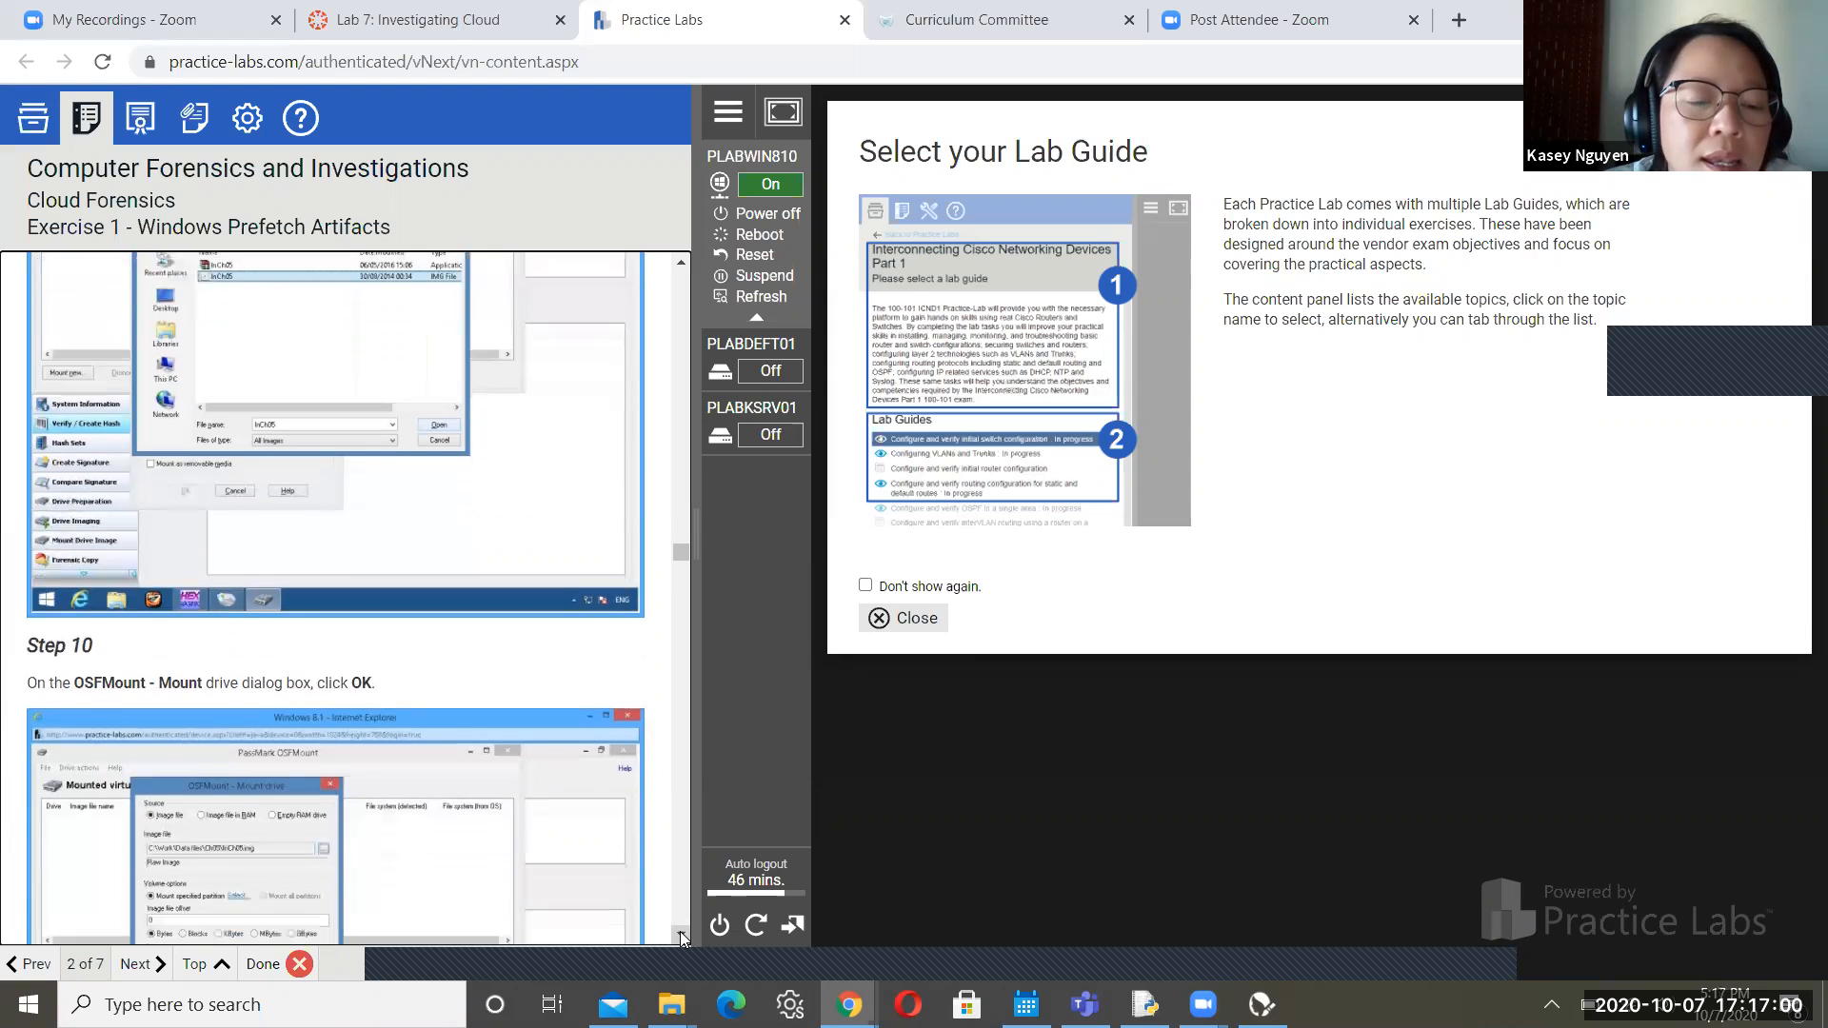
left_click(681, 935)
left_click(681, 935)
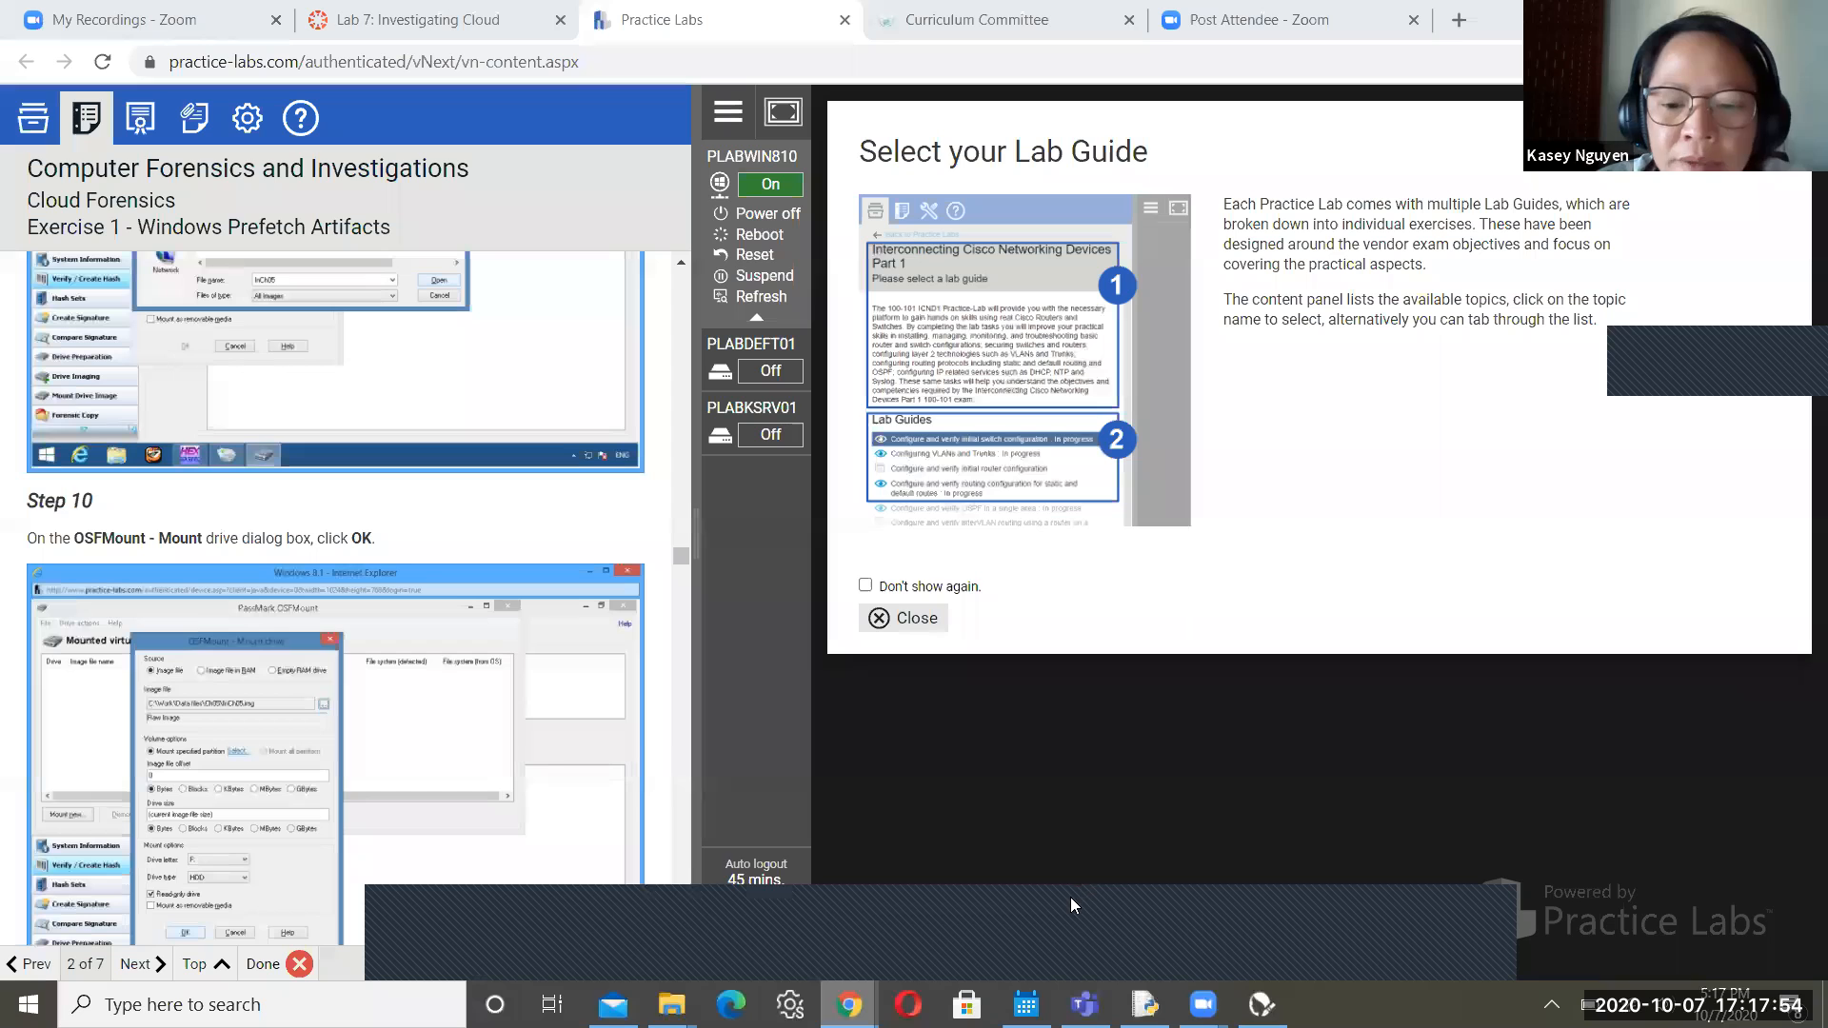
mouse_move(849, 1004)
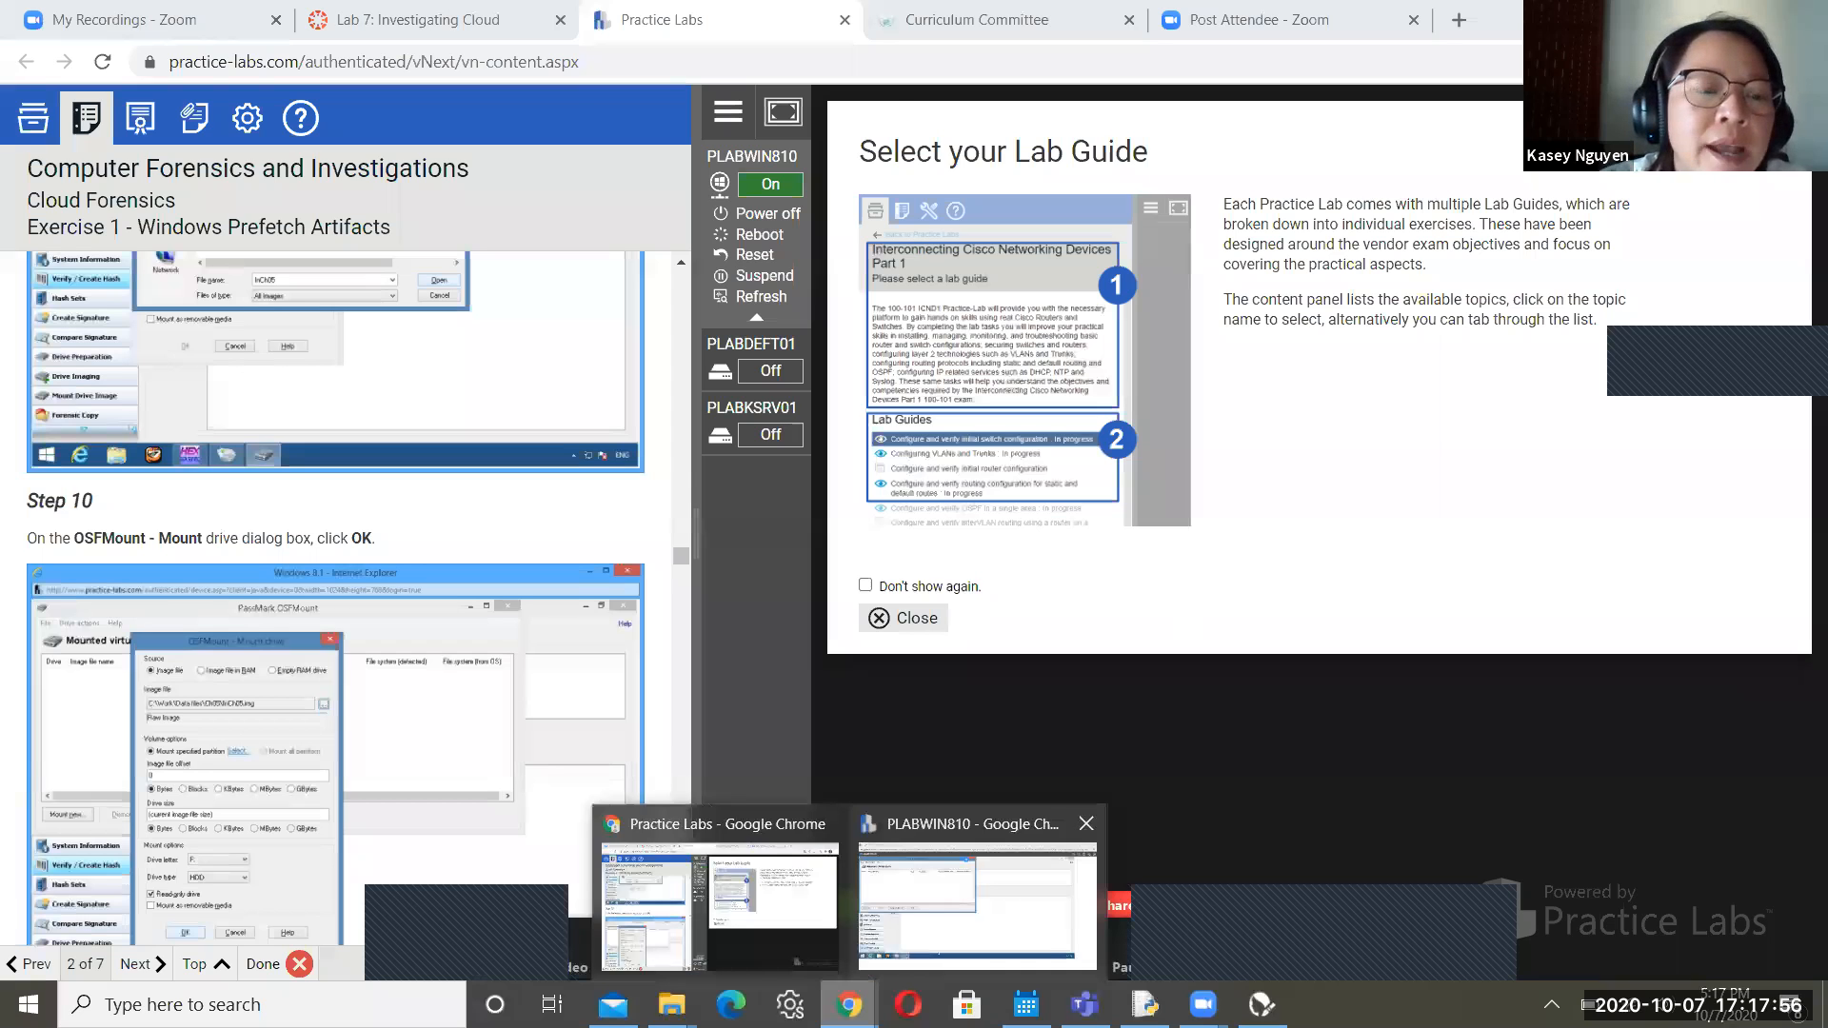
Start a new OSFMount mount using C:\Work\Data files\Ch05\InCh05.img as the image file
left_click(1074, 905)
left_click(84, 505)
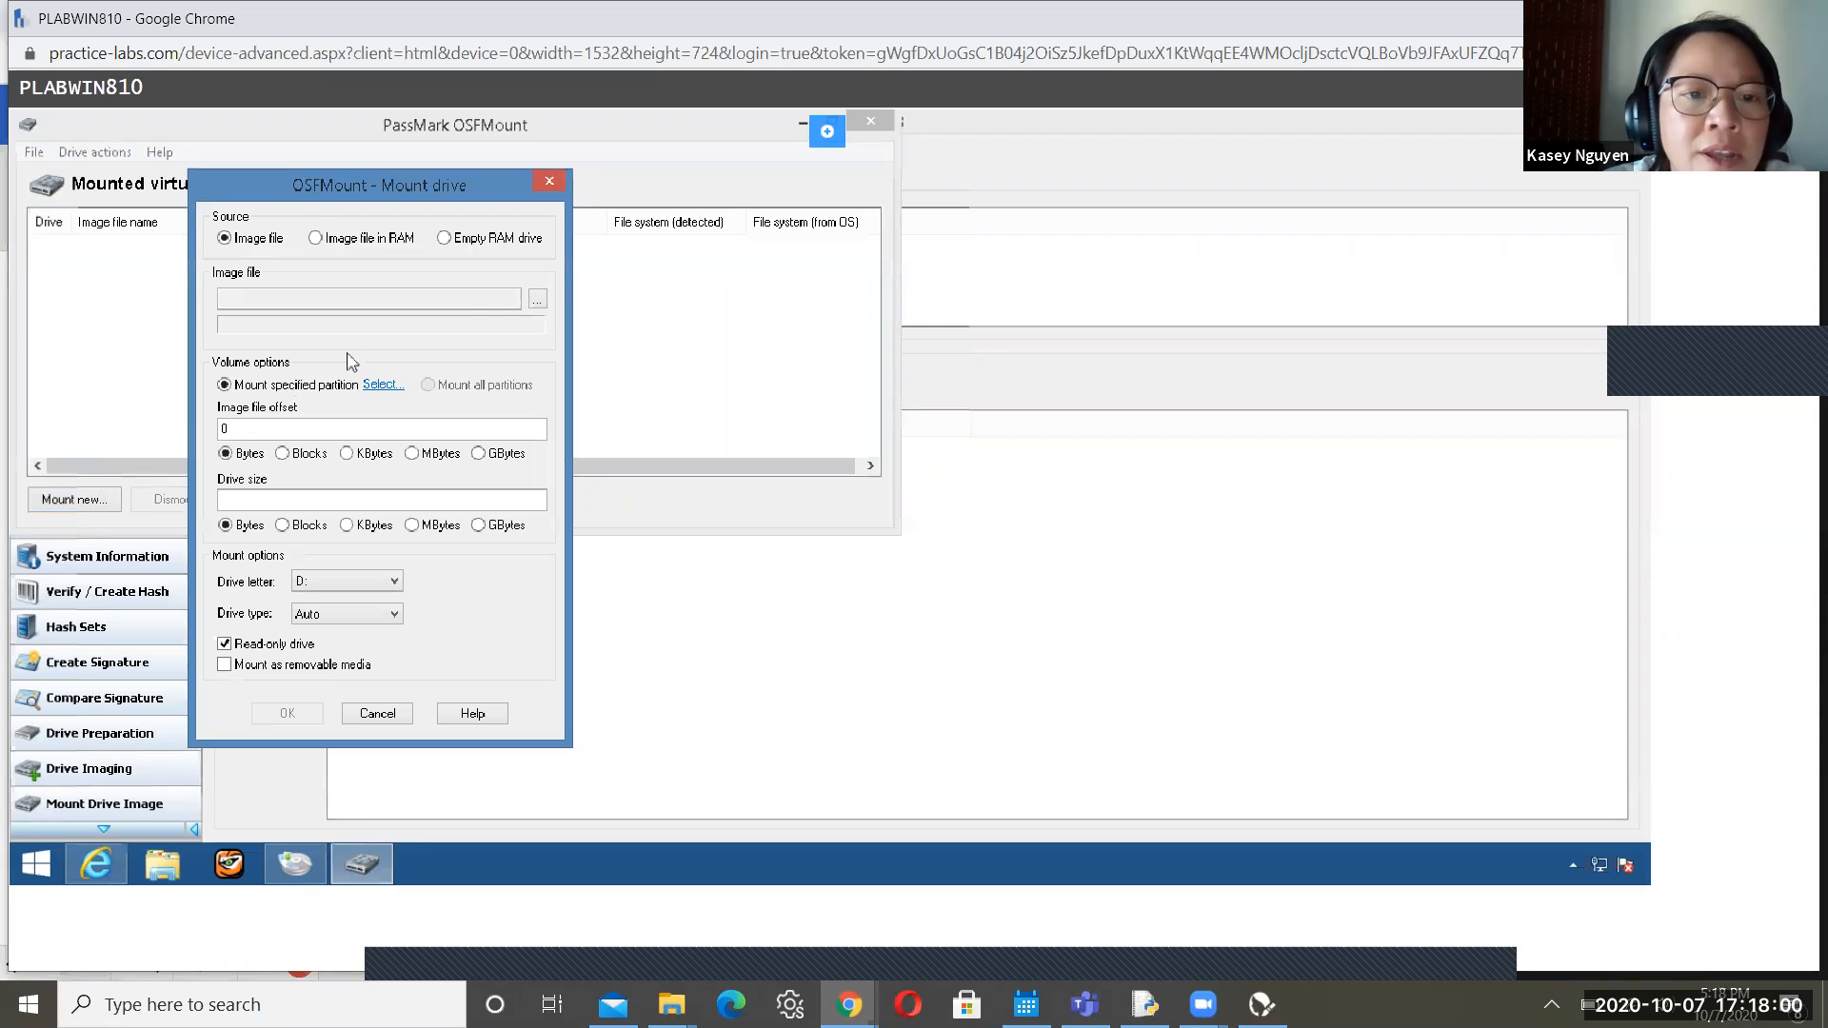
left_click(537, 302)
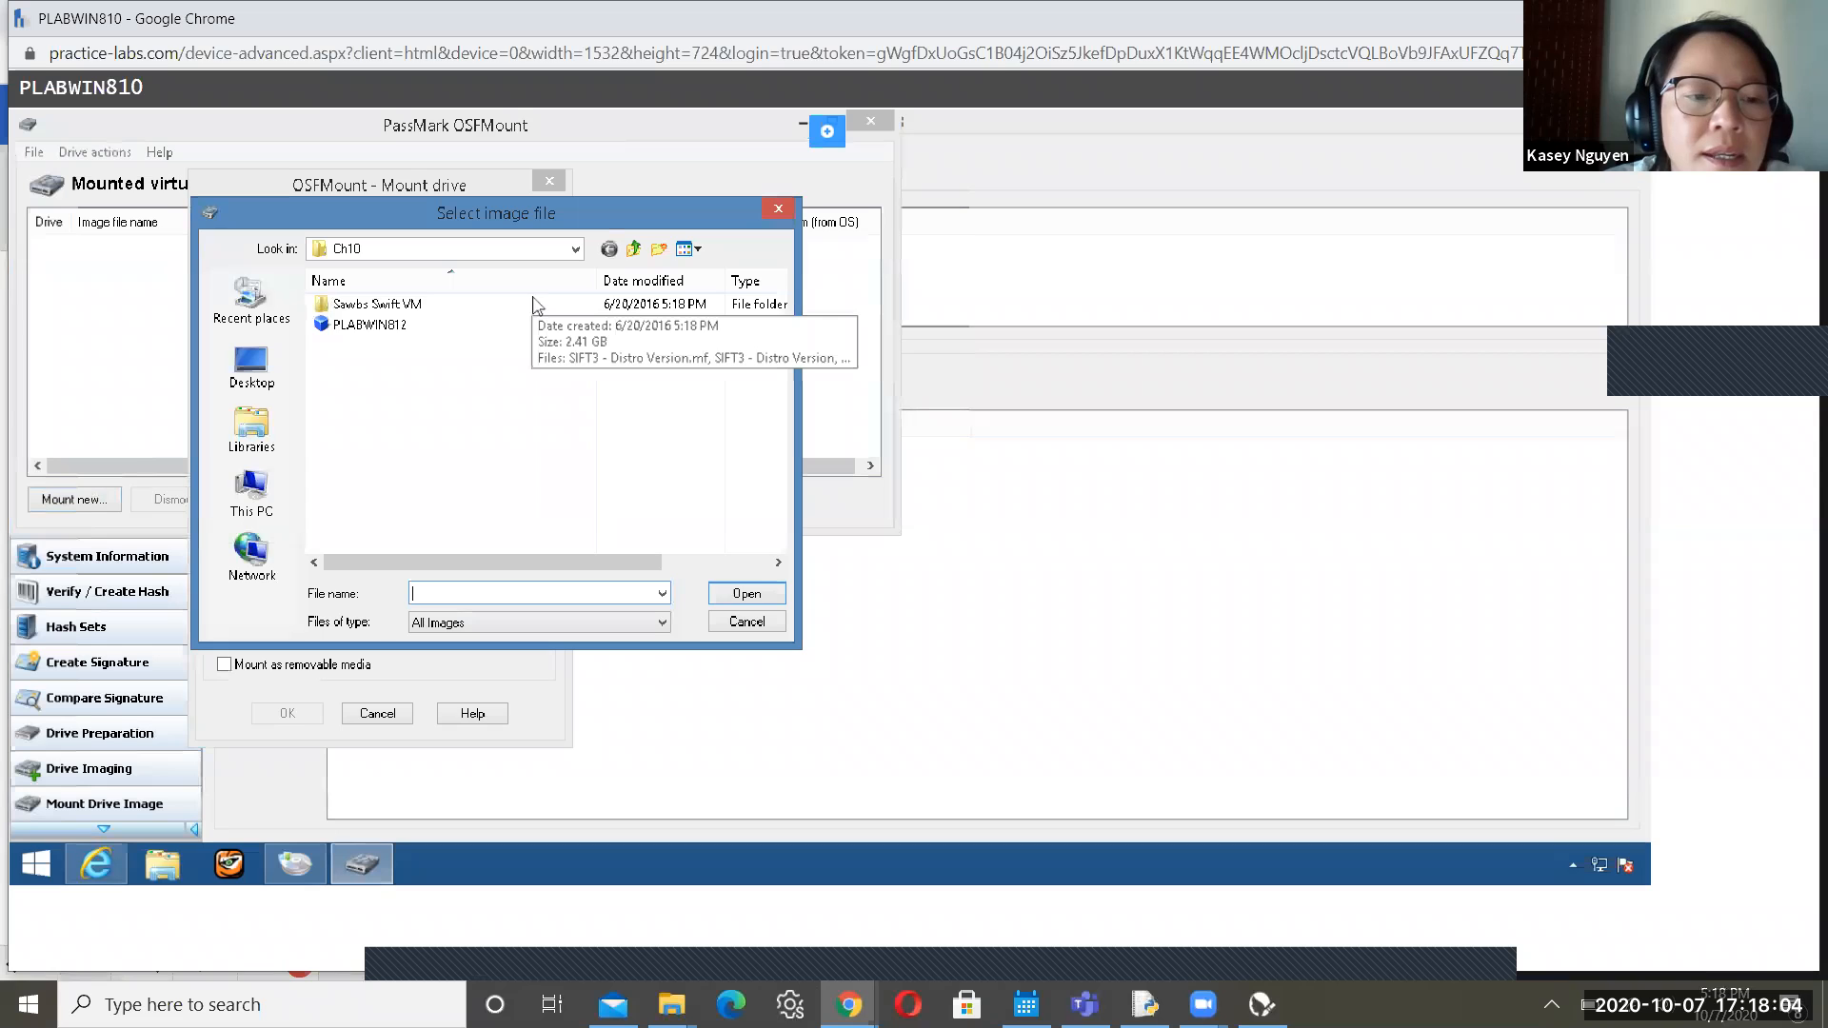
left_click(253, 492)
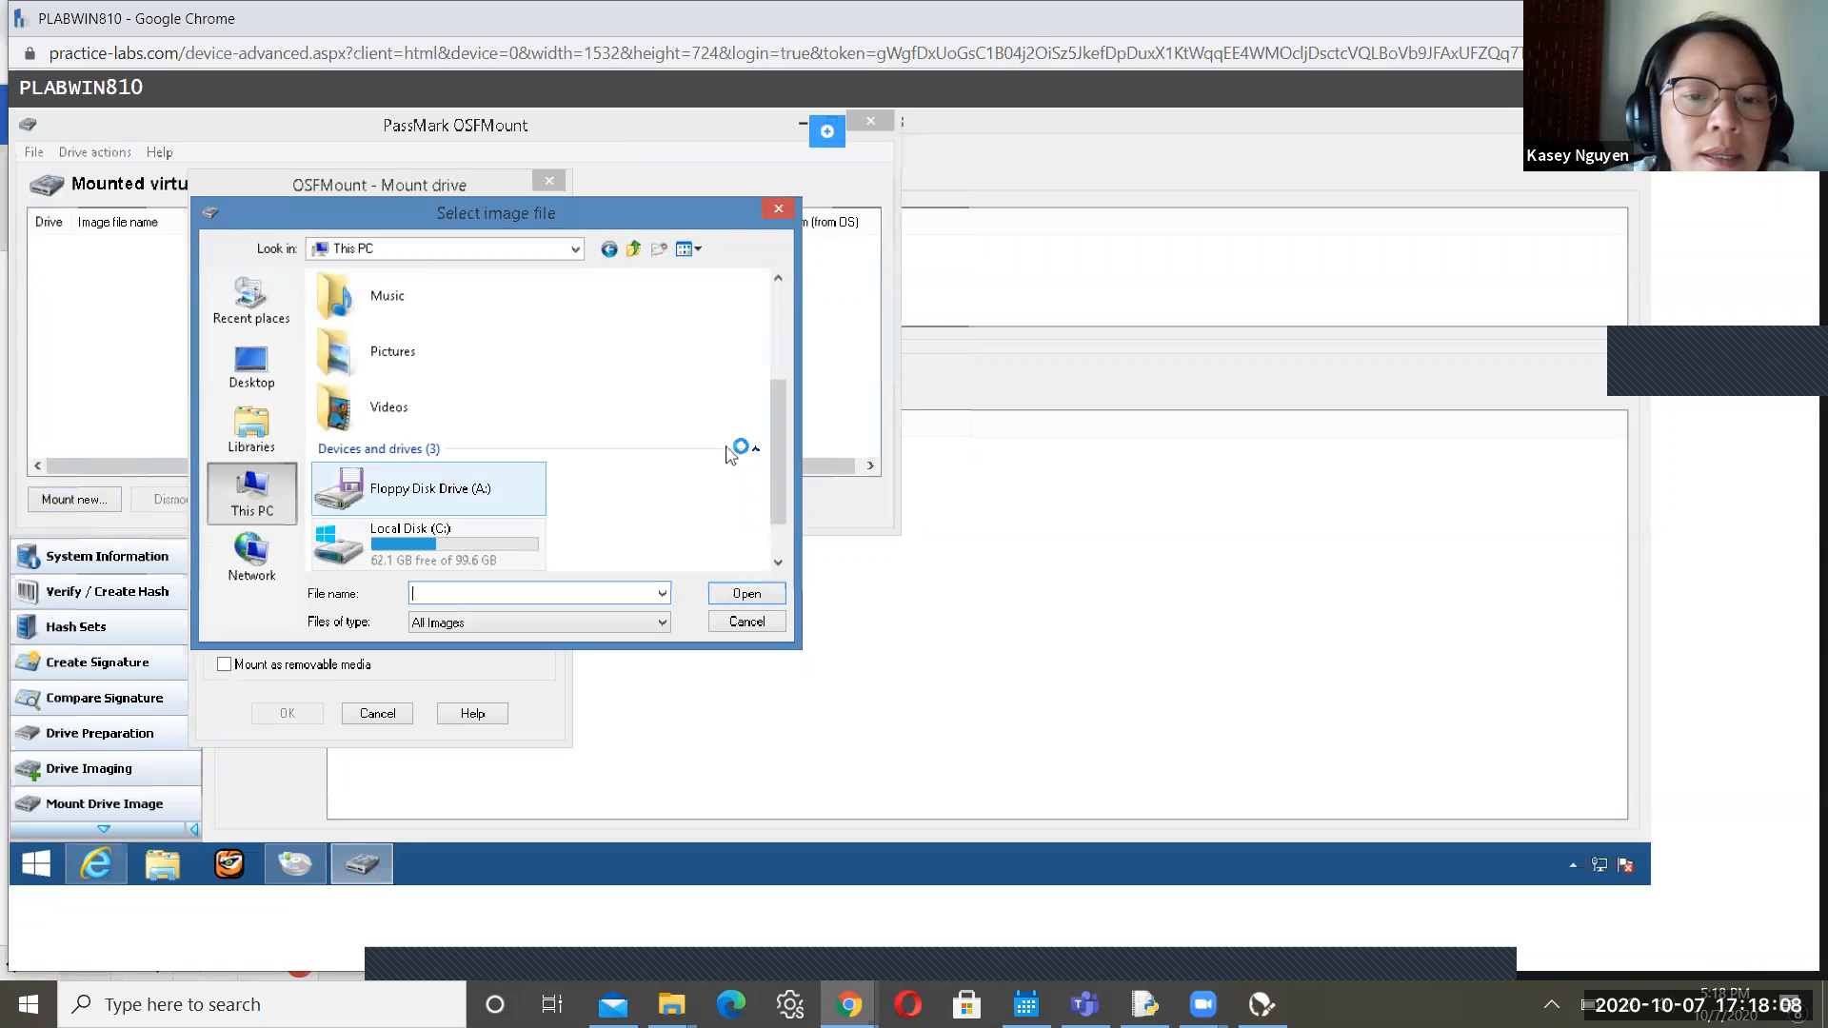
left_click(469, 559)
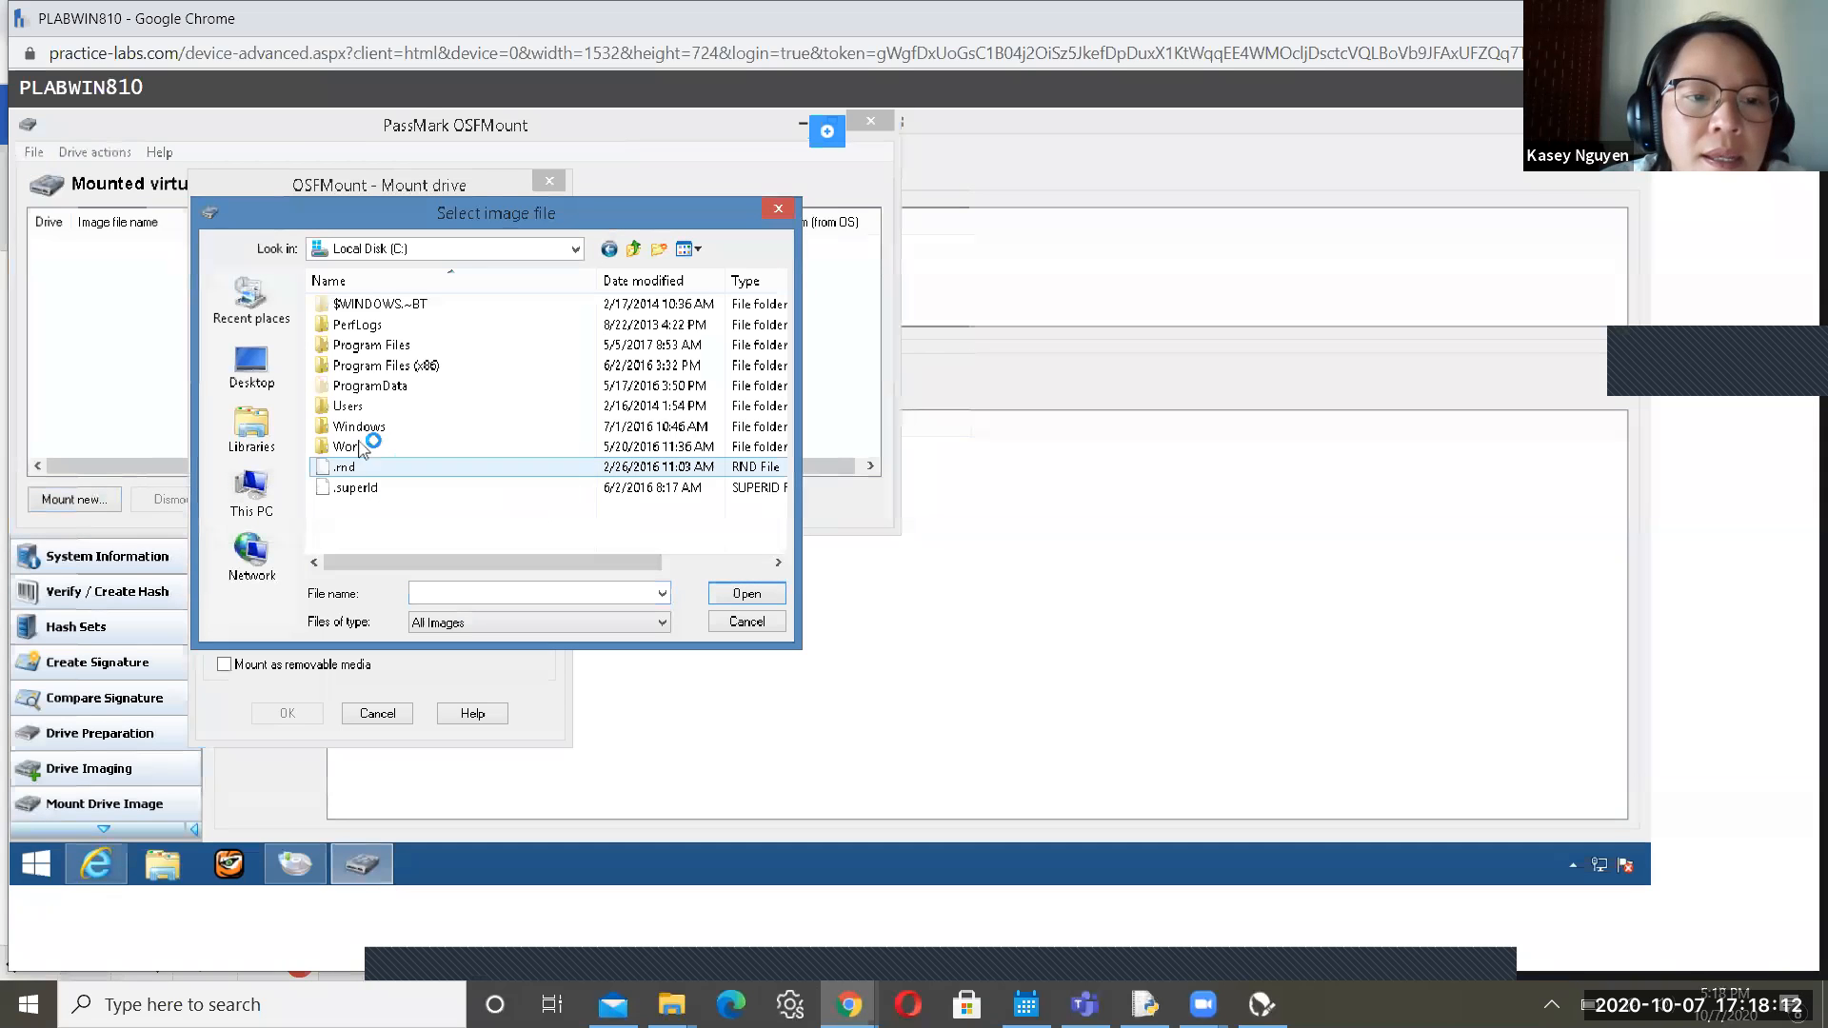
double_click(381, 428)
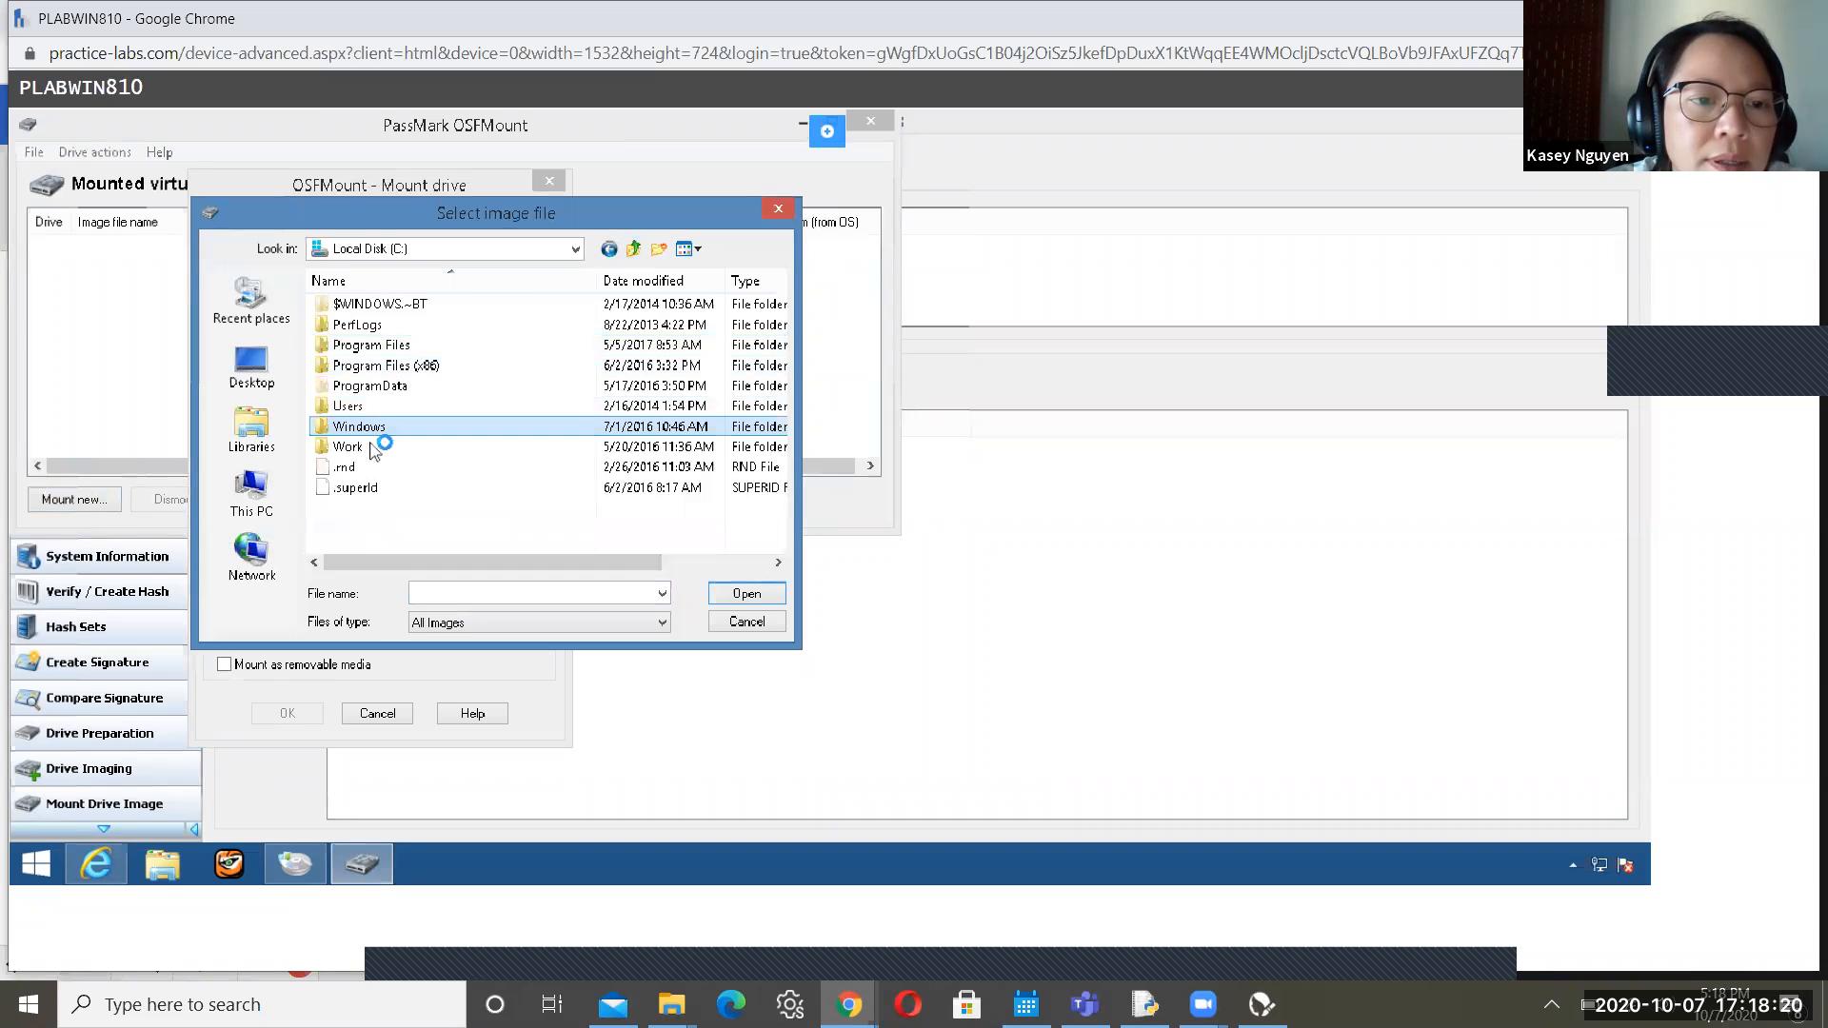
double_click(372, 448)
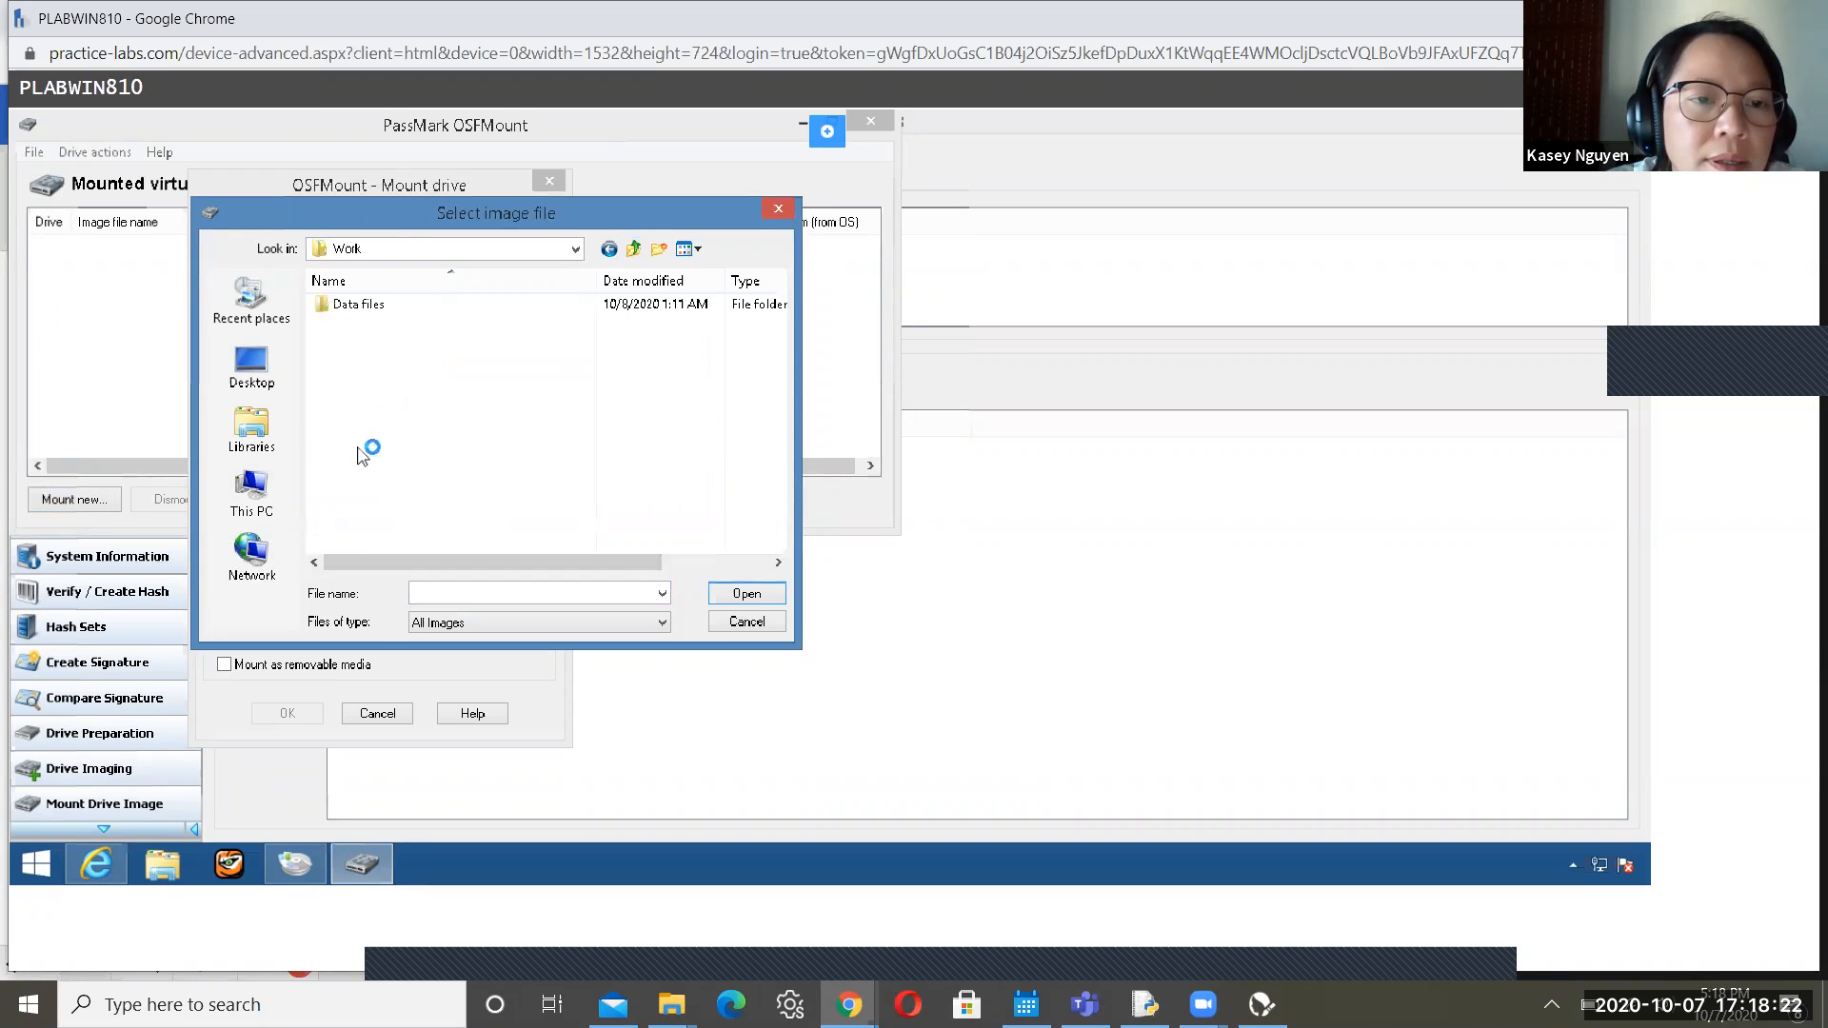
double_click(373, 307)
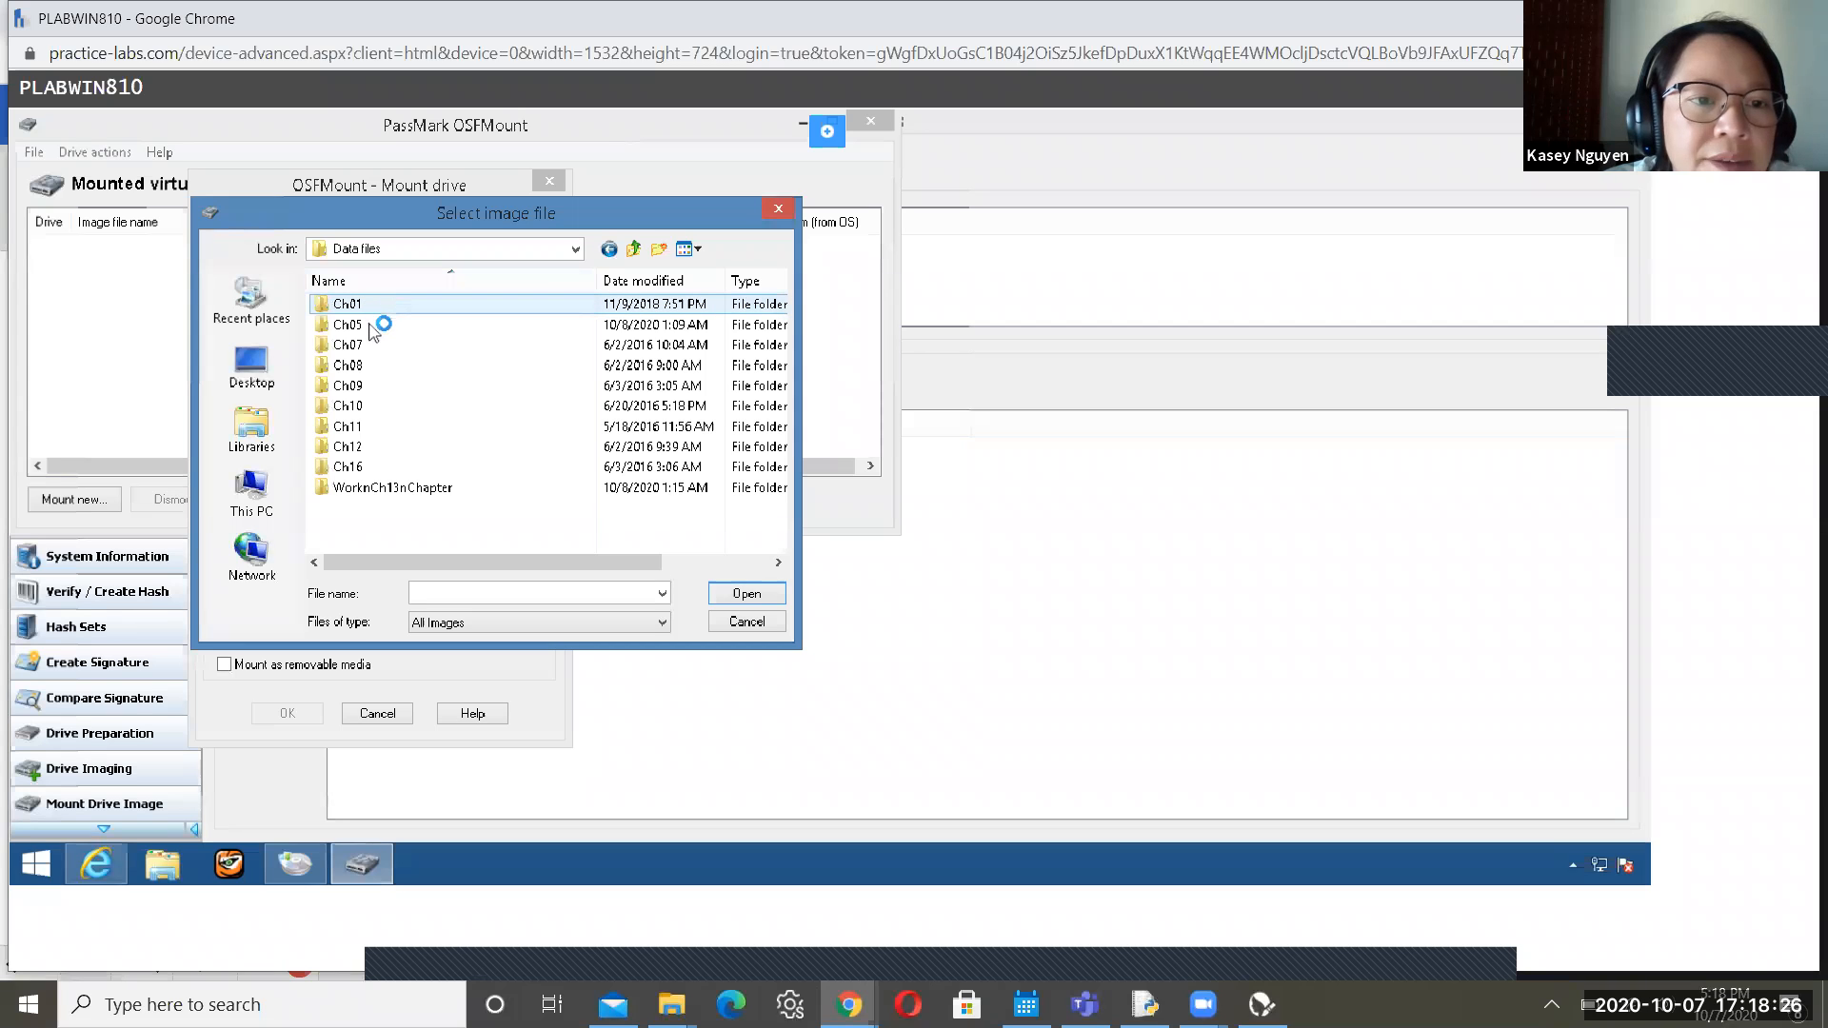
double_click(369, 327)
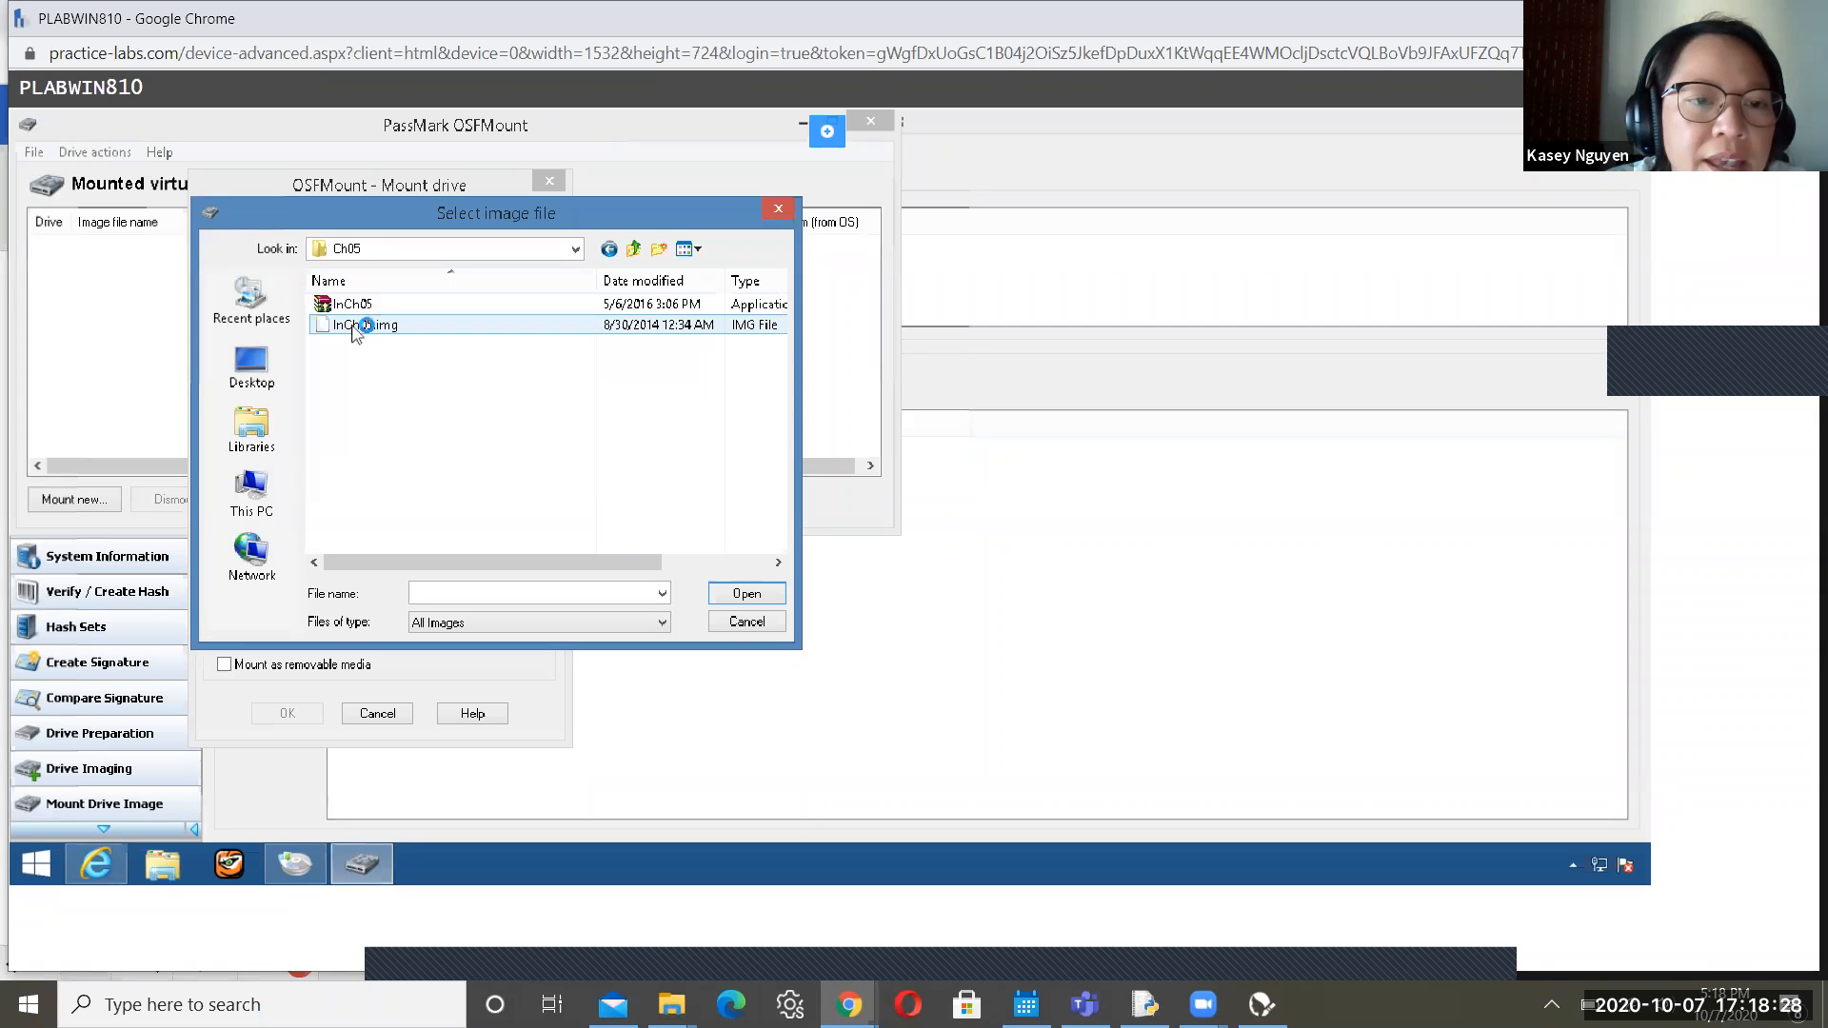
left_click(357, 326)
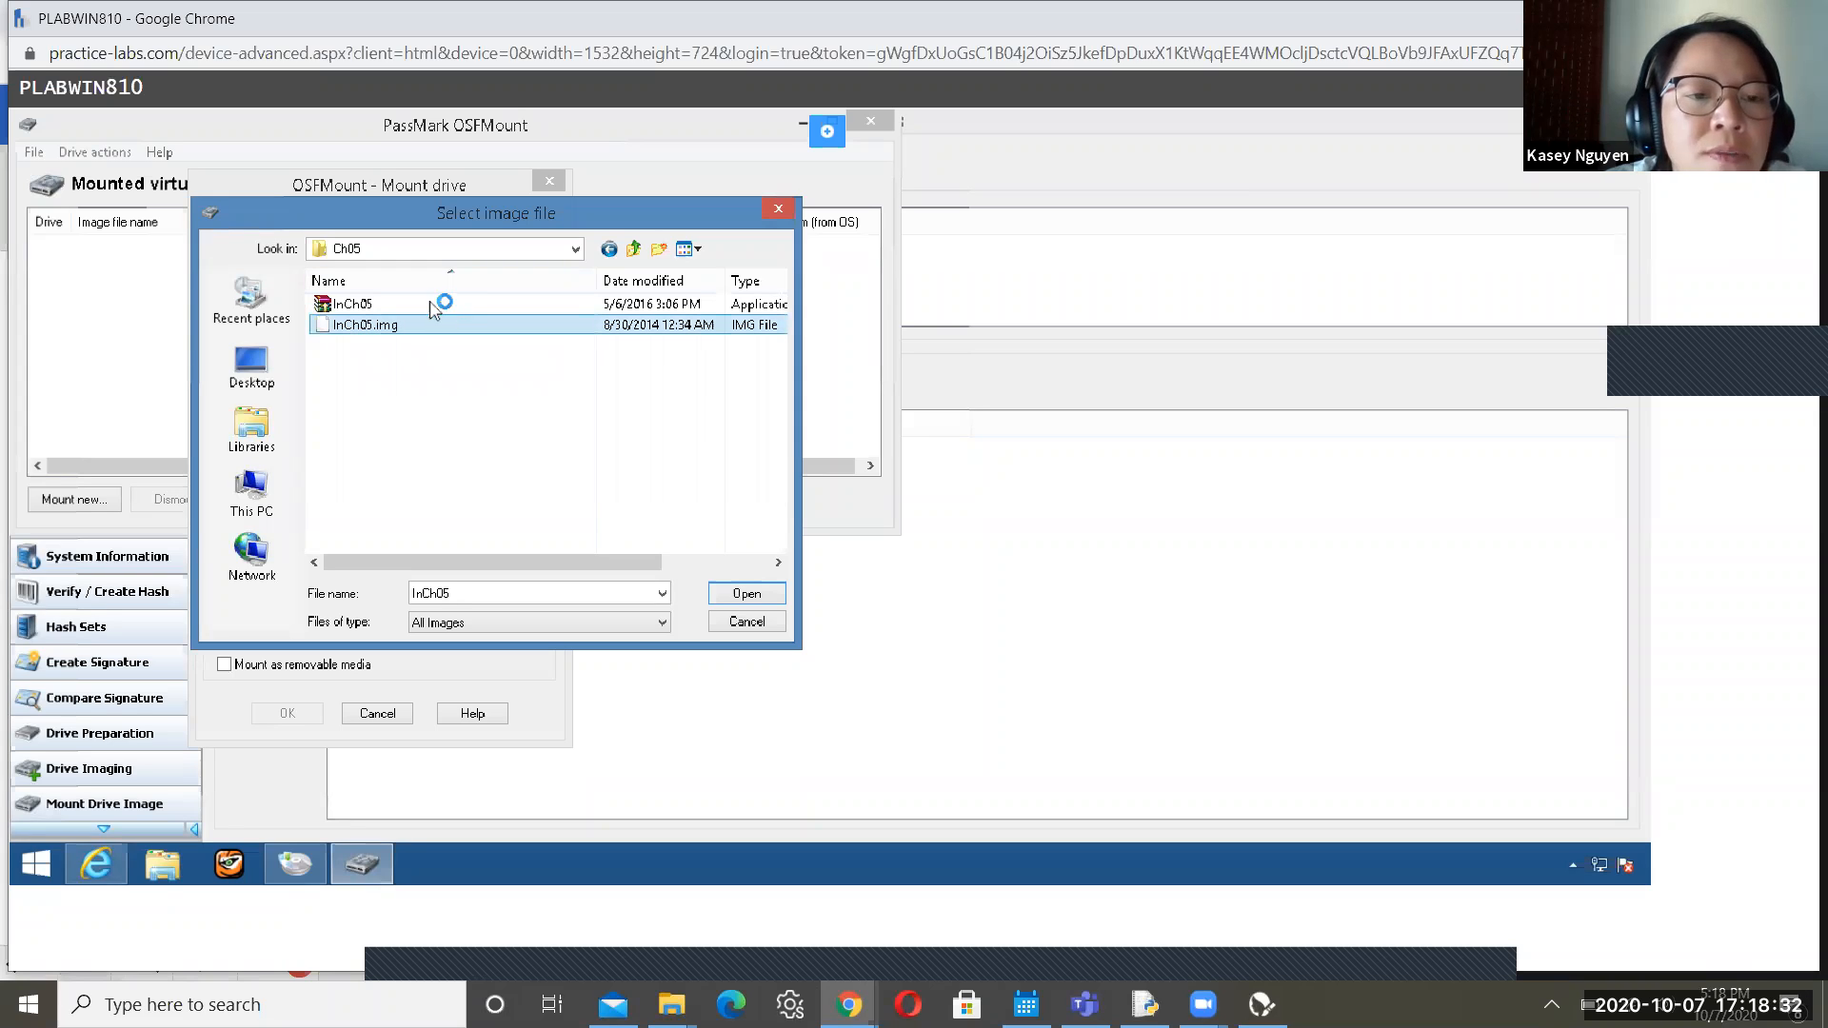
left_click(747, 594)
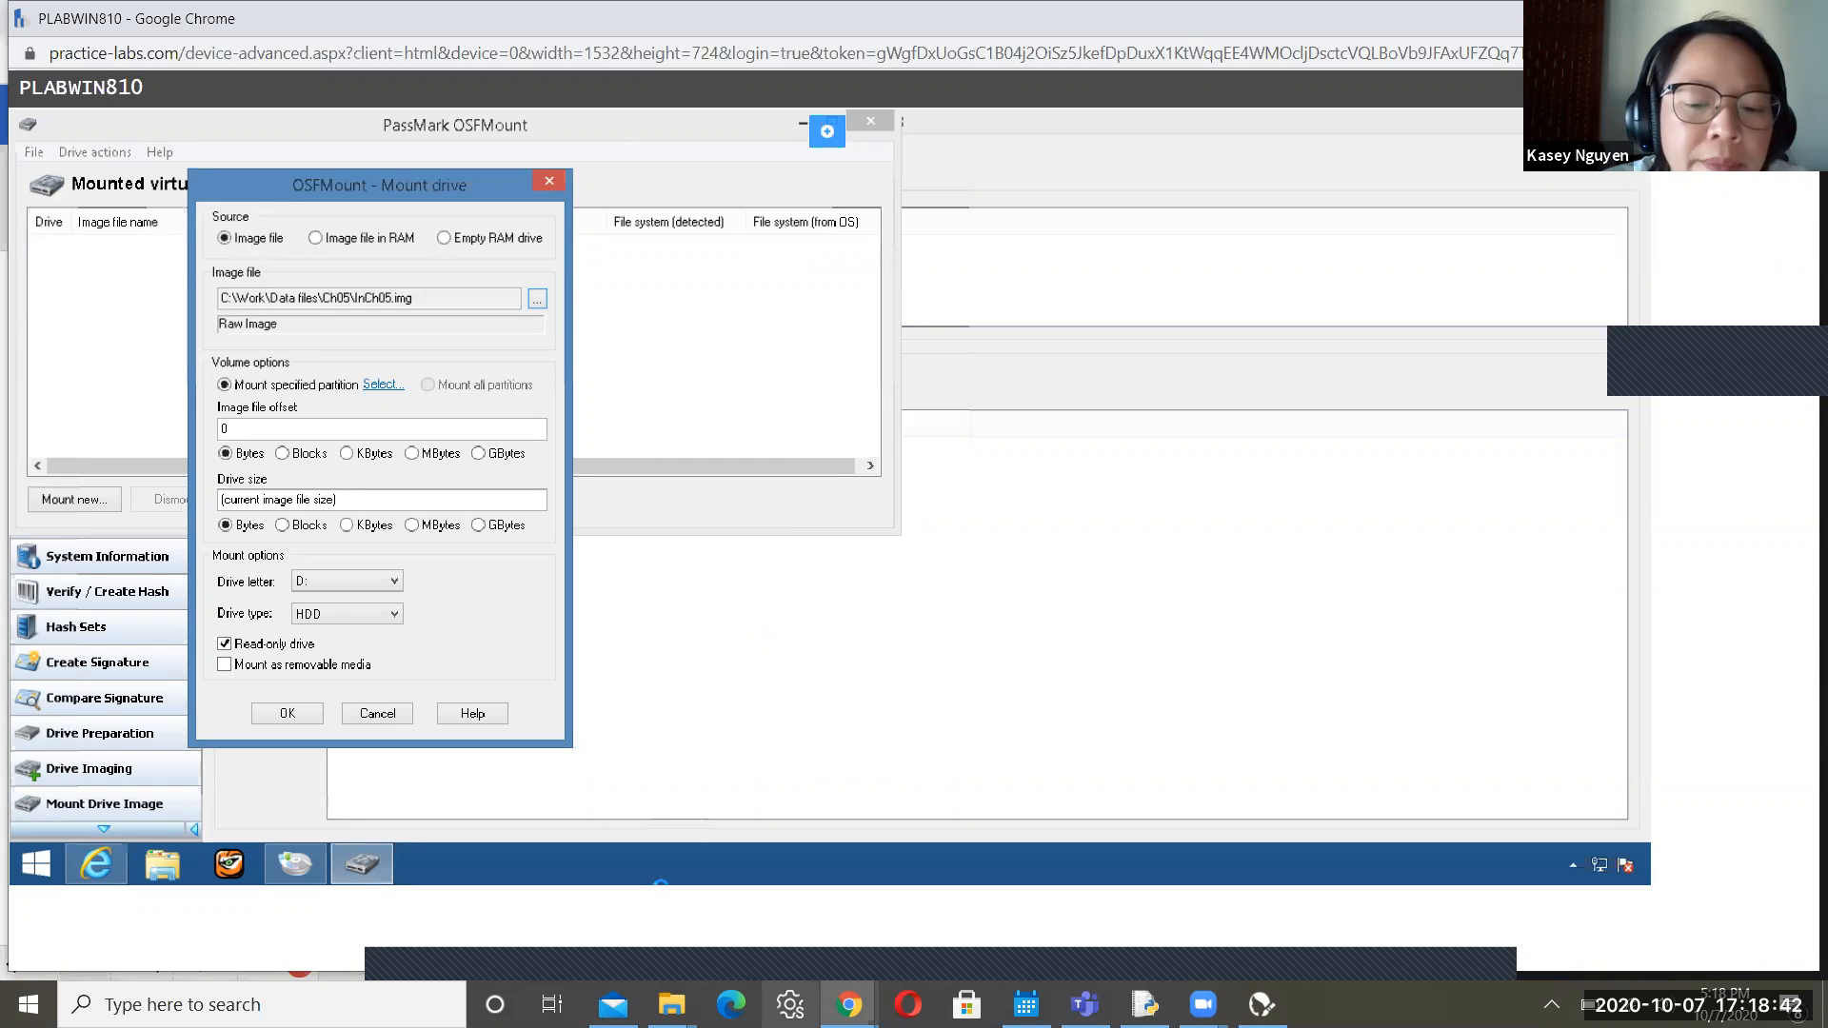
Return to the Practice Labs guide and position it at Step 10's OK instruction
mouse_move(849, 1005)
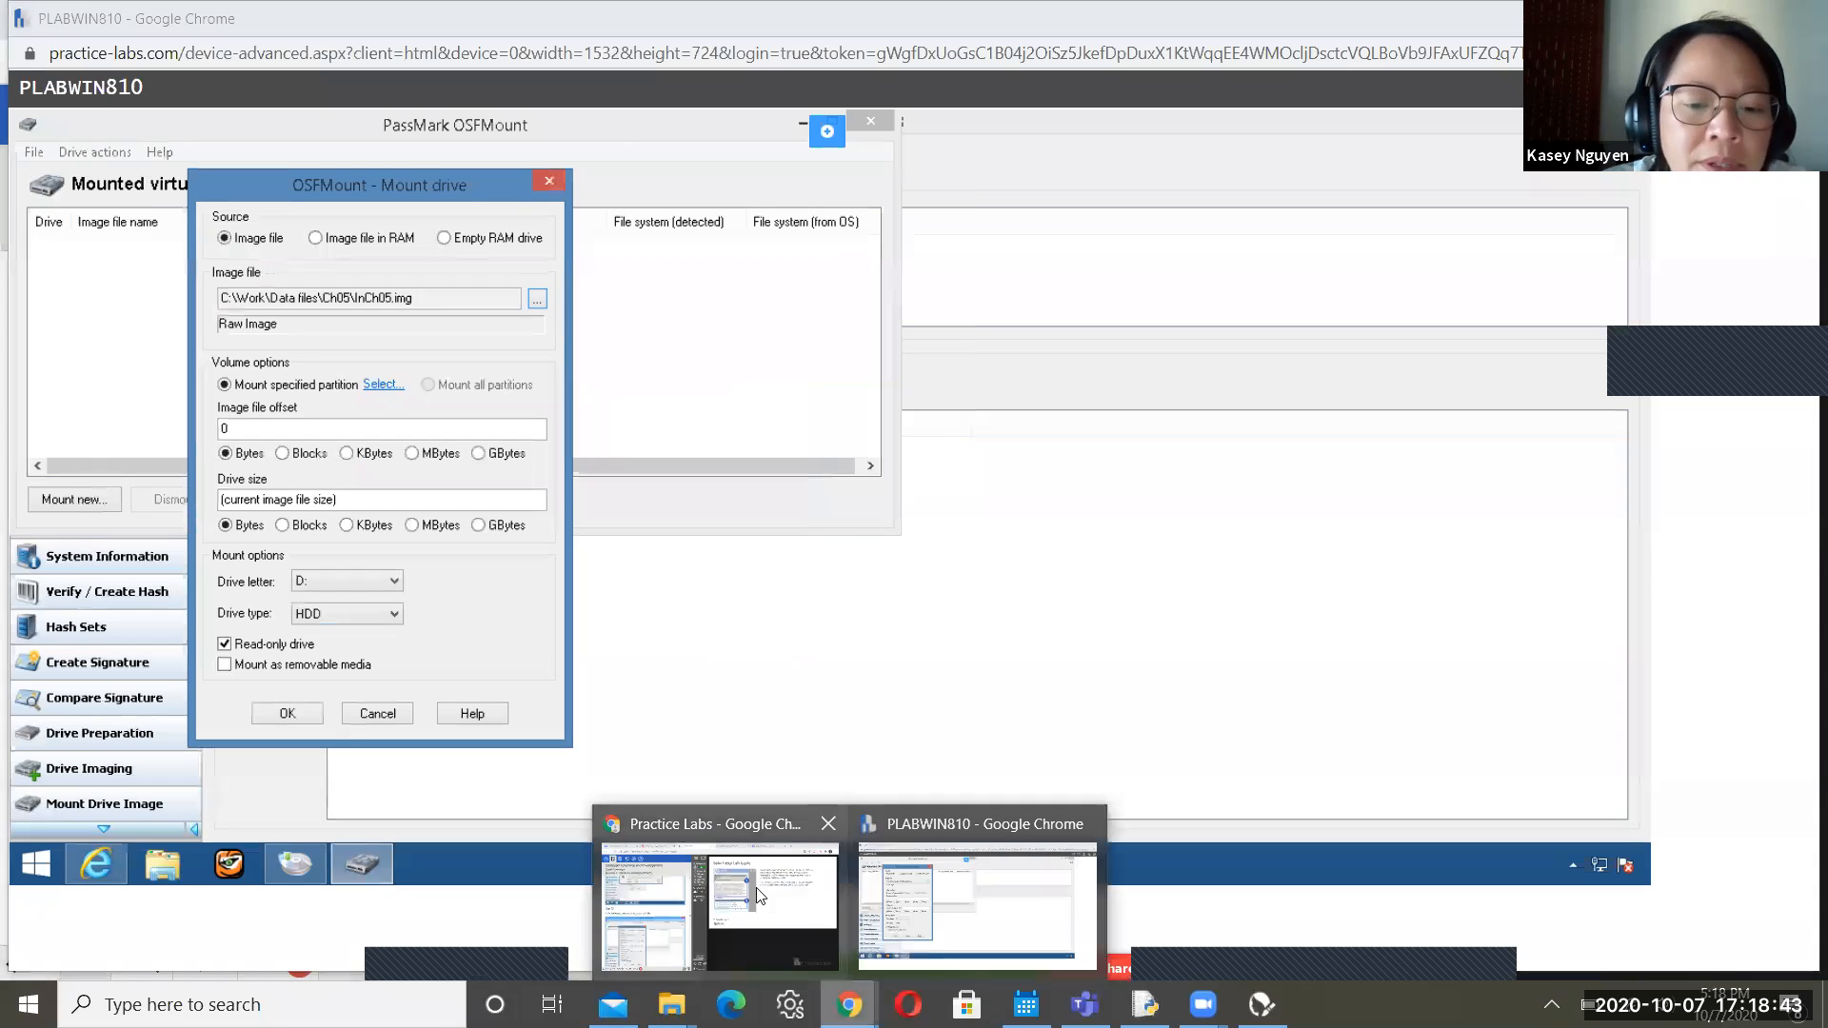
left_click(631, 912)
scroll(680, 935, "down", 4)
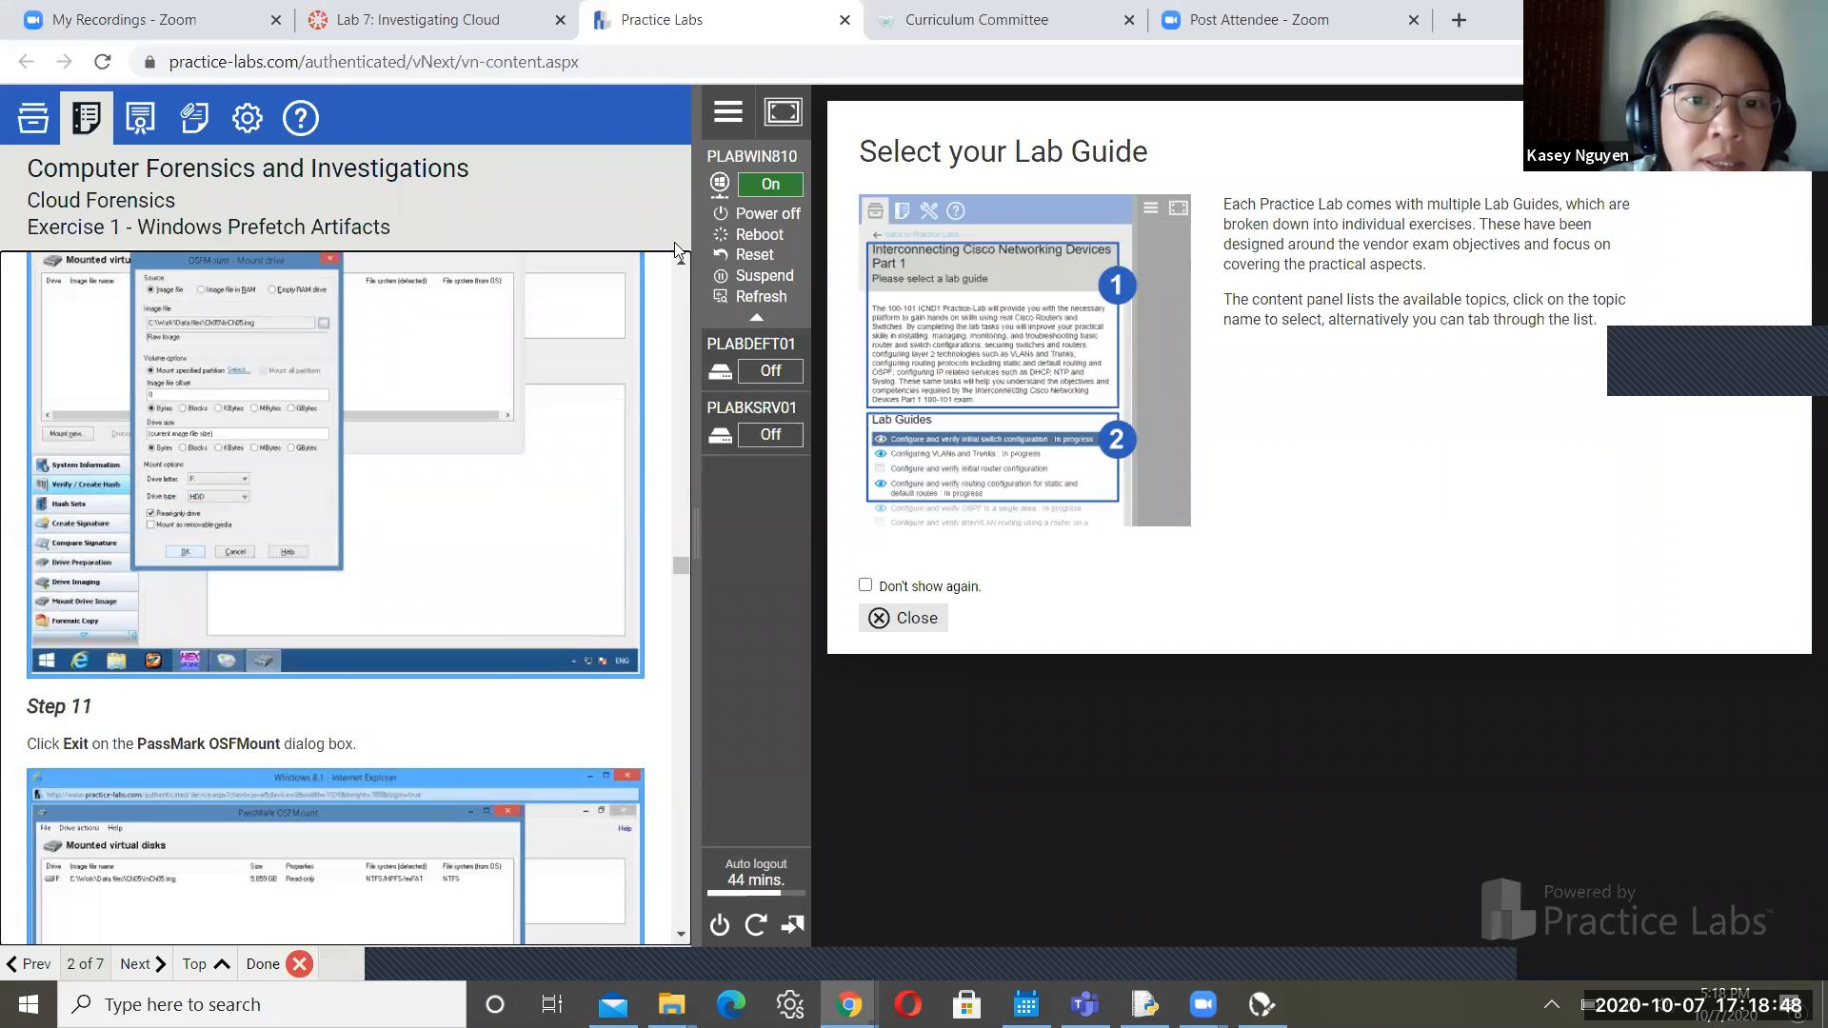
scroll(681, 262, "up", 4)
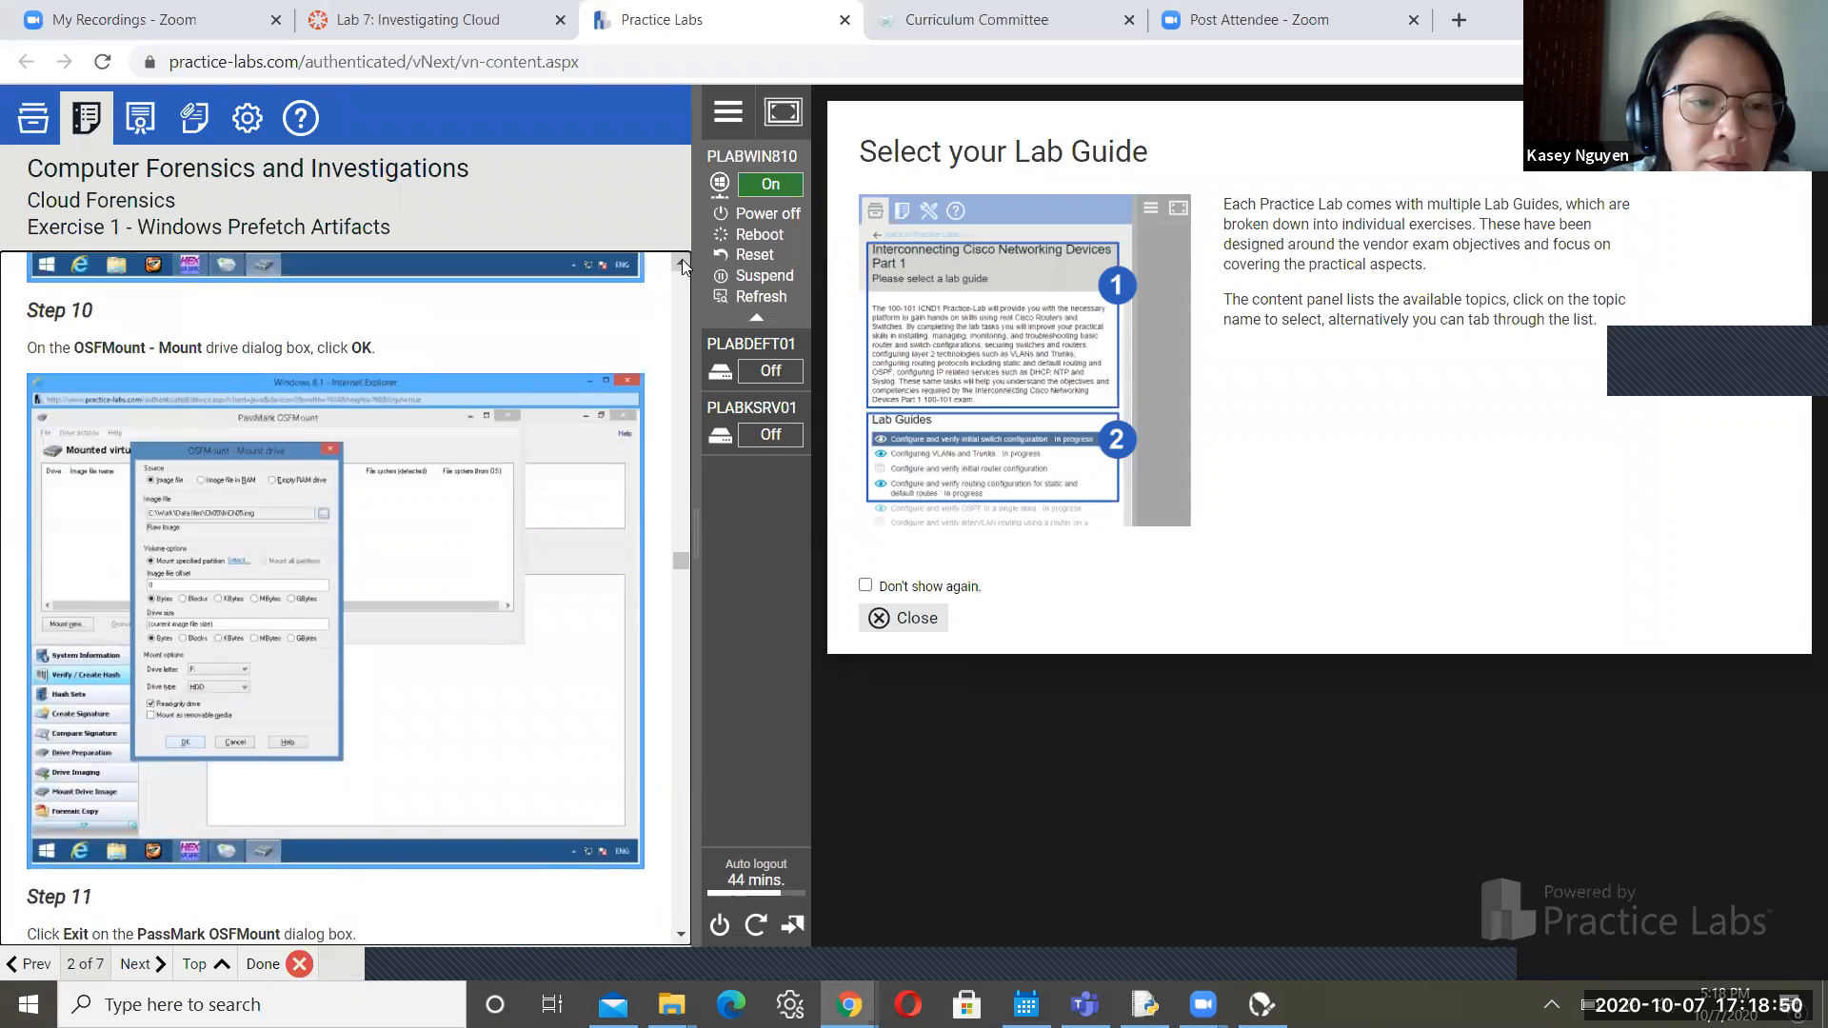
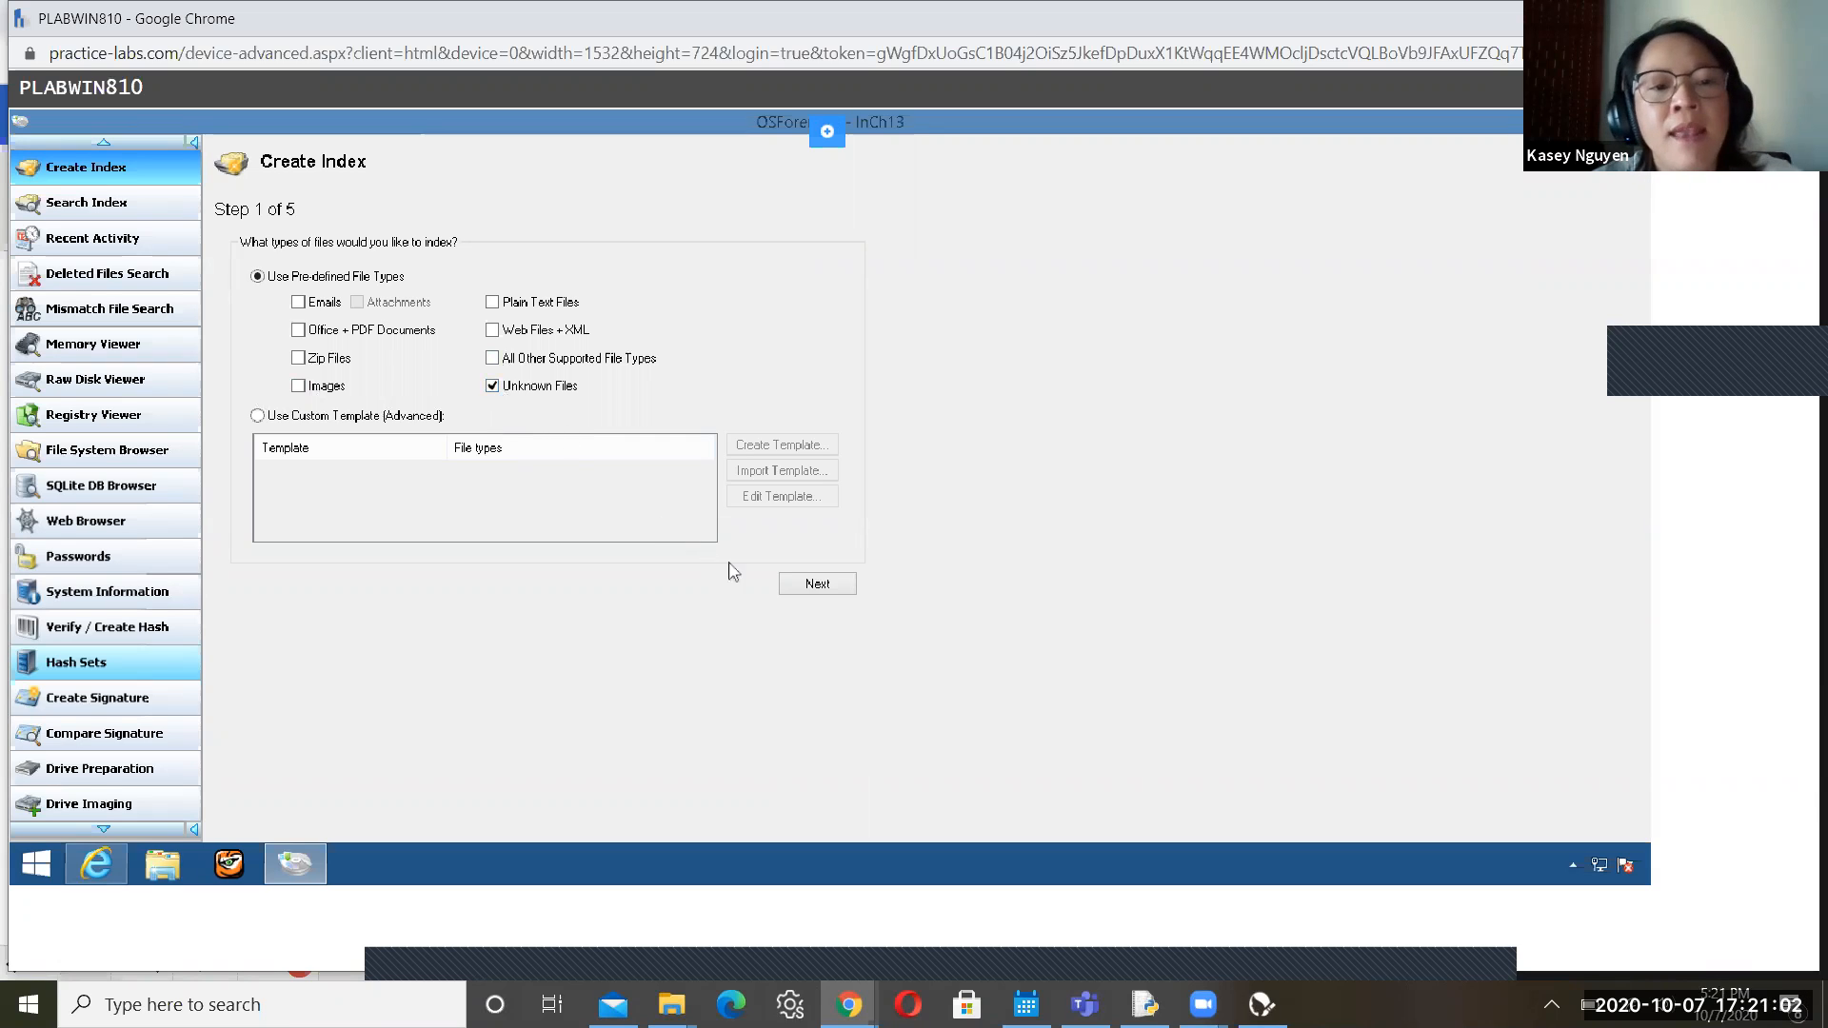
Advance the Create Index wizard to Step 2 of 5 (drive selection), then switch back to the lab guide
left_click(815, 588)
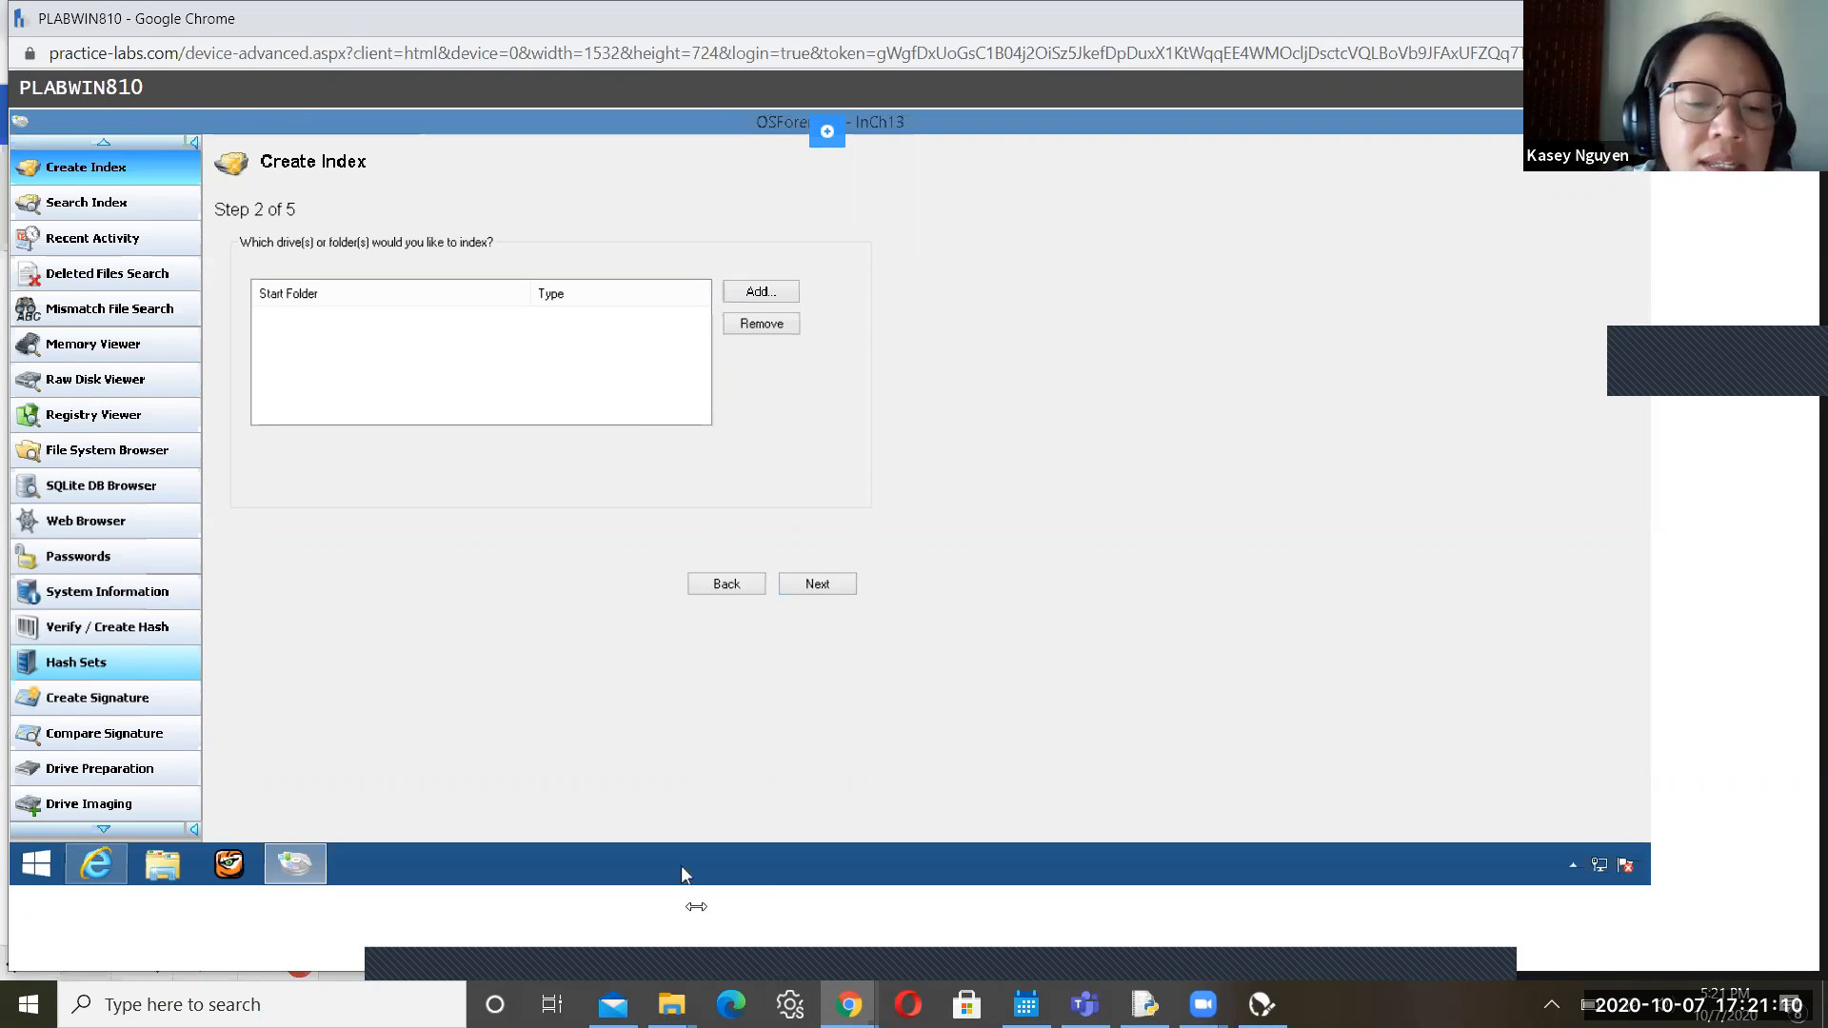
key("alt+Tab")
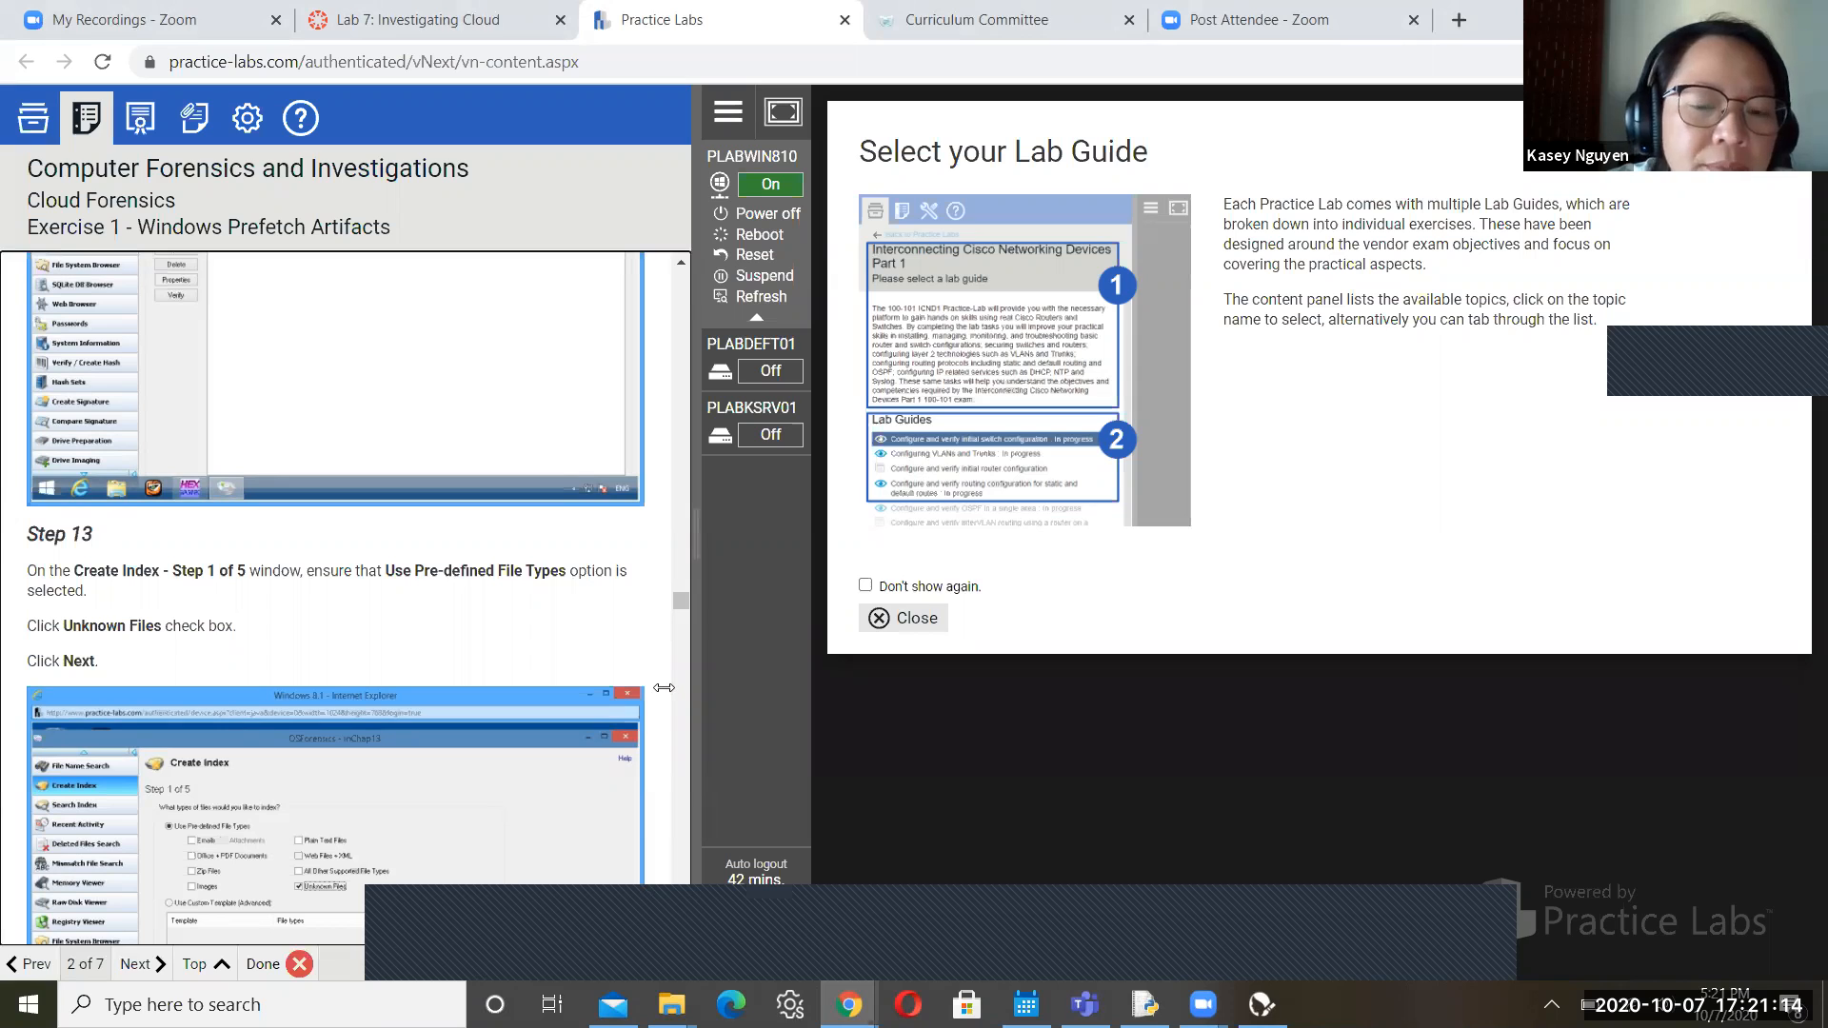
Read the lab guide down to Step 15 on indexing drive D:, then return to the PLABWIN810 VM window
scroll(681, 931, "down", 5)
scroll(681, 932, "down", 4)
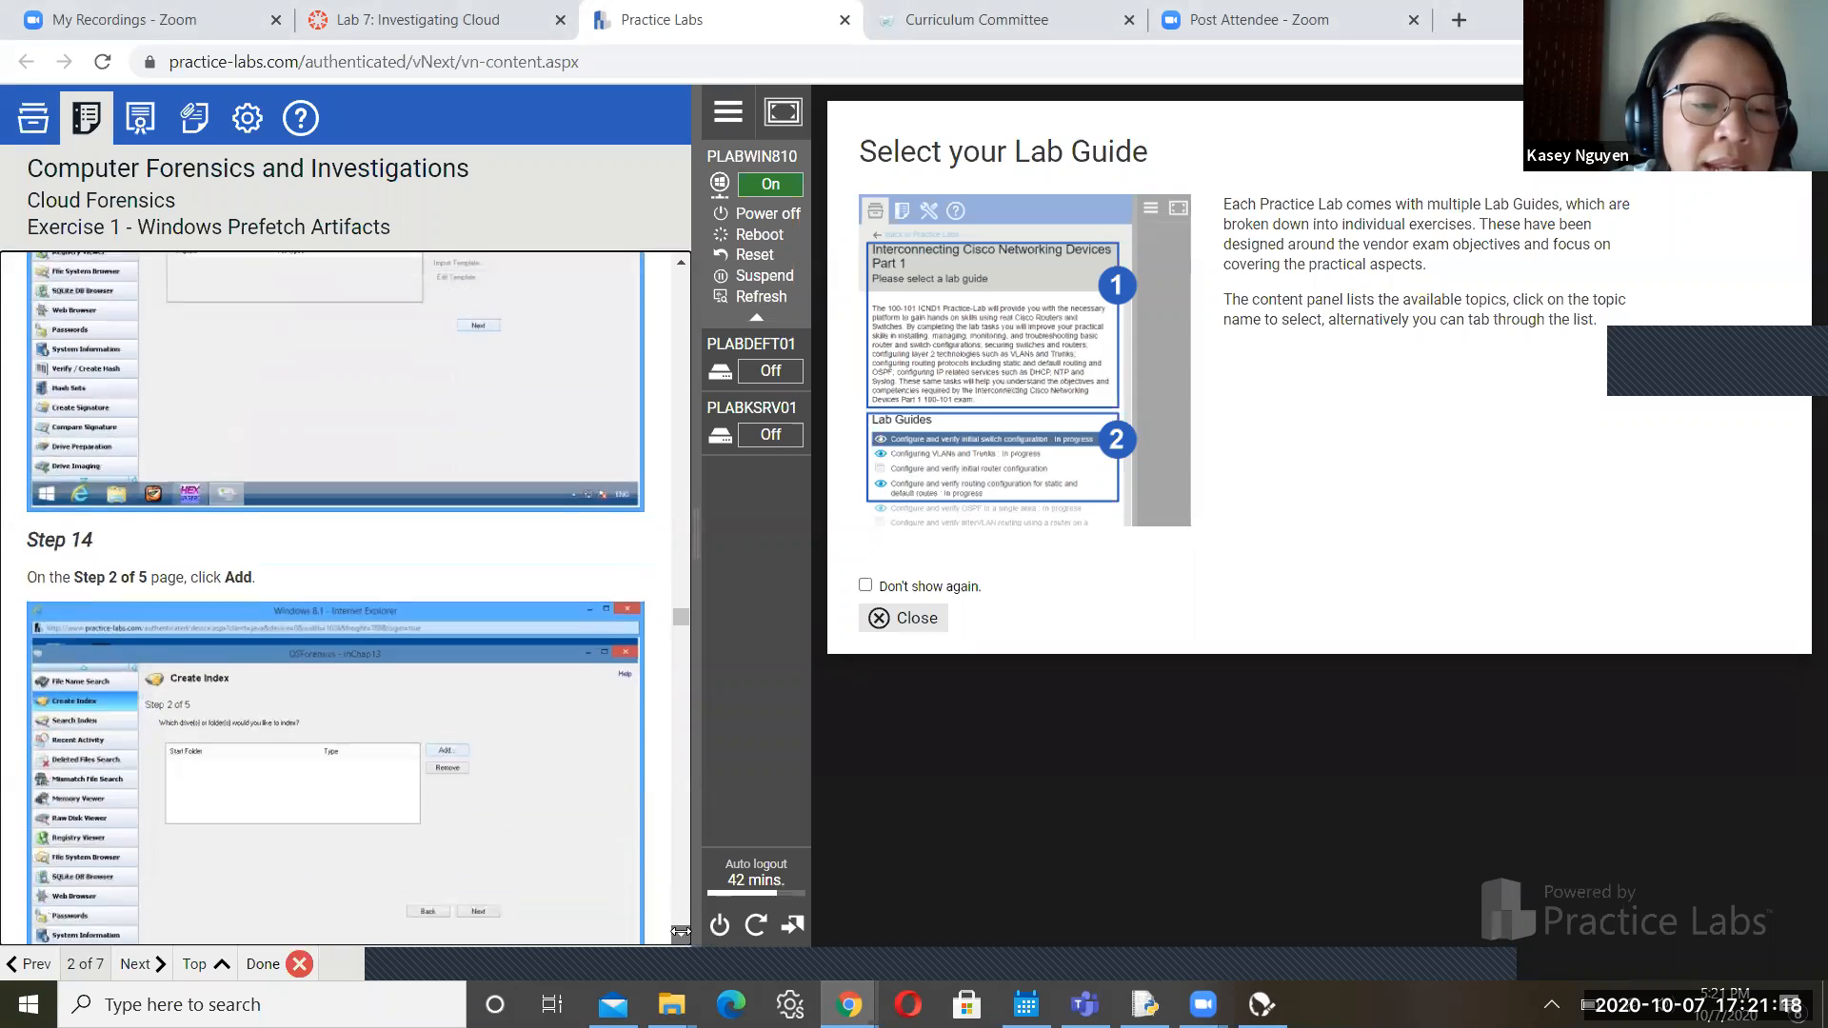
scroll(681, 931, "down", 3)
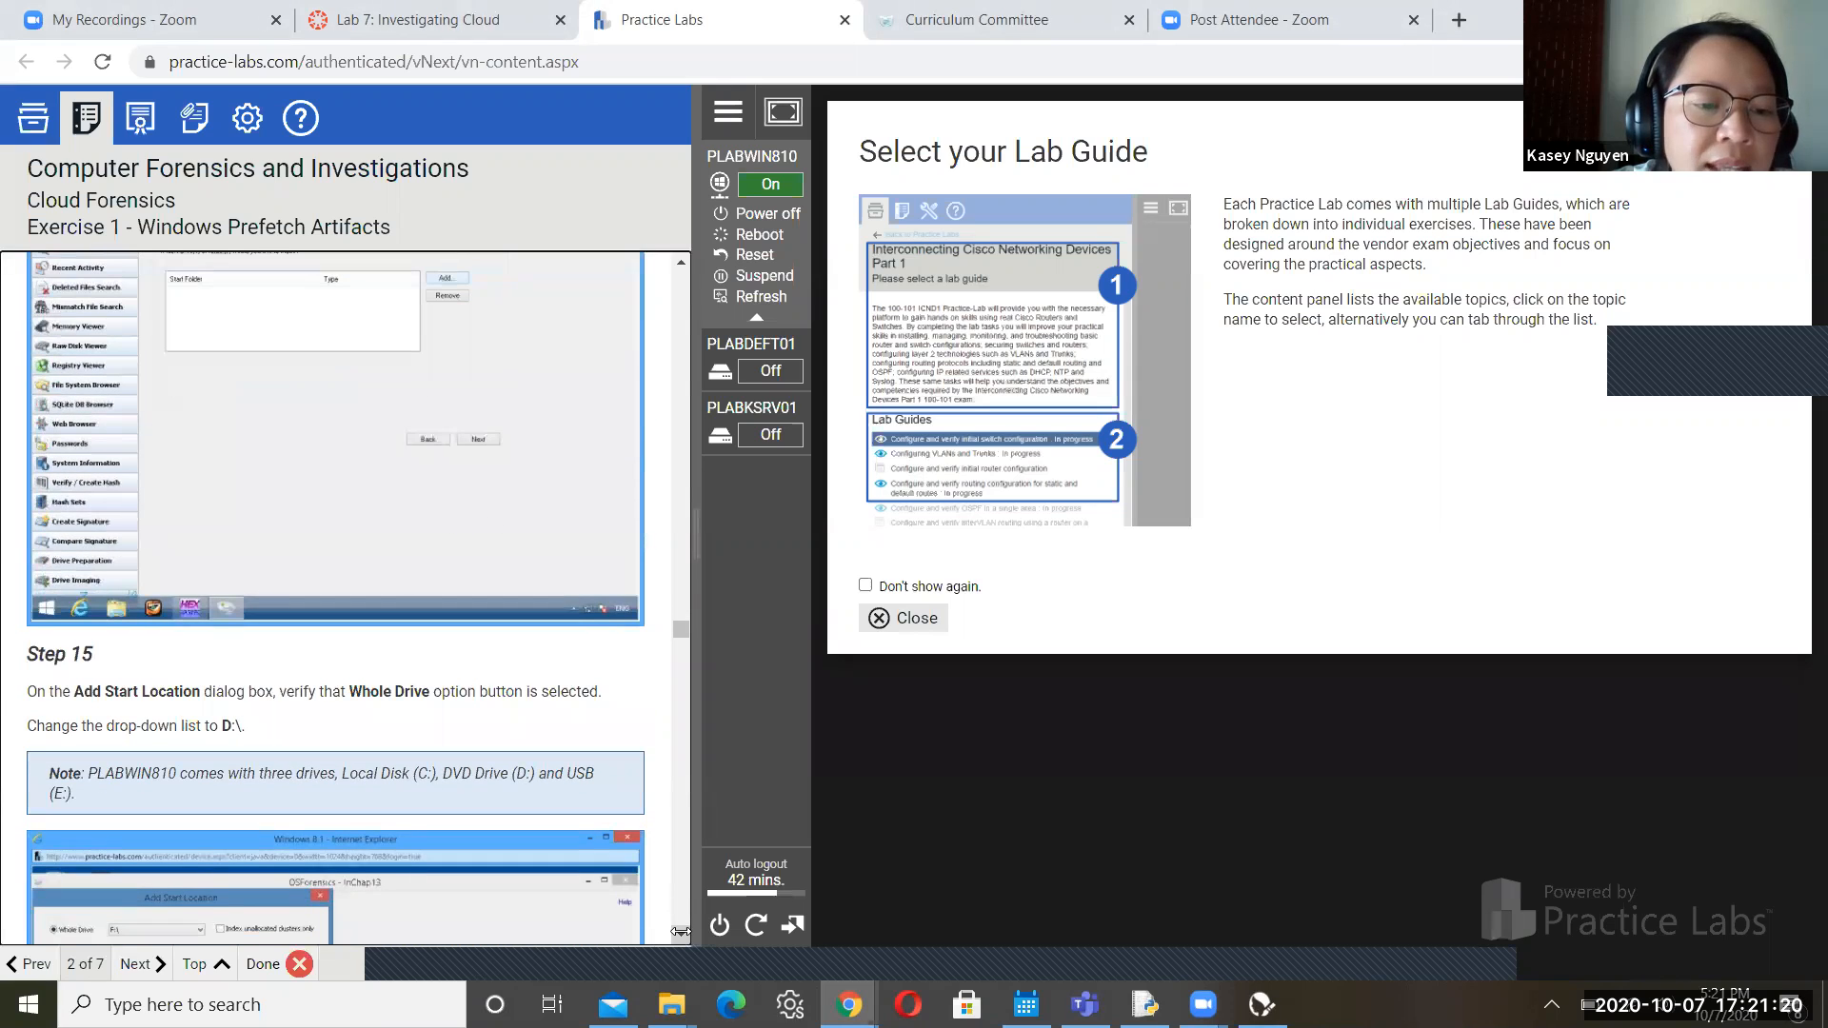
scroll(681, 931, "down", 1)
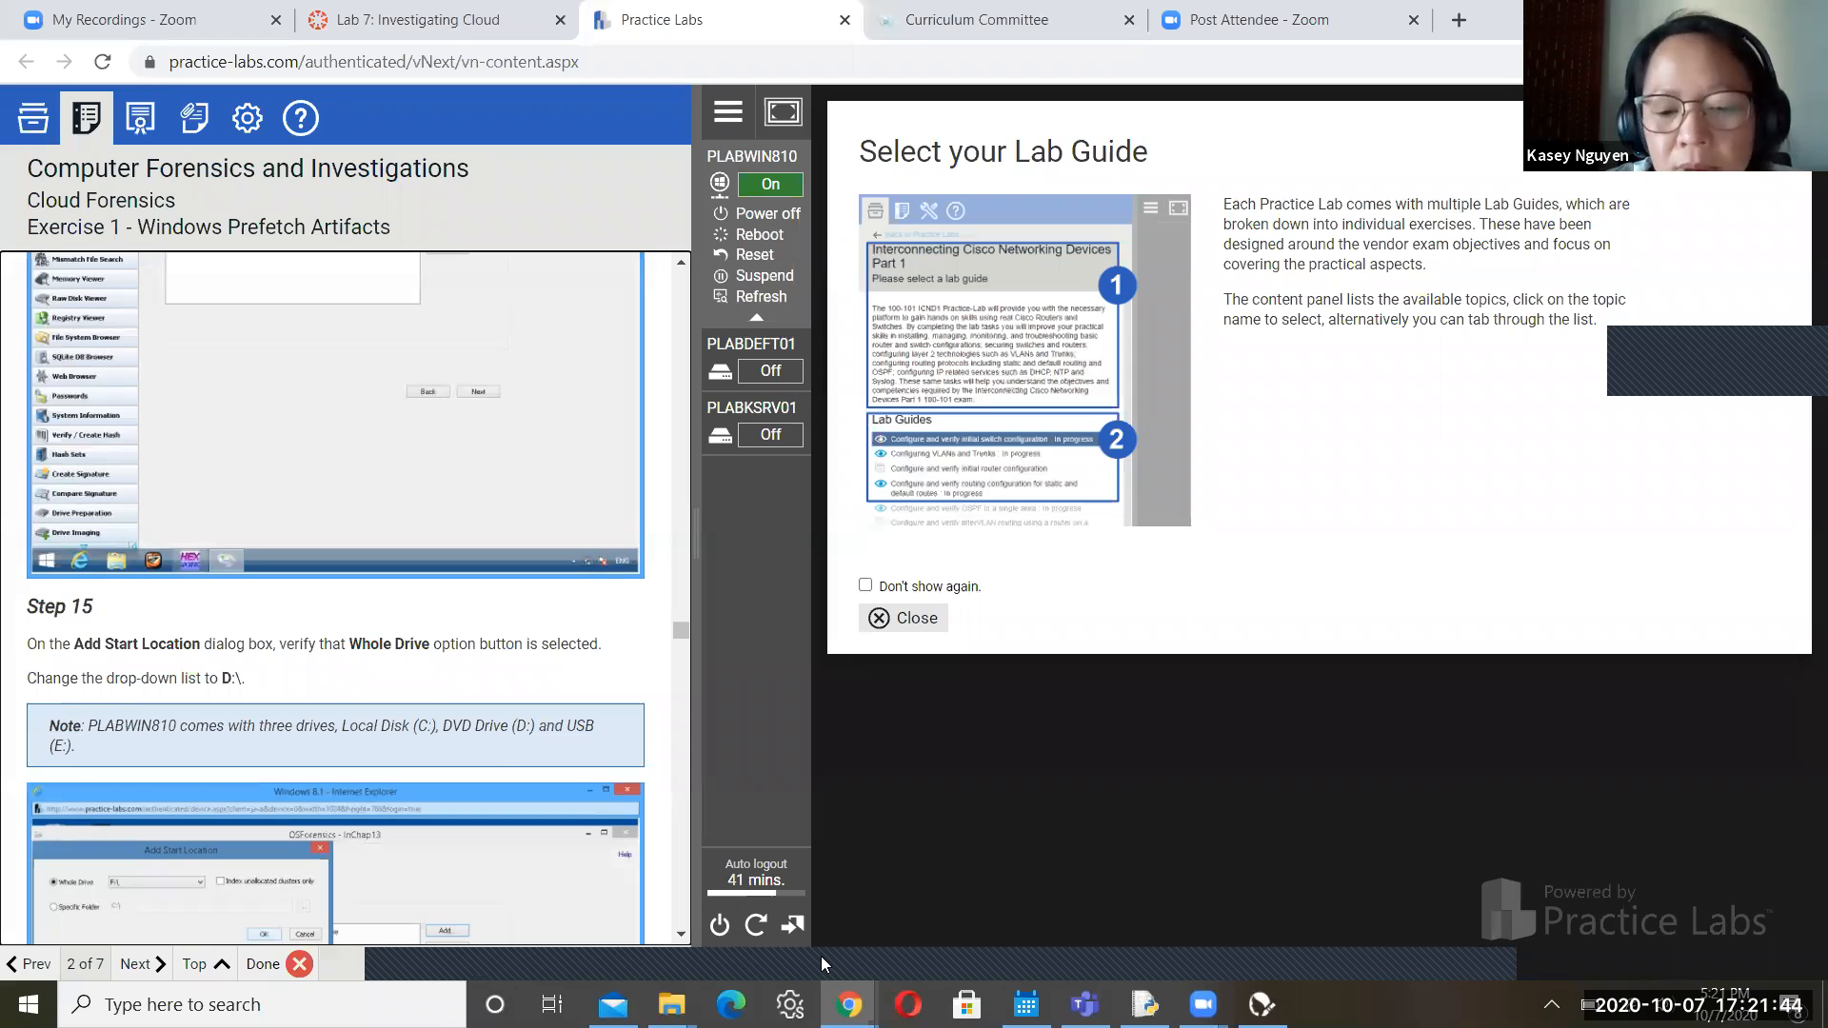
mouse_move(849, 1005)
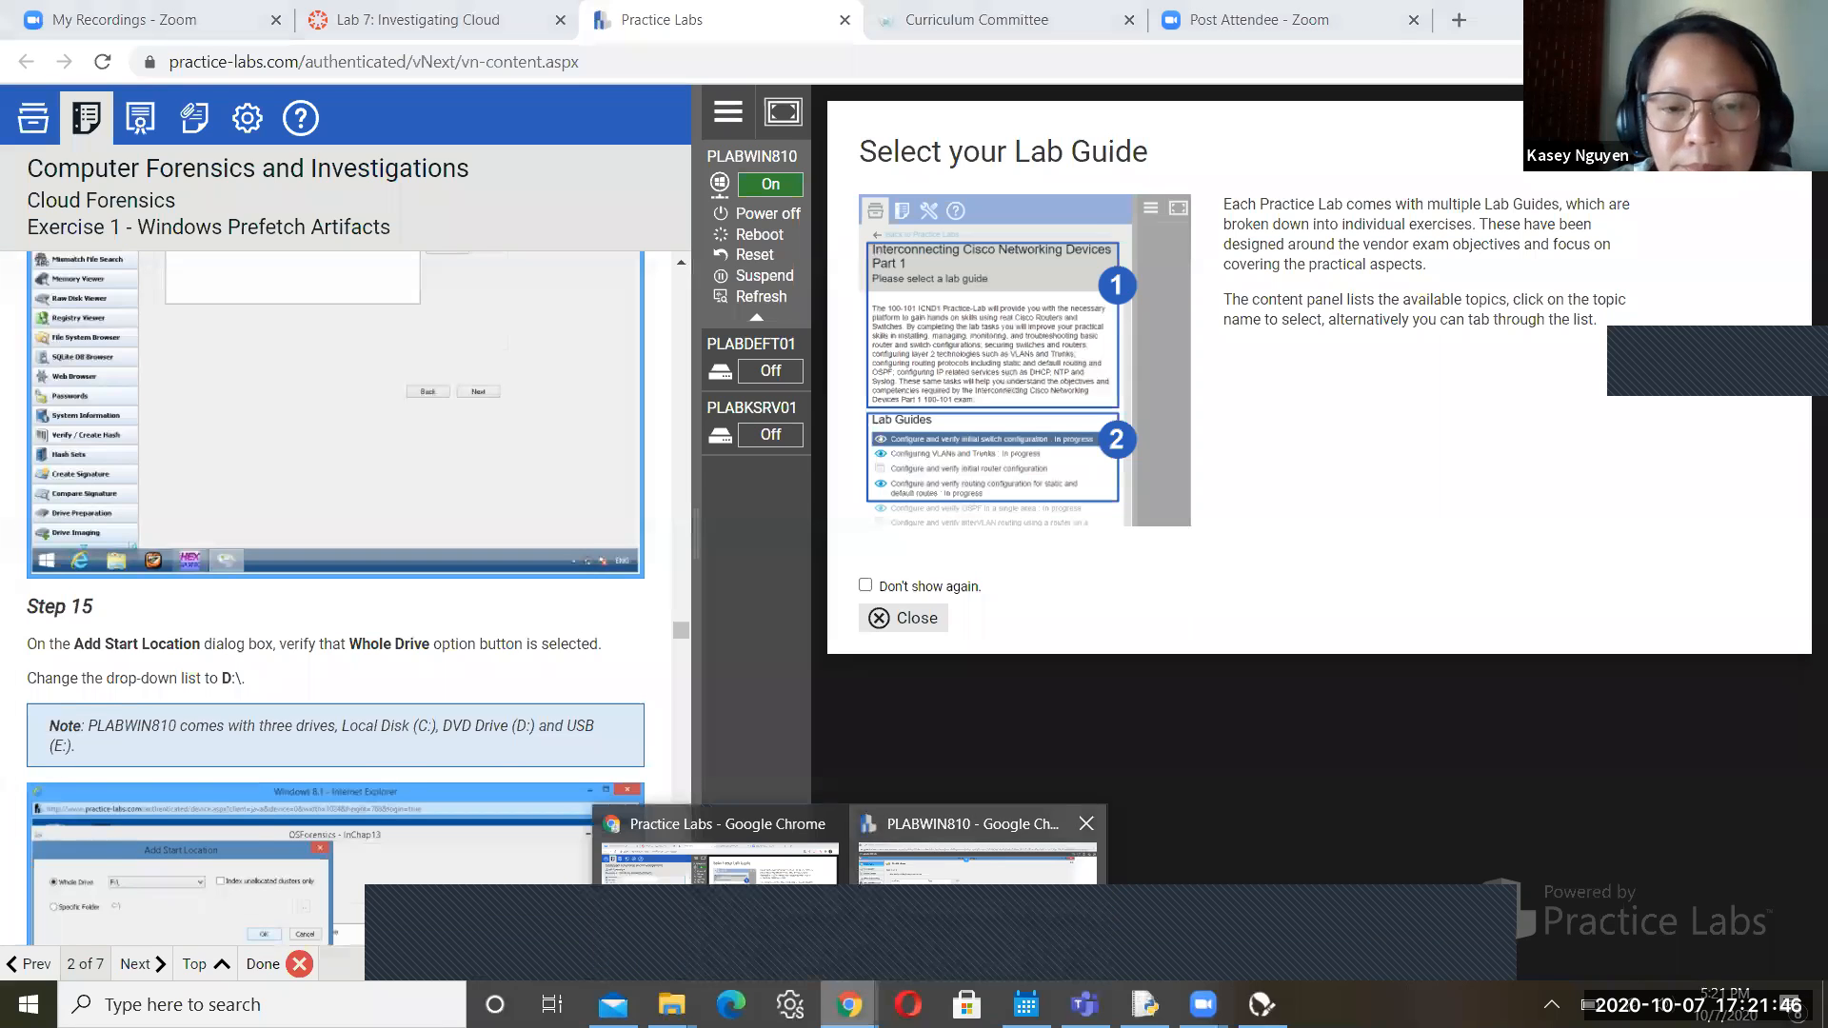
left_click(962, 920)
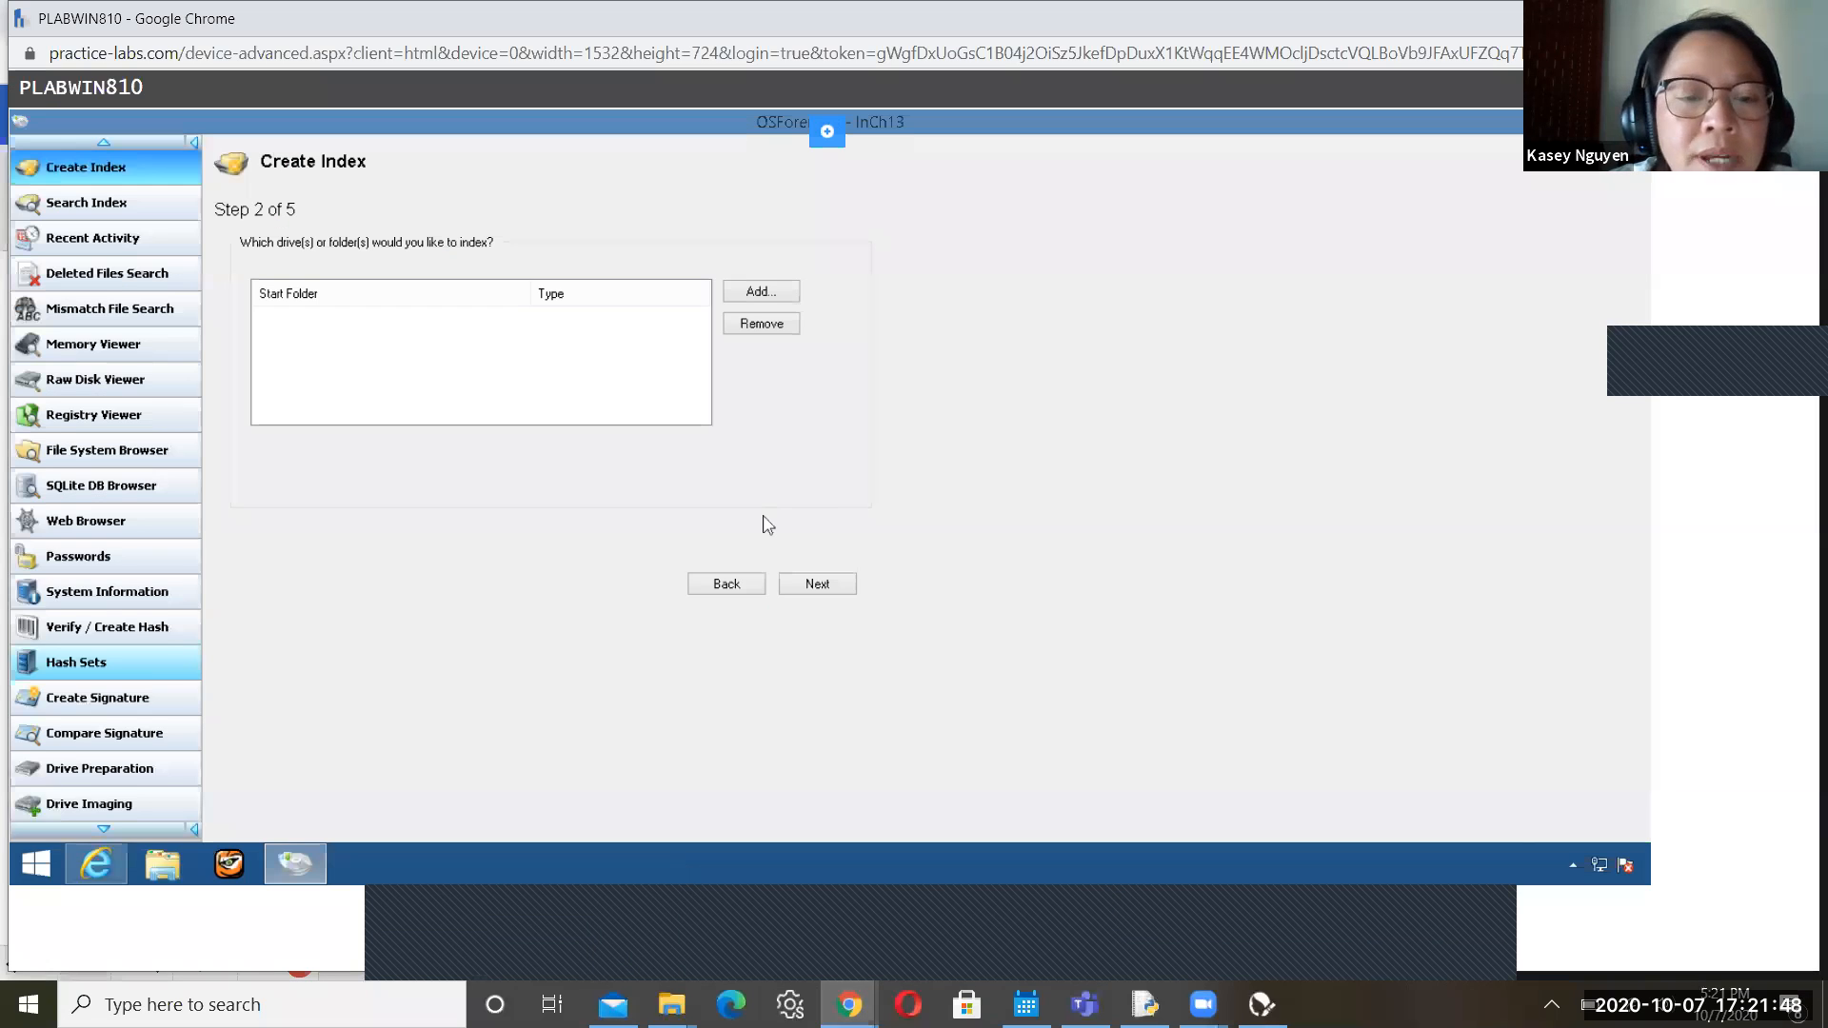
Add the whole D:\ drive as an index start location, then go back to the lab guide
left_click(760, 291)
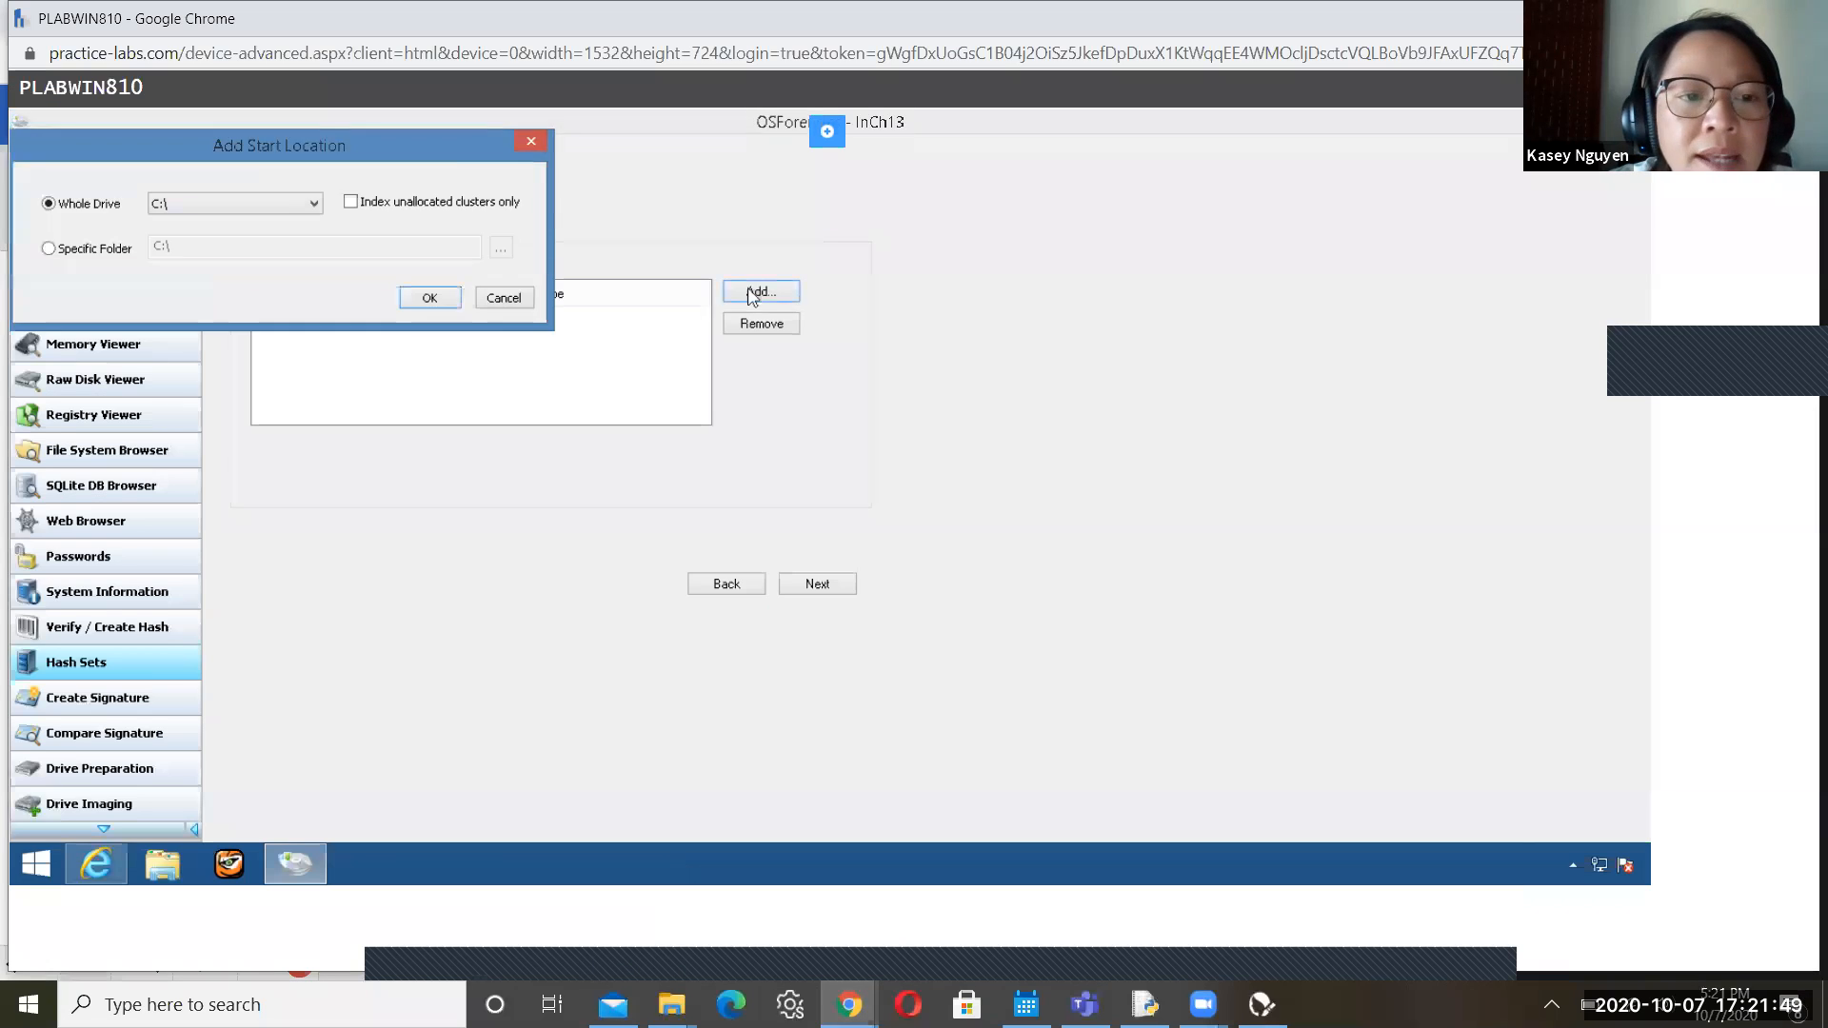
left_click(272, 207)
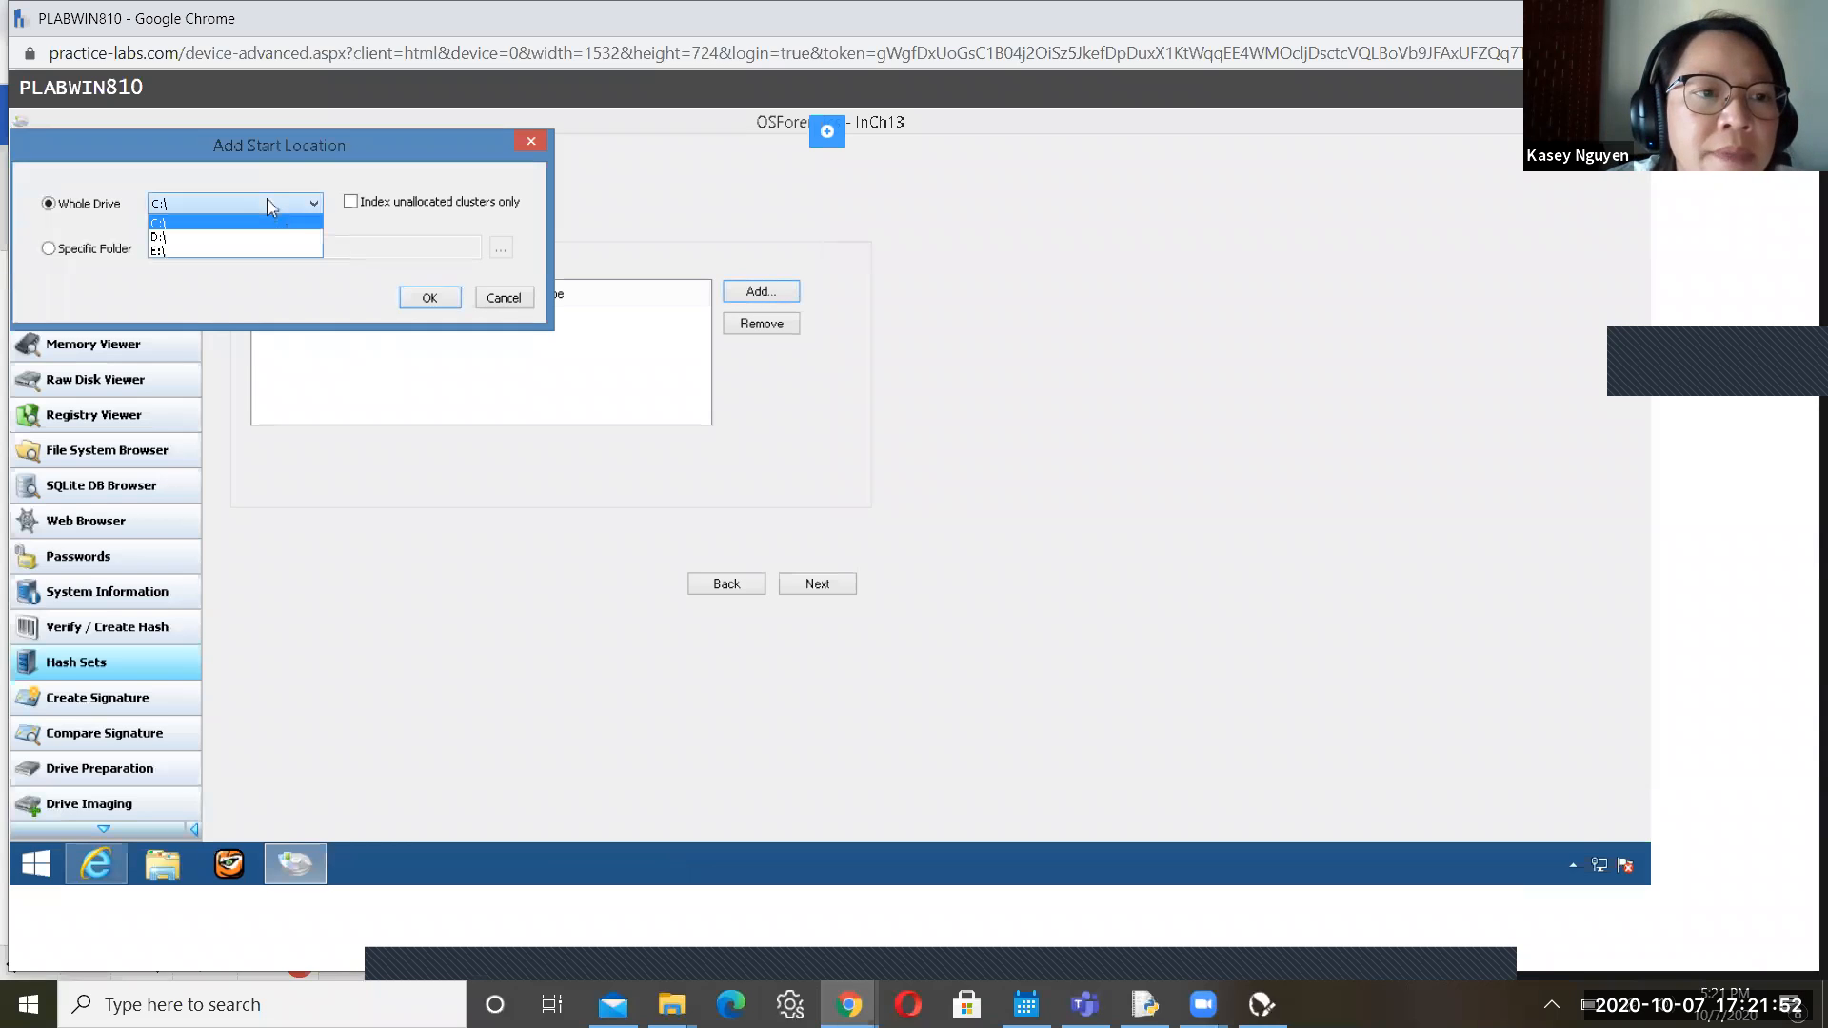
left_click(186, 237)
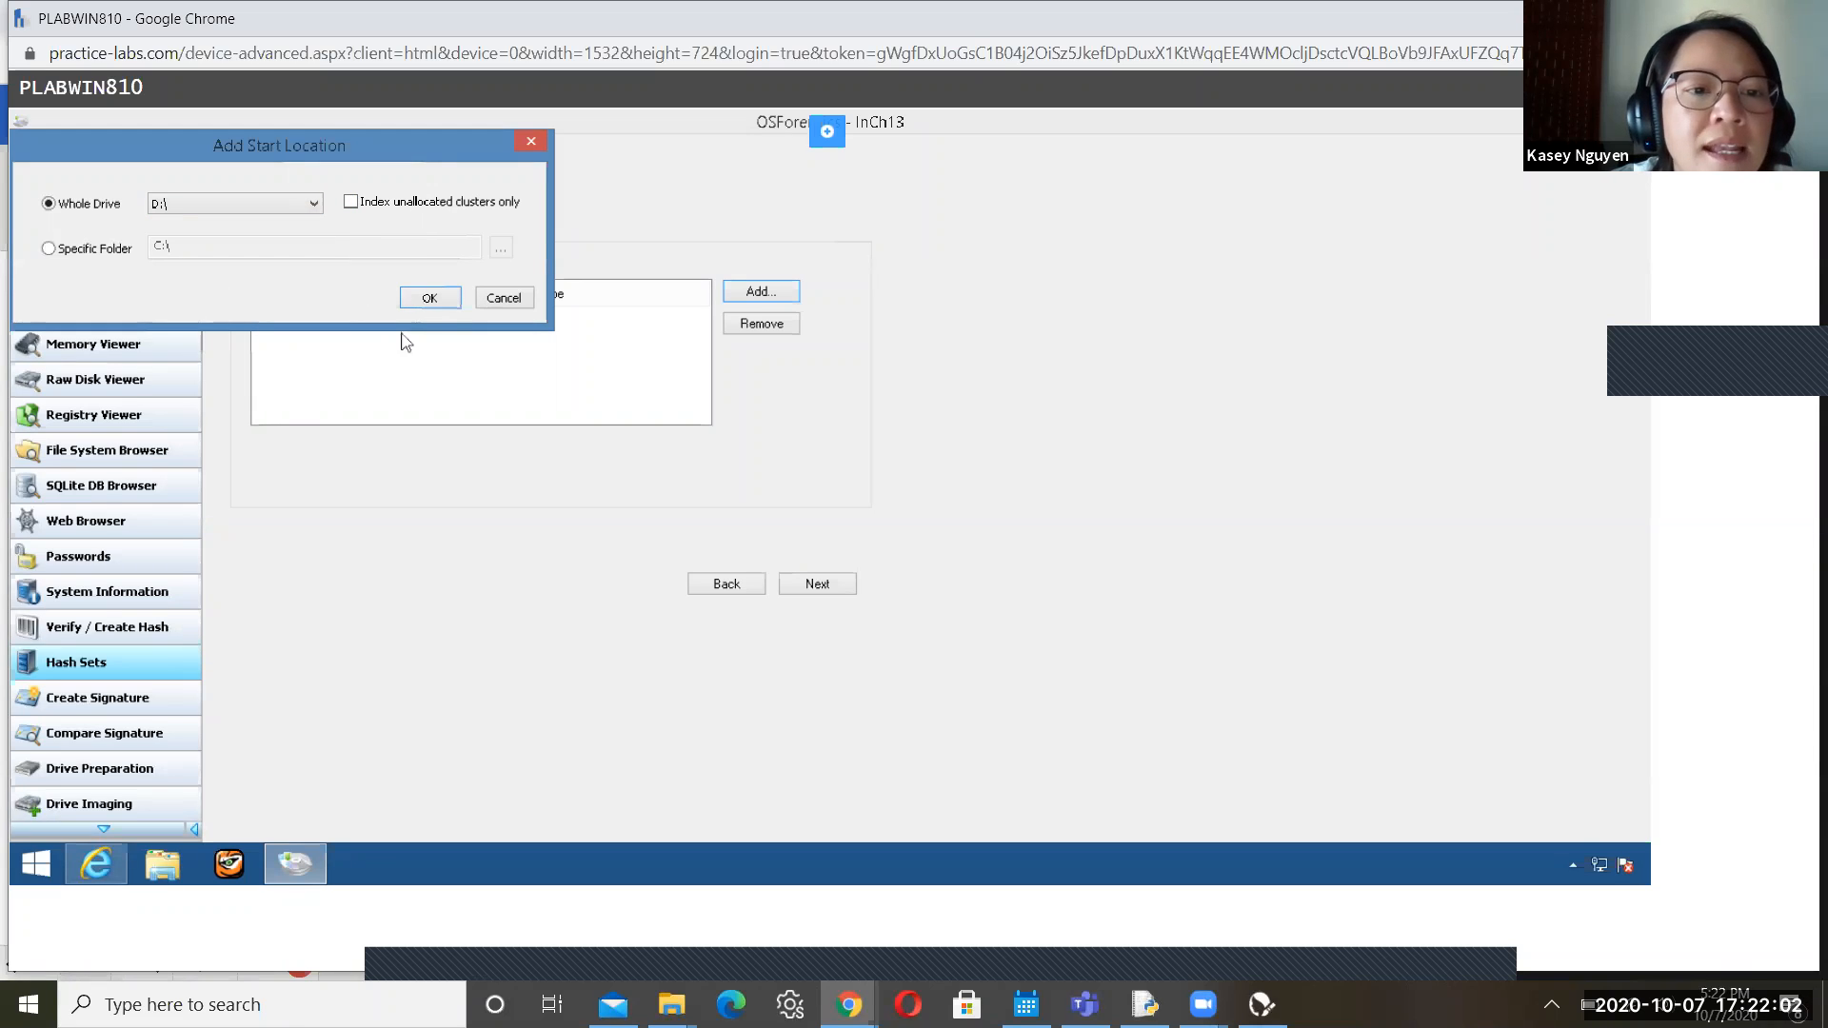
left_click(446, 299)
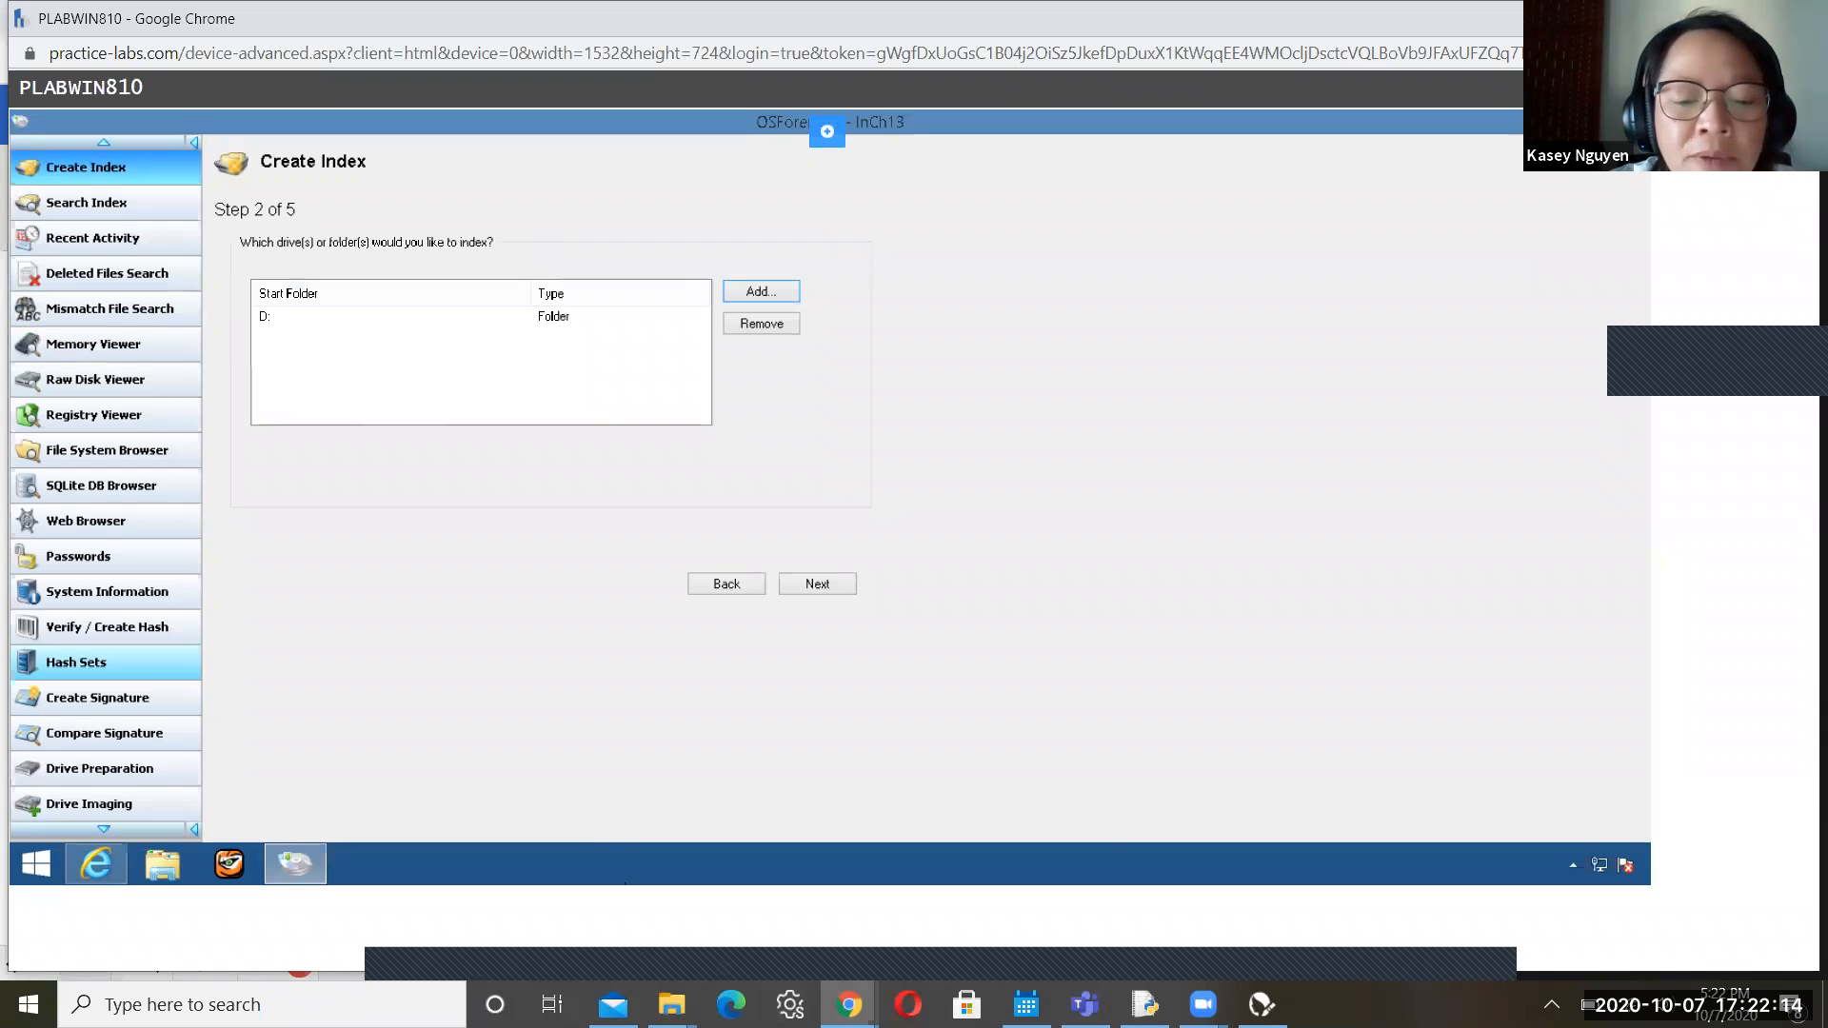
mouse_move(849, 1005)
left_click(660, 927)
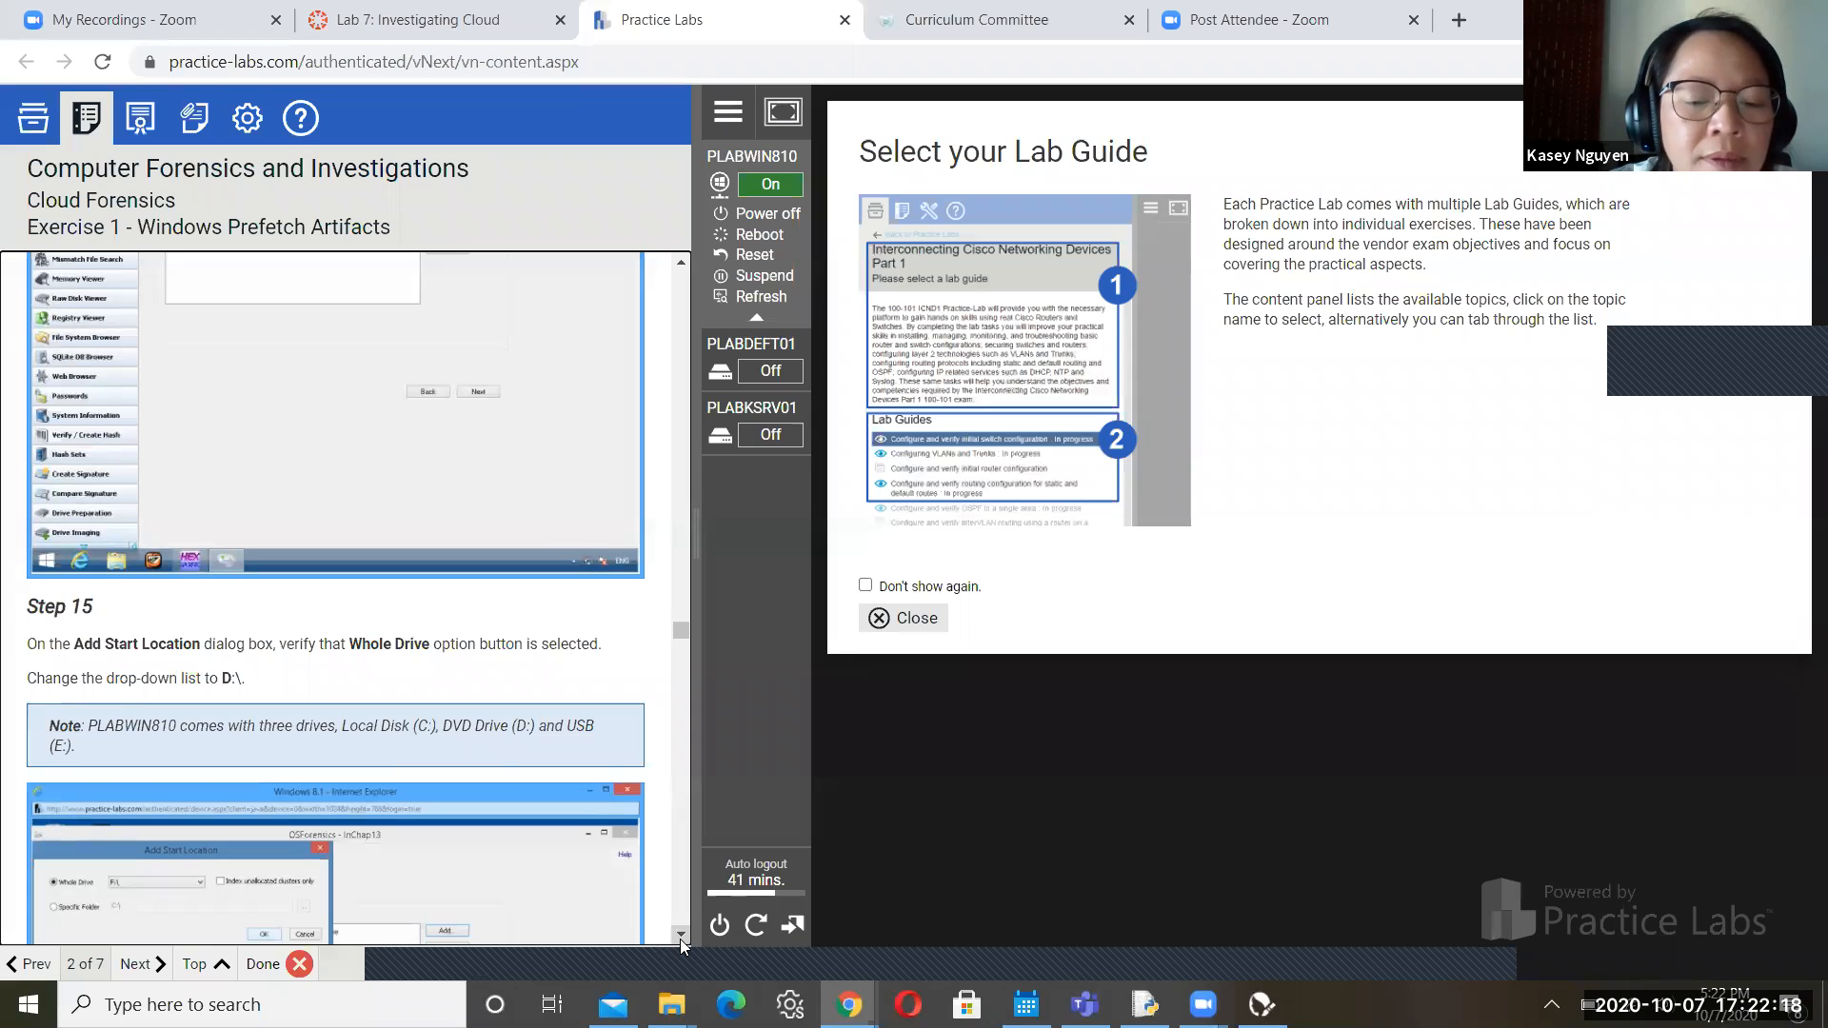
Scroll the lab guide to Steps 16–18 on titling and building the index
scroll(680, 935, "down", 5)
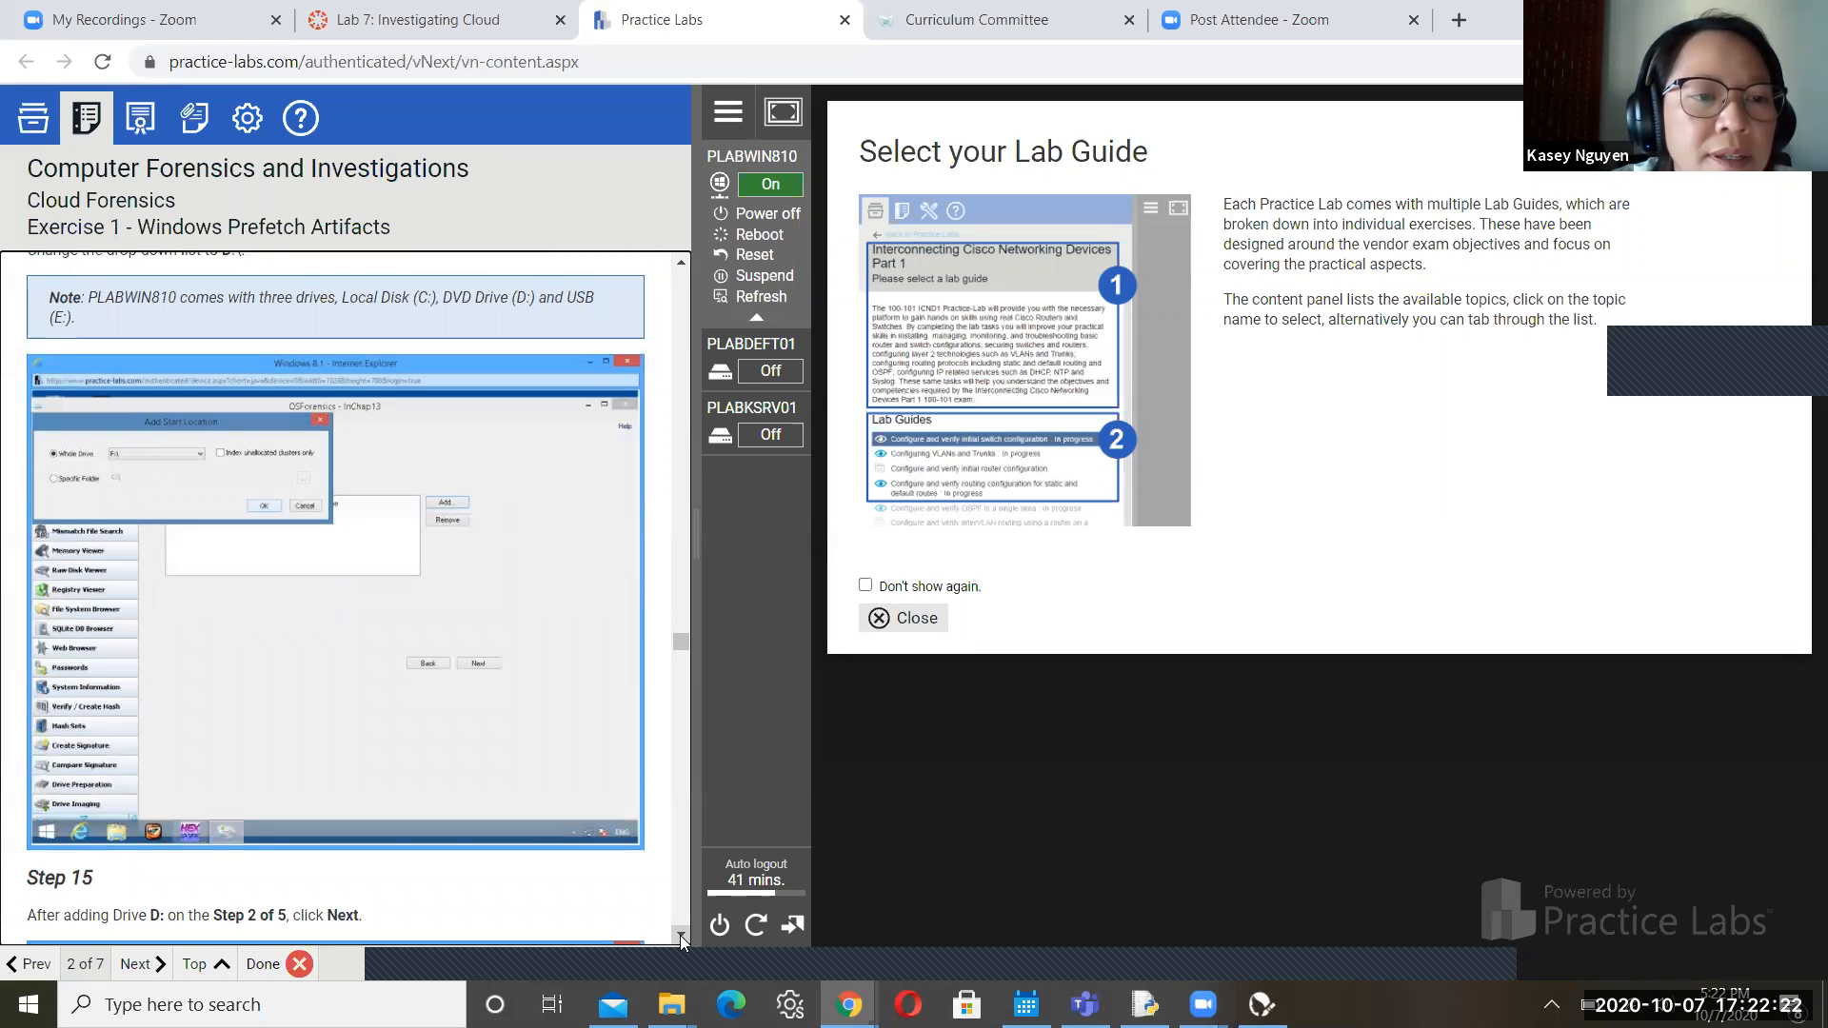
scroll(680, 935, "down", 2)
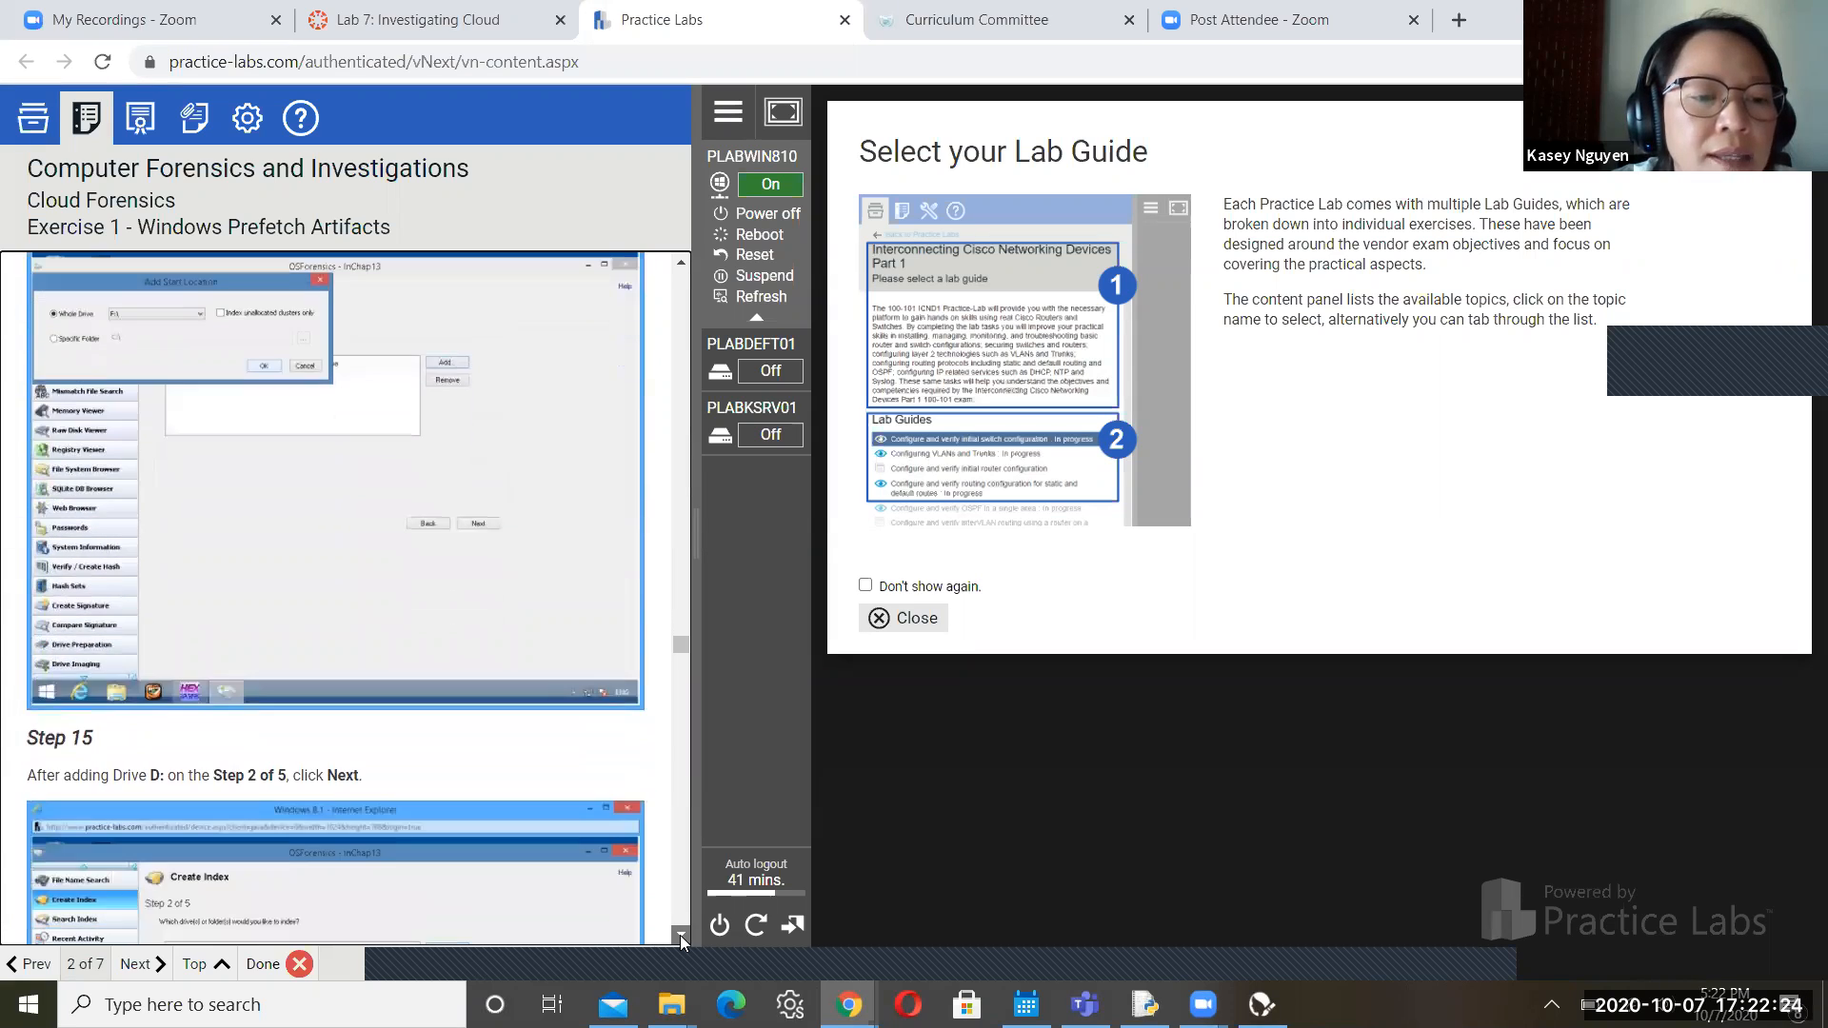
scroll(680, 935, "down", 5)
scroll(680, 935, "down", 3)
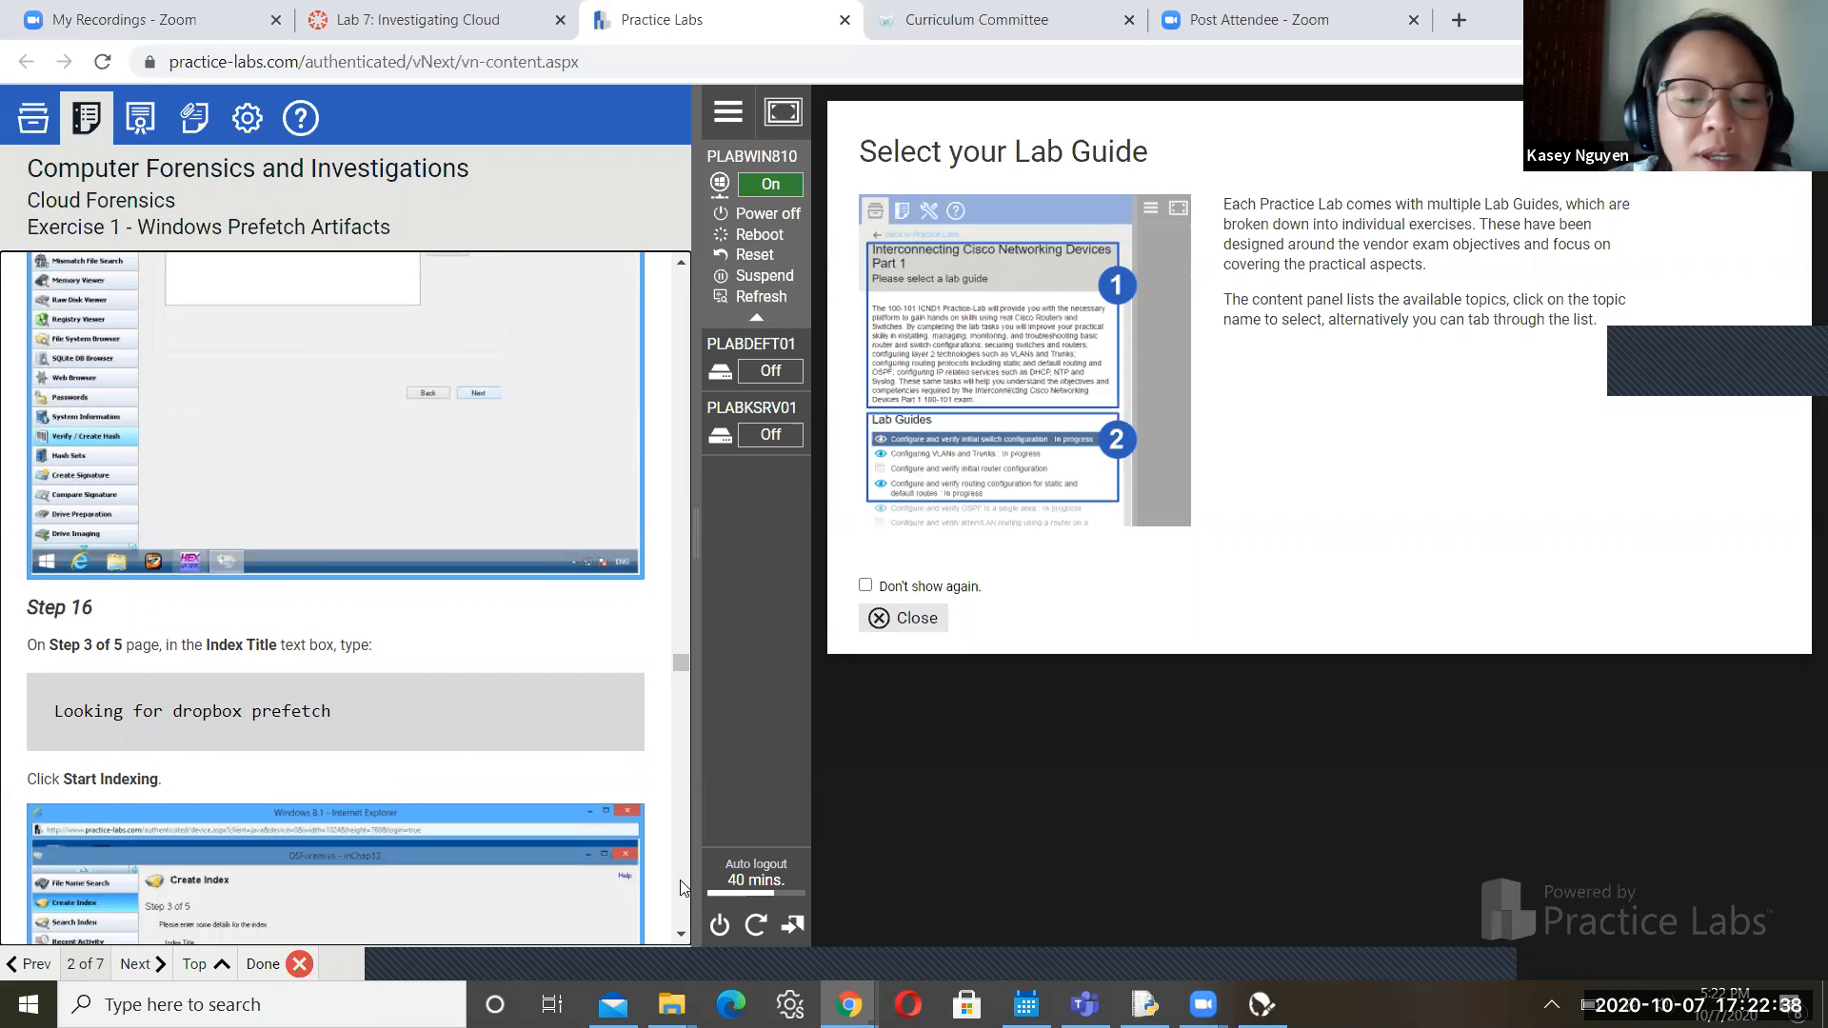
left_click(682, 934)
left_click(682, 934)
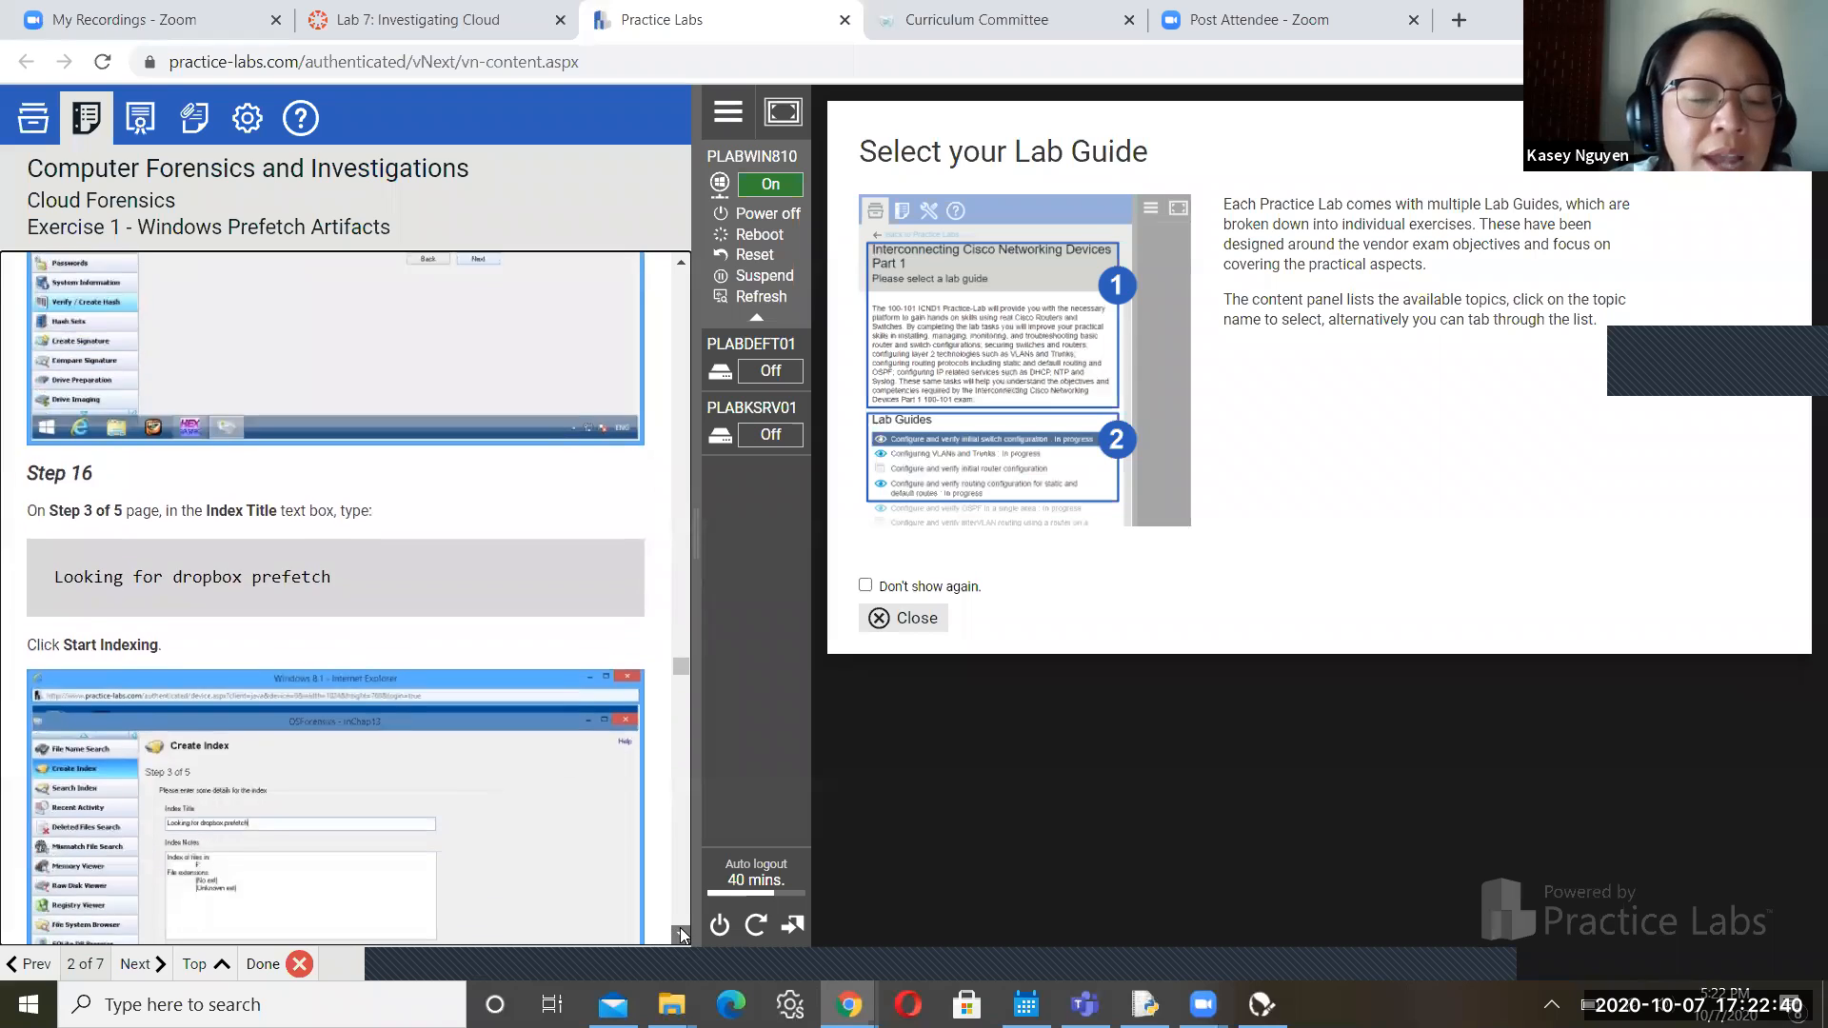
left_click(680, 930)
left_click(679, 929)
left_click(680, 929)
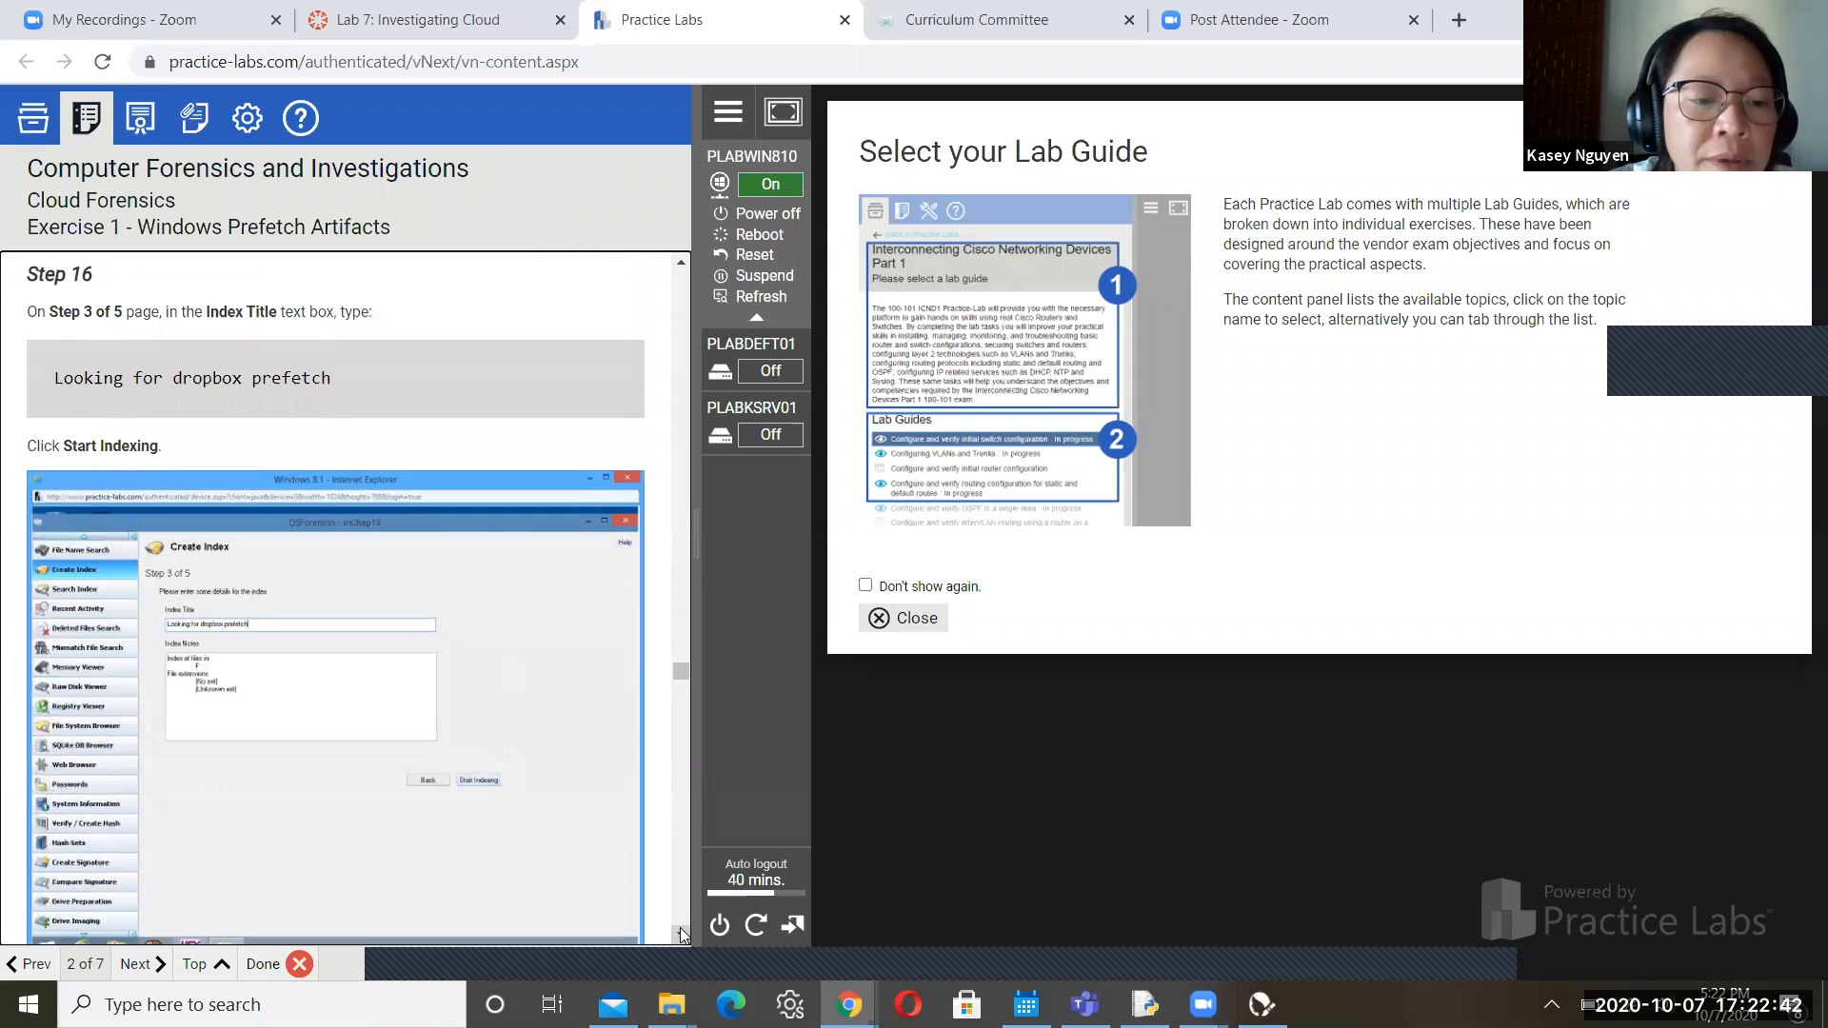
Read a little further, then bring the PLABWIN810 OSForensics window back to the front
scroll(680, 932, "down", 4)
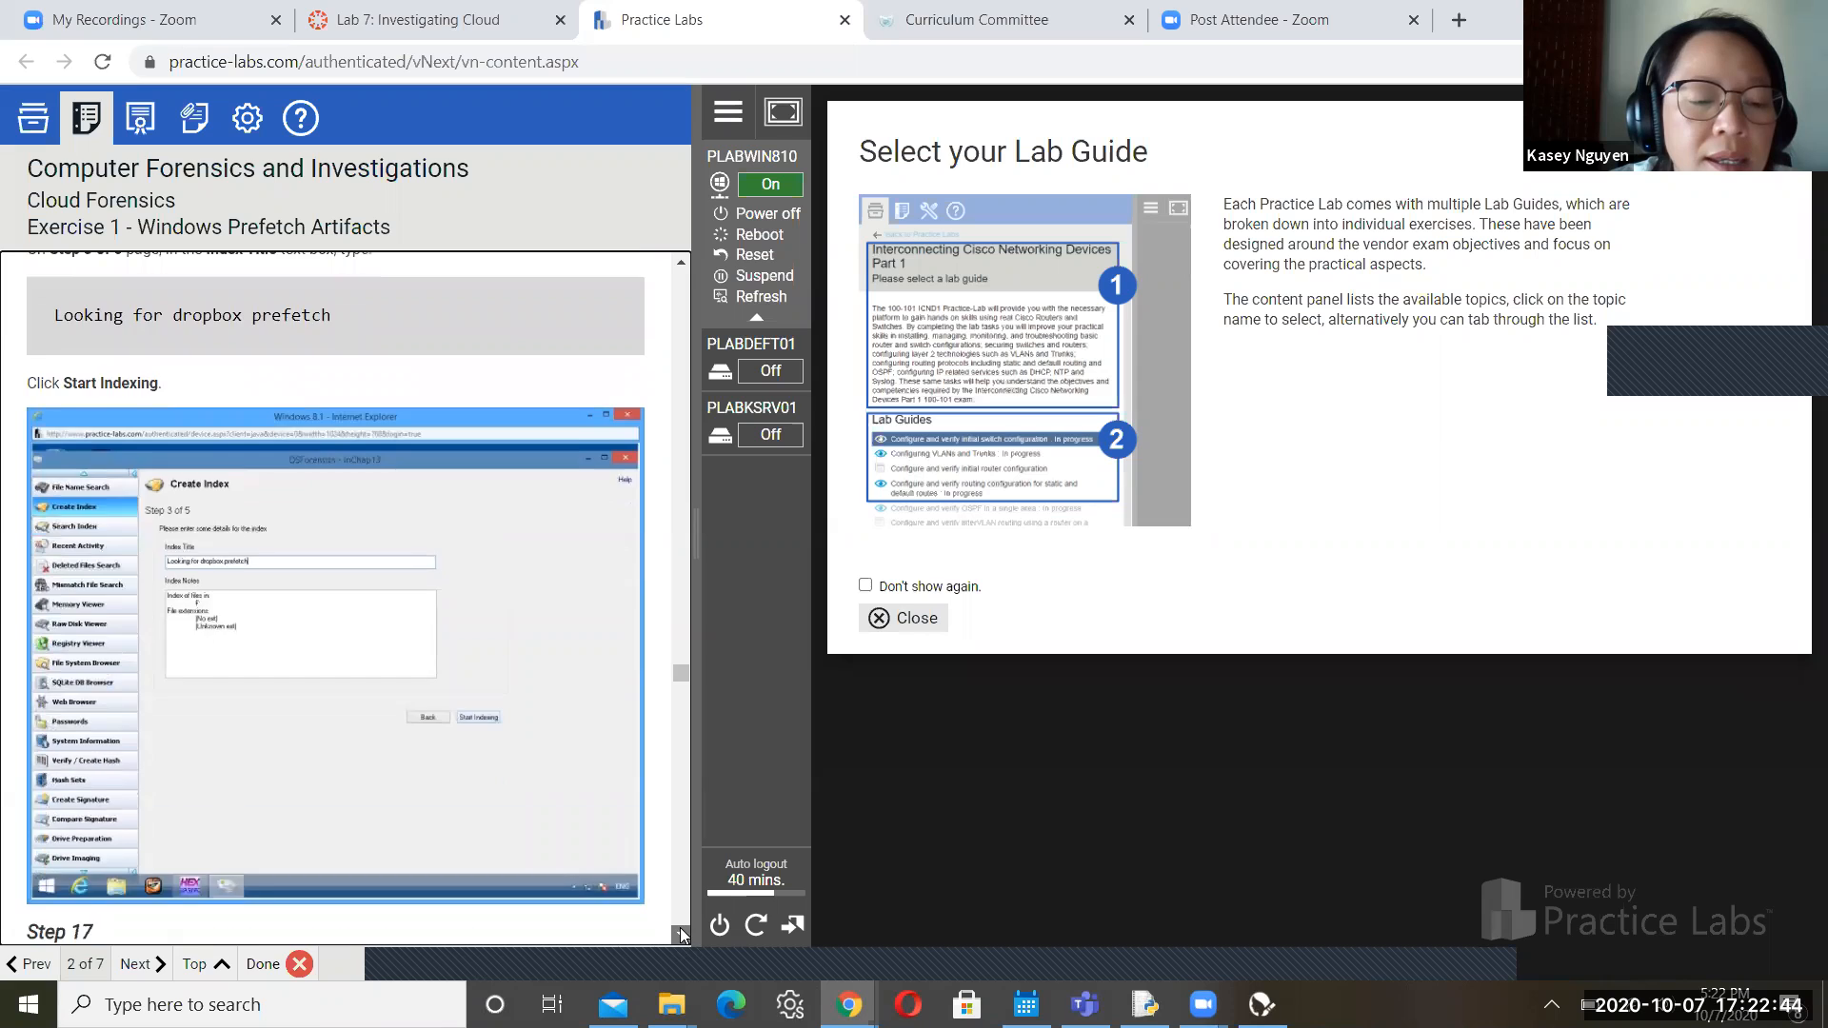
scroll(680, 932, "down", 4)
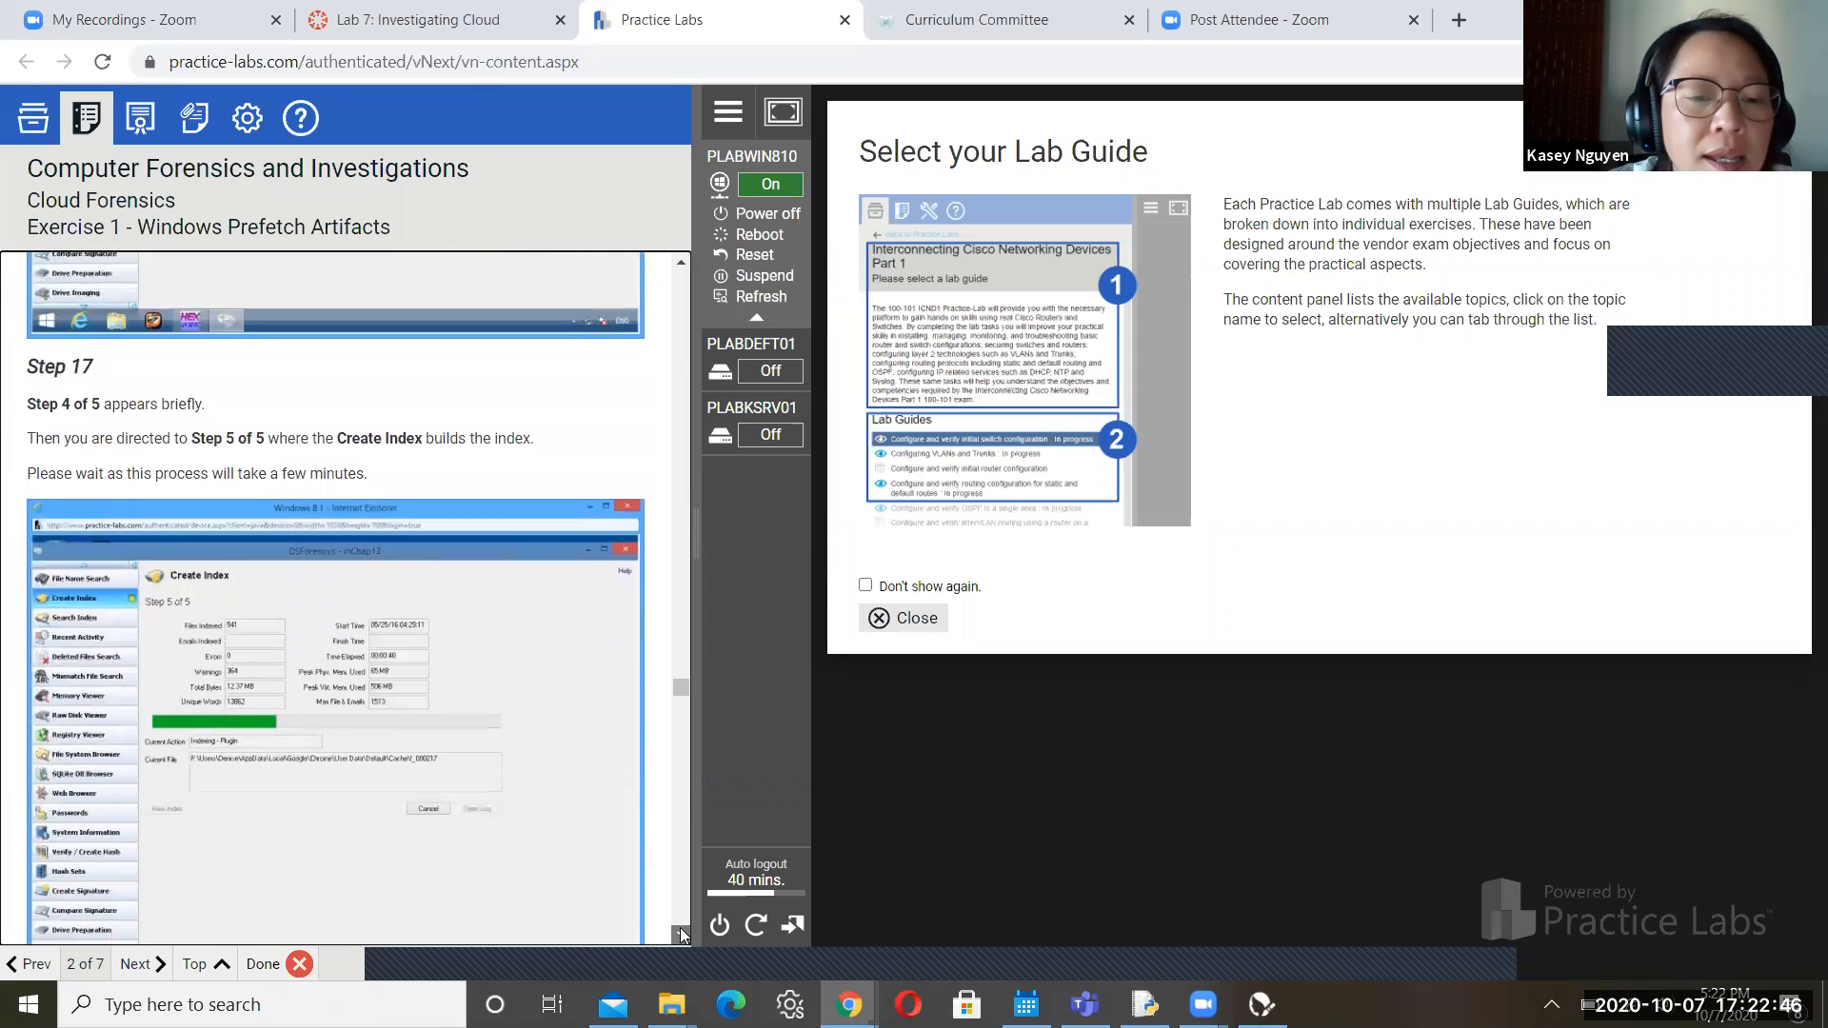
left_click(680, 929)
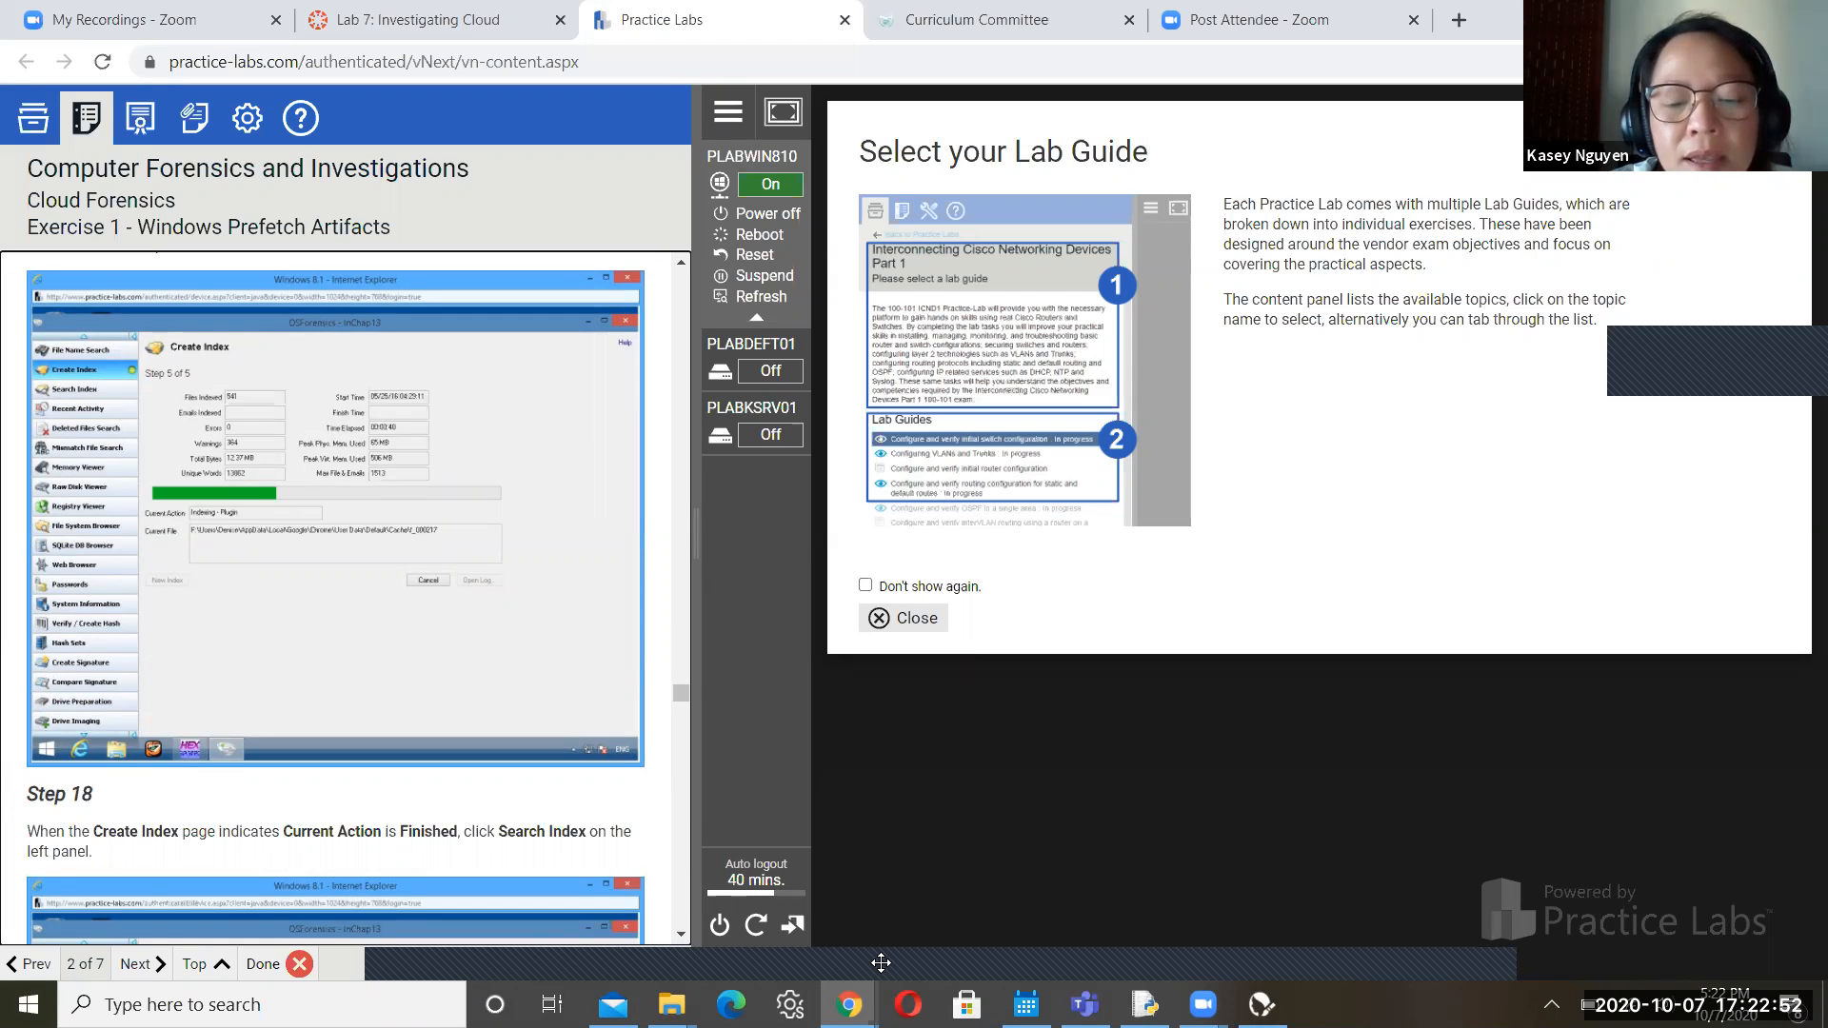
left_click(850, 1004)
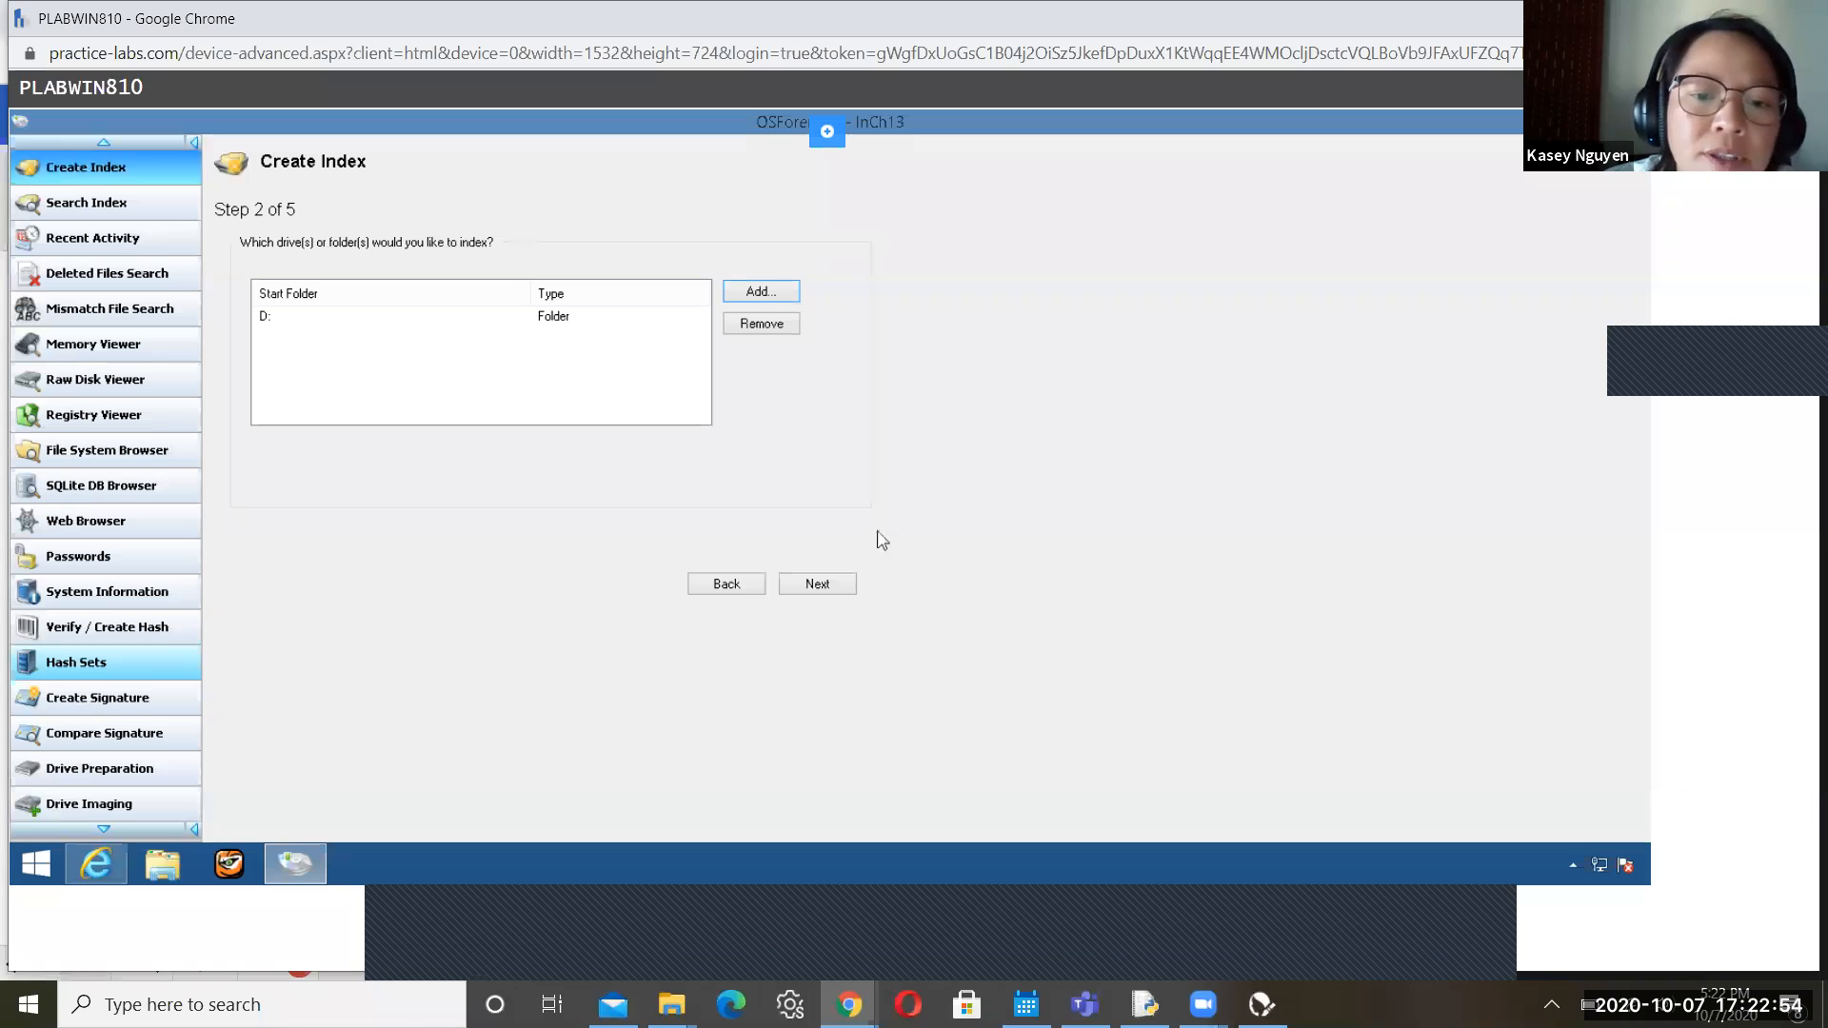
On wizard Step 3 of 5, replace the default index title with 'Looking for dropbox prefetch'
left_click(817, 584)
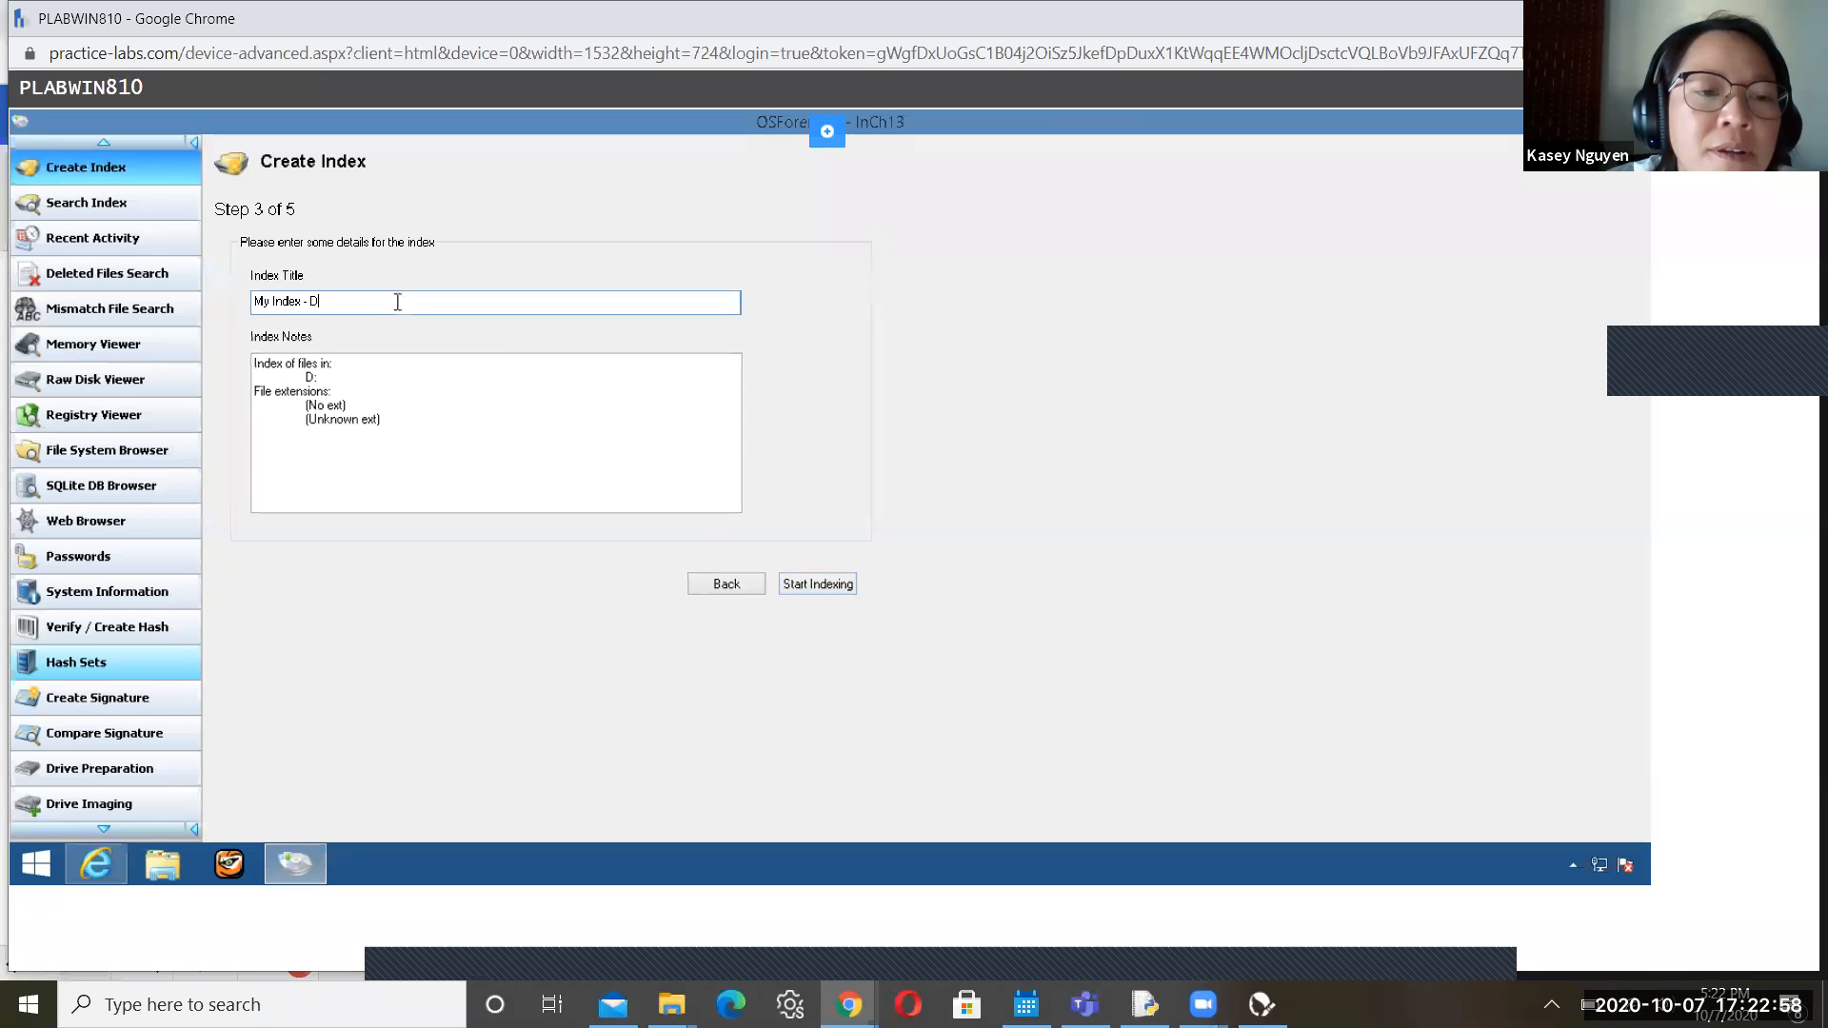
left_click_drag(394, 300, 226, 300)
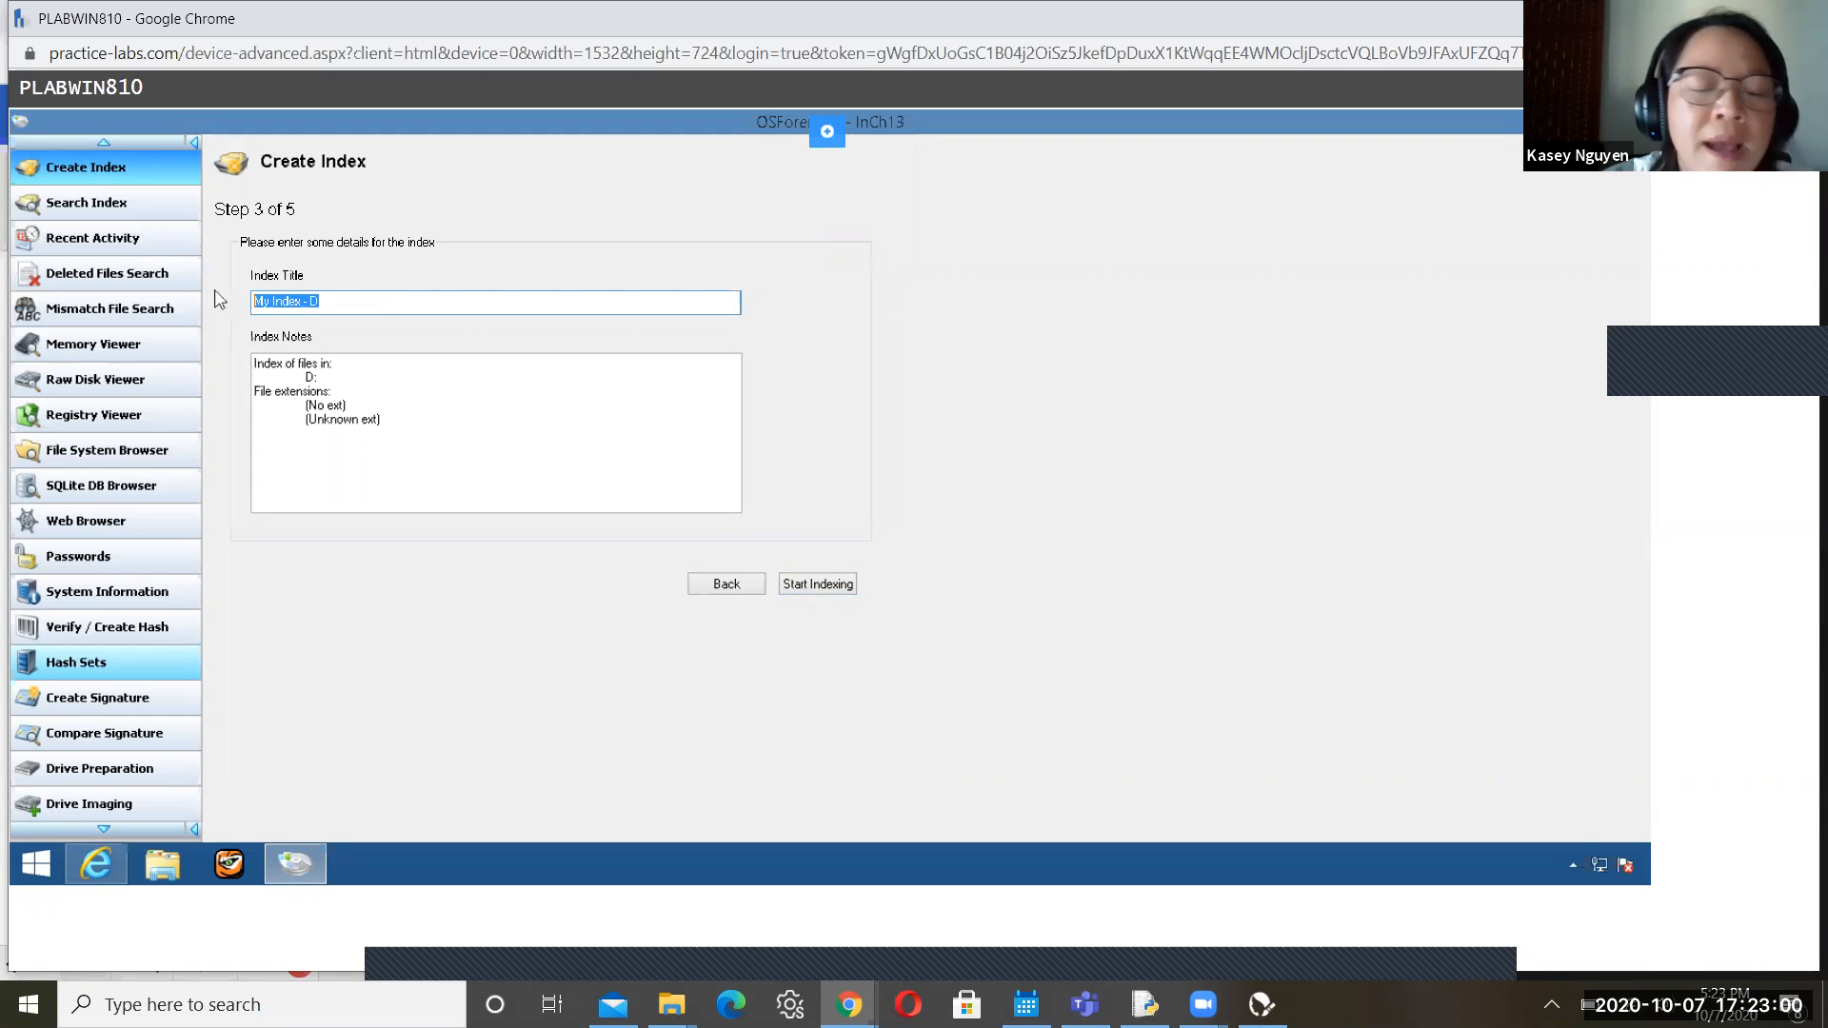
type("L")
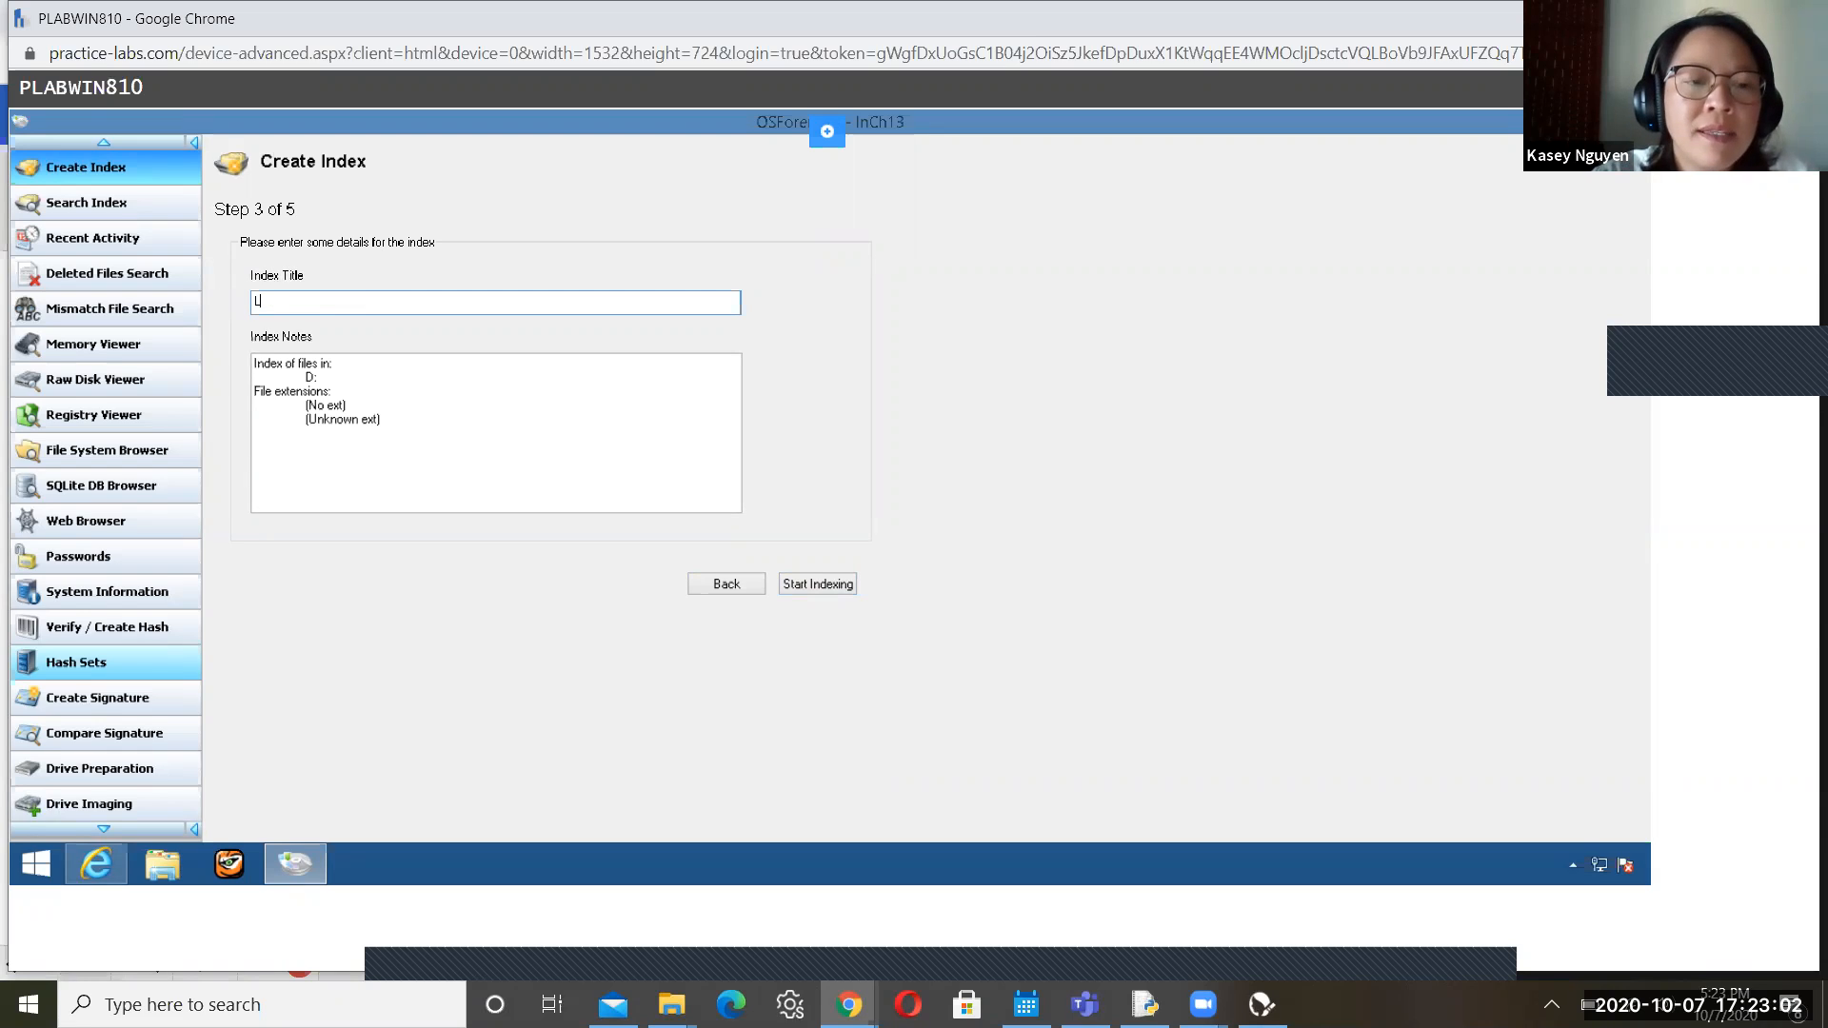
type("ooki")
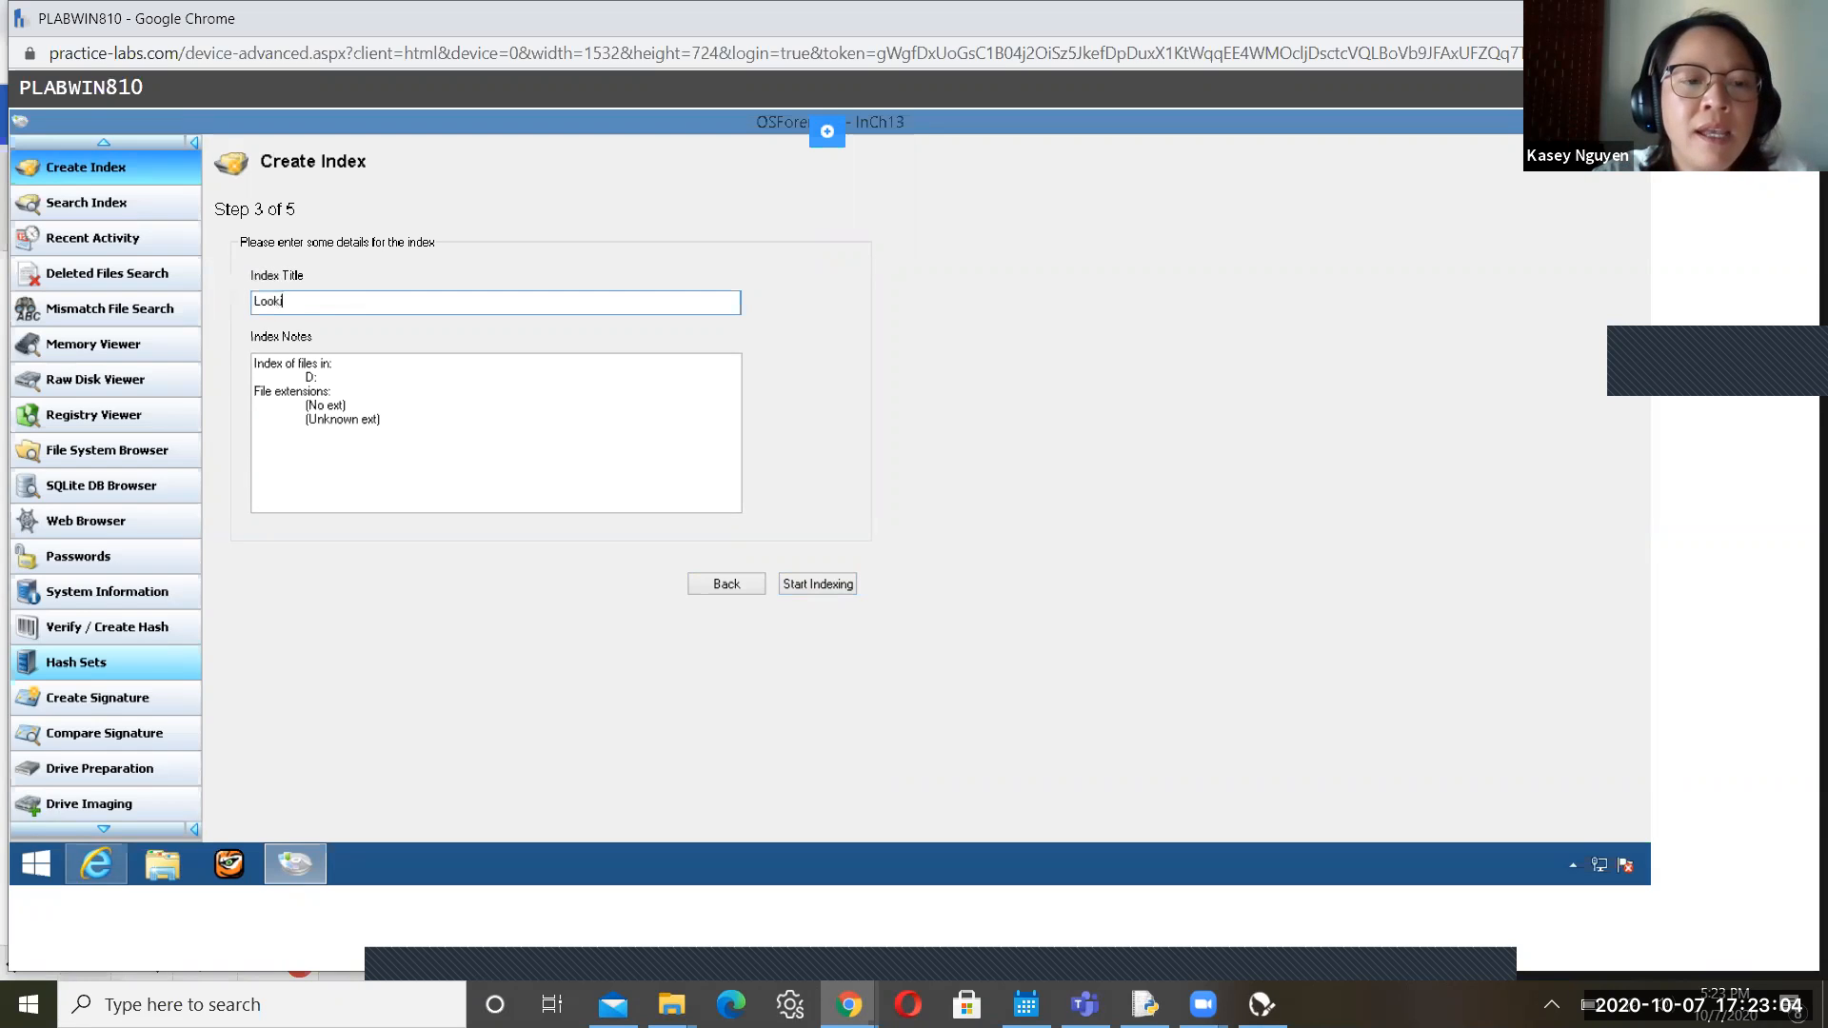
type("ng for drop")
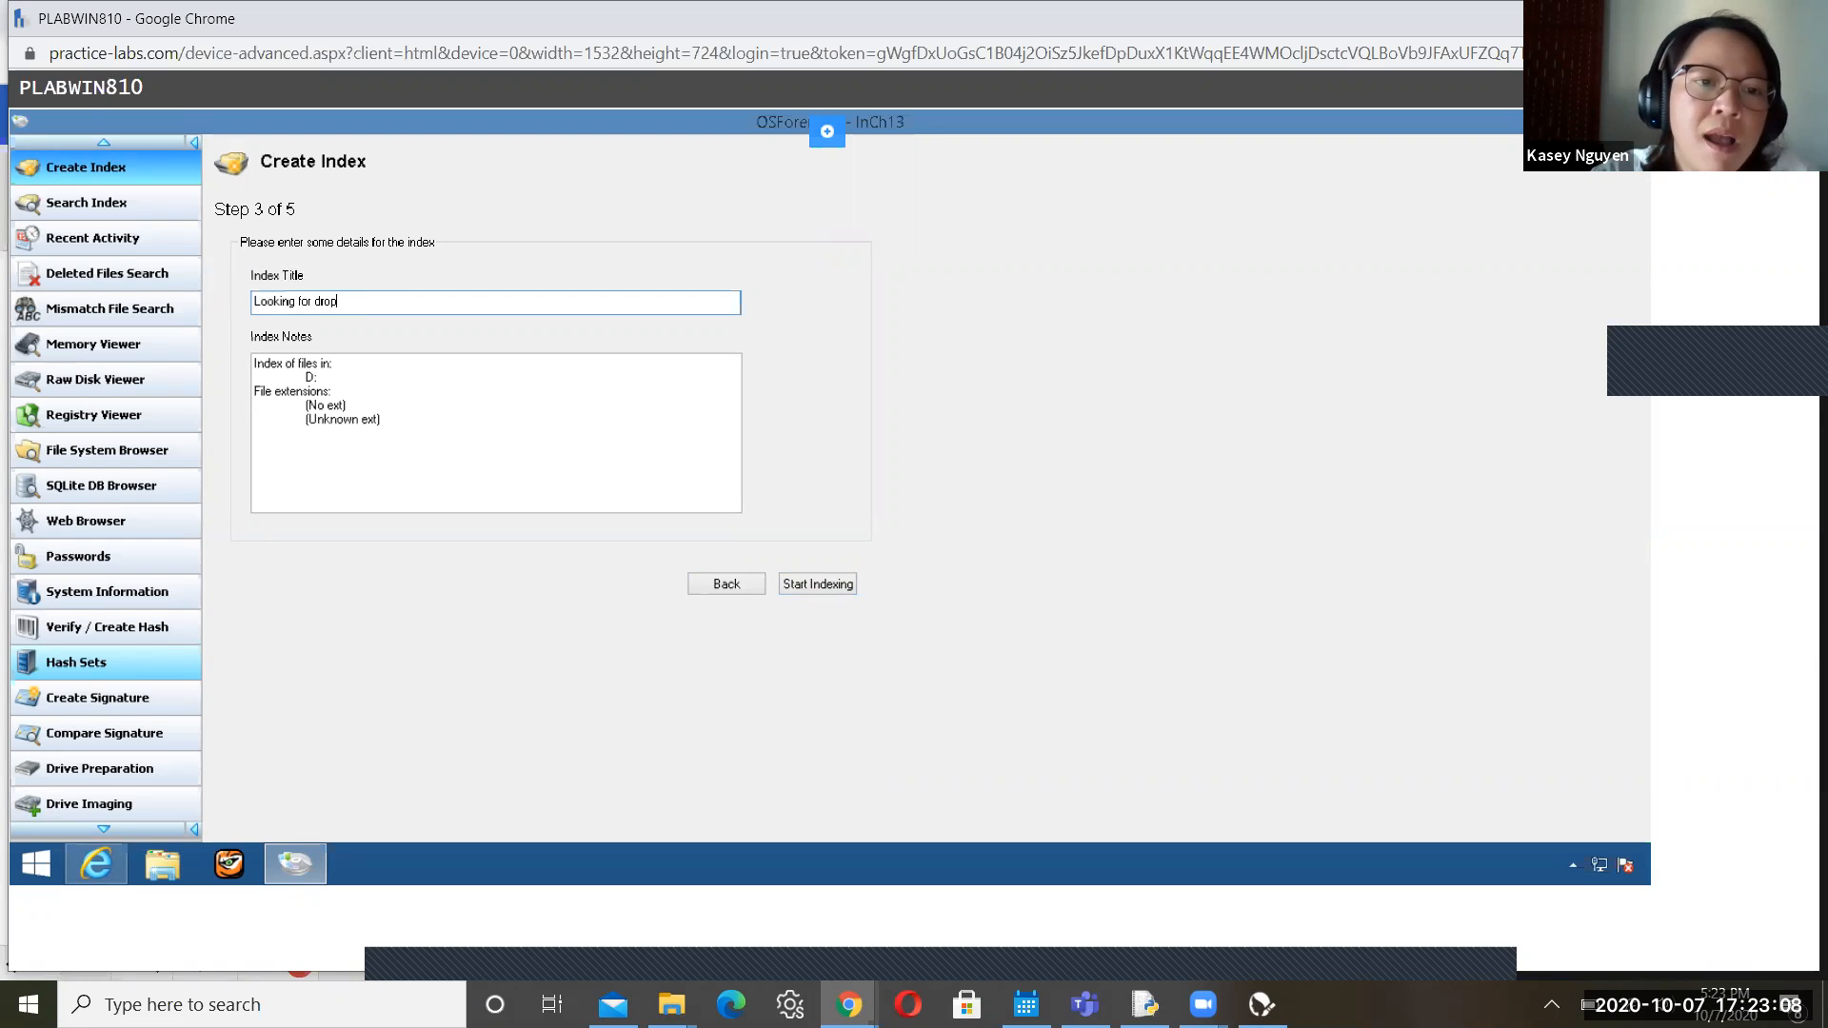
type("box pref")
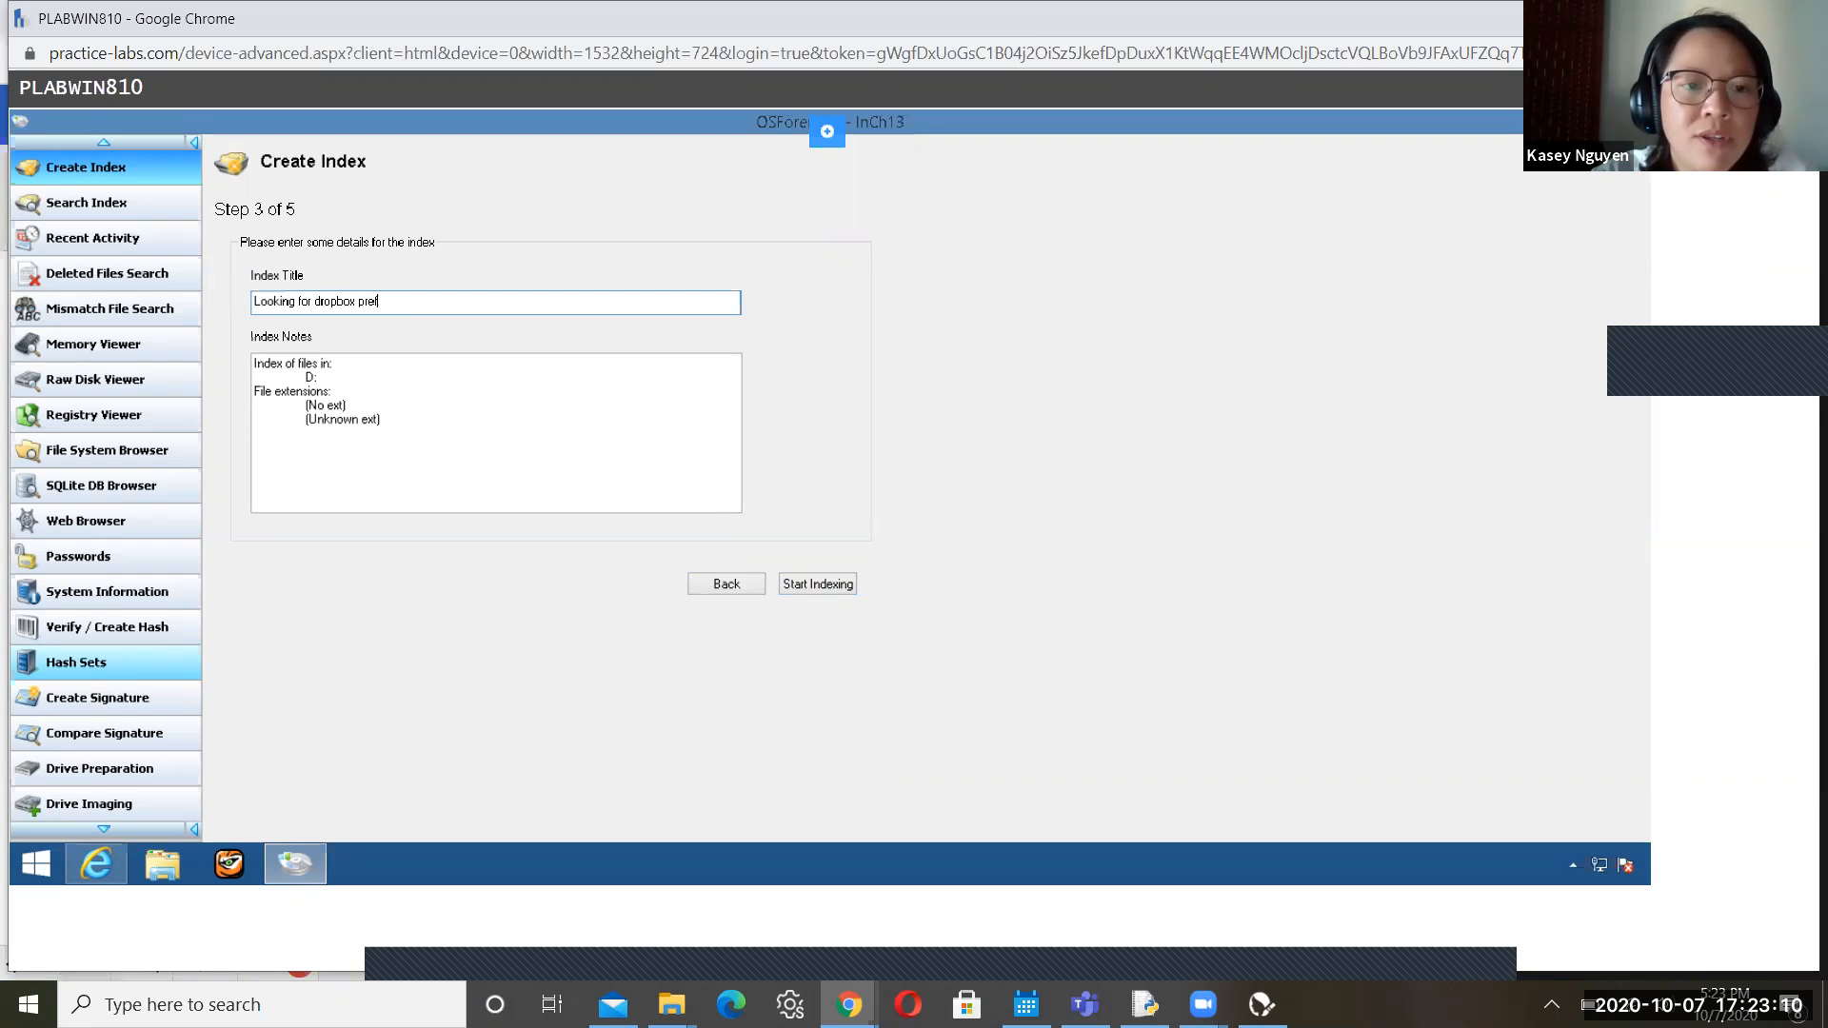
type("etch")
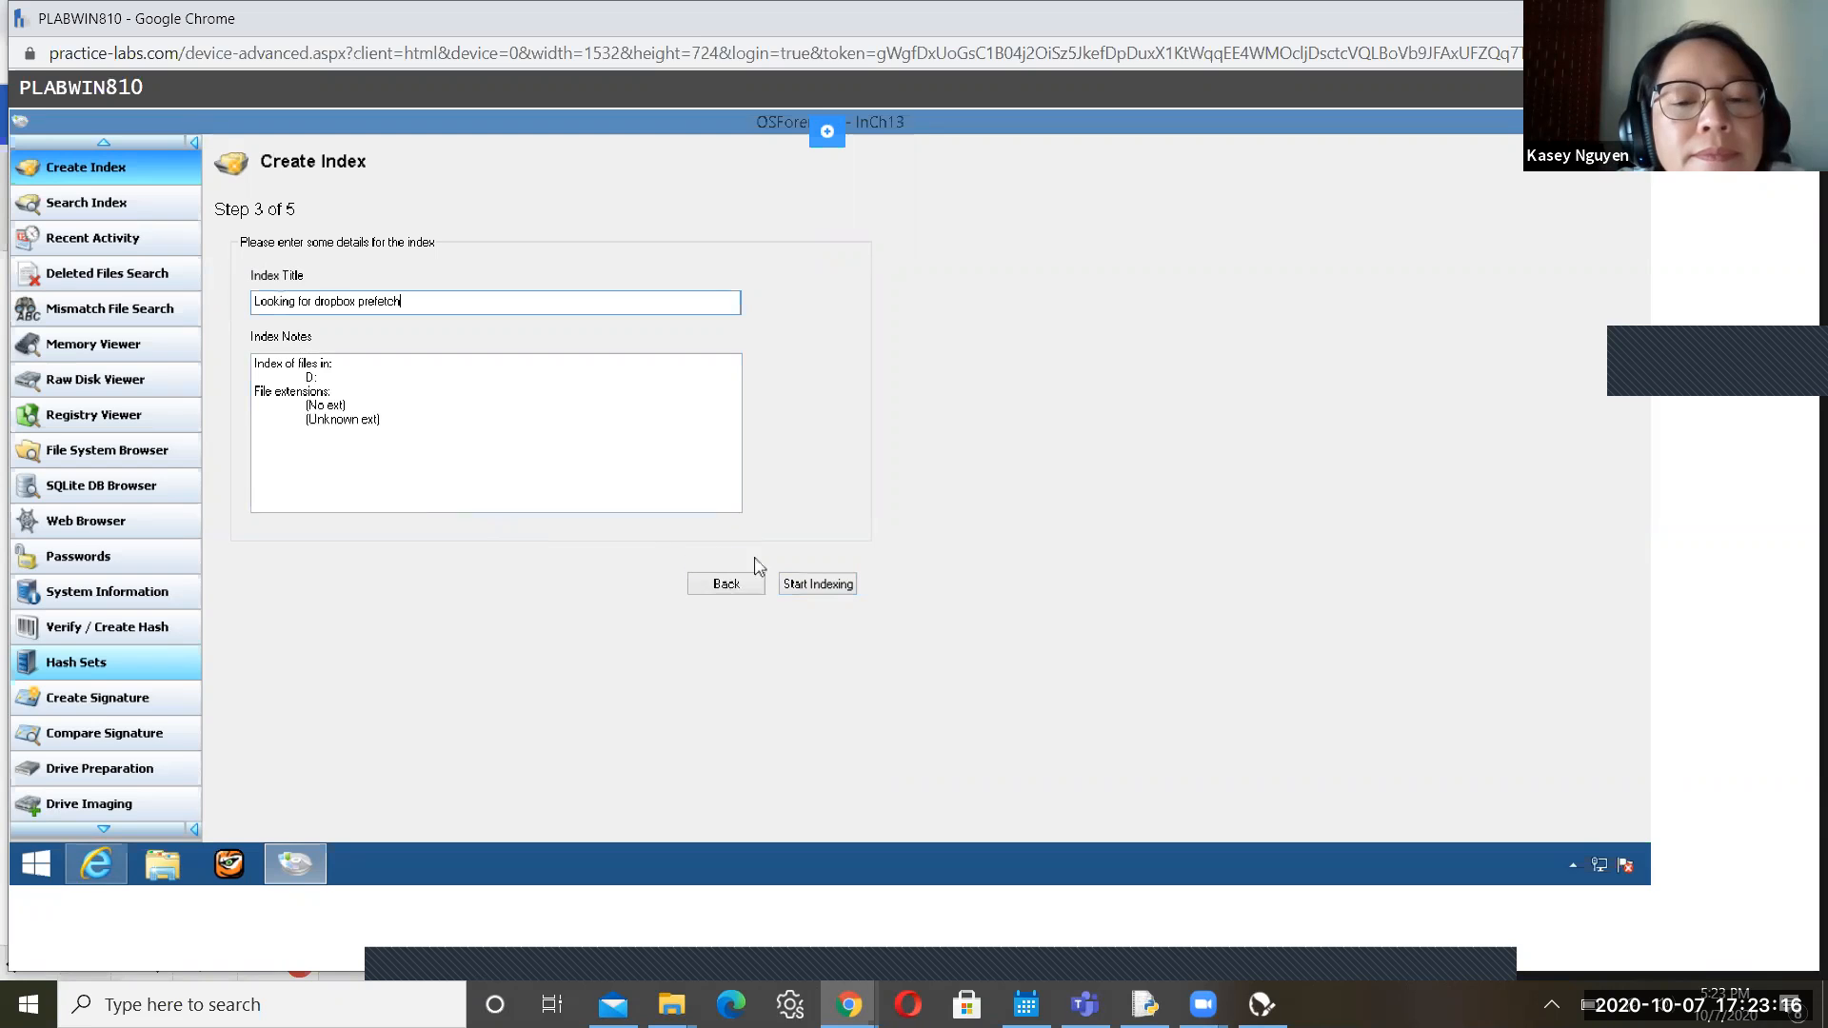
Start indexing drive D: and let it run past 1028 indexed files
left_click(821, 585)
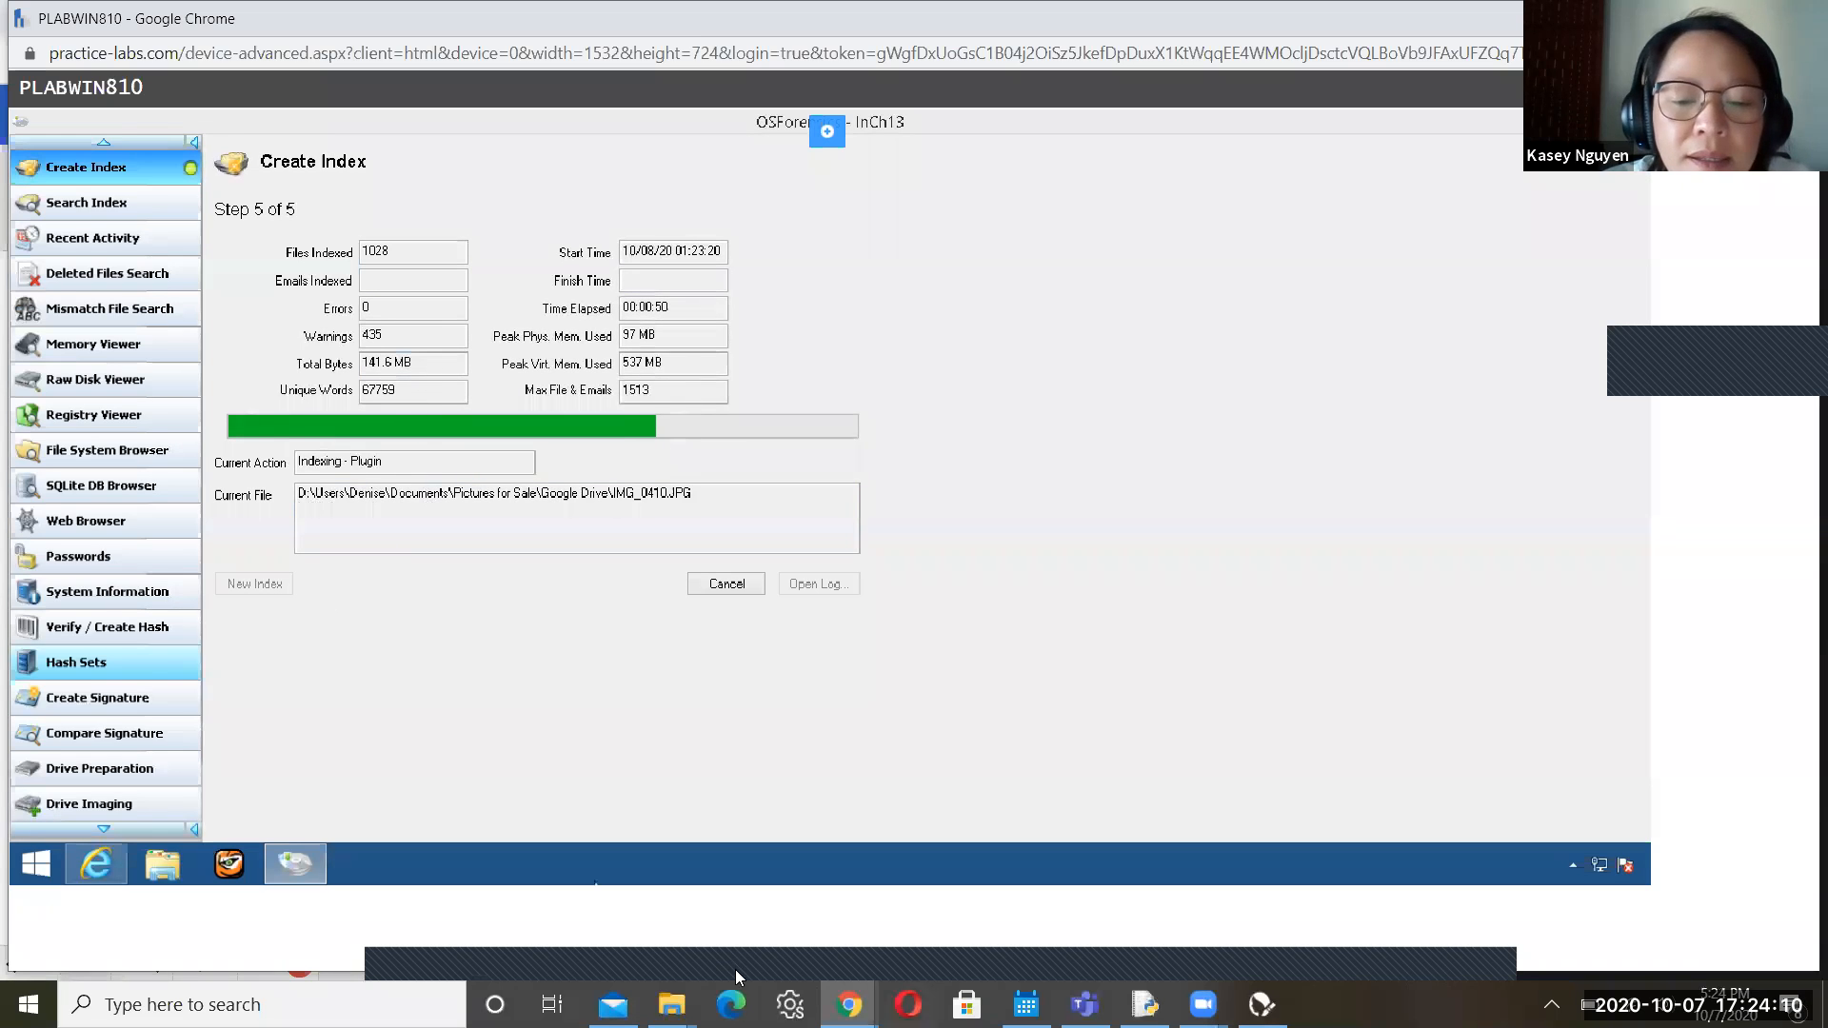
Return to the lab guide and scroll to Step 19 on searching the index for 'dropbox'
left_click(637, 967)
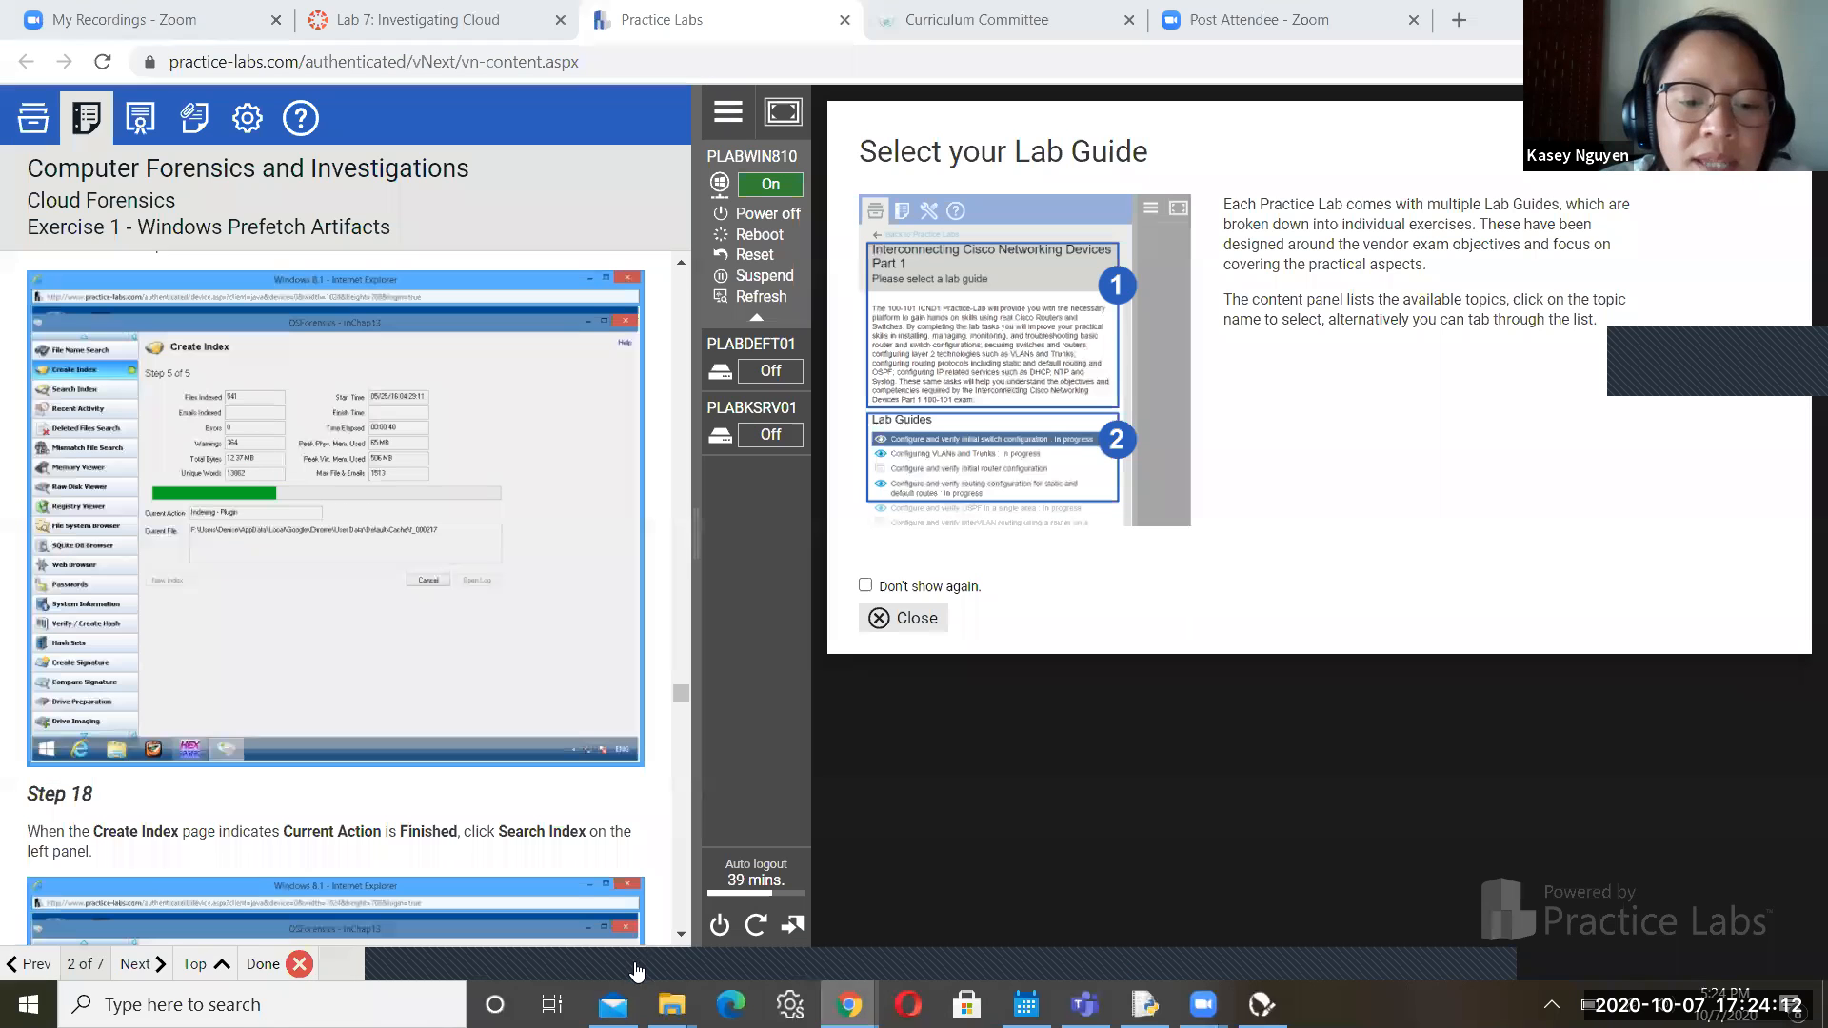
scroll(672, 935, "down", 6)
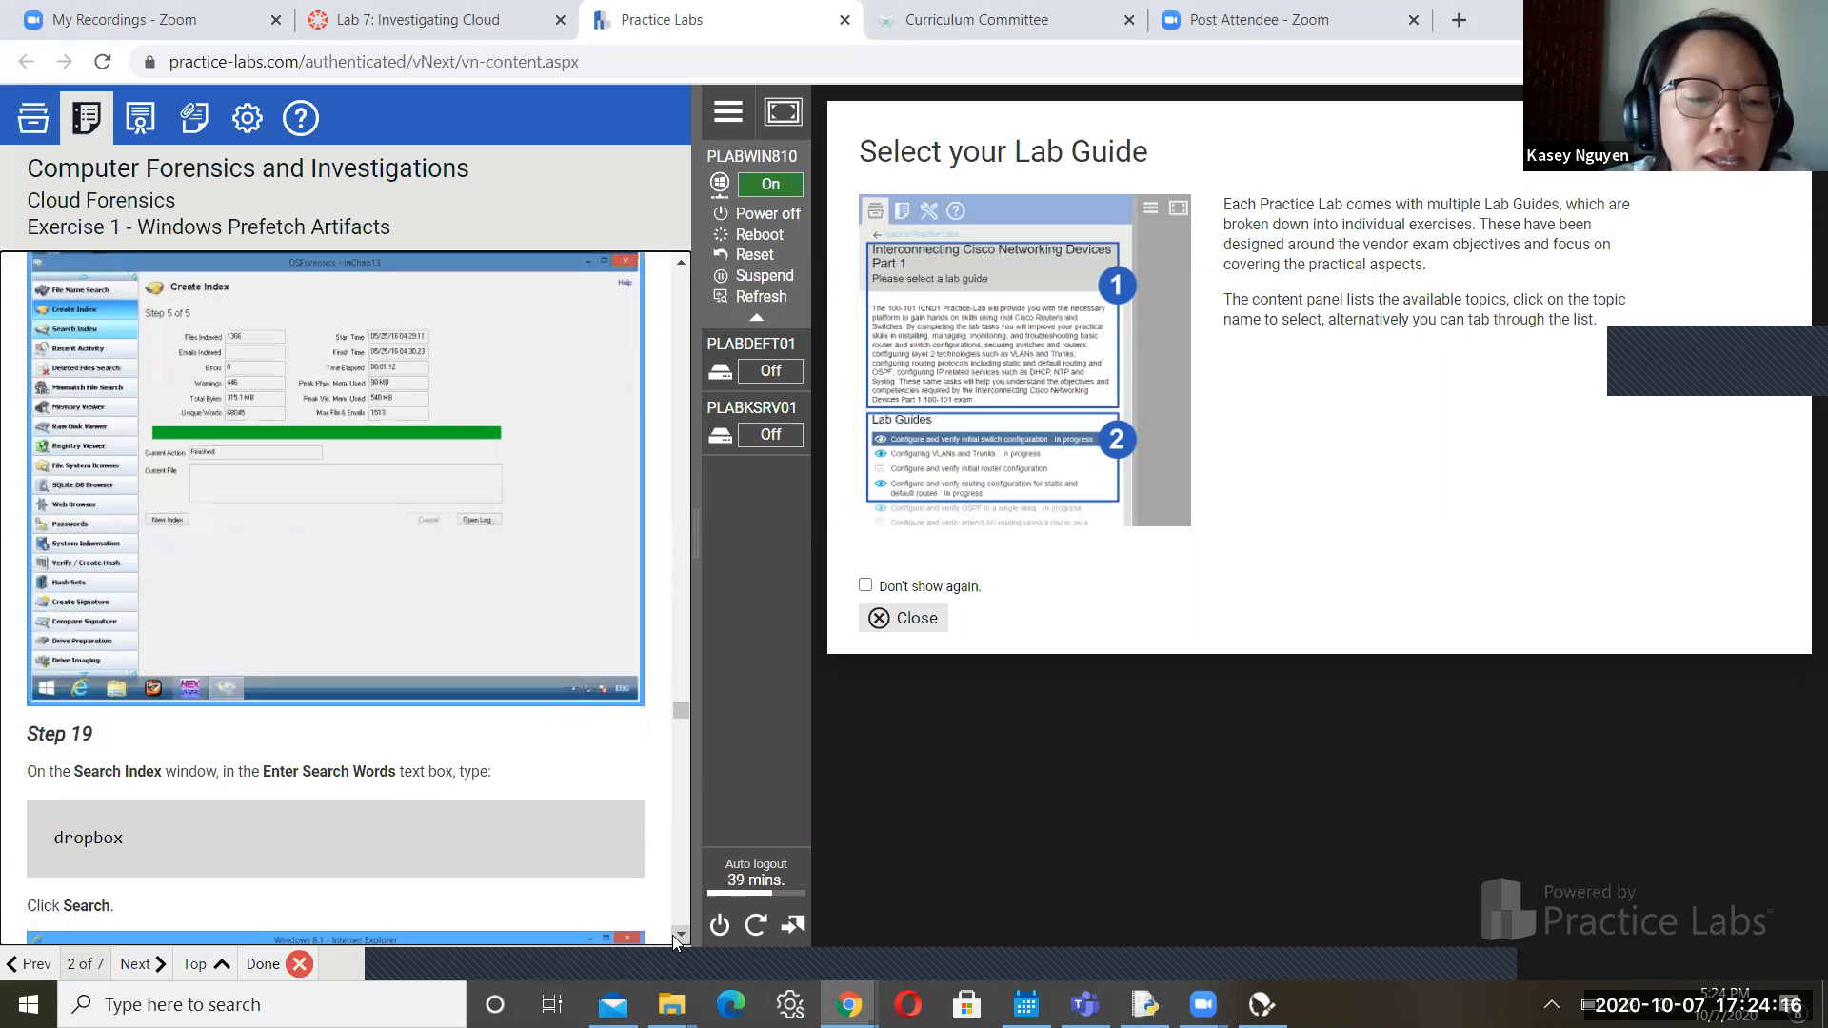
scroll(672, 935, "down", 1)
scroll(672, 935, "down", 2)
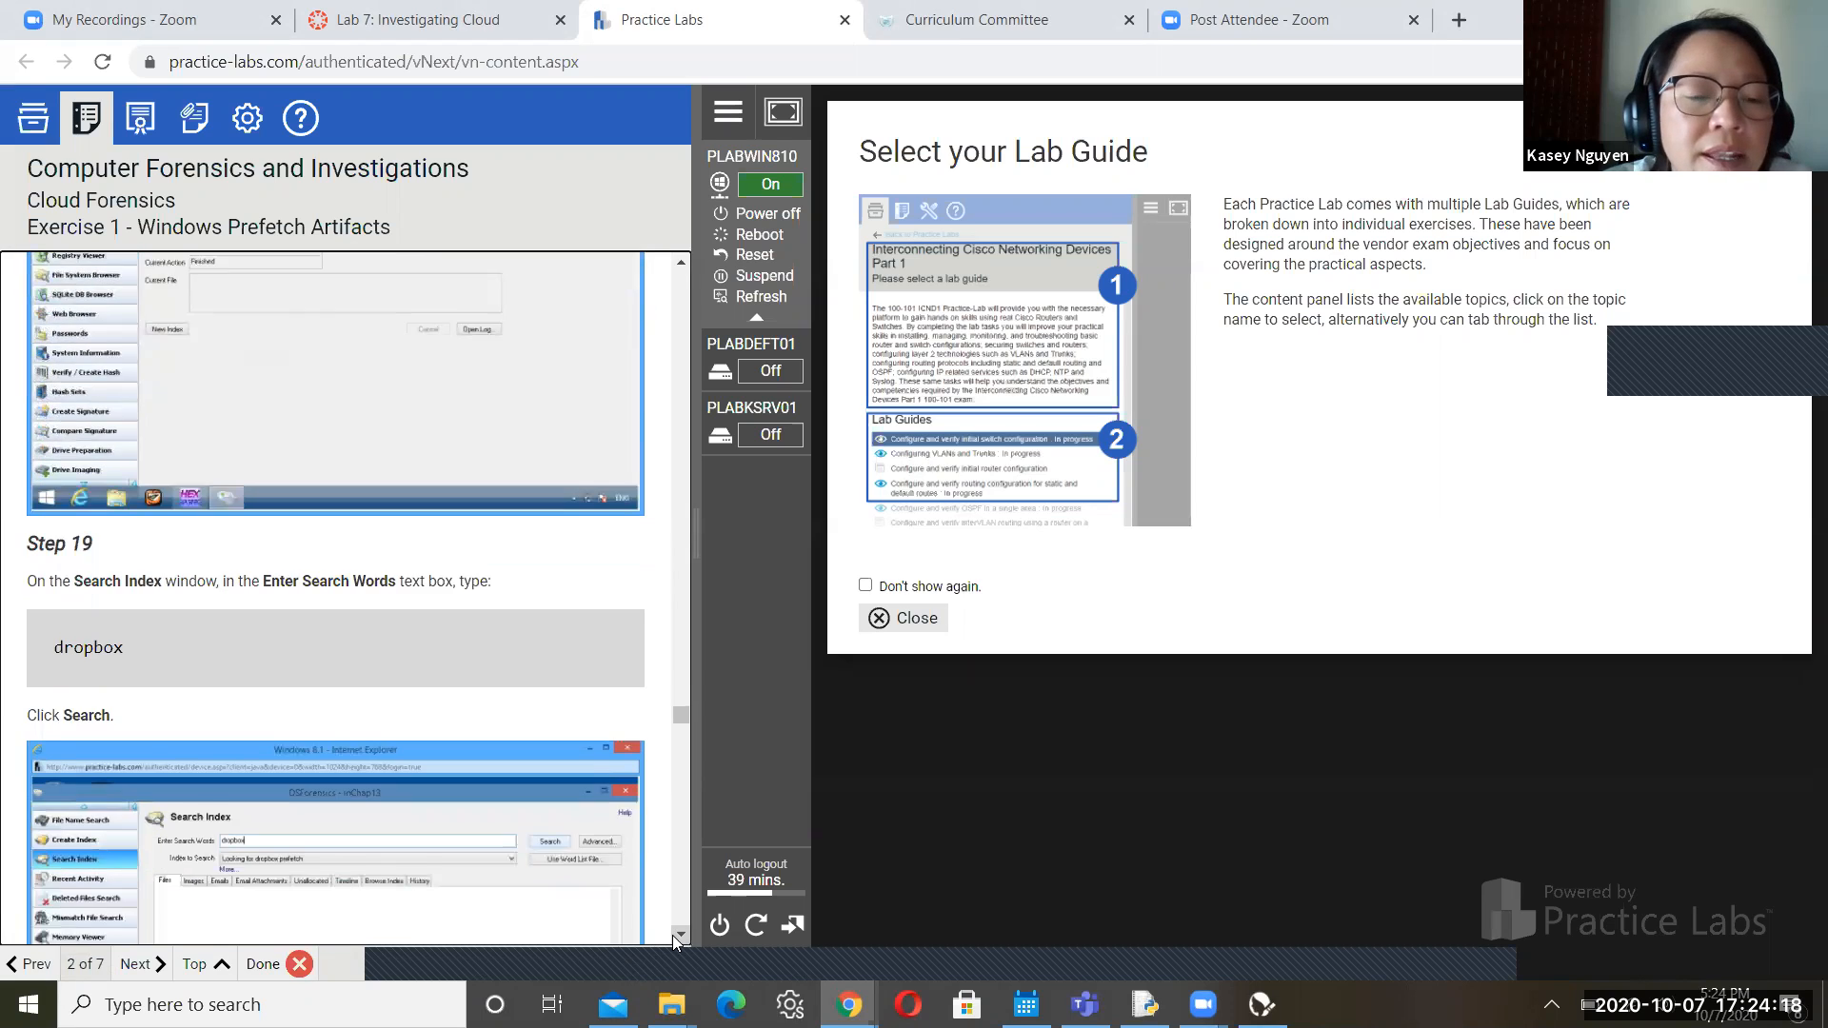
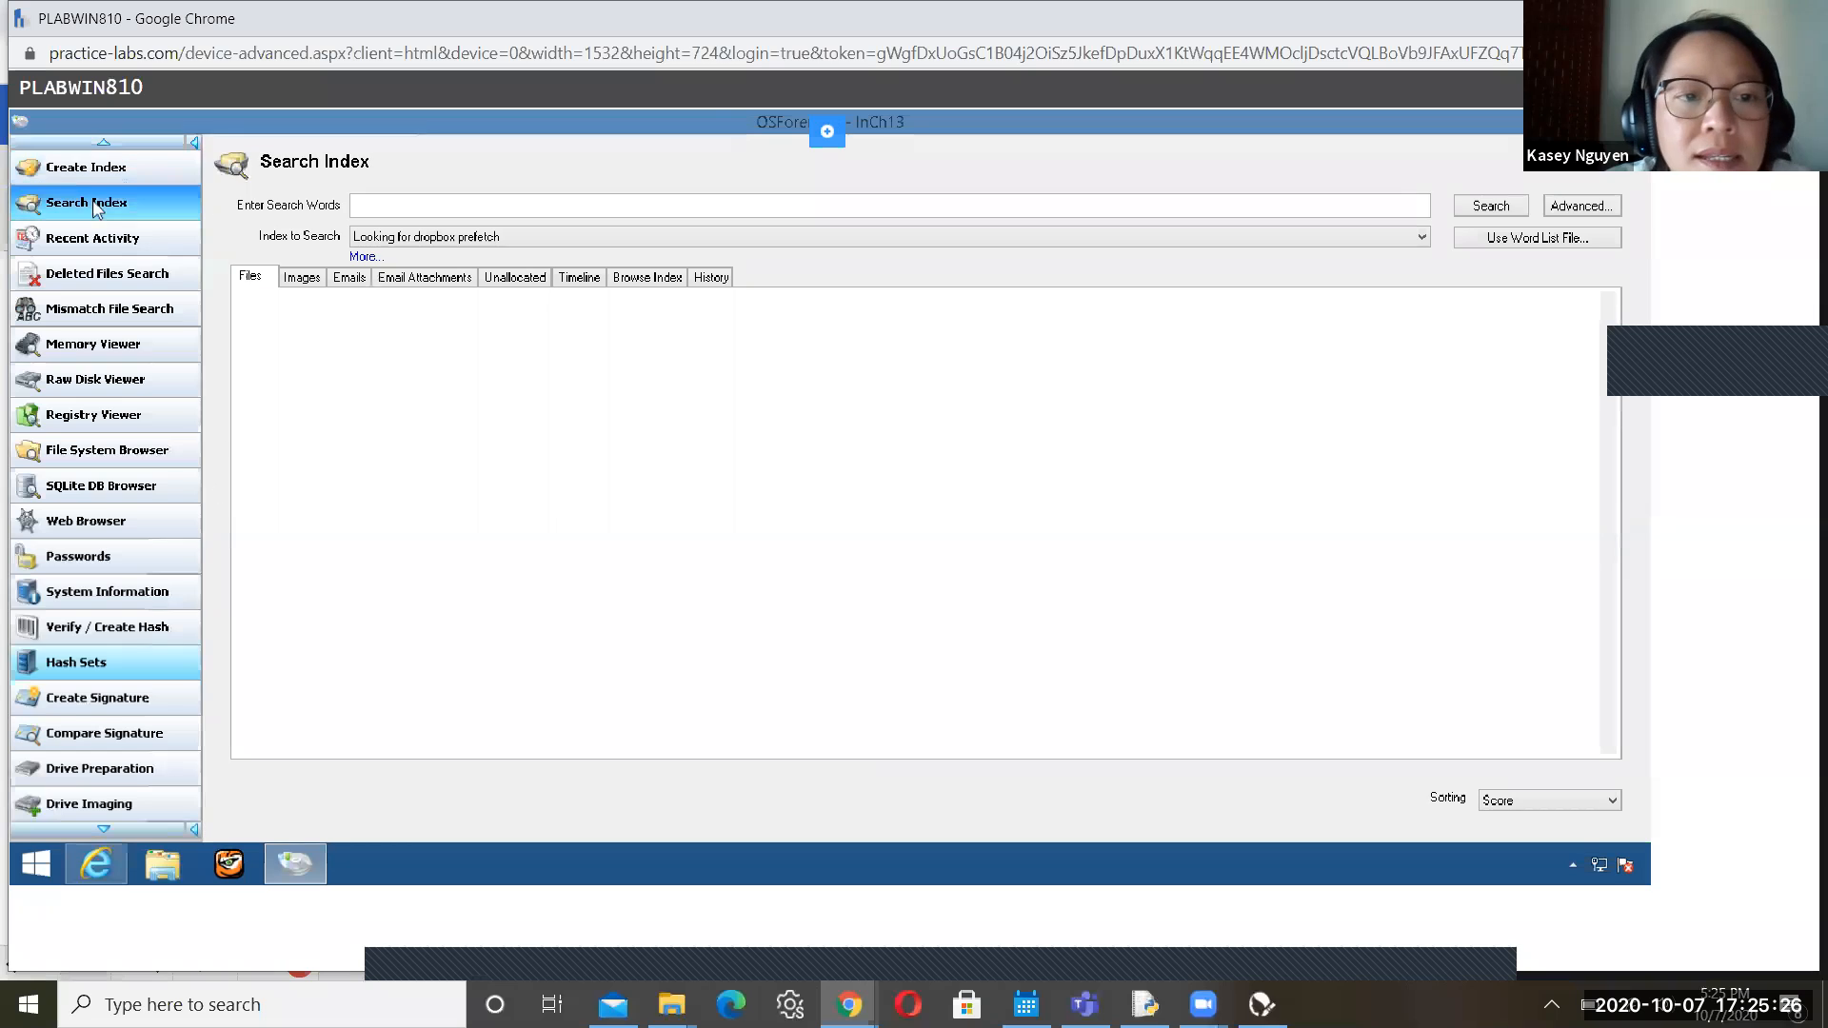
Search the index for 'dropbox' and select the DROPBOX 2.10.3.EXE-1BE85E1C.pf result
left_click(451, 203)
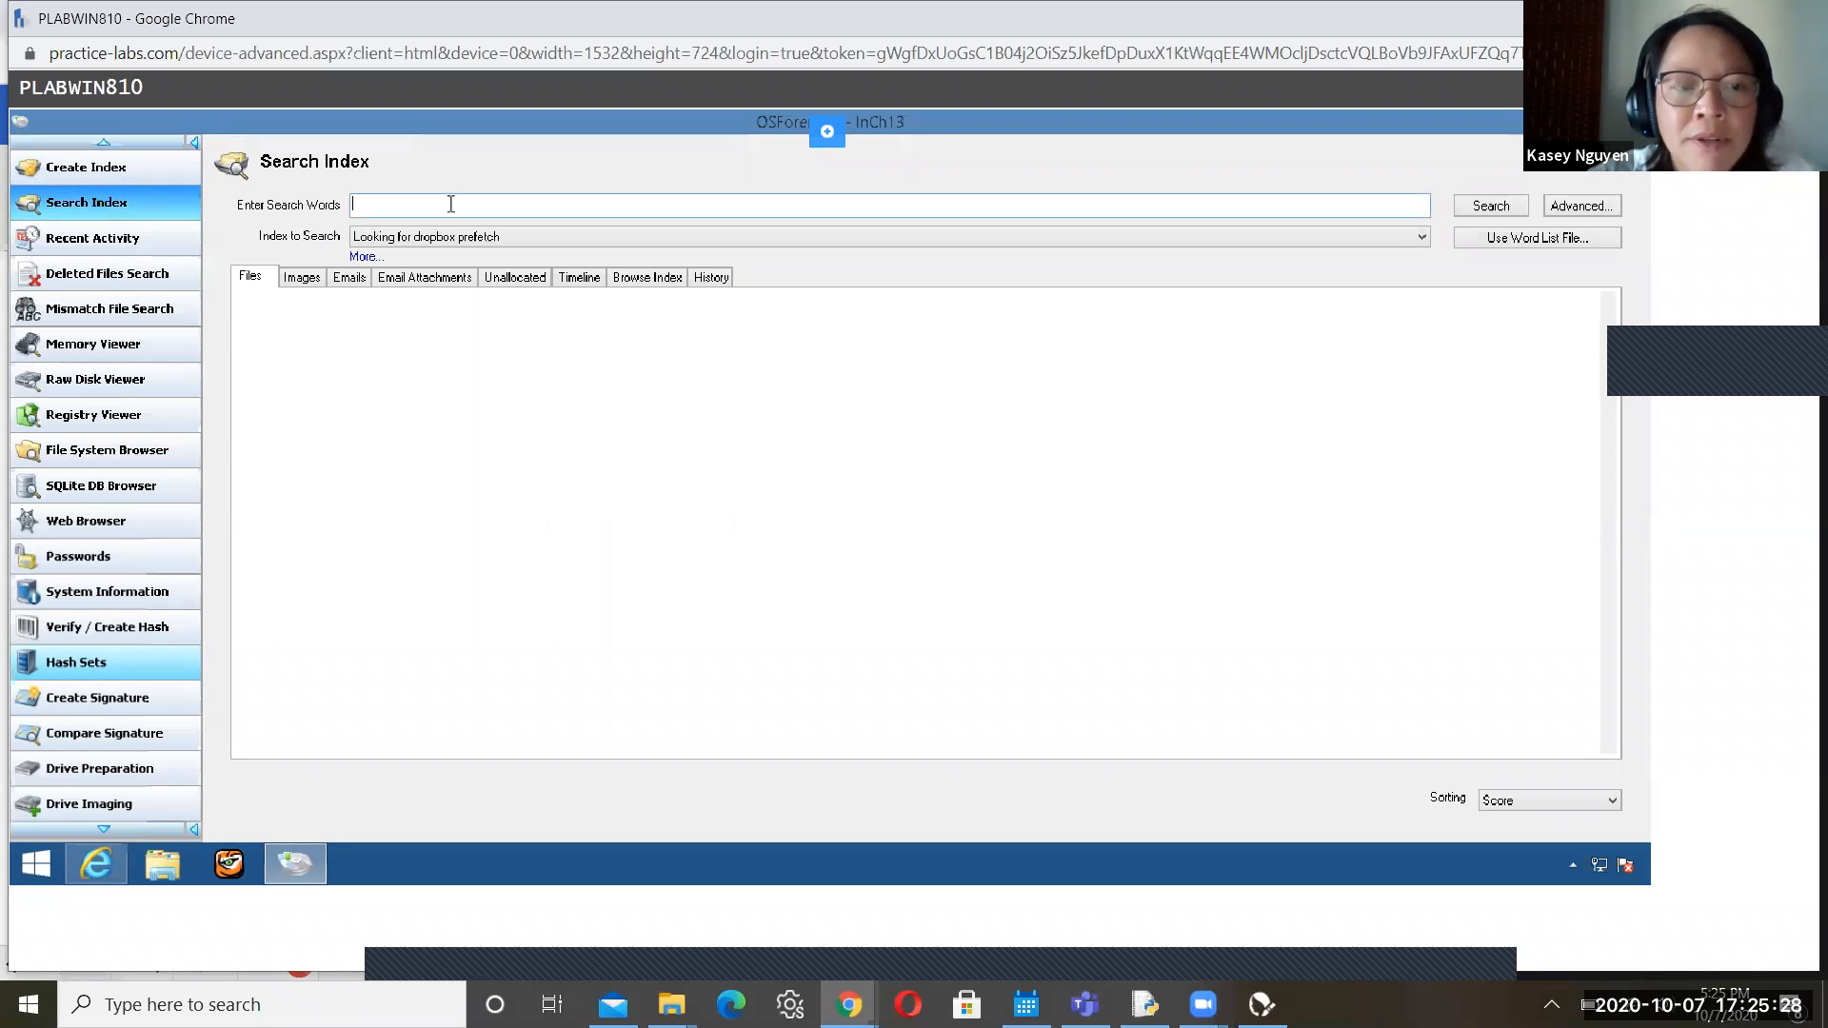
type("drop")
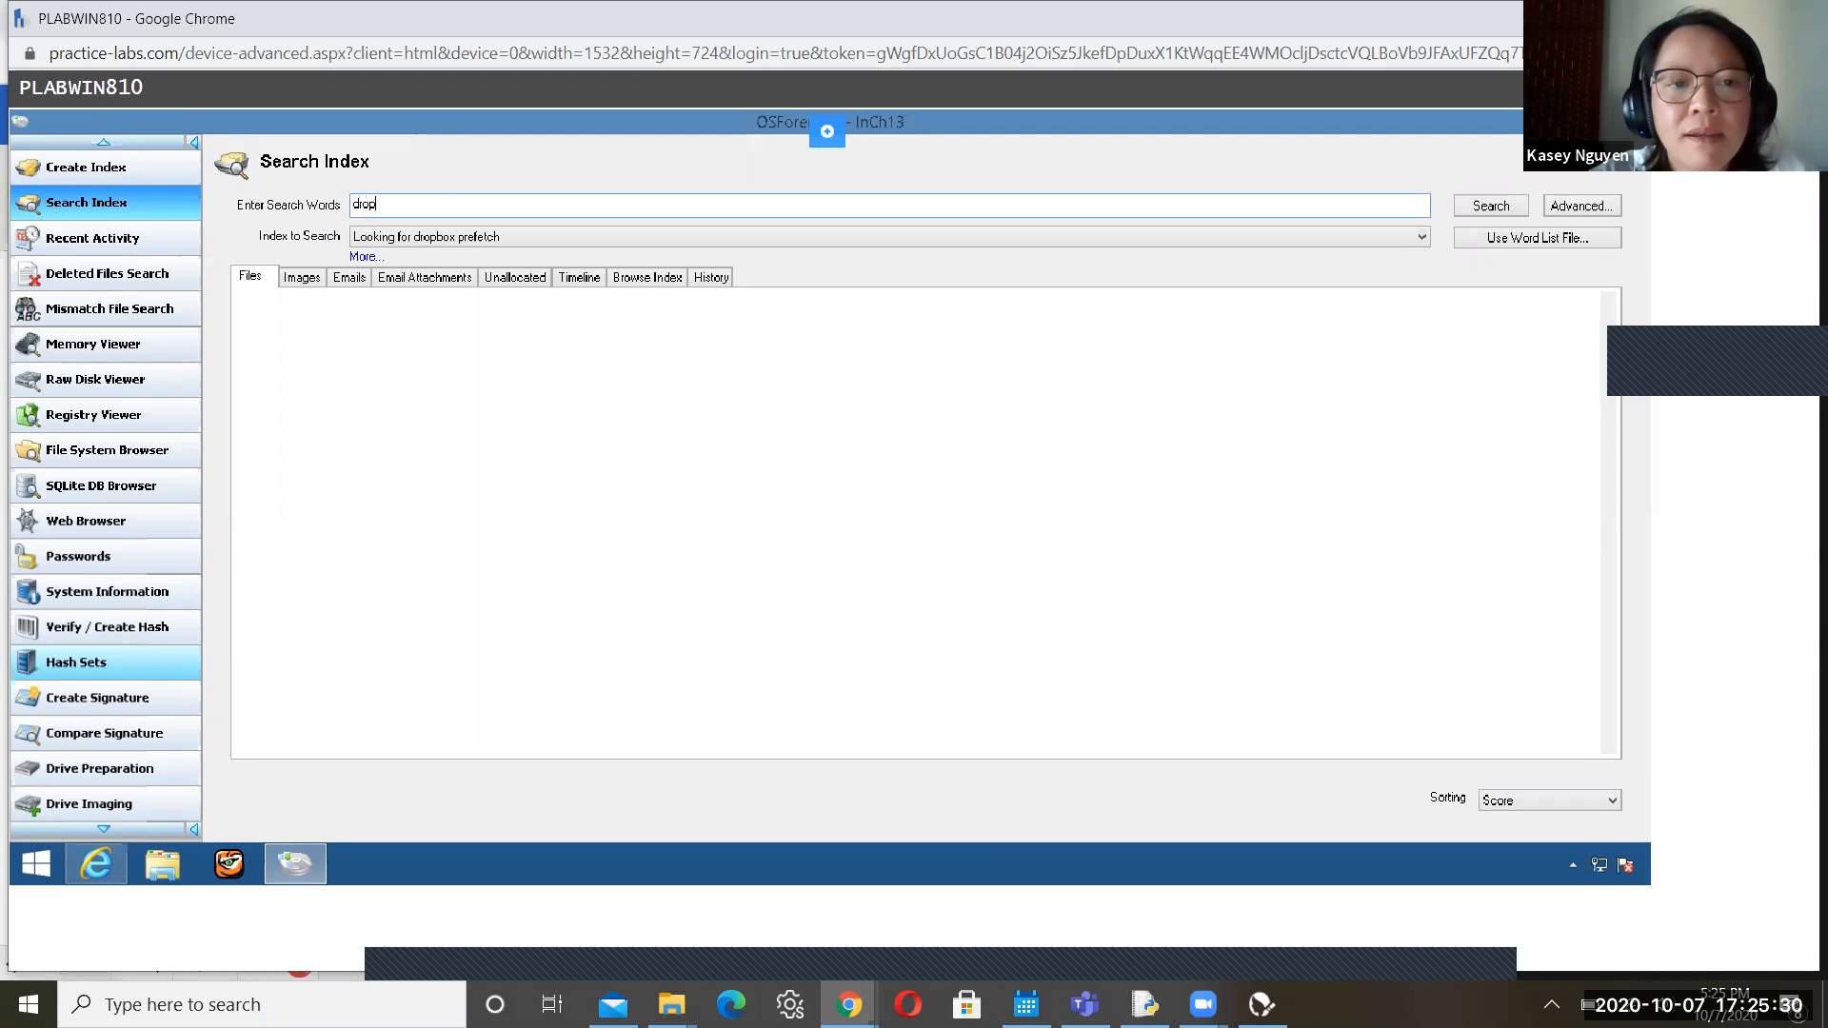
type("box")
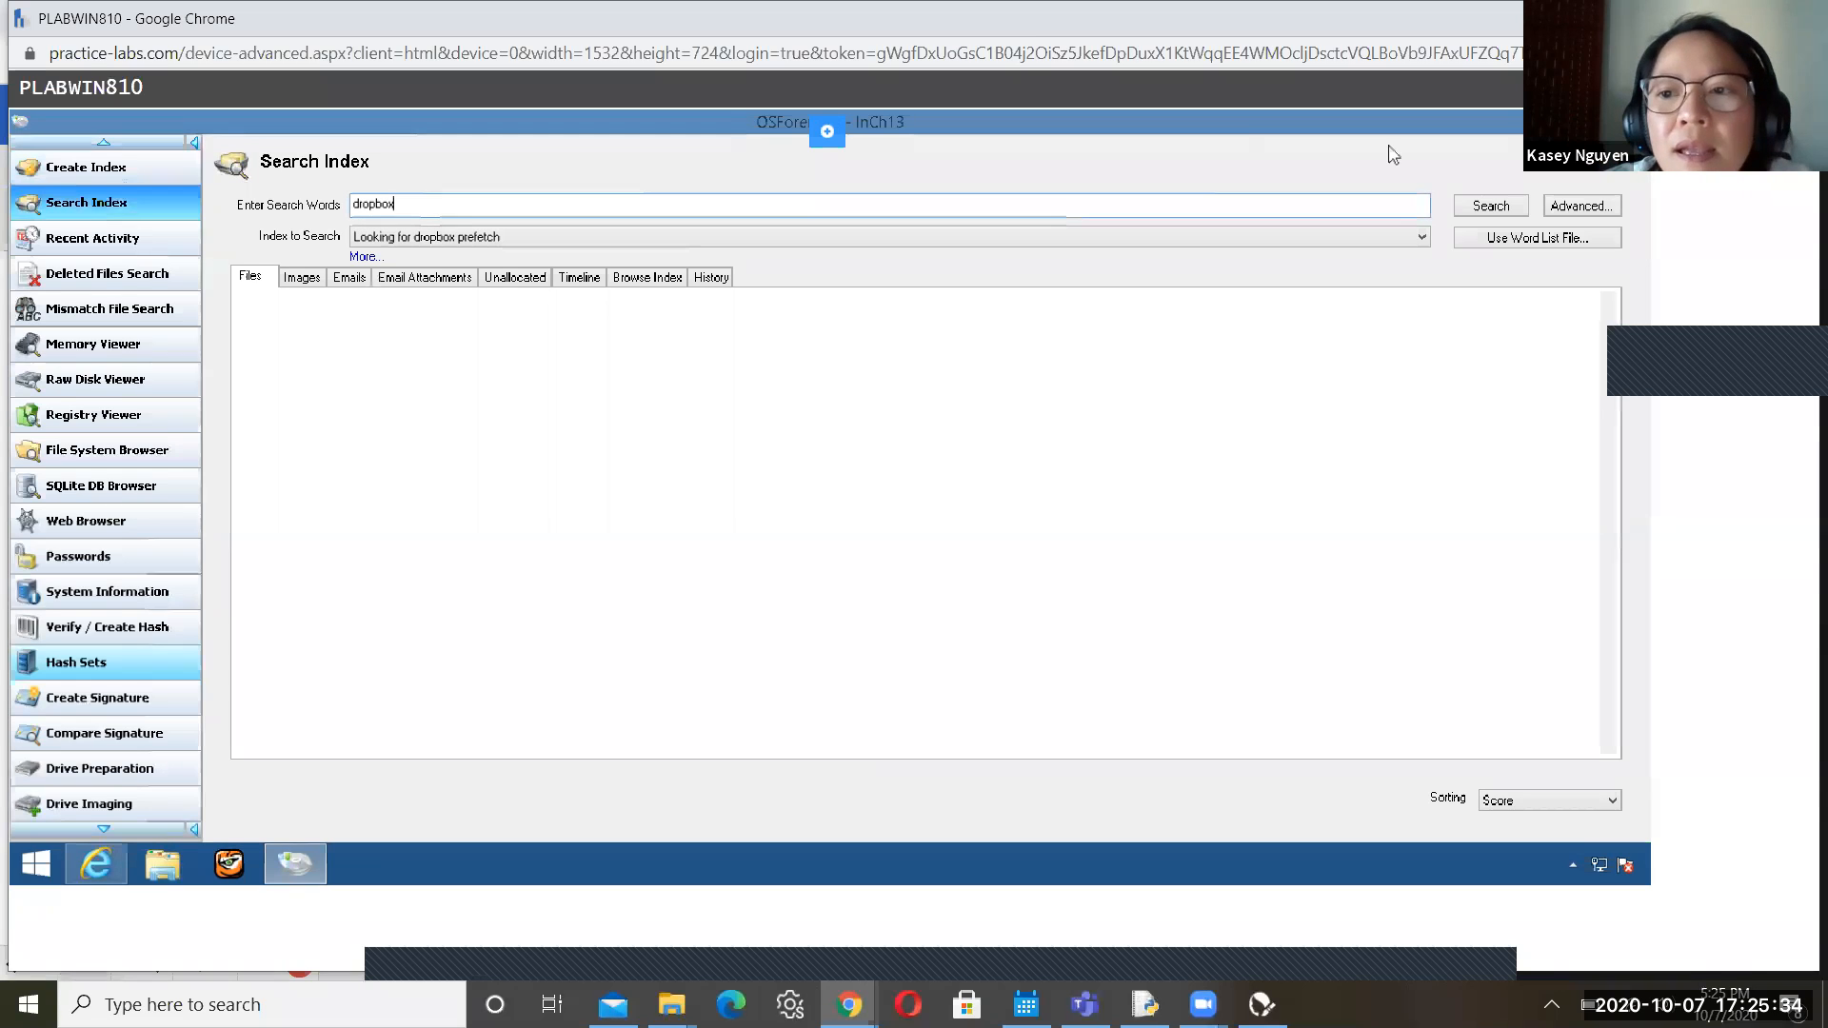
left_click(1486, 208)
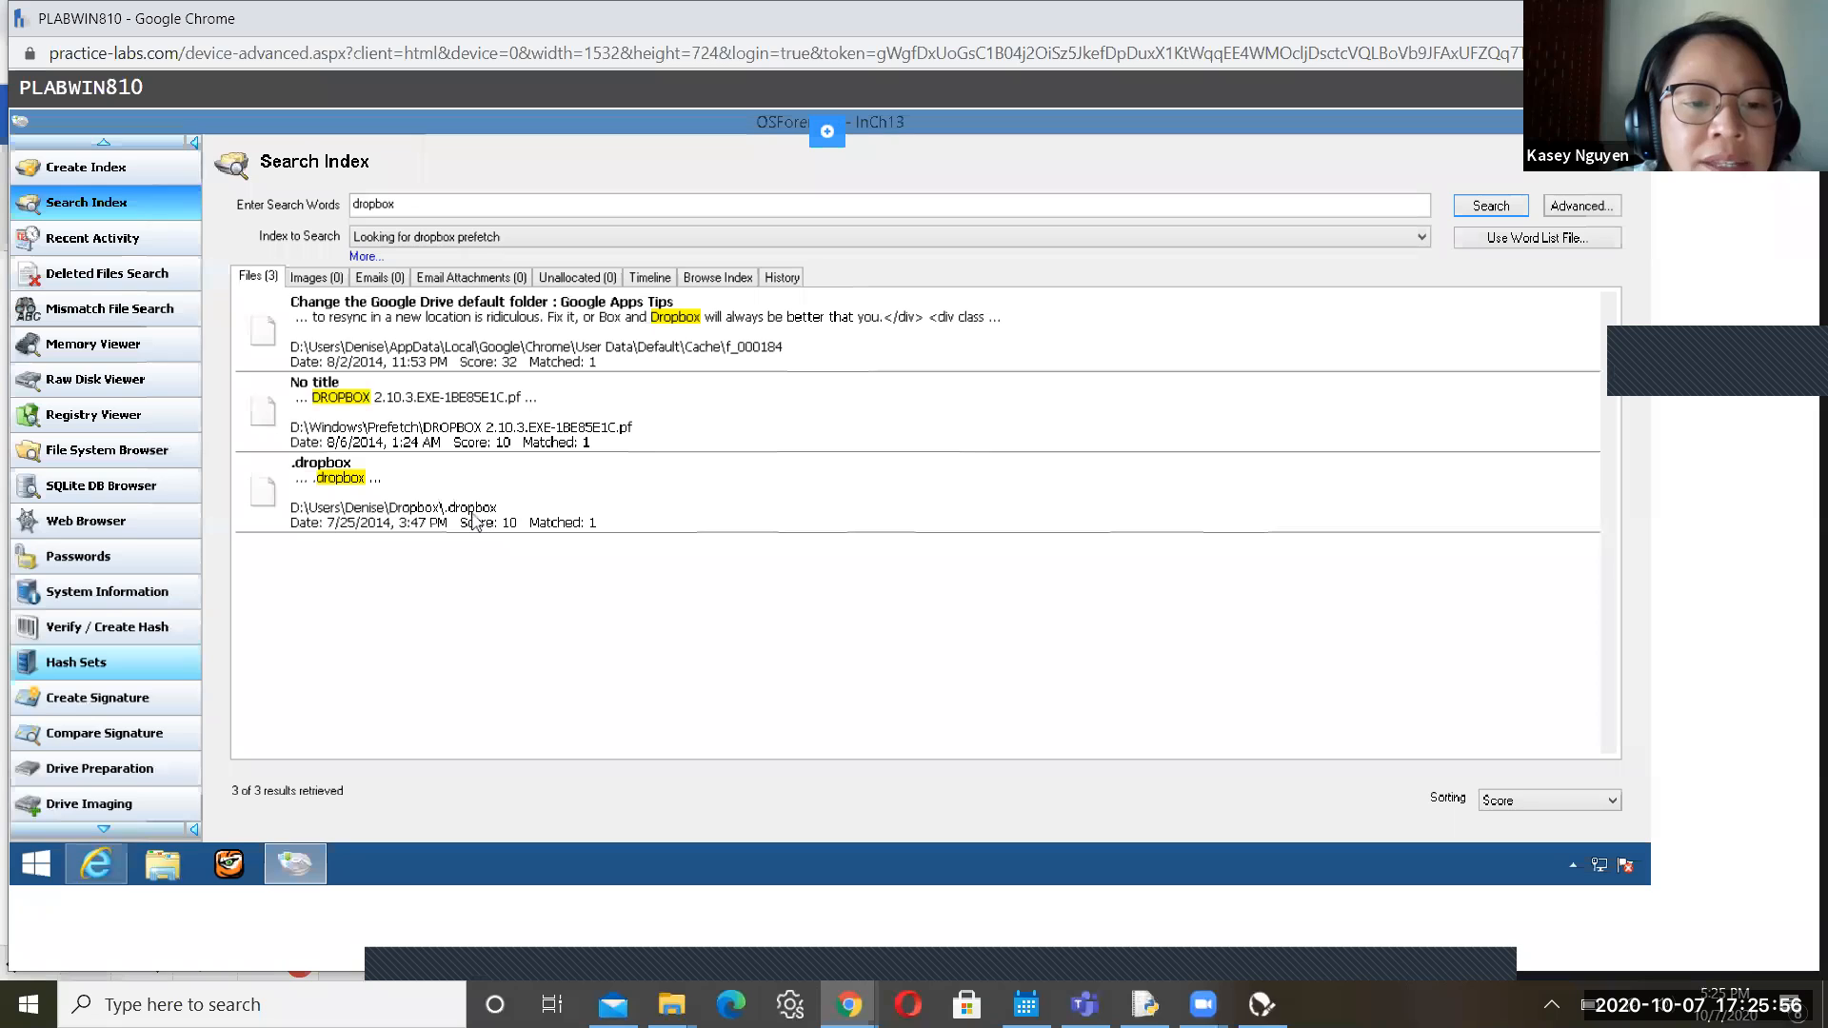
left_click(545, 419)
Try opening the prefetch file with another program, dismissing the Store error message
right_click(546, 419)
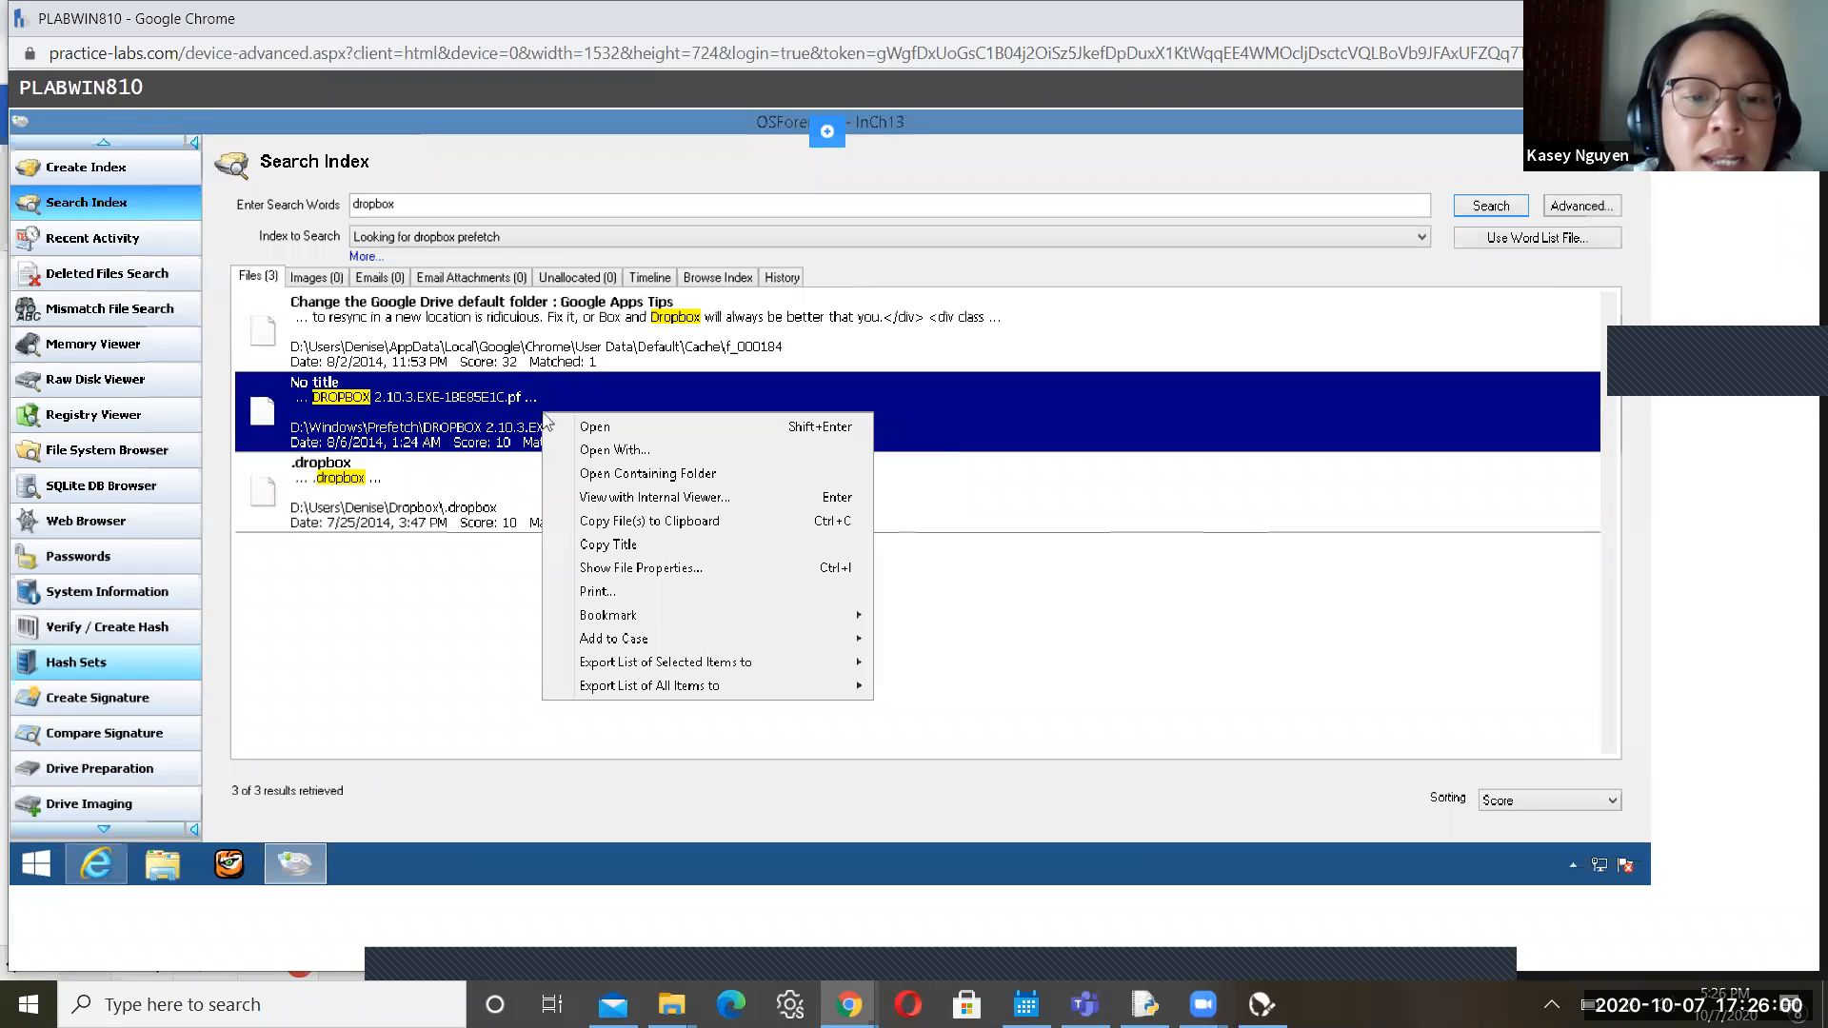
left_click(597, 453)
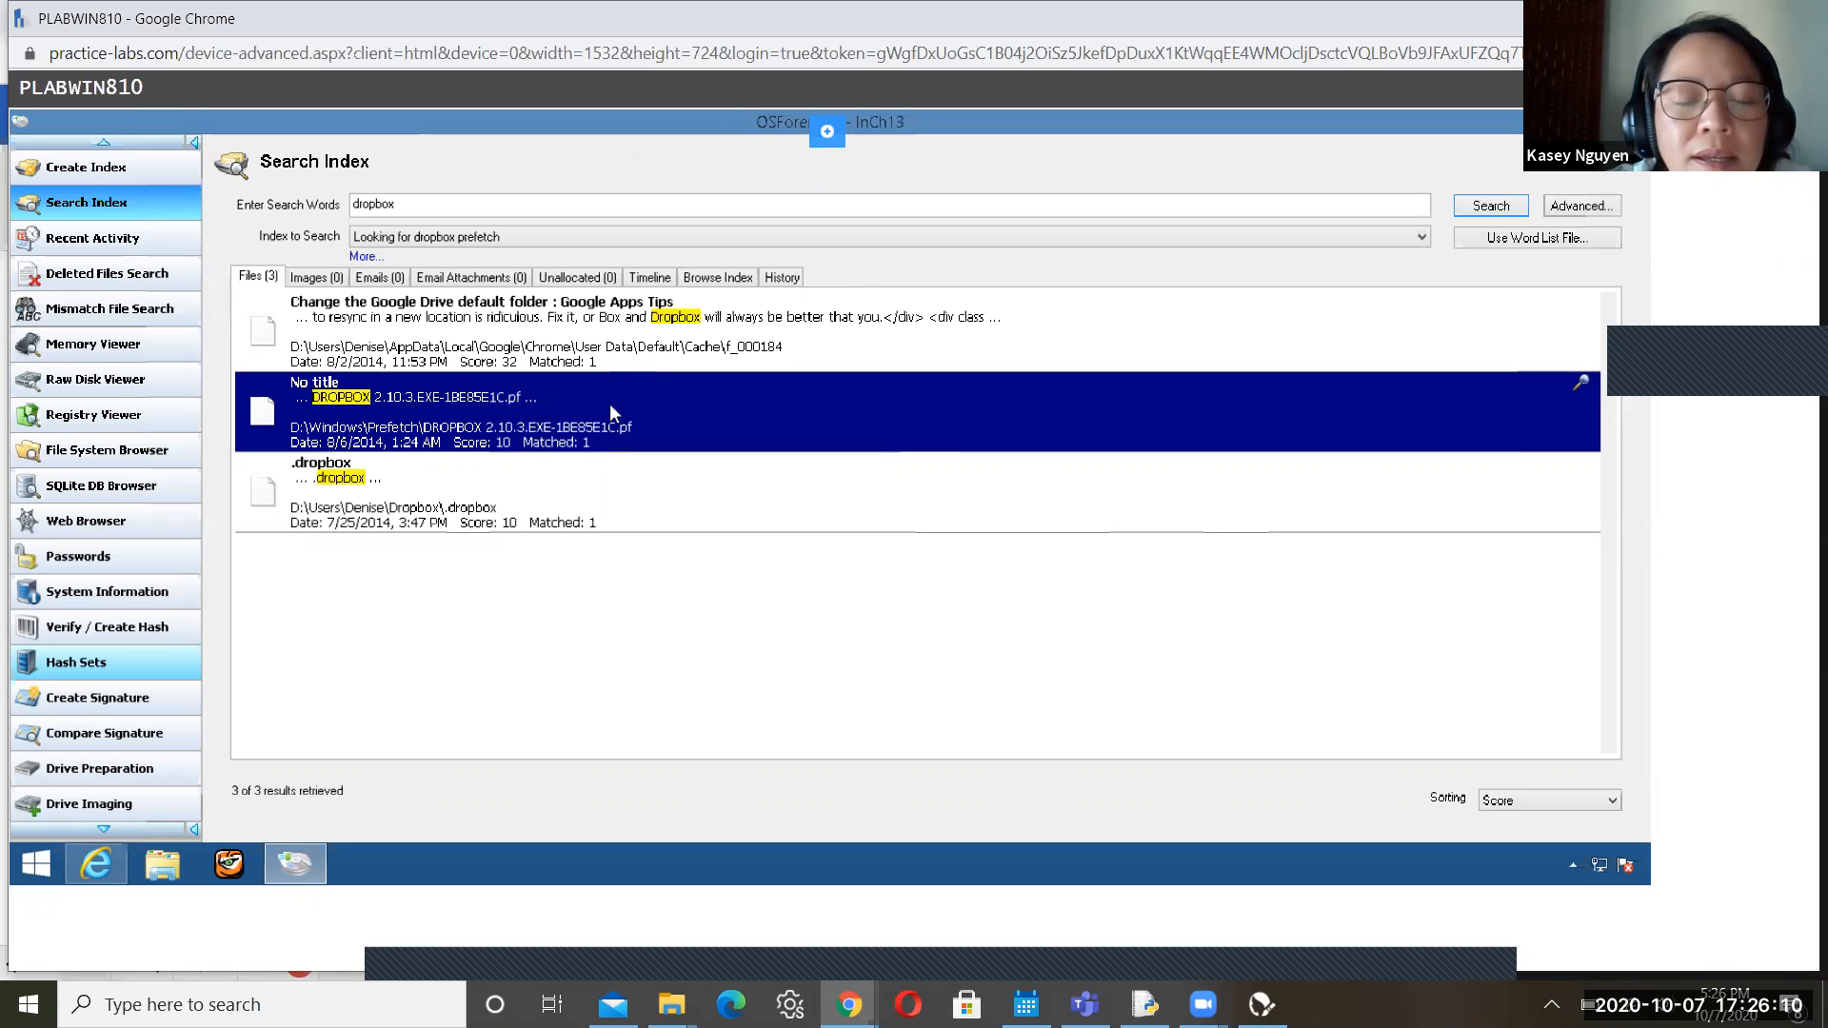
right_click(612, 412)
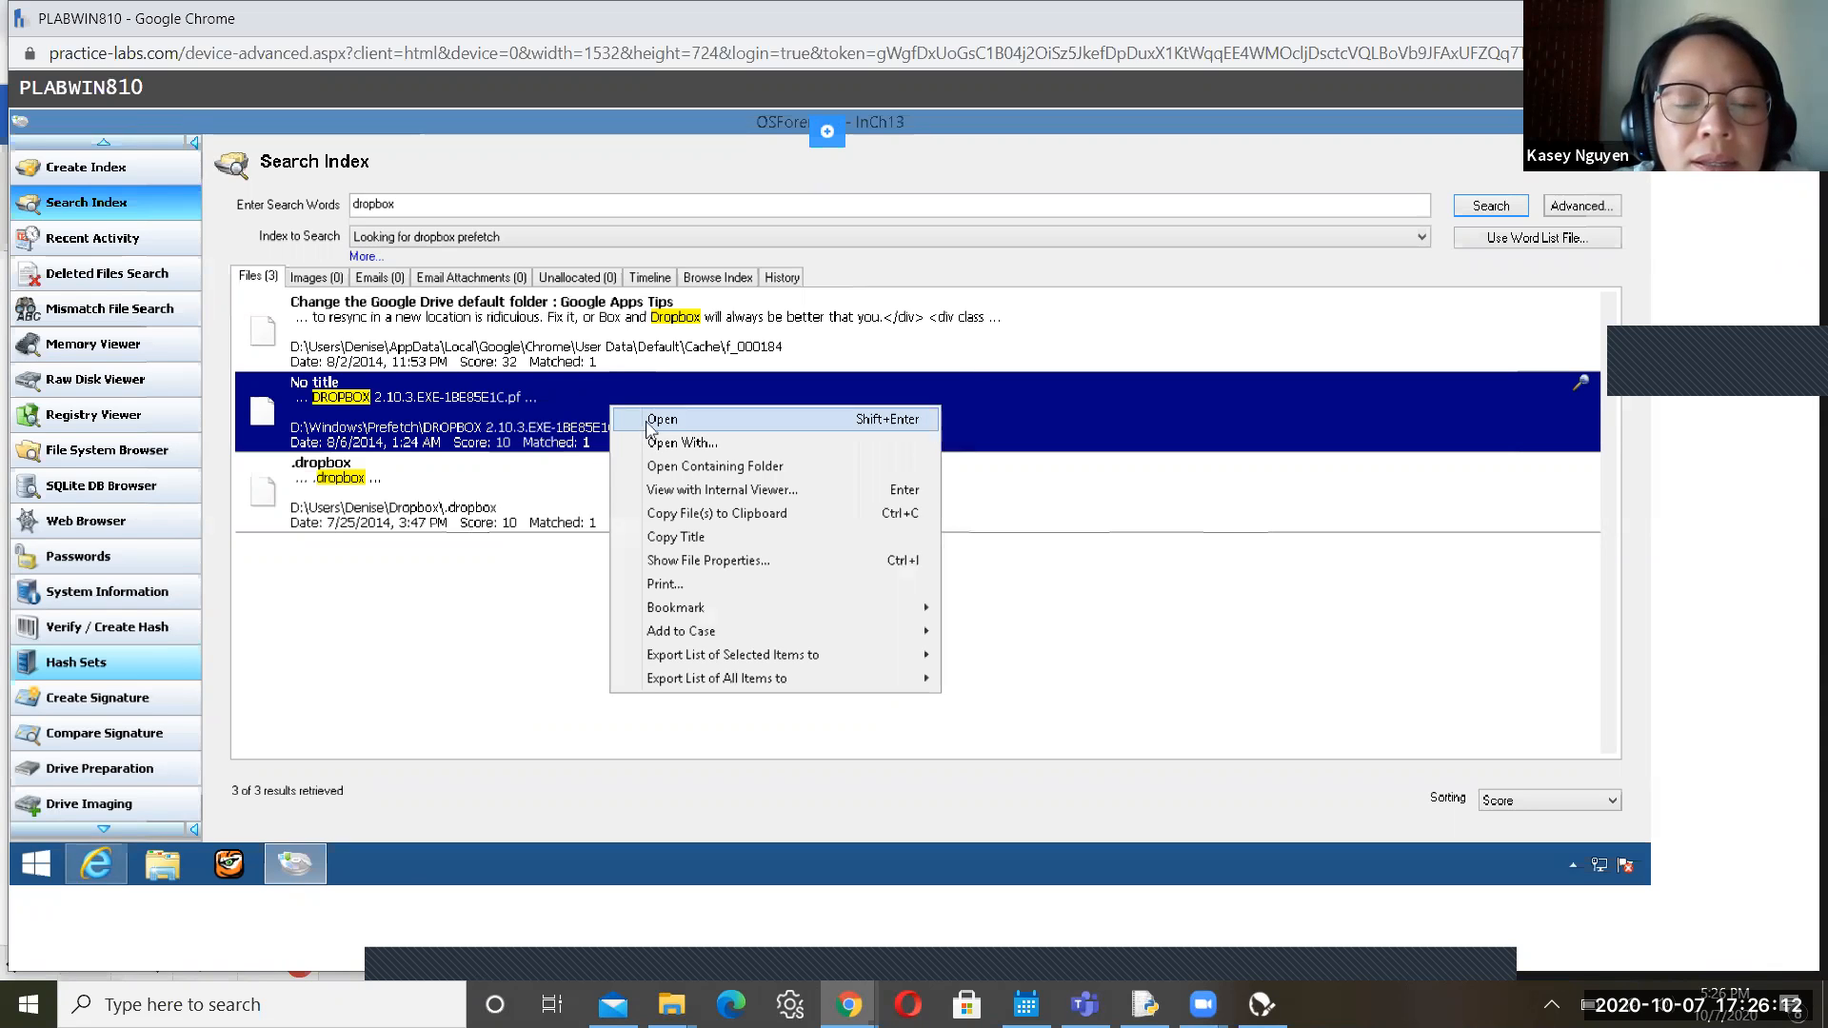
left_click(646, 421)
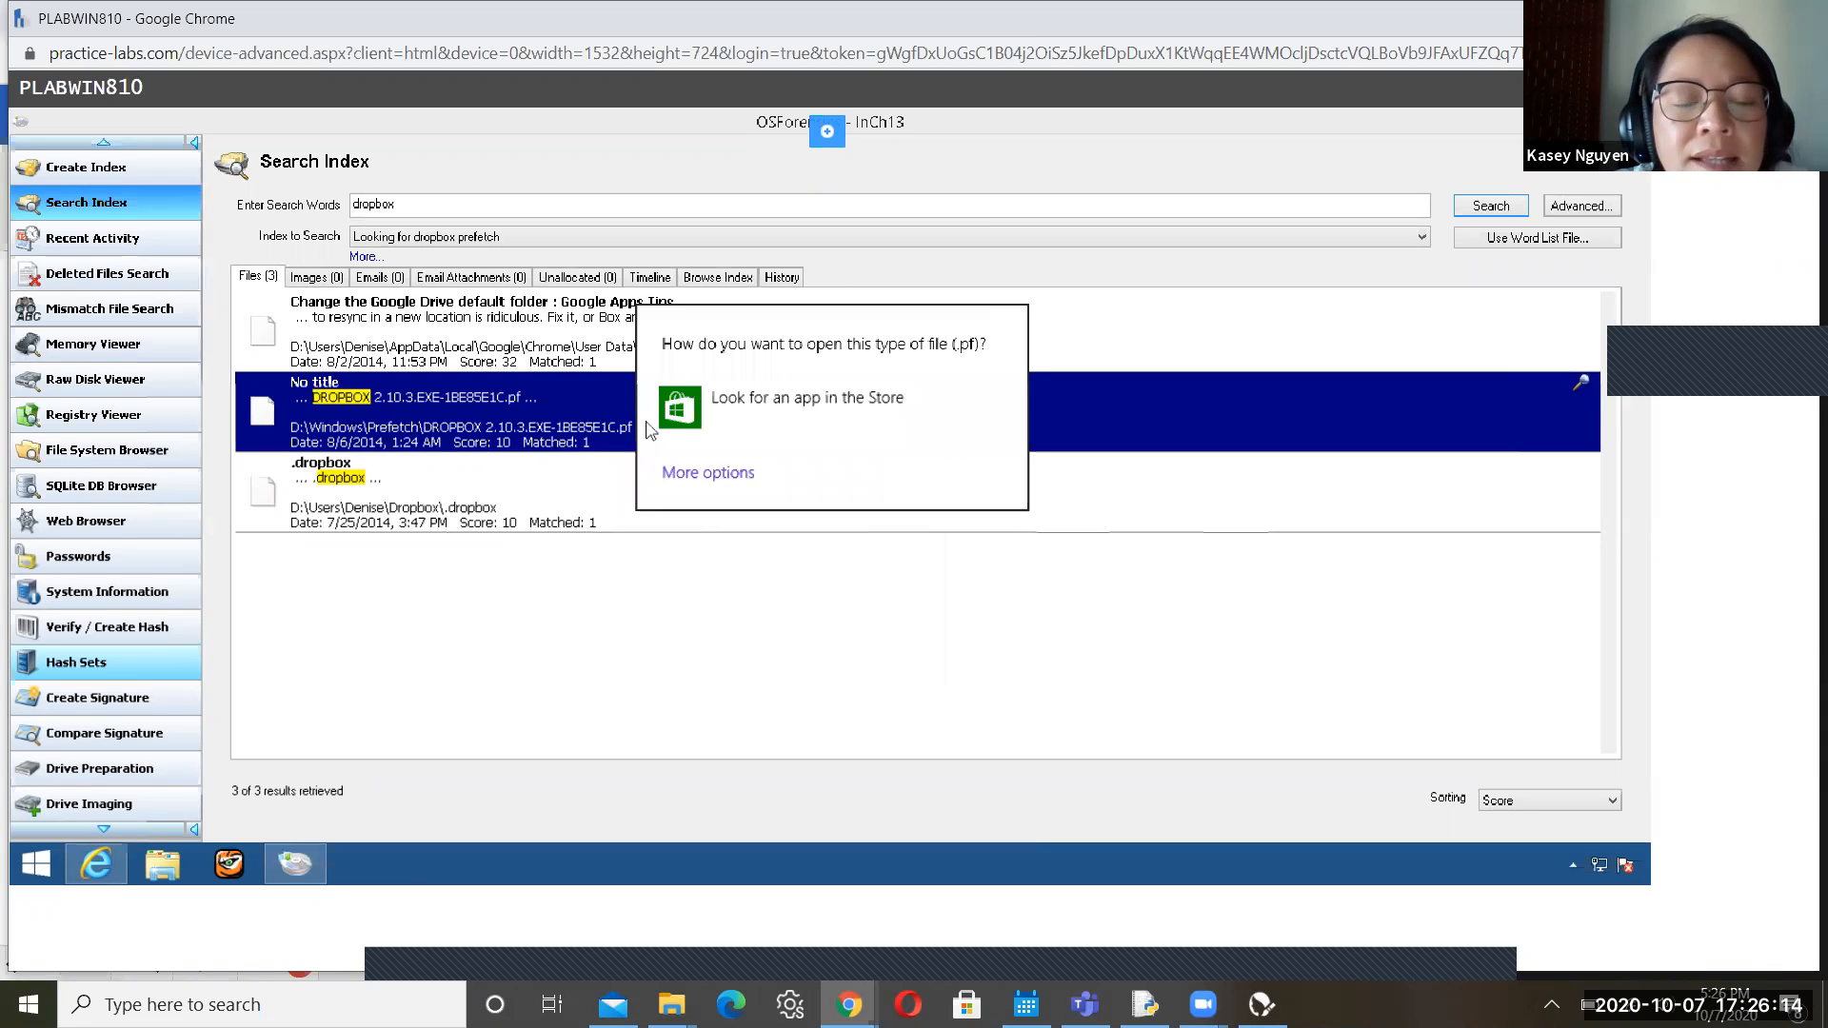
left_click(708, 477)
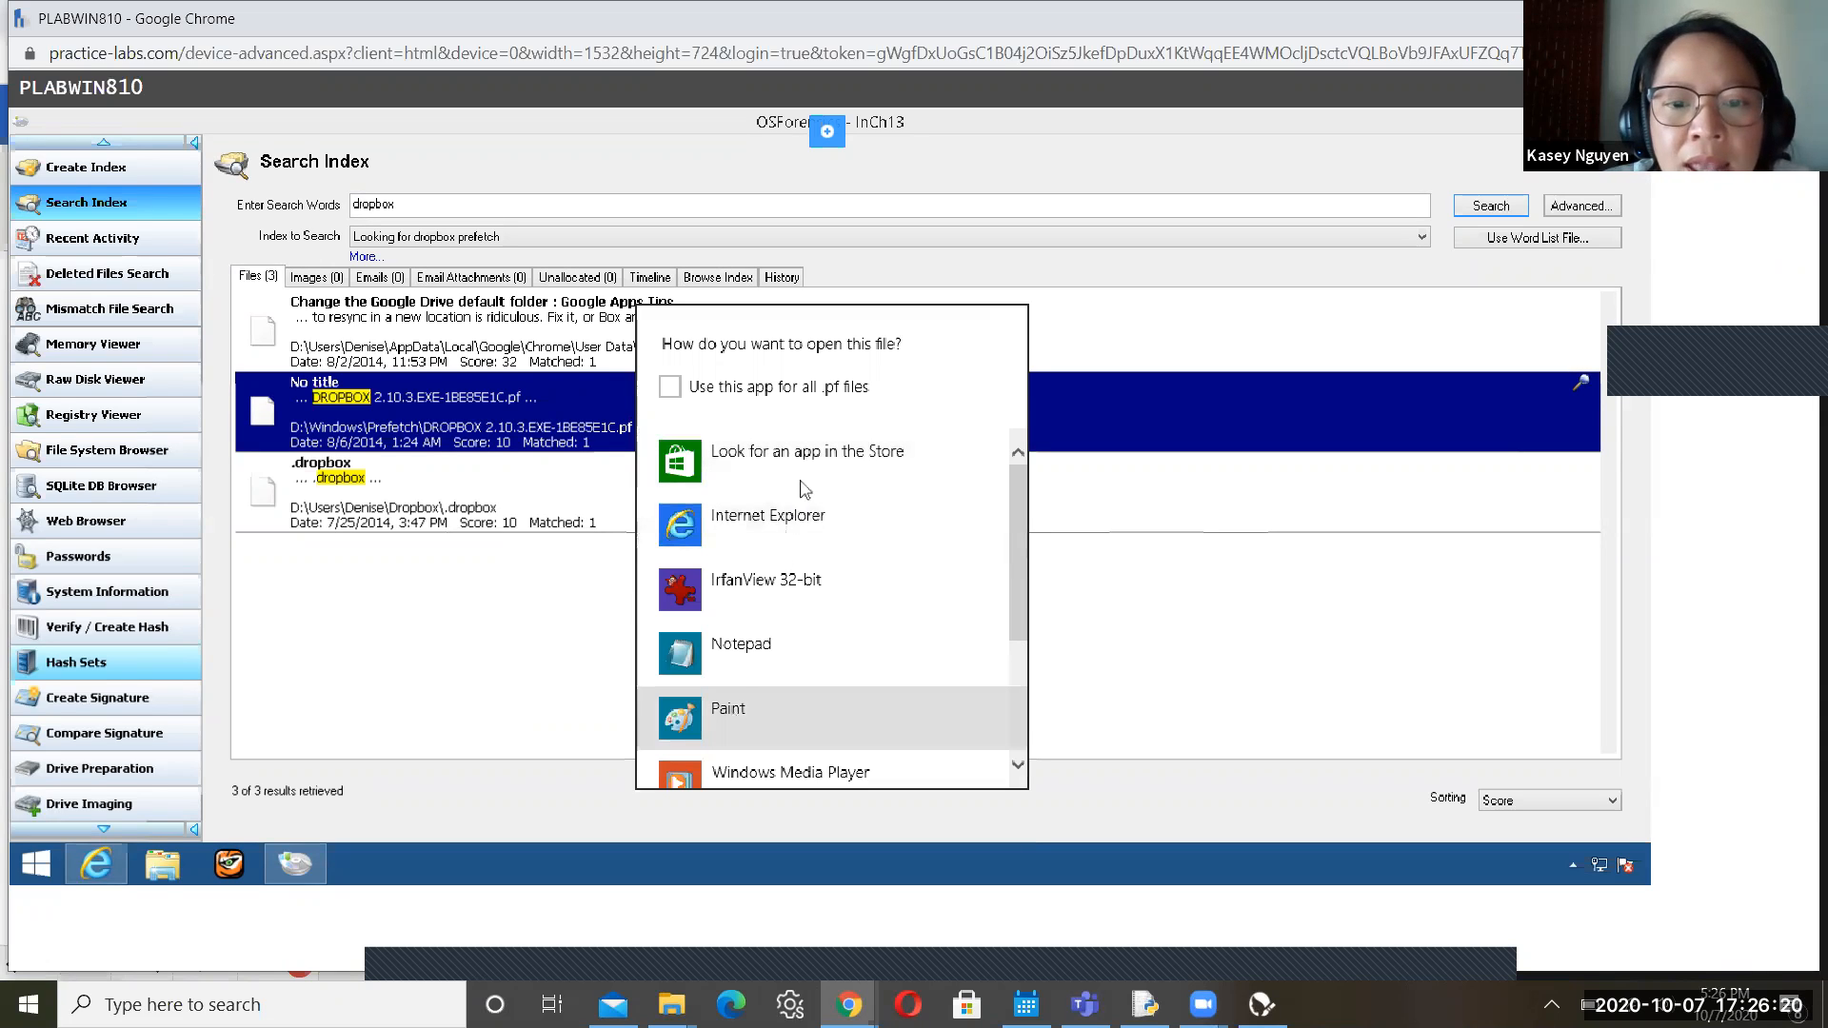
left_click(808, 455)
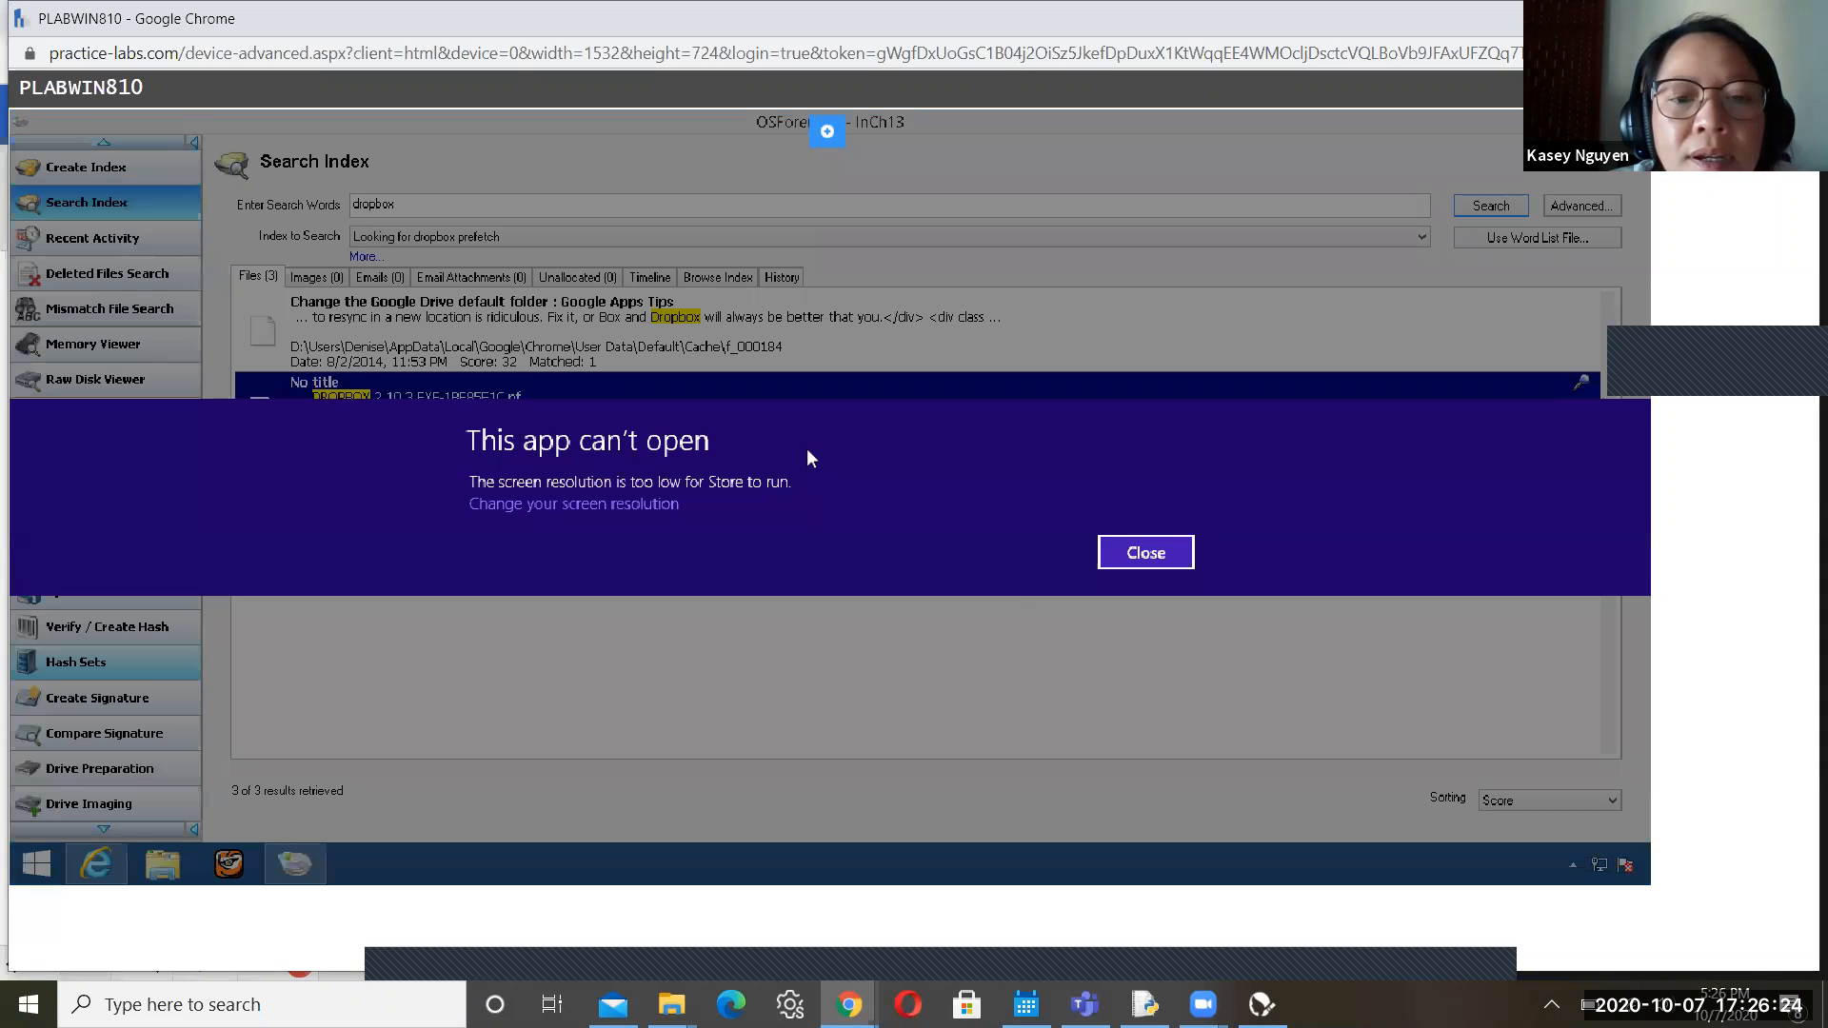
left_click(1166, 547)
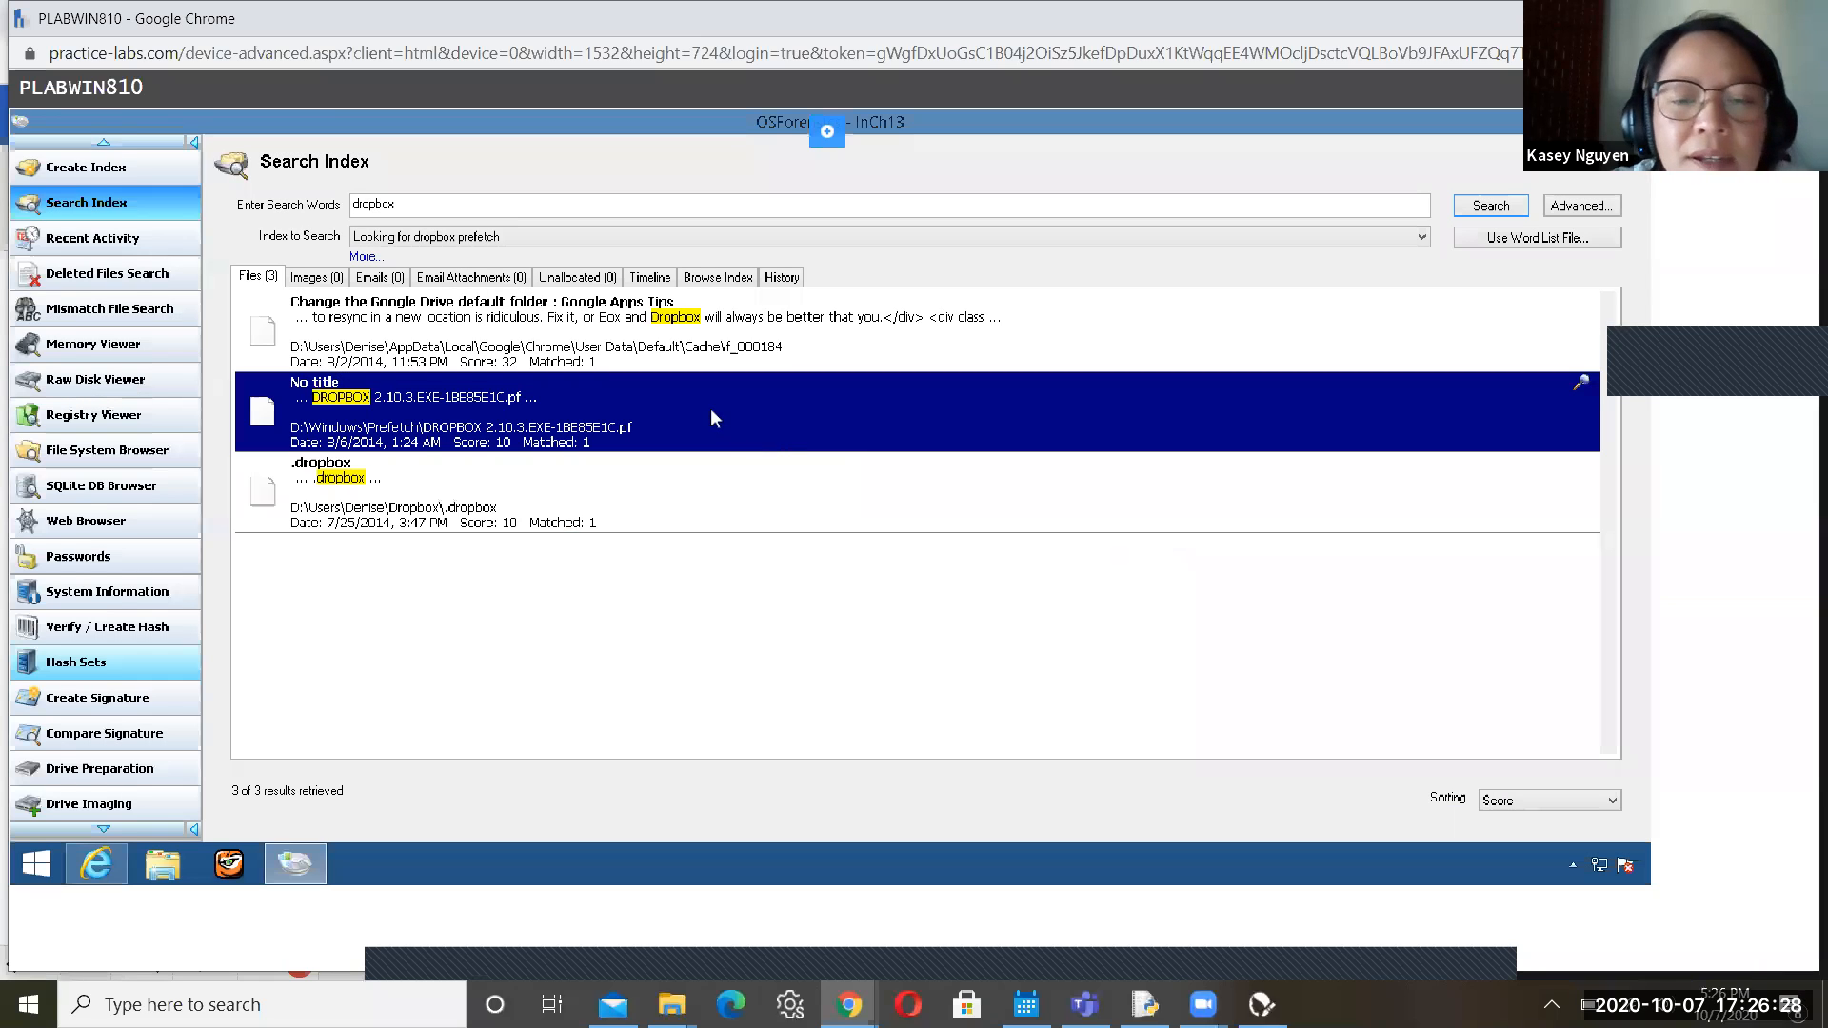
From the prefetch file's full program list, choose 'Look for another app on this PC'
right_click(712, 411)
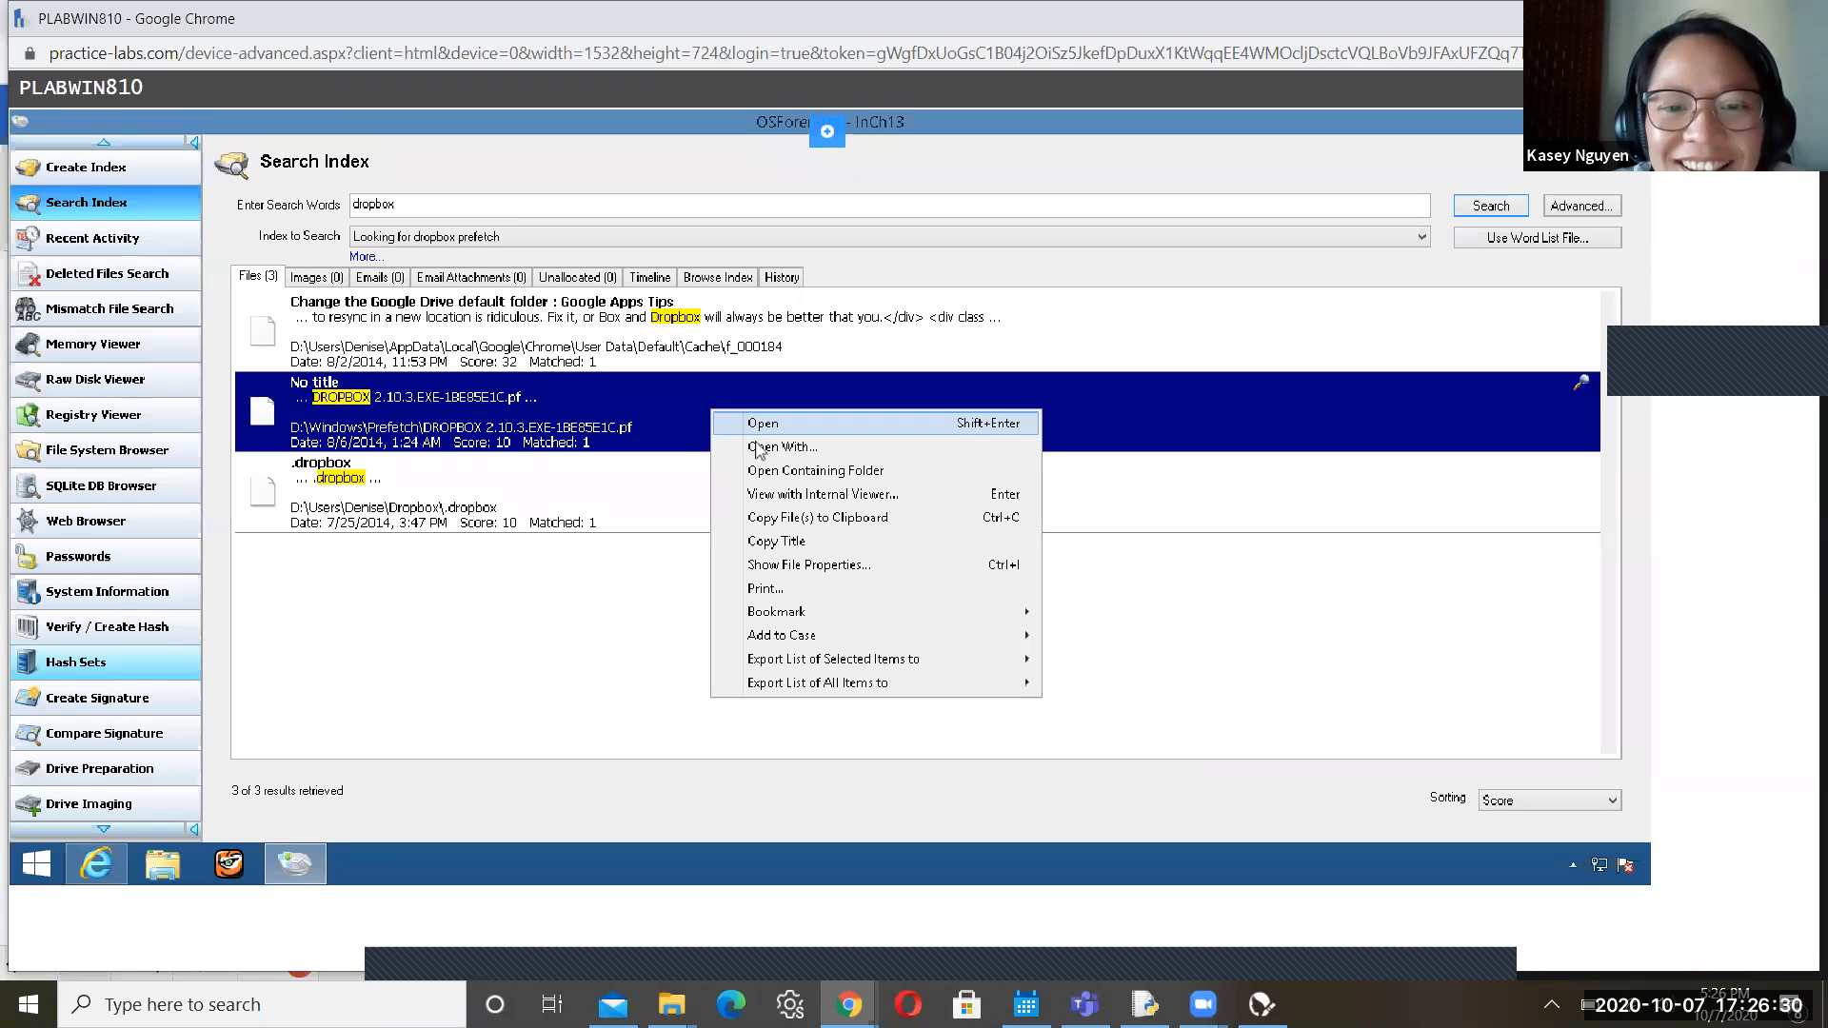
left_click(763, 425)
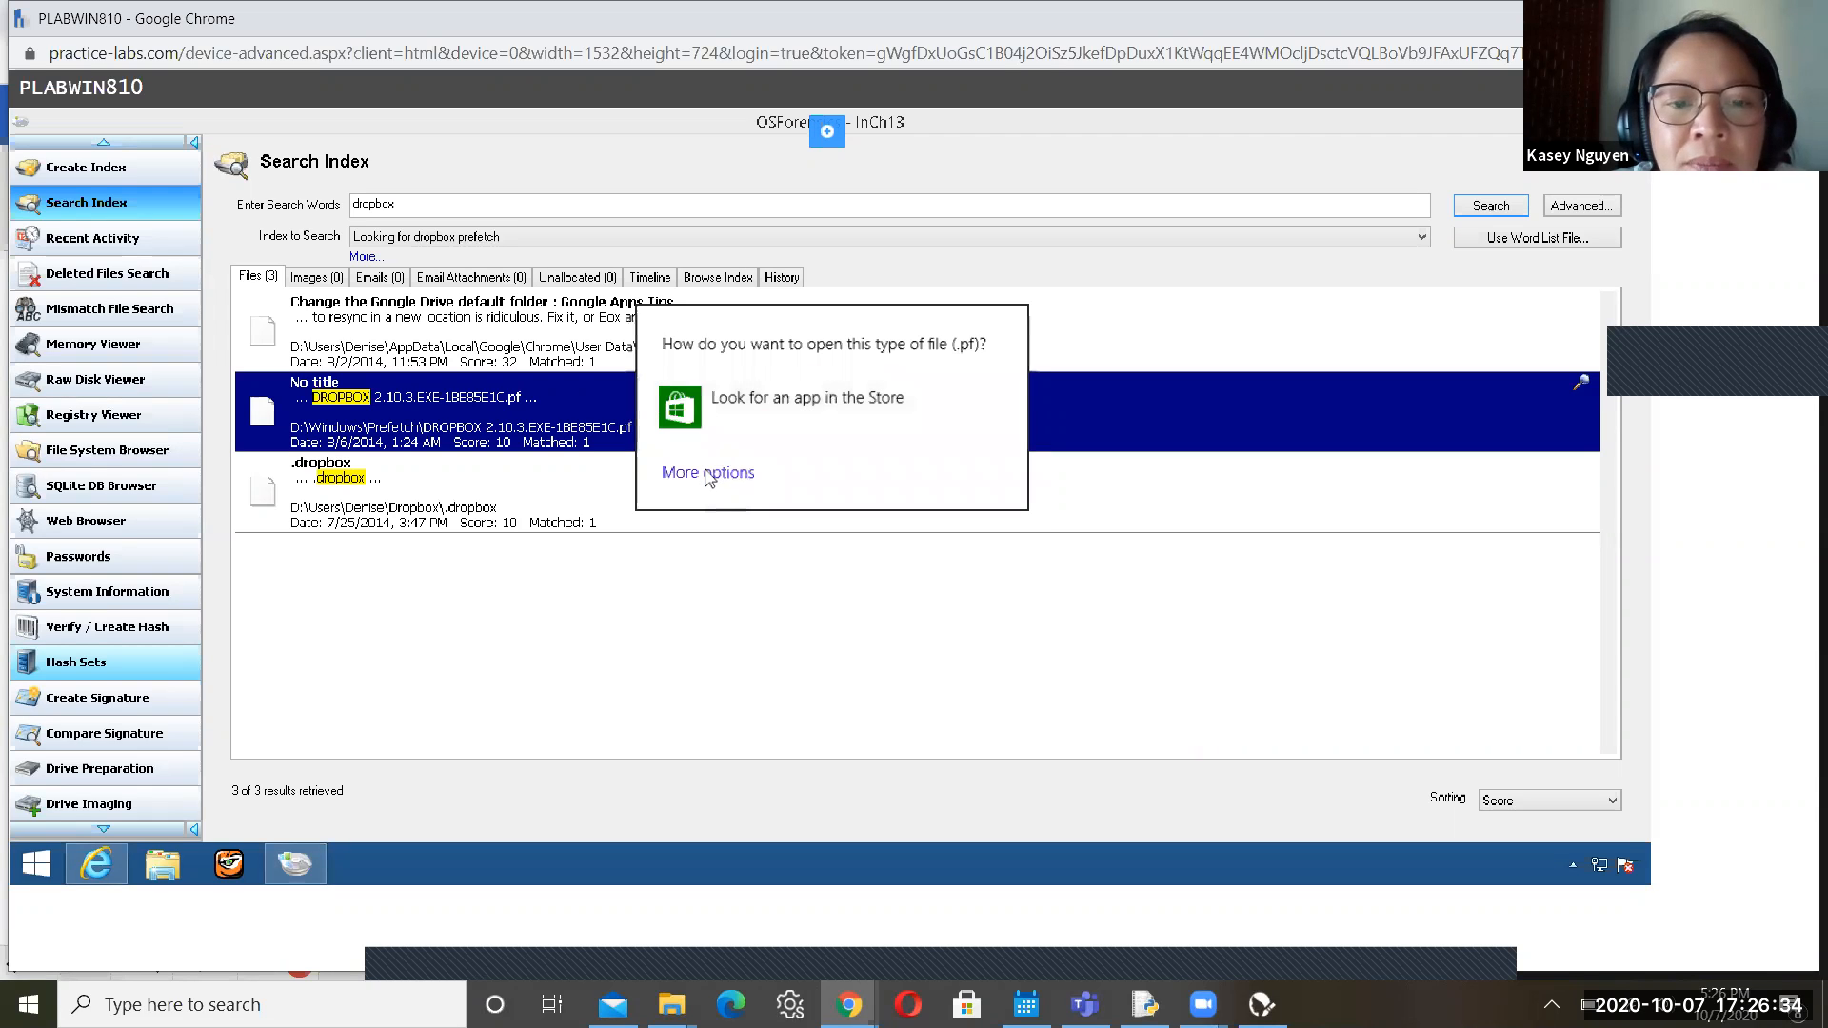
left_click(708, 474)
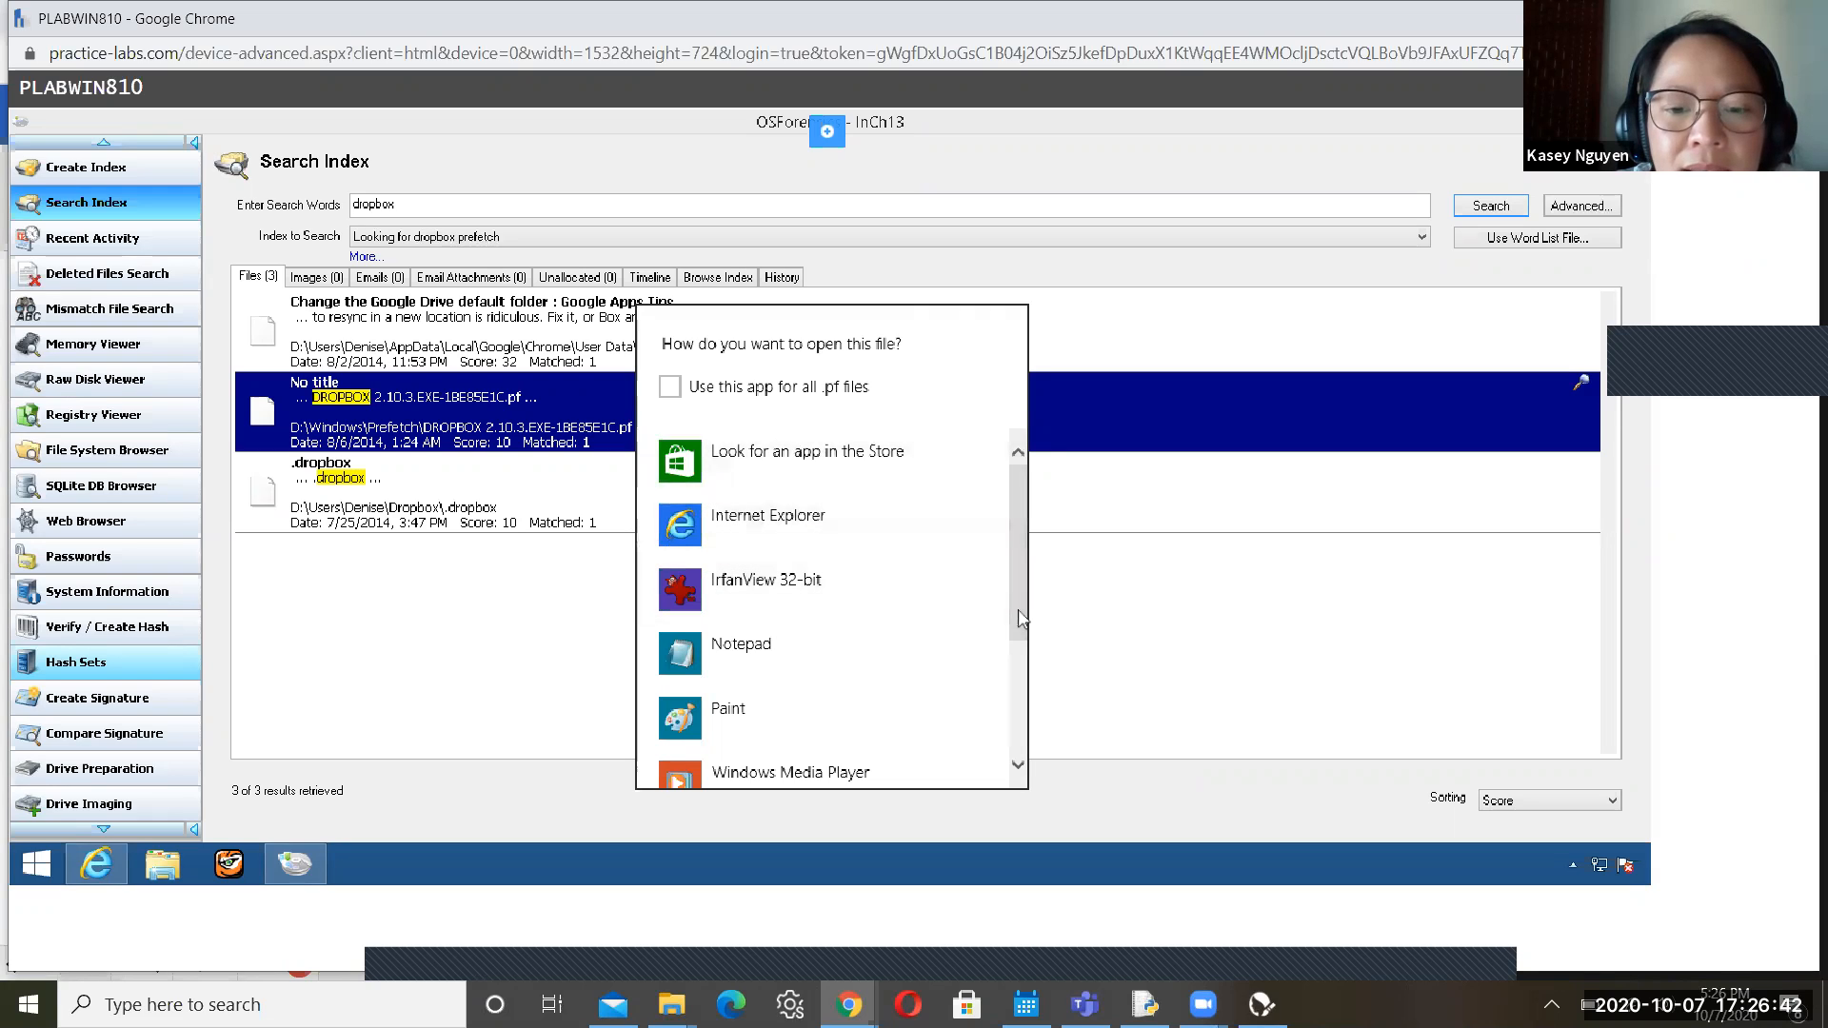
left_click(1018, 763)
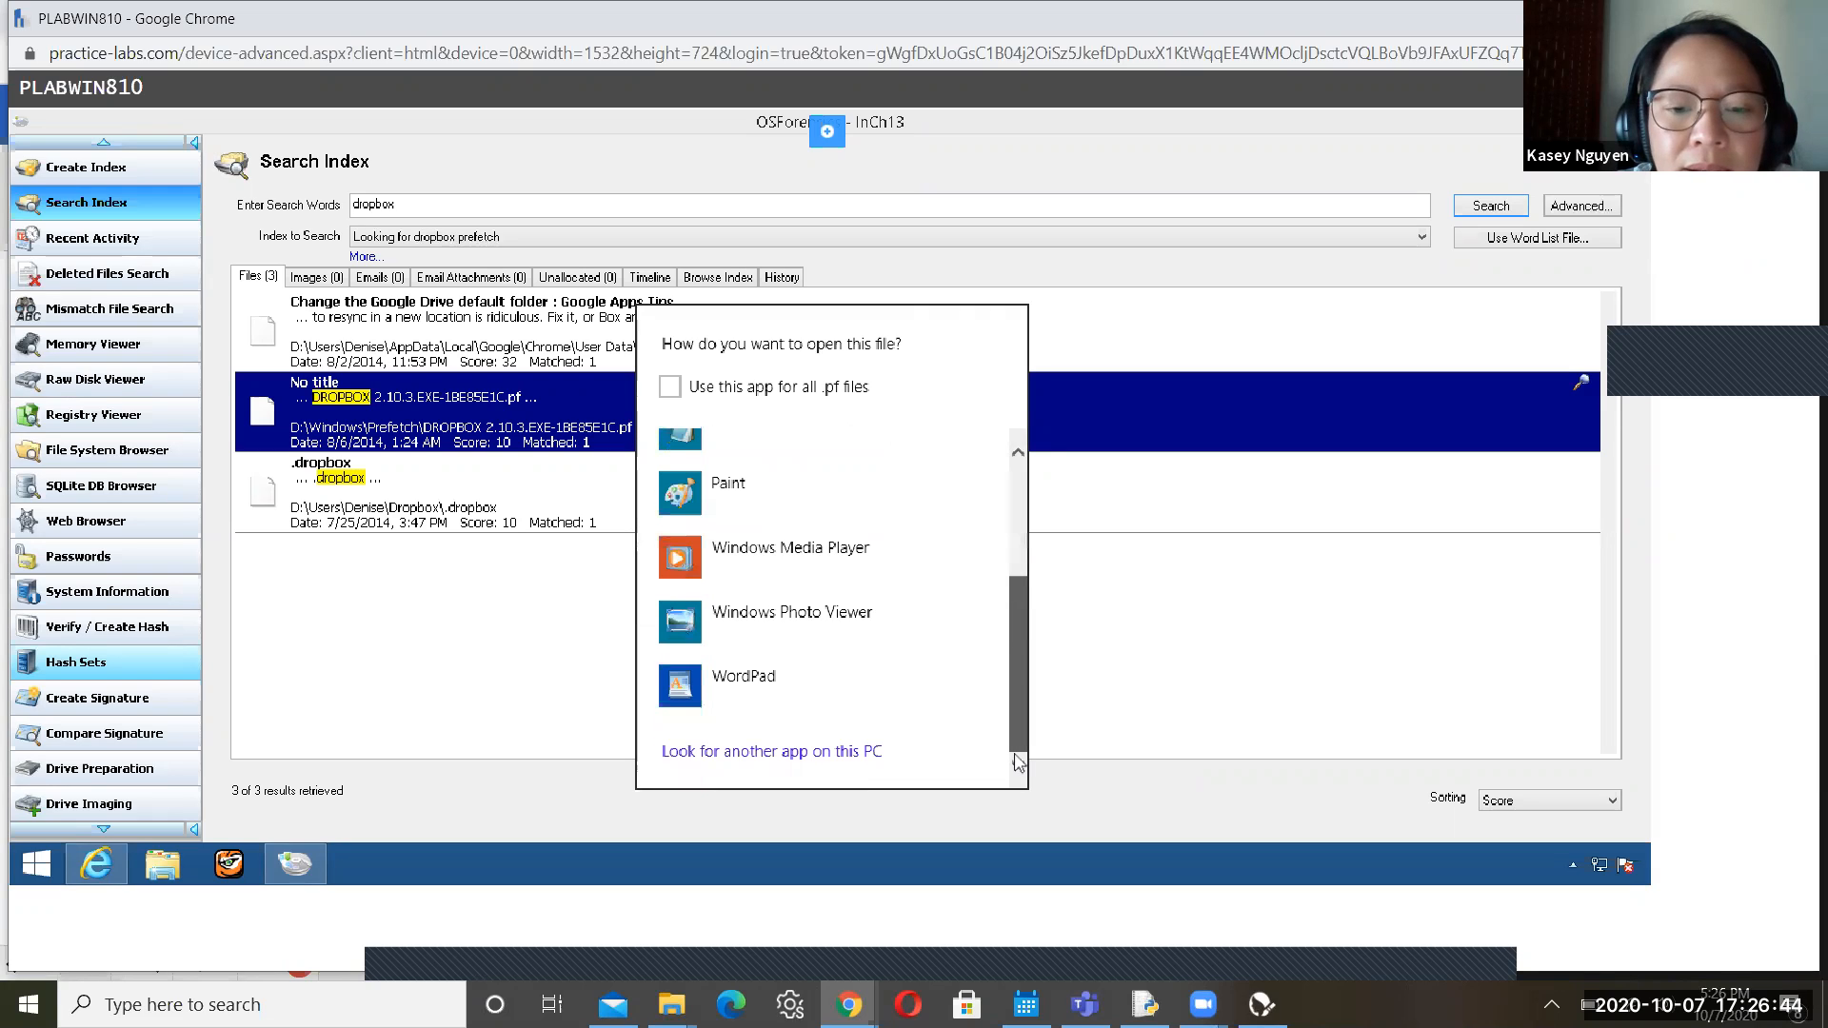
left_click(789, 753)
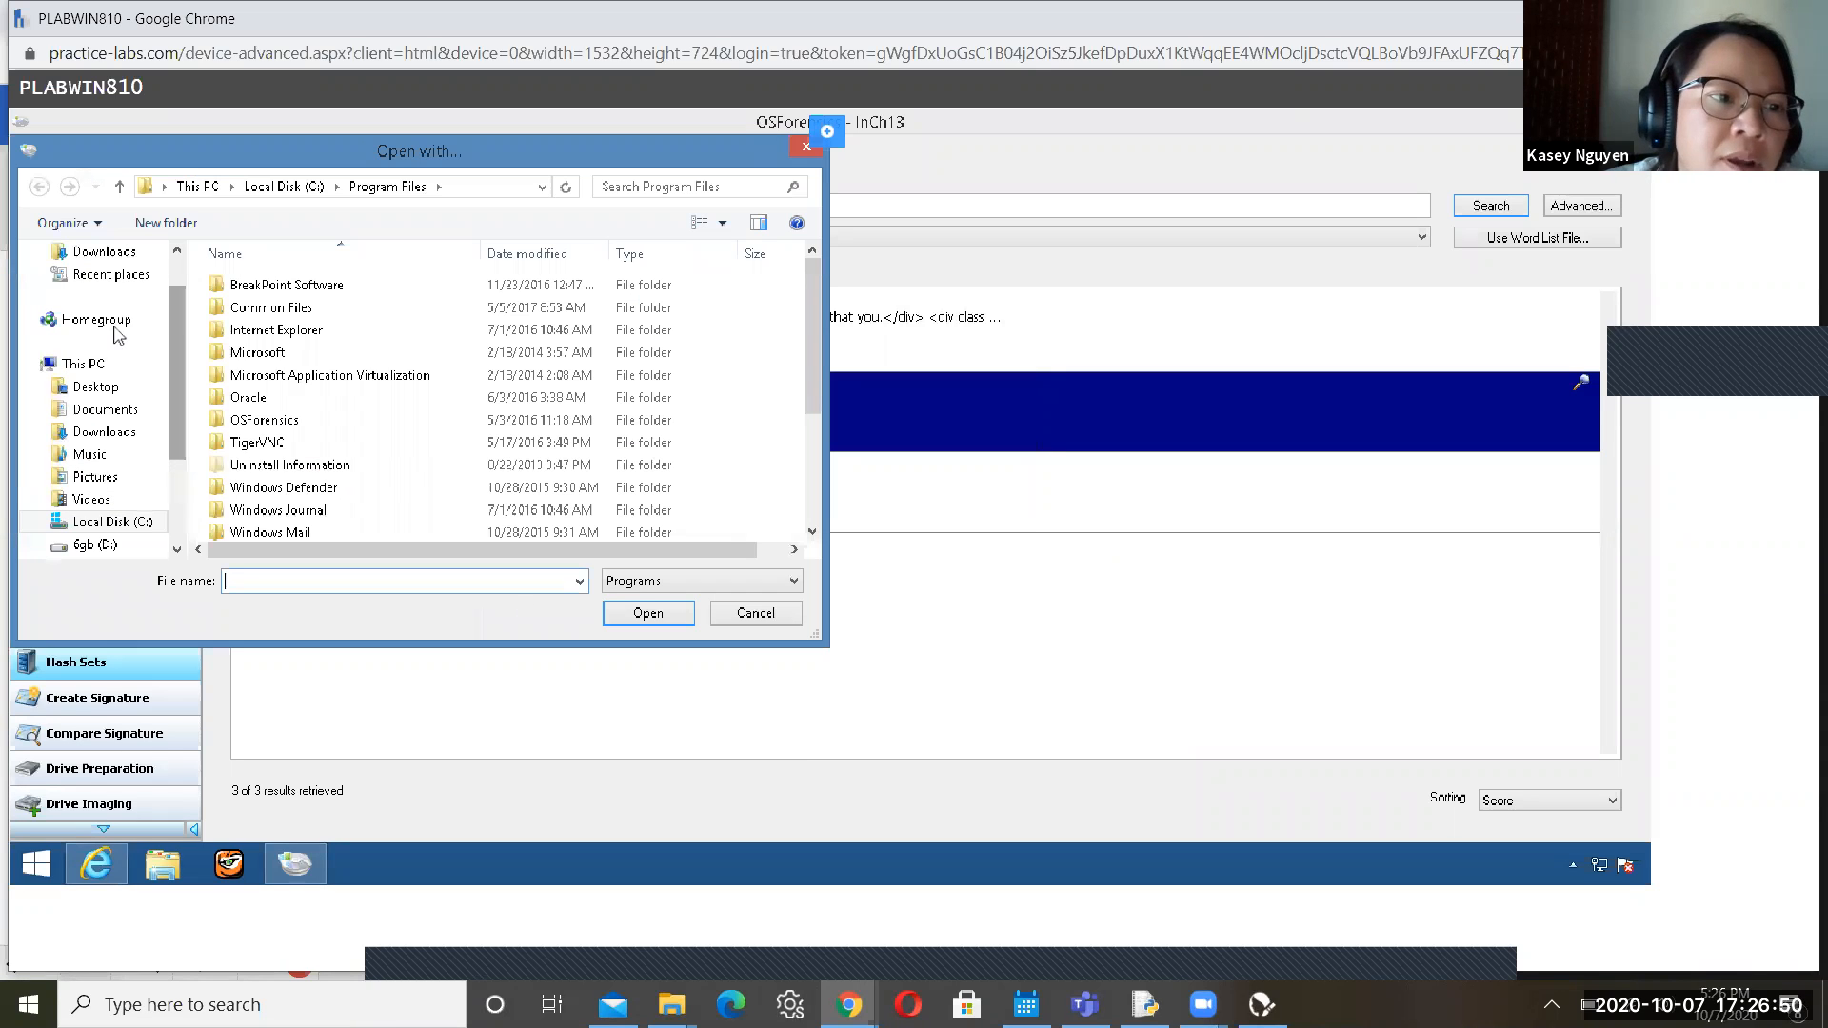
Pick 'WinHex - Shortcut' on the Desktop as the program for the prefetch file
left_click(102, 392)
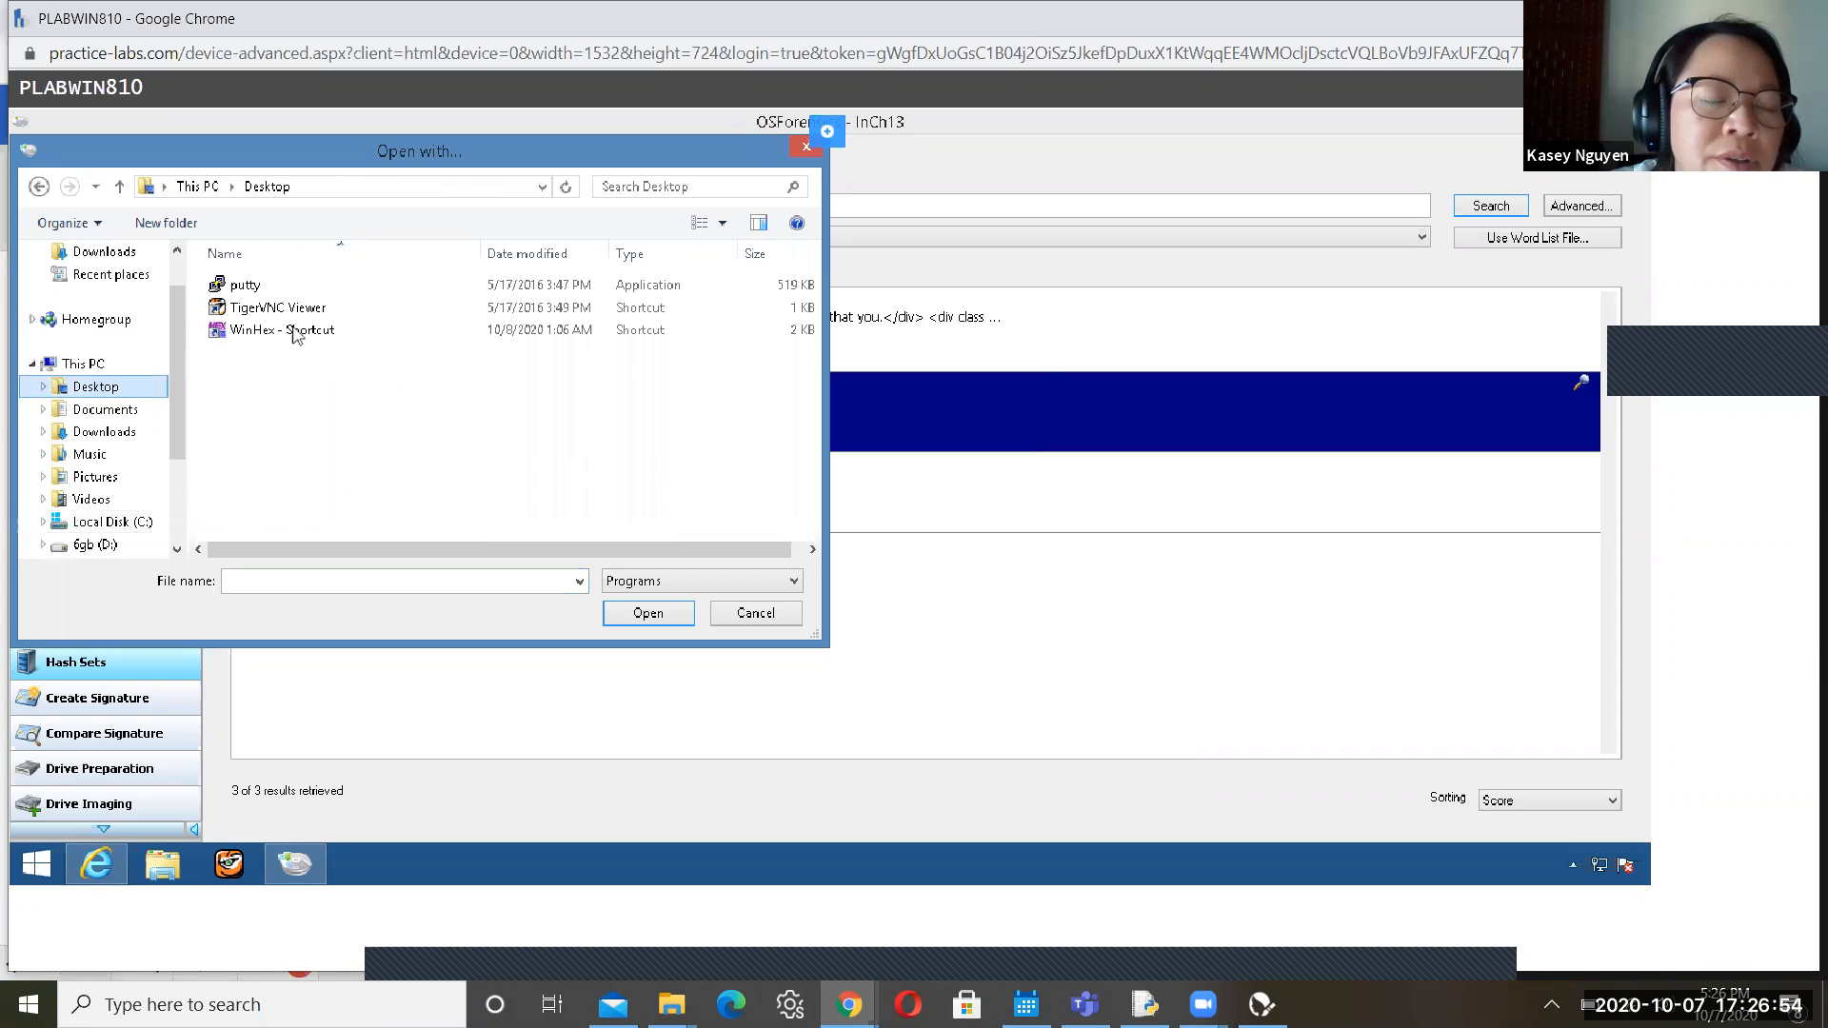
left_click(297, 331)
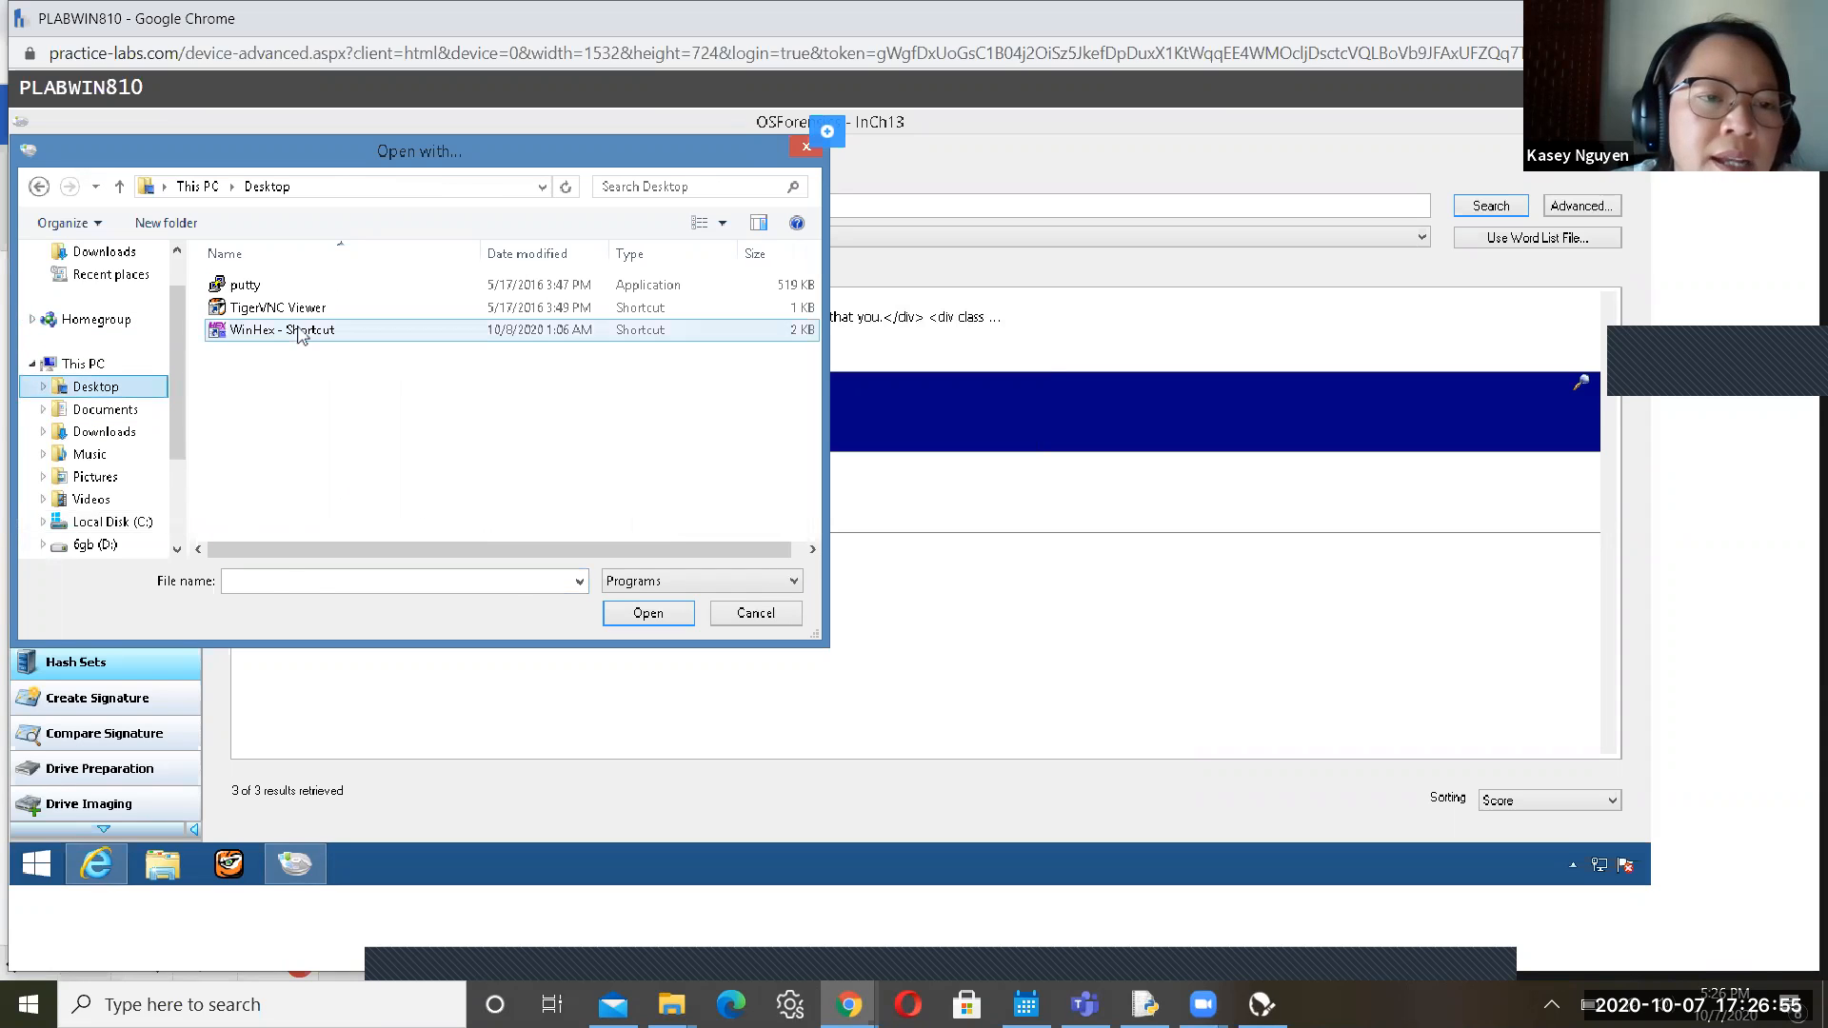
left_click(653, 625)
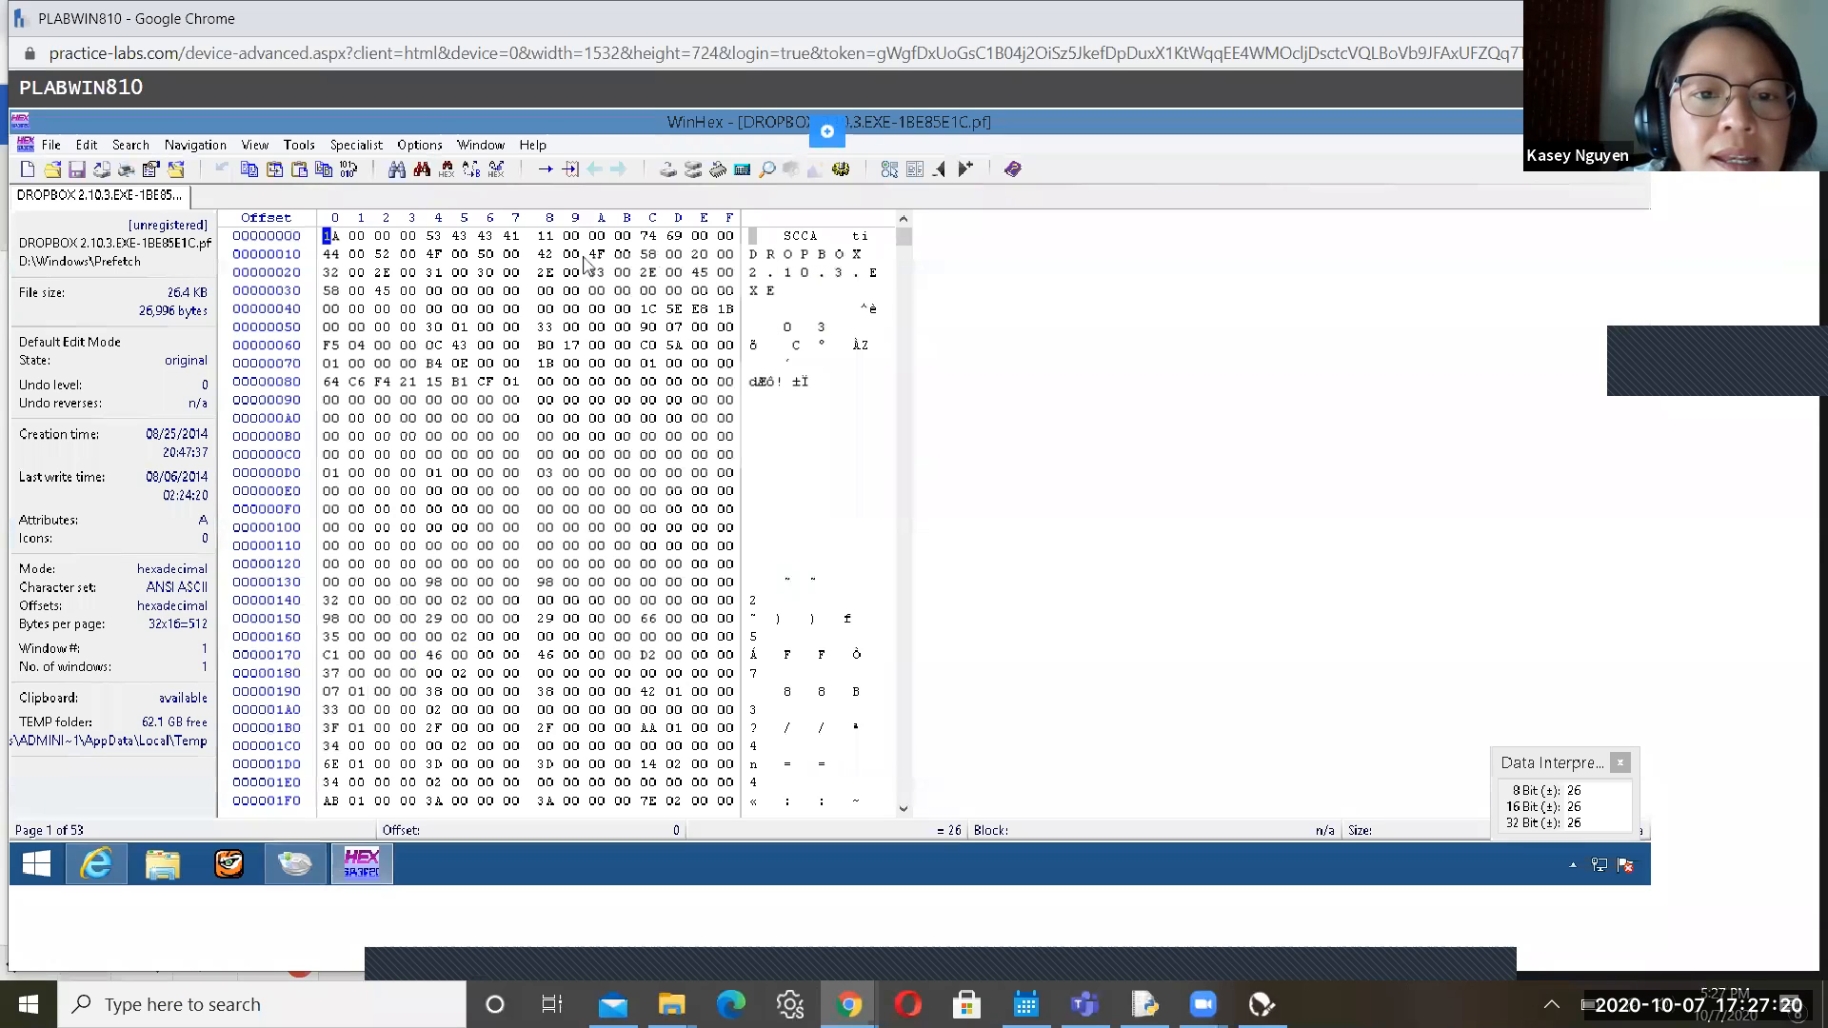
Inspect the D, R and O bytes of DROPBOX at offsets 0x10–0x14, then return to the guide
left_click(789, 256)
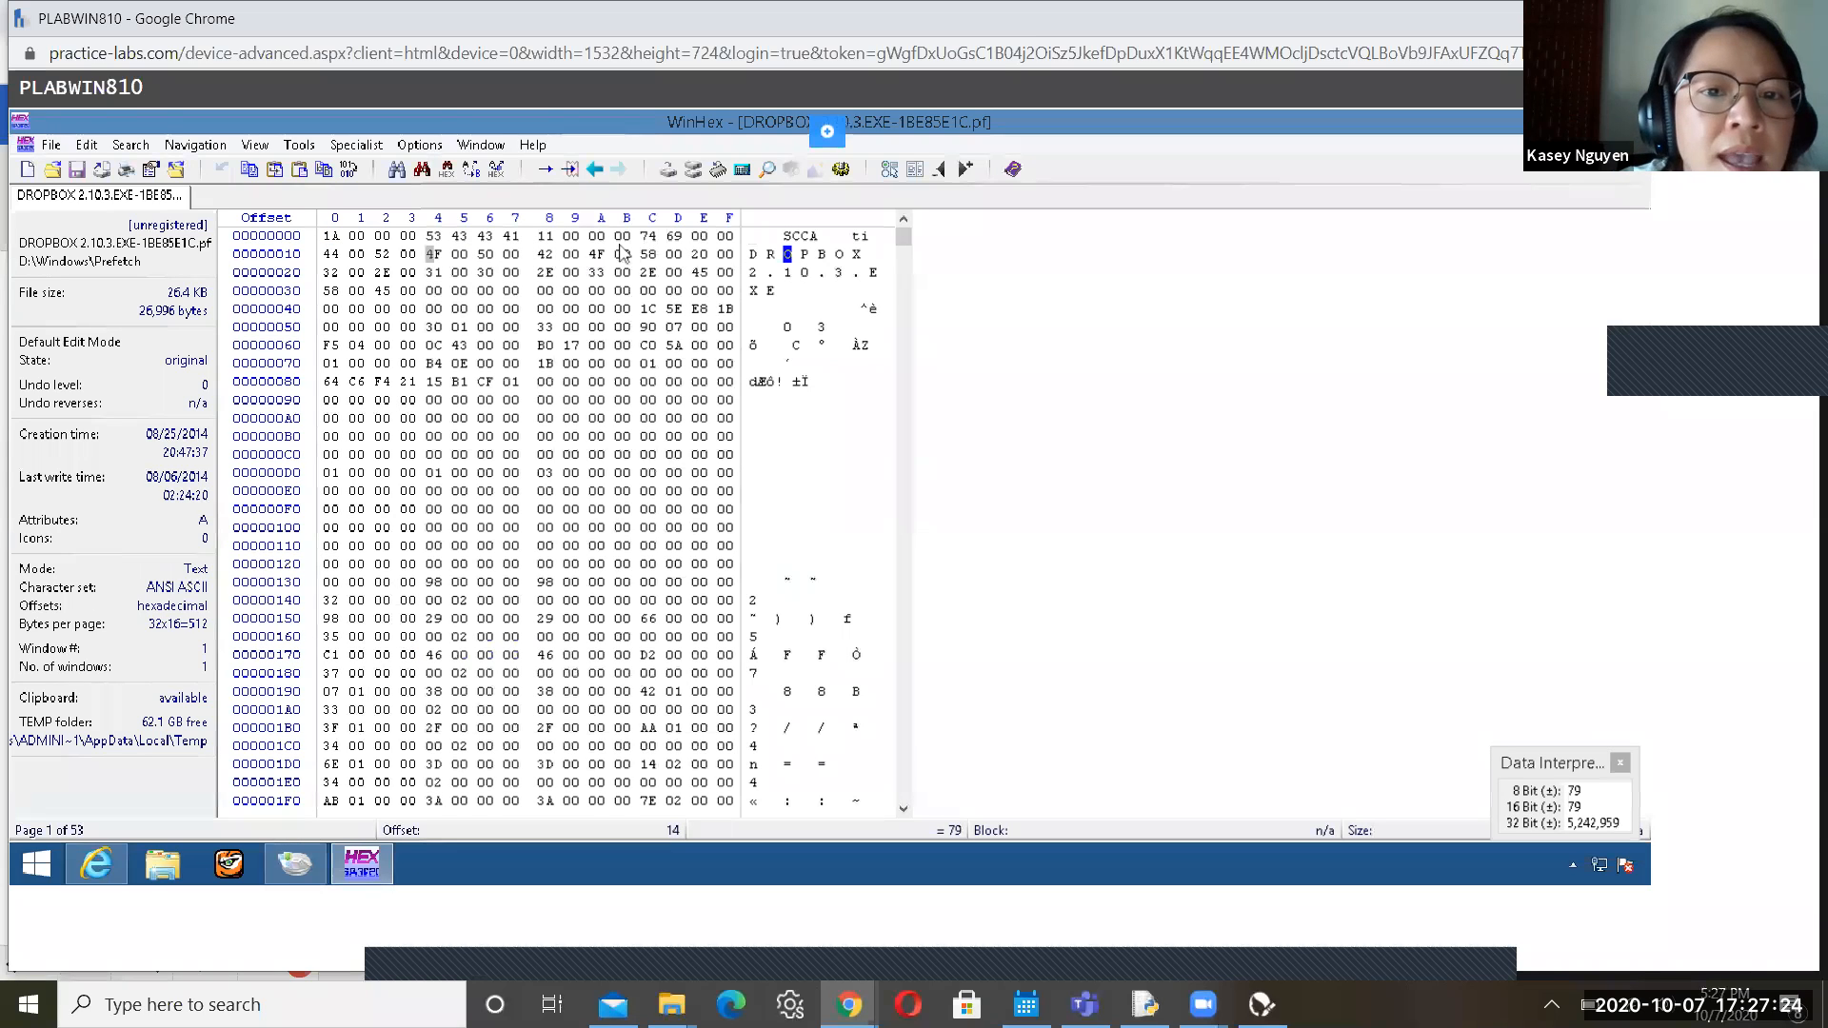
left_click(754, 255)
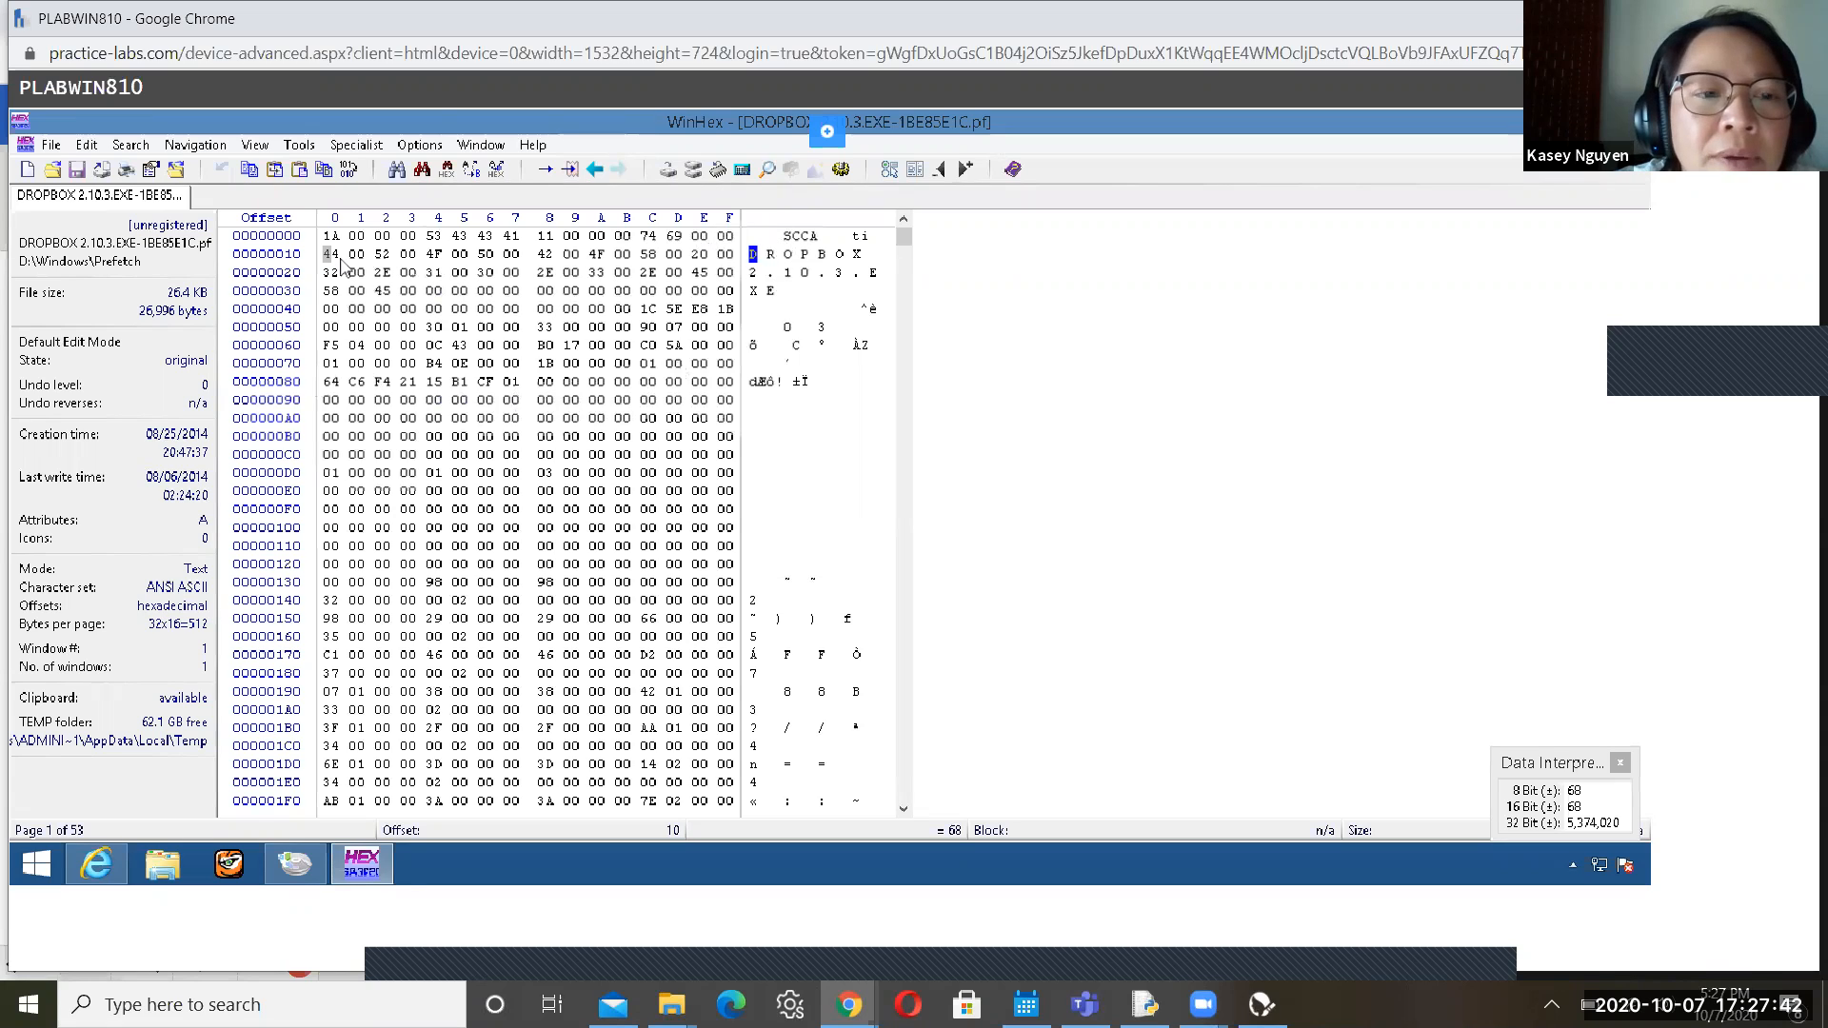
left_click(770, 257)
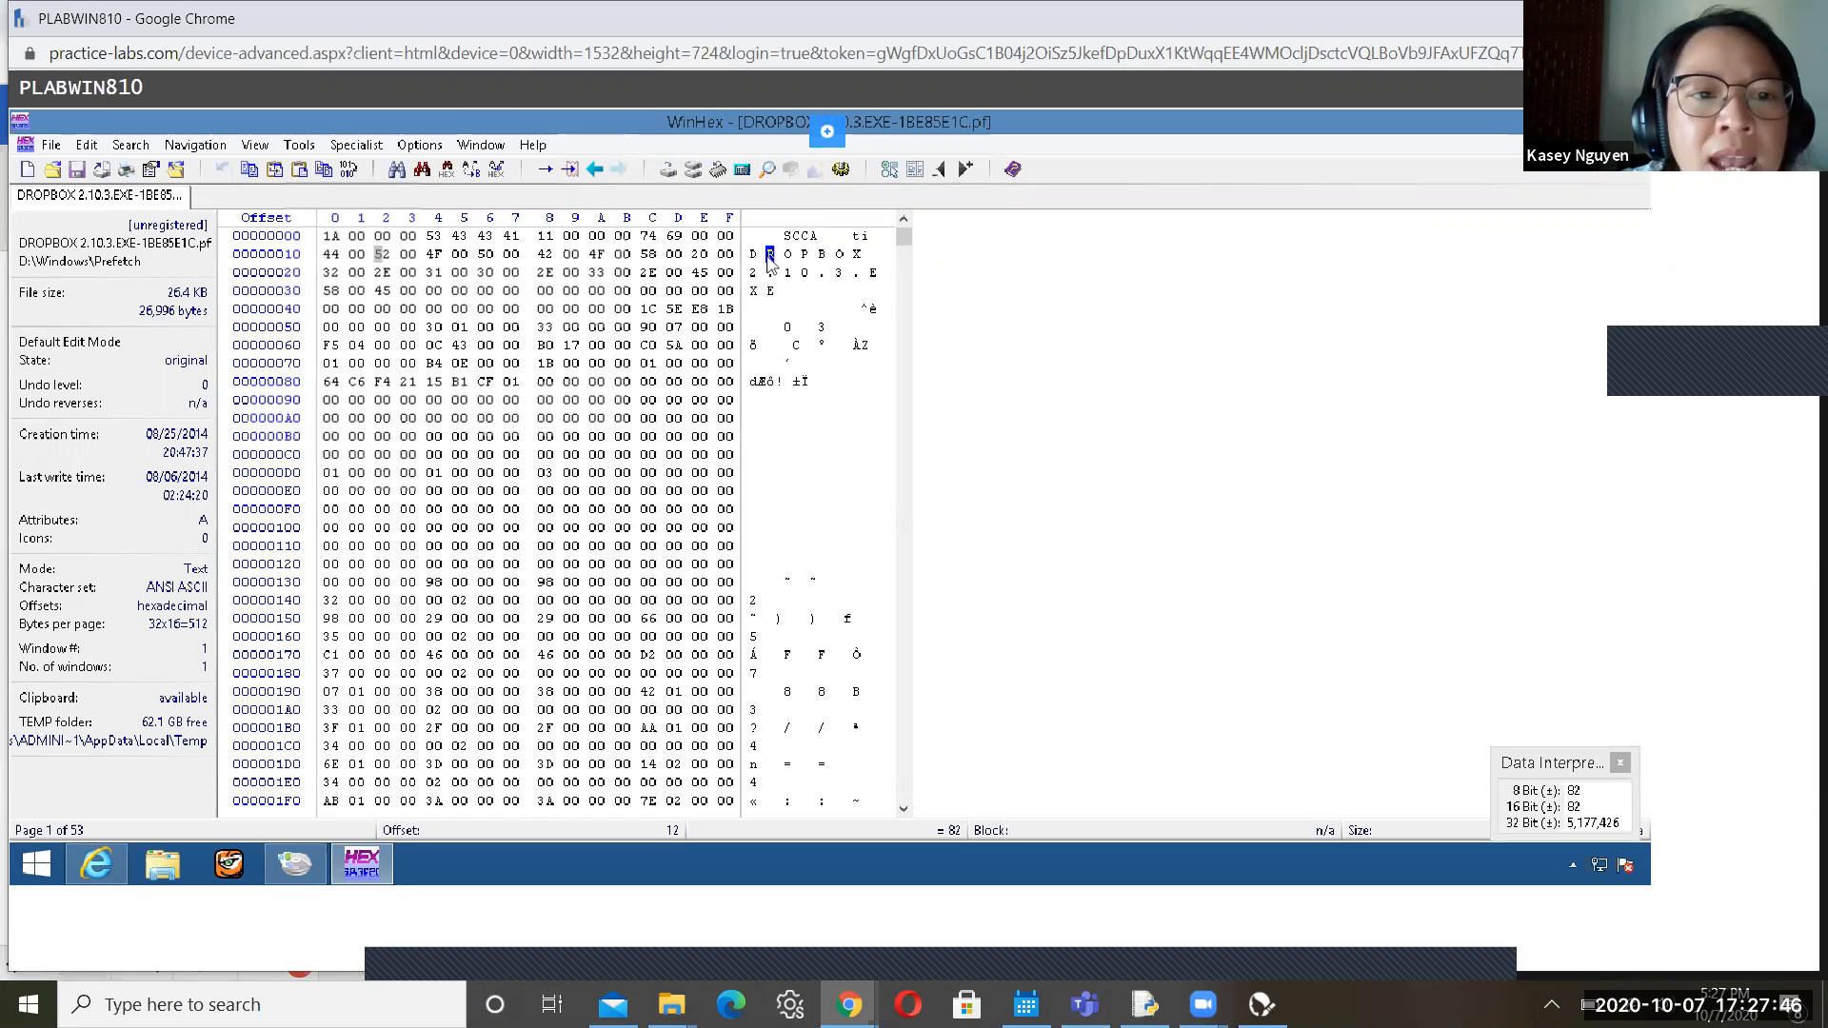
key("Right")
key("Right")
key("Right")
key("Right")
key("Right")
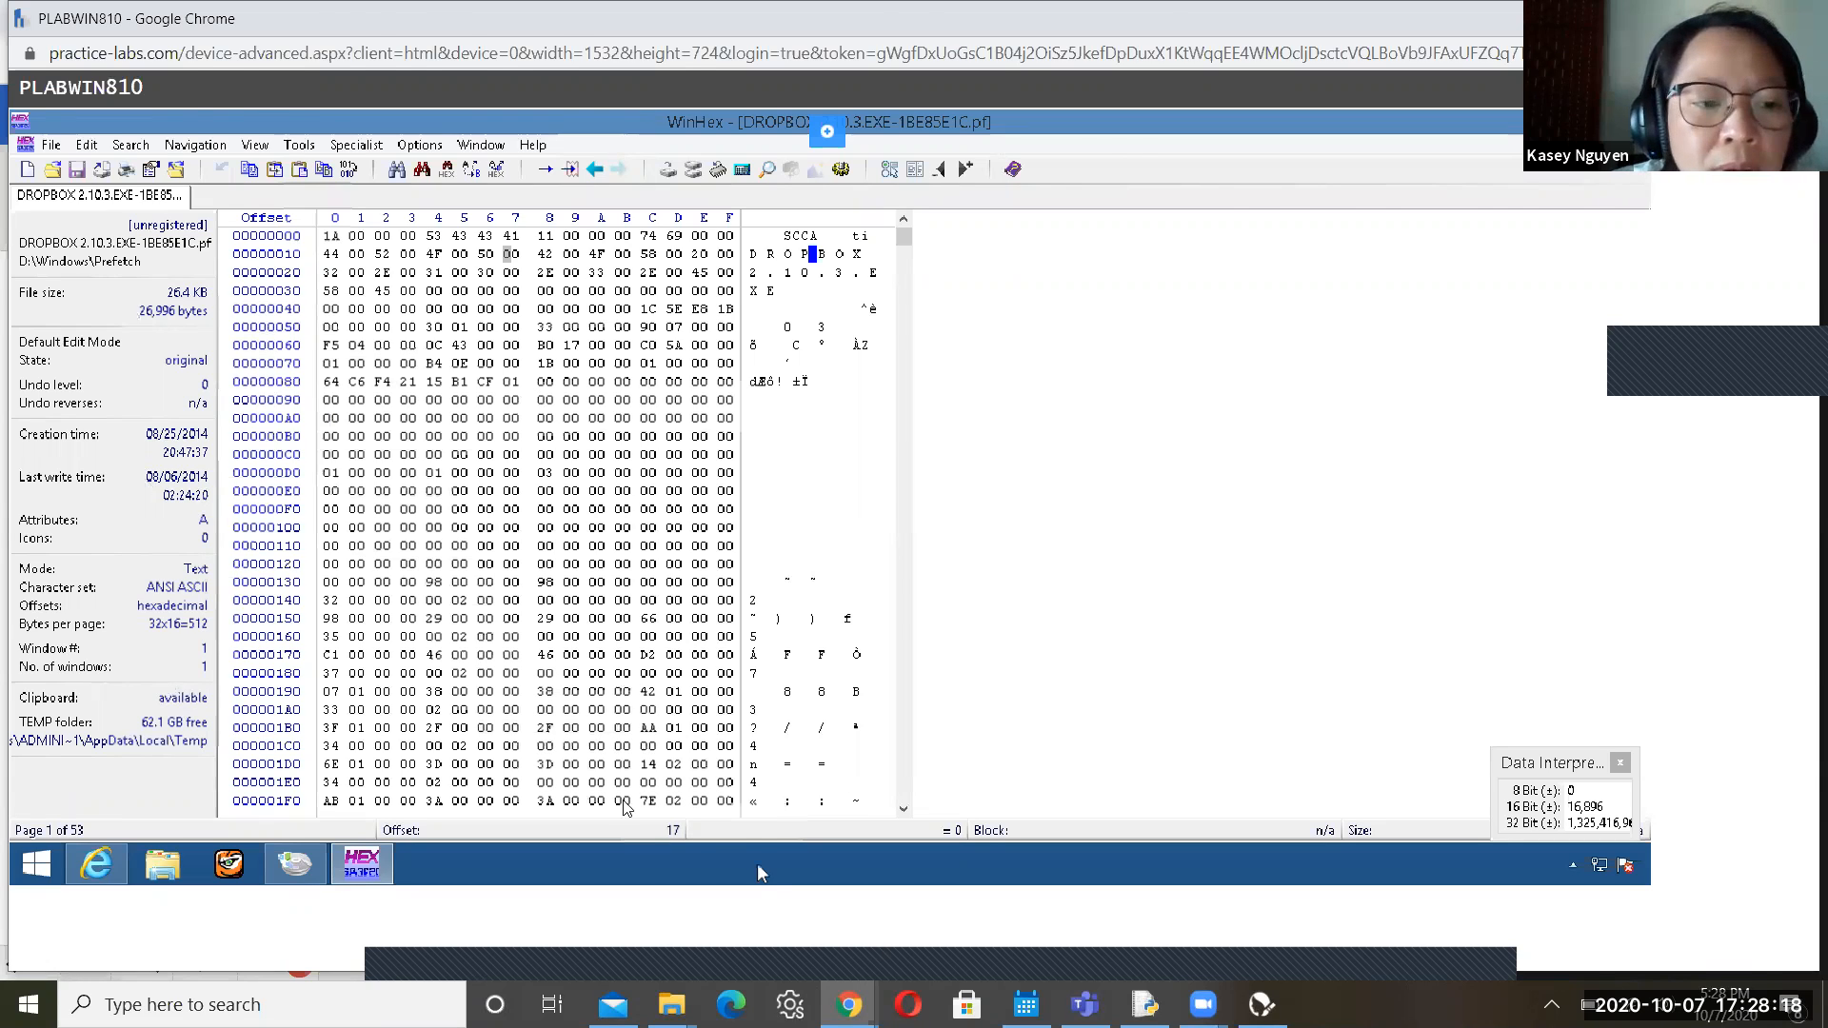
key("alt+Tab")
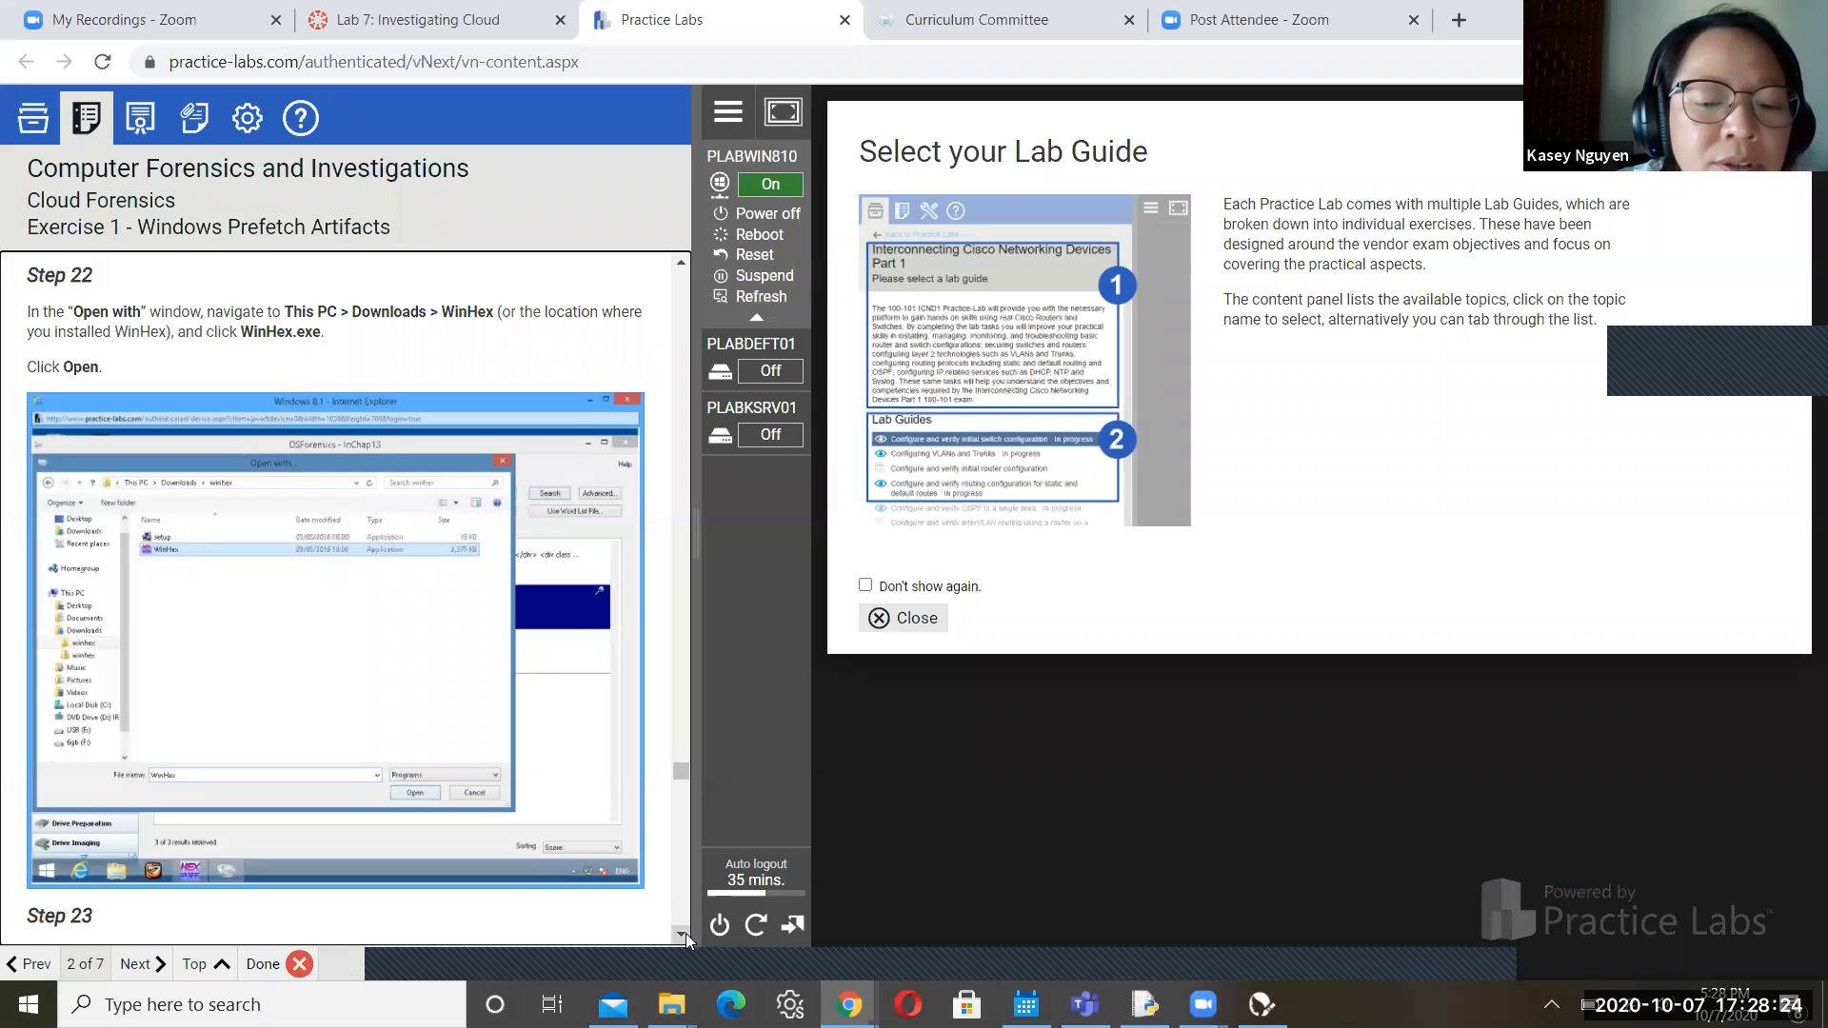
Read guide Steps 23–24 on the Data Interpreter, then return to the PLABWIN810 VM showing WinHex
scroll(686, 933, "down", 5)
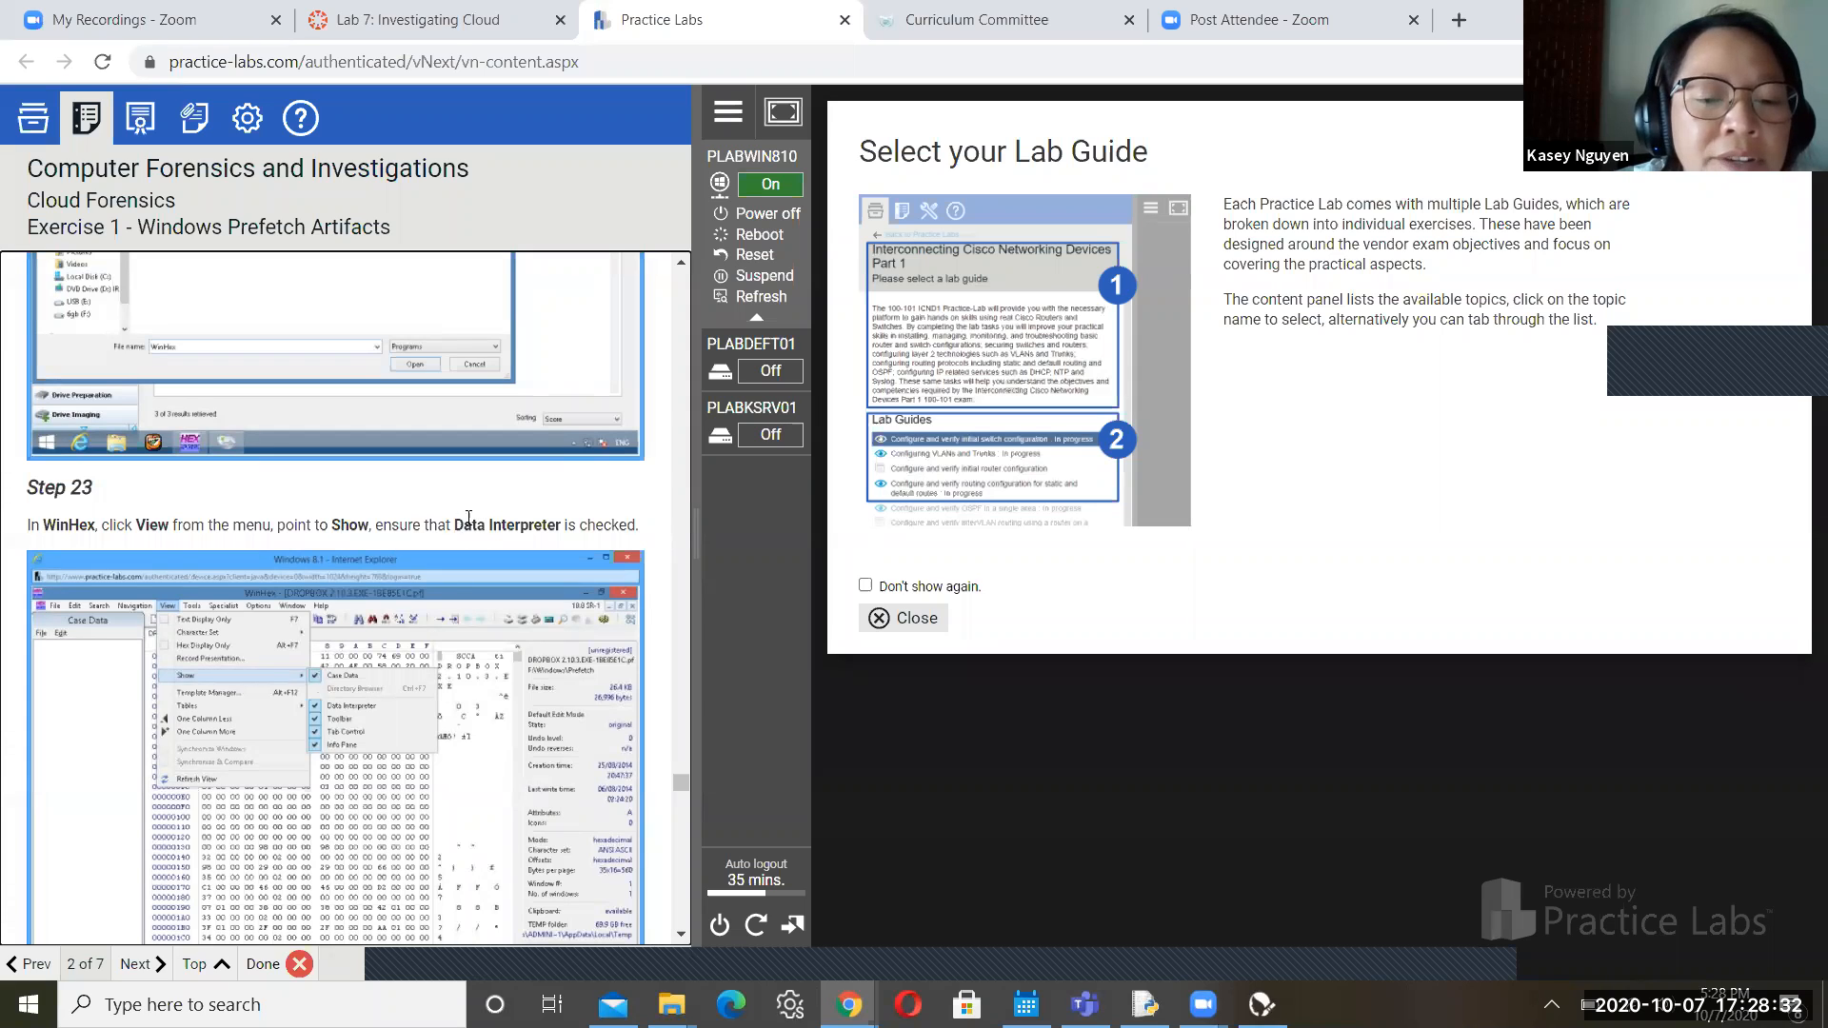
left_click(683, 938)
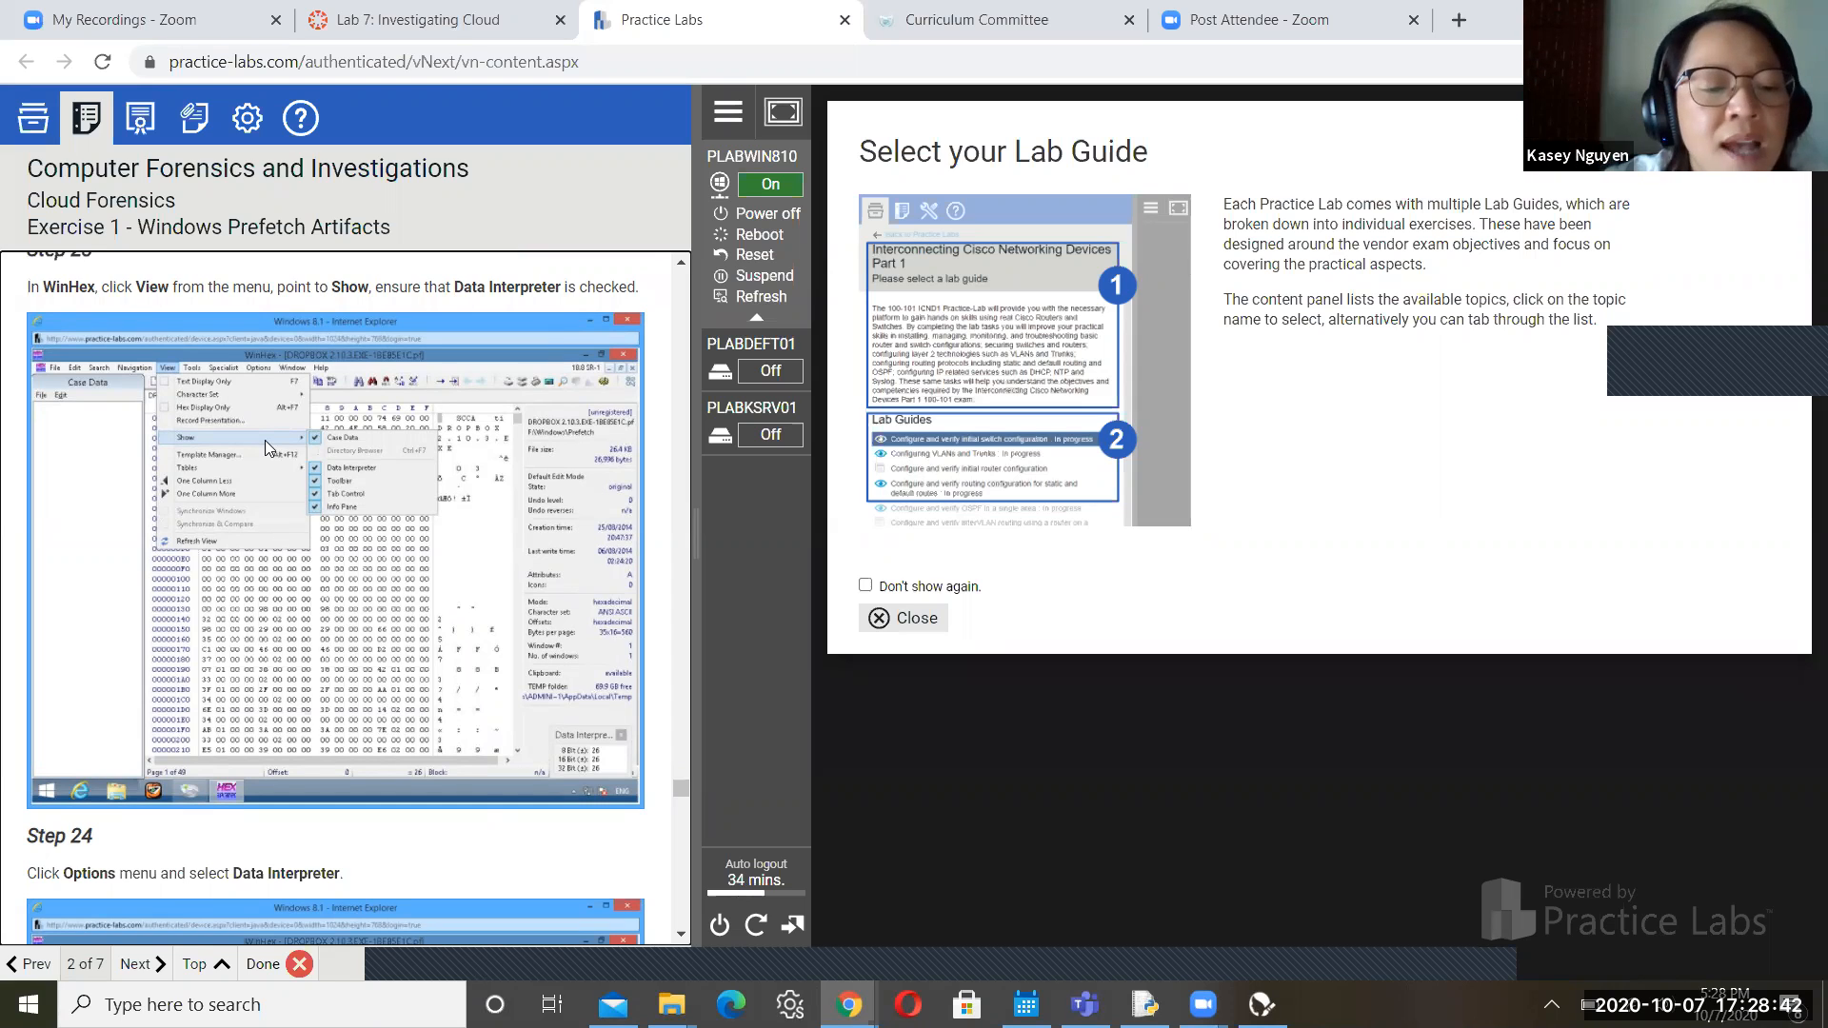
left_click(682, 936)
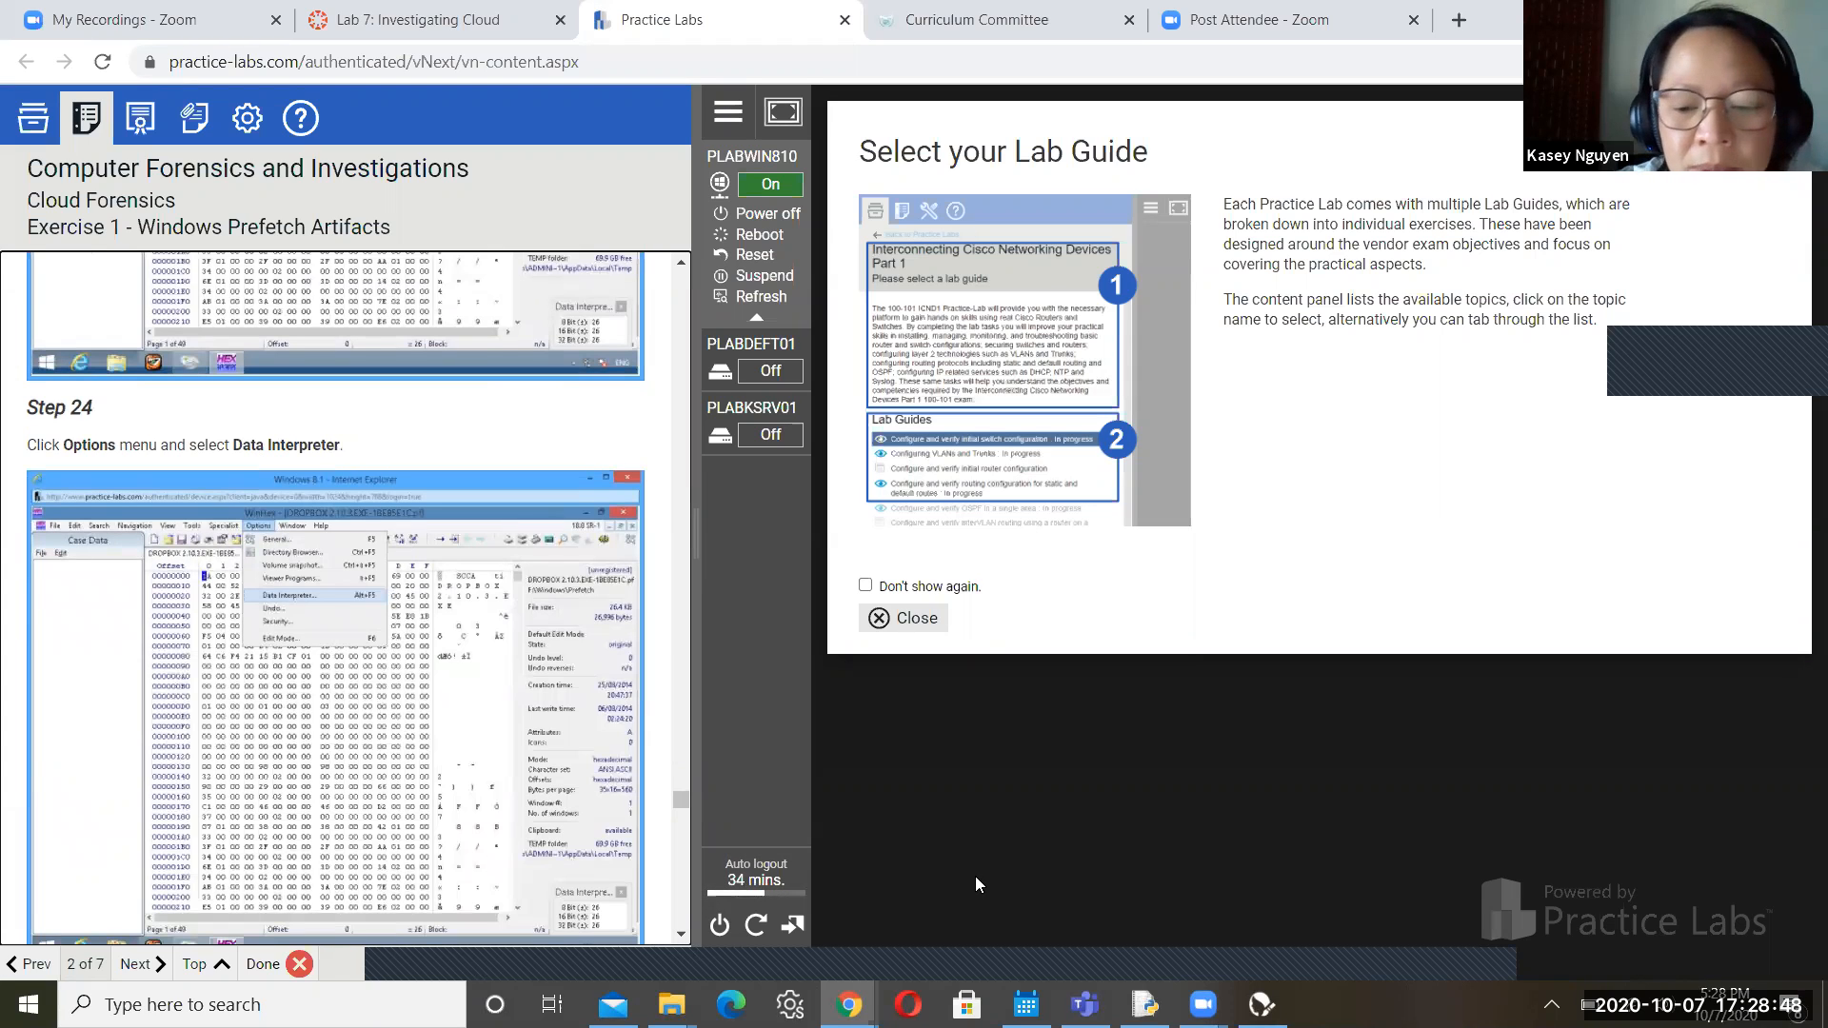
mouse_move(849, 1005)
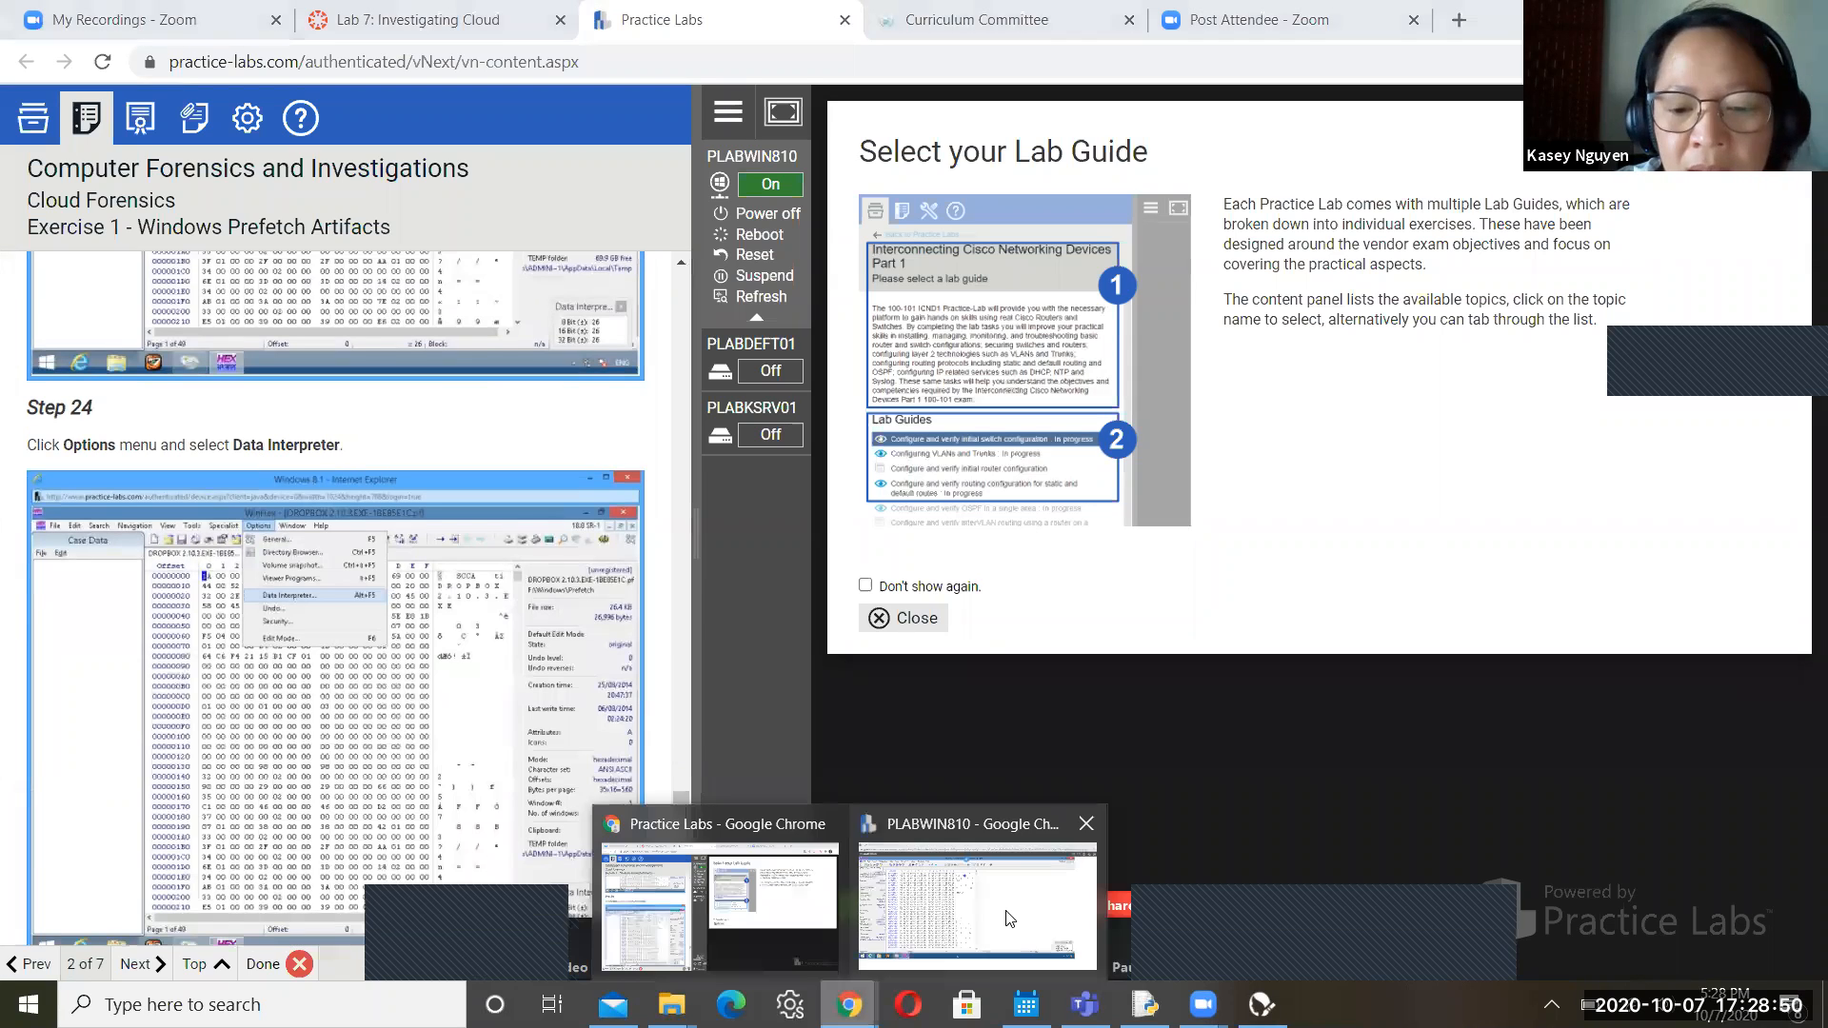
left_click(1009, 913)
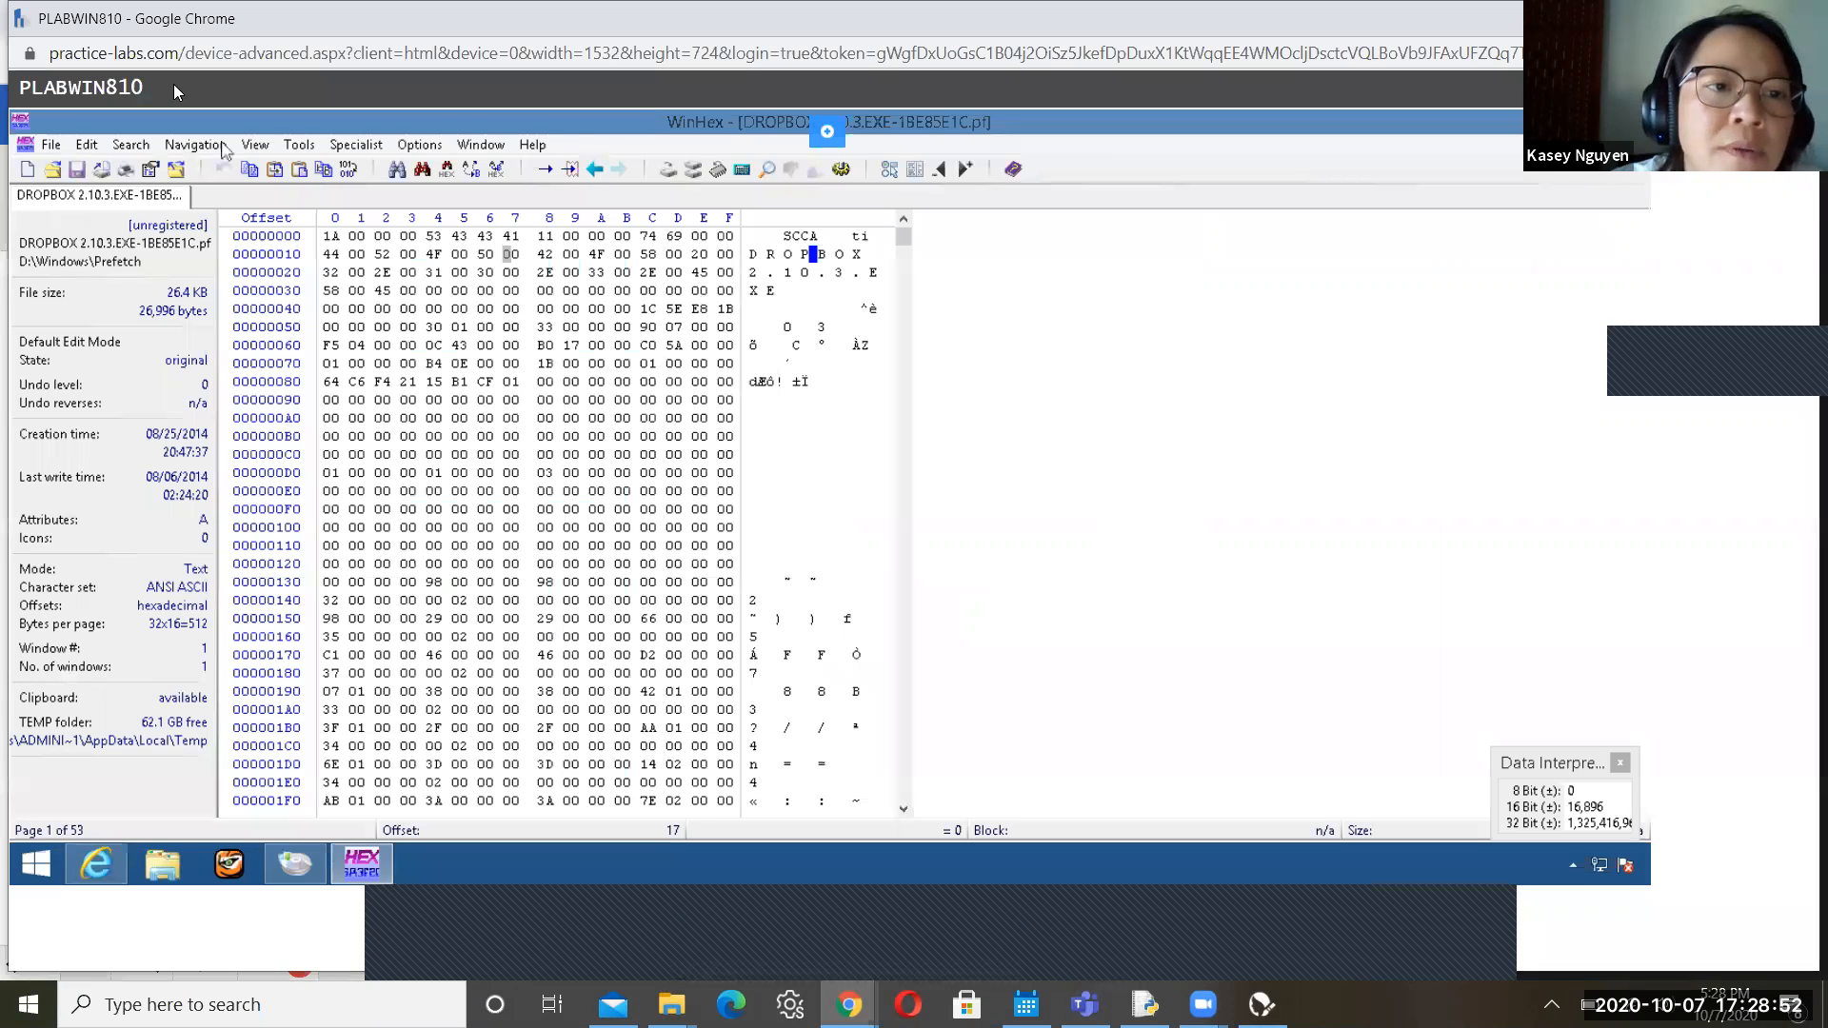
Look over the View menu, then open Data Interpreter Options from the Options menu
left_click(255, 145)
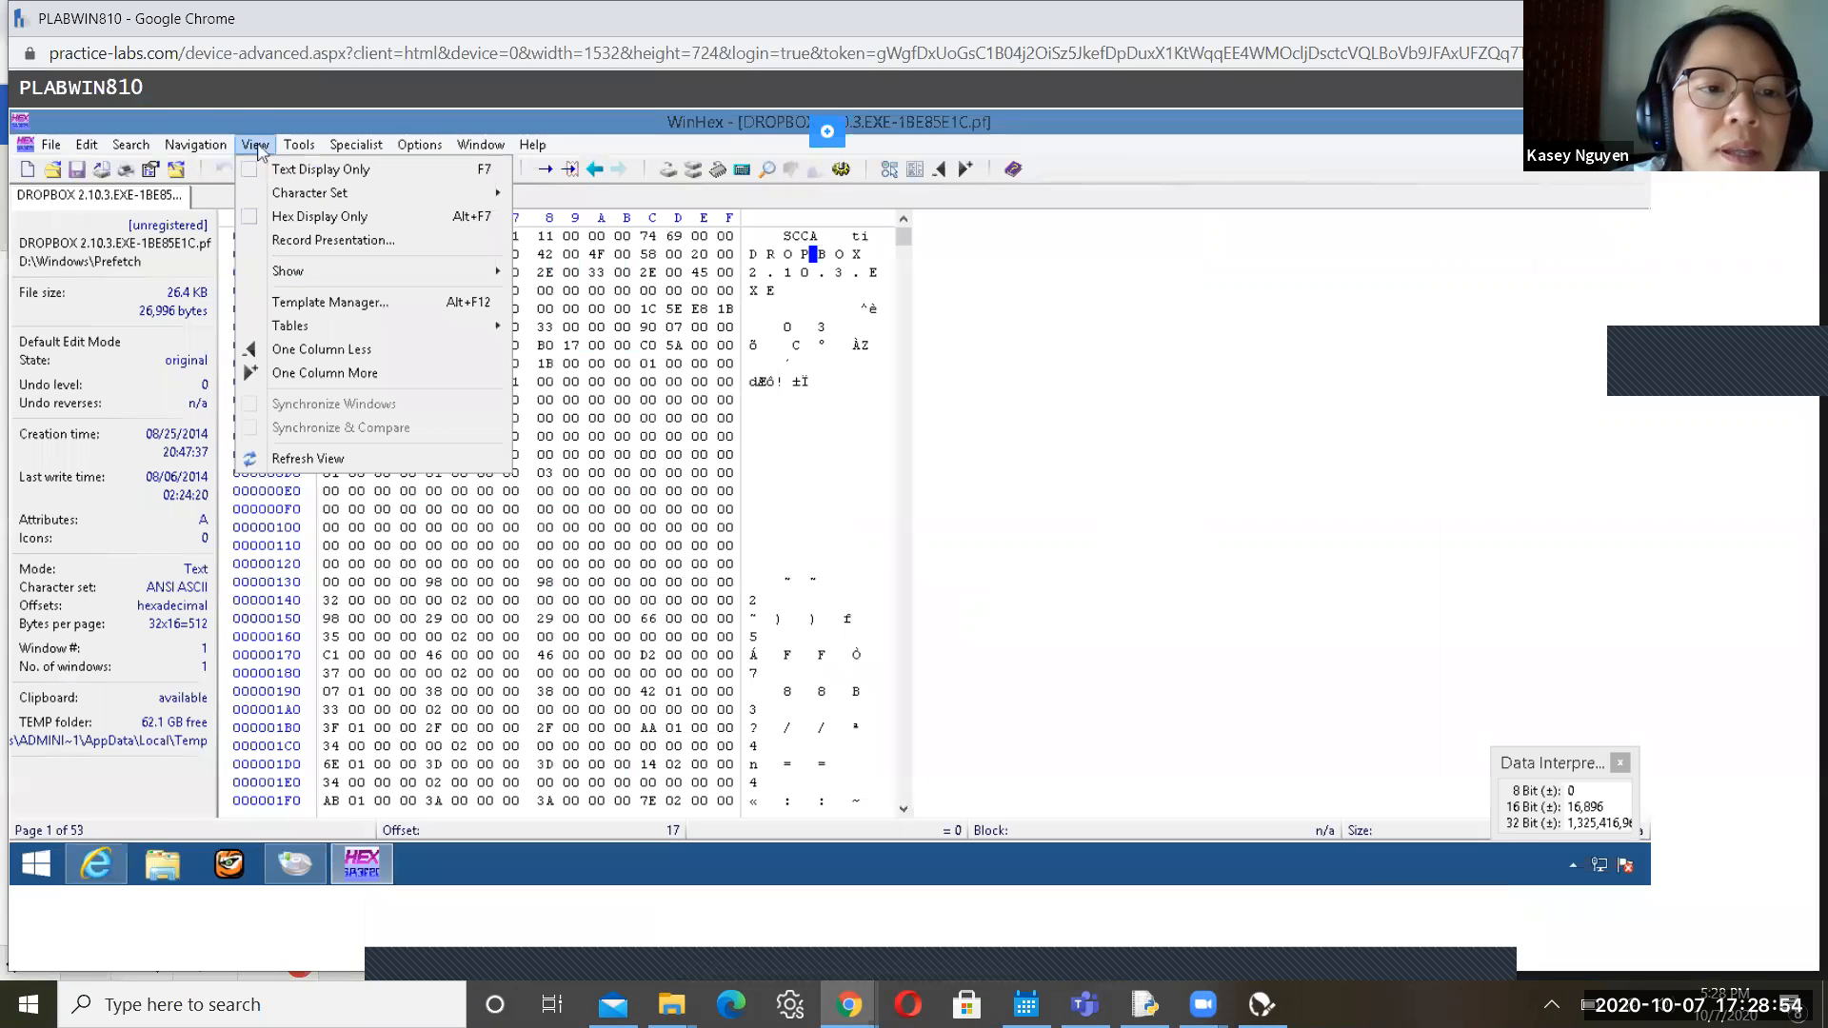
mouse_move(310, 276)
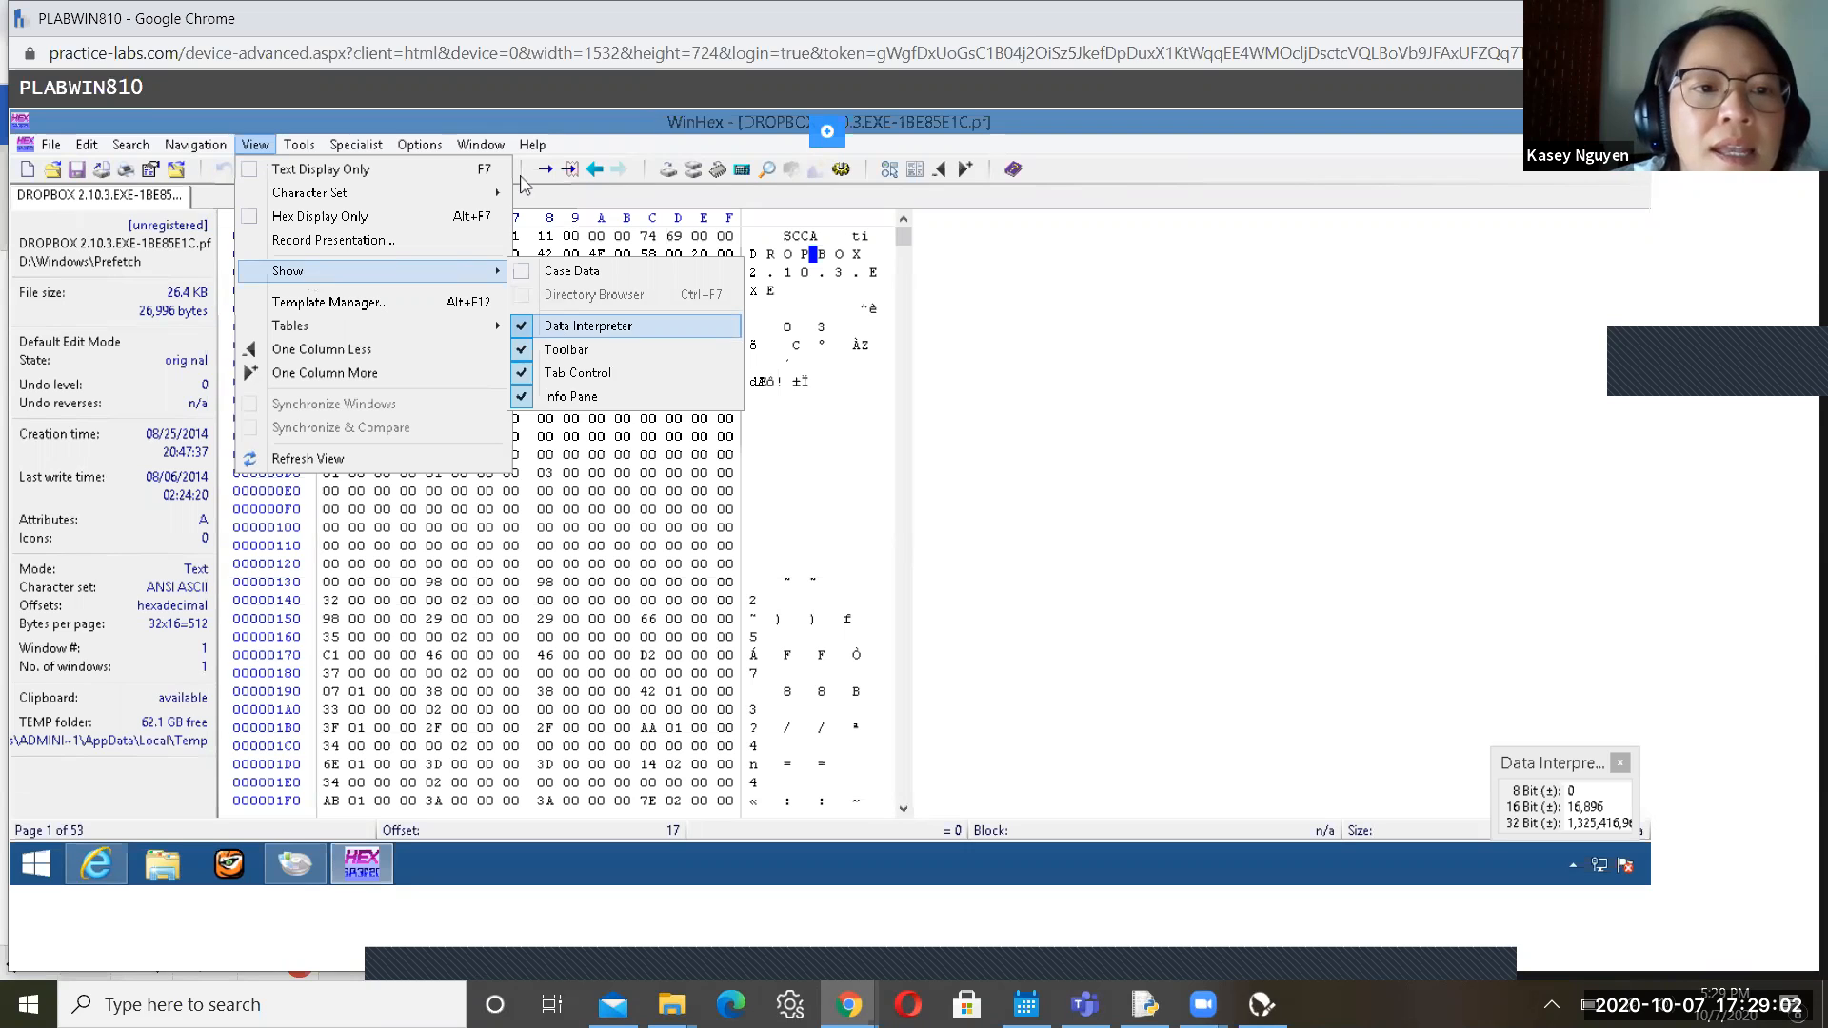
left_click(422, 148)
left_click(422, 148)
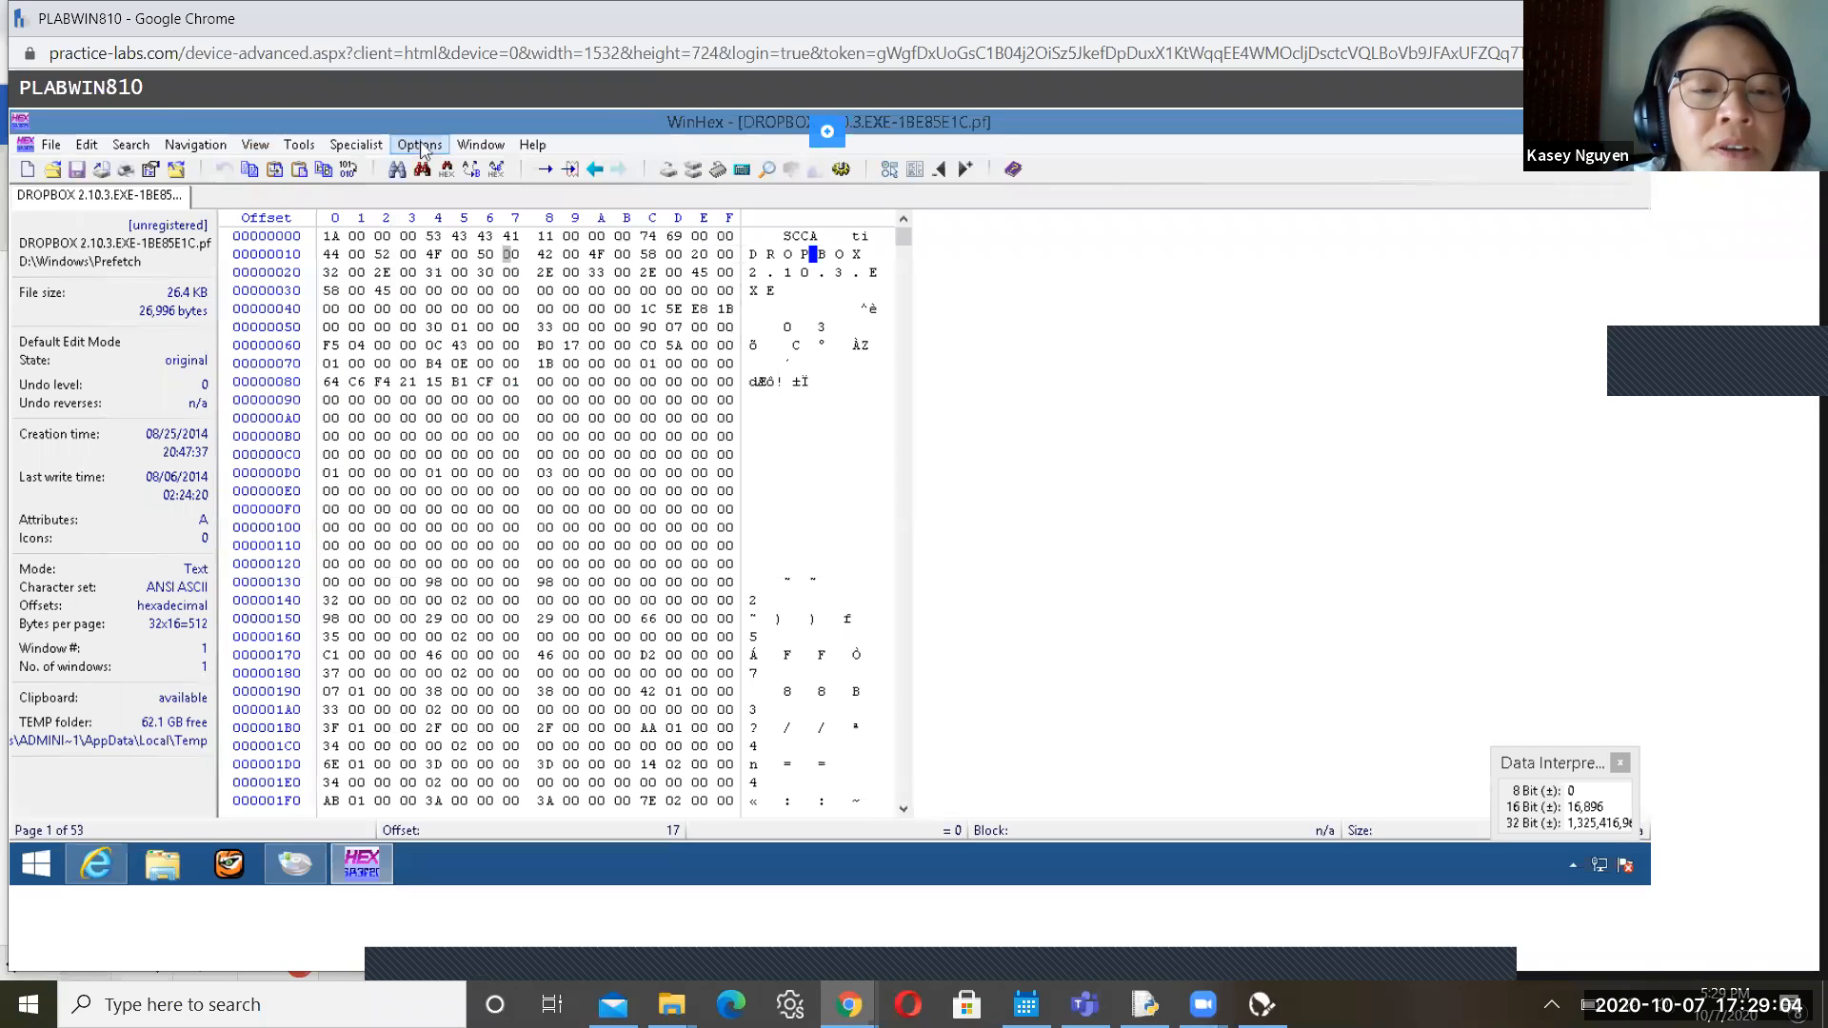
left_click(422, 147)
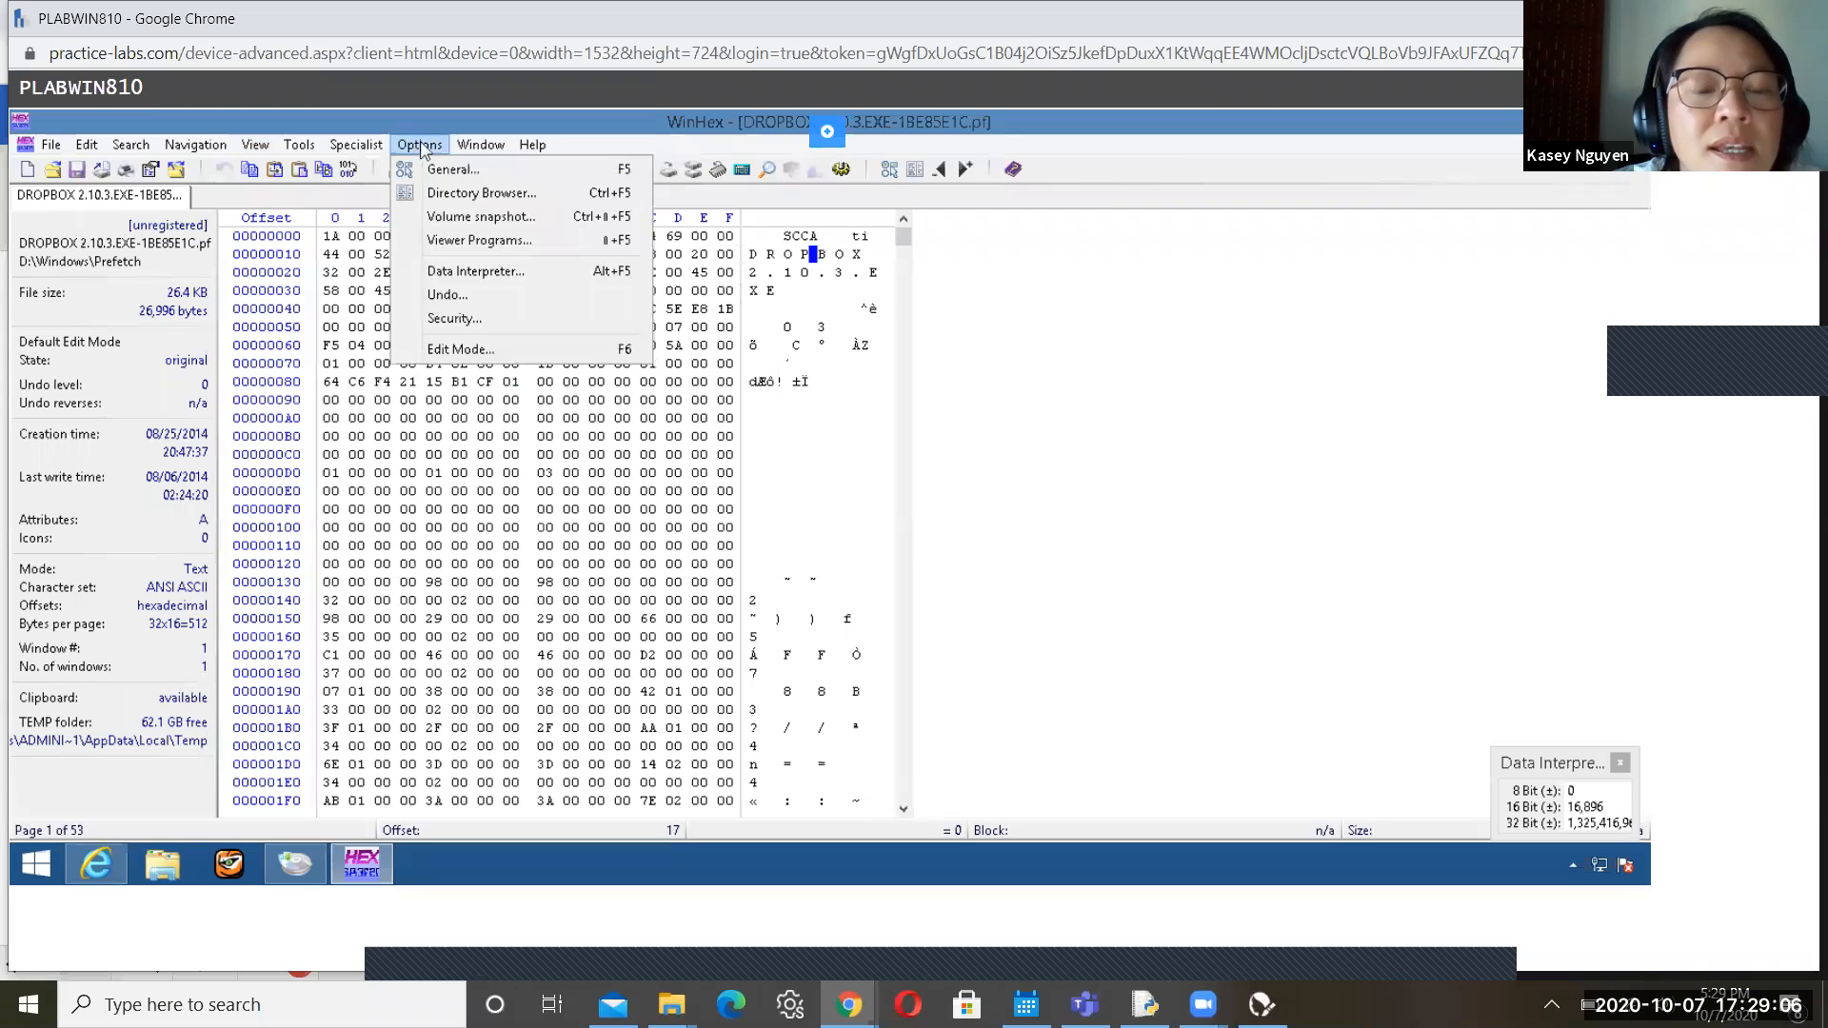
left_click(466, 275)
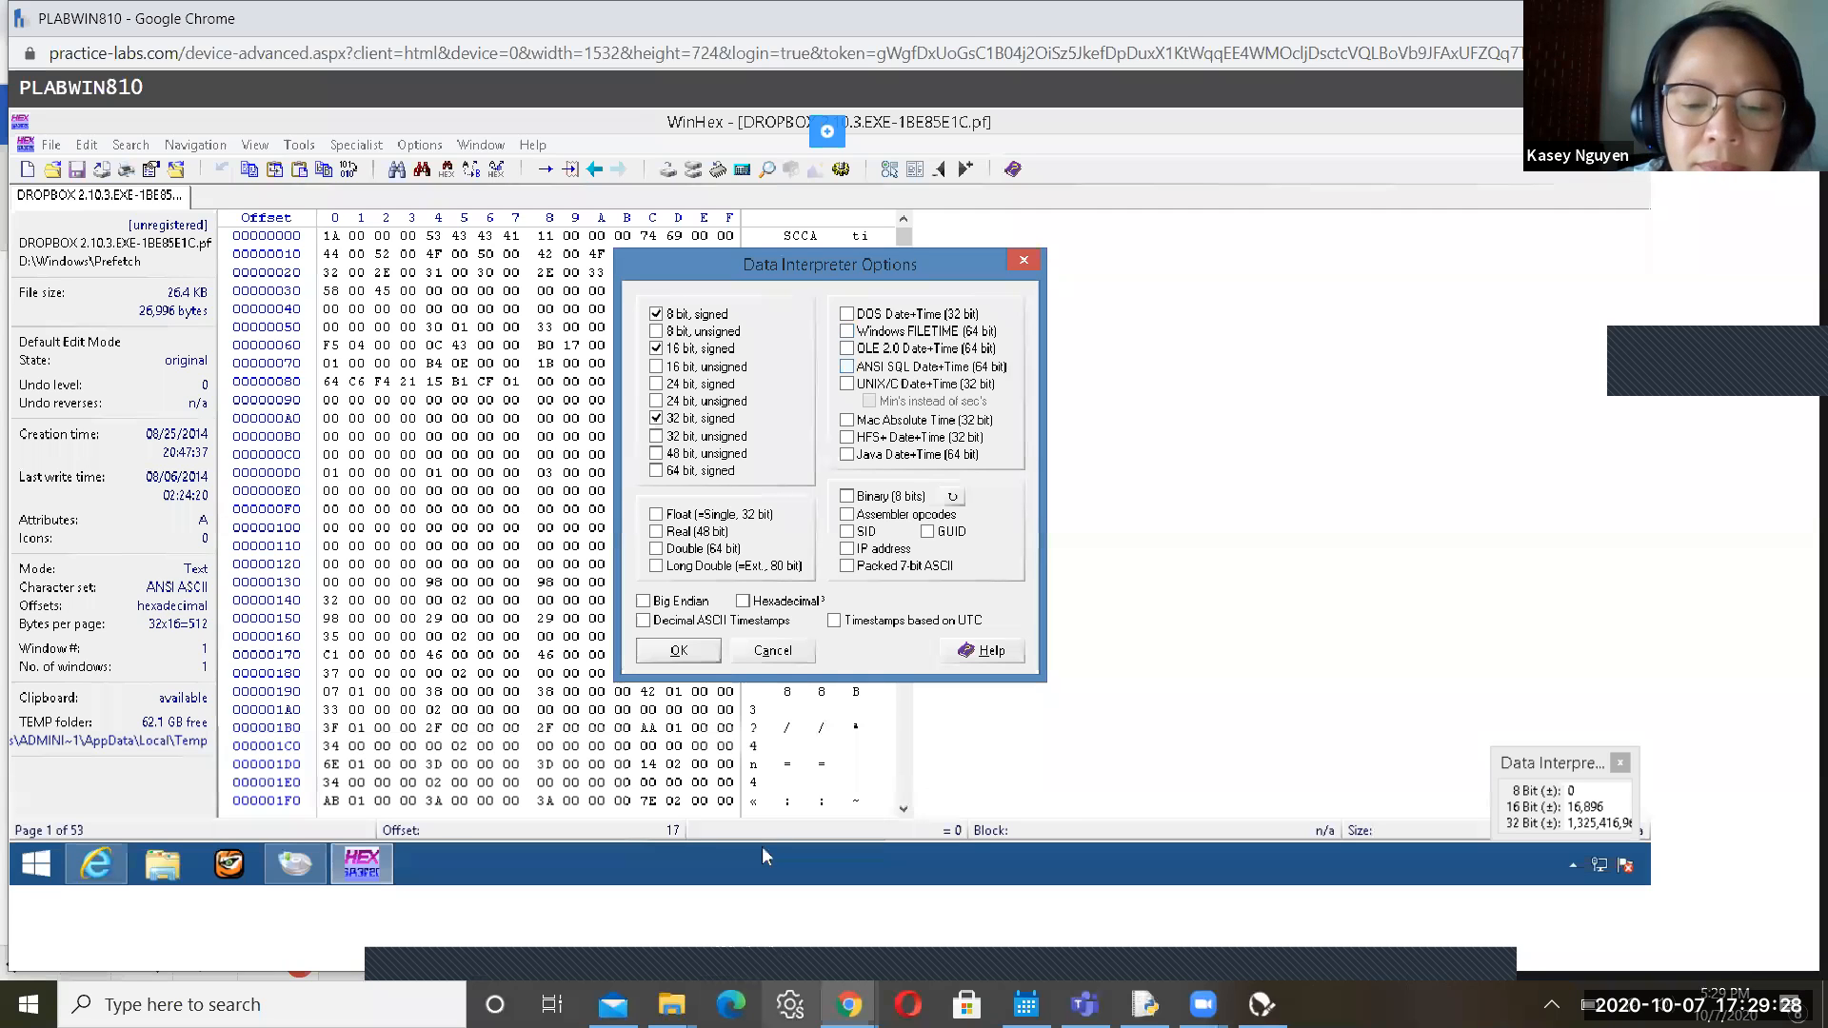
Read the guide's Steps 25–27 on interpreting dates, then switch back to the PLABWIN810 lab VM
mouse_move(849, 1004)
left_click(620, 873)
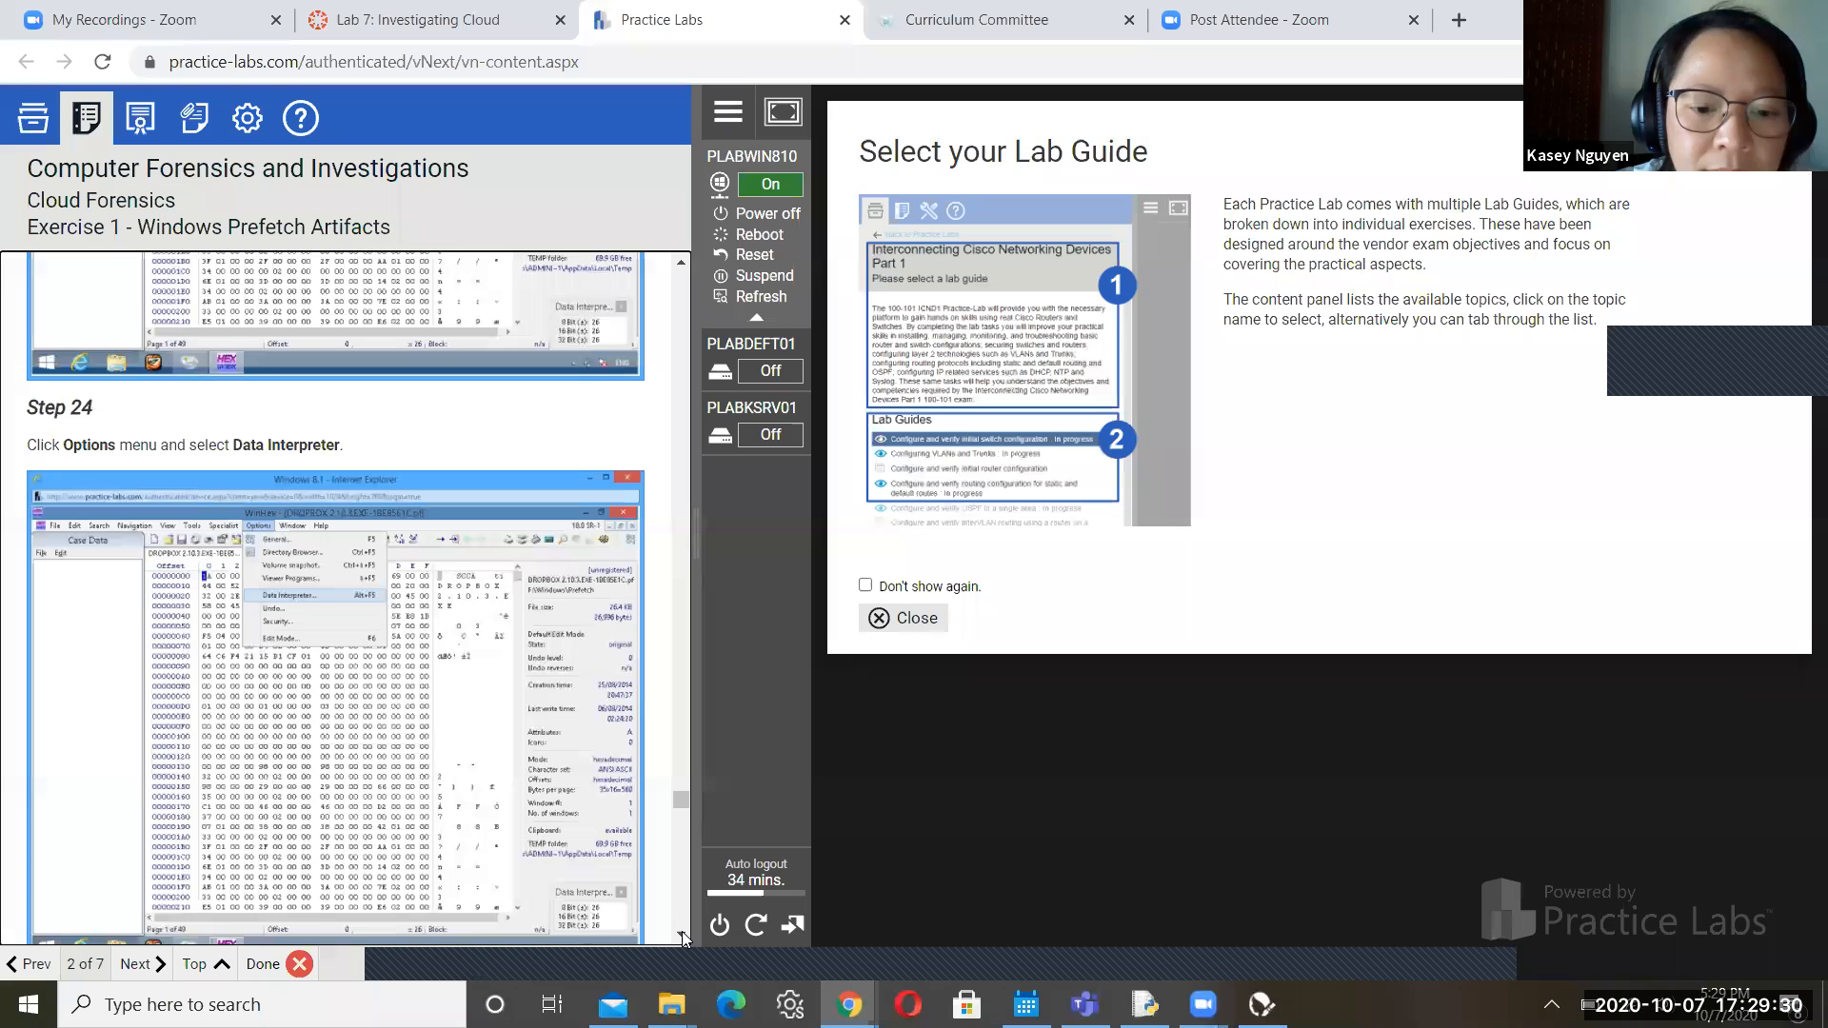
scroll(684, 931, "down", 3)
scroll(684, 932, "down", 3)
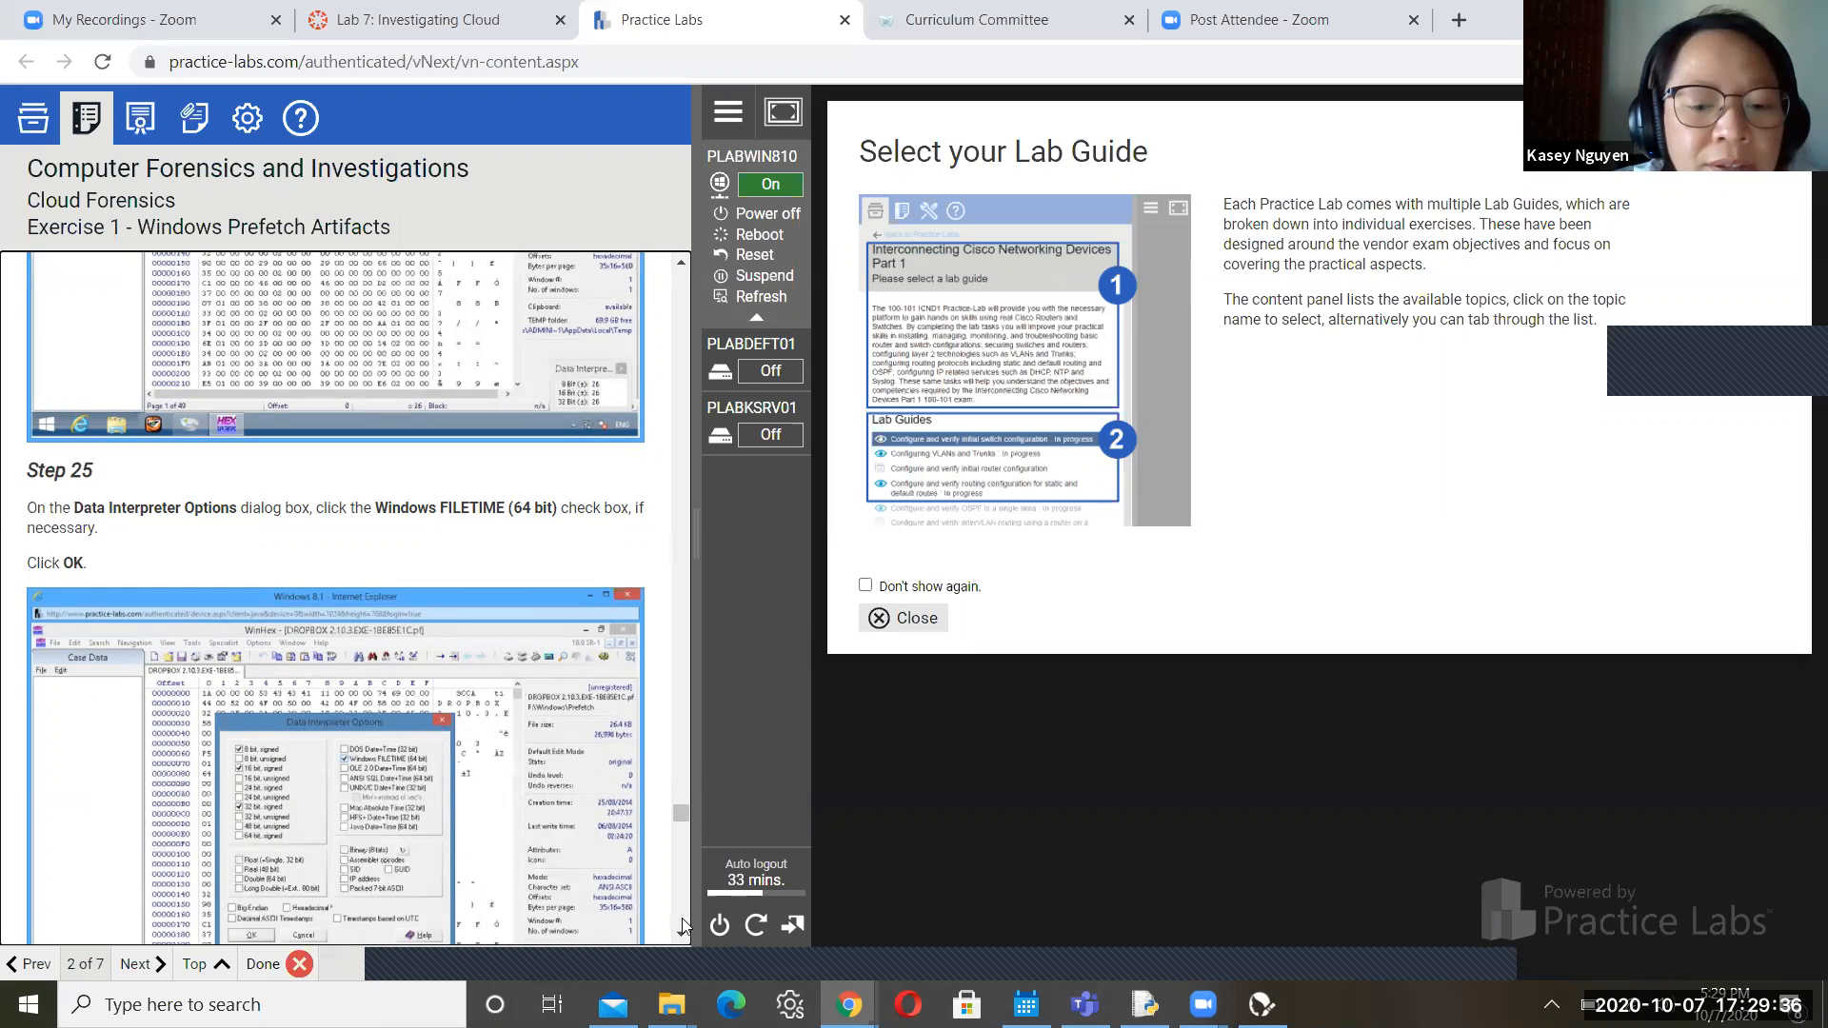
scroll(684, 929, "down", 3)
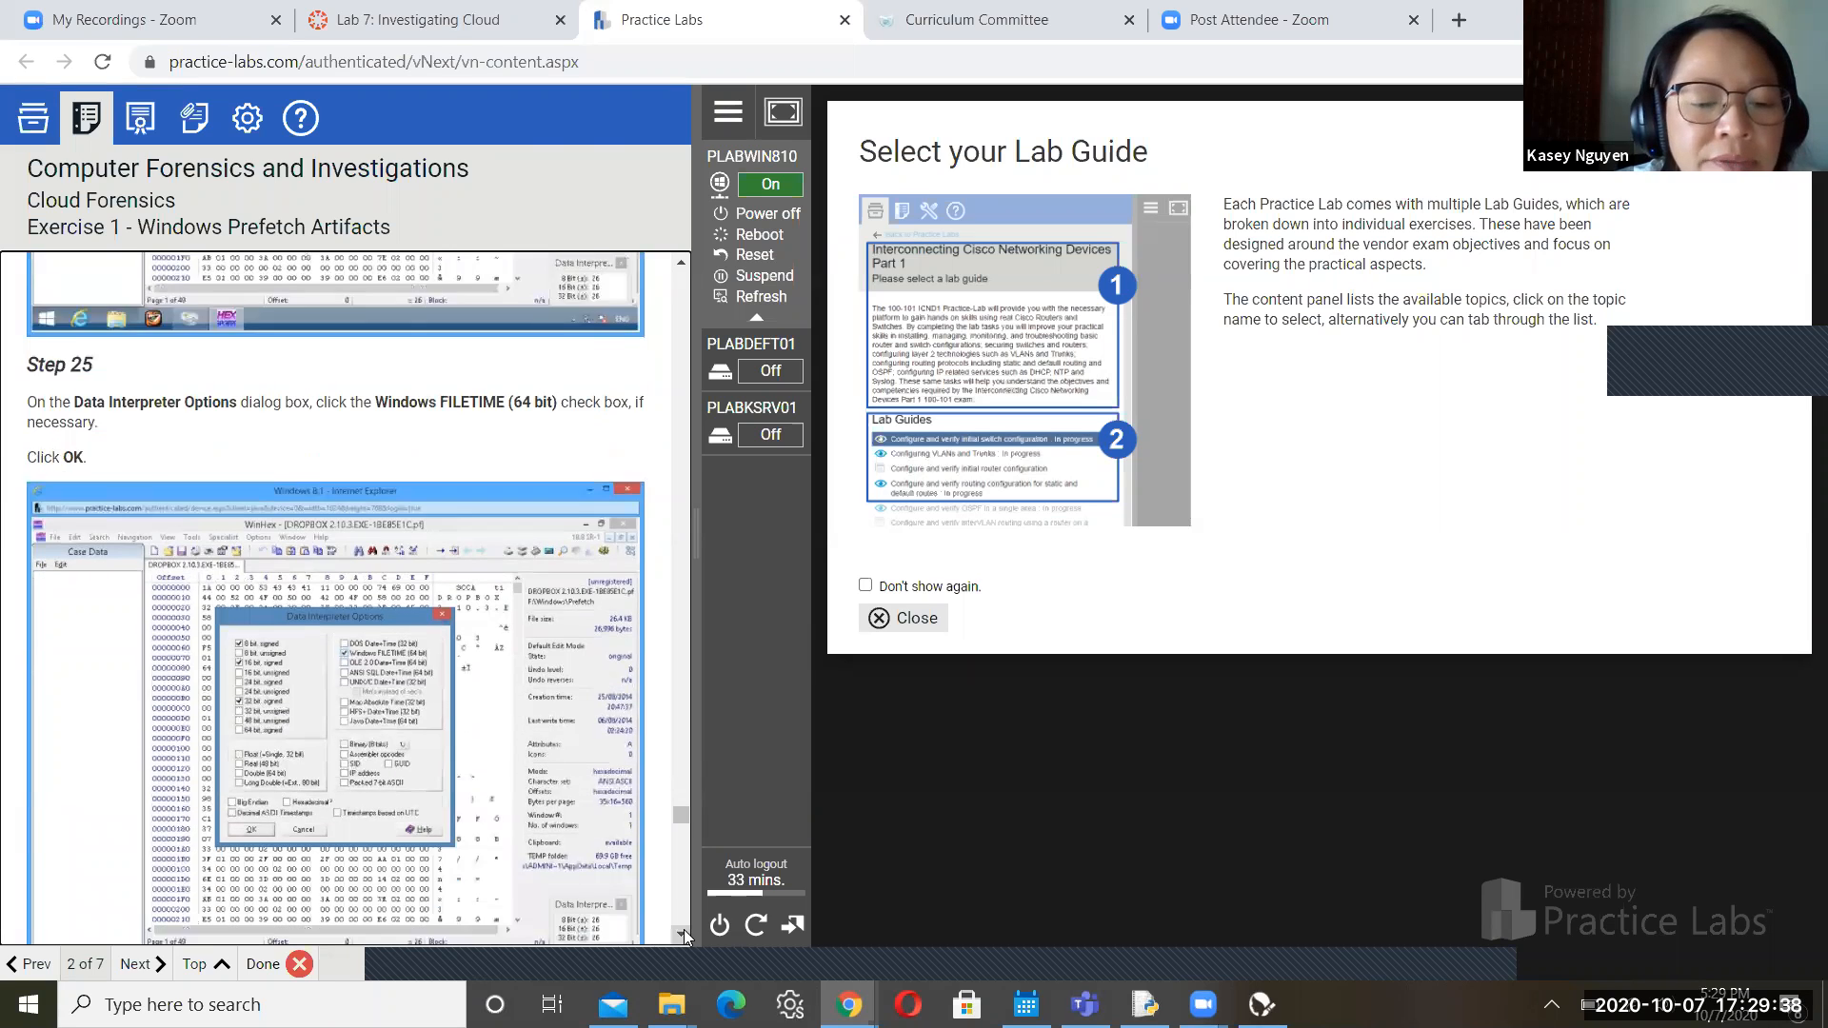
scroll(684, 929, "down", 3)
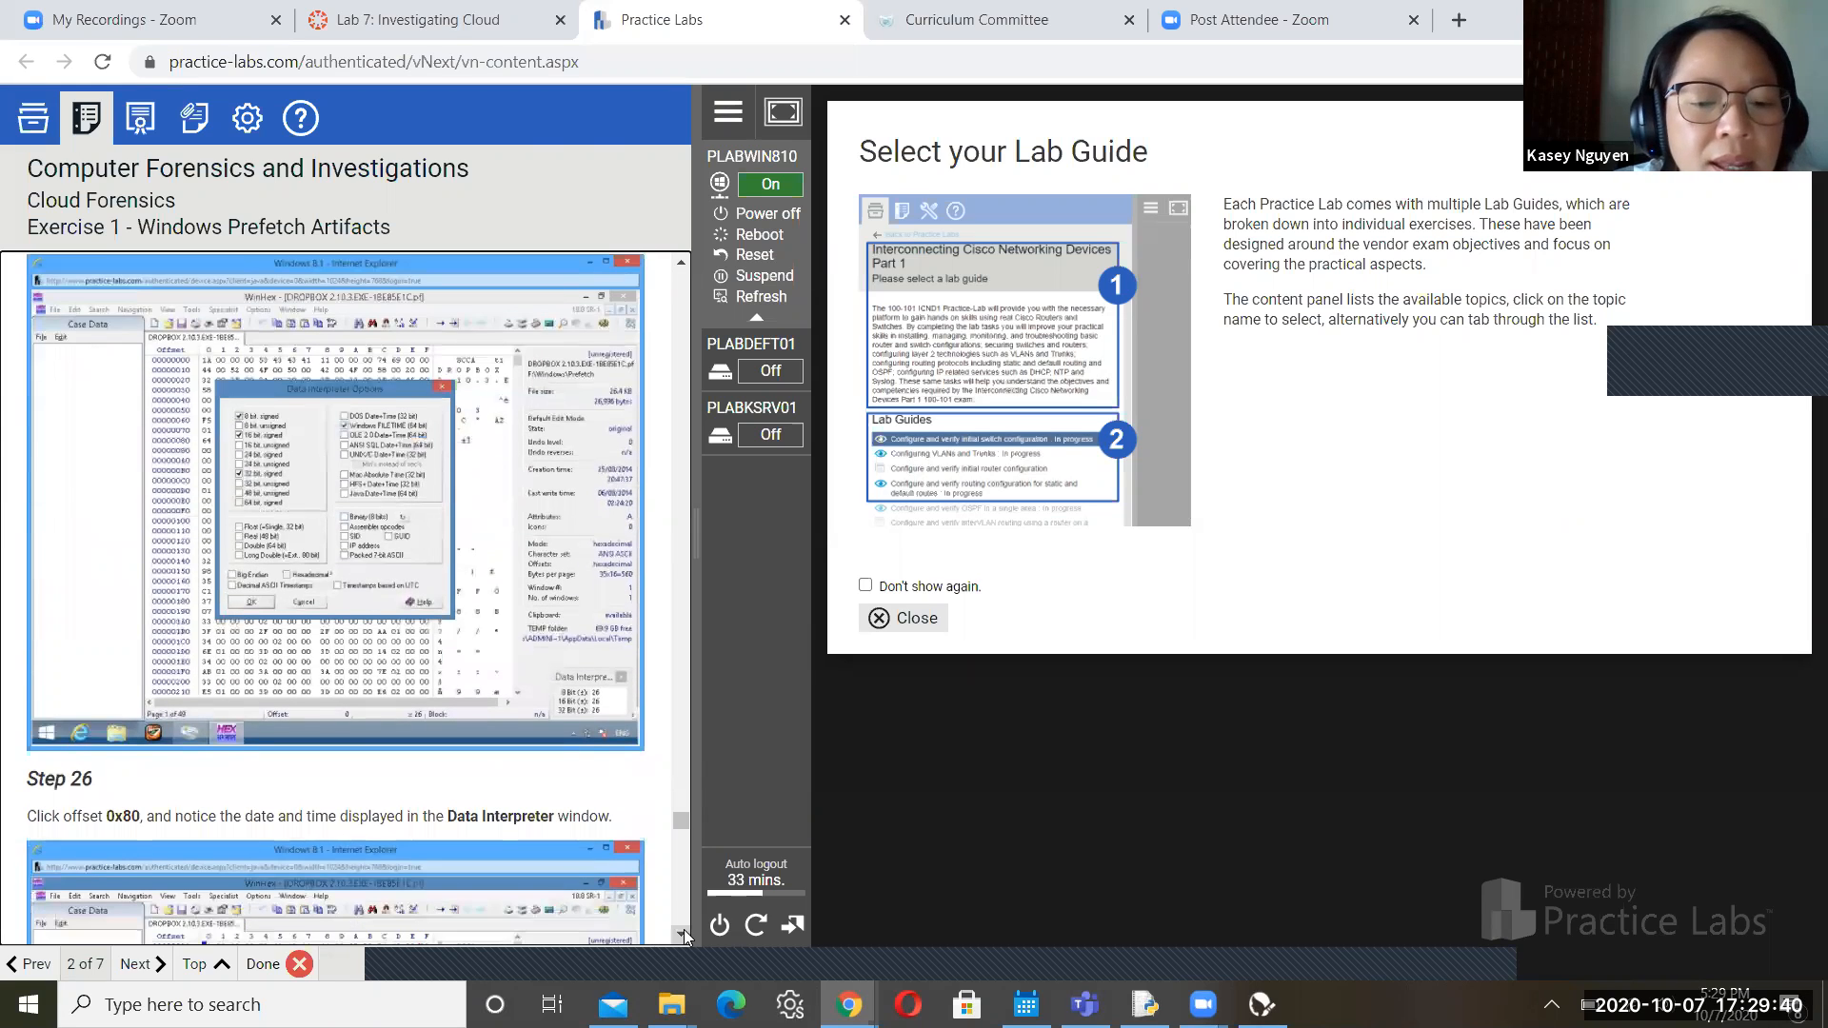
scroll(683, 929, "down", 1)
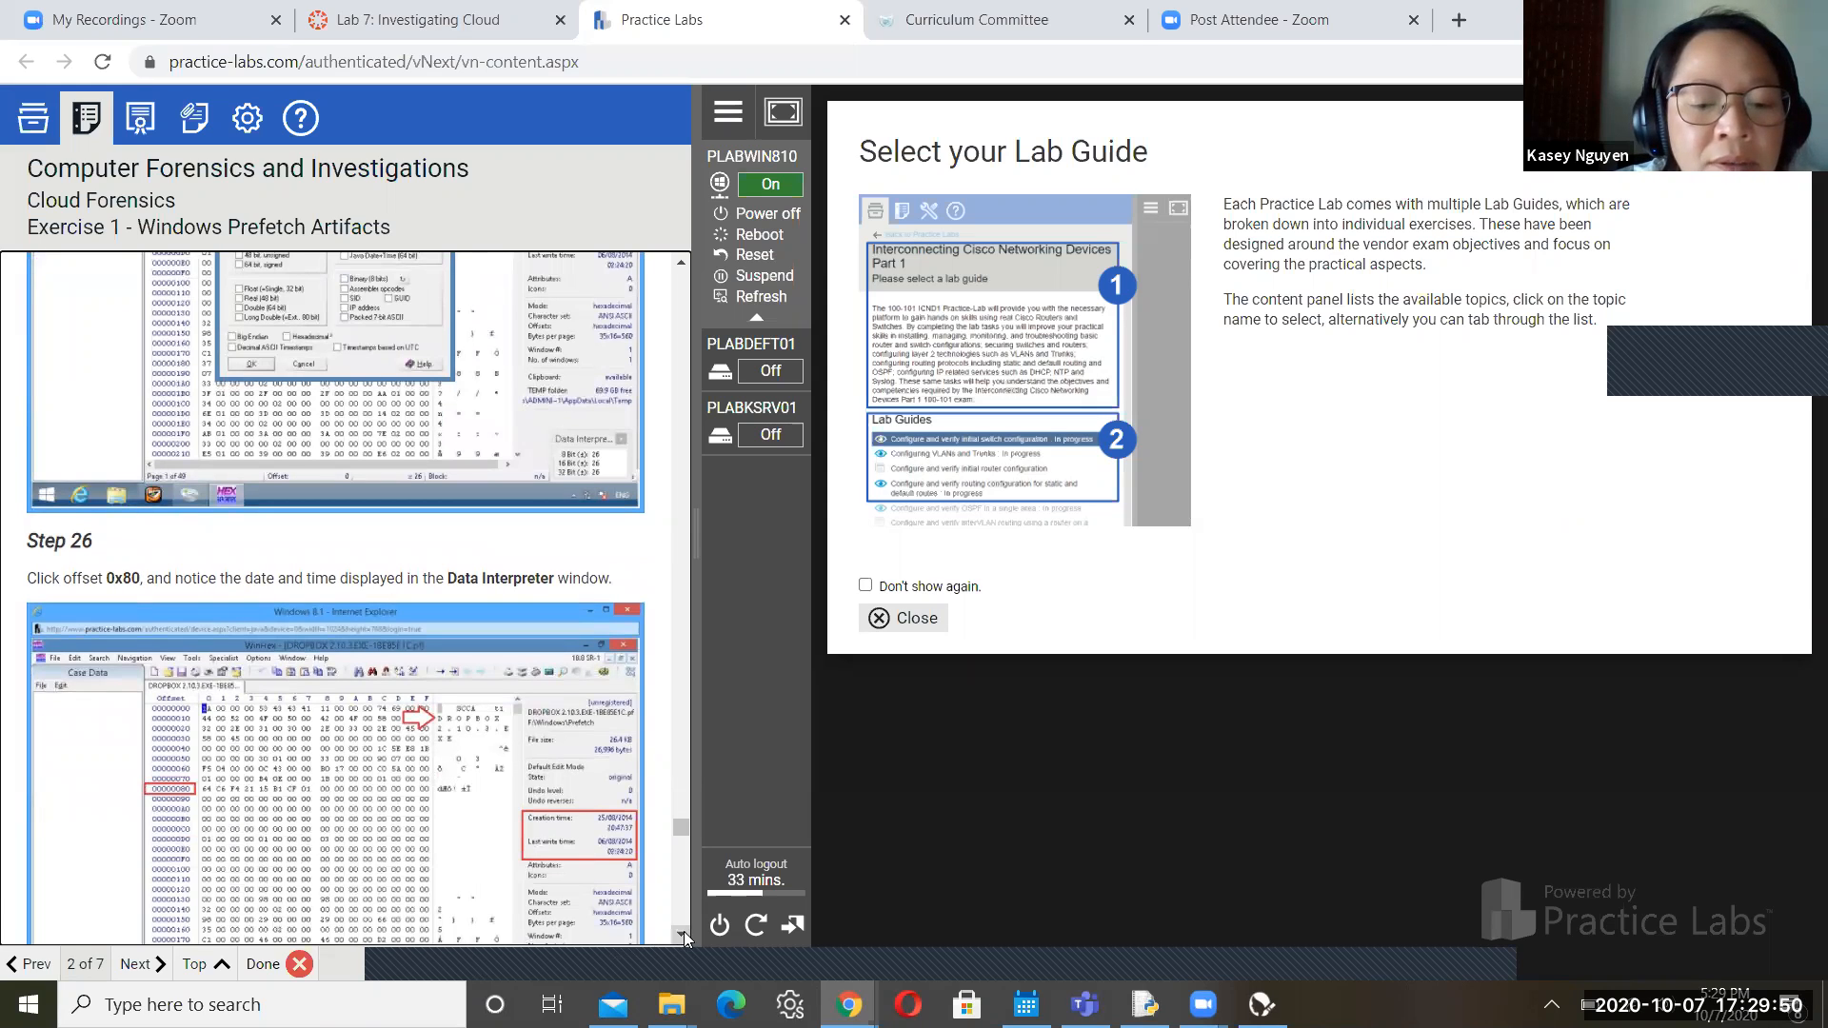
scroll(685, 937, "down", 2)
scroll(686, 937, "down", 5)
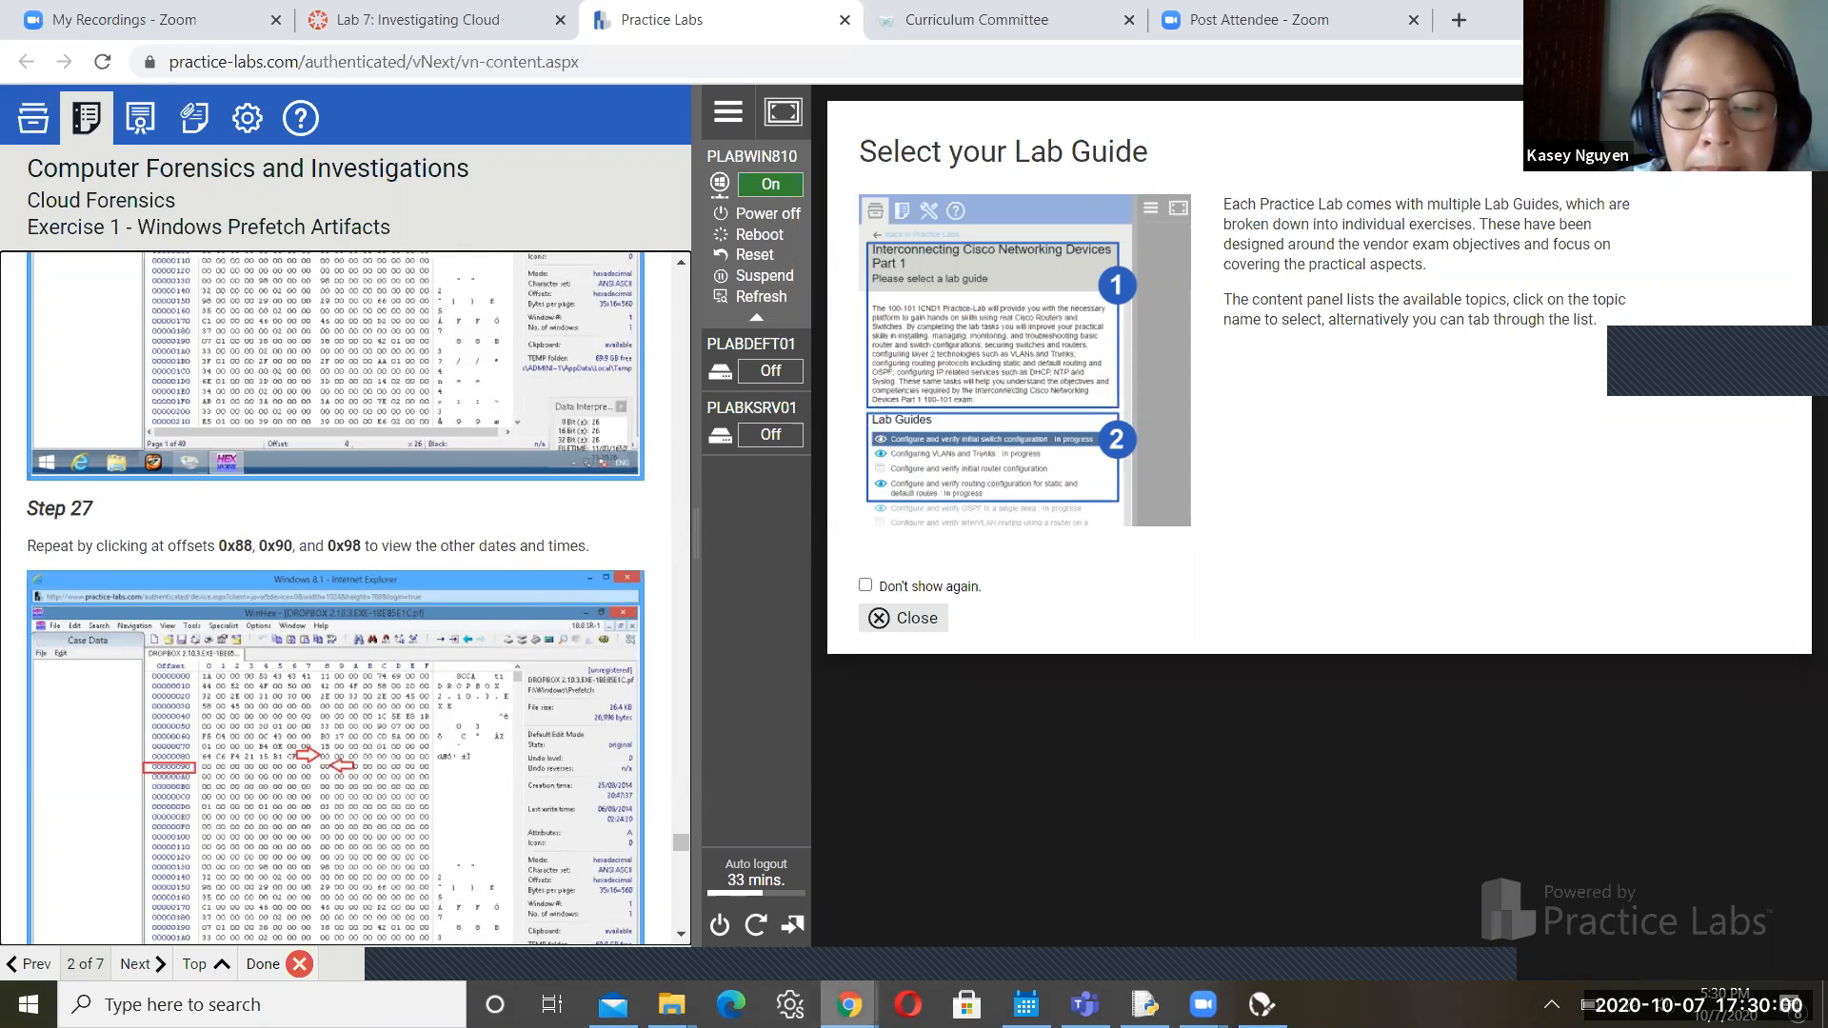
mouse_move(849, 1005)
left_click(997, 910)
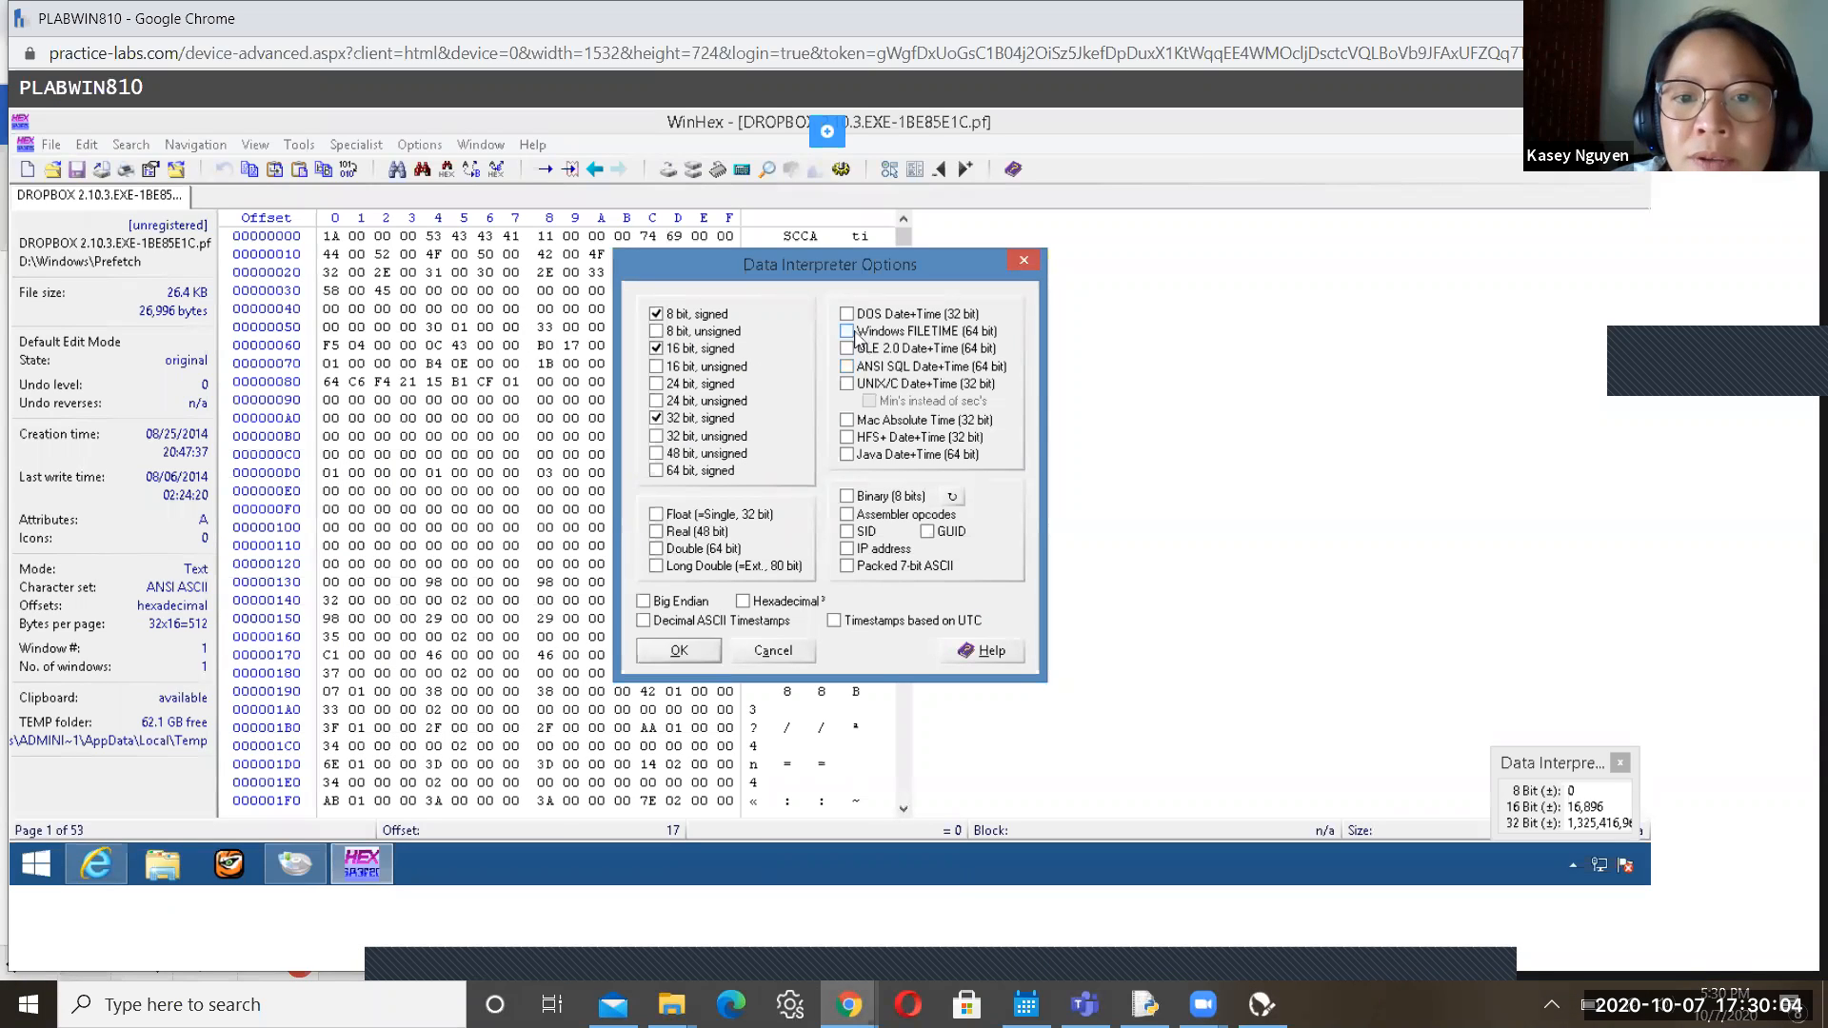
Apply the Windows FILETIME interpreter setting and show file offsets in decimal
left_click(679, 651)
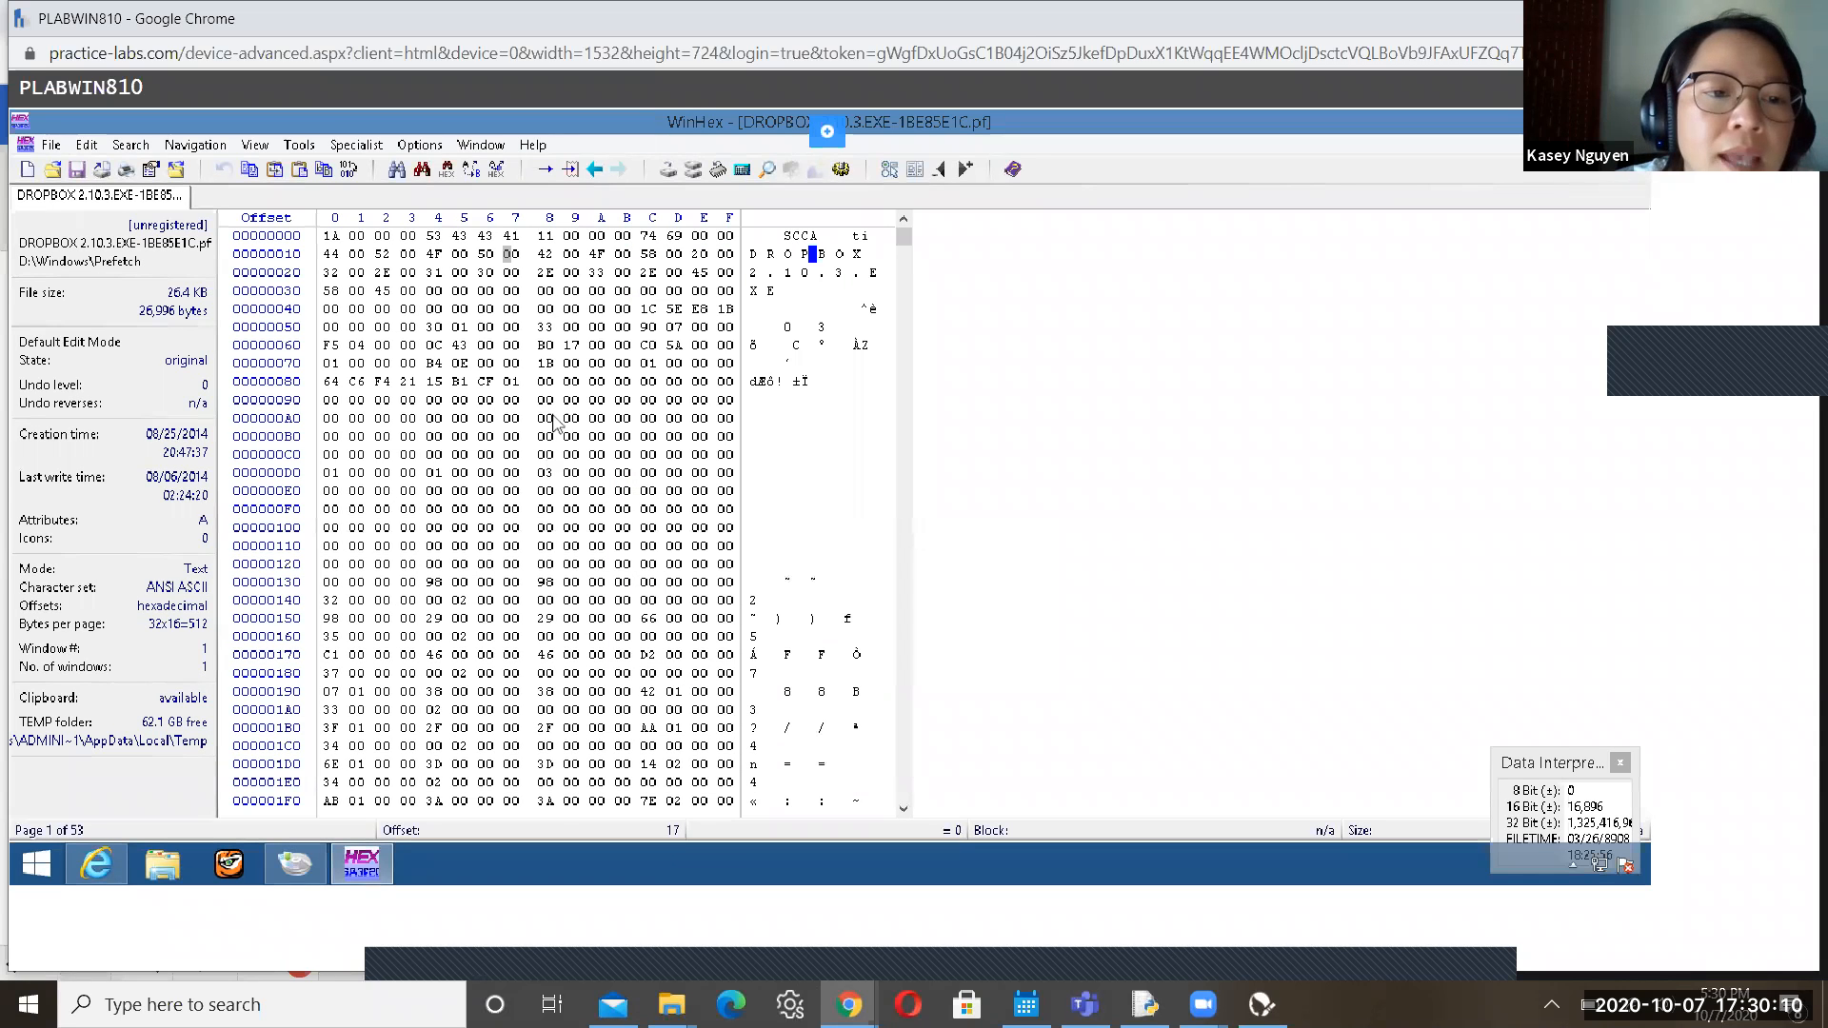
left_click(274, 389)
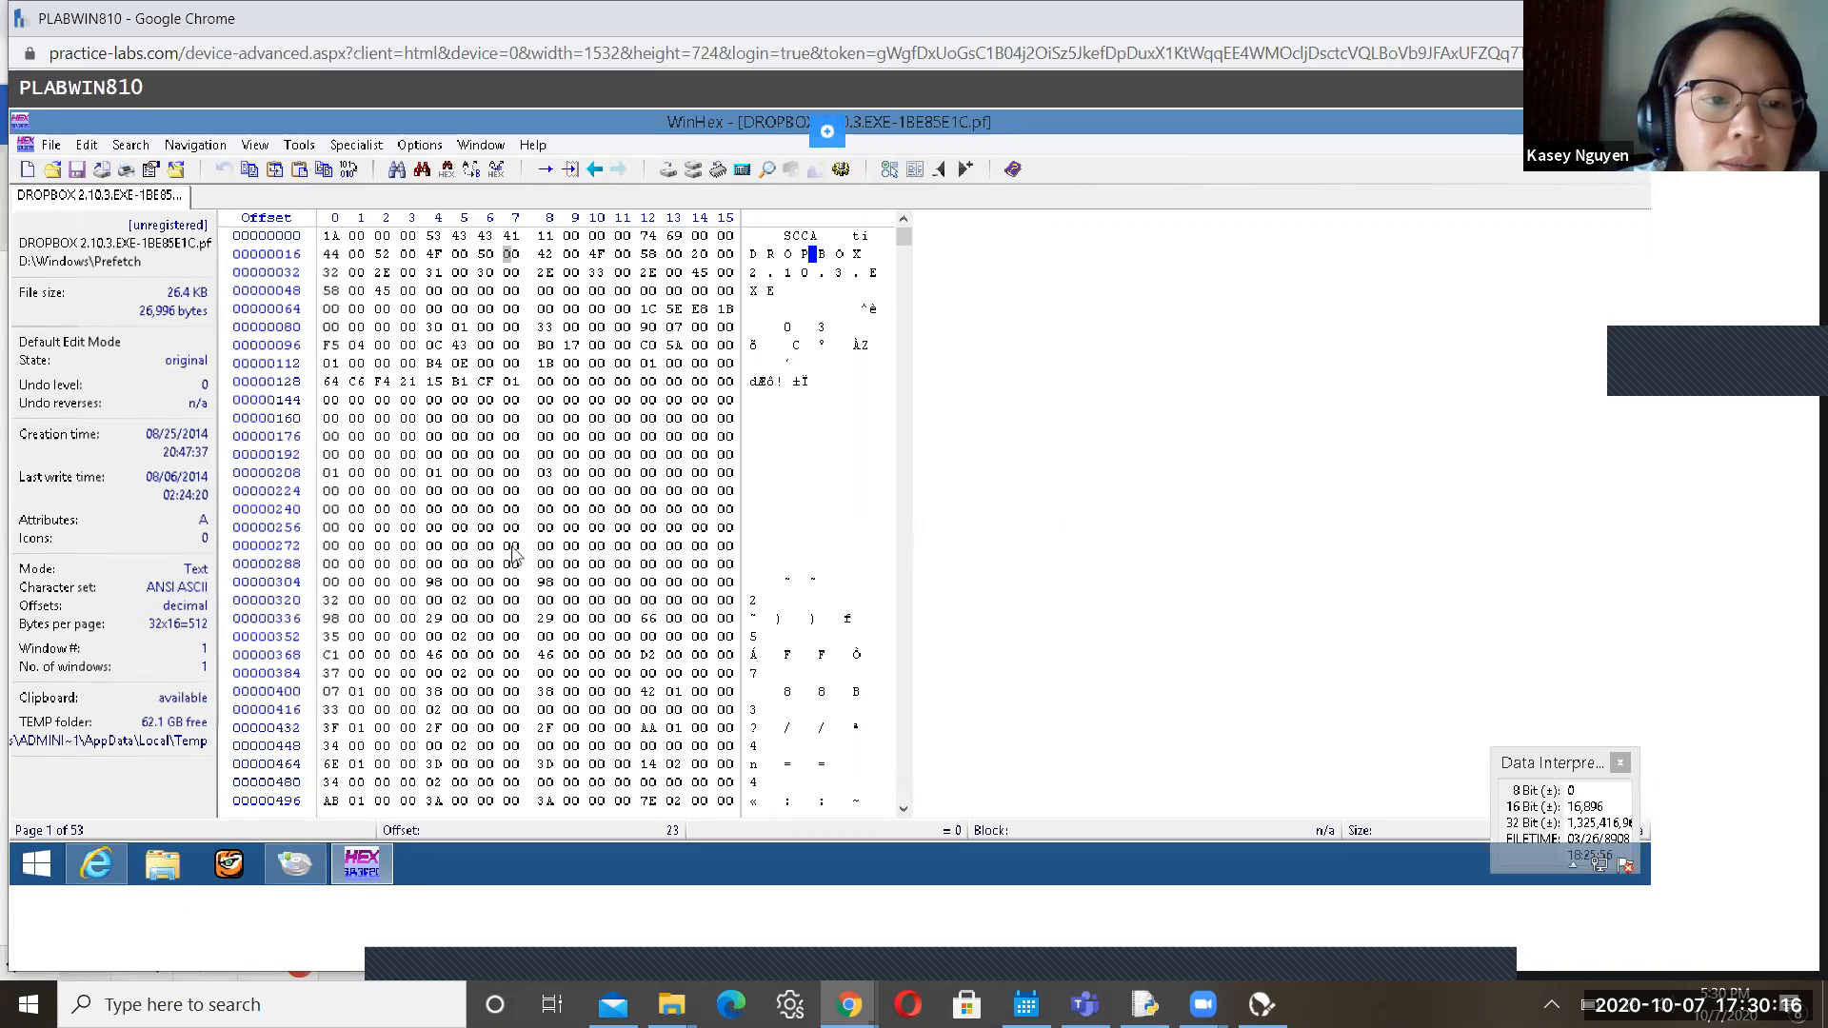
left_click(291, 331)
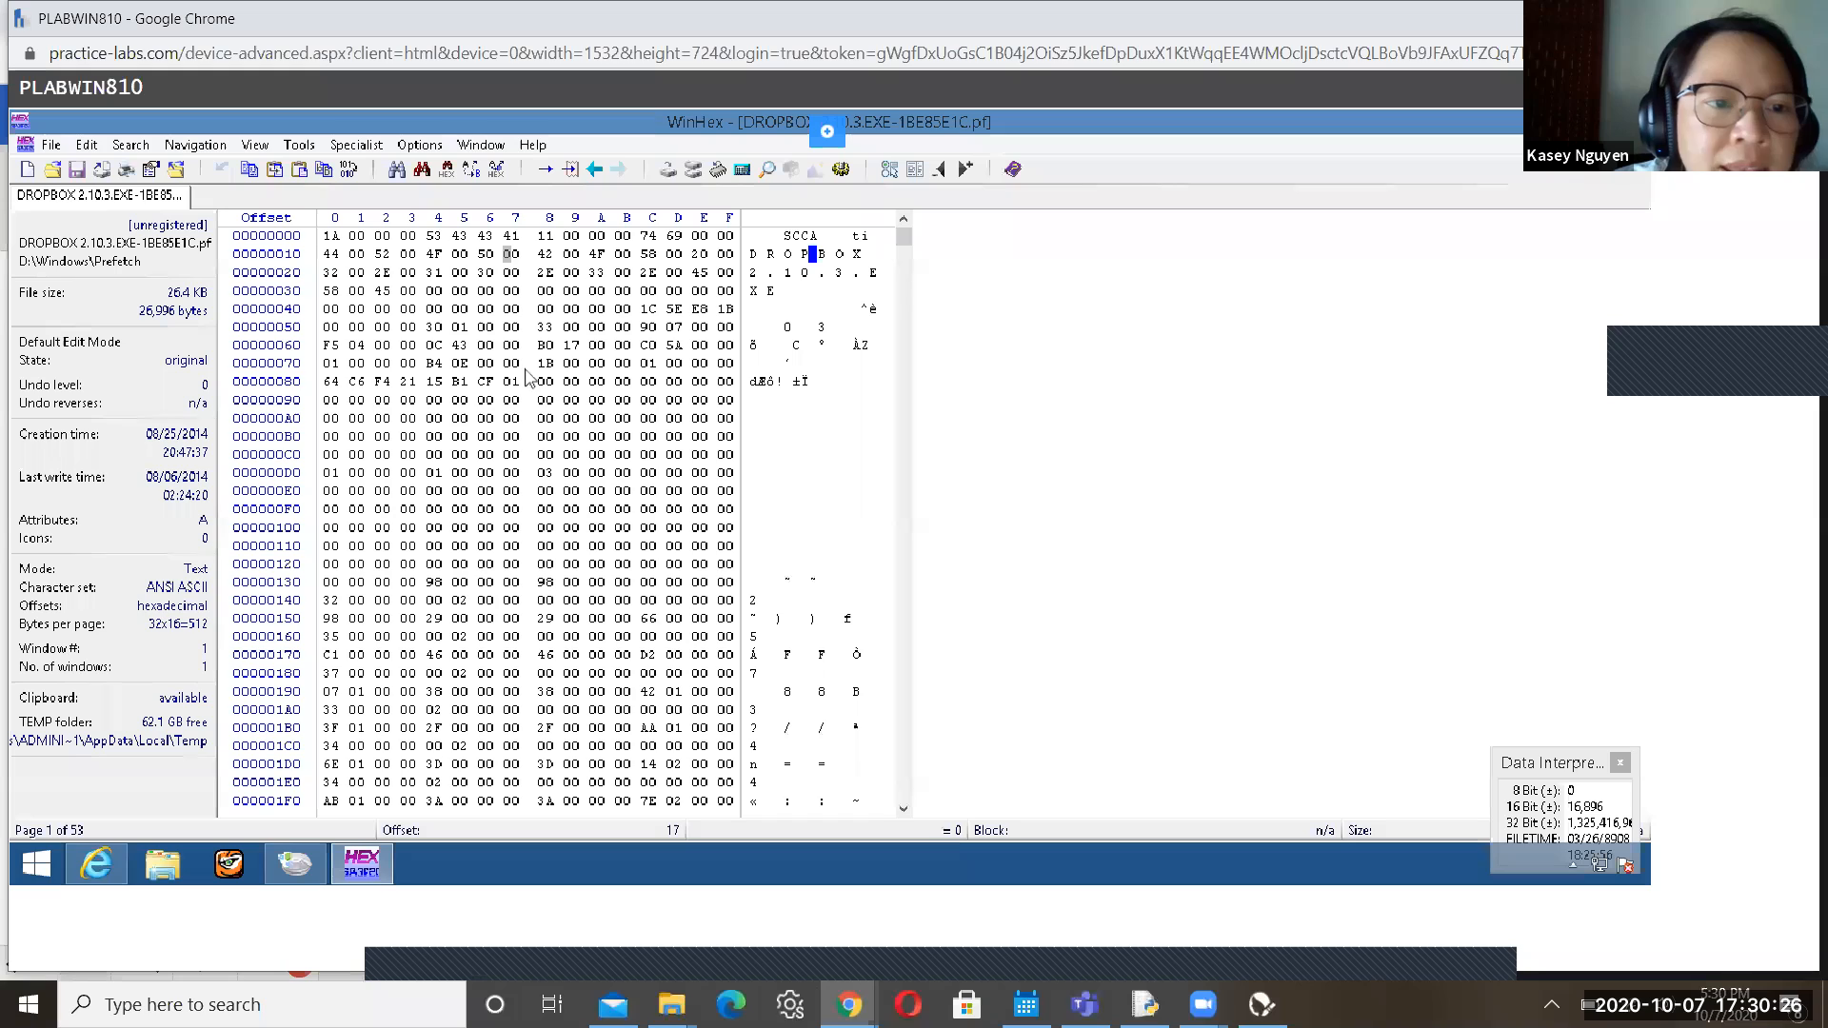
left_click(298, 408)
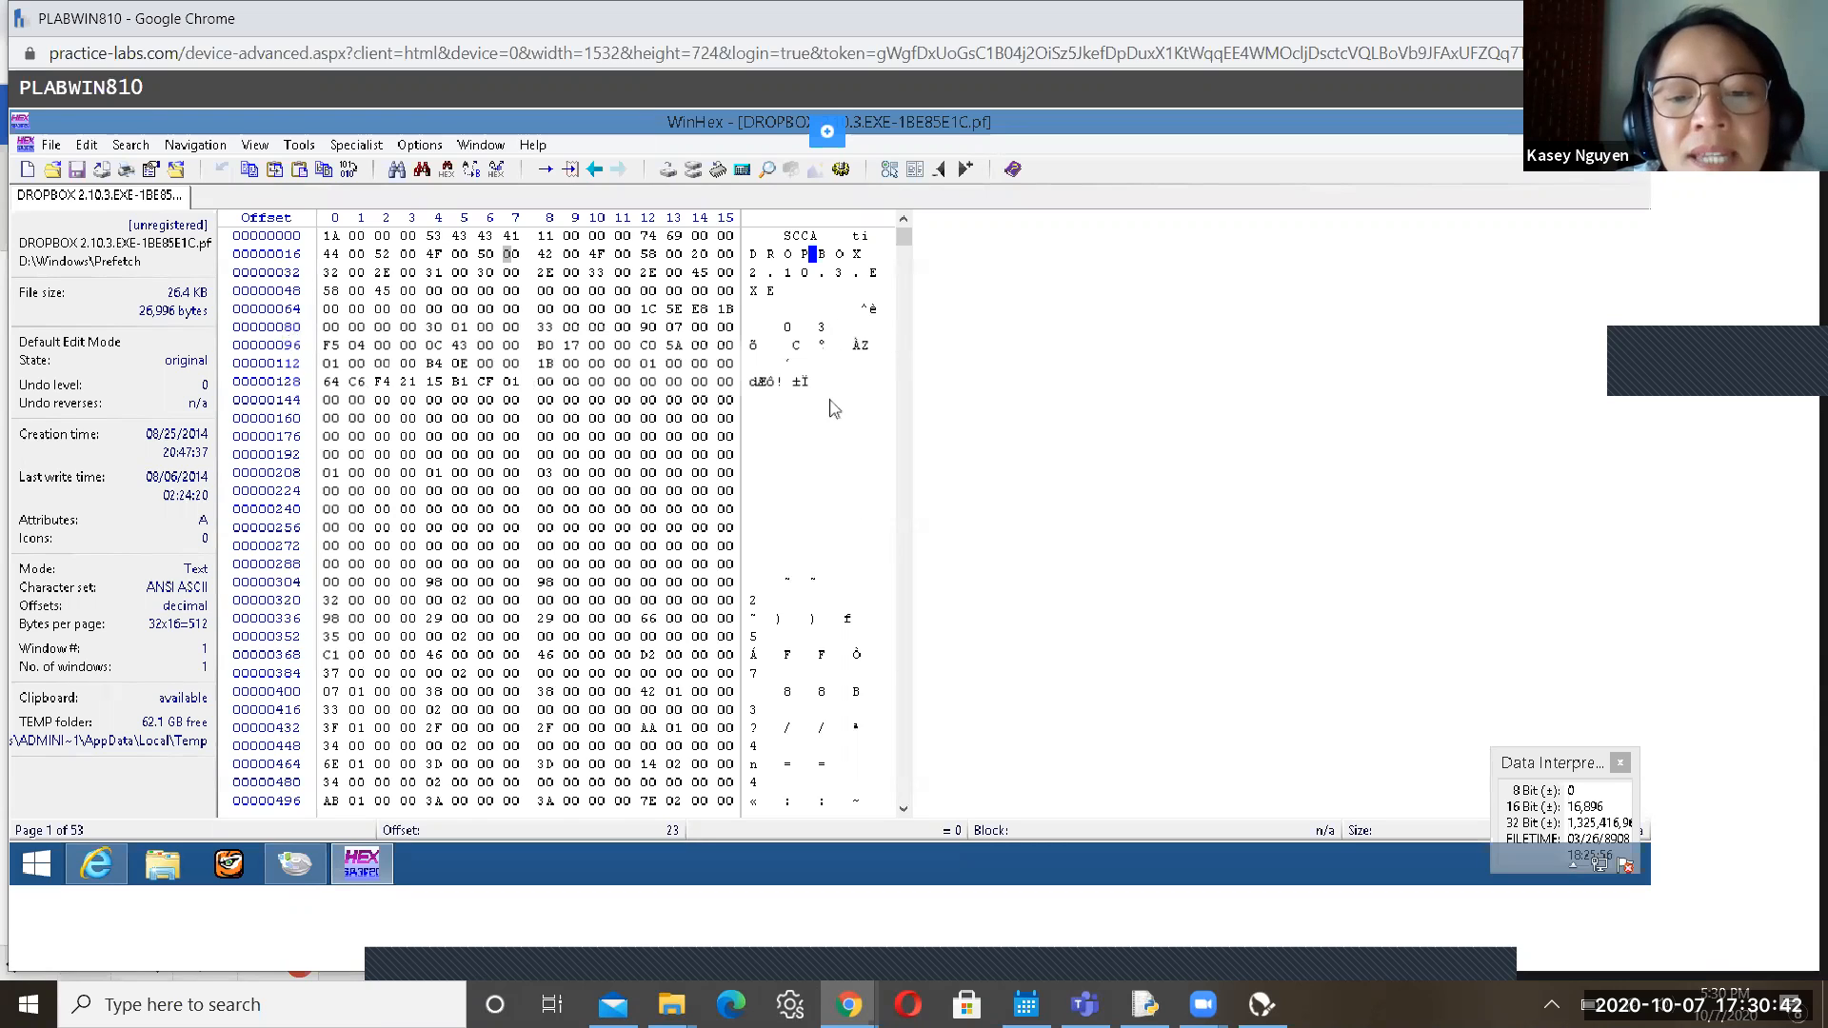
Bring later rows into view and inspect the byte at offset 405 in the interpreter
left_click(904, 810)
left_click(904, 810)
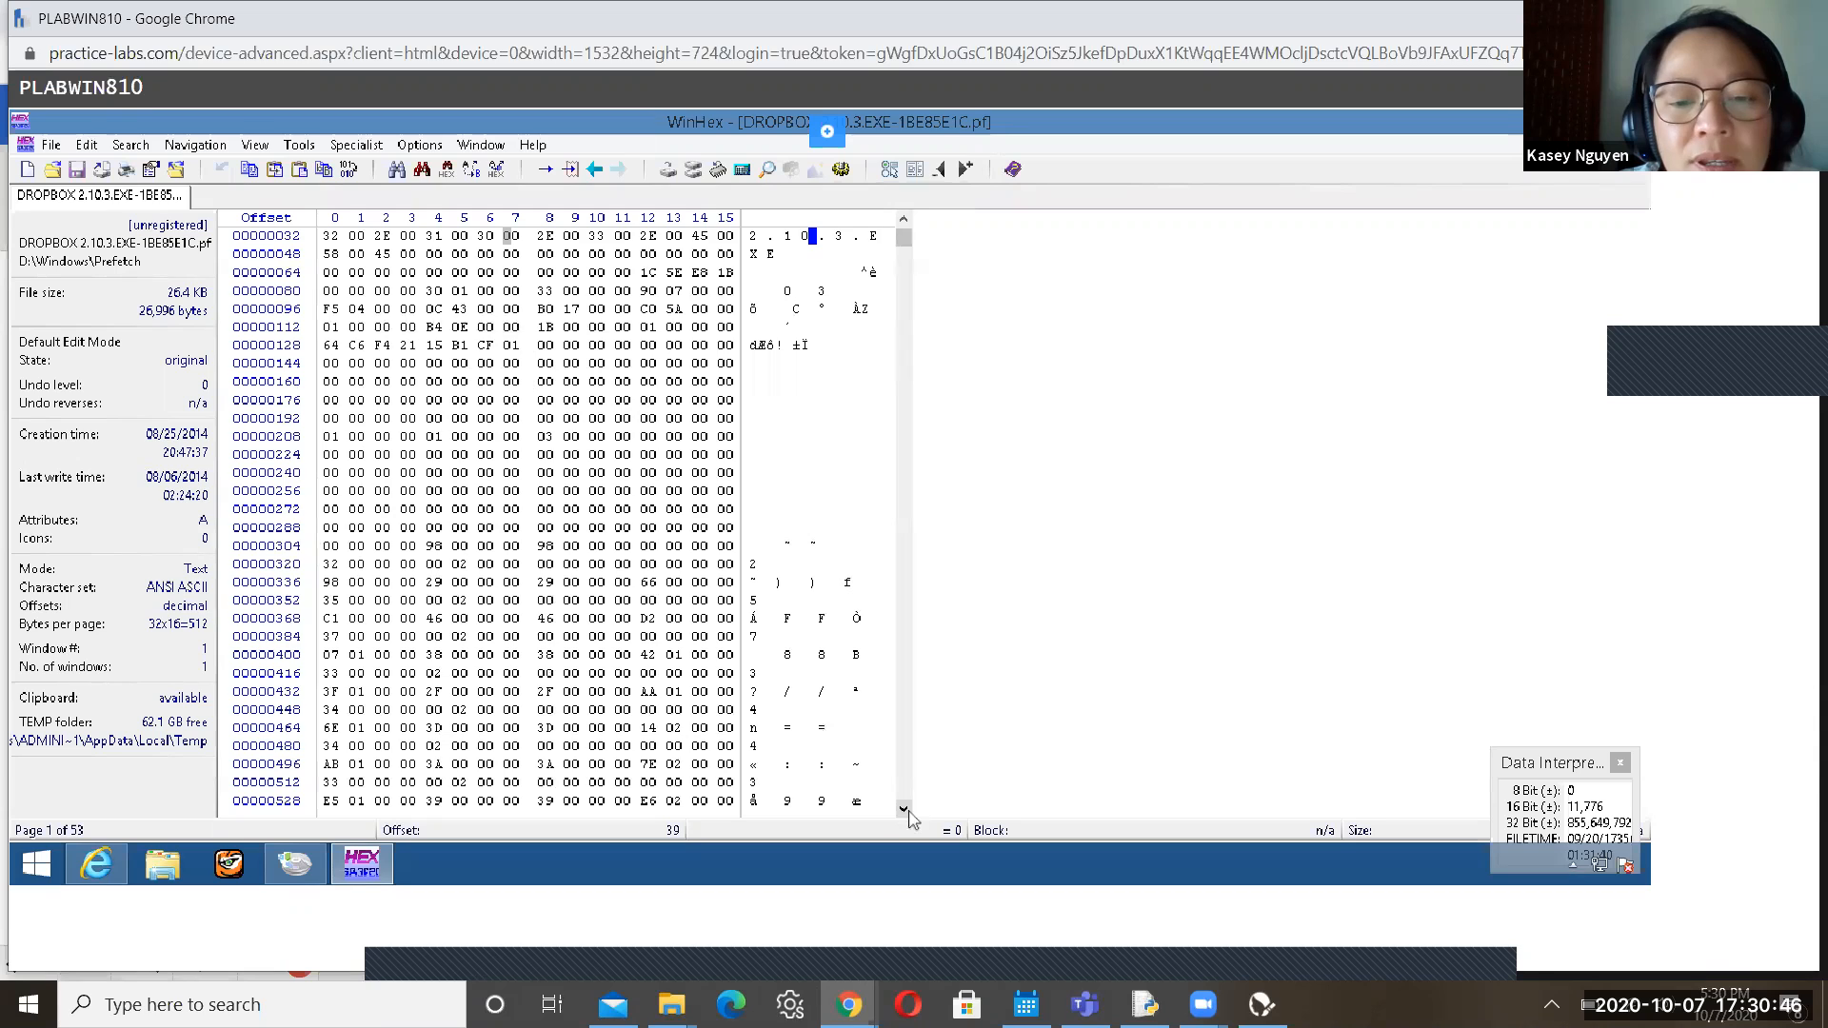
left_click(904, 809)
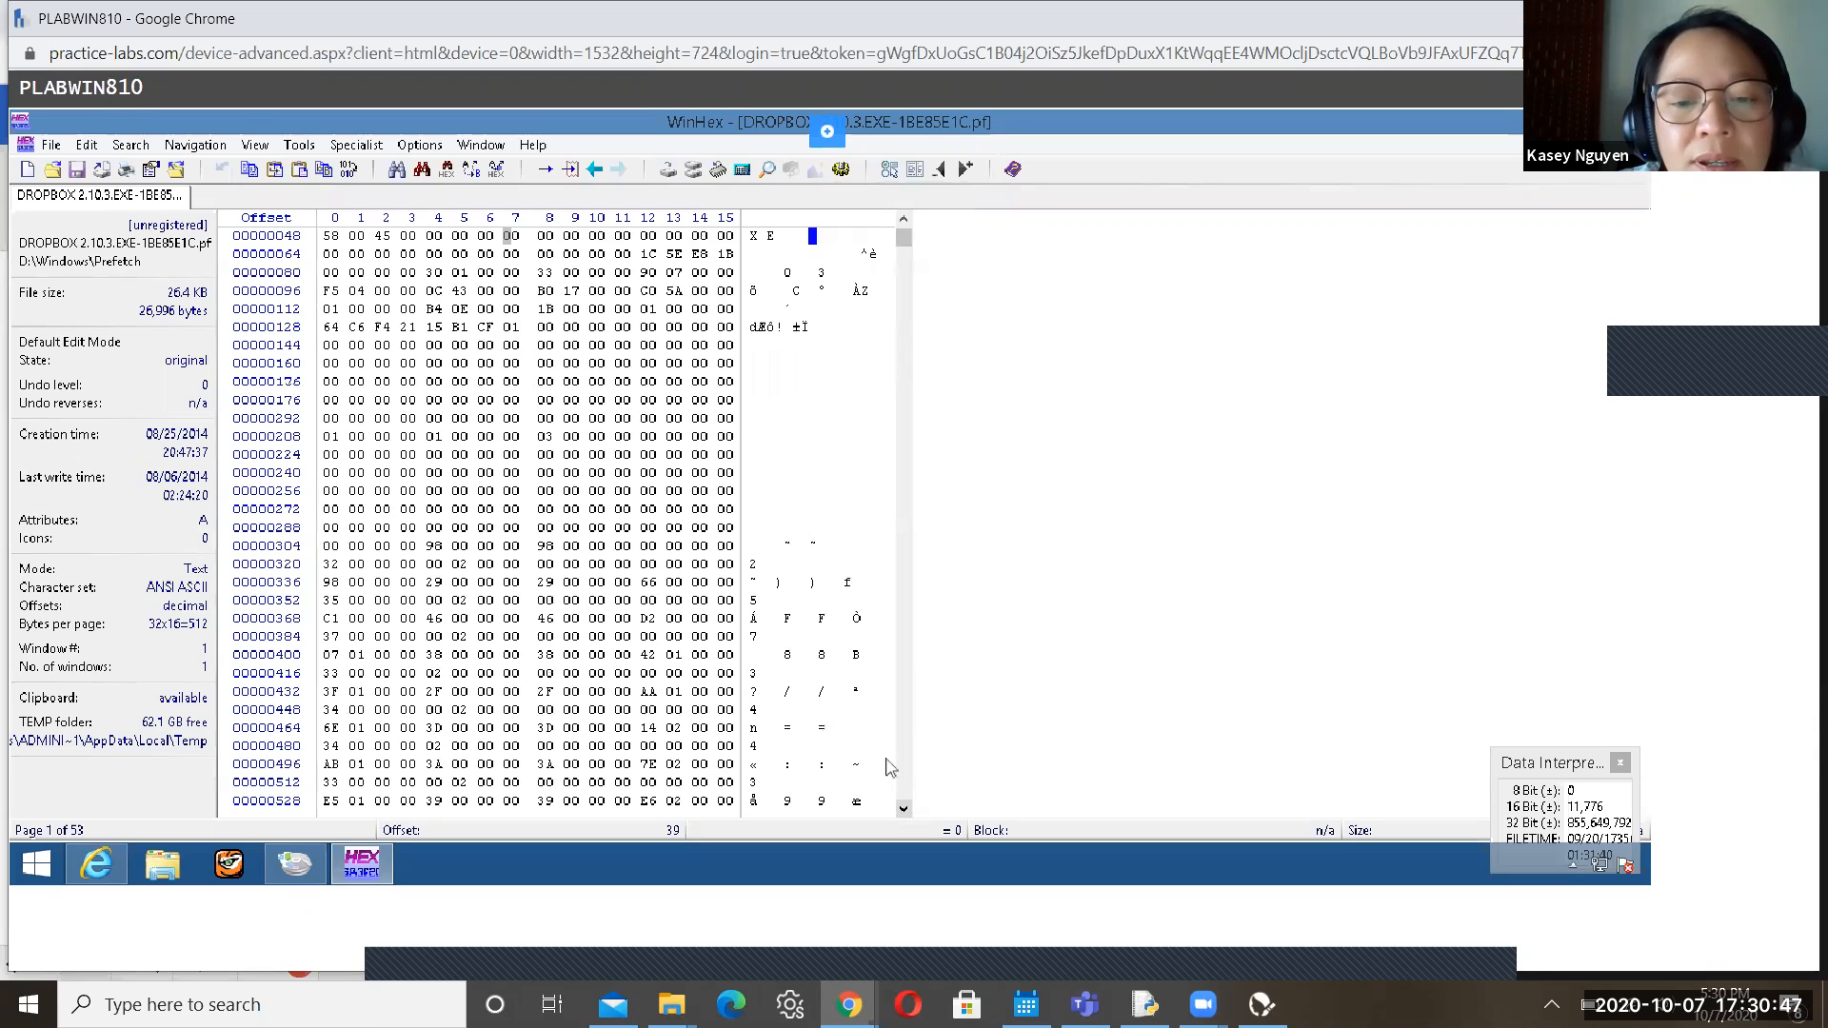
left_click(796, 638)
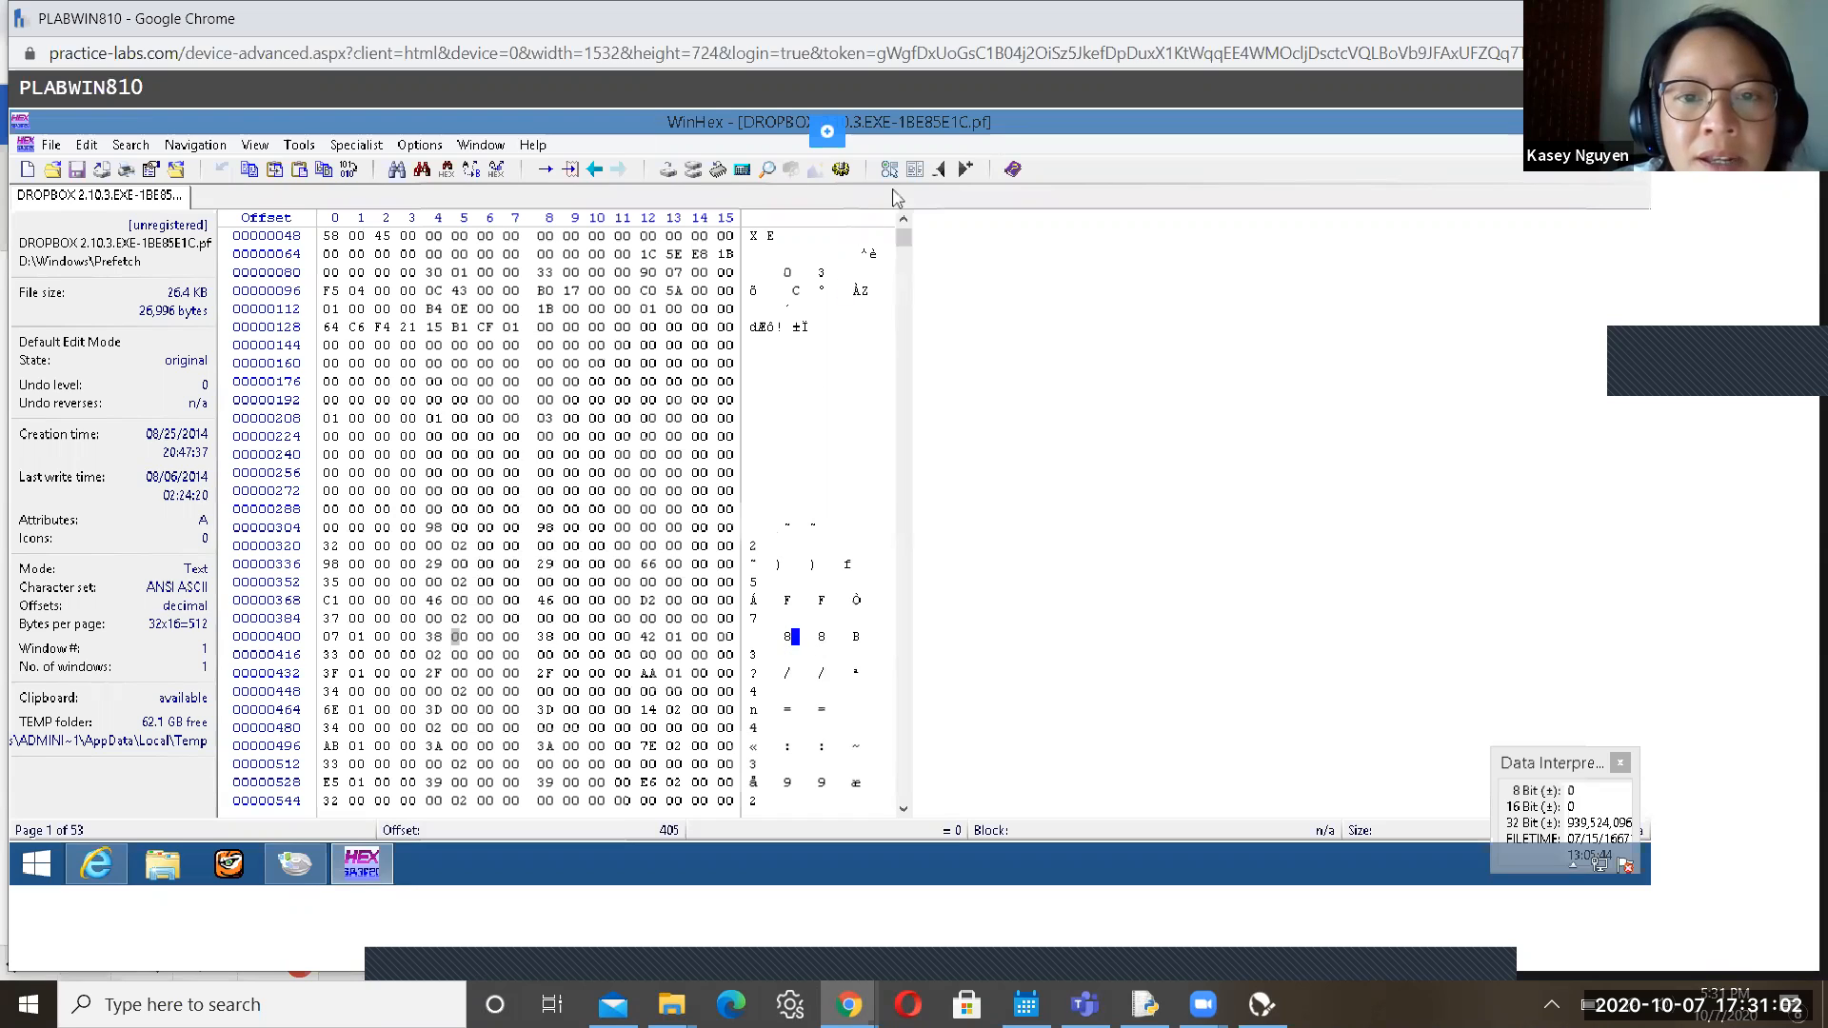
scroll(902, 232, "up", 1)
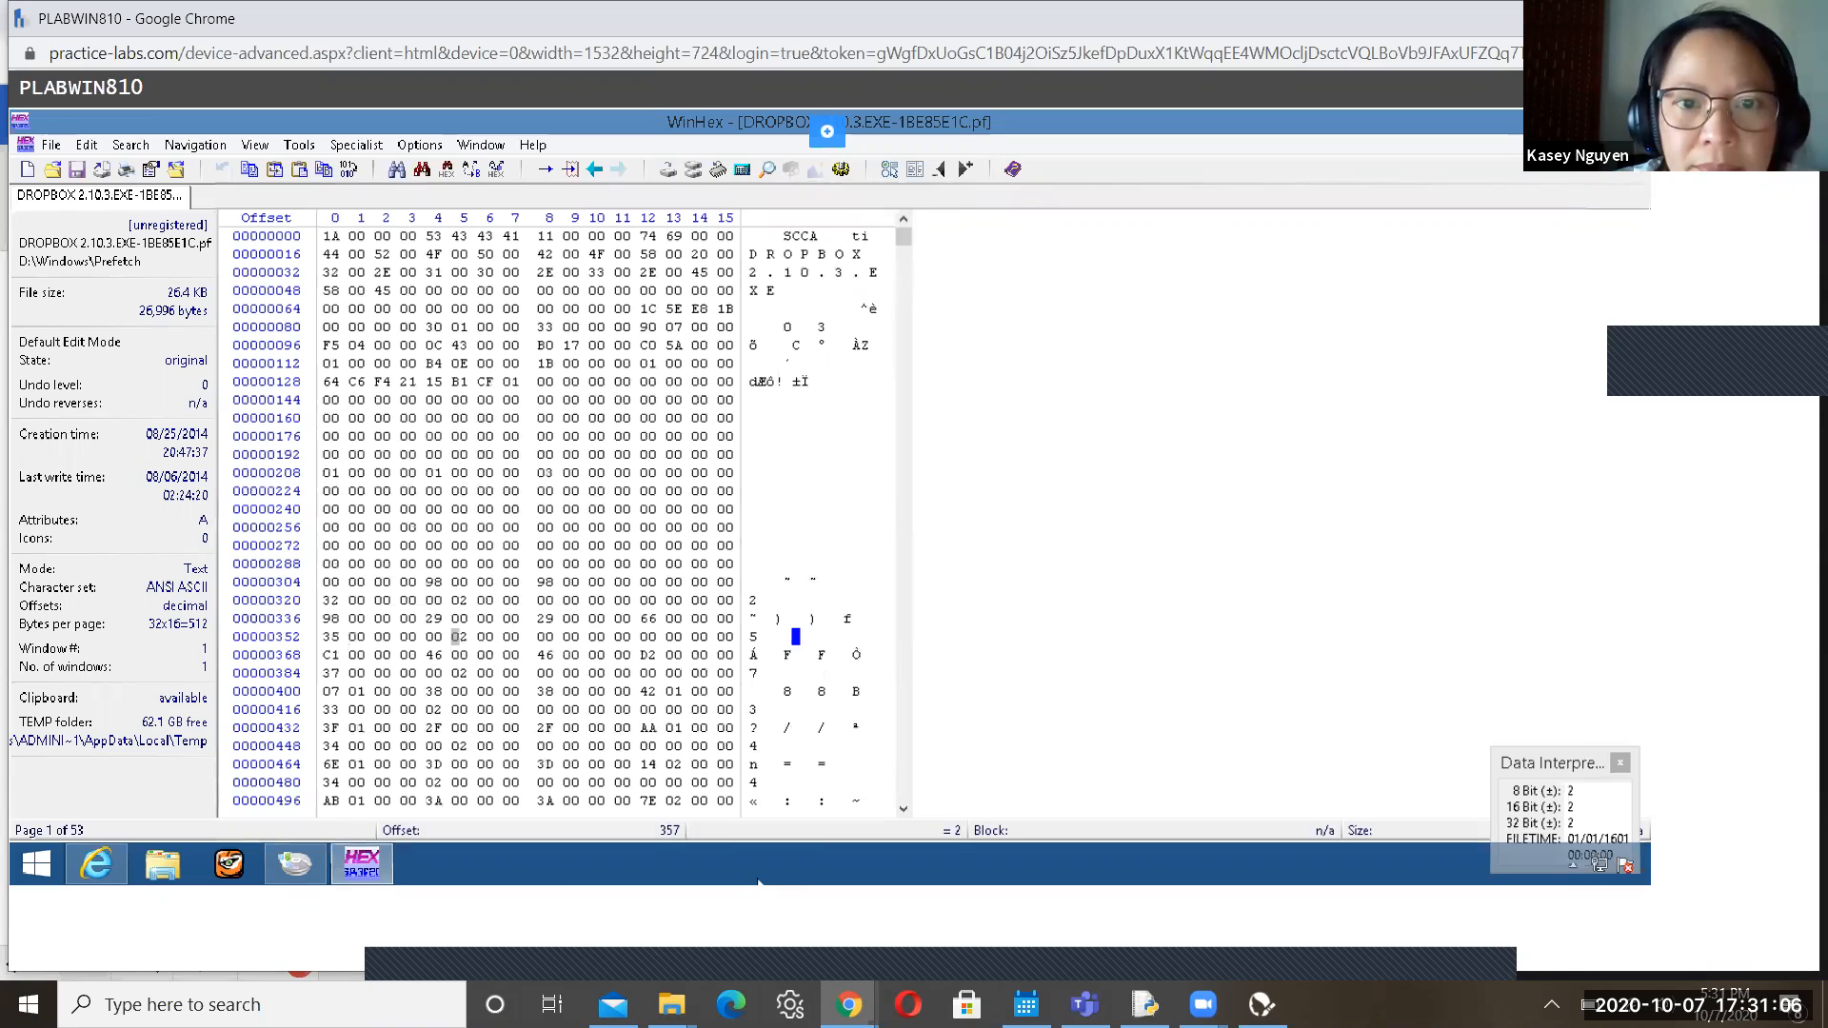
mouse_move(849, 1002)
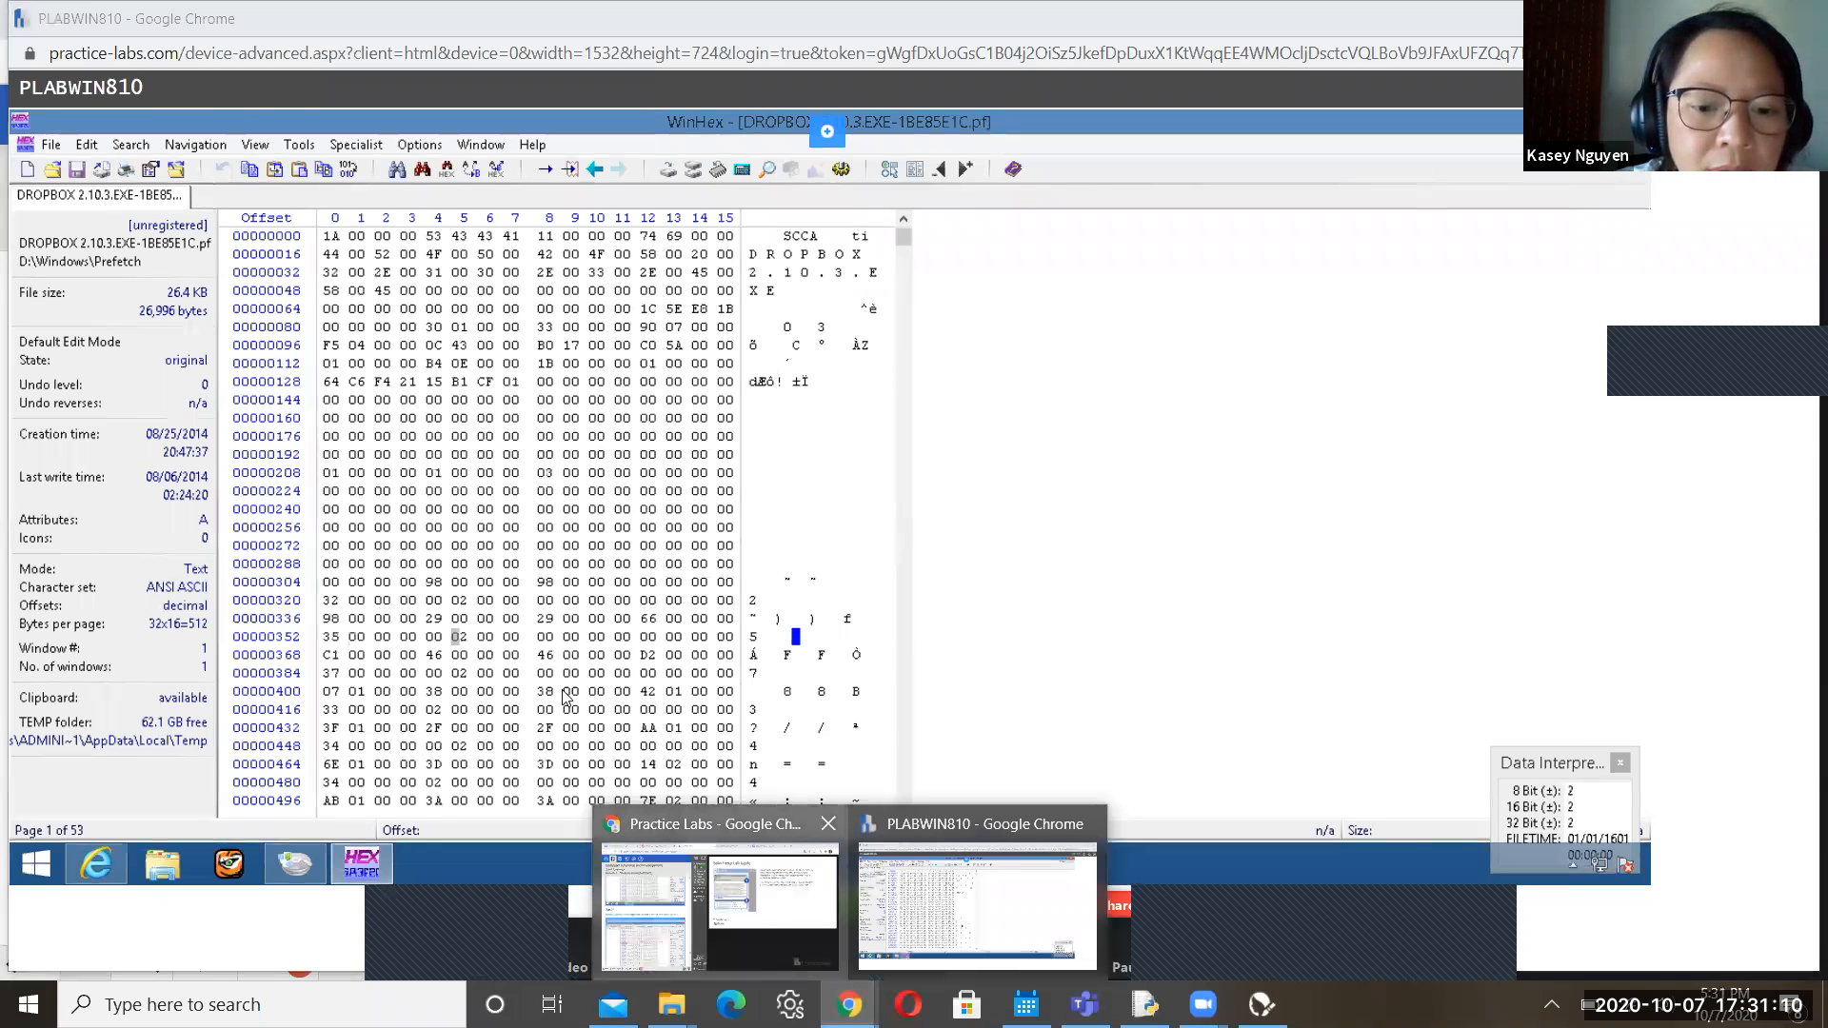
Switch to the lab guide and bring Step 28 on 8-bit unsigned values into view
left_click(681, 938)
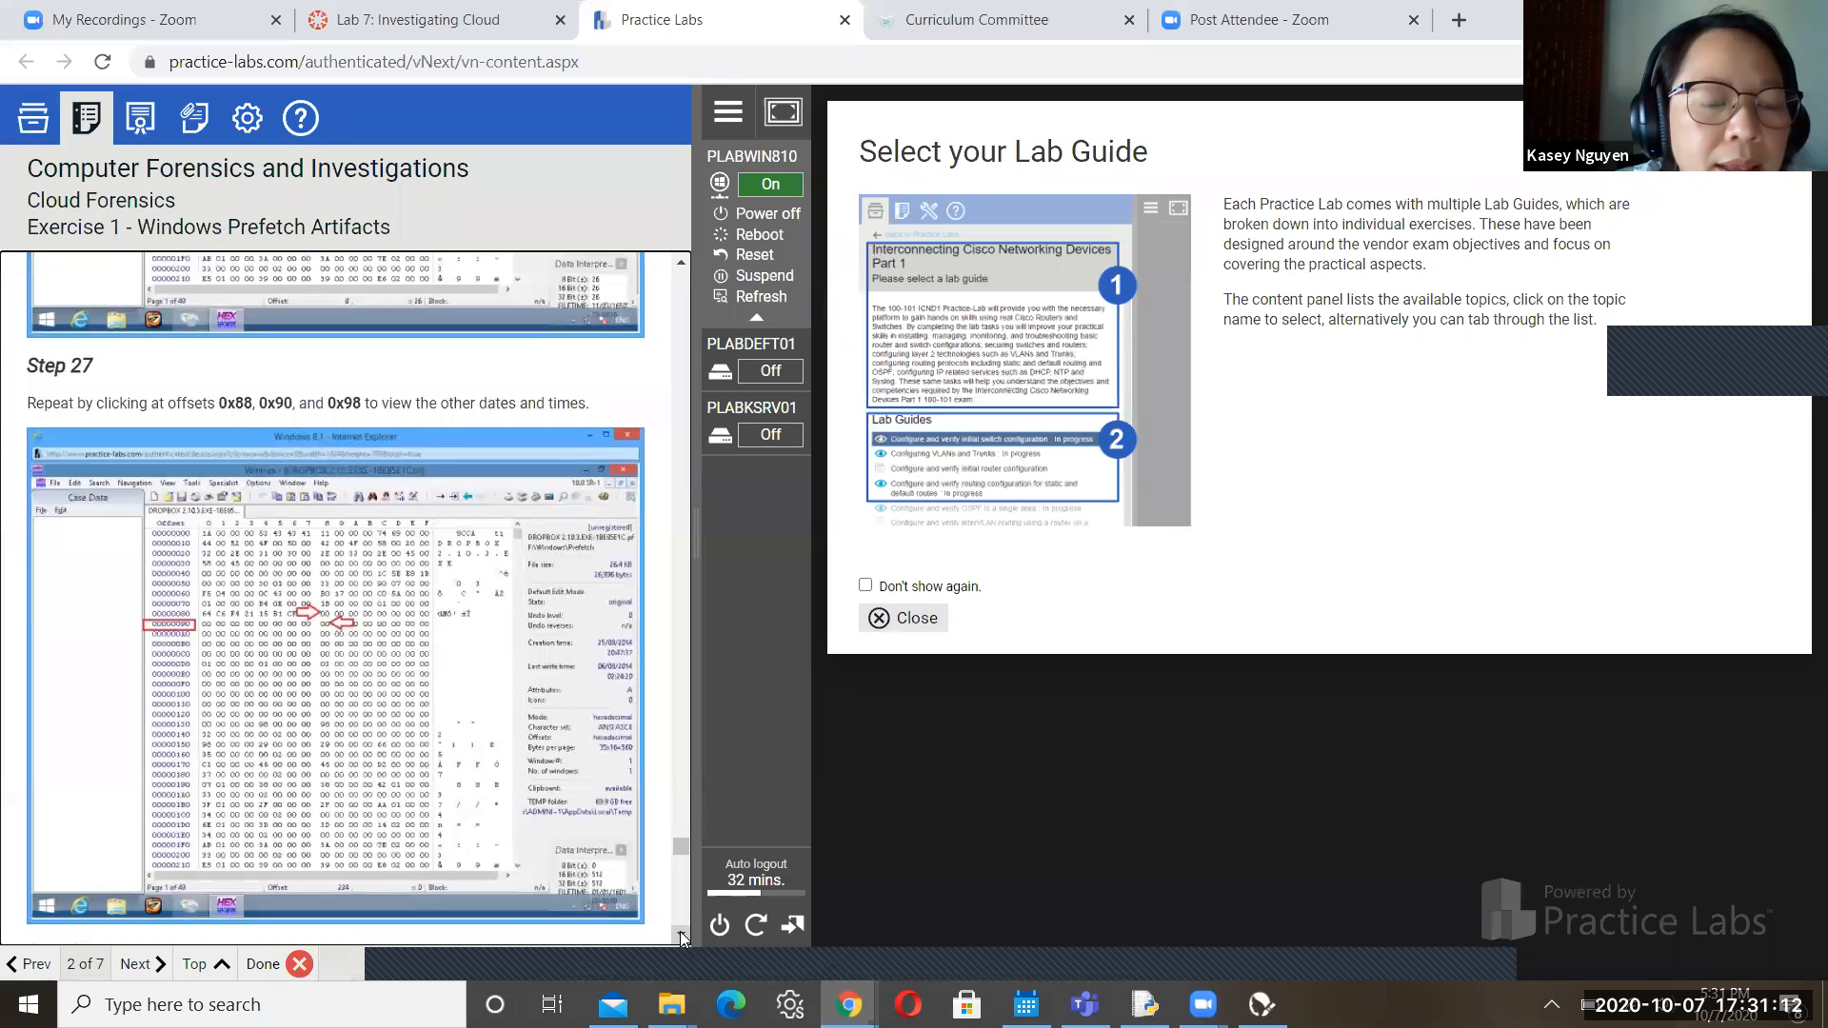
scroll(681, 938, "down", 4)
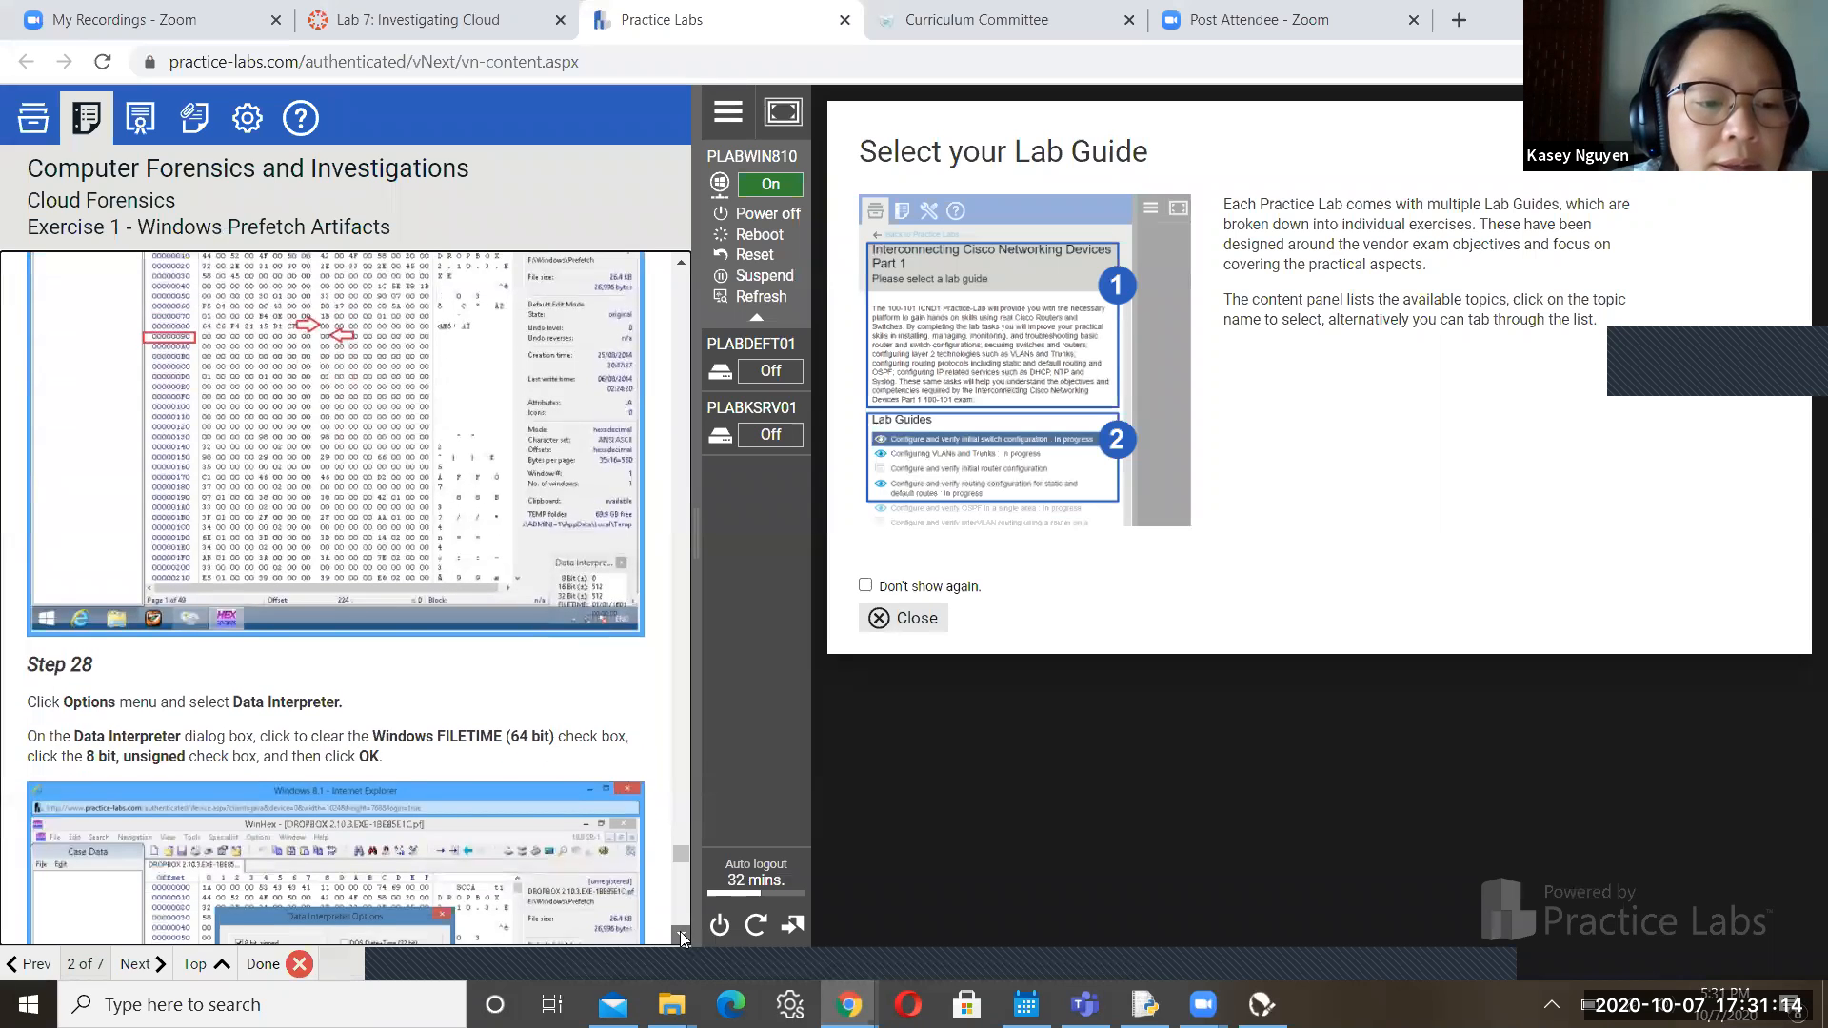
left_click(681, 938)
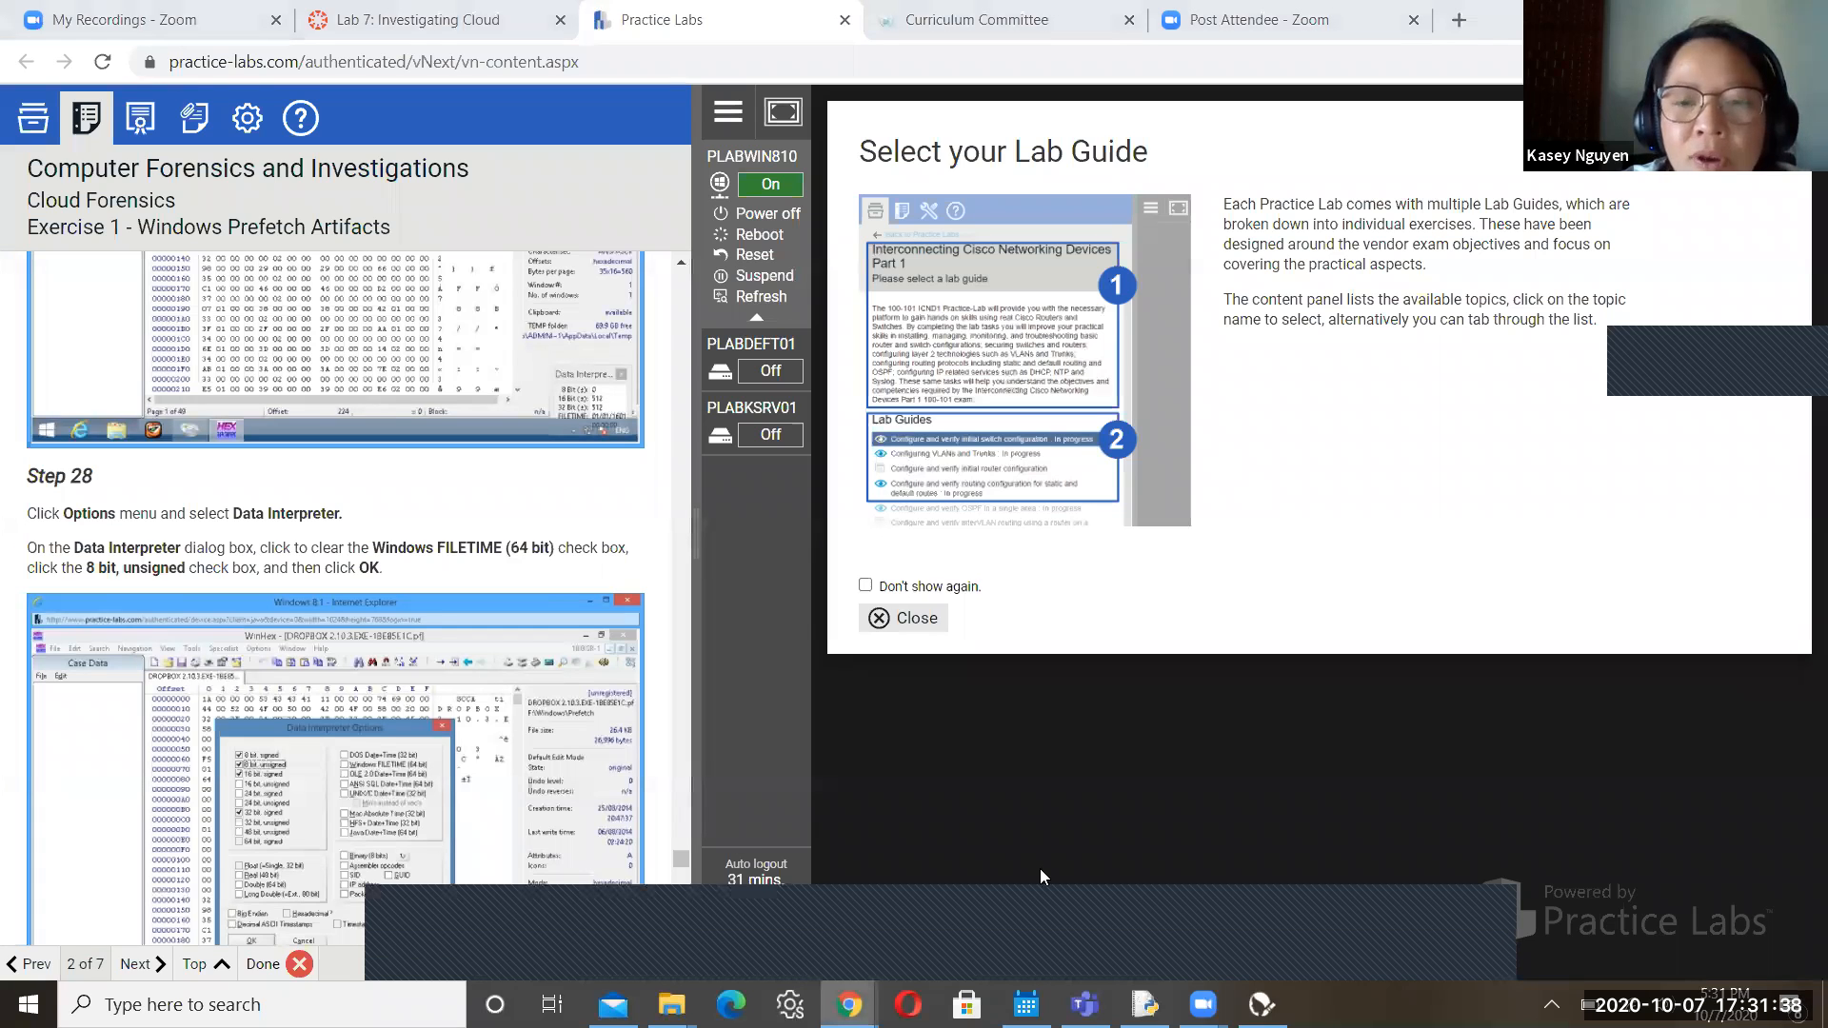
In Data Interpreter Options, replace Windows FILETIME (64 bit) with 8 bit, unsigned
key("alt+Tab")
left_click(420, 145)
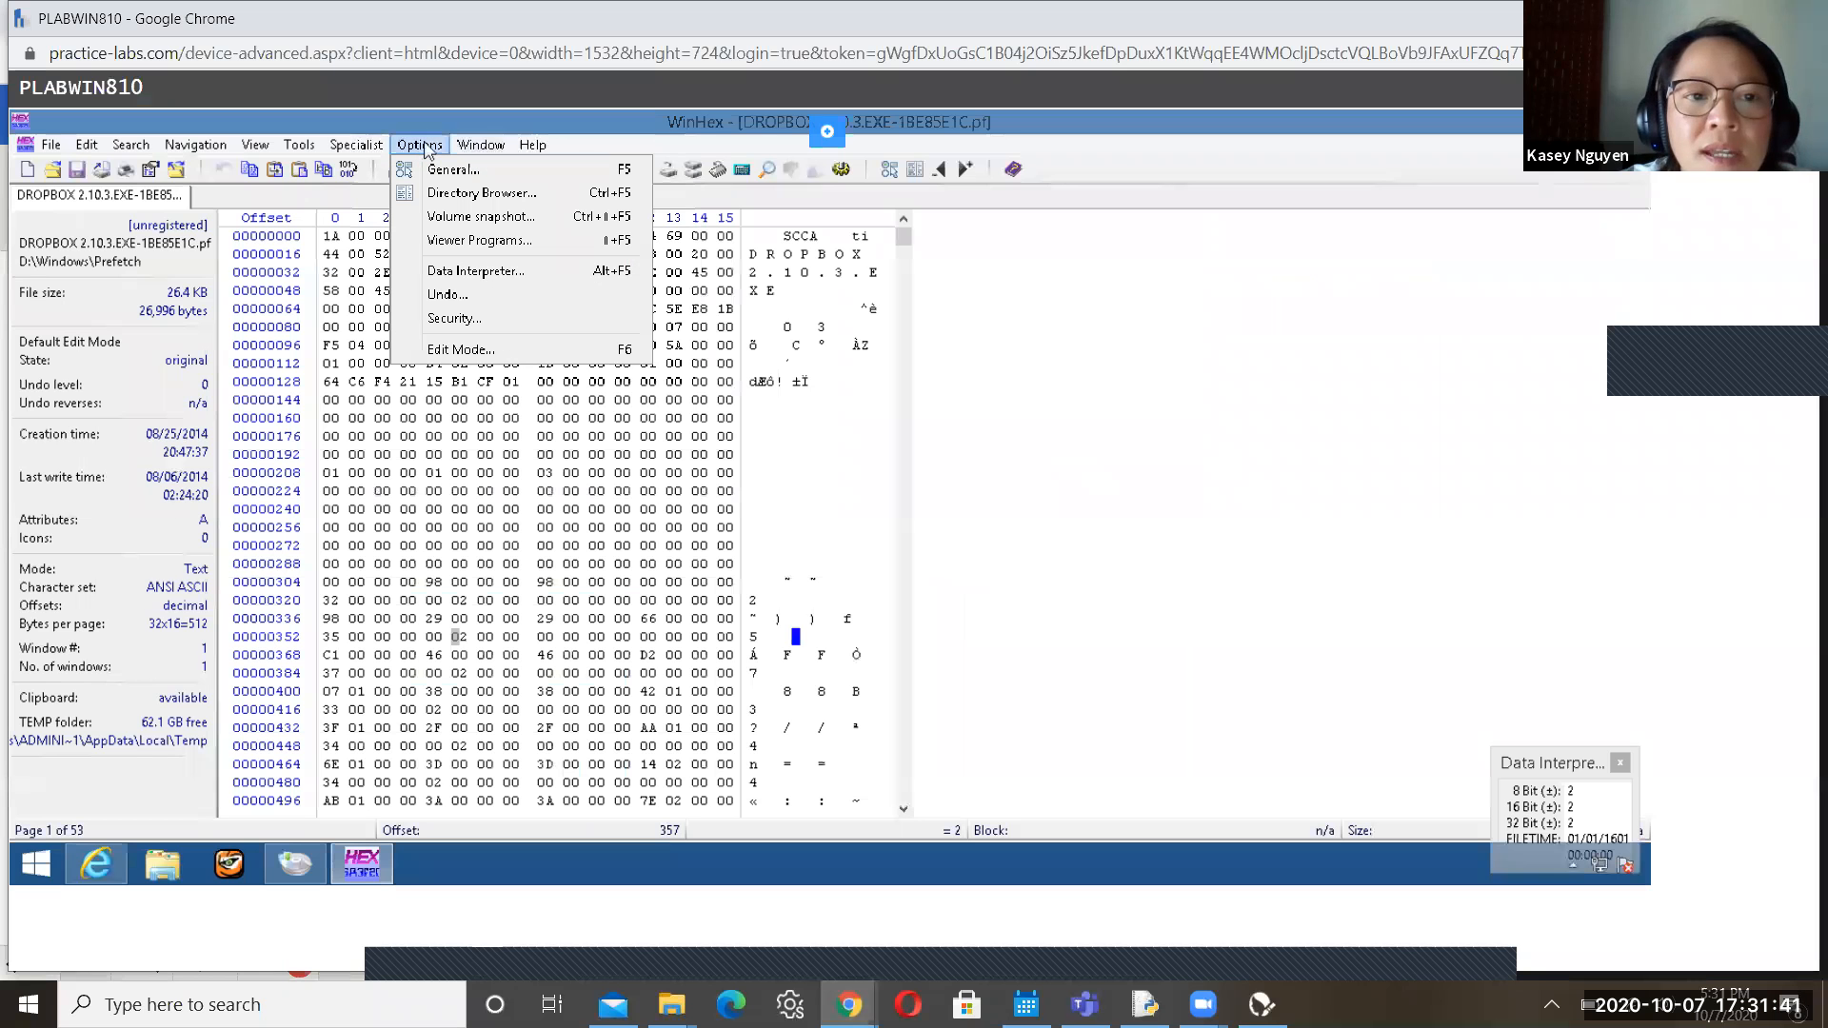
left_click(468, 274)
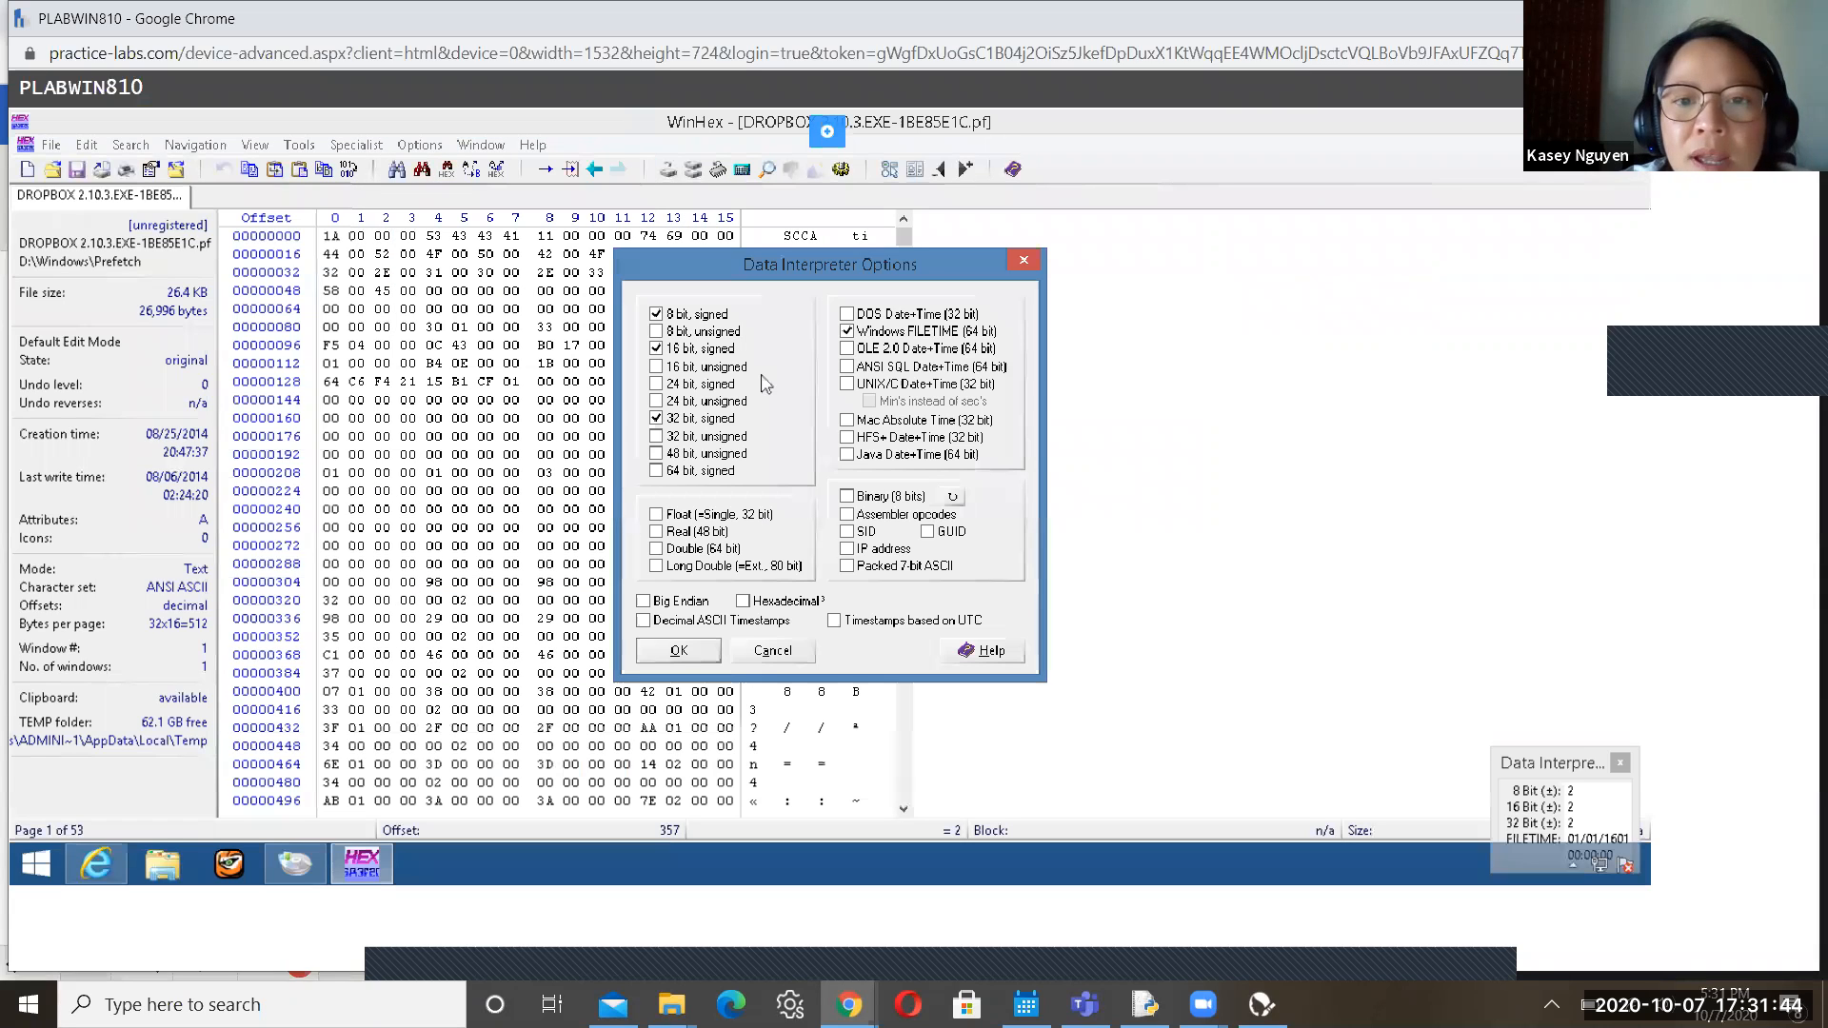
left_click(847, 333)
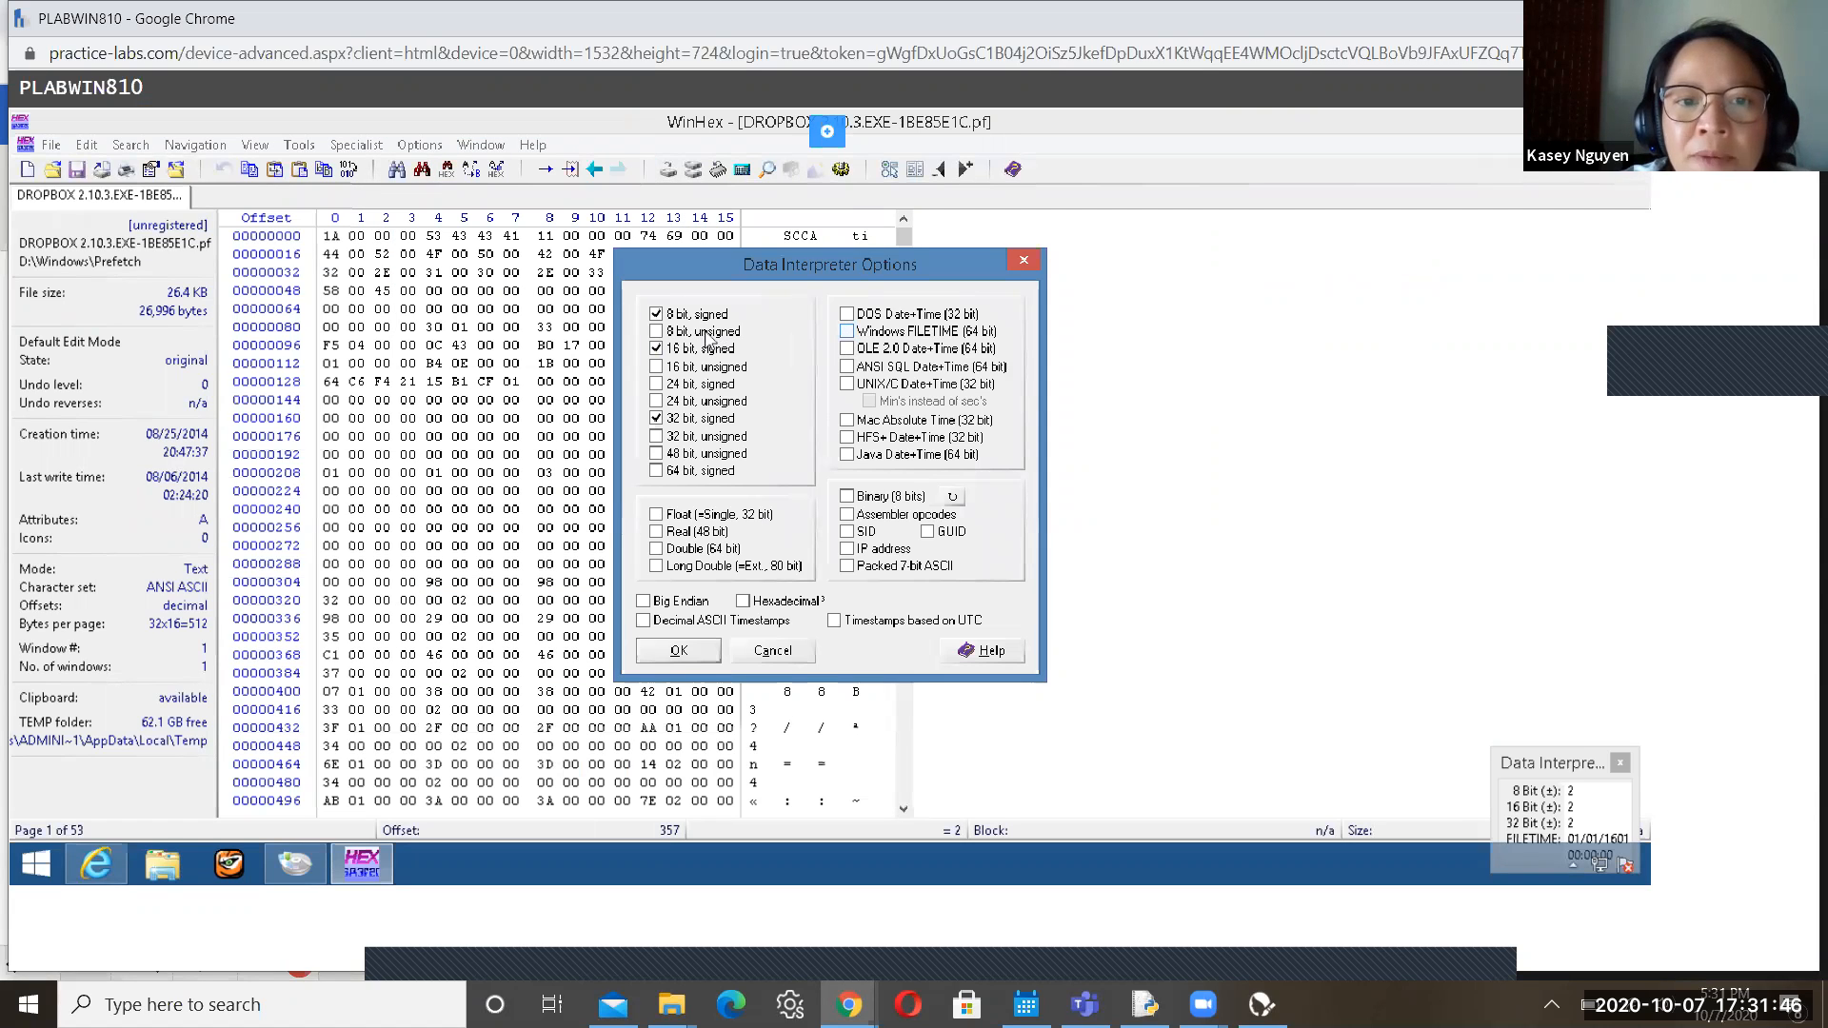
left_click(656, 332)
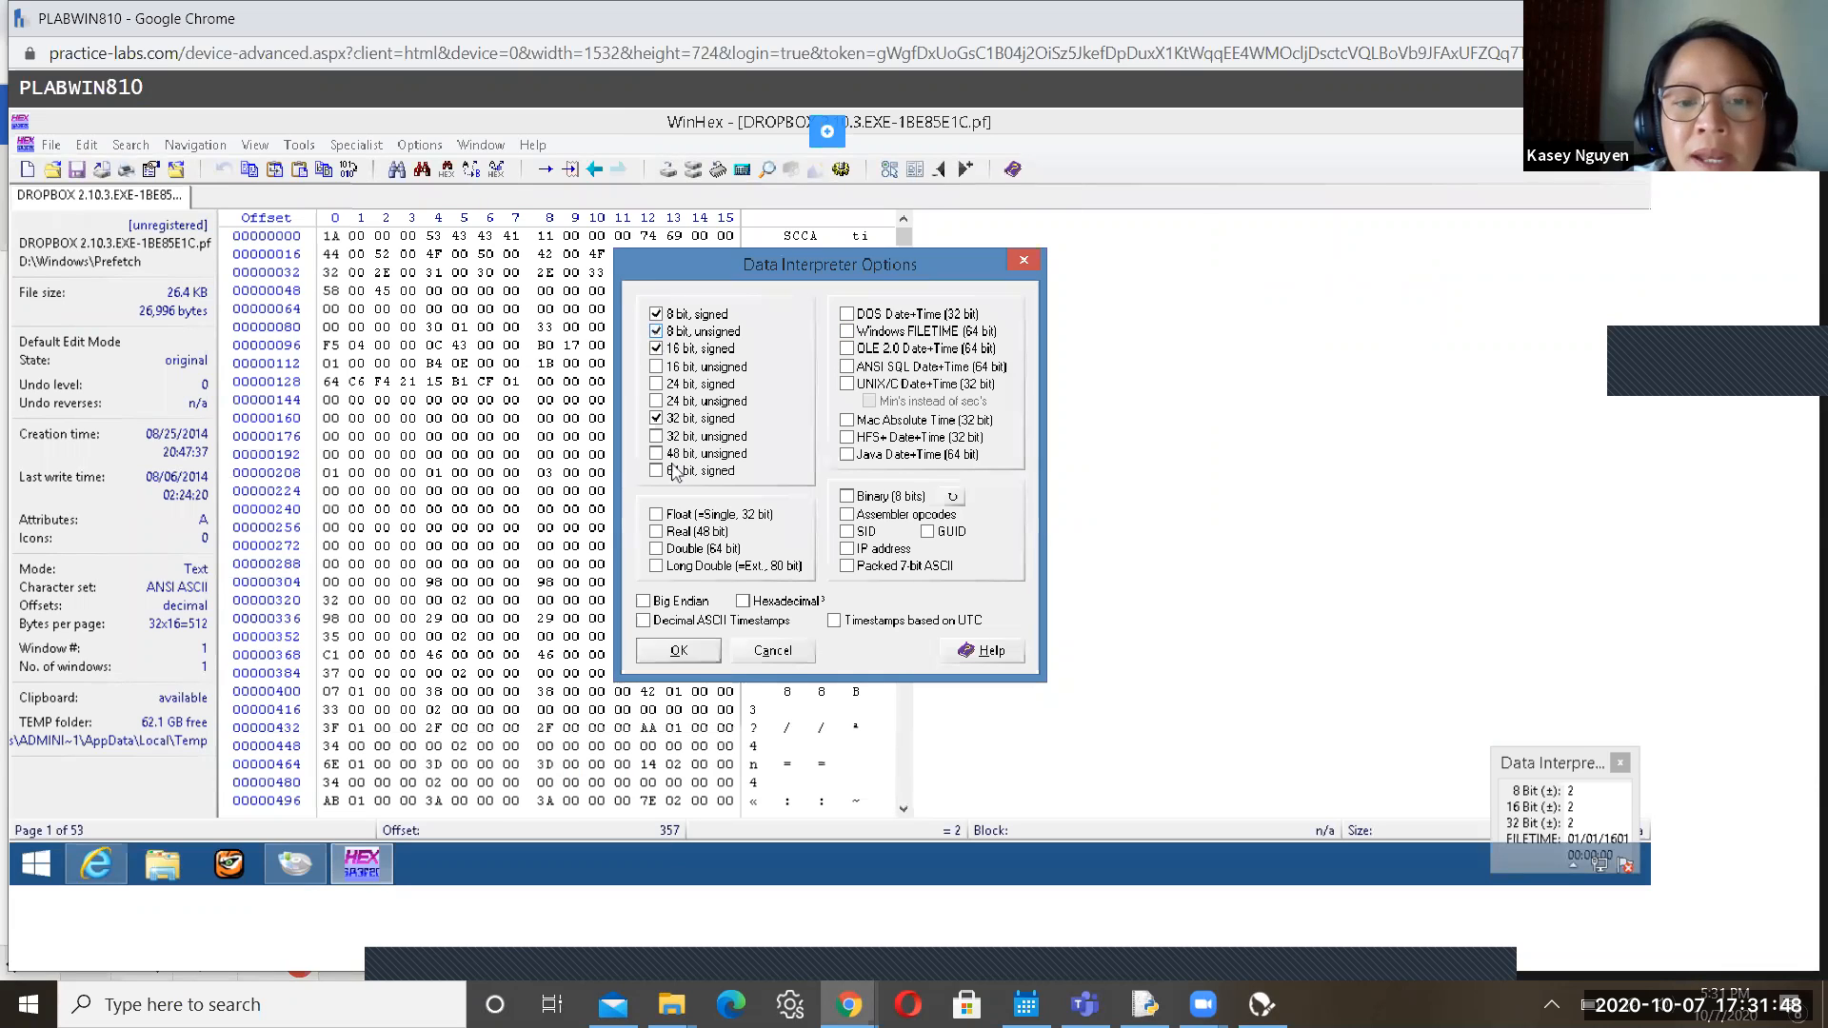
left_click(678, 651)
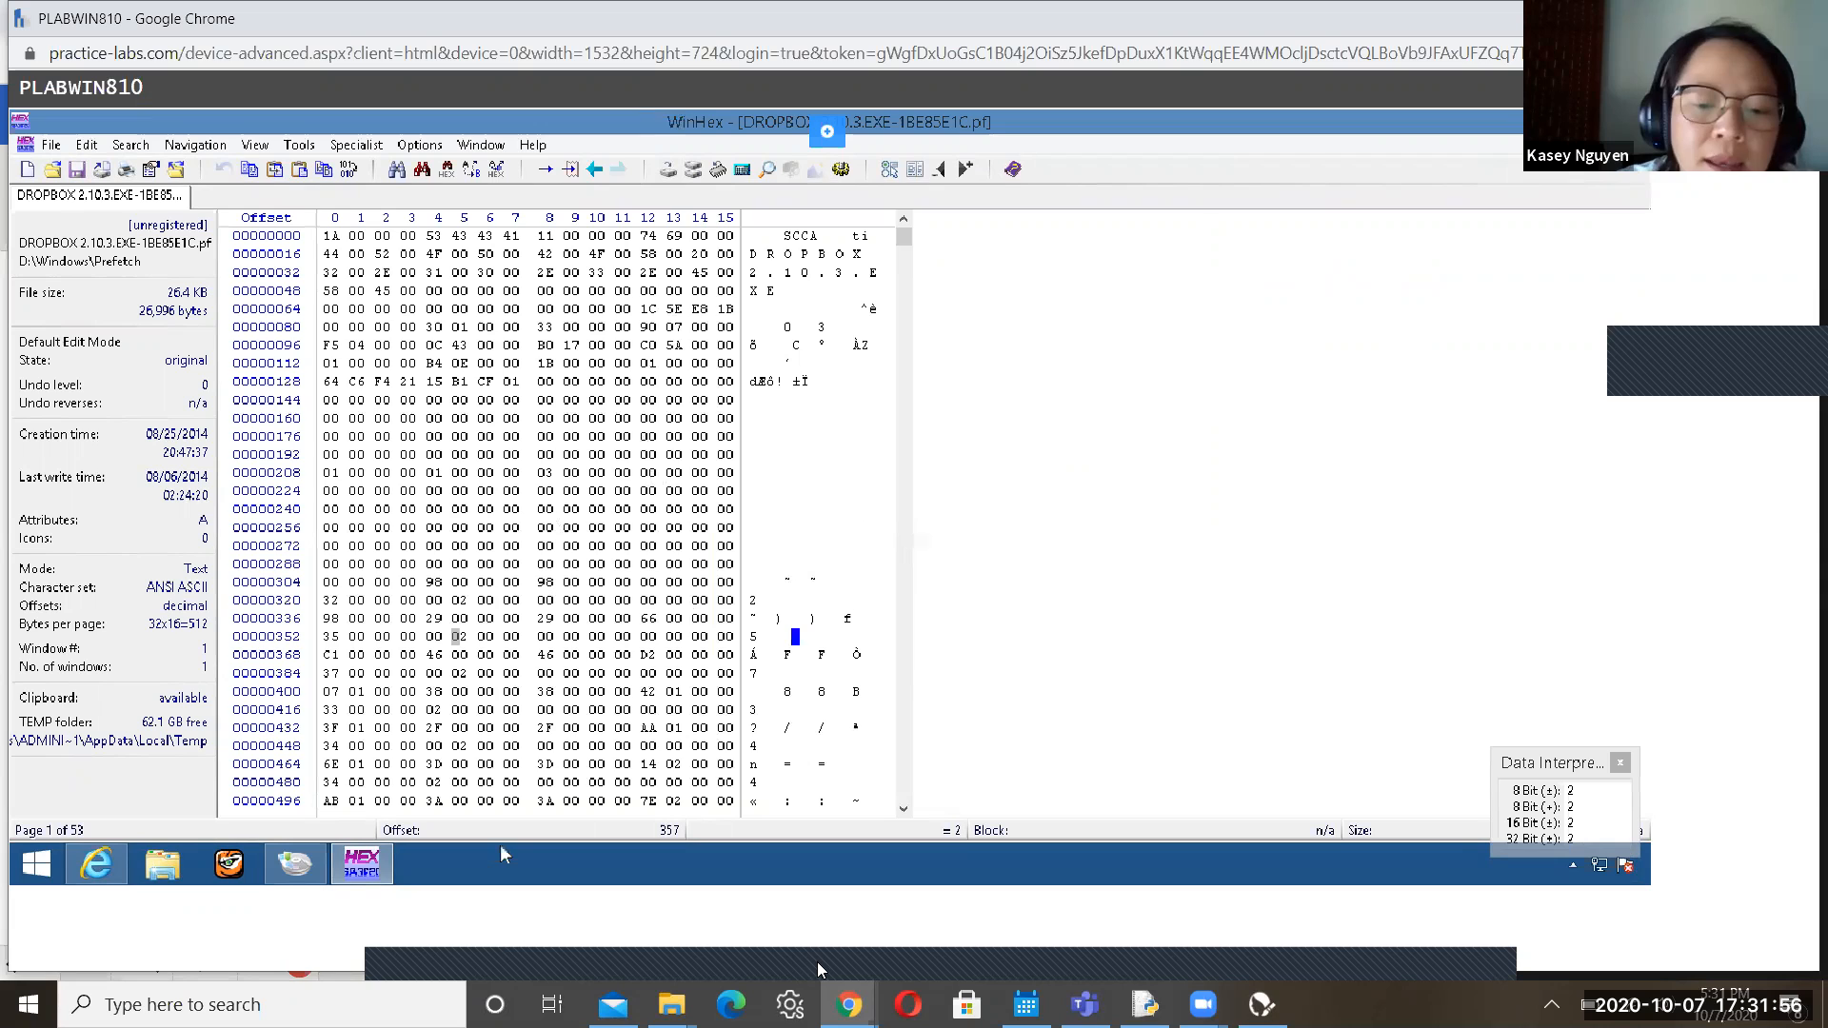
Read the guide's Step 30 on searching for hex value D4, then return to WinHex's Dropbox prefetch file
left_click(850, 874)
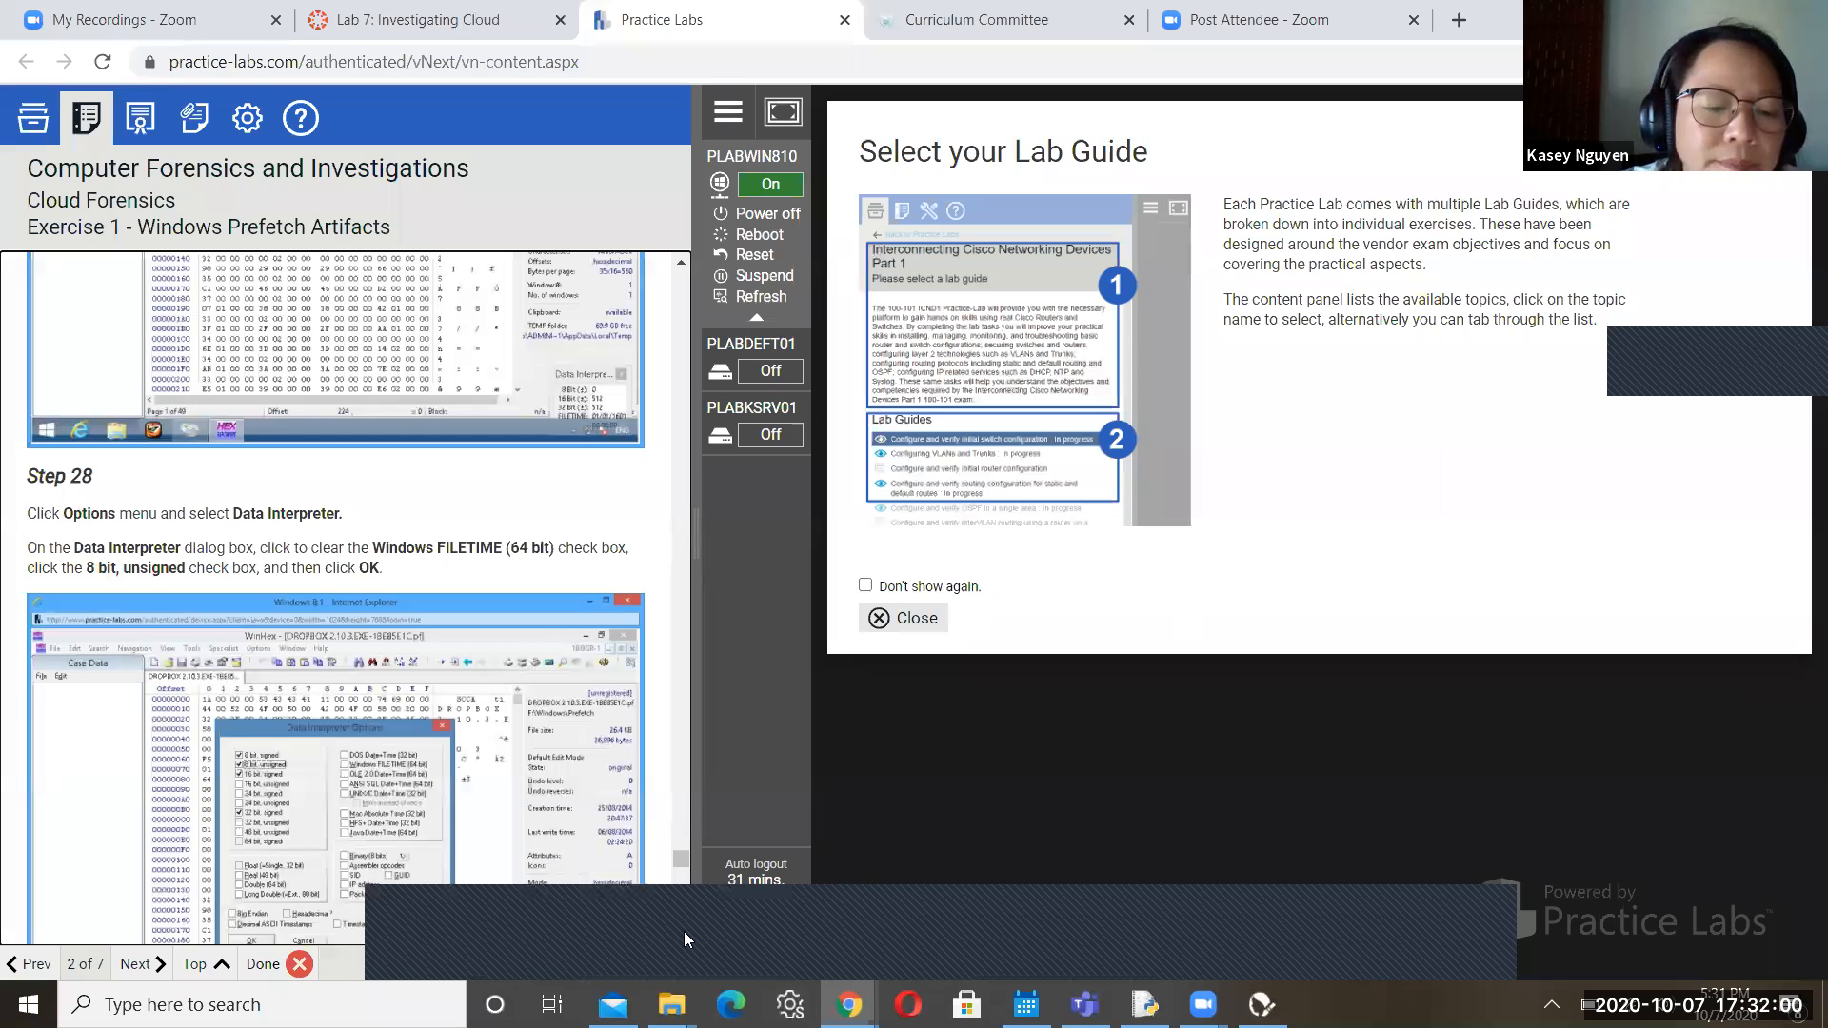
scroll(684, 931, "down", 5)
scroll(684, 931, "down", 3)
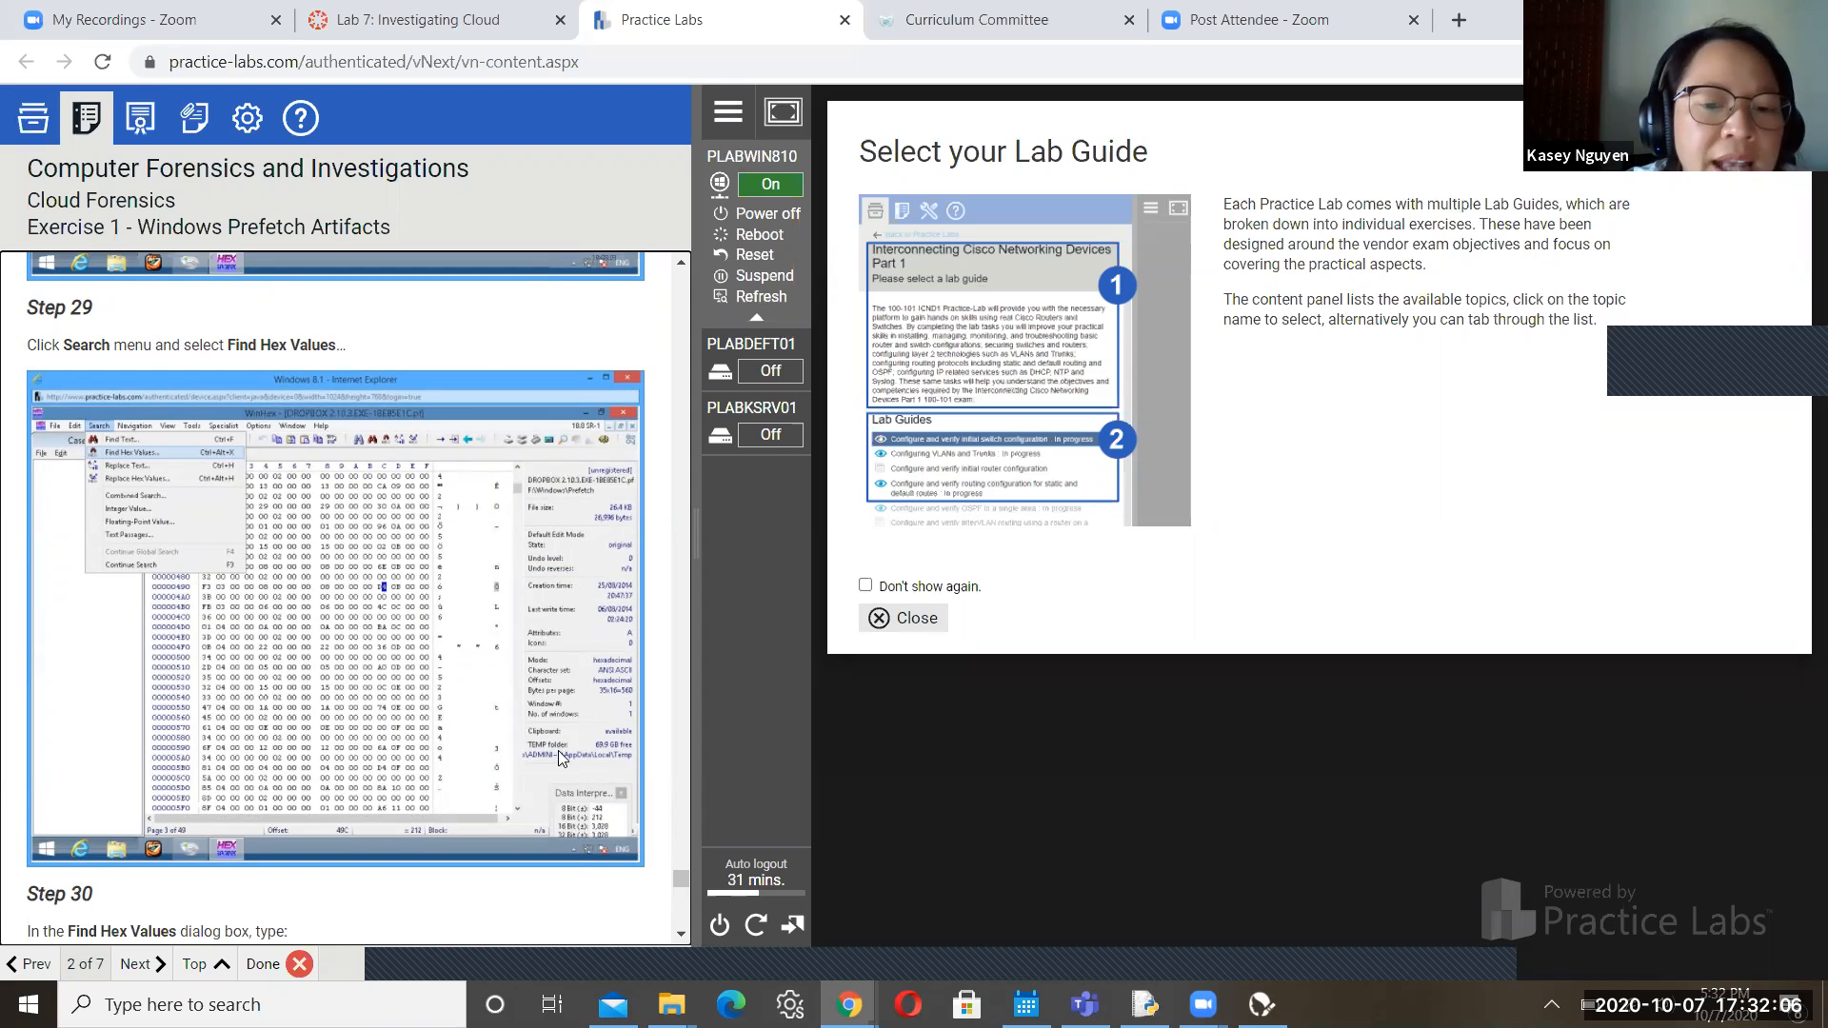
left_click(680, 935)
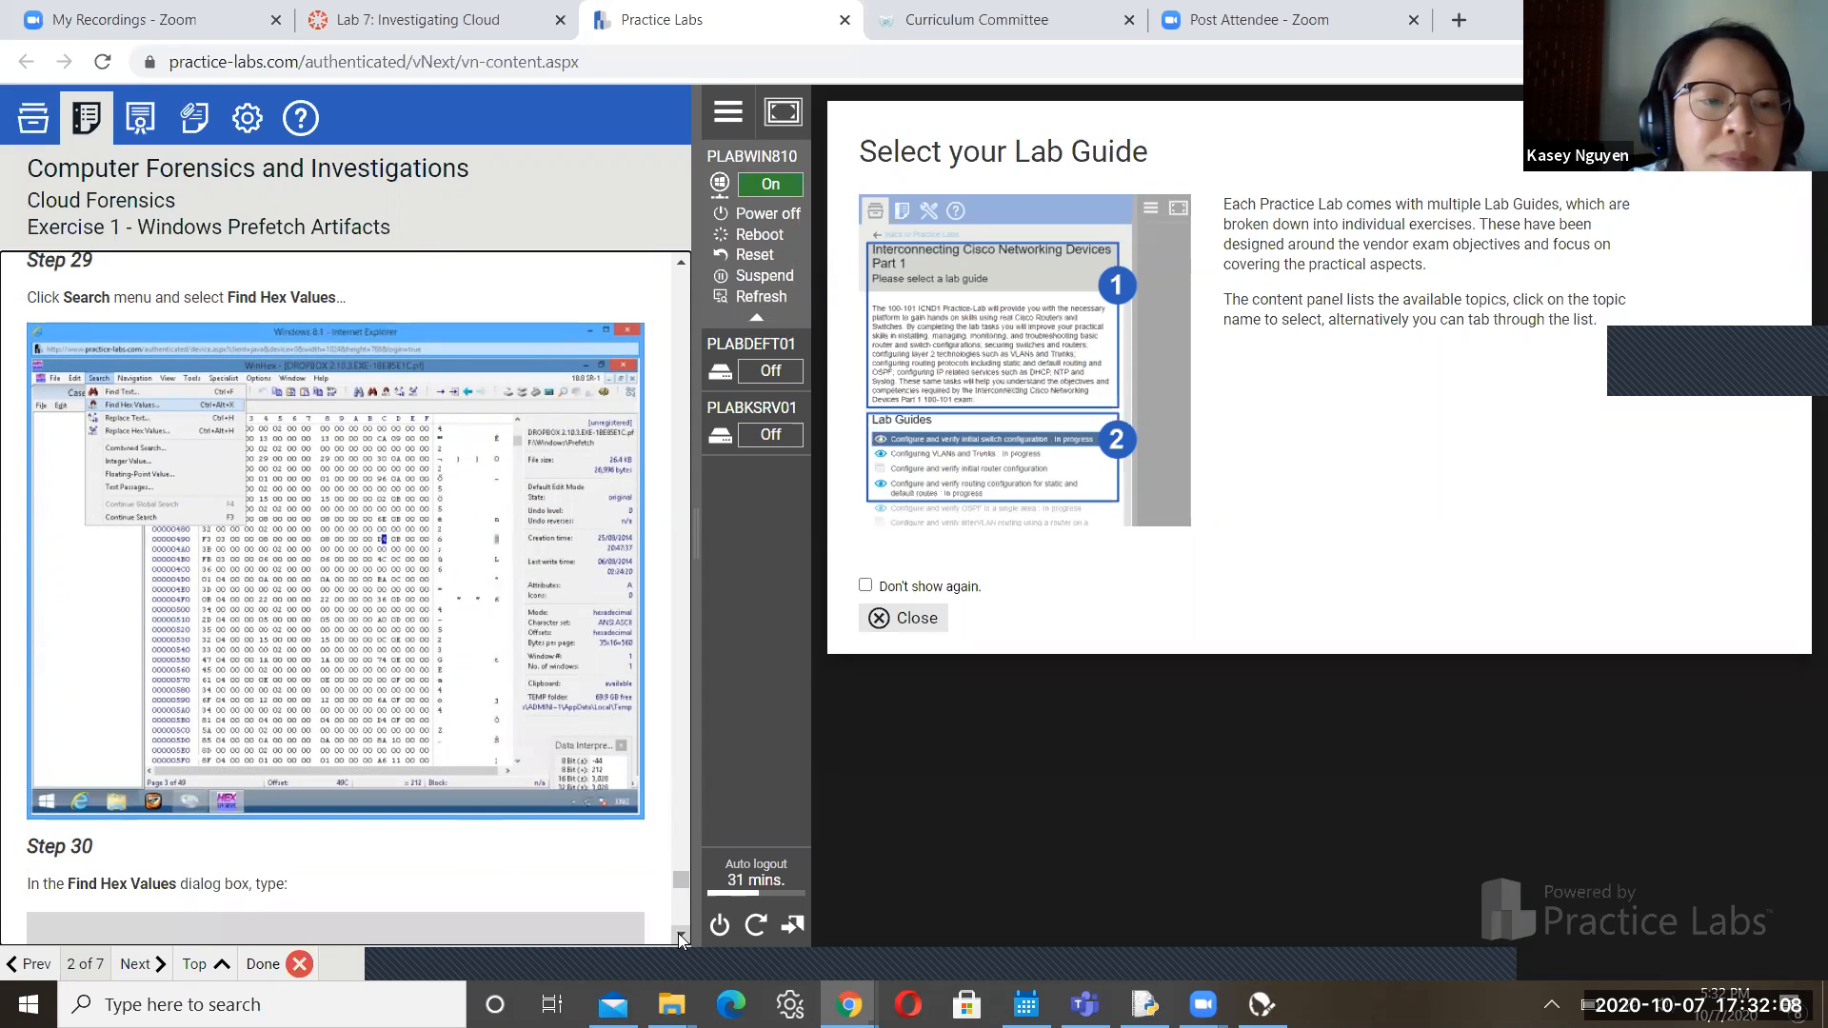
scroll(680, 935, "down", 5)
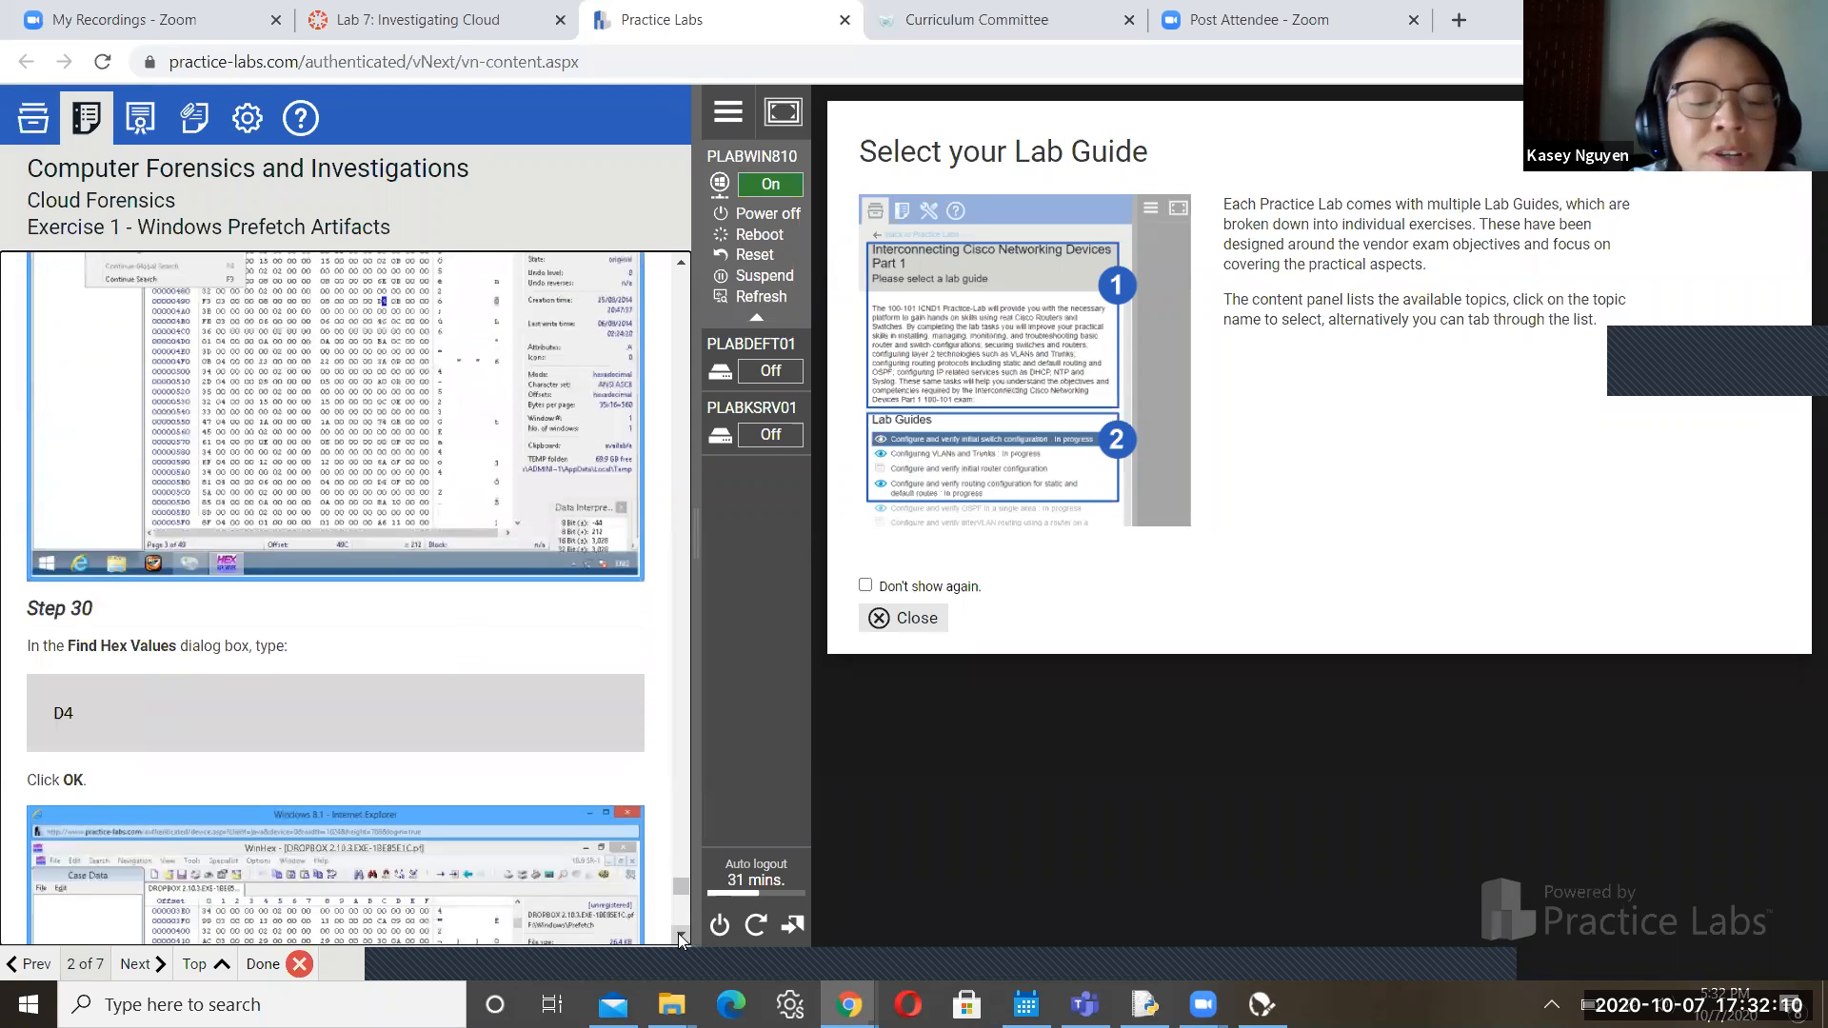
scroll(680, 940, "down", 3)
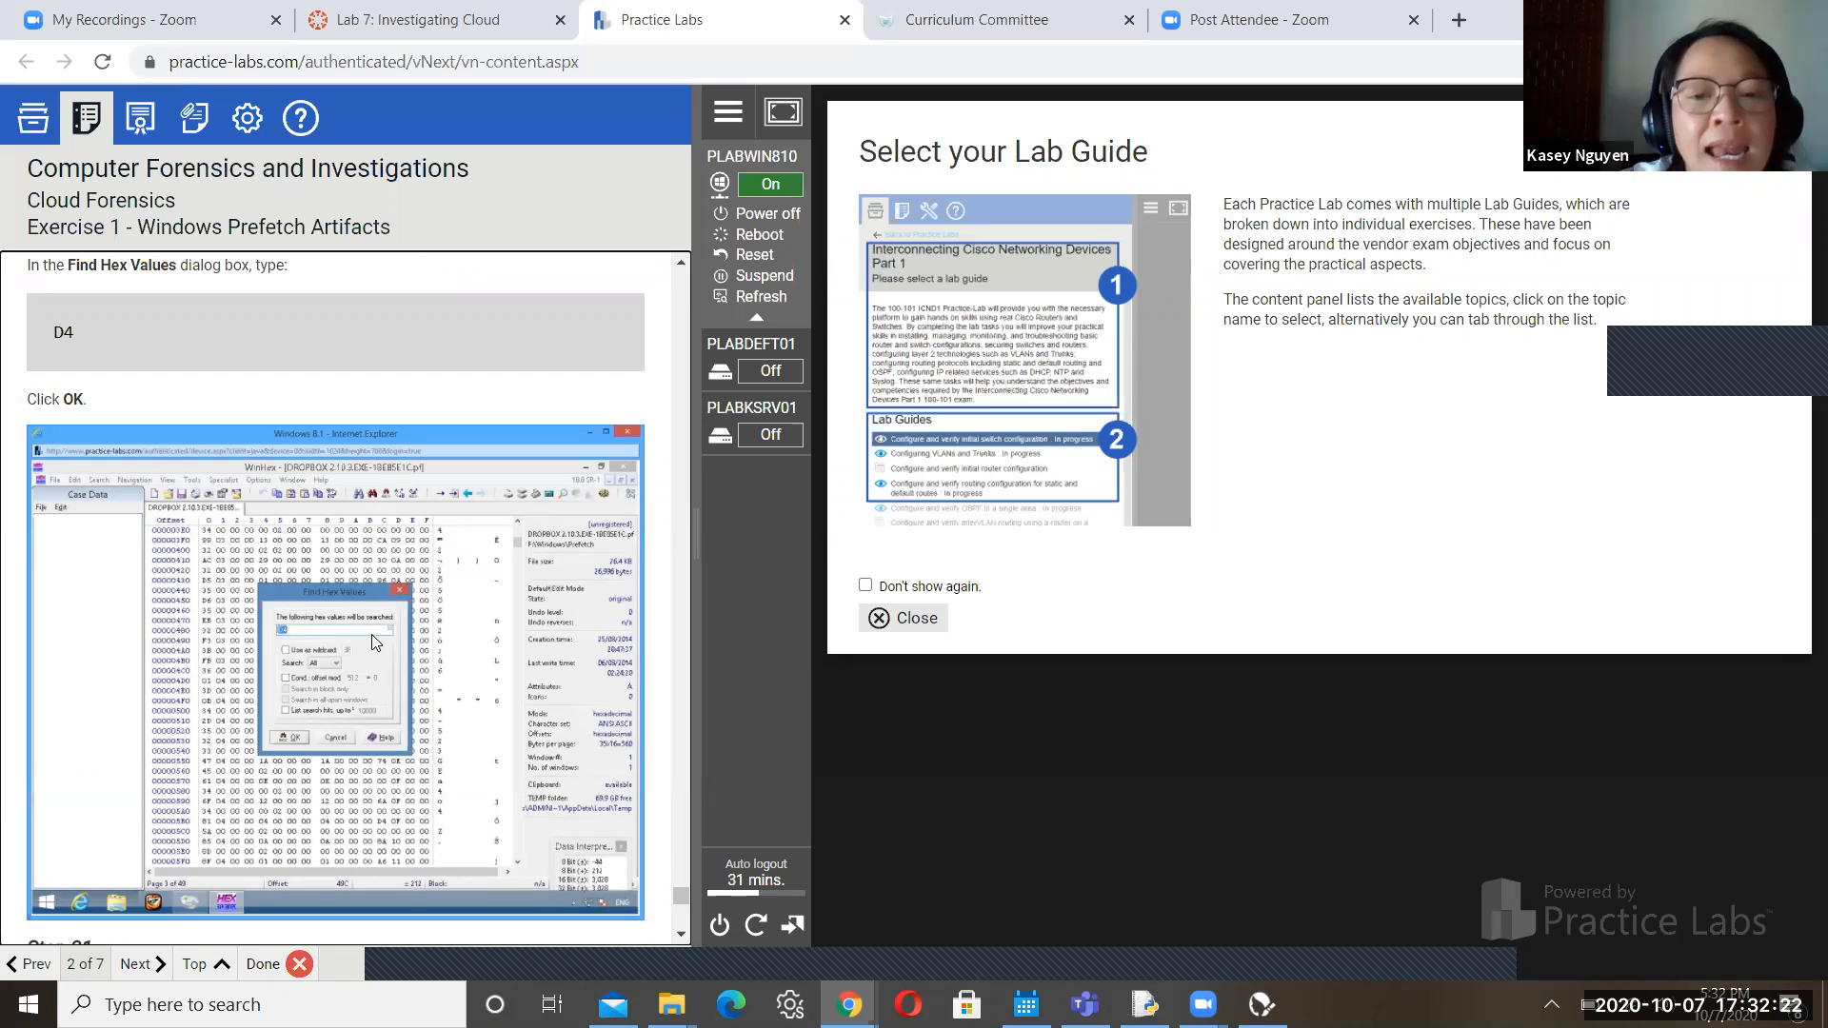
left_click(958, 943)
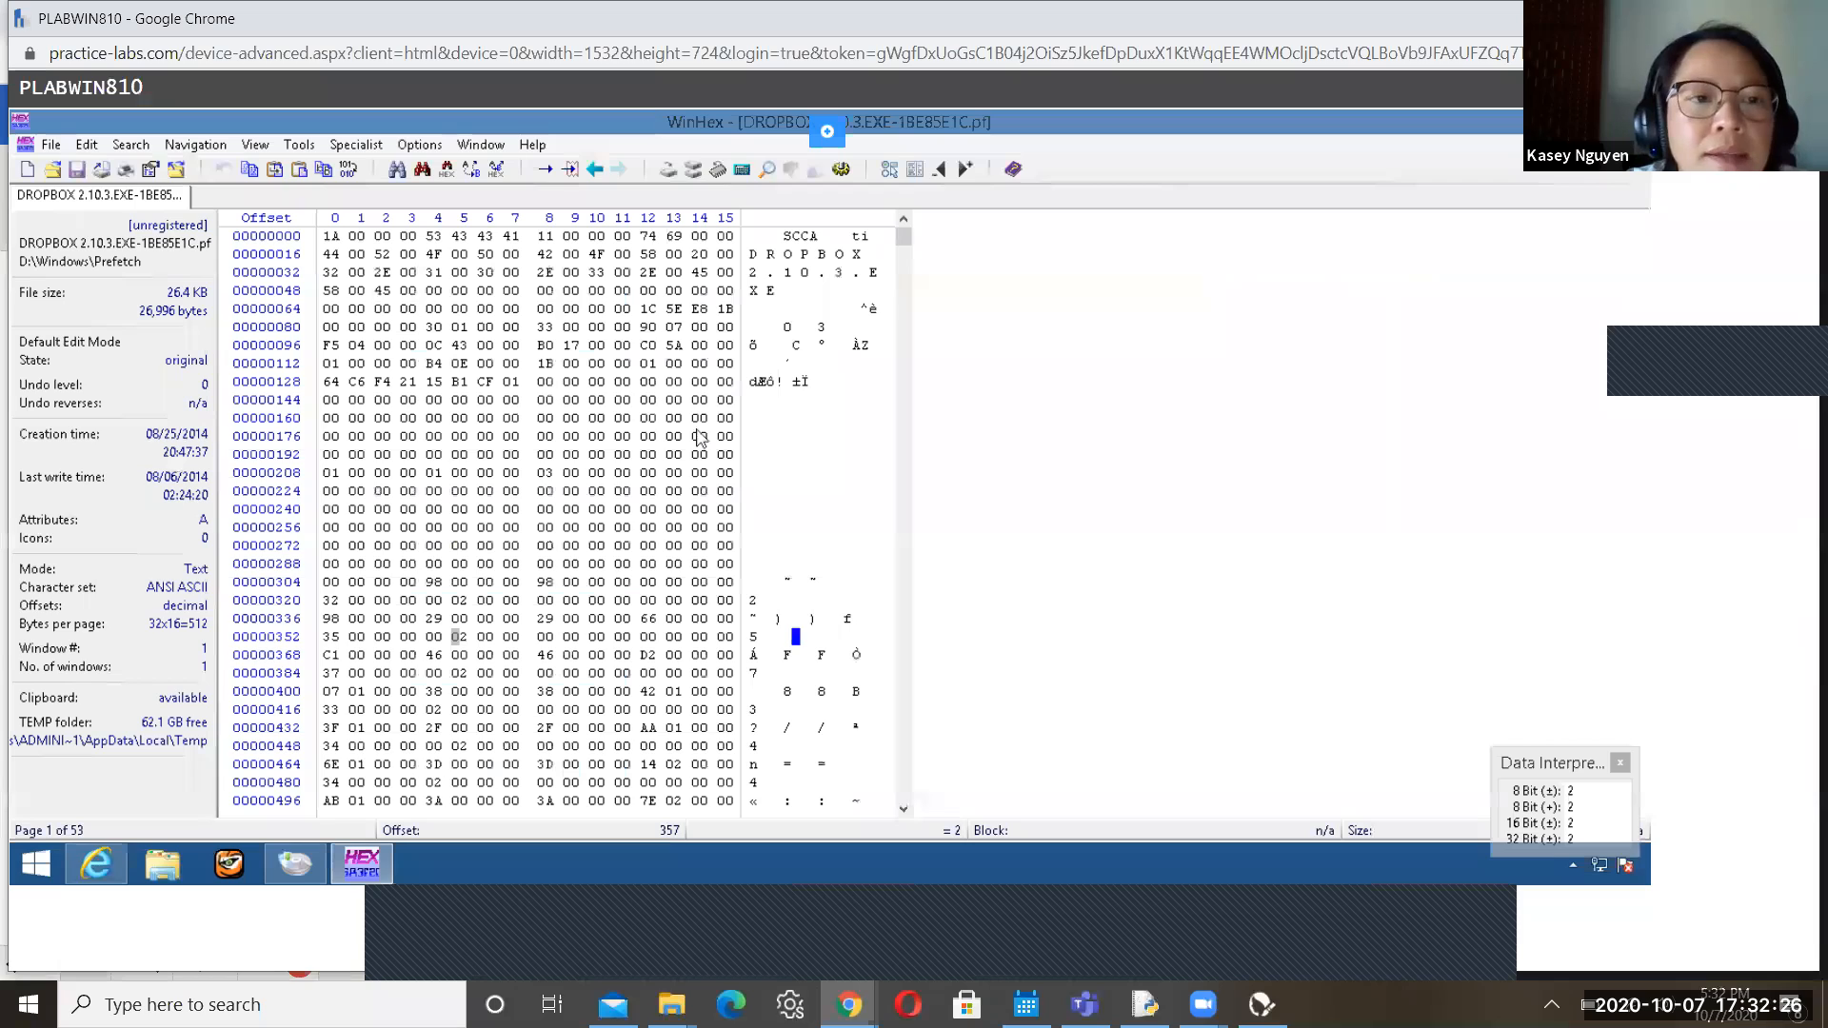
Find hex value D4 in the Dropbox prefetch file, landing at offset 1,180, then return to the guide
left_click(132, 145)
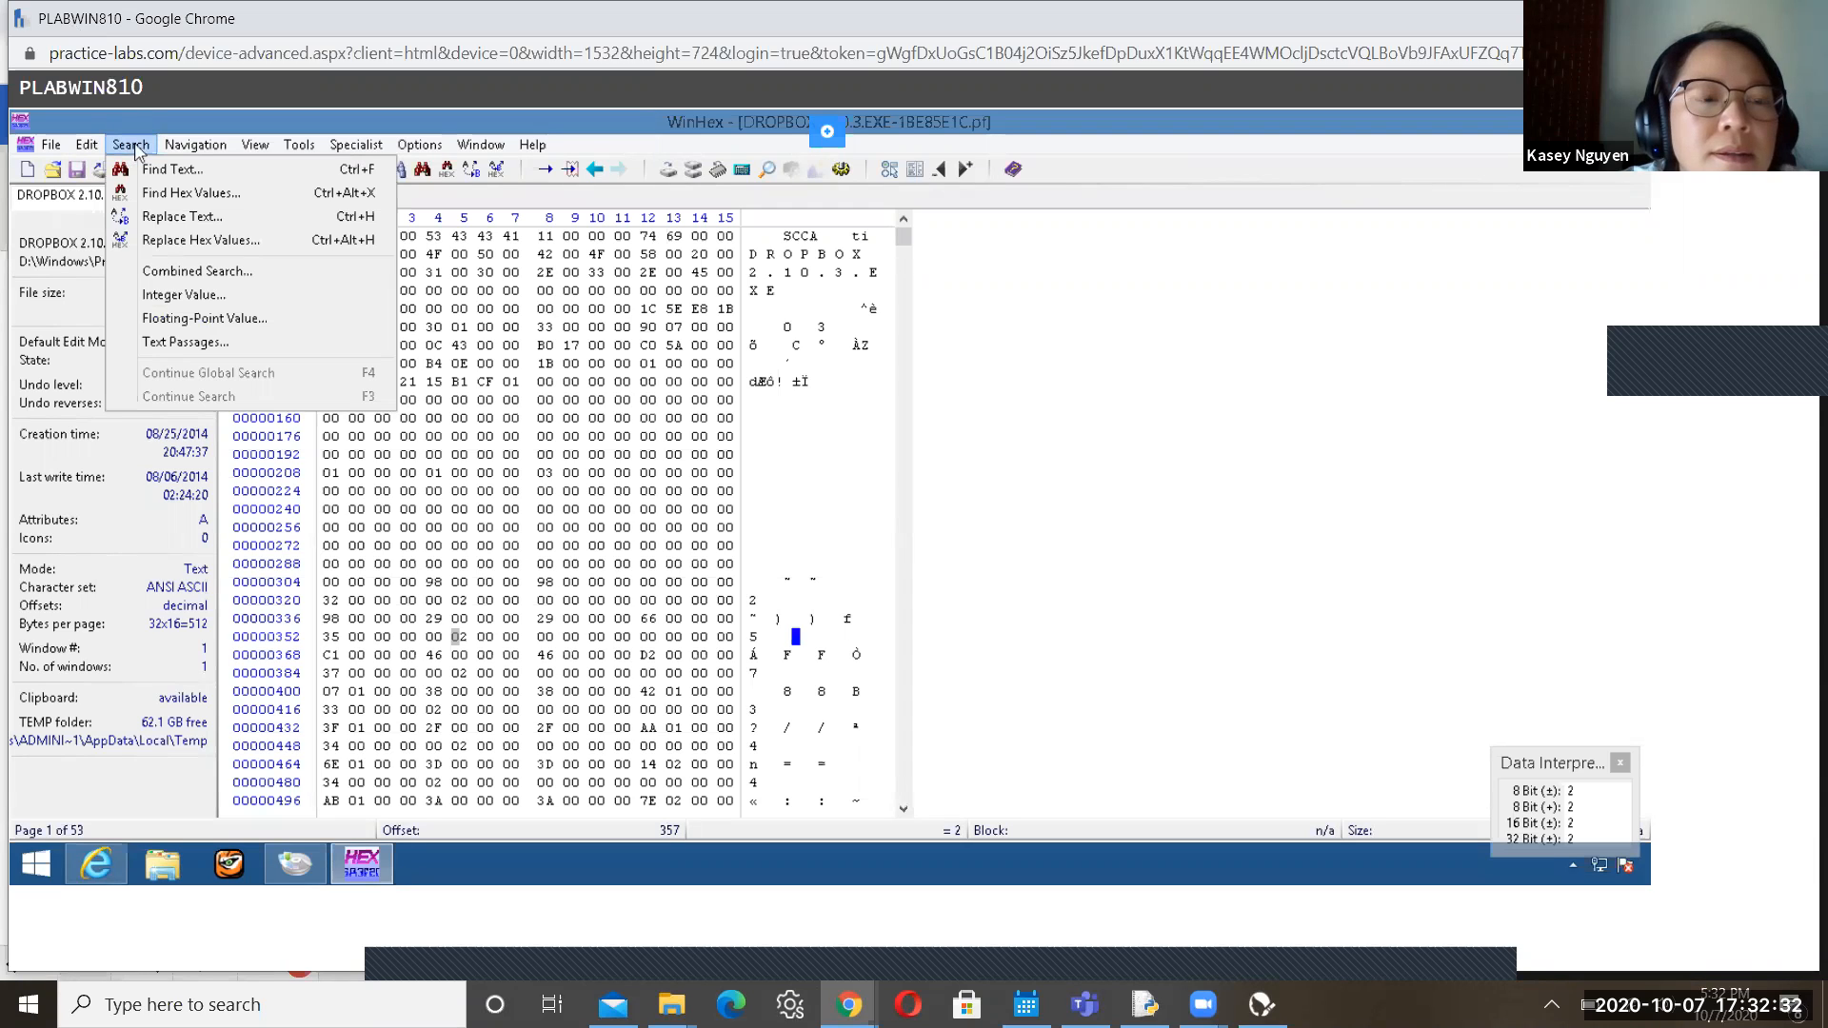
left_click(157, 194)
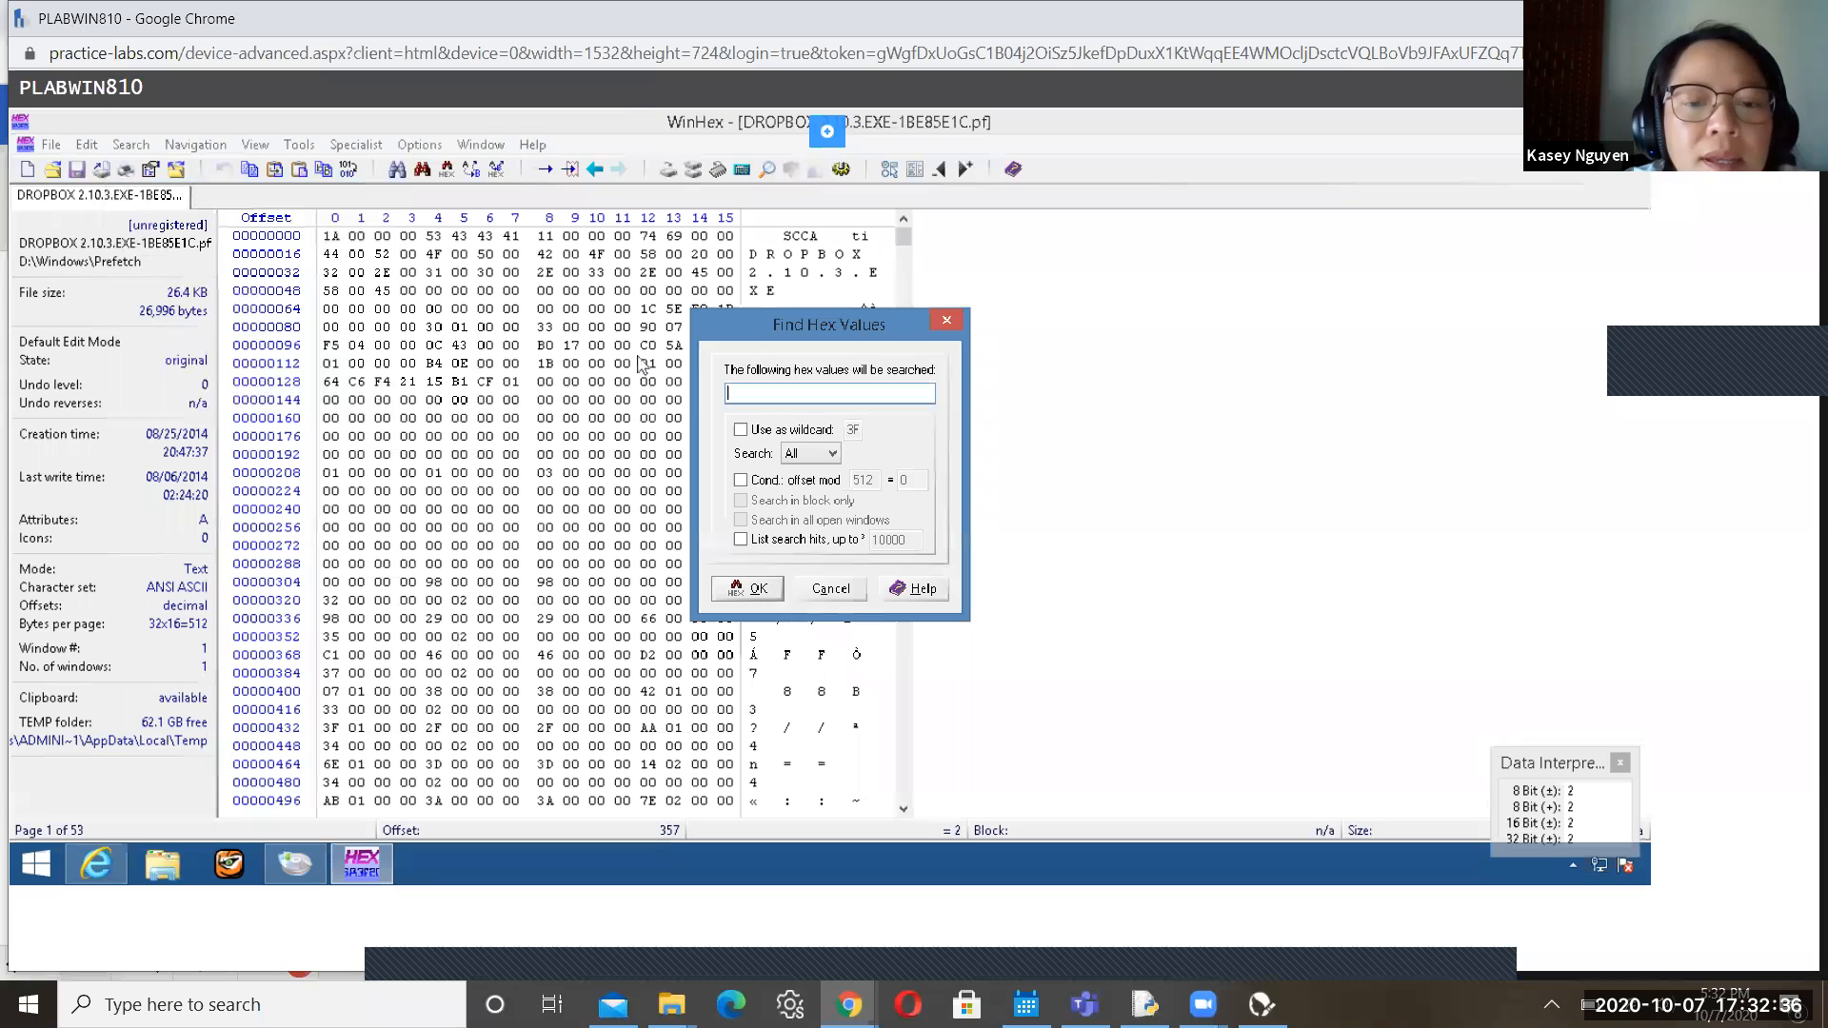
type("D4")
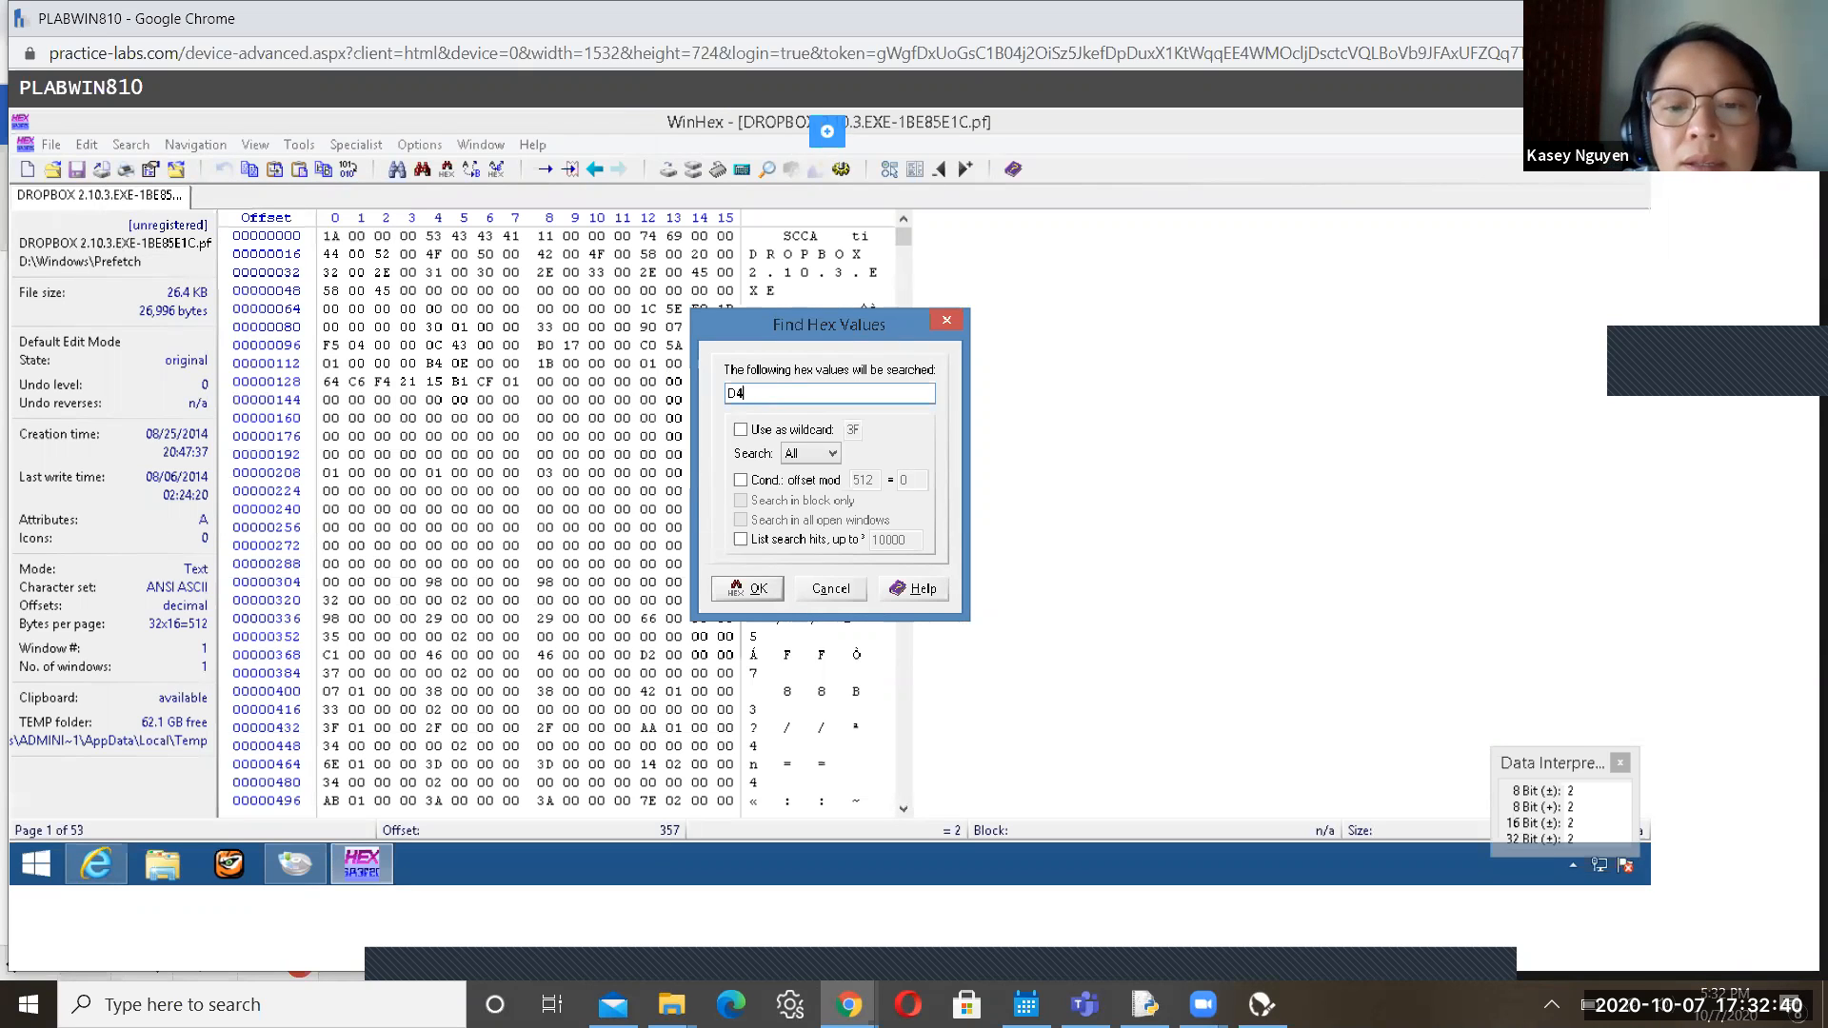
left_click(766, 591)
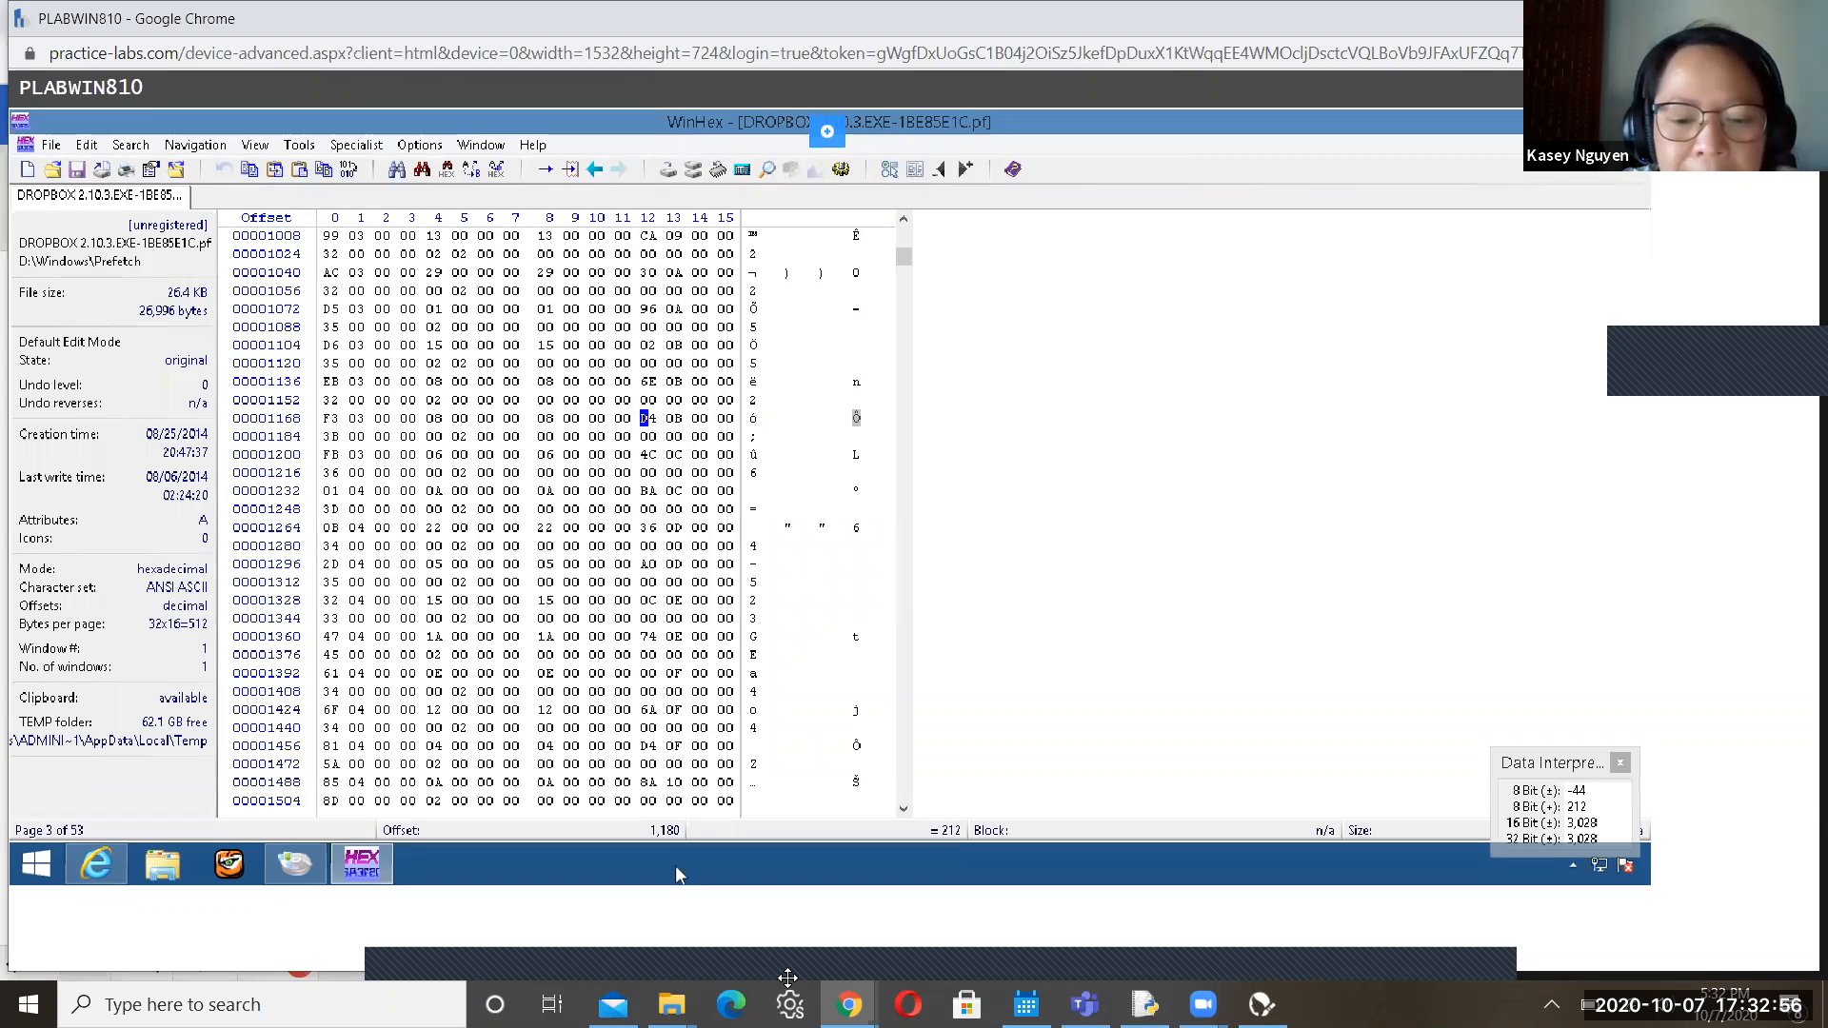
key("alt+Tab")
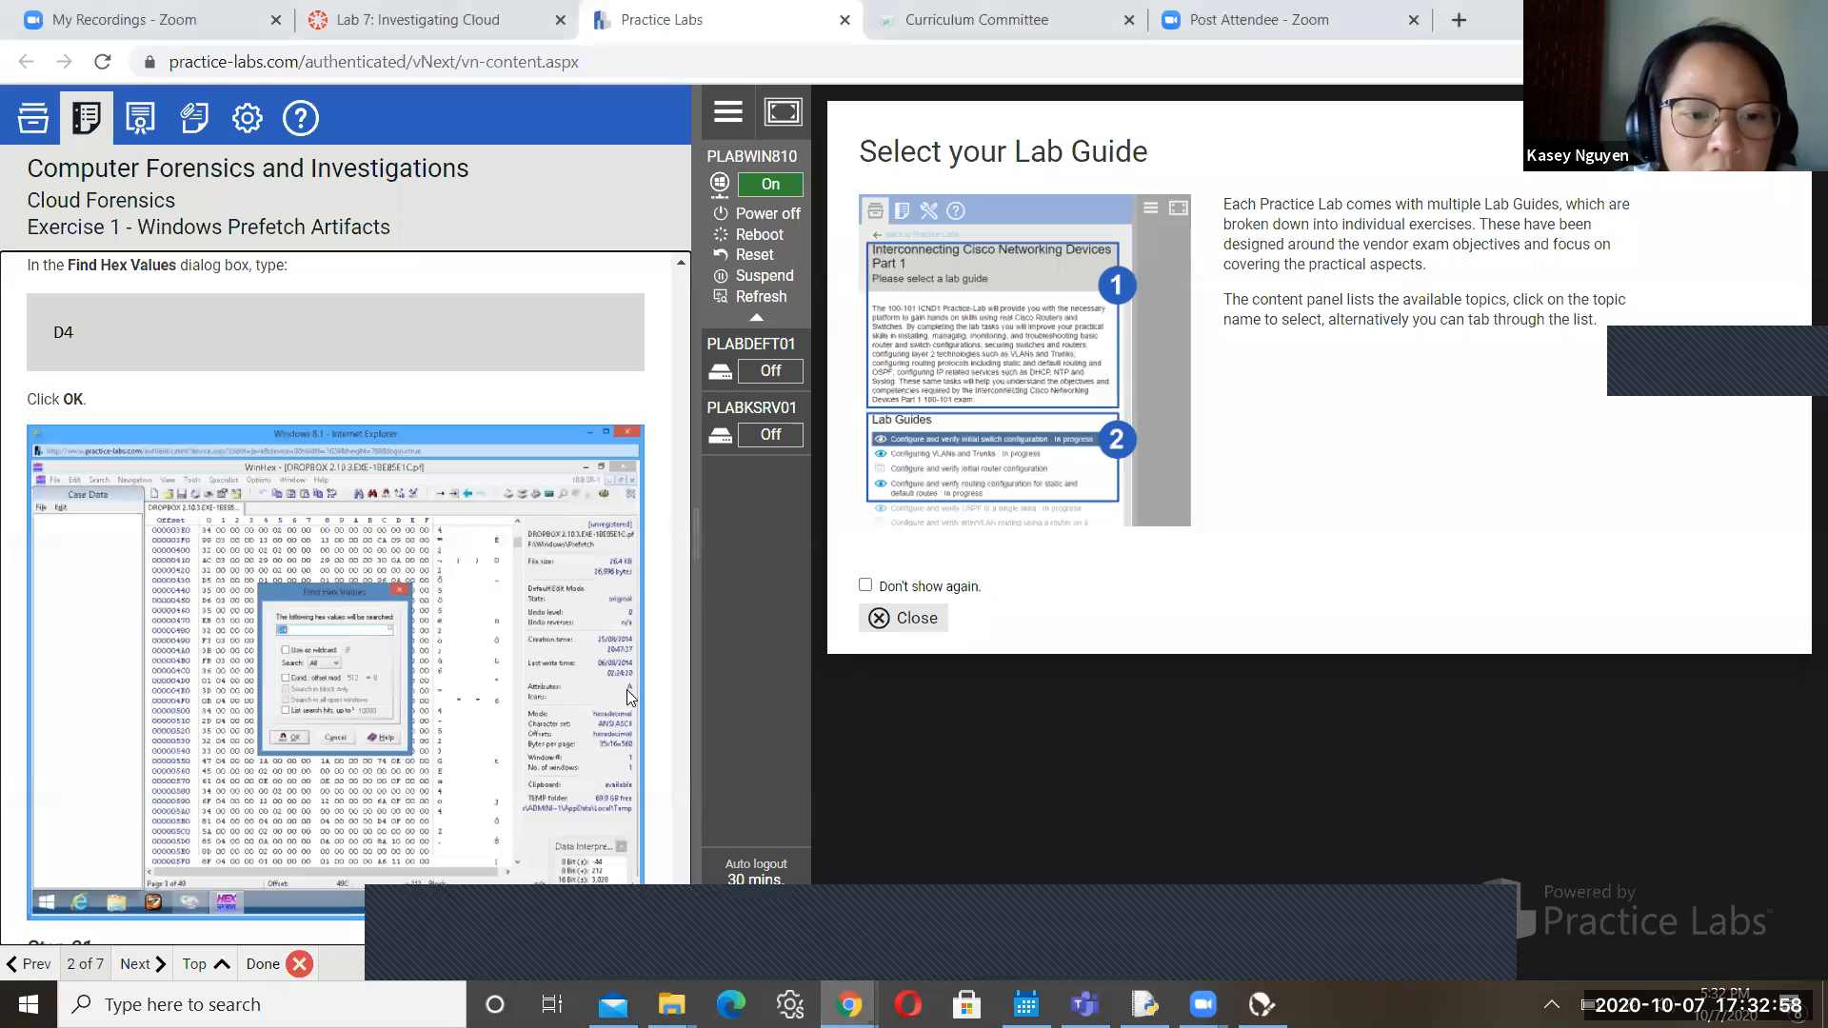
left_click(680, 937)
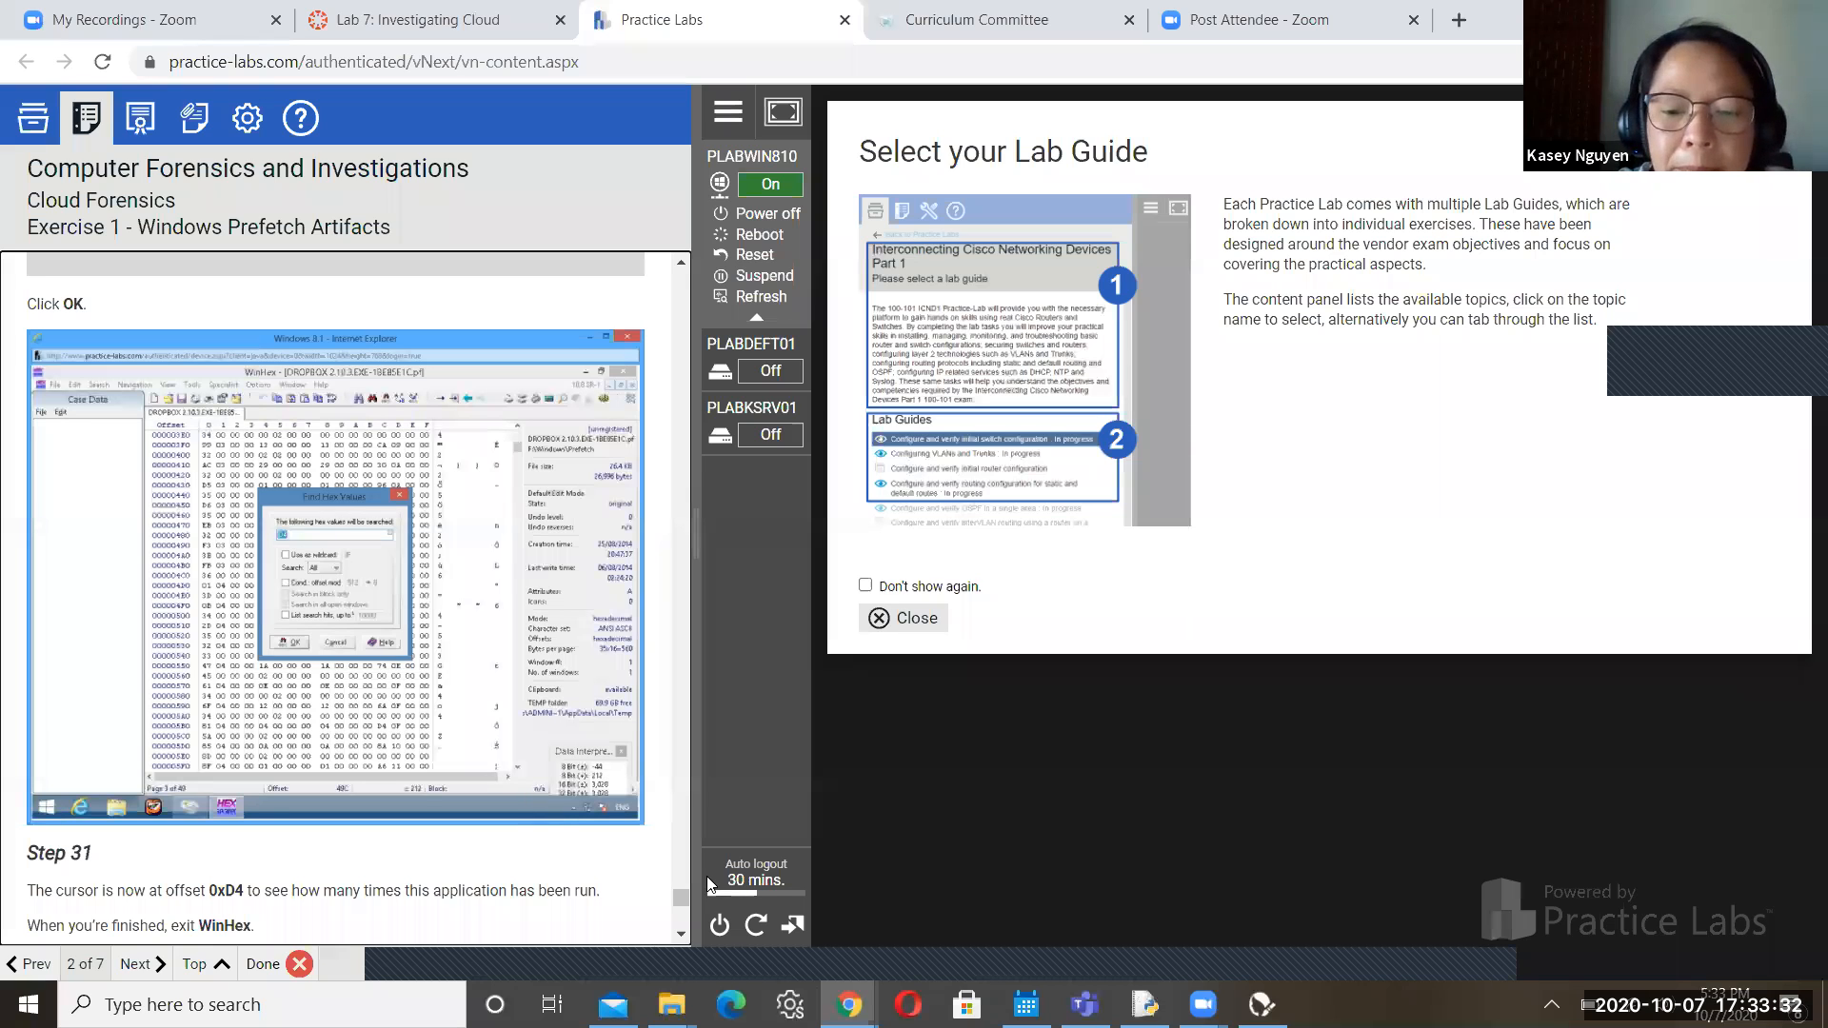
key("alt+Tab")
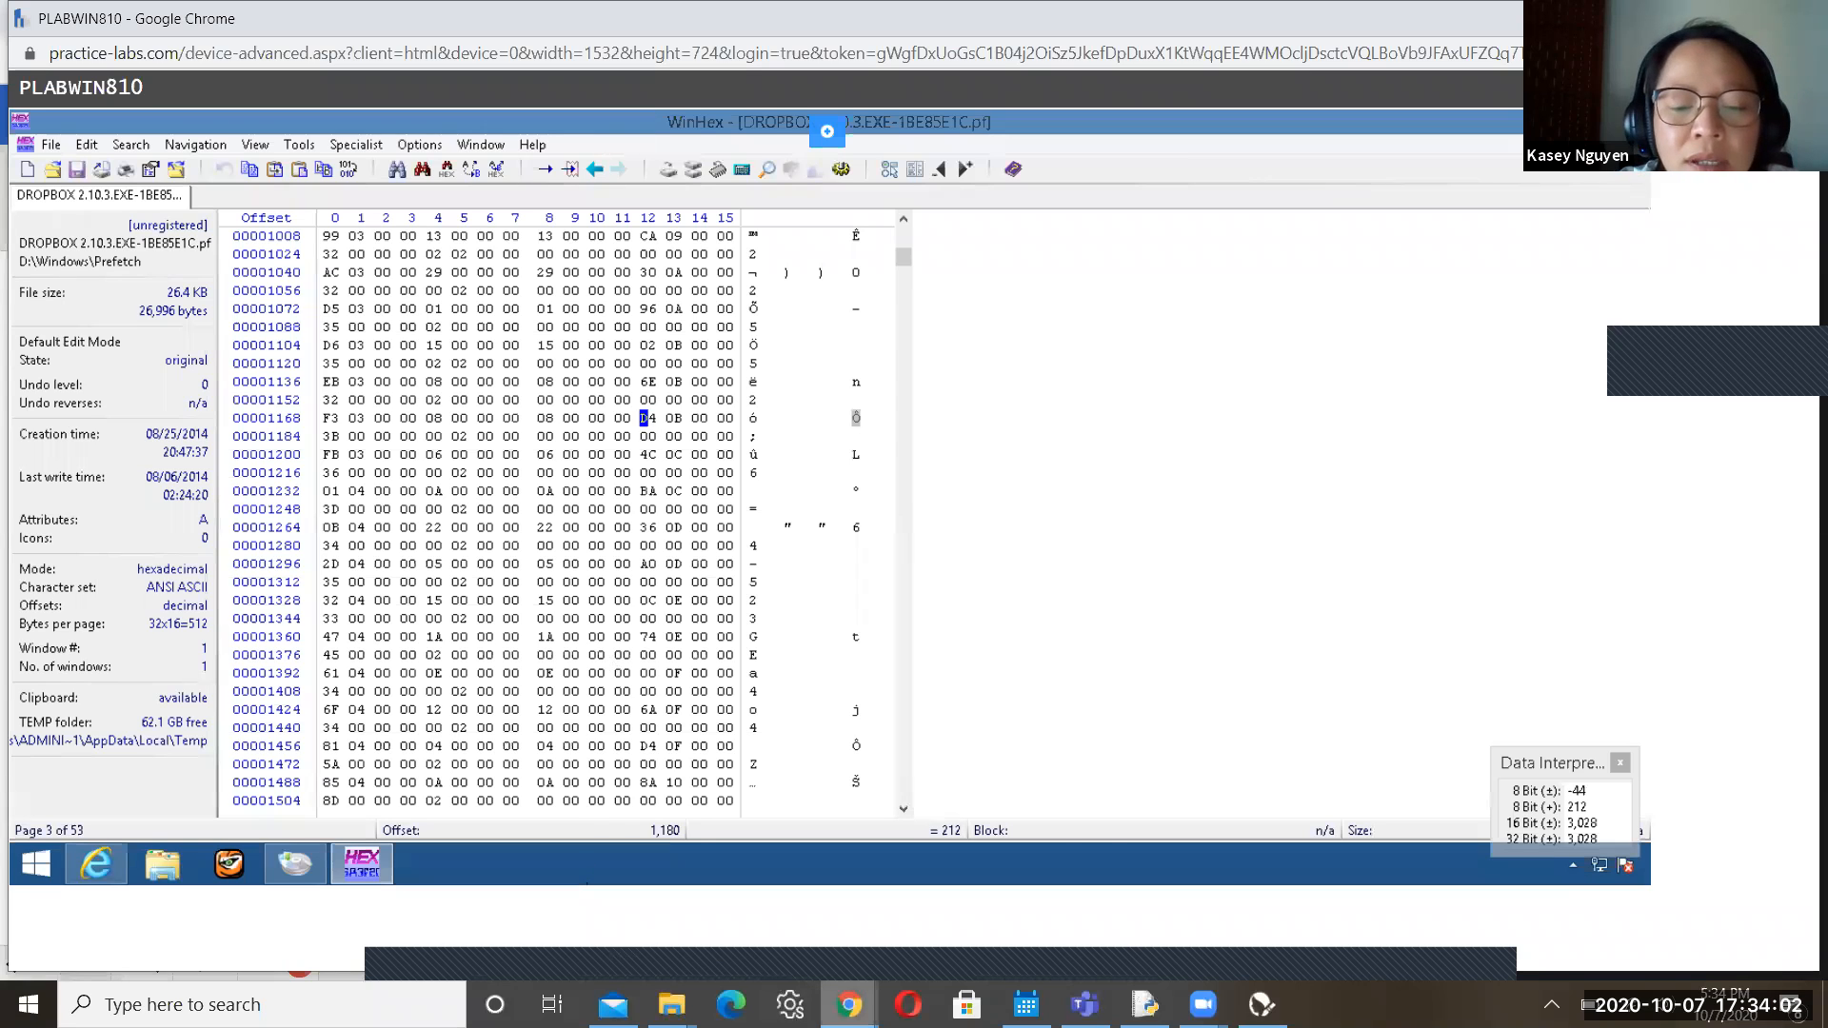
left_click(848, 1005)
left_click(636, 882)
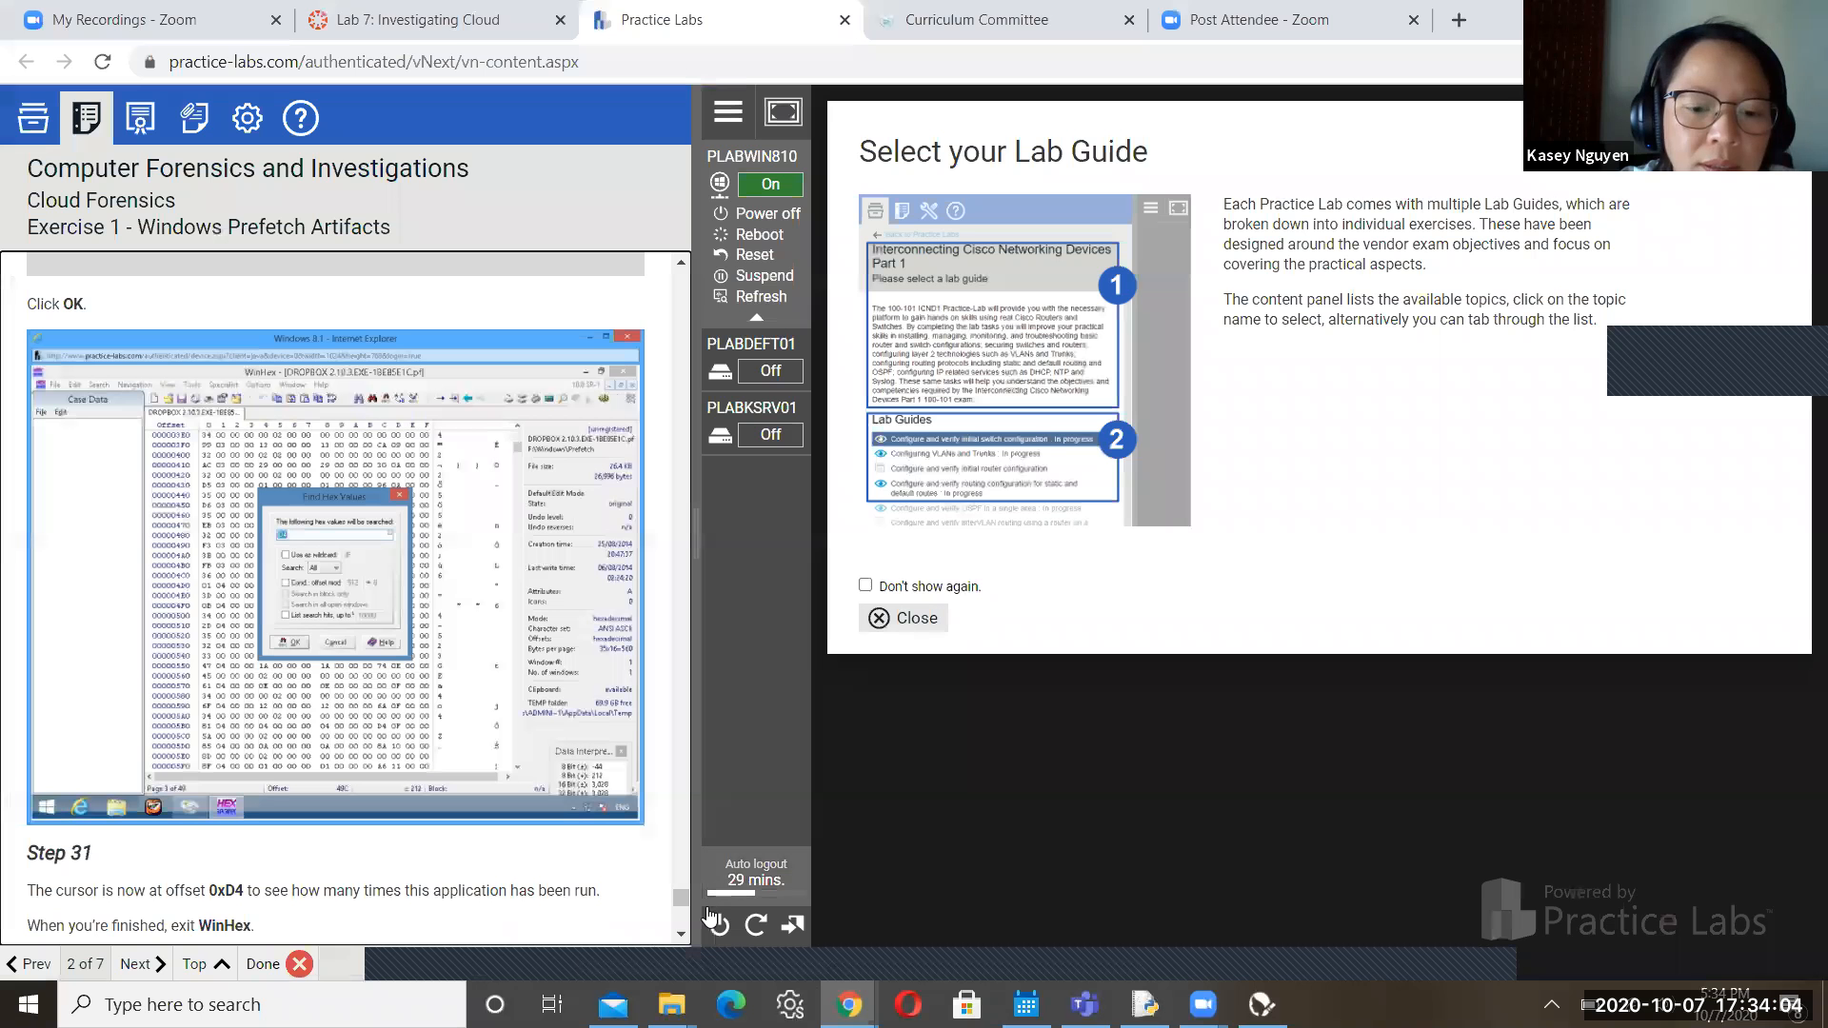
scroll(680, 938, "down", 4)
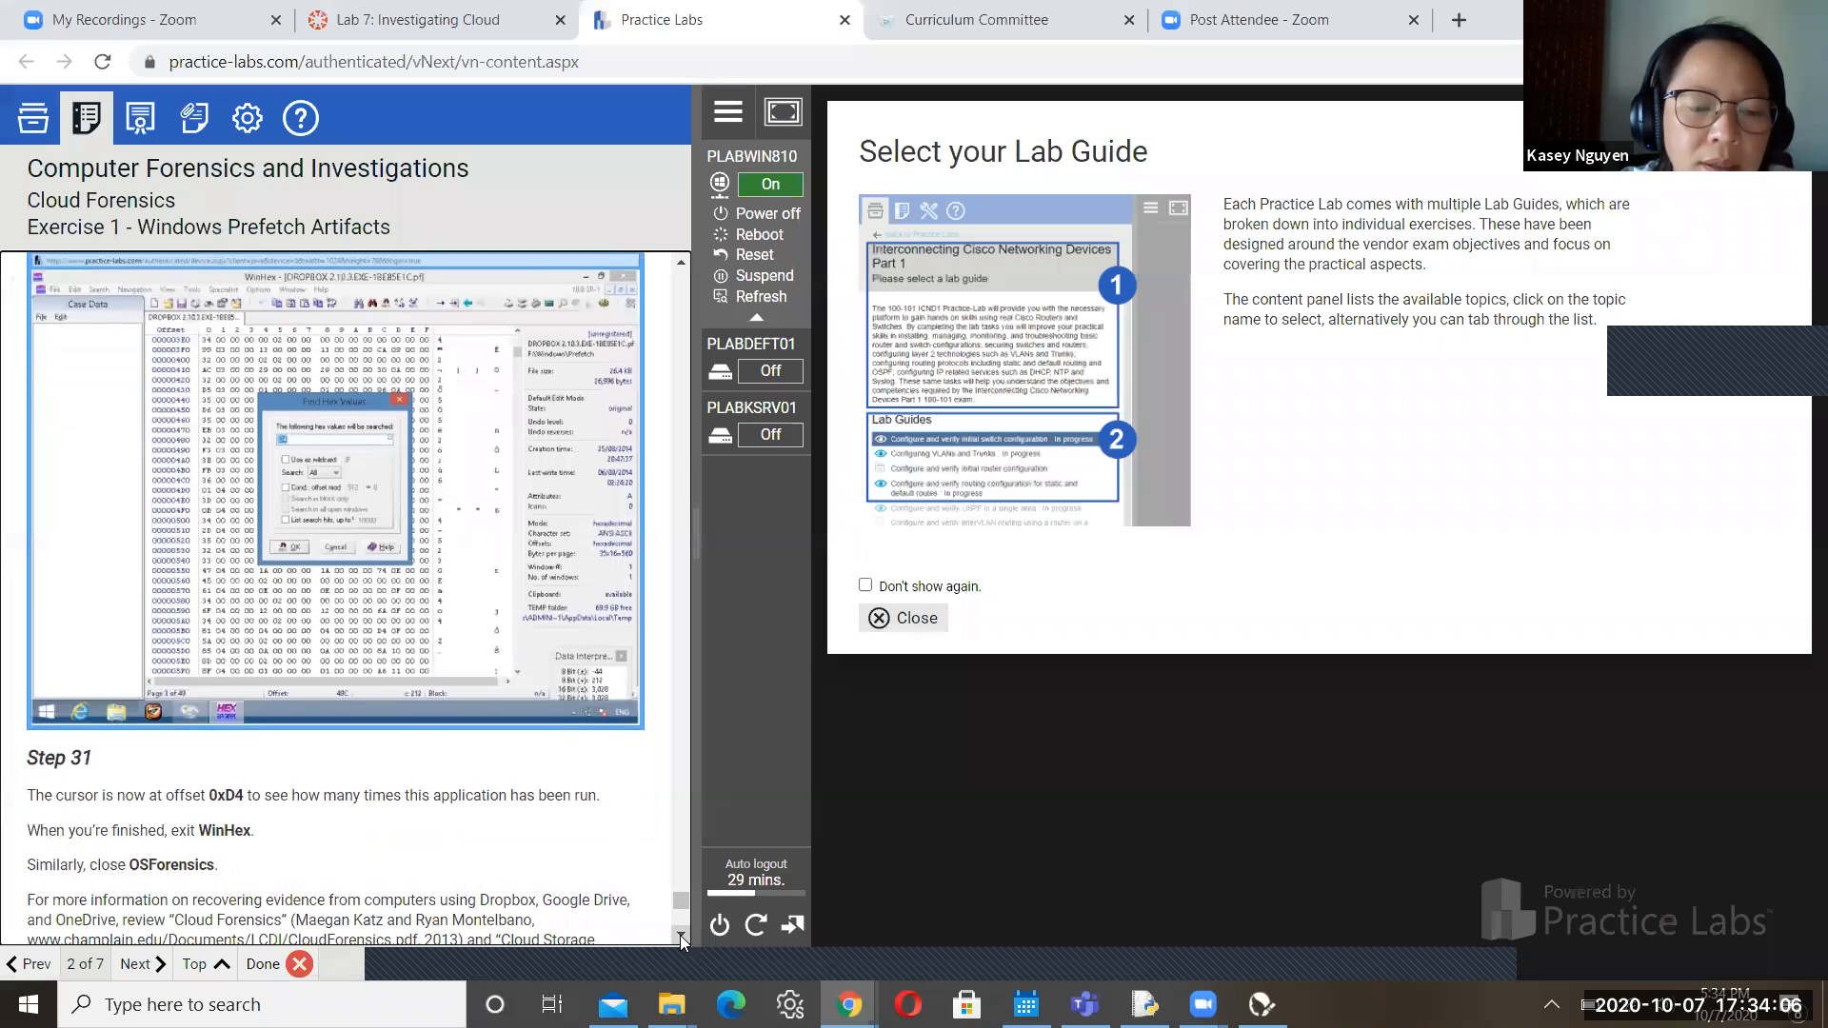
scroll(680, 935, "down", 4)
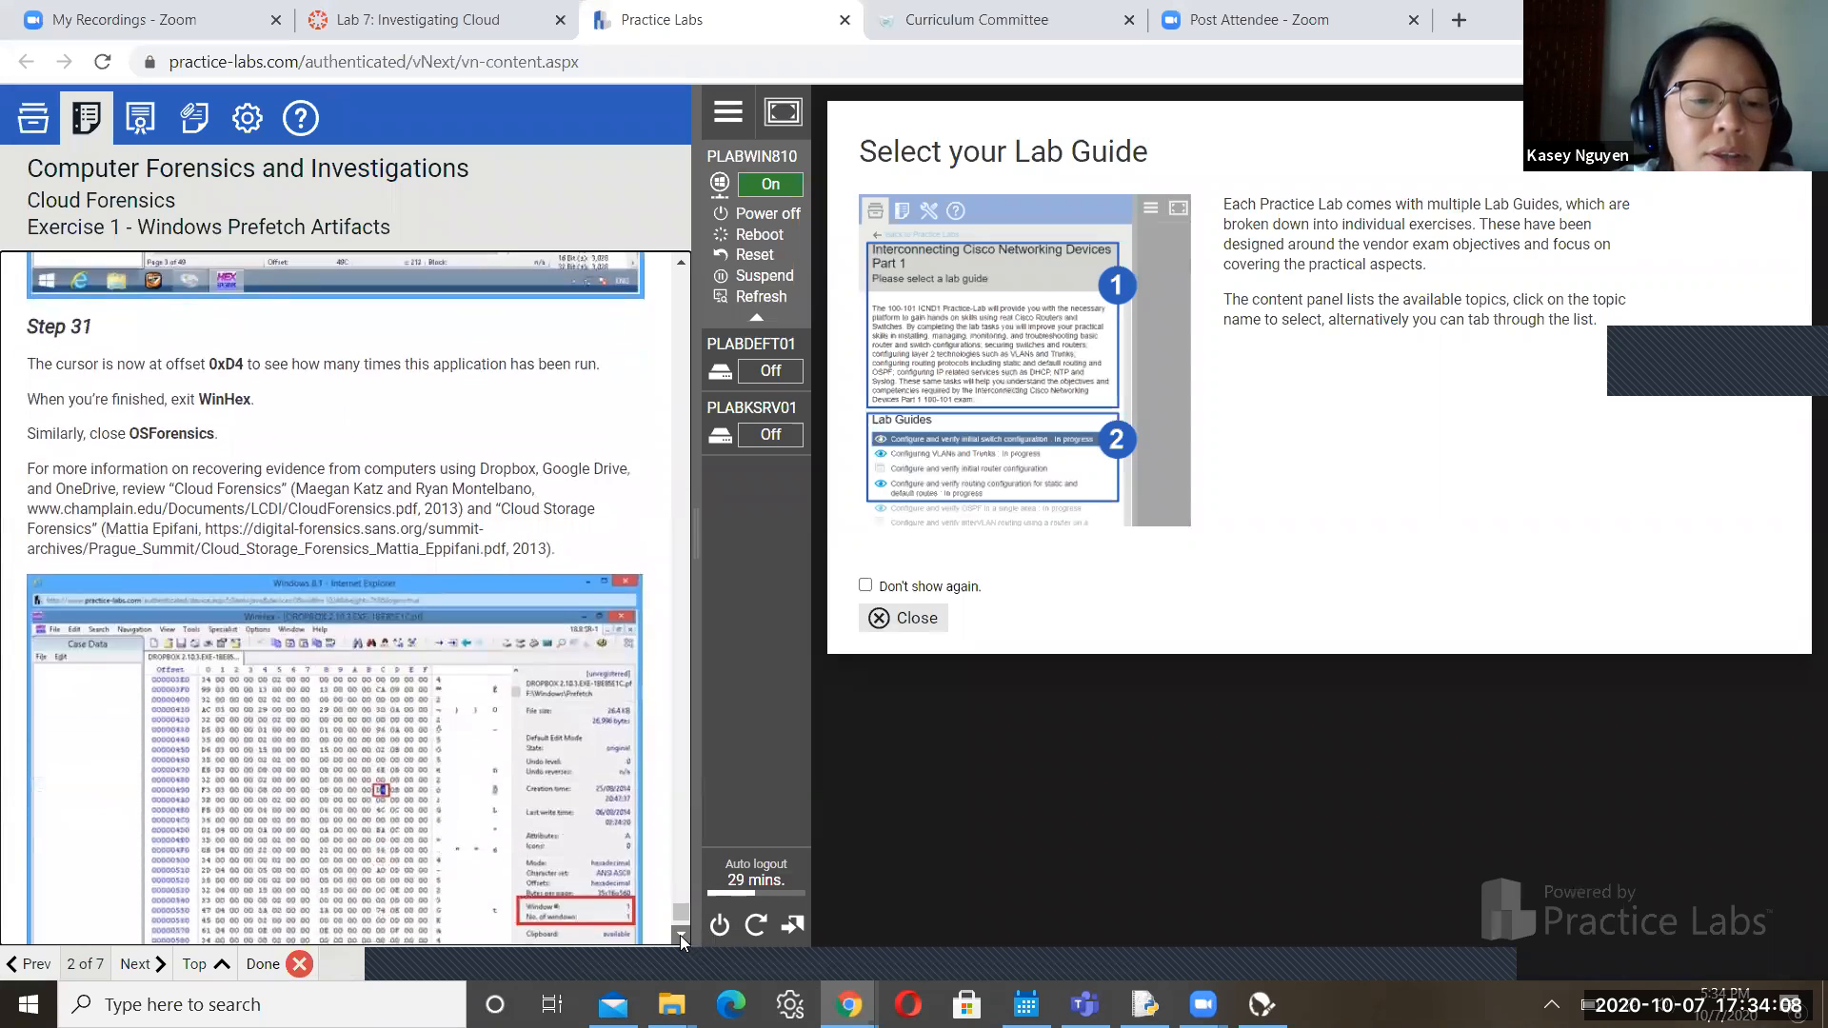
scroll(680, 935, "down", 1)
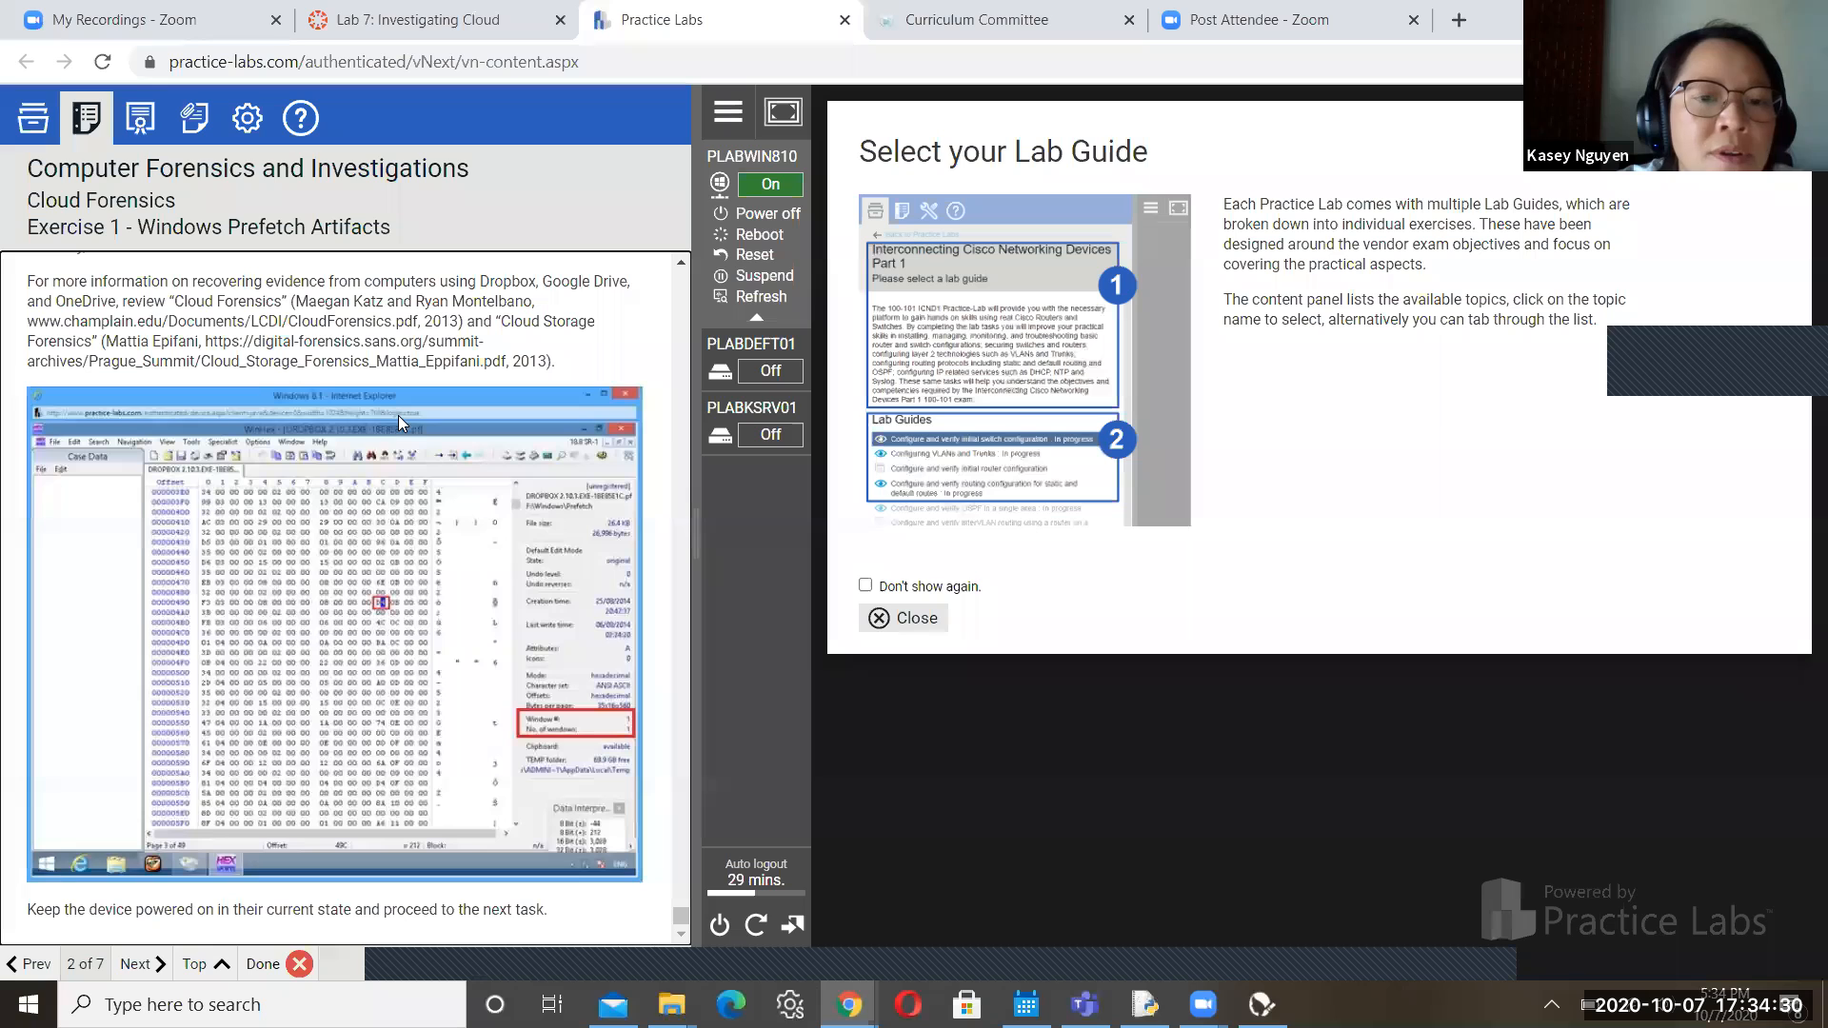
left_click(834, 945)
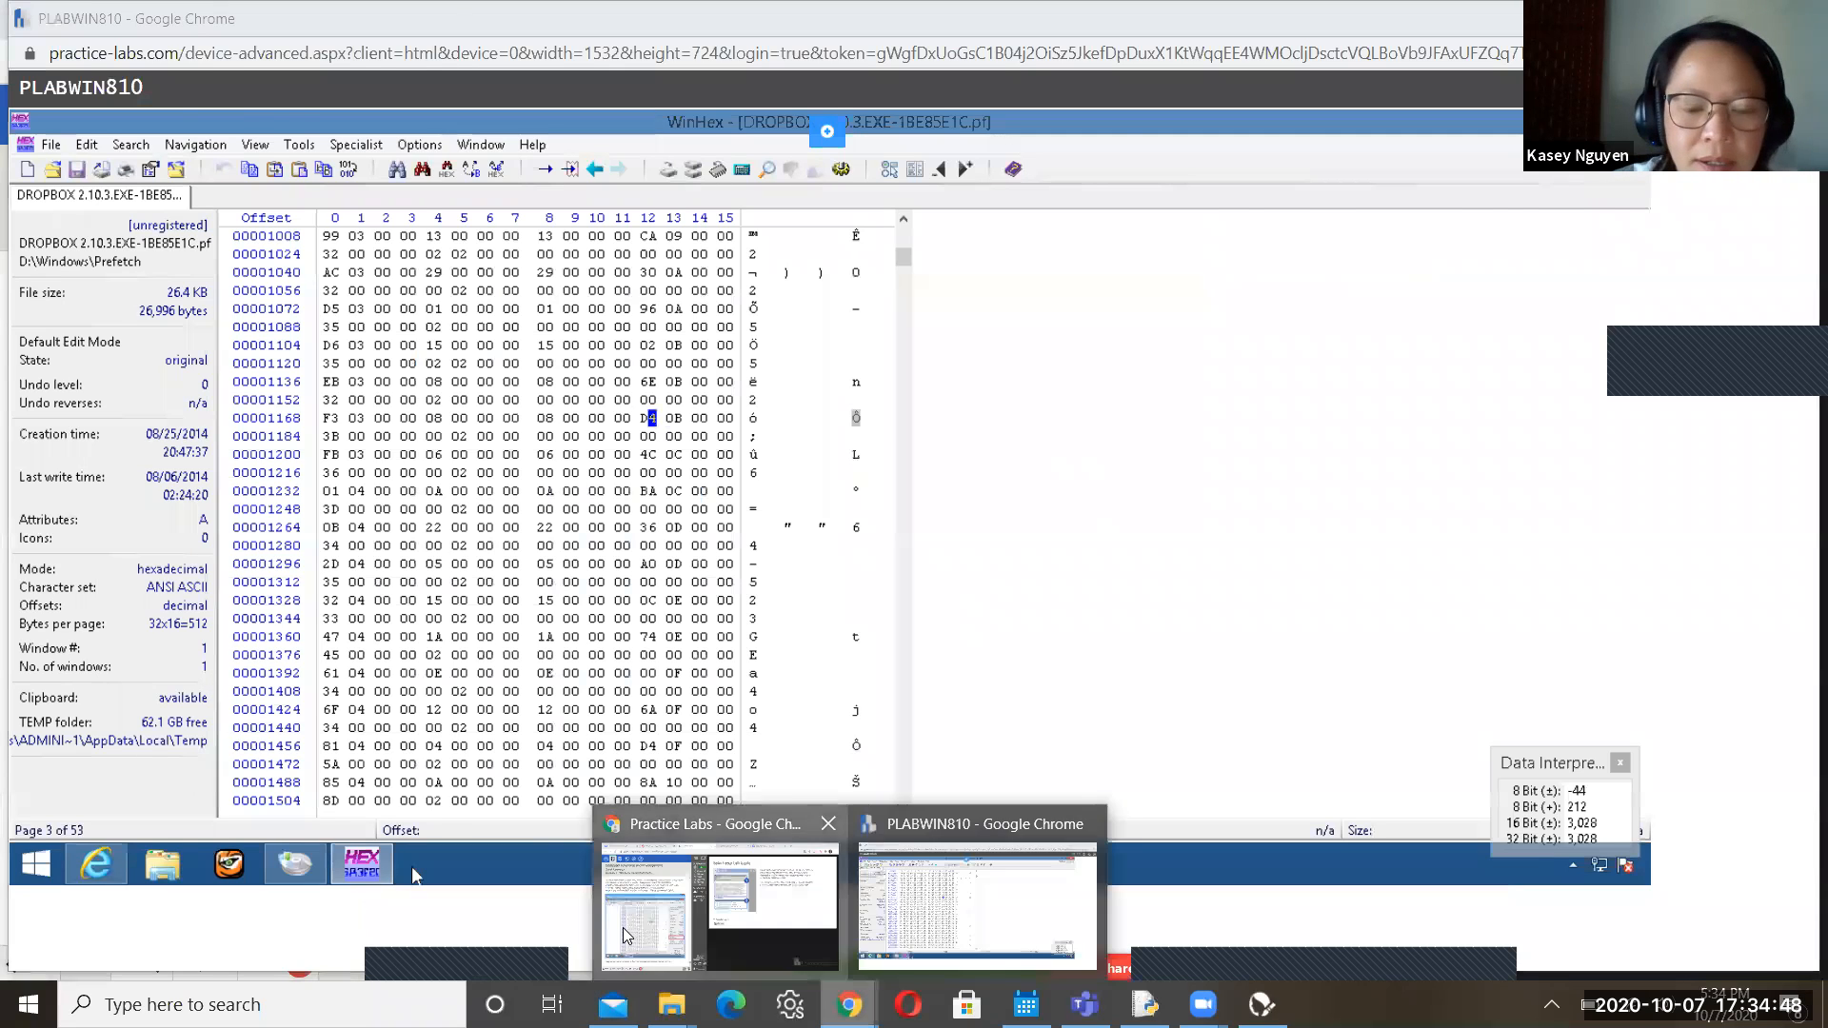
left_click(623, 928)
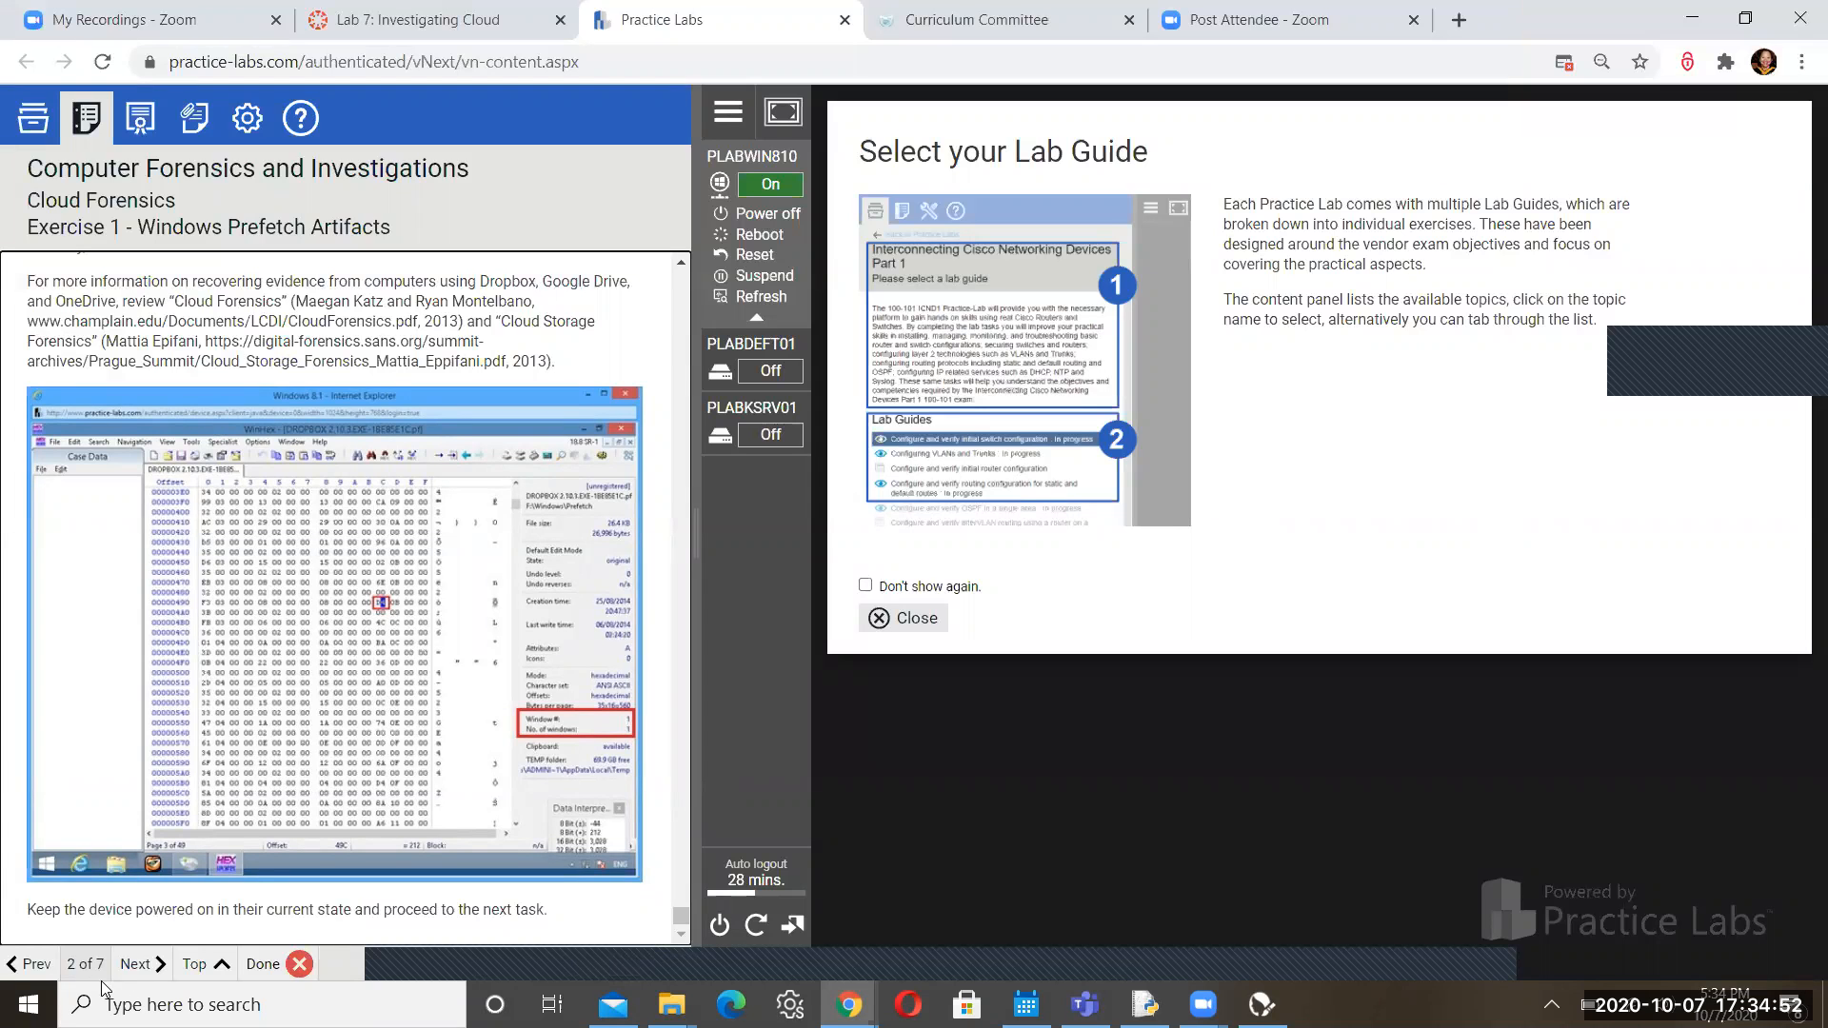
Advance the guide to Hands-On Project 13-1 and scroll through its steps
left_click(150, 967)
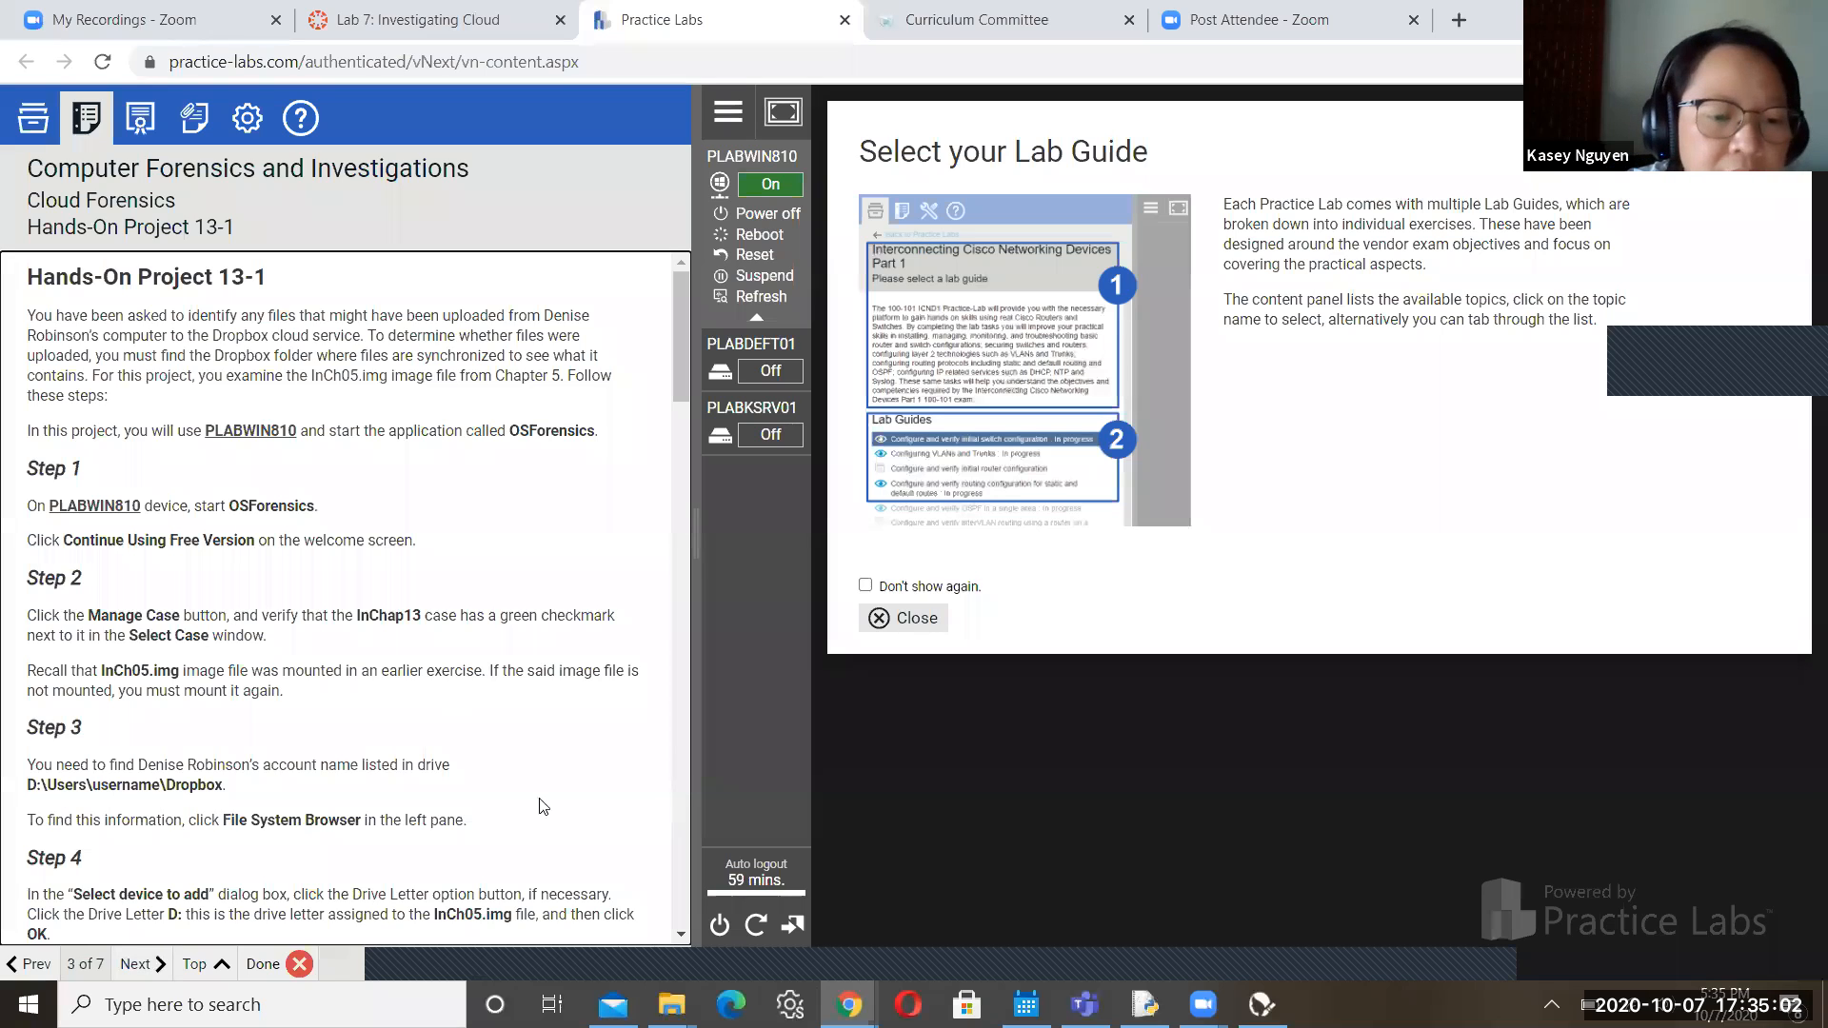
left_click(680, 937)
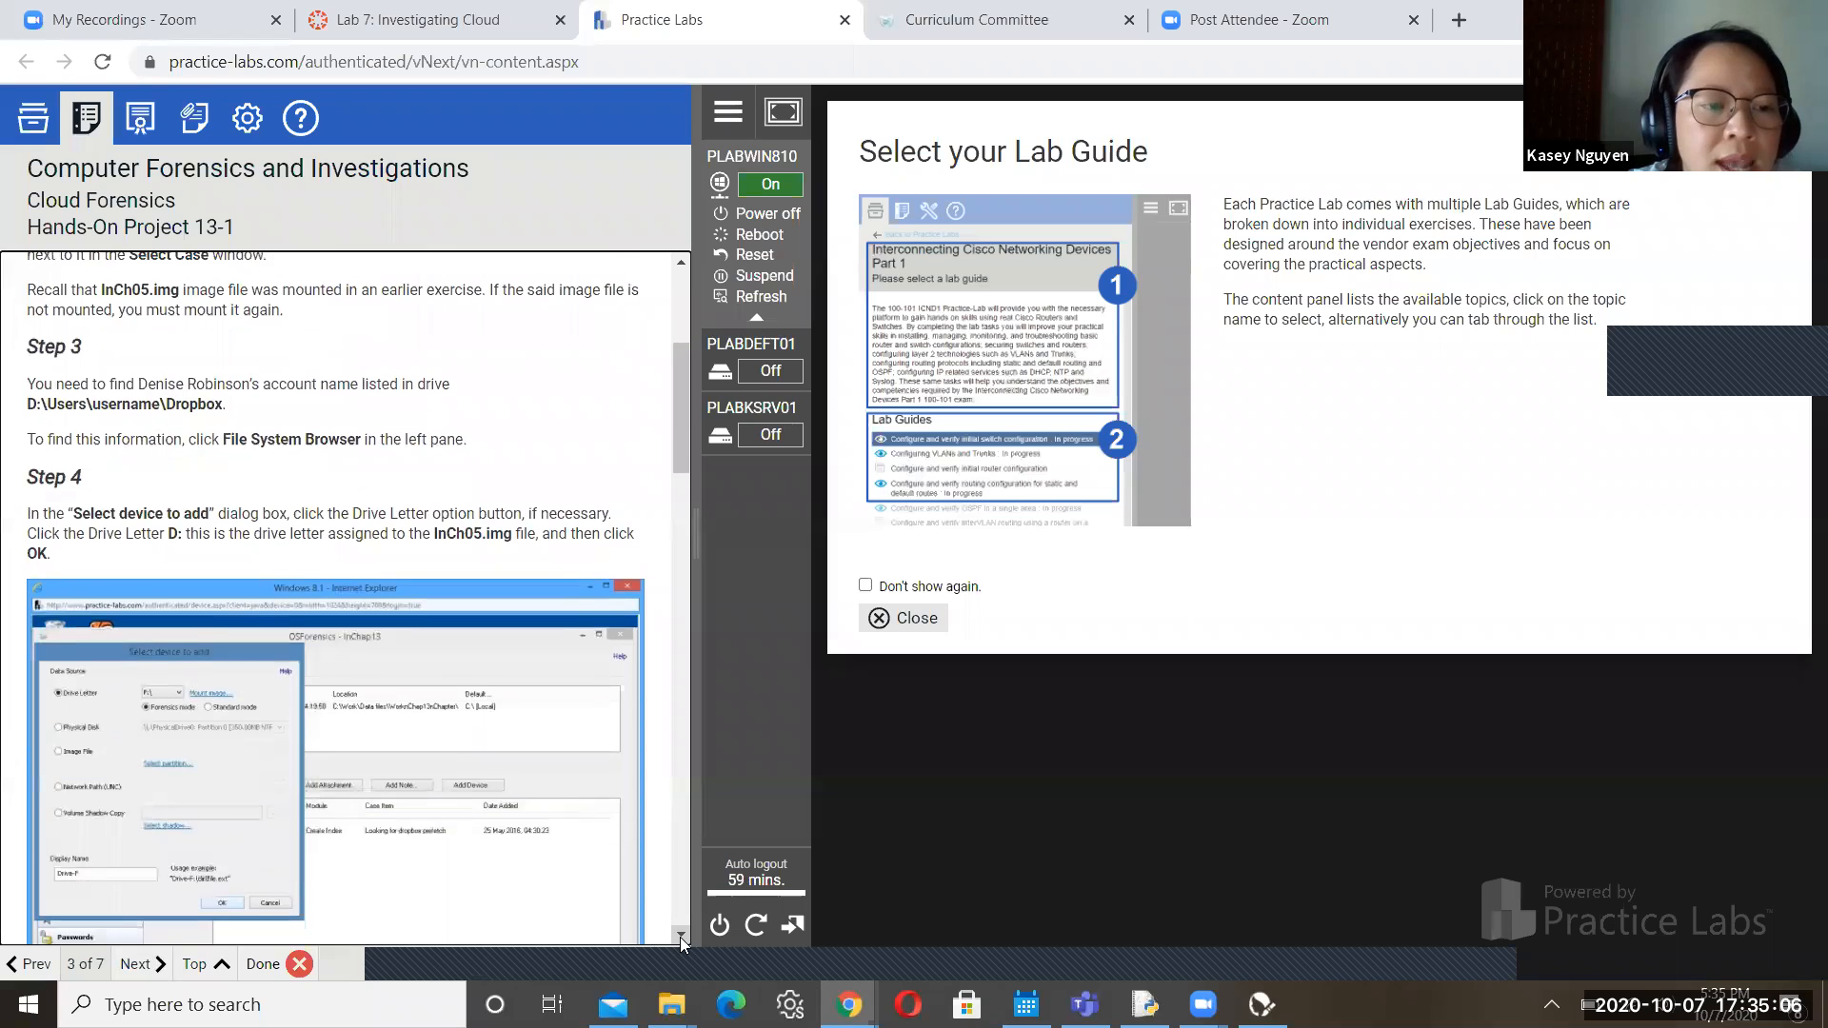
left_click(680, 937)
left_click(680, 937)
left_click(680, 937)
left_click(680, 937)
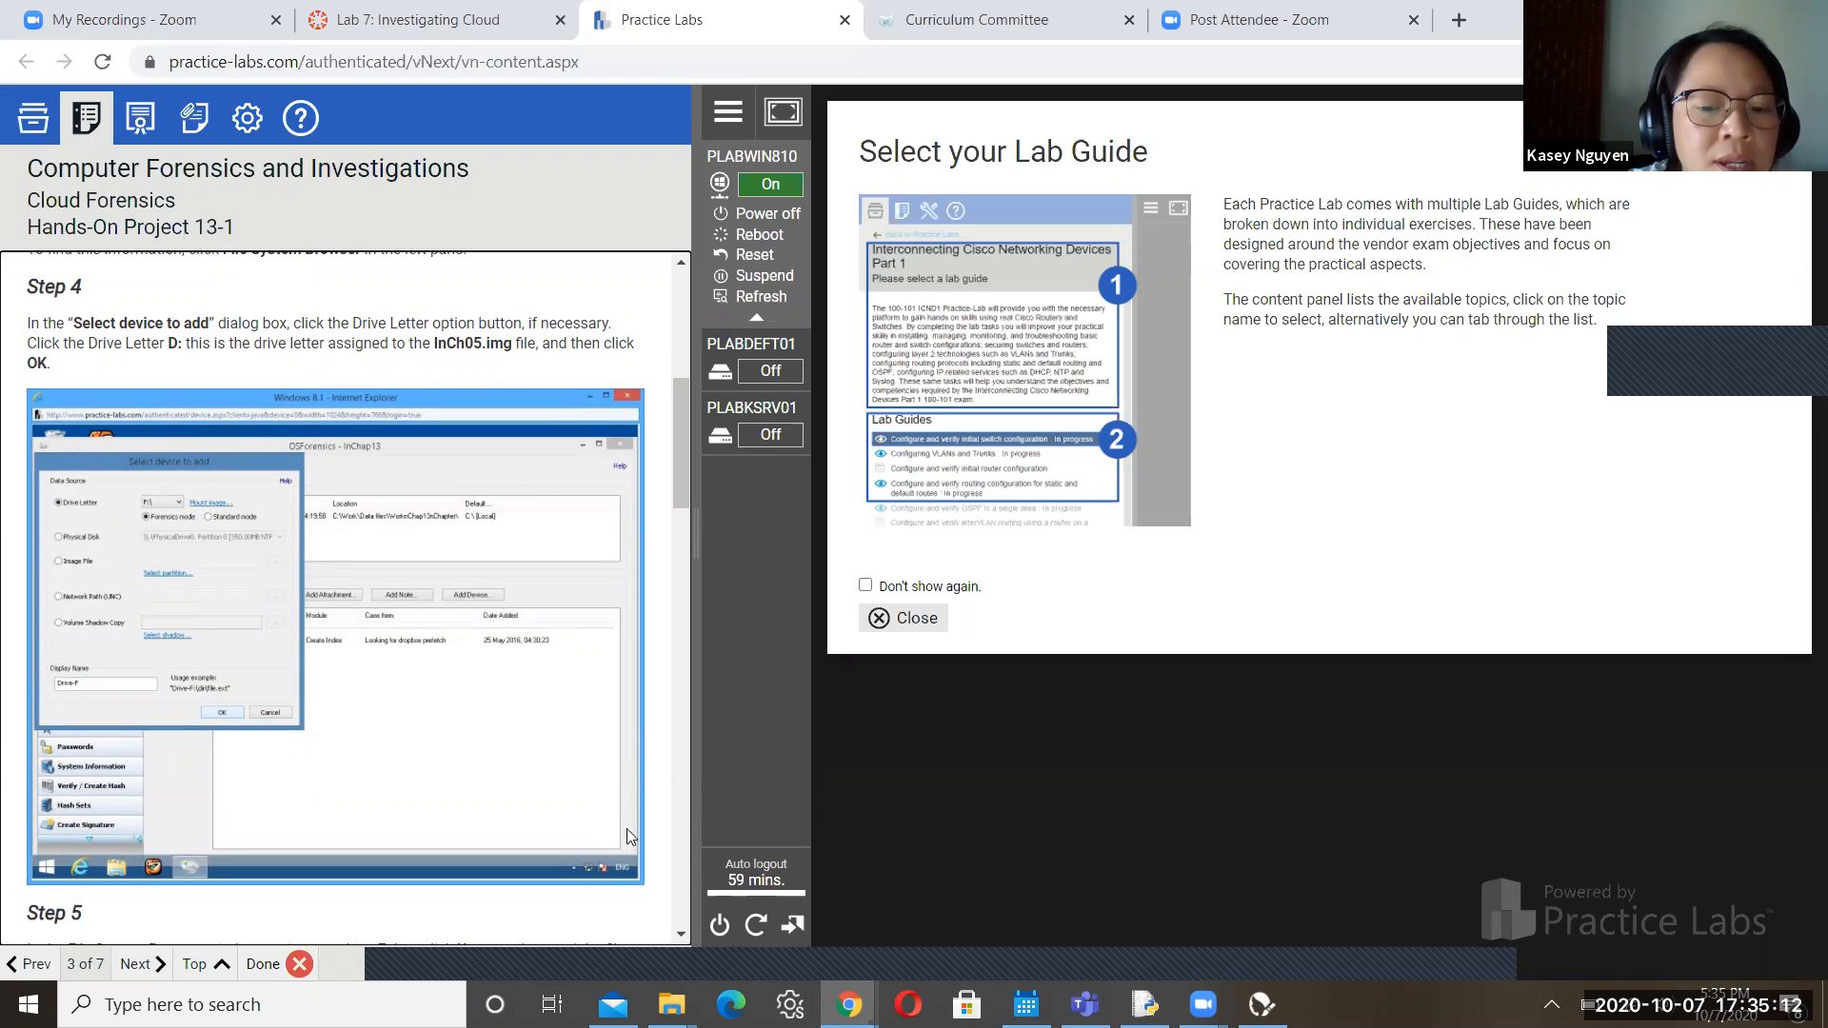
left_click(681, 936)
left_click(680, 936)
left_click(681, 936)
left_click(681, 936)
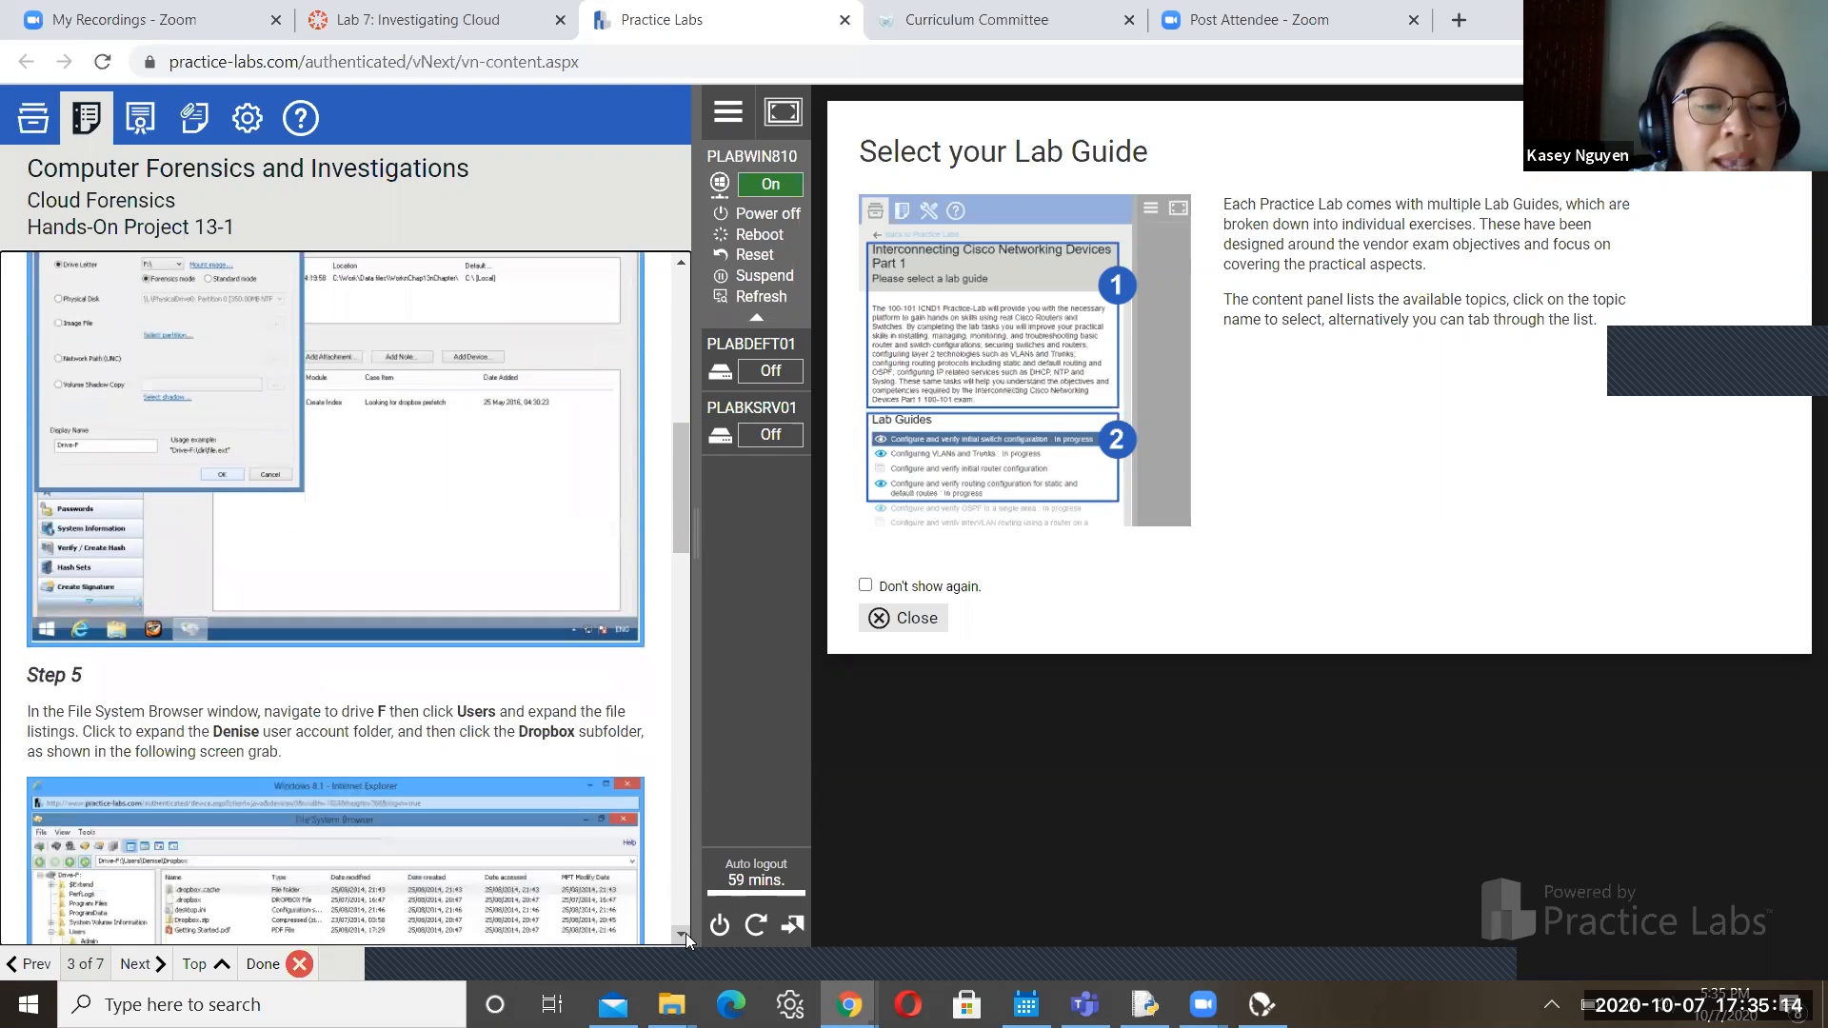
left_click(681, 936)
left_click(681, 936)
left_click(685, 935)
left_click(685, 935)
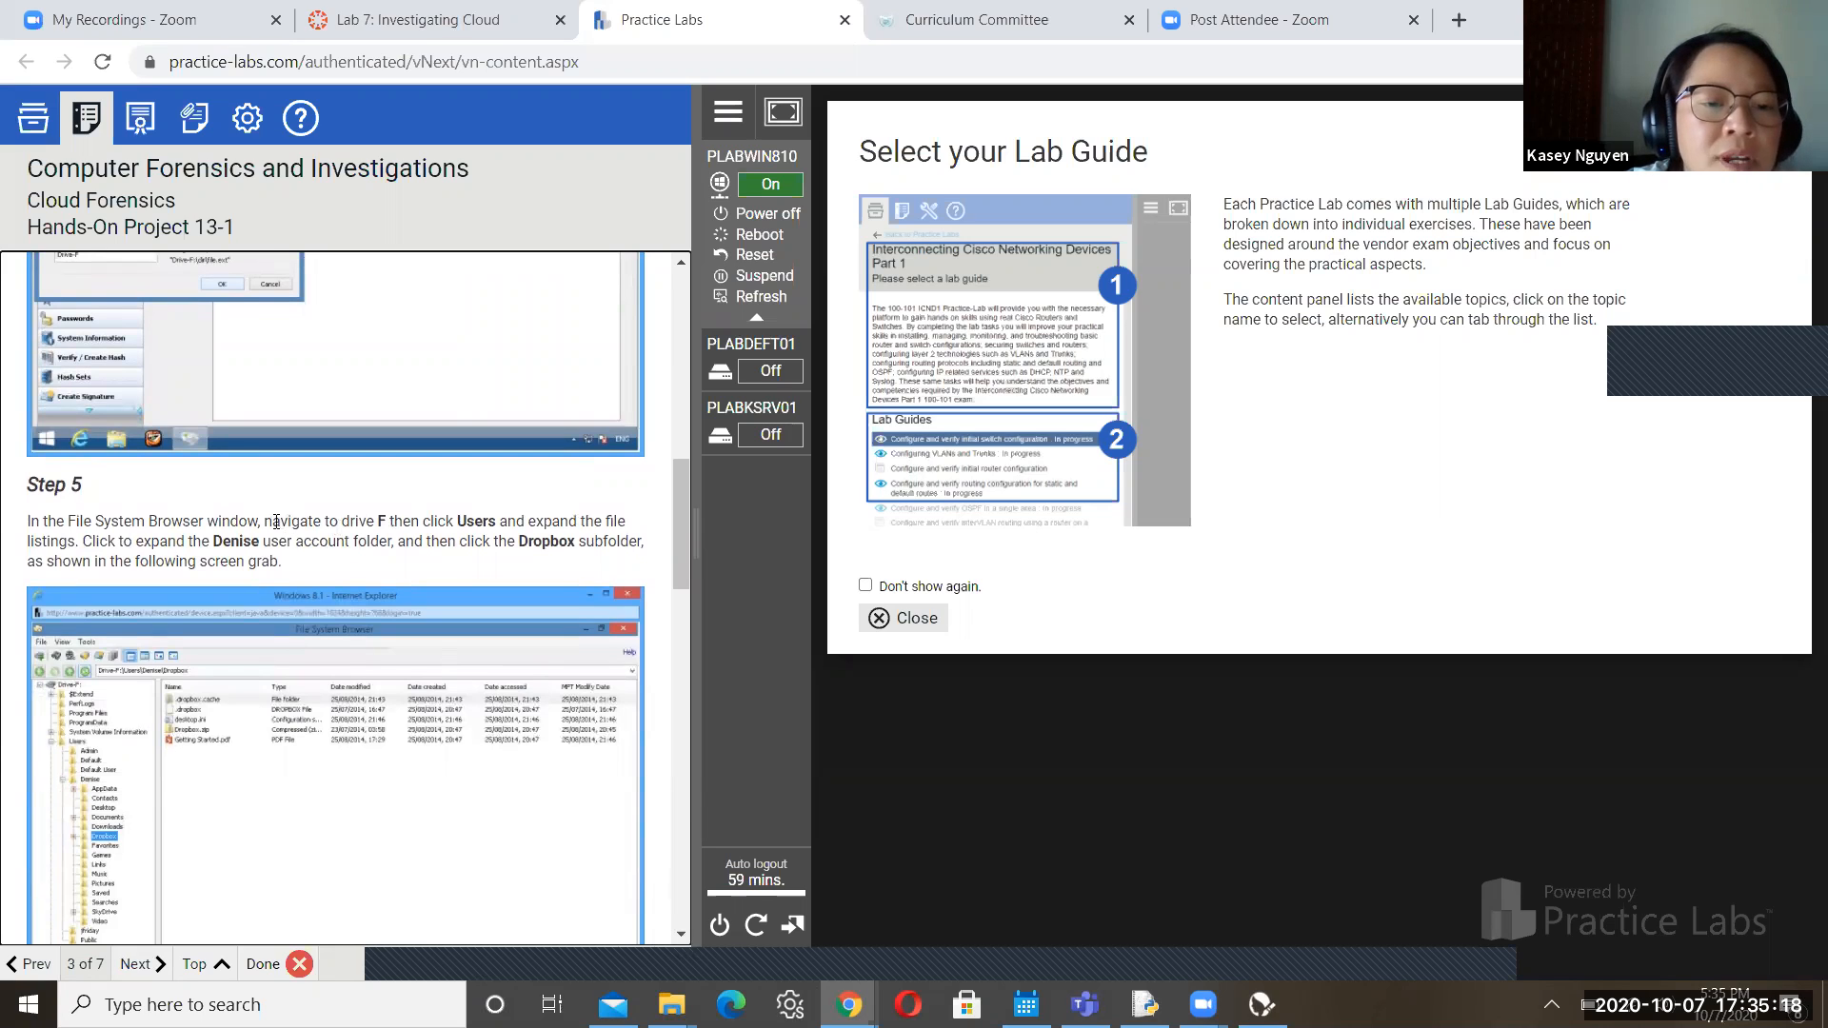
Highlight Step 5's drive F and Dropbox subfolder instructions, then move on to Hands-On Project 13-2
mouse_move(272, 522)
left_mouse_down()
mouse_move(509, 521)
mouse_move(536, 541)
mouse_move(238, 523)
mouse_move(183, 553)
mouse_move(273, 539)
left_mouse_up()
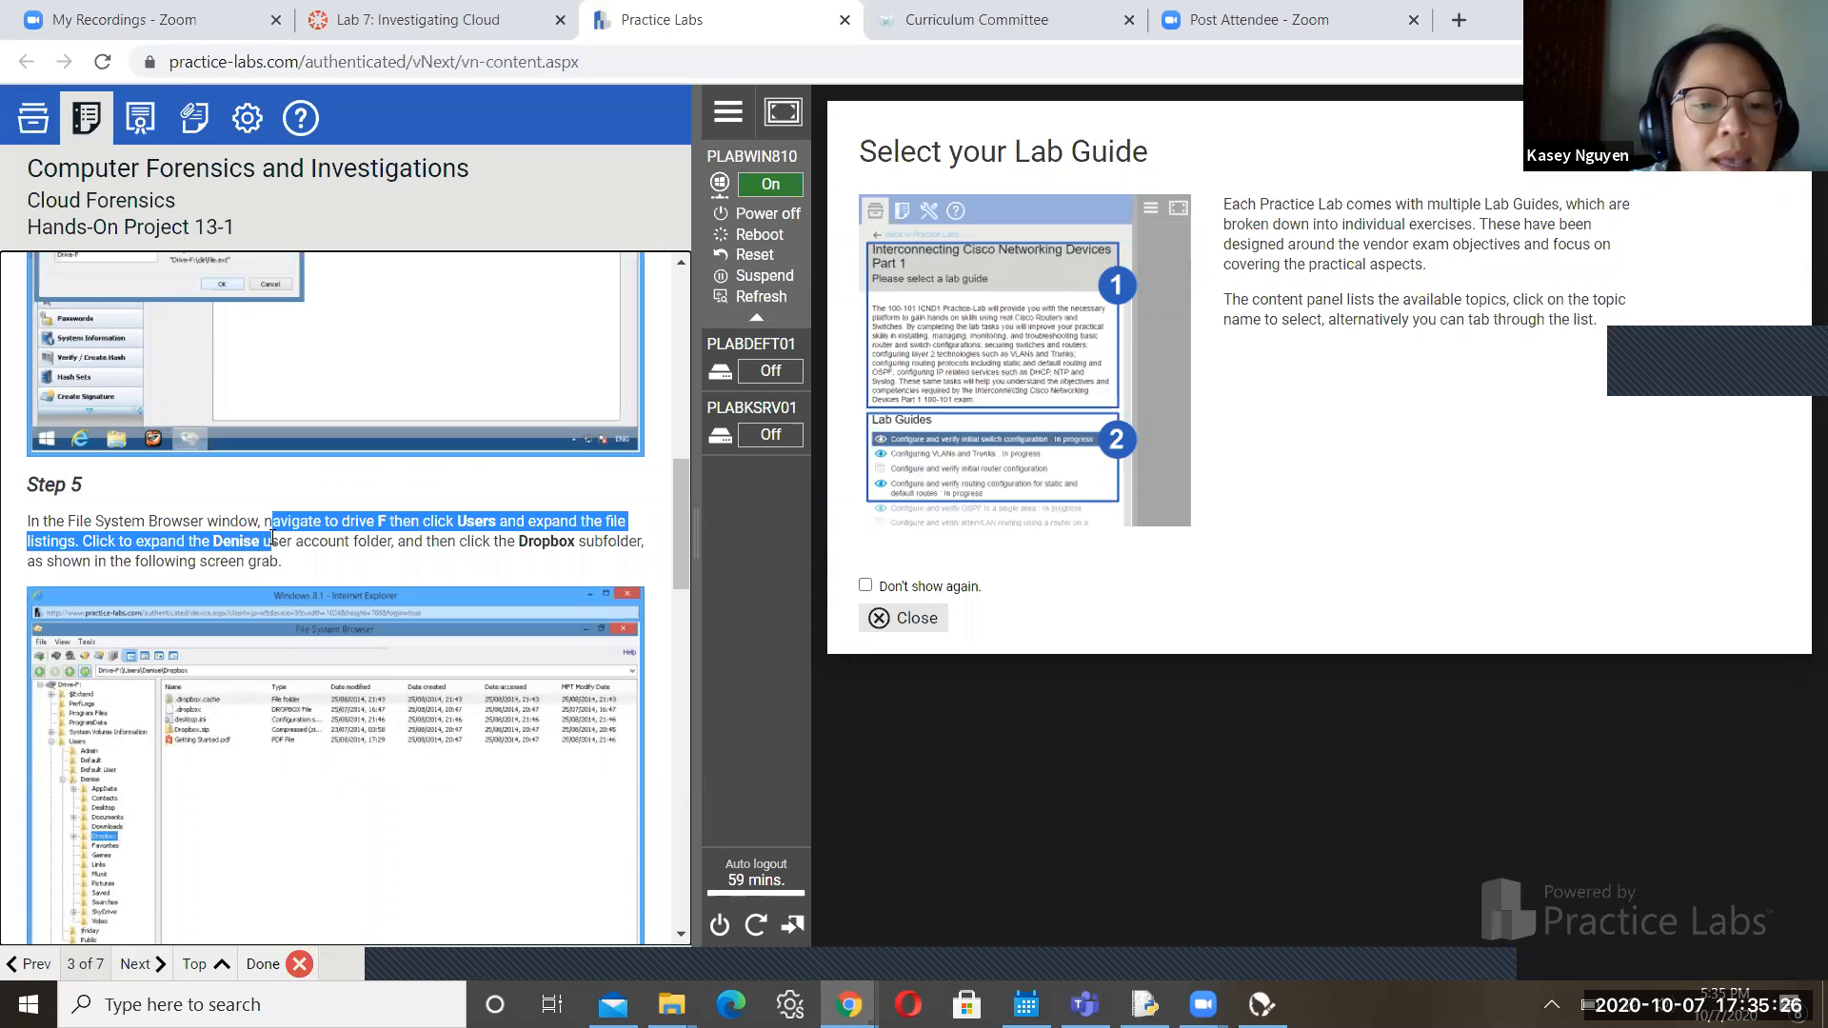
left_click_drag(518, 541, 521, 569)
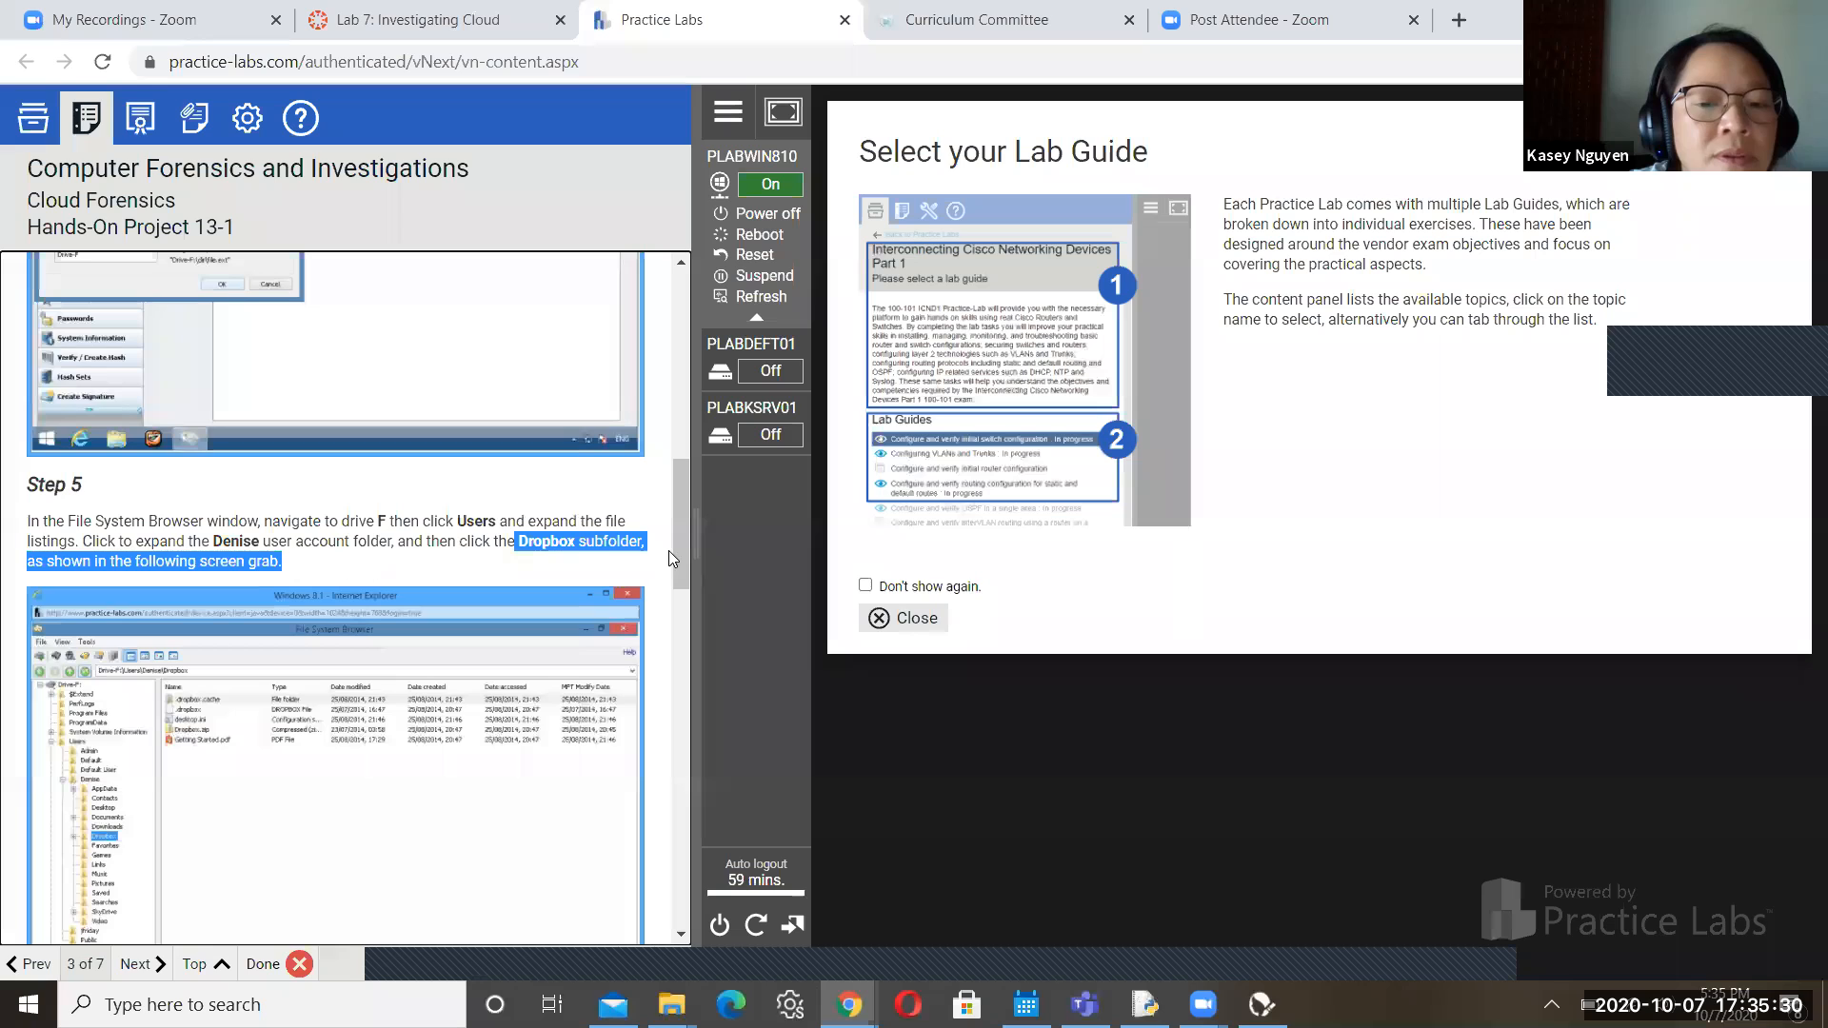
left_click_drag(681, 541, 684, 792)
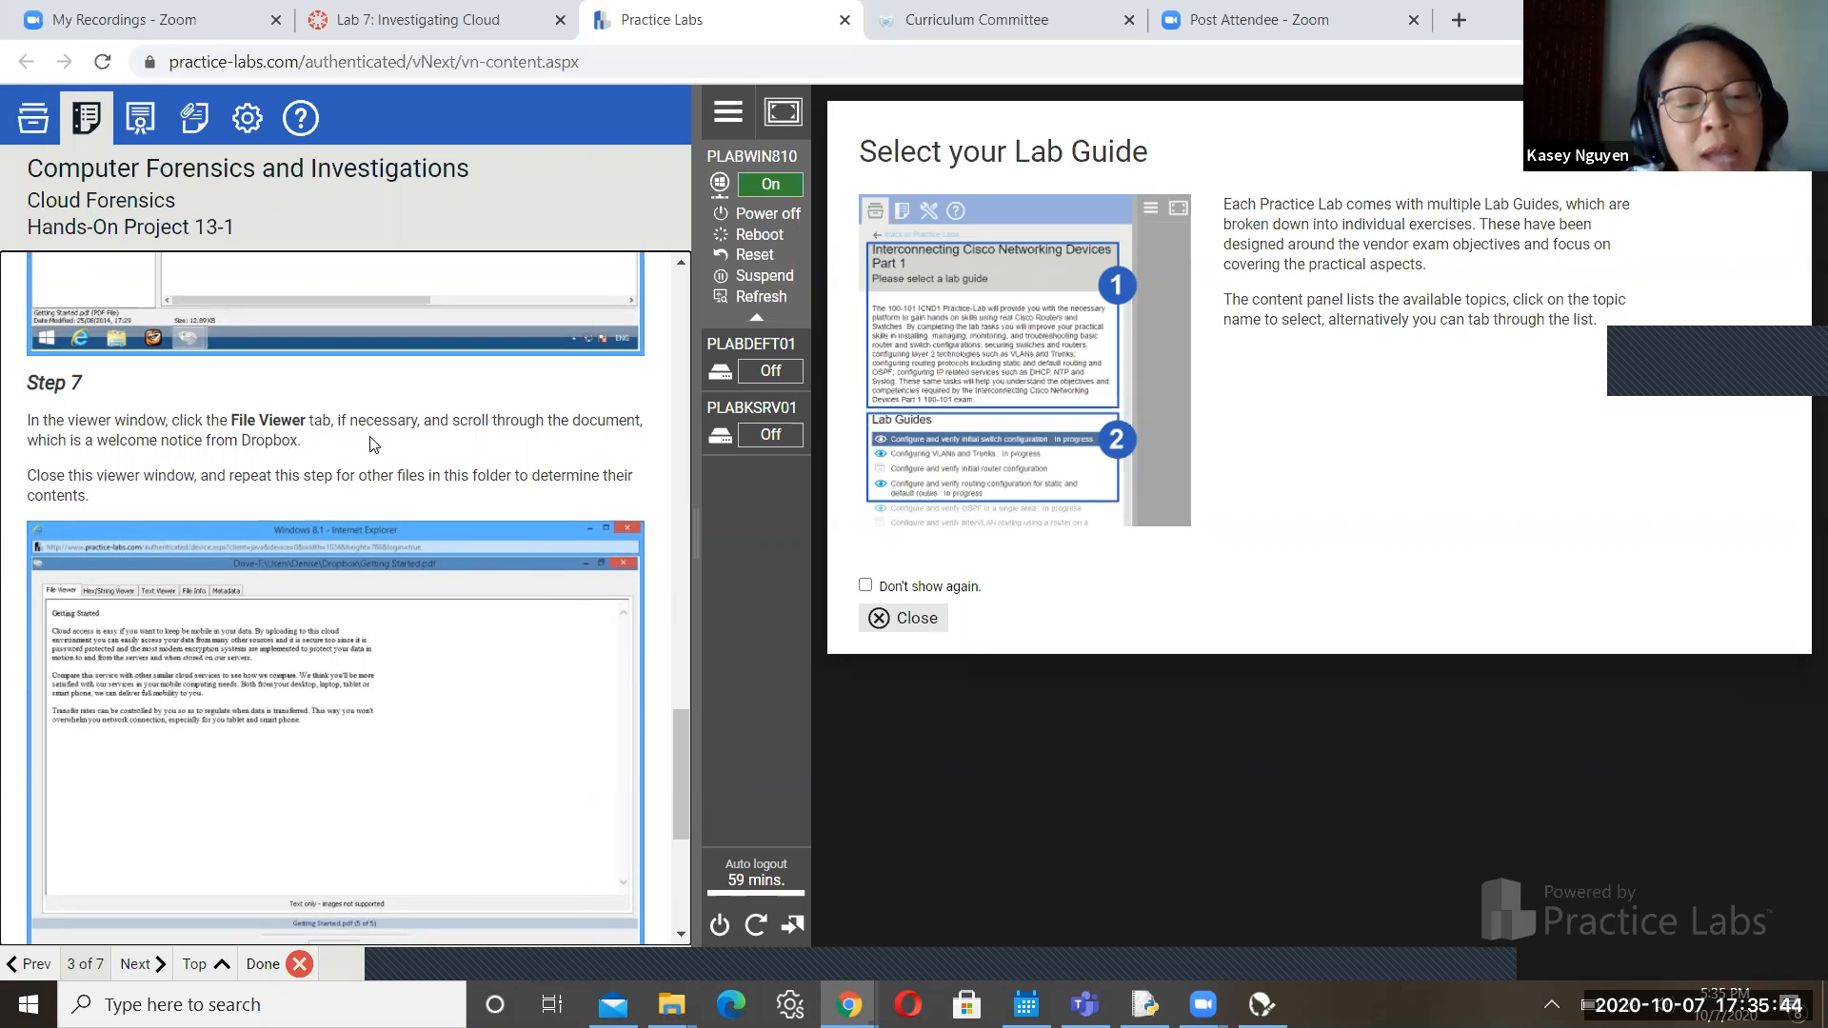
left_click_drag(245, 419, 358, 420)
left_click_drag(680, 757, 681, 905)
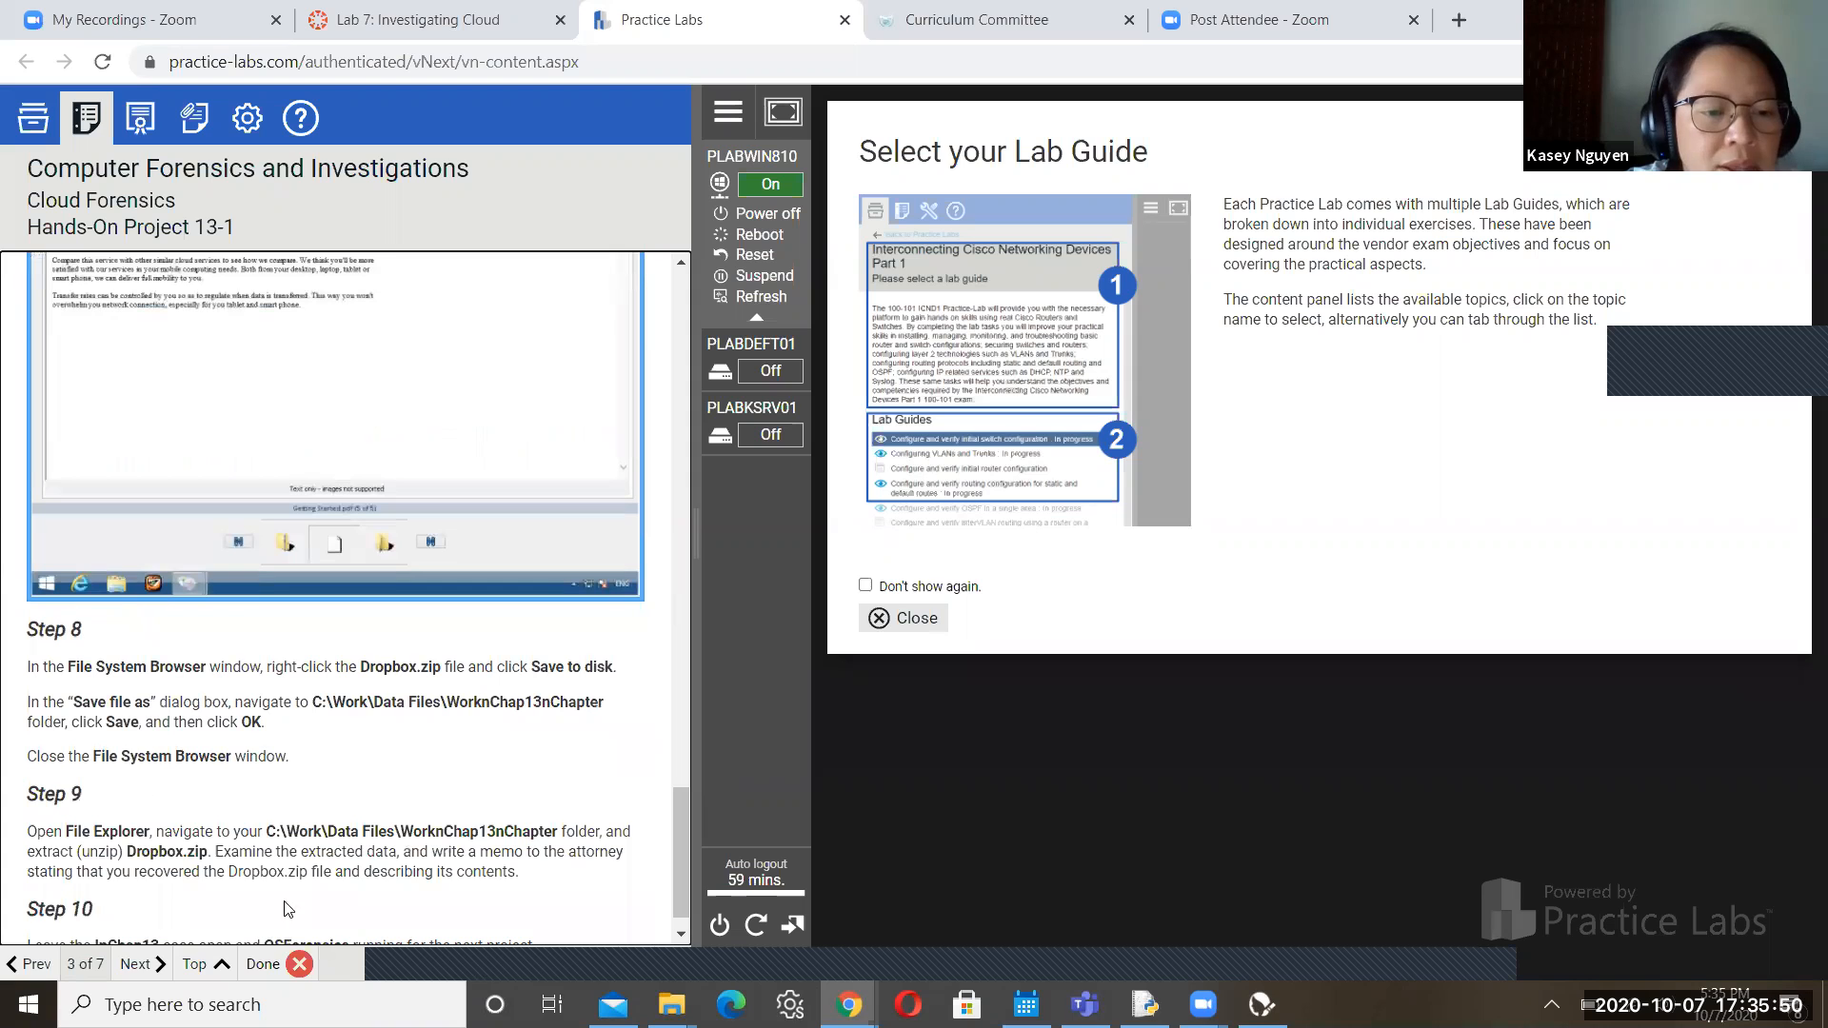
left_click(152, 967)
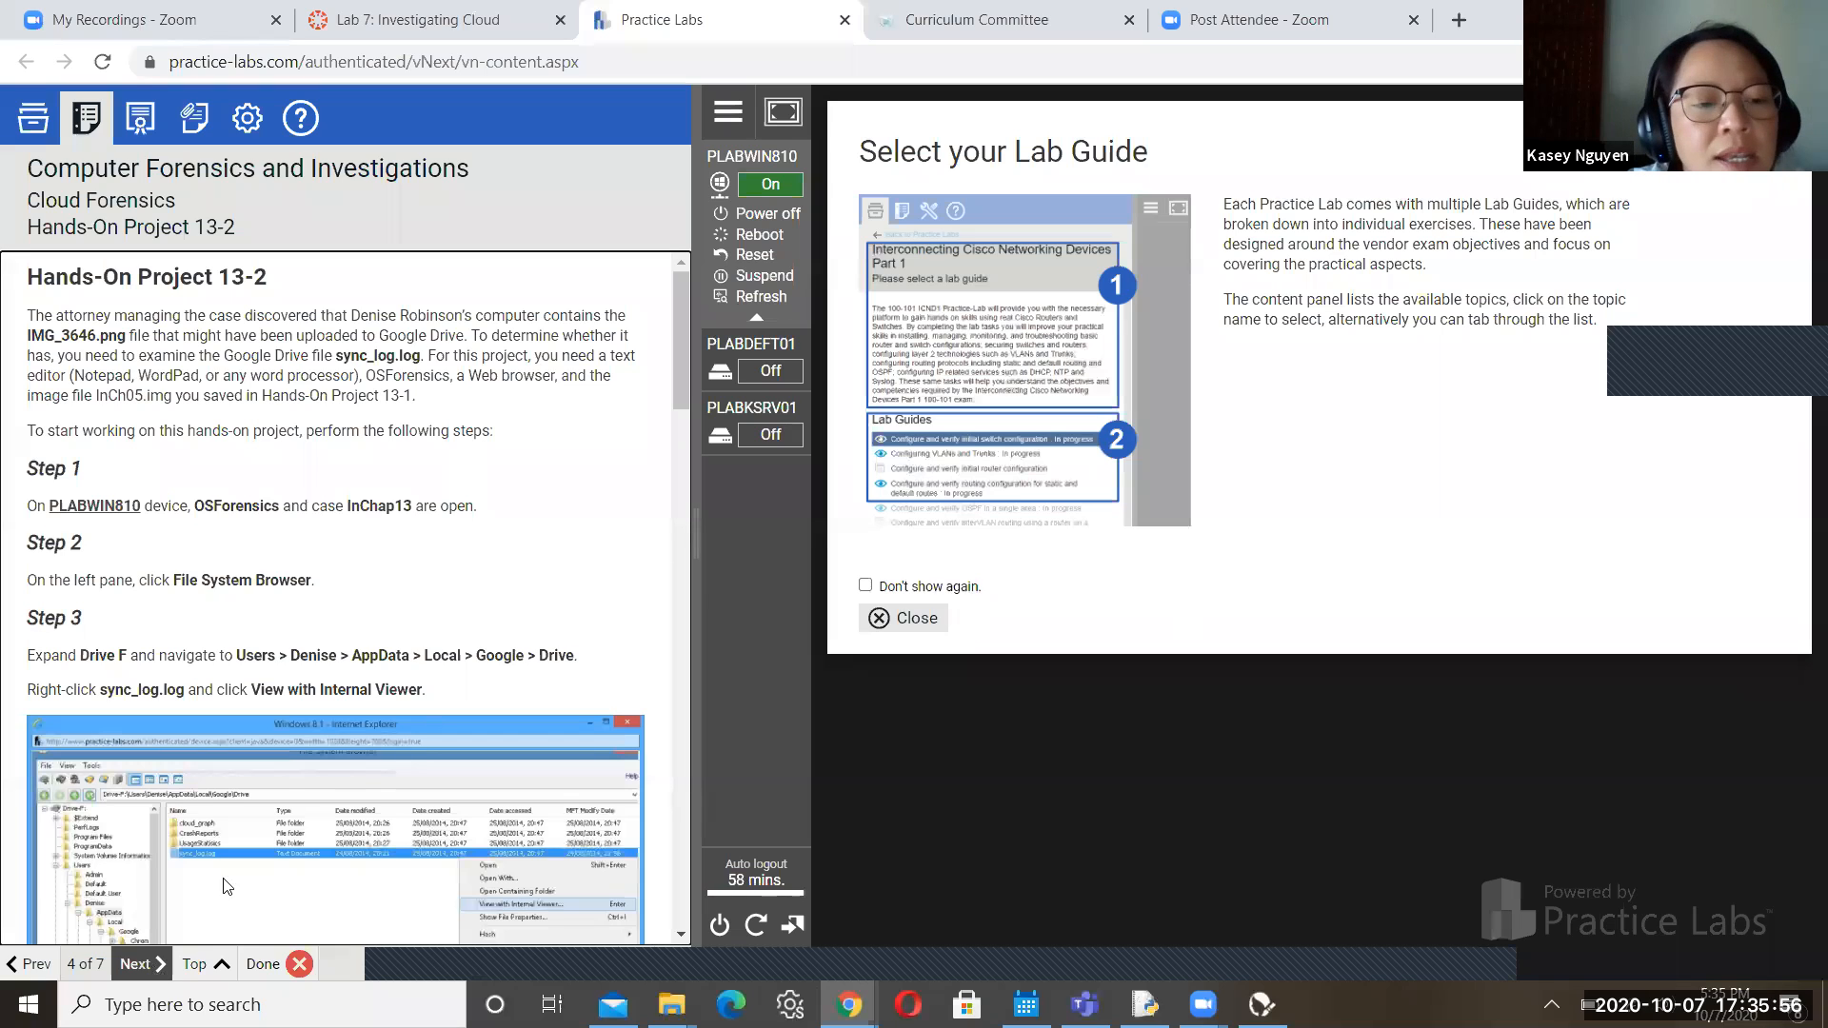
left_click_drag(684, 354, 682, 387)
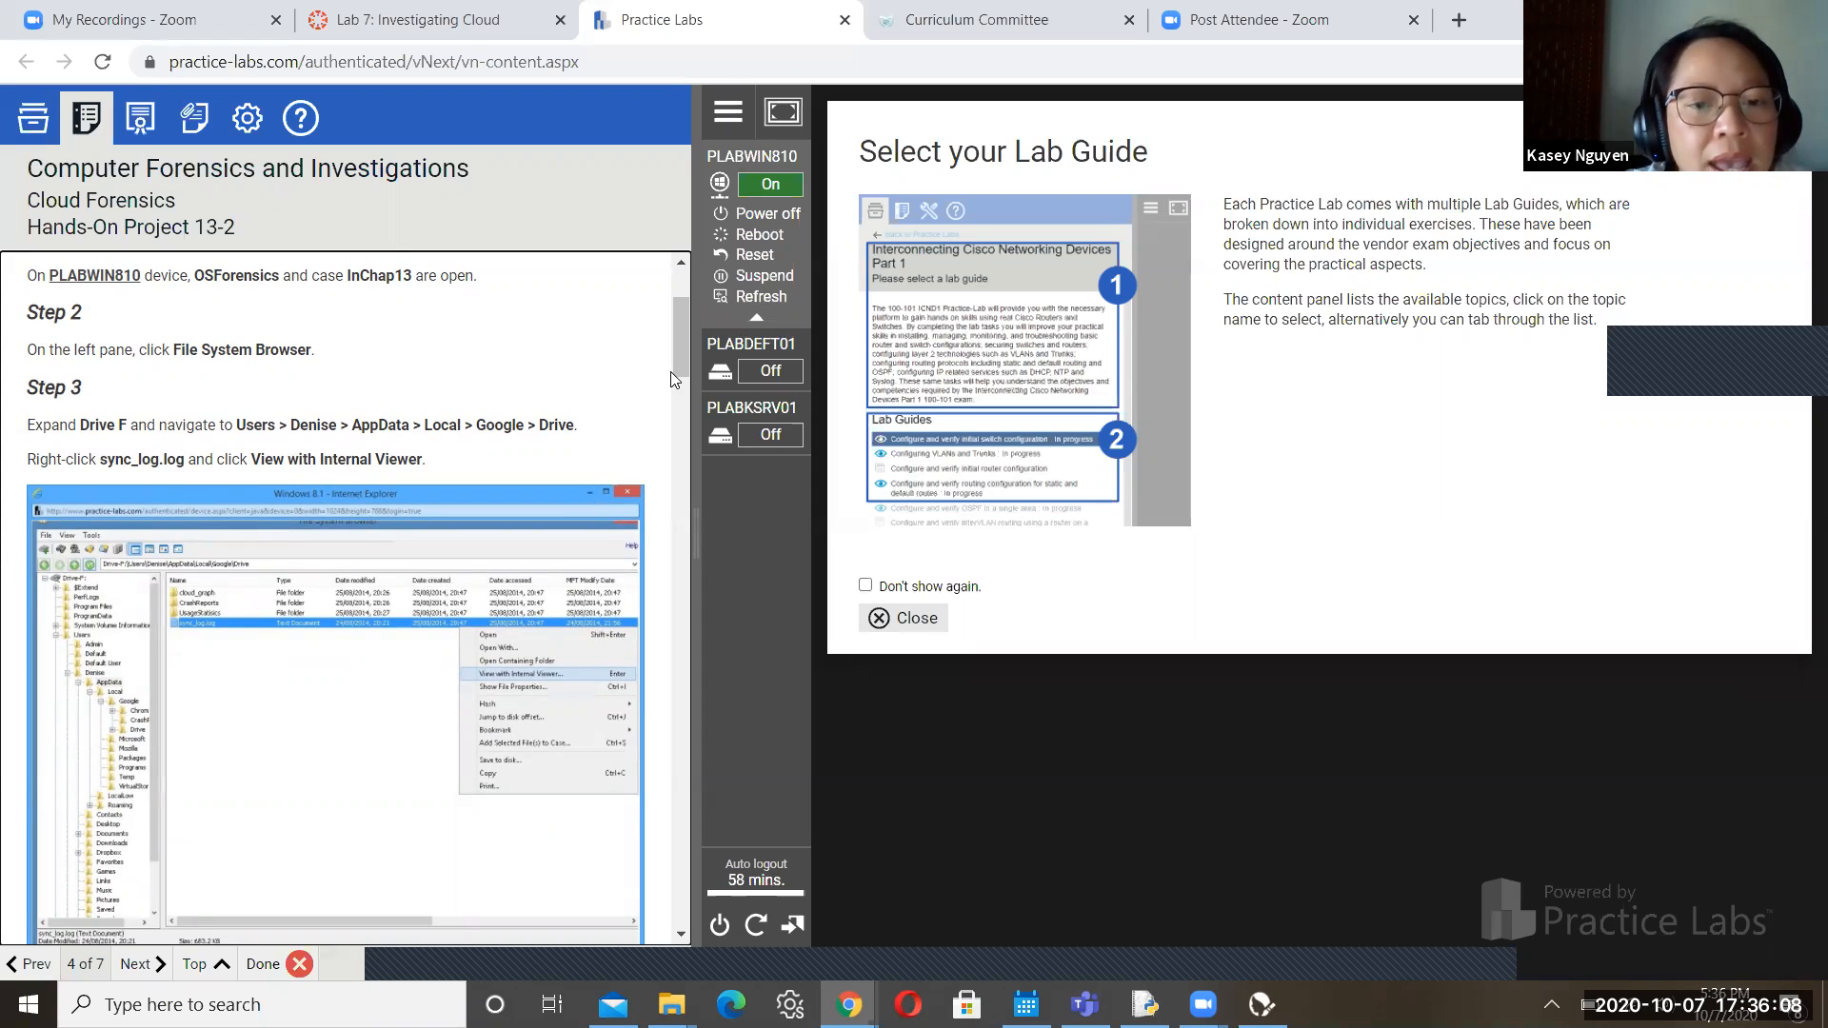
left_click_drag(674, 371, 678, 457)
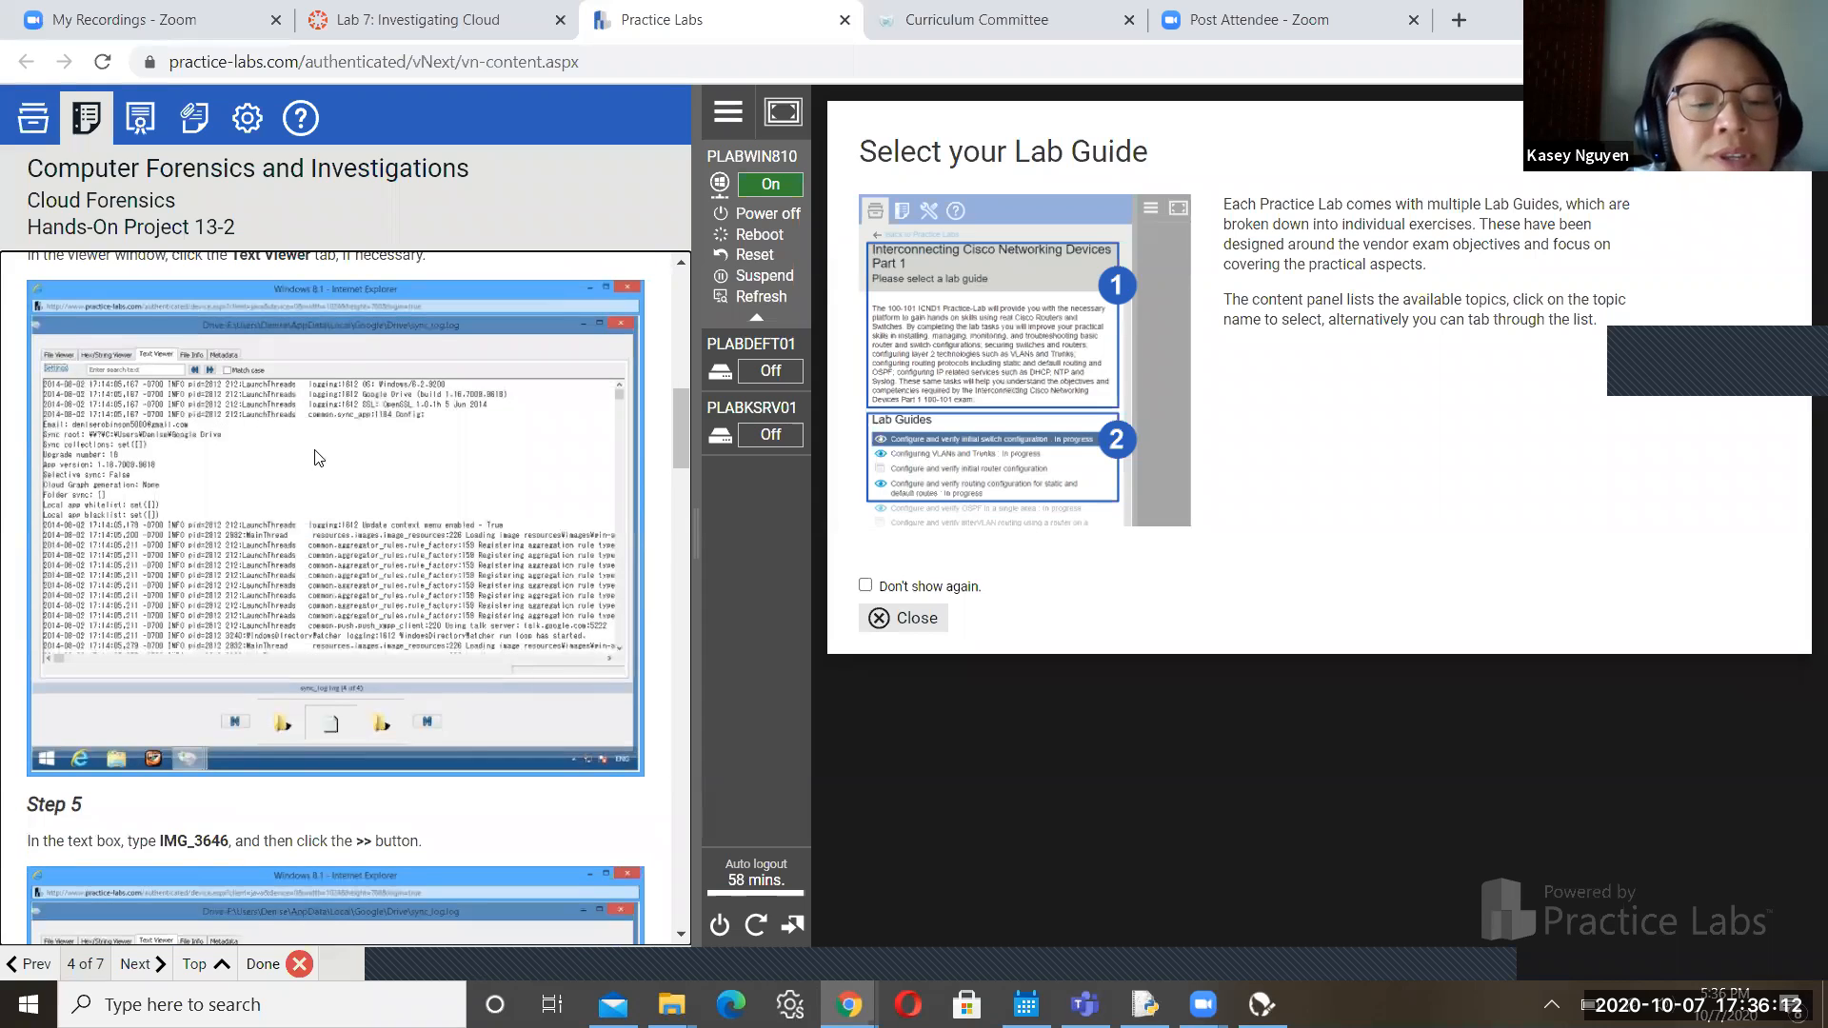